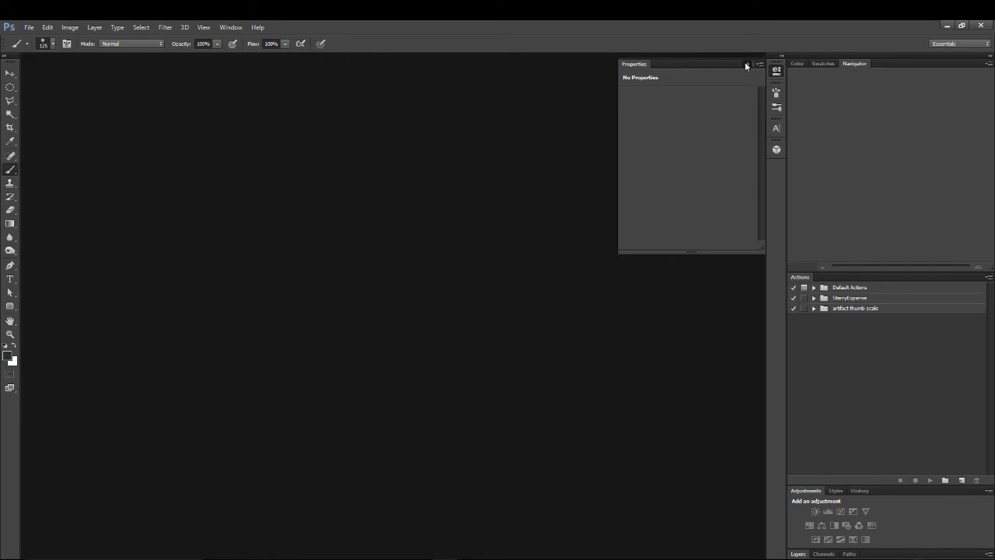
Step: Collapse the floating Properties panel and create a new 1080 x 1080 pixel transparent document at 72 pixels/inch
{"action": "left_click", "coordinate": [745, 64]}
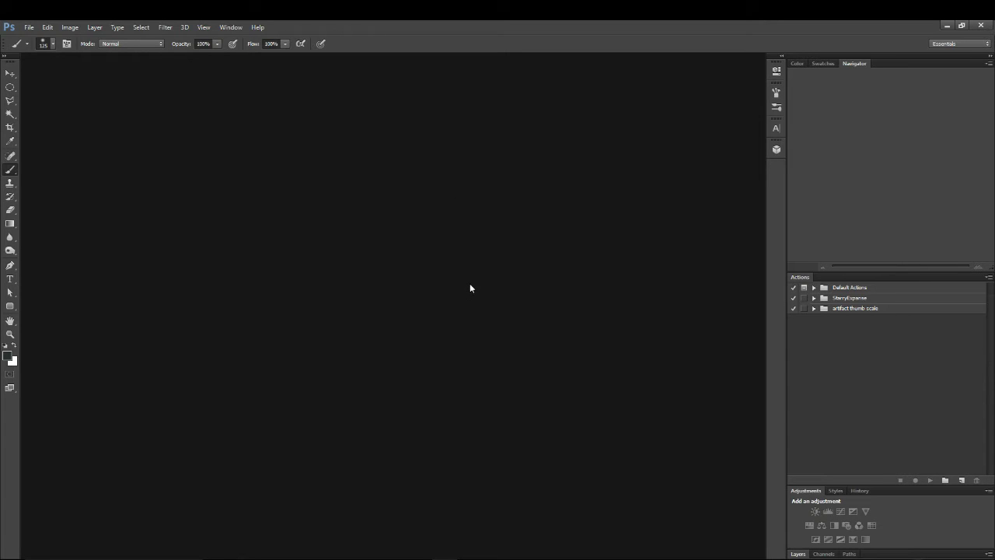
{"action": "left_click", "coordinate": [30, 28]}
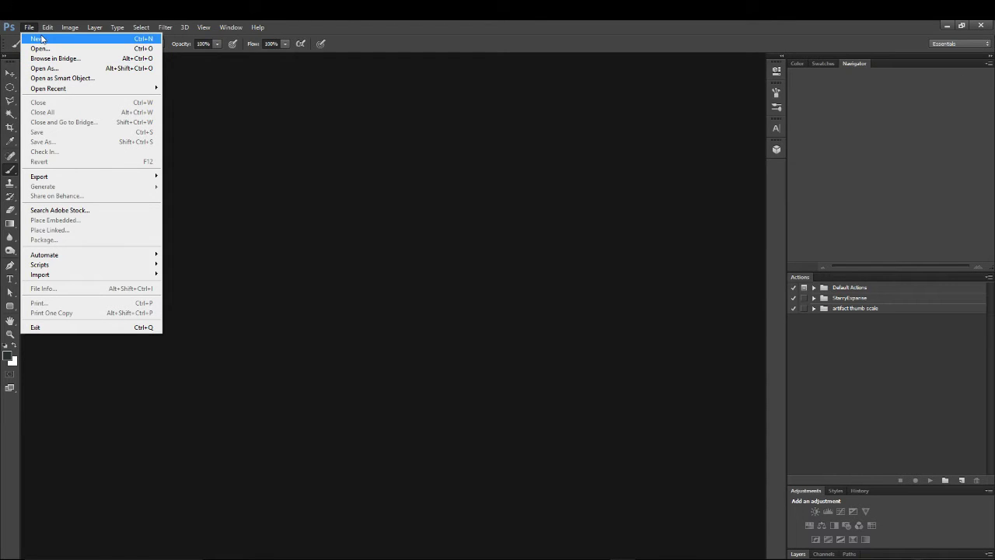
{"action": "left_click", "coordinate": [40, 38]}
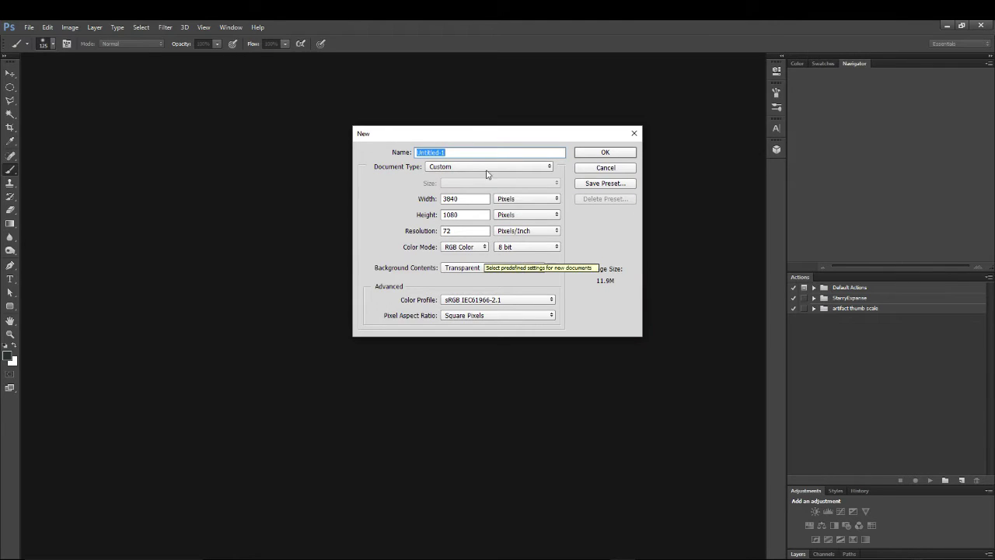
{"action": "double_click", "coordinate": [462, 198]}
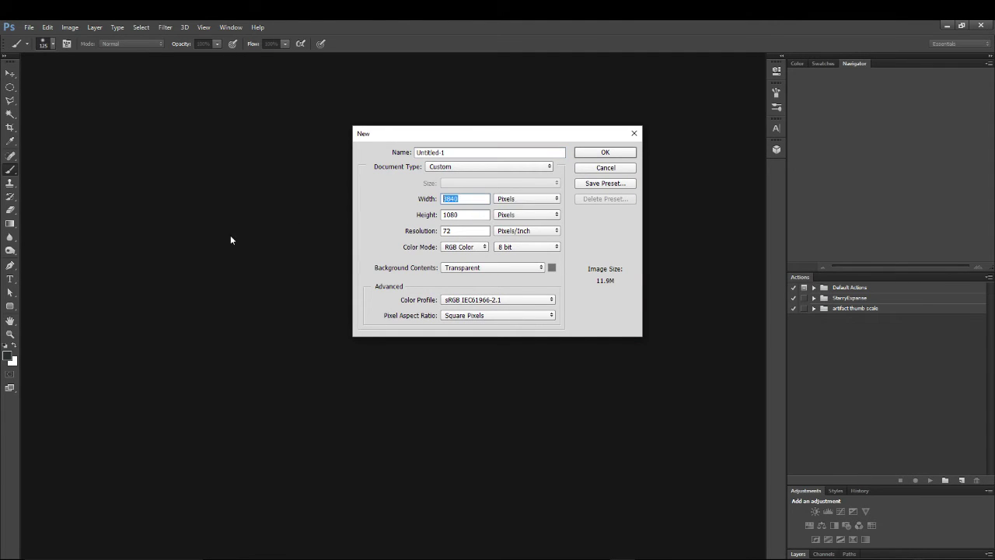
{"action": "type", "text": "1080"}
{"action": "key", "text": "Return"}
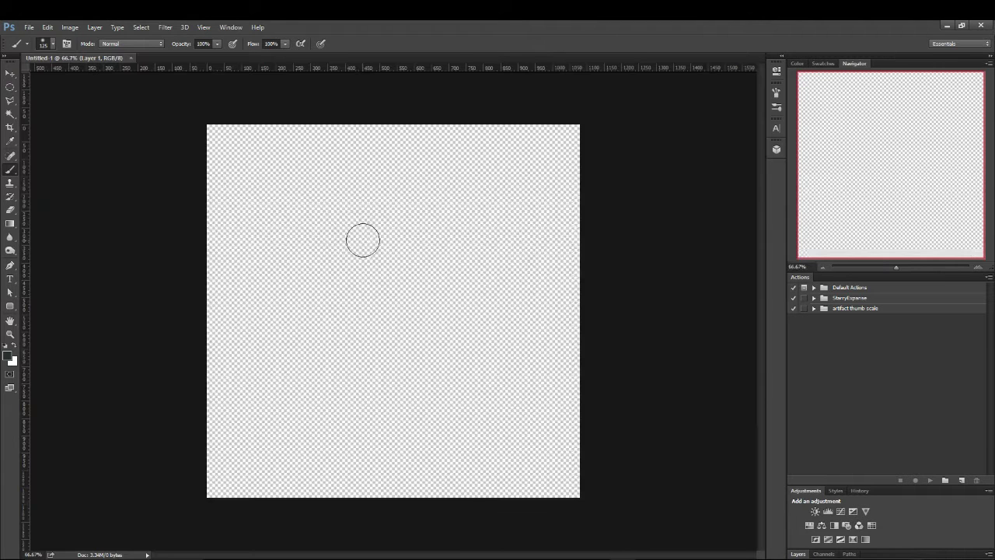
Step: Fill the empty layer with the dark foreground colour
{"action": "key", "text": "shift"}
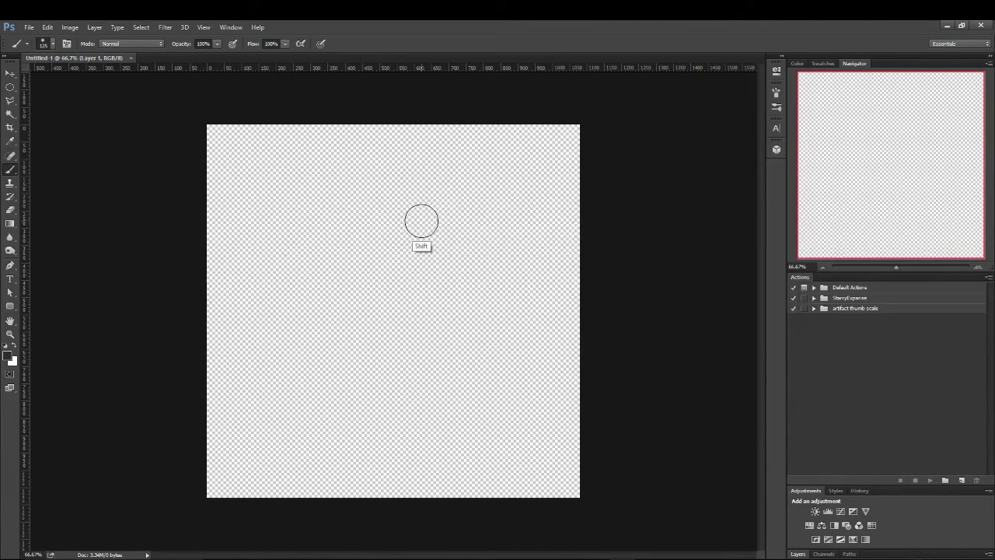
{"action": "key", "text": "shift+F5"}
{"action": "left_click", "coordinate": [570, 180]}
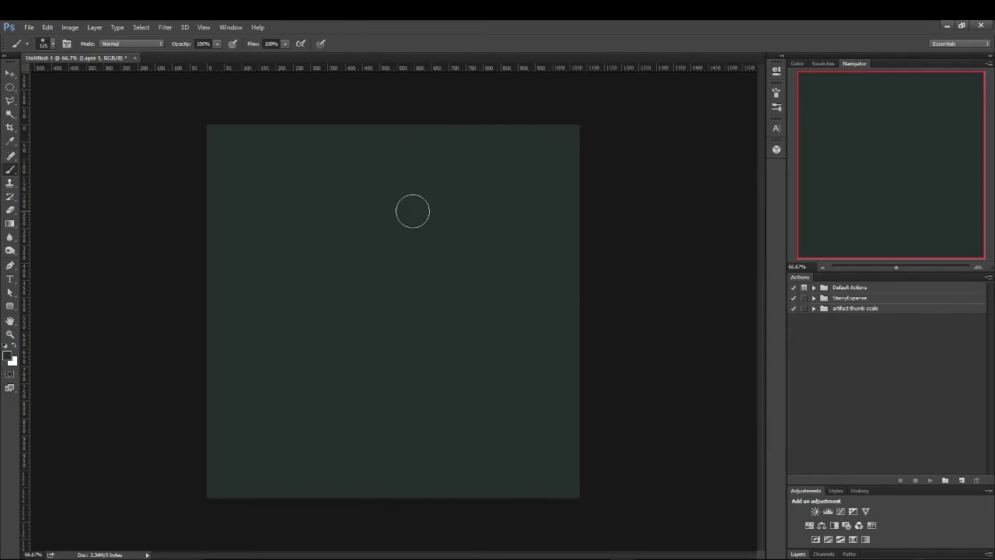
Step: Handwrite "Starting at" in white with a 10 px brush across the upper part of the canvas
{"action": "key", "text": "x"}
{"action": "key", "text": "bracketleft"}
{"action": "key", "text": "bracketleft"}
{"action": "key", "text": "bracketleft"}
{"action": "key", "text": "bracketleft"}
{"action": "key", "text": "bracketleft"}
{"action": "key", "text": "bracketleft"}
{"action": "key", "text": "bracketleft"}
{"action": "key", "text": "bracketleft"}
{"action": "key", "text": "bracketleft"}
{"action": "key", "text": "bracketleft"}
{"action": "mouse_move", "coordinate": [298, 165]}
{"action": "left_mouse_down"}
{"action": "mouse_move", "coordinate": [264, 178]}
{"action": "mouse_move", "coordinate": [263, 205]}
{"action": "left_mouse_up"}
{"action": "mouse_move", "coordinate": [333, 158]}
{"action": "left_mouse_down"}
{"action": "mouse_move", "coordinate": [335, 194]}
{"action": "mouse_move", "coordinate": [363, 165]}
{"action": "mouse_move", "coordinate": [378, 186]}
{"action": "mouse_move", "coordinate": [396, 186]}
{"action": "left_mouse_up"}
{"action": "mouse_move", "coordinate": [407, 155]}
{"action": "left_mouse_down"}
{"action": "mouse_move", "coordinate": [406, 184]}
{"action": "mouse_move", "coordinate": [428, 166]}
{"action": "mouse_move", "coordinate": [437, 184]}
{"action": "mouse_move", "coordinate": [489, 183]}
{"action": "mouse_move", "coordinate": [517, 201]}
{"action": "mouse_move", "coordinate": [559, 169]}
{"action": "left_mouse_up"}
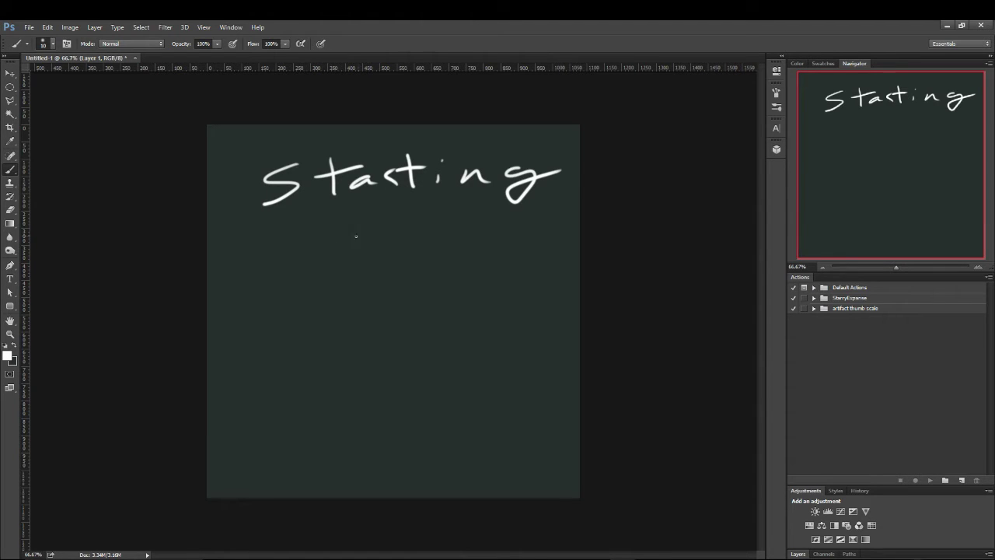
{"action": "left_click_drag", "start_coordinate": [359, 237], "coordinate": [378, 247]}
{"action": "mouse_move", "coordinate": [383, 213]}
{"action": "left_mouse_down"}
{"action": "mouse_move", "coordinate": [363, 246]}
{"action": "mouse_move", "coordinate": [434, 218]}
{"action": "left_mouse_up"}
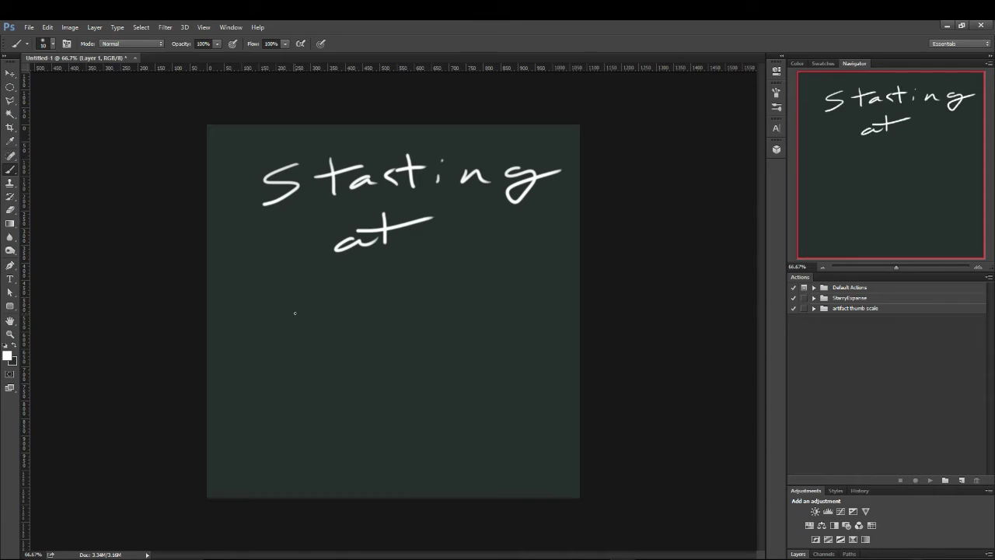
Step: Handwrite "1 PM" in large white characters below the existing words and underline it with three slanted strokes
{"action": "mouse_move", "coordinate": [287, 315]}
{"action": "left_mouse_down"}
{"action": "mouse_move", "coordinate": [299, 355]}
{"action": "mouse_move", "coordinate": [323, 349]}
{"action": "left_mouse_up"}
{"action": "left_click_drag", "start_coordinate": [370, 303], "coordinate": [400, 352]}
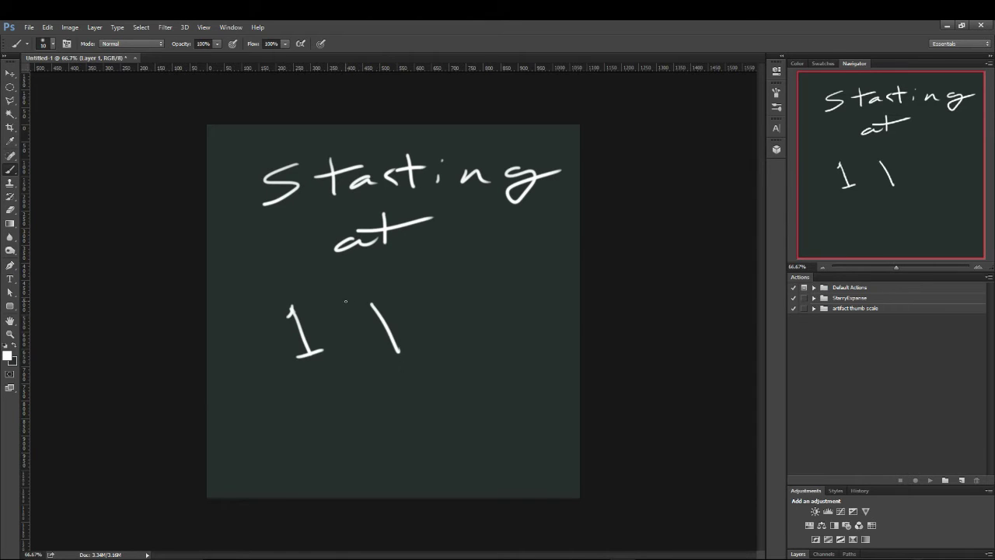
{"action": "left_click_drag", "start_coordinate": [341, 299], "coordinate": [388, 317]}
{"action": "mouse_move", "coordinate": [438, 336]}
{"action": "left_mouse_down"}
{"action": "mouse_move", "coordinate": [449, 298]}
{"action": "mouse_move", "coordinate": [533, 336]}
{"action": "left_mouse_up"}
{"action": "left_click_drag", "start_coordinate": [296, 378], "coordinate": [562, 335]}
{"action": "left_click_drag", "start_coordinate": [307, 399], "coordinate": [545, 352]}
{"action": "left_click_drag", "start_coordinate": [326, 414], "coordinate": [568, 369]}
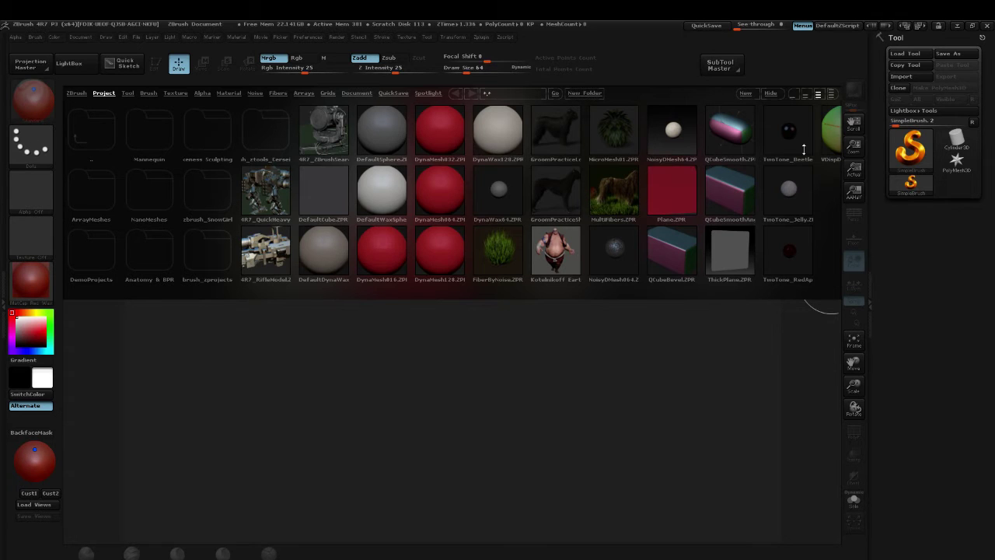
Step: Switch from ZBrush to the Autodesk Maya window with the green head model
{"action": "key", "text": "alt+Tab"}
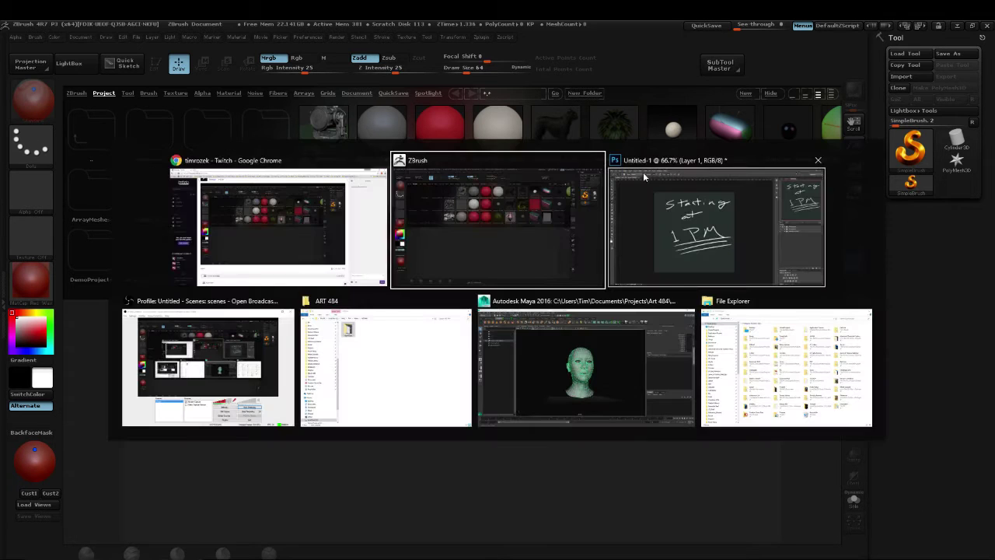
{"action": "left_click", "coordinate": [546, 363]}
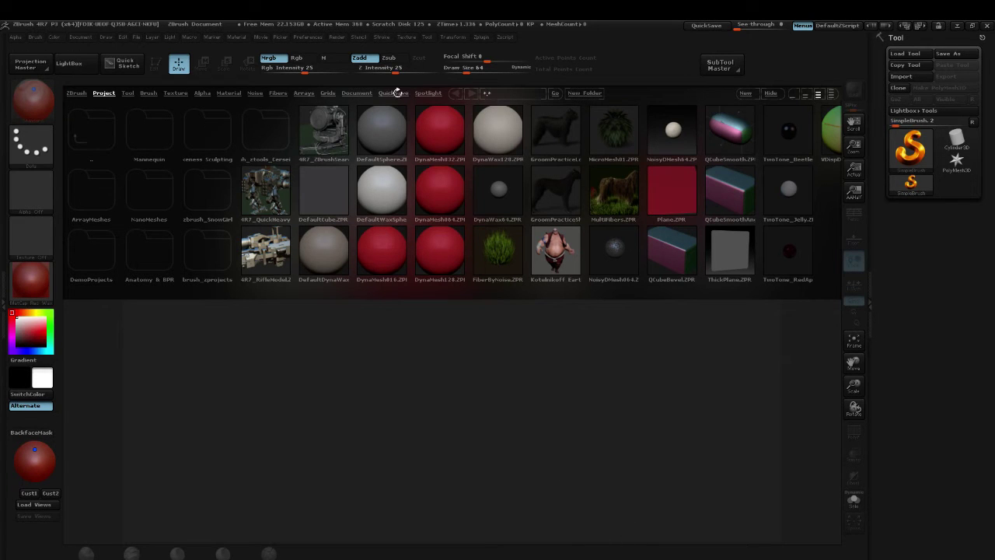
Step: Look over the sample projects in ZBrush's LightBox, such as Plane.ZPR and DynaWax64.ZPR, and hide LightBox
{"action": "left_click_drag", "start_coordinate": [646, 191], "coordinate": [699, 198]}
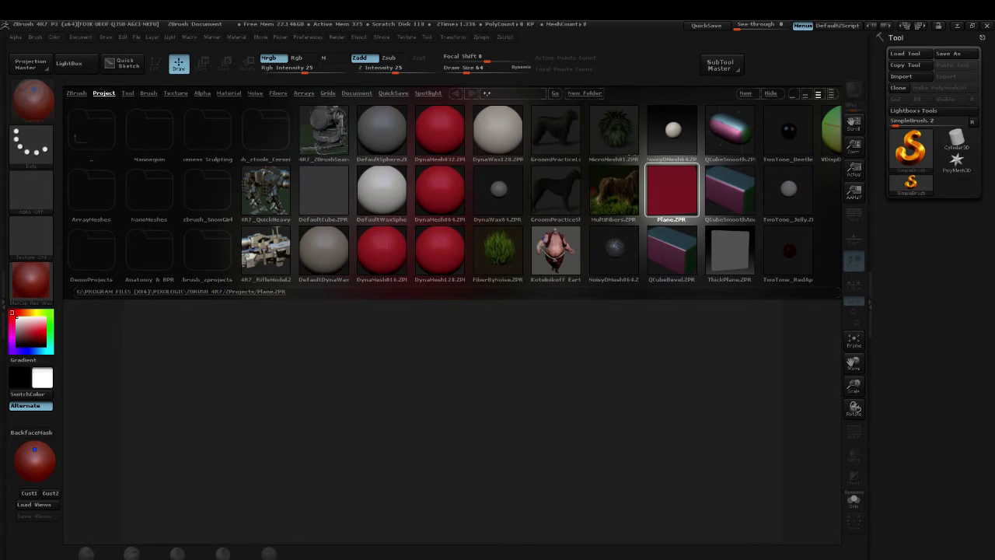
{"action": "mouse_move", "coordinate": [497, 204]}
{"action": "left_mouse_down"}
{"action": "mouse_move", "coordinate": [460, 209]}
{"action": "mouse_move", "coordinate": [505, 191]}
{"action": "left_mouse_up"}
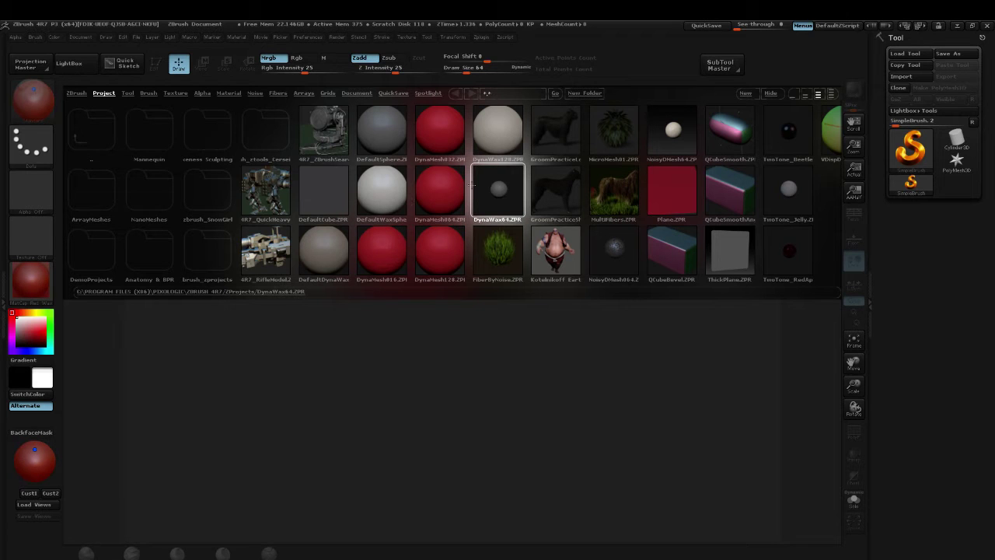
{"action": "left_click", "coordinate": [772, 92]}
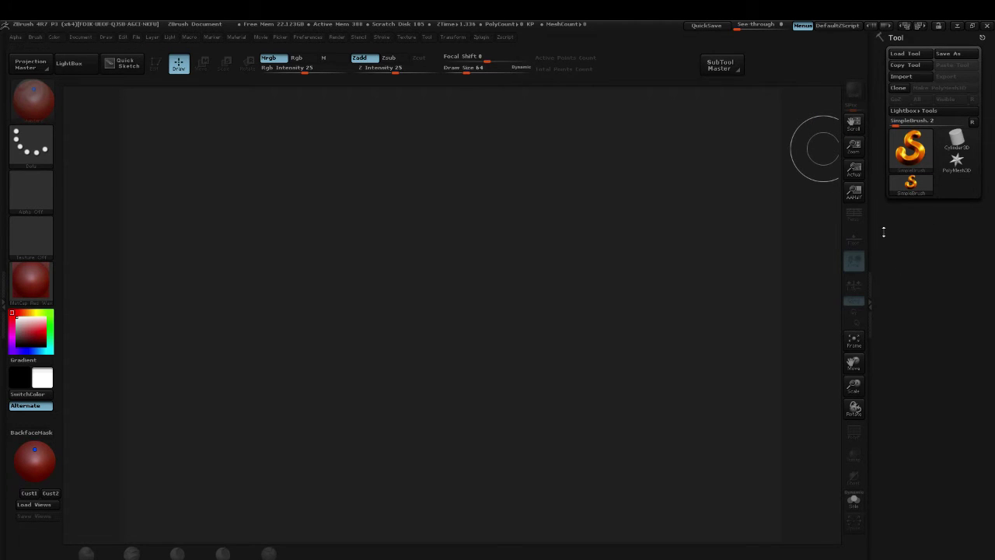
Step: Paint overlapping SimpleBrush strokes on the canvas, carve into them with the inverted brush, and clear the canvas
{"action": "key", "text": "s"}
{"action": "mouse_move", "coordinate": [462, 215]}
{"action": "left_mouse_down"}
{"action": "mouse_move", "coordinate": [385, 222]}
{"action": "mouse_move", "coordinate": [426, 226]}
{"action": "mouse_move", "coordinate": [420, 264]}
{"action": "mouse_move", "coordinate": [474, 288]}
{"action": "mouse_move", "coordinate": [361, 364]}
{"action": "mouse_move", "coordinate": [433, 322]}
{"action": "left_mouse_up"}
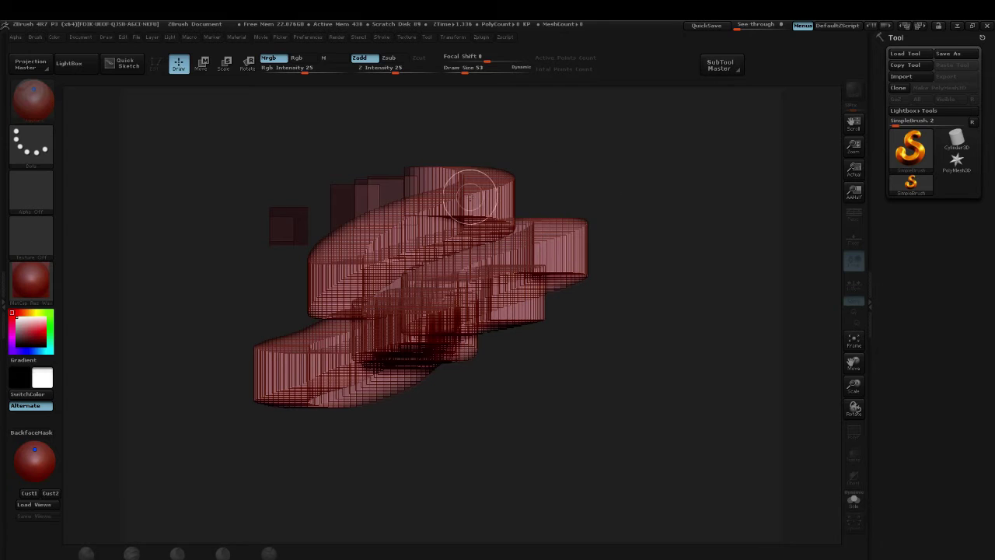
{"action": "mouse_move", "coordinate": [466, 199]}
{"action": "left_mouse_down", "text": "alt"}
{"action": "mouse_move", "coordinate": [404, 202]}
{"action": "mouse_move", "coordinate": [498, 232]}
{"action": "mouse_move", "coordinate": [455, 216]}
{"action": "left_mouse_up", "text": "alt"}
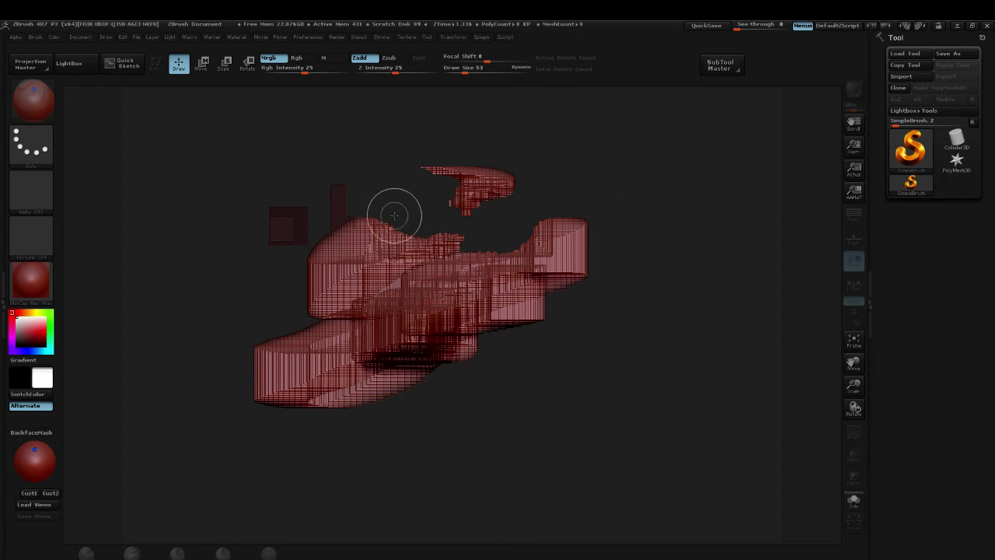
{"action": "mouse_move", "coordinate": [379, 222]}
{"action": "left_mouse_down"}
{"action": "mouse_move", "coordinate": [372, 226]}
{"action": "mouse_move", "coordinate": [412, 261]}
{"action": "mouse_move", "coordinate": [426, 244]}
{"action": "mouse_move", "coordinate": [423, 228]}
{"action": "mouse_move", "coordinate": [392, 273]}
{"action": "mouse_move", "coordinate": [491, 270]}
{"action": "mouse_move", "coordinate": [438, 328]}
{"action": "mouse_move", "coordinate": [422, 327]}
{"action": "mouse_move", "coordinate": [455, 317]}
{"action": "mouse_move", "coordinate": [421, 328]}
{"action": "mouse_move", "coordinate": [467, 315]}
{"action": "mouse_move", "coordinate": [443, 326]}
{"action": "mouse_move", "coordinate": [450, 330]}
{"action": "left_mouse_up"}
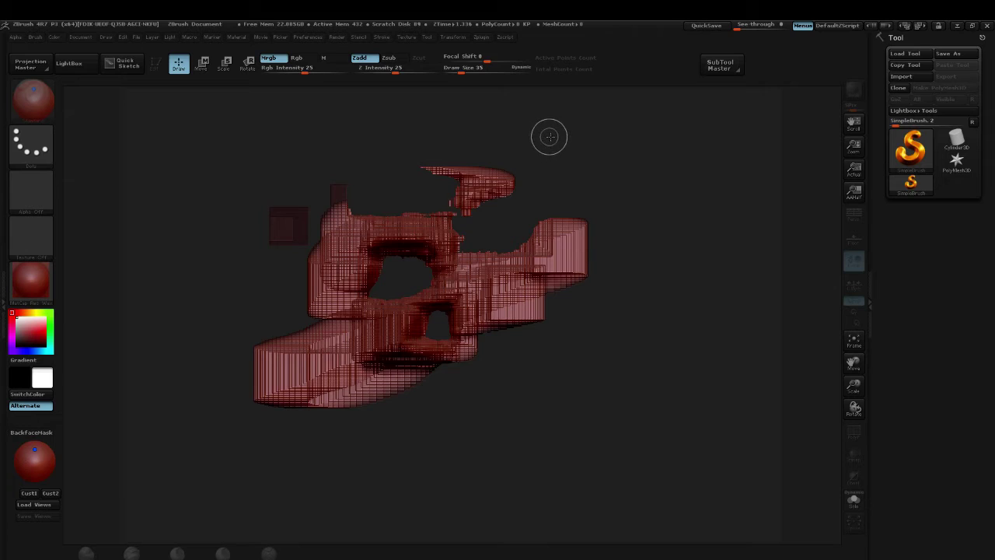
{"action": "key", "text": "ctrl+n"}
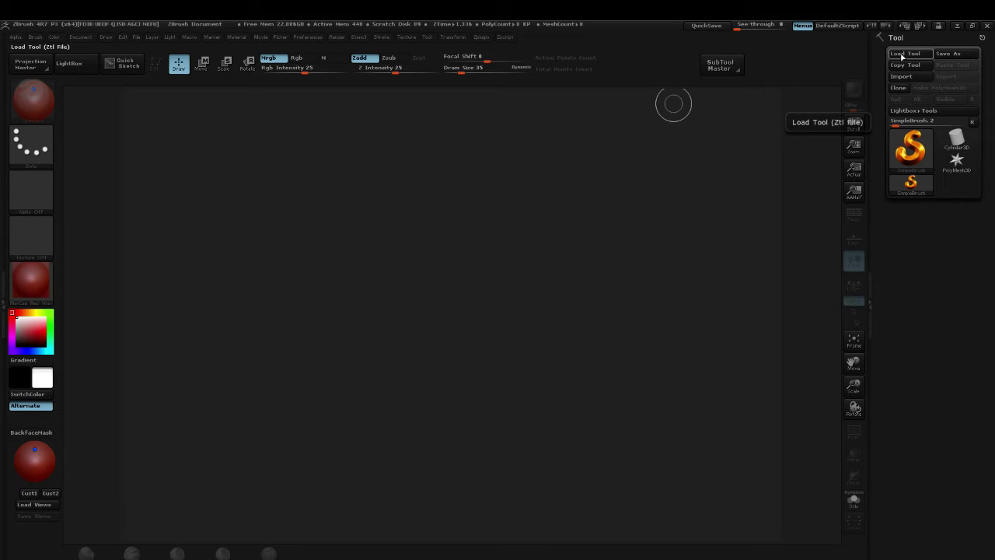
Step: Load the tool SnowGirl_20.ZTL from the ztools folder inside the pinned character project's zbrush folder
{"action": "left_click", "coordinate": [905, 54]}
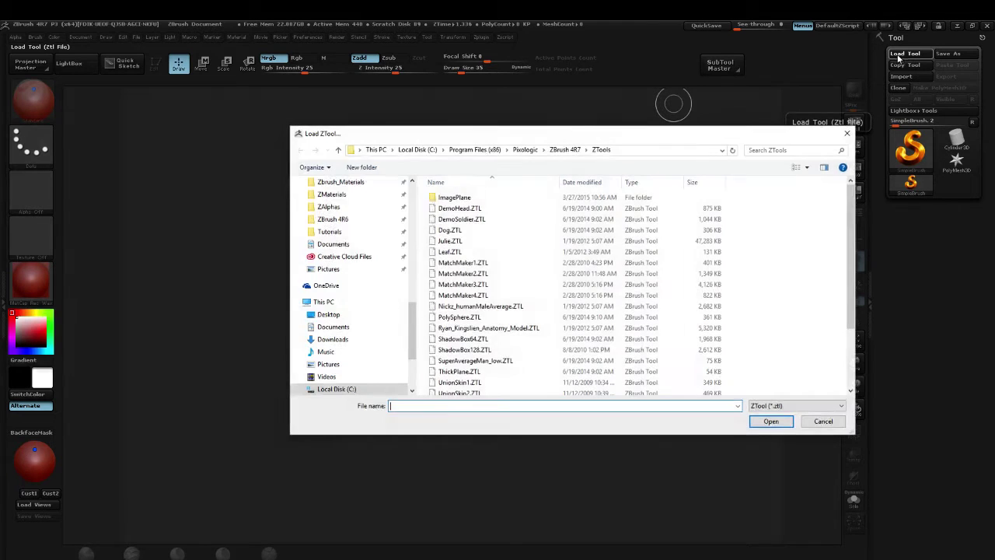
{"action": "left_click_drag", "start_coordinate": [642, 137], "coordinate": [511, 111]}
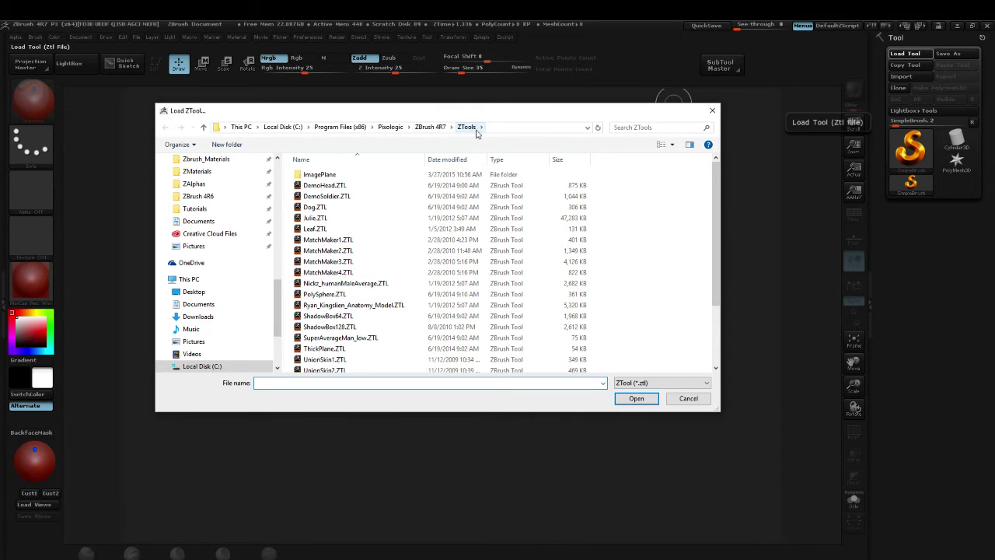
{"action": "left_click_drag", "start_coordinate": [280, 308], "coordinate": [285, 187]}
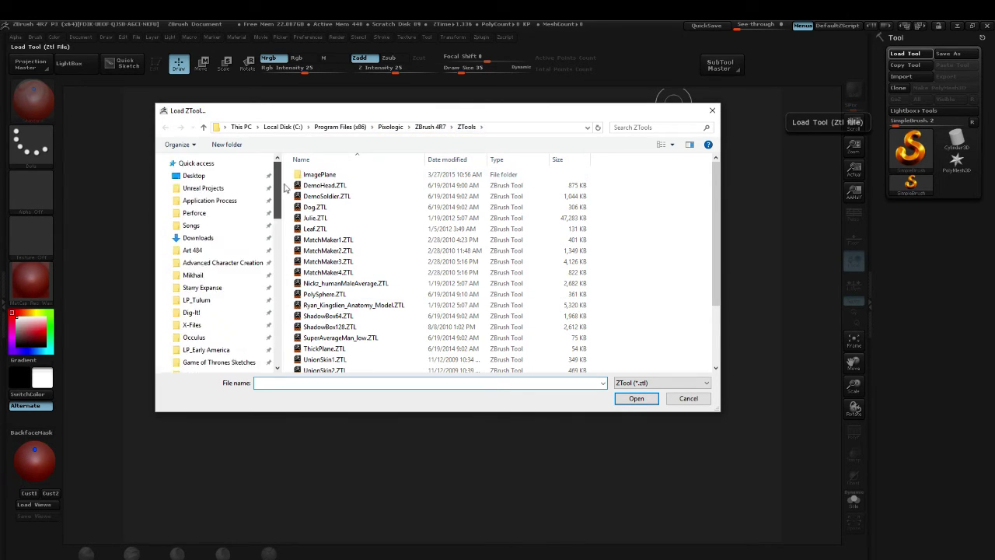
{"action": "left_click", "coordinate": [193, 276]}
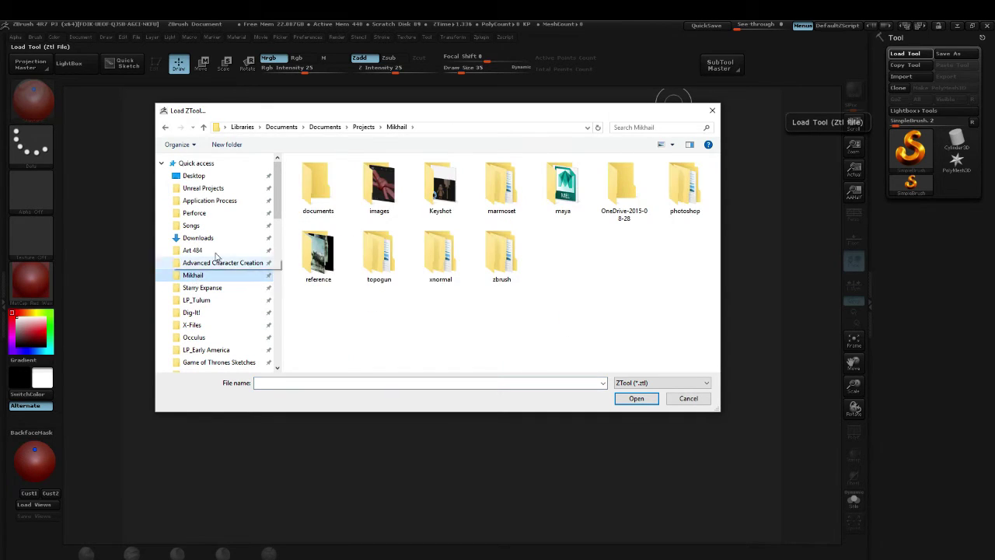
{"action": "double_click", "coordinate": [513, 253]}
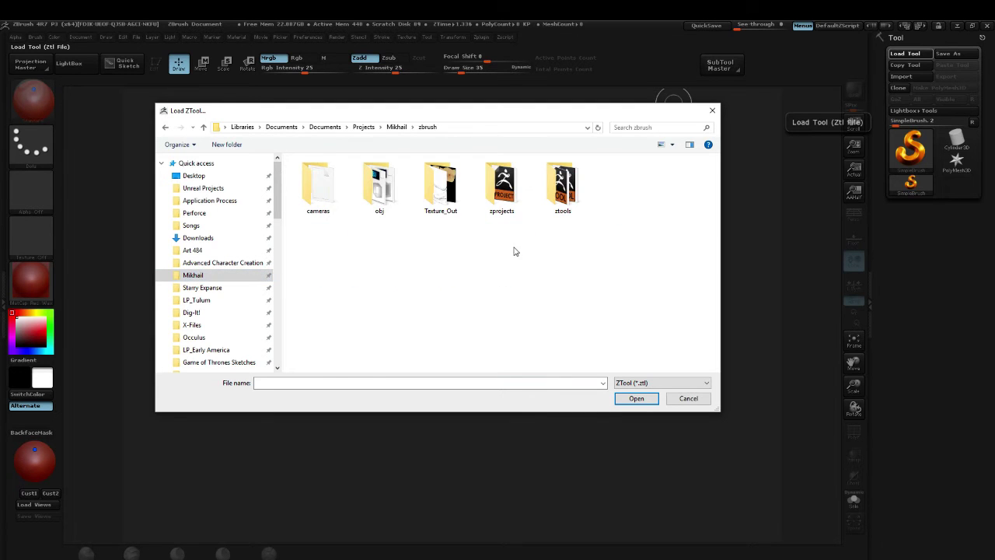
{"action": "double_click", "coordinate": [572, 187]}
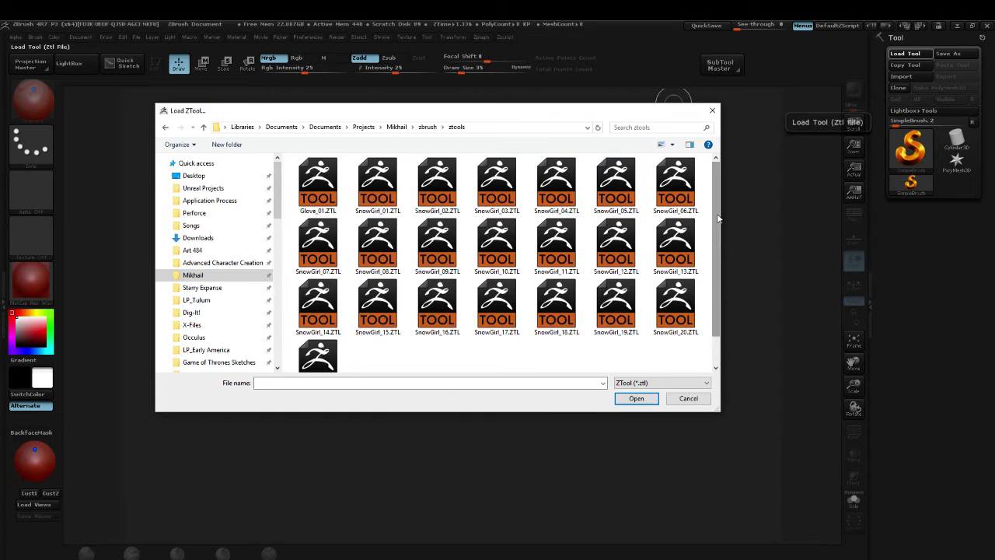
{"action": "scroll", "coordinate": [723, 217], "scroll_direction": "down", "scroll_amount": 2}
{"action": "scroll", "coordinate": [722, 255], "scroll_direction": "up", "scroll_amount": 2}
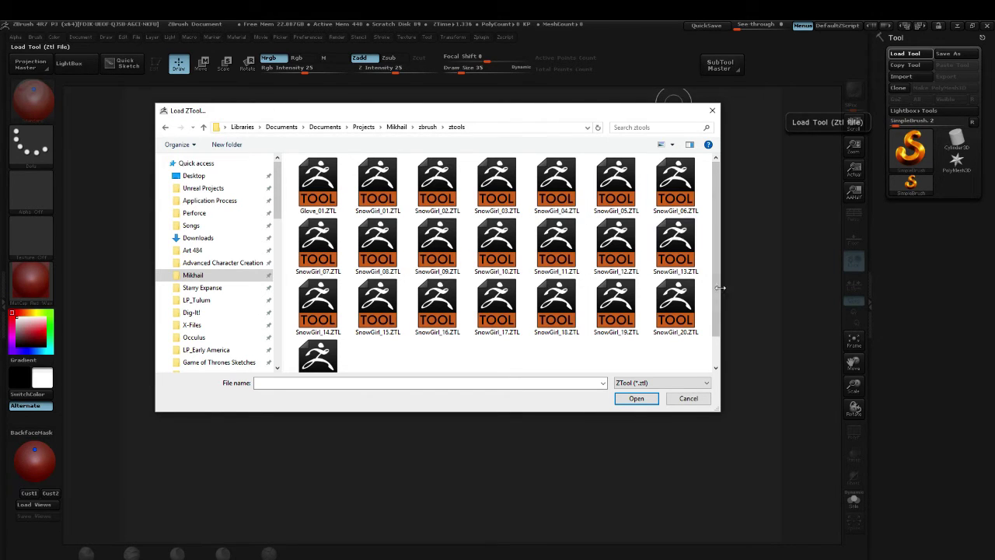
{"action": "scroll", "coordinate": [408, 342], "scroll_direction": "down", "scroll_amount": 1}
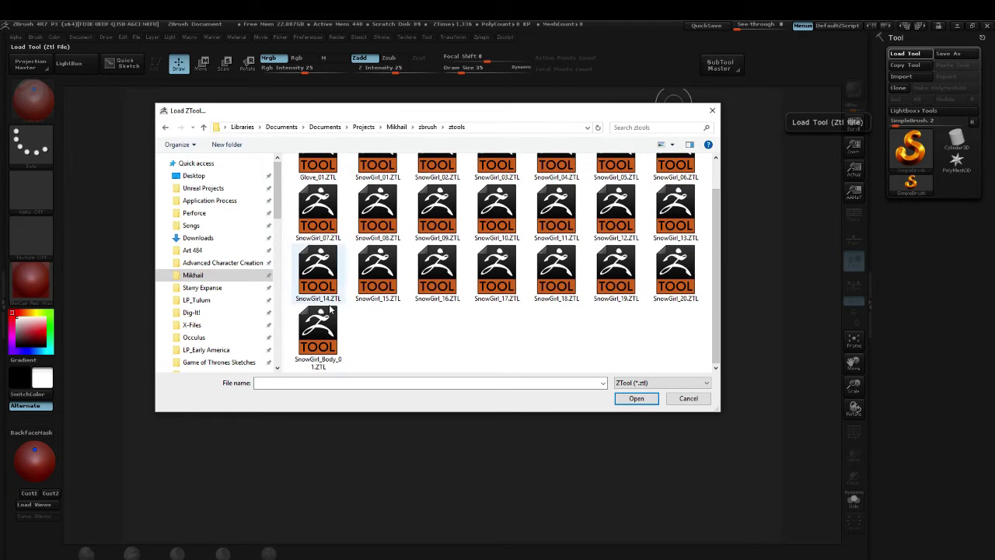
{"action": "double_click", "coordinate": [677, 274]}
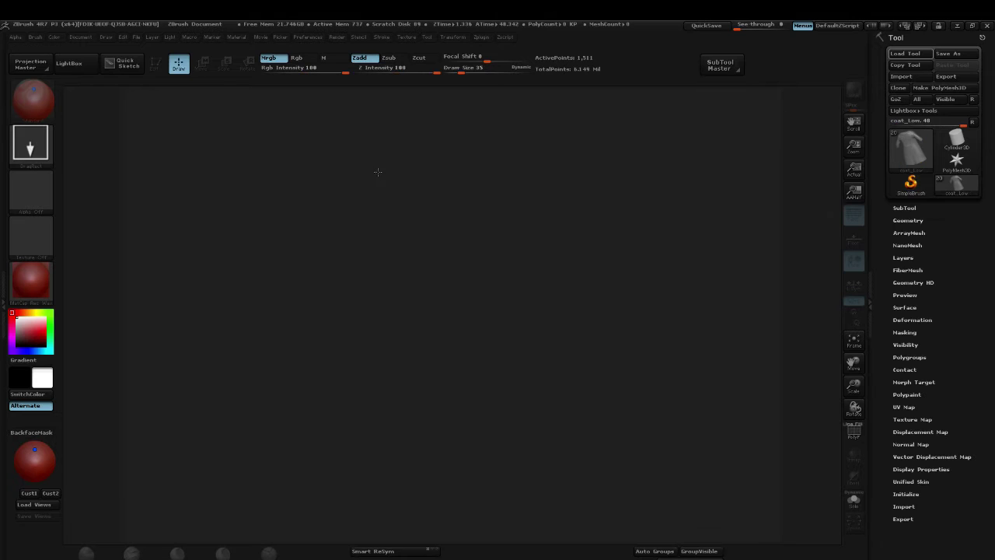
Step: Draw four copies of the loaded character at different sizes across the canvas, and clear the canvas
{"action": "mouse_move", "coordinate": [446, 284]}
{"action": "left_mouse_down"}
{"action": "mouse_move", "coordinate": [448, 306]}
{"action": "mouse_move", "coordinate": [436, 266]}
{"action": "mouse_move", "coordinate": [443, 352]}
{"action": "left_mouse_up"}
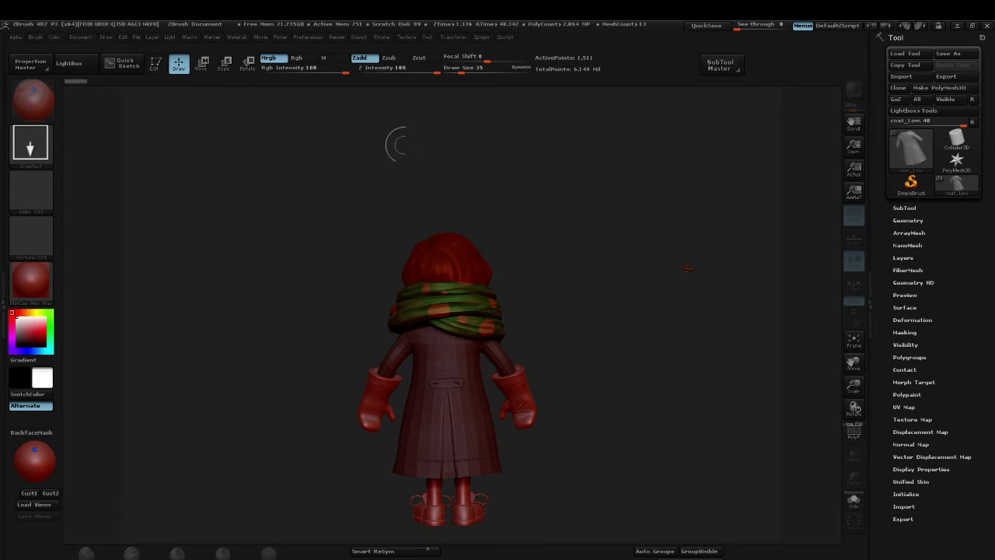
{"action": "mouse_move", "coordinate": [251, 178]}
{"action": "left_mouse_down"}
{"action": "mouse_move", "coordinate": [268, 233]}
{"action": "mouse_move", "coordinate": [606, 147]}
{"action": "mouse_move", "coordinate": [676, 296]}
{"action": "mouse_move", "coordinate": [675, 319]}
{"action": "left_mouse_up"}
{"action": "mouse_move", "coordinate": [462, 140]}
{"action": "left_mouse_down"}
{"action": "mouse_move", "coordinate": [426, 195]}
{"action": "mouse_move", "coordinate": [467, 156]}
{"action": "mouse_move", "coordinate": [373, 257]}
{"action": "mouse_move", "coordinate": [454, 244]}
{"action": "mouse_move", "coordinate": [438, 213]}
{"action": "left_mouse_up"}
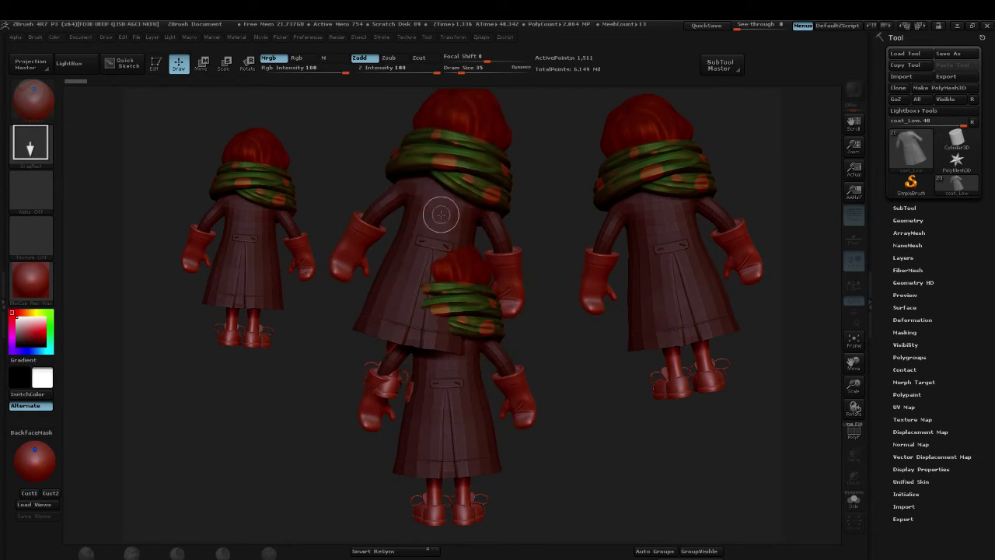
{"action": "key", "text": "ctrl+n"}
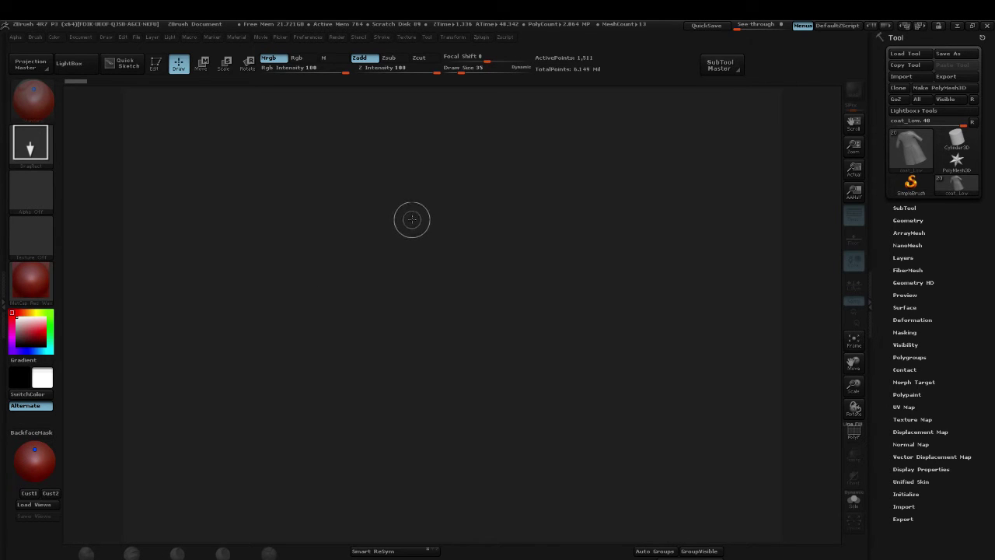
Step: Draw a single upright copy of the character near the canvas centre, and wipe the canvas clean again
{"action": "mouse_move", "coordinate": [417, 223]}
{"action": "left_mouse_down"}
{"action": "mouse_move", "coordinate": [420, 294]}
{"action": "mouse_move", "coordinate": [420, 258]}
{"action": "left_mouse_up"}
{"action": "mouse_move", "coordinate": [616, 259]}
{"action": "left_mouse_down"}
{"action": "mouse_move", "coordinate": [580, 326]}
{"action": "mouse_move", "coordinate": [569, 290]}
{"action": "left_mouse_up"}
{"action": "right_click_drag", "start_coordinate": [570, 290], "coordinate": [574, 296], "text": "alt"}
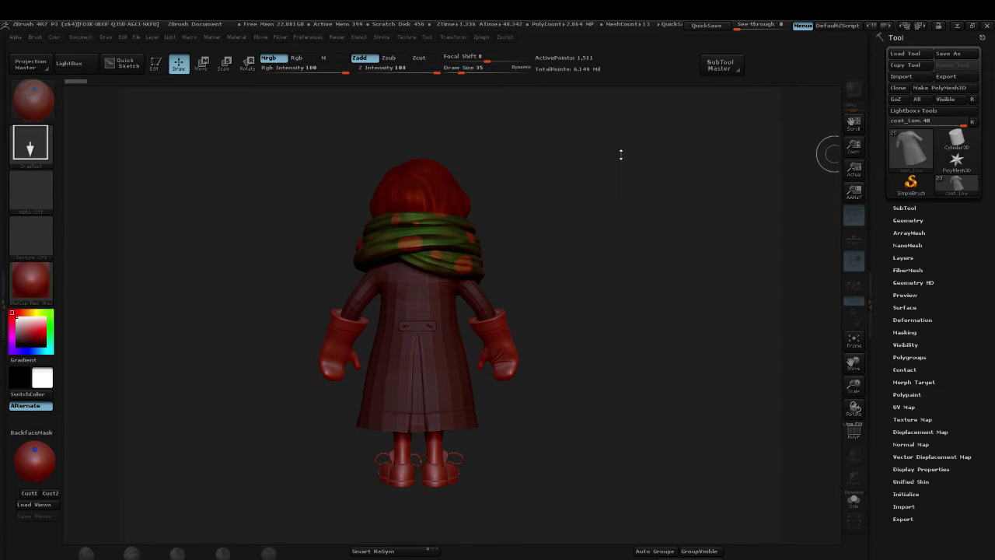
{"action": "key", "text": "ctrl+n"}
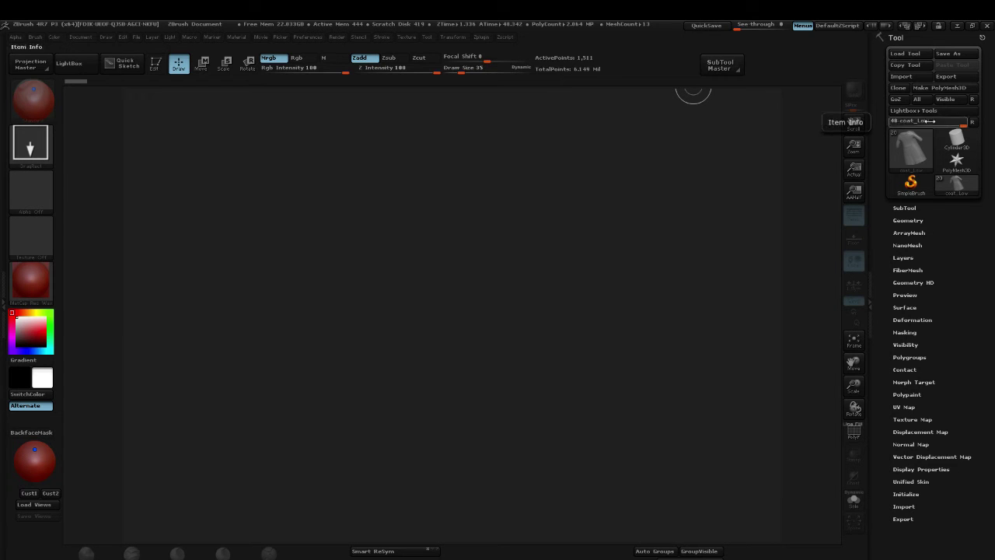
Step: Draw one upright copy of the character near the canvas centre and enter Edit mode
{"action": "left_click", "coordinate": [913, 55]}
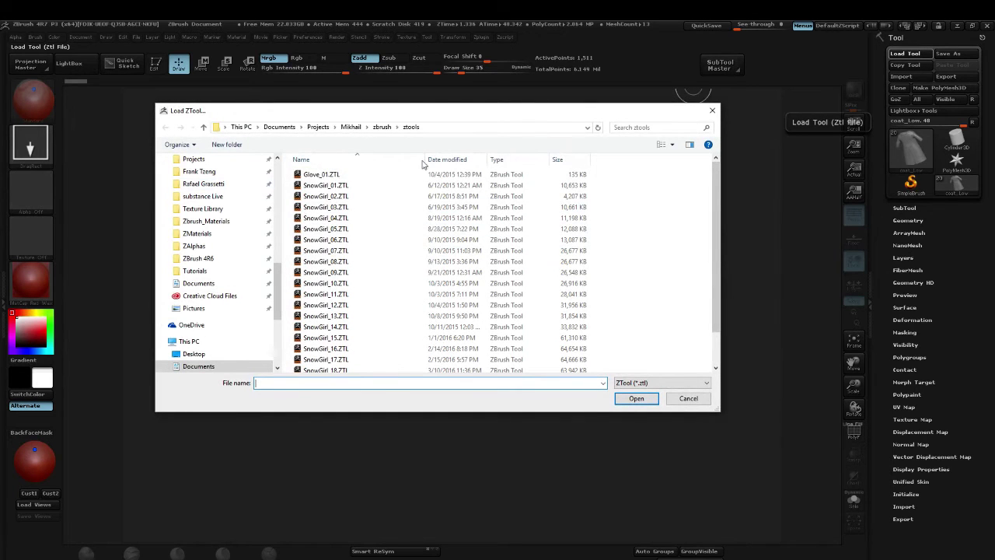
{"action": "left_click", "coordinate": [712, 110]}
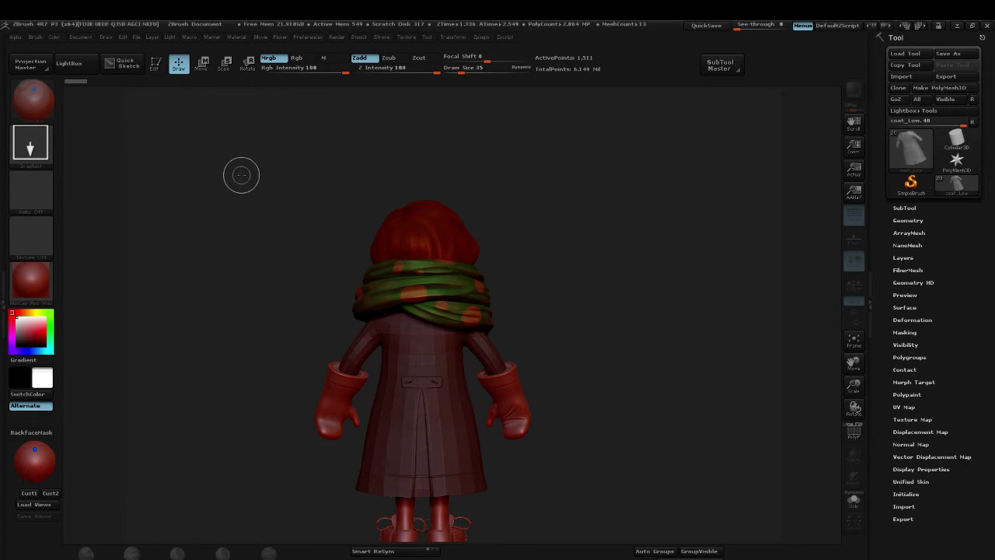
{"action": "key", "text": "t"}
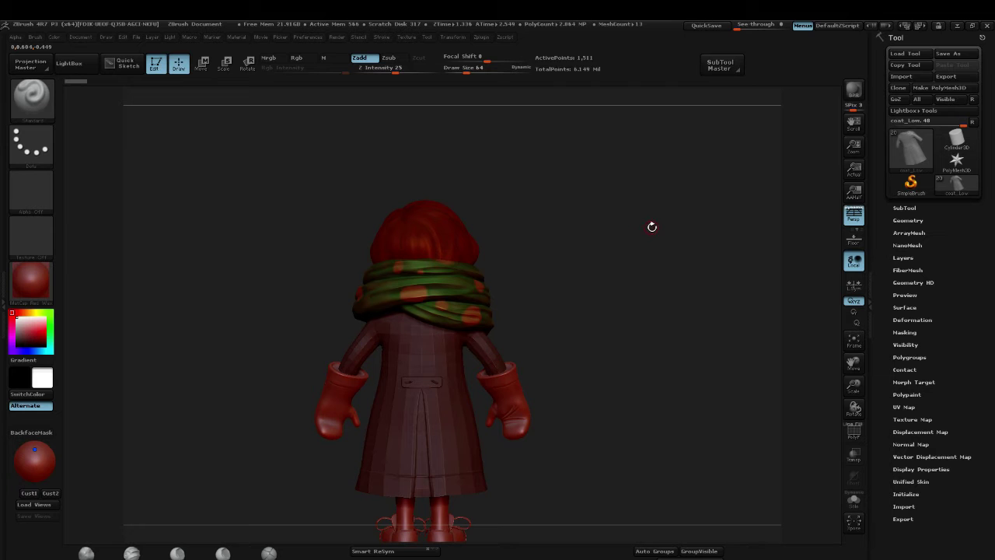
Step: Practise rotating, panning and zooming the view around the character, finishing with the whole figure seen from the front
{"action": "left_click_drag", "start_coordinate": [652, 226], "coordinate": [742, 196]}
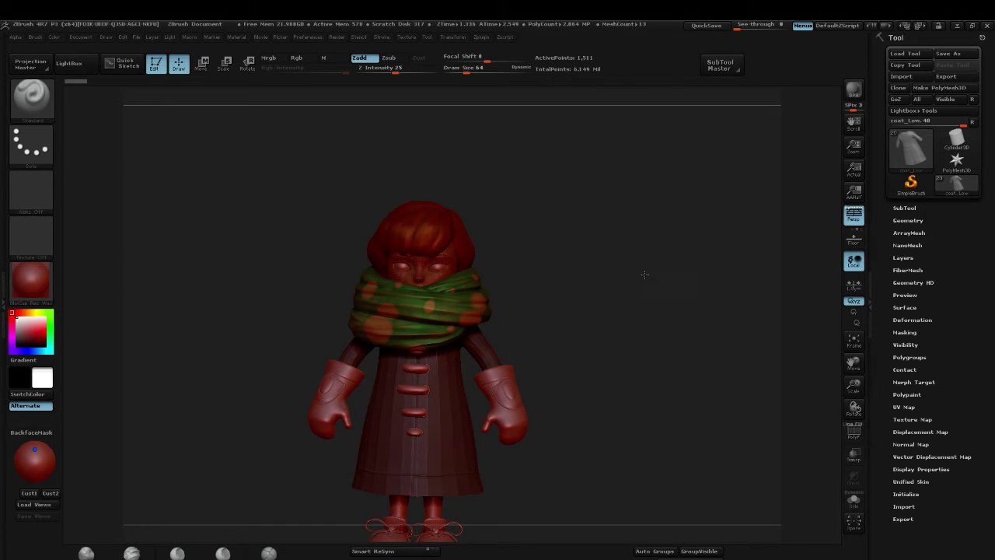
{"action": "mouse_move", "coordinate": [644, 274]}
{"action": "left_mouse_down"}
{"action": "mouse_move", "coordinate": [695, 285]}
{"action": "mouse_move", "coordinate": [558, 290]}
{"action": "mouse_move", "coordinate": [646, 272]}
{"action": "mouse_move", "coordinate": [618, 277]}
{"action": "mouse_move", "coordinate": [630, 280]}
{"action": "left_mouse_up"}
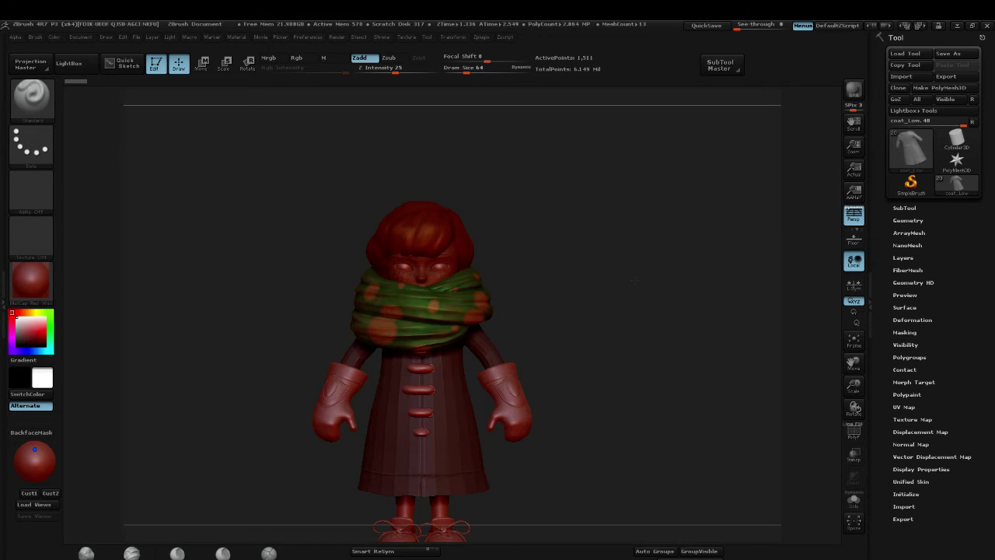
{"action": "mouse_move", "coordinate": [689, 275]}
{"action": "left_mouse_down"}
{"action": "mouse_move", "coordinate": [719, 277]}
{"action": "mouse_move", "coordinate": [677, 281]}
{"action": "left_mouse_up"}
{"action": "left_click_drag", "start_coordinate": [607, 283], "coordinate": [553, 283]}
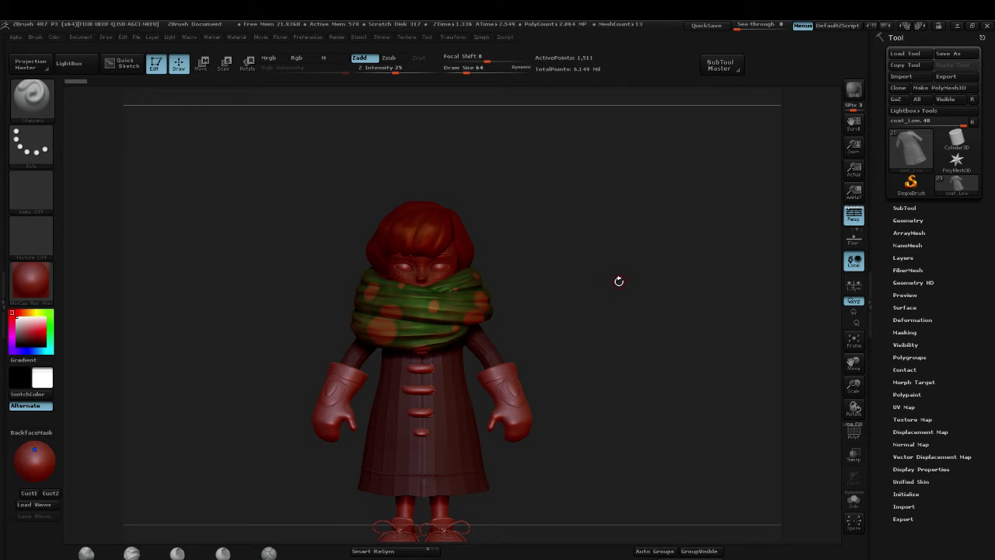
{"action": "left_click_drag", "start_coordinate": [619, 295], "coordinate": [626, 258]}
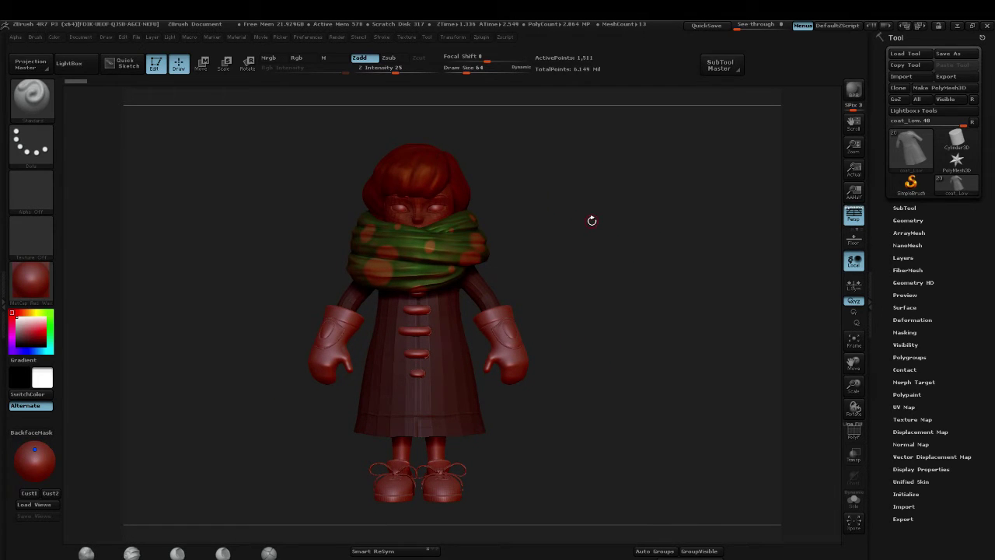
{"action": "mouse_move", "coordinate": [598, 237]}
{"action": "left_mouse_down", "text": "alt"}
{"action": "mouse_move", "coordinate": [638, 236]}
{"action": "mouse_move", "coordinate": [556, 238]}
{"action": "mouse_move", "coordinate": [565, 223]}
{"action": "mouse_move", "coordinate": [603, 239]}
{"action": "mouse_move", "coordinate": [583, 234]}
{"action": "mouse_move", "coordinate": [605, 231]}
{"action": "mouse_move", "coordinate": [664, 306]}
{"action": "mouse_move", "coordinate": [670, 251]}
{"action": "mouse_move", "coordinate": [662, 238]}
{"action": "mouse_move", "coordinate": [688, 311]}
{"action": "mouse_move", "coordinate": [655, 194]}
{"action": "mouse_move", "coordinate": [673, 241]}
{"action": "mouse_move", "coordinate": [740, 317]}
{"action": "mouse_move", "coordinate": [701, 226]}
{"action": "mouse_move", "coordinate": [729, 257]}
{"action": "mouse_move", "coordinate": [726, 276]}
{"action": "mouse_move", "coordinate": [711, 224]}
{"action": "mouse_move", "coordinate": [741, 212]}
{"action": "left_mouse_up", "text": "alt"}
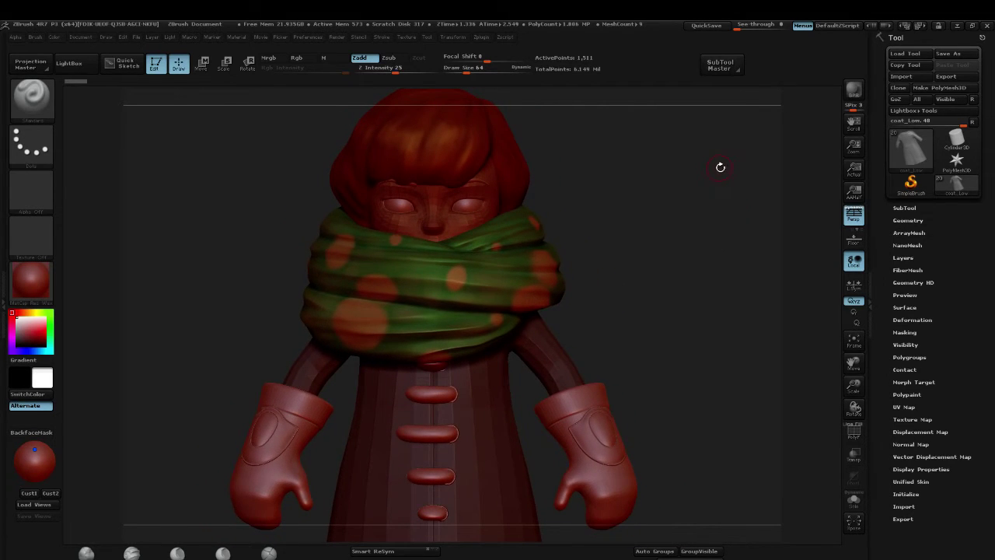
{"action": "left_click_drag", "start_coordinate": [731, 192], "coordinate": [686, 214]}
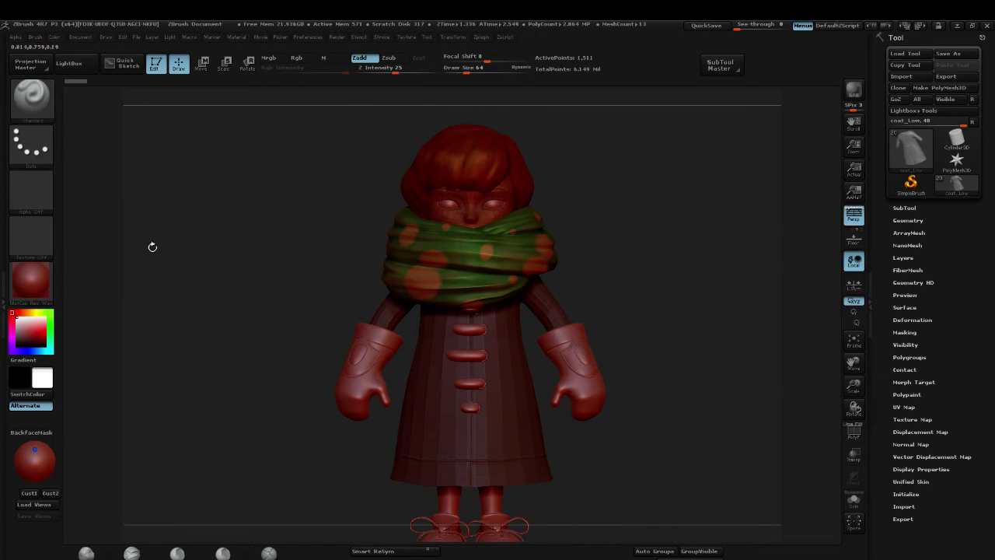
{"action": "left_click_drag", "start_coordinate": [694, 218], "coordinate": [639, 128]}
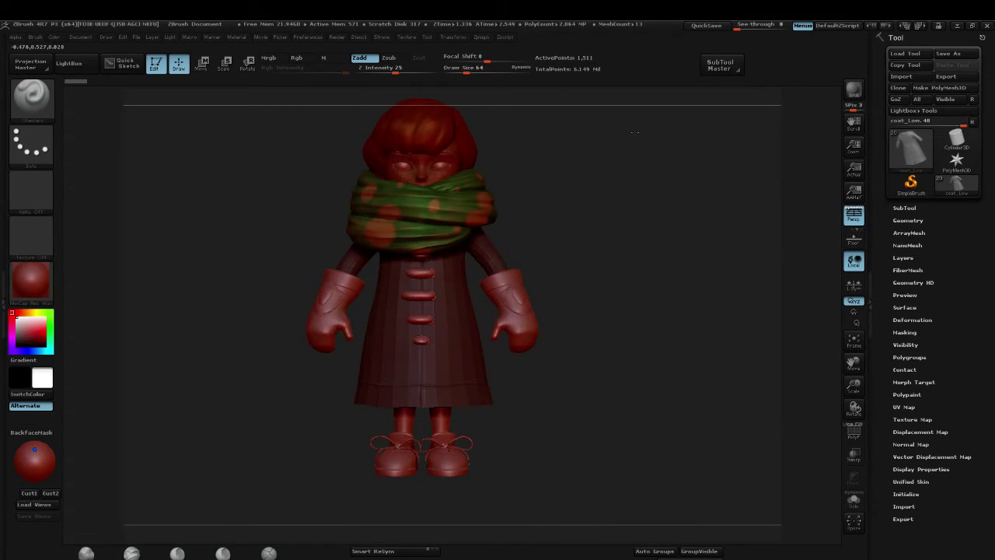
Step: Compare Y-axis-only rotation with free XYZ rotation by turning the character in each mode
{"action": "left_click", "coordinate": [855, 314]}
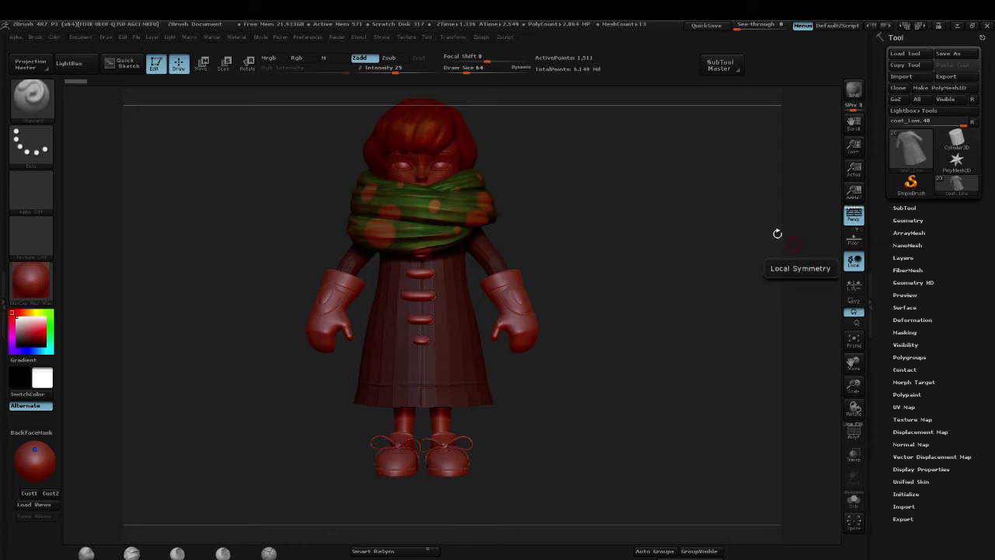
{"action": "left_click_drag", "start_coordinate": [689, 217], "coordinate": [760, 189]}
{"action": "left_click", "coordinate": [855, 302]}
{"action": "left_click_drag", "start_coordinate": [743, 299], "coordinate": [778, 136]}
{"action": "left_click_drag", "start_coordinate": [334, 401], "coordinate": [727, 204]}
{"action": "left_click_drag", "start_coordinate": [706, 259], "coordinate": [526, 216]}
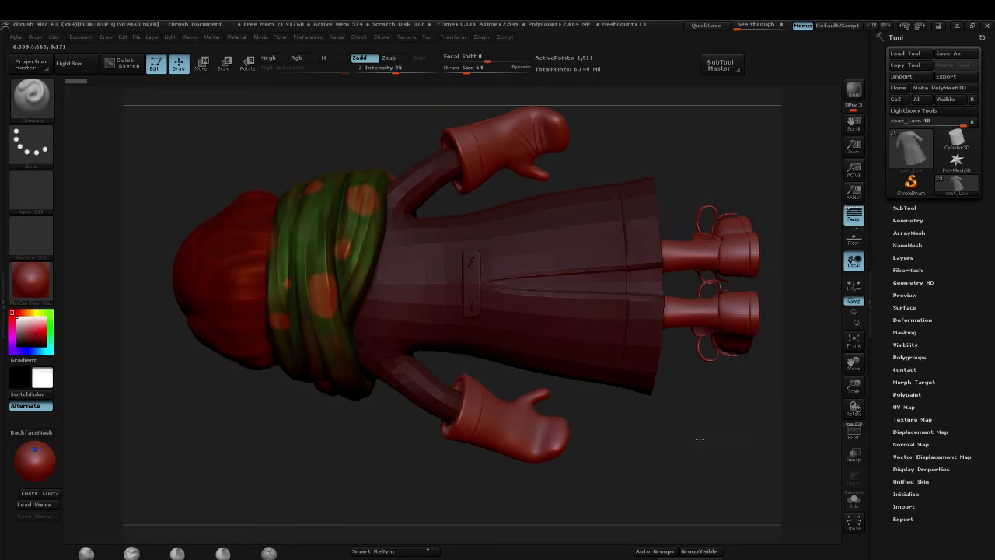
Step: Set the brush draw size to 47 and raise the coat to its highest subdivision level
{"action": "key", "text": "s"}
{"action": "left_click", "coordinate": [492, 149]}
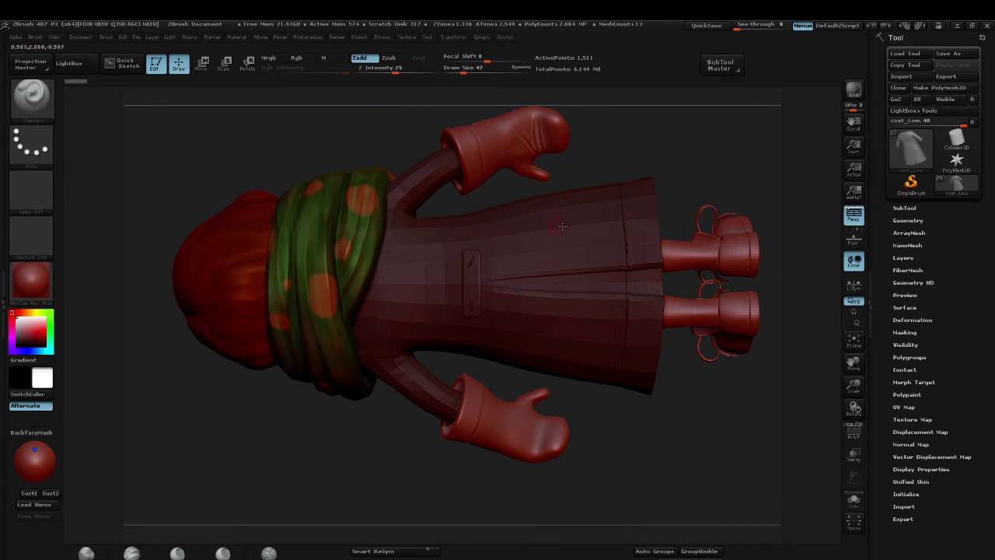
{"action": "key", "text": "ctrl+d"}
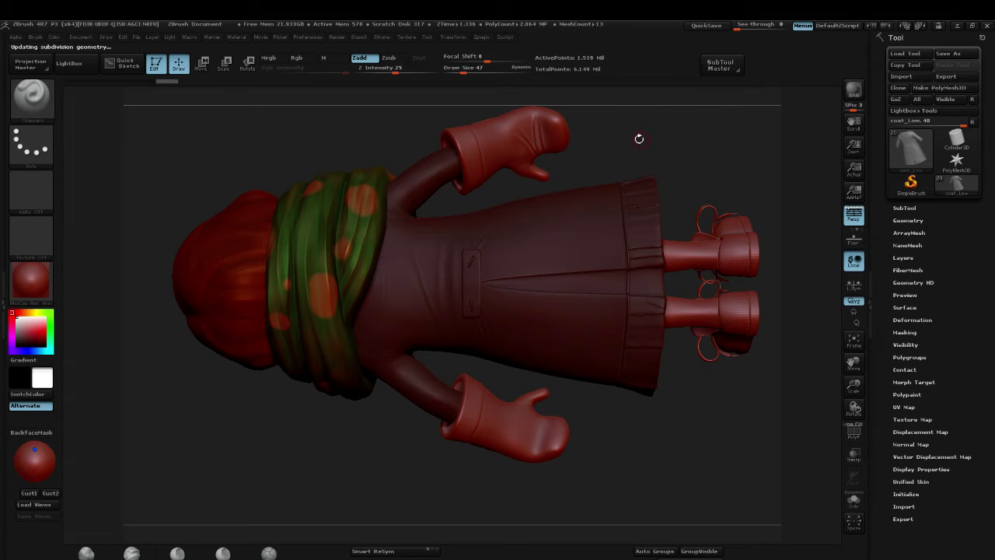
Step: Try a short Standard brush stroke on the back of the coat at draw size 47, and undo it
{"action": "key", "text": "s"}
{"action": "left_click_drag", "start_coordinate": [582, 228], "coordinate": [577, 228]}
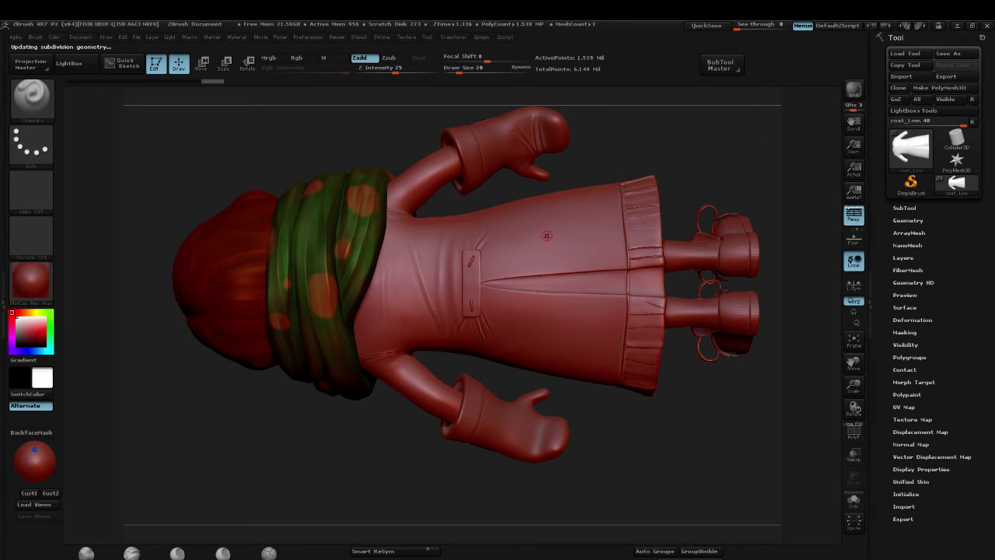
{"action": "key", "text": "]"}
{"action": "key", "text": "b"}
{"action": "key", "text": "s"}
{"action": "key", "text": "t"}
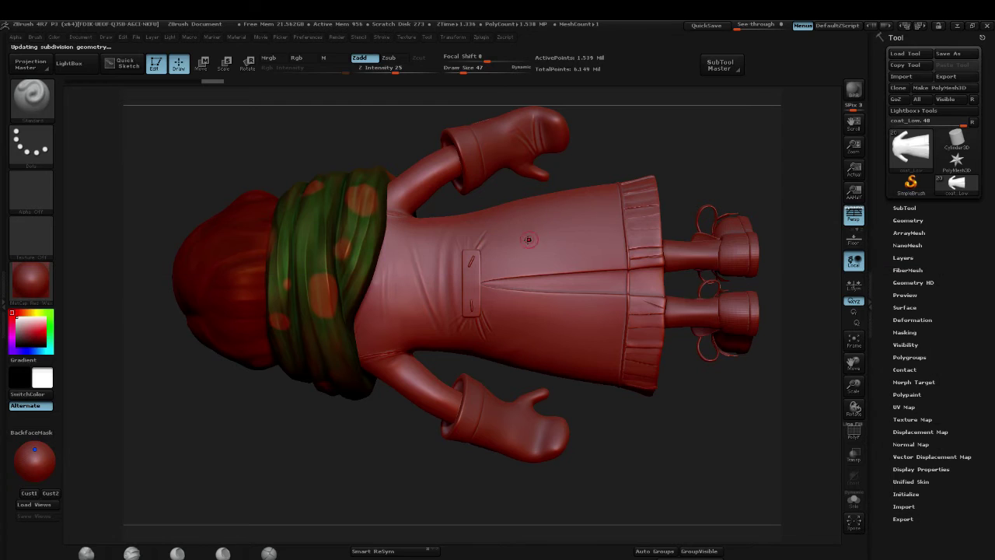
{"action": "mouse_move", "coordinate": [530, 239]}
{"action": "left_mouse_down"}
{"action": "mouse_move", "coordinate": [591, 239]}
{"action": "mouse_move", "coordinate": [529, 257]}
{"action": "left_mouse_up"}
{"action": "key", "text": "ctrl+z"}
Step: Restrict view rotation to the Y axis and bring the character upright, facing front
{"action": "left_click_drag", "start_coordinate": [735, 125], "coordinate": [738, 197]}
{"action": "left_click_drag", "start_coordinate": [751, 283], "coordinate": [785, 144]}
{"action": "left_click", "coordinate": [855, 312]}
{"action": "left_click_drag", "start_coordinate": [671, 380], "coordinate": [747, 381]}
{"action": "left_click_drag", "start_coordinate": [681, 243], "coordinate": [670, 191]}
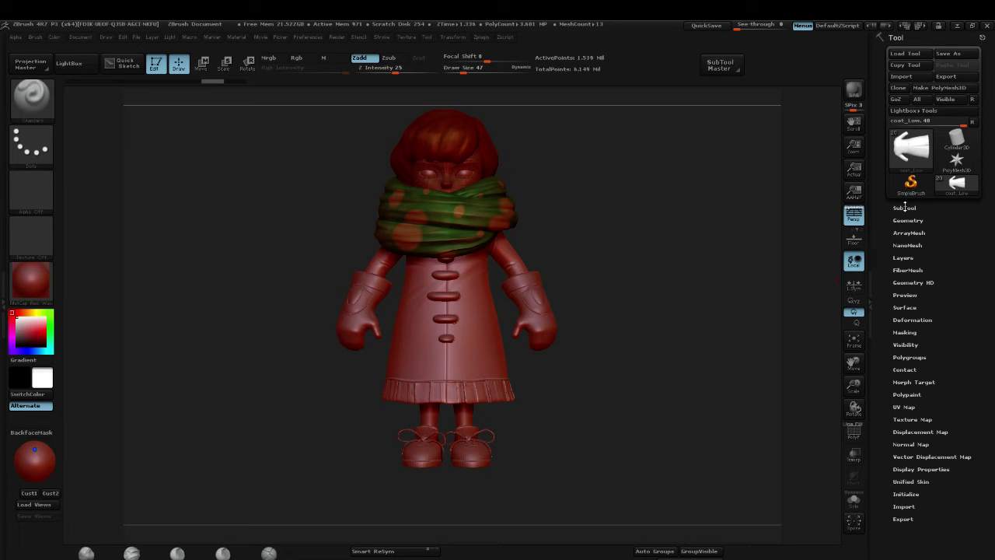
Step: Examine the list of subtools that make up the character, and collapse the SubTool section
{"action": "key", "text": "shift"}
{"action": "left_click", "coordinate": [904, 207]}
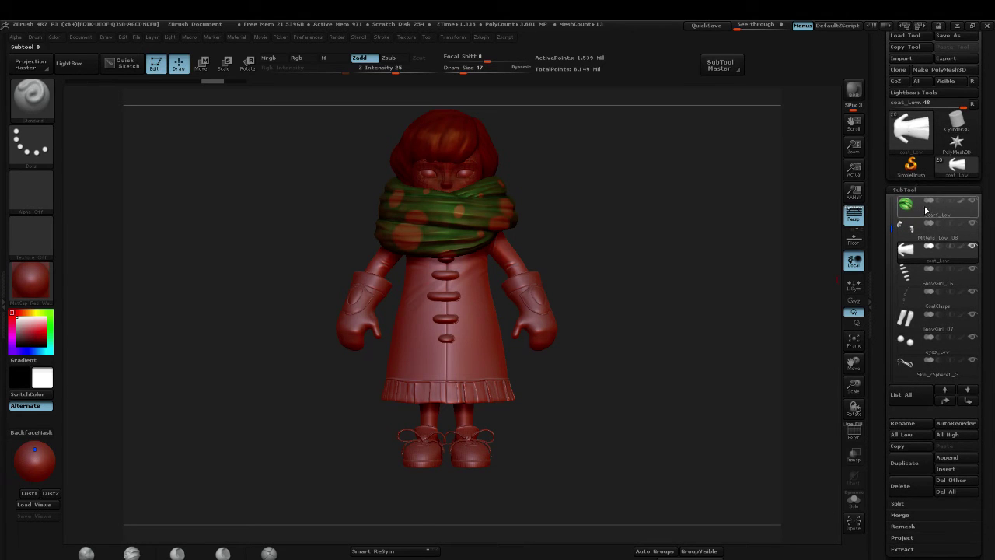
{"action": "left_click_drag", "start_coordinate": [986, 198], "coordinate": [989, 239]}
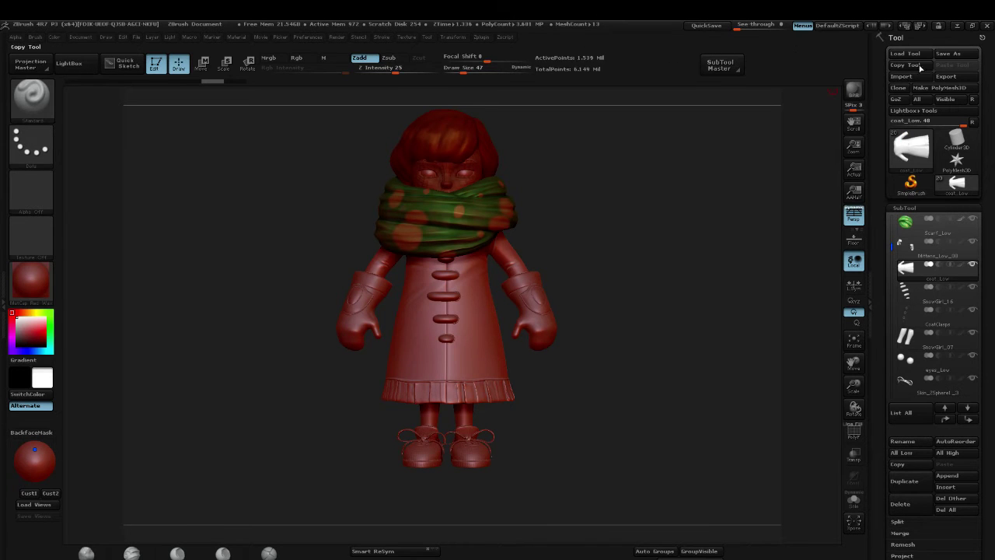
{"action": "left_click", "coordinate": [893, 208]}
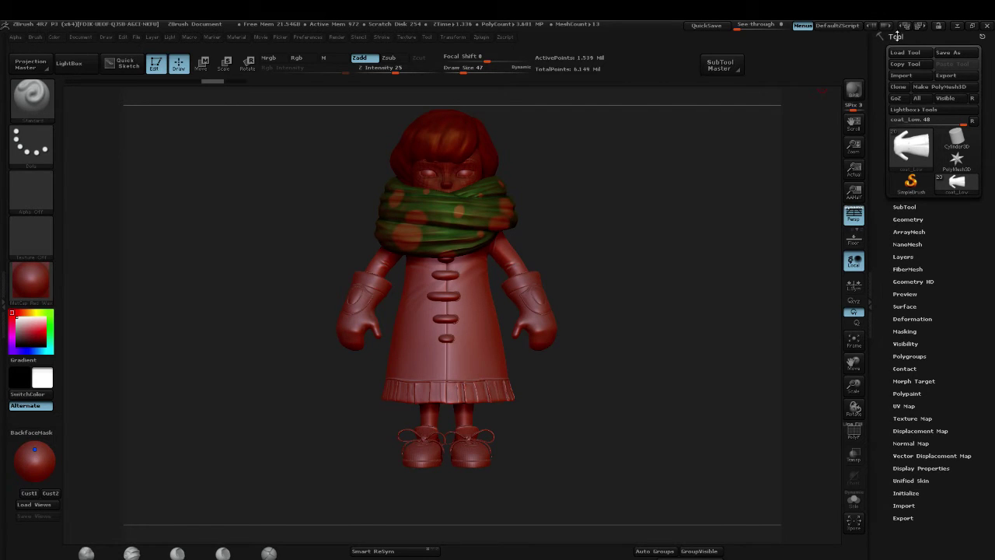
Step: Fold the whole Tool palette away and unfold it again
{"action": "left_click", "coordinate": [896, 36]}
{"action": "left_click", "coordinate": [896, 36]}
{"action": "left_click", "coordinate": [896, 37]}
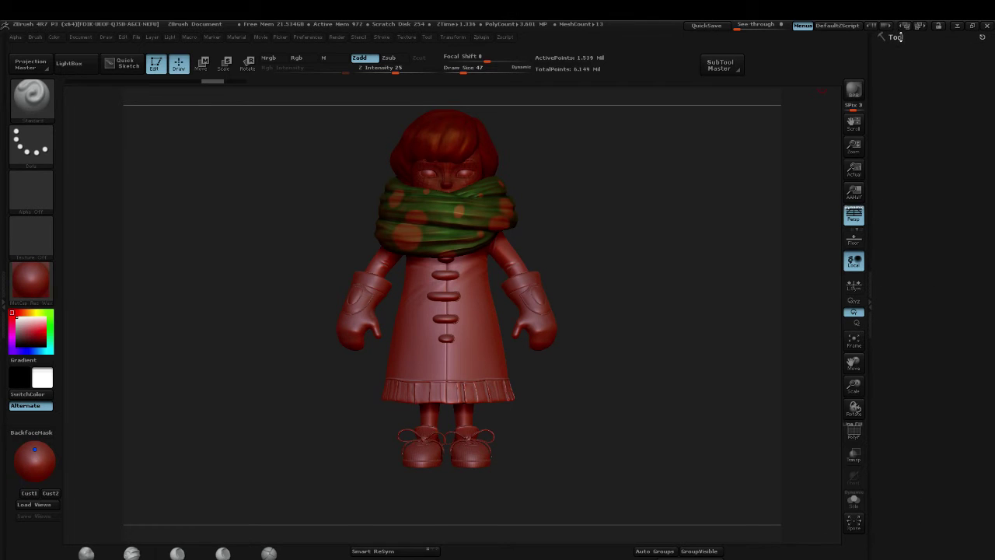
{"action": "left_click", "coordinate": [896, 36]}
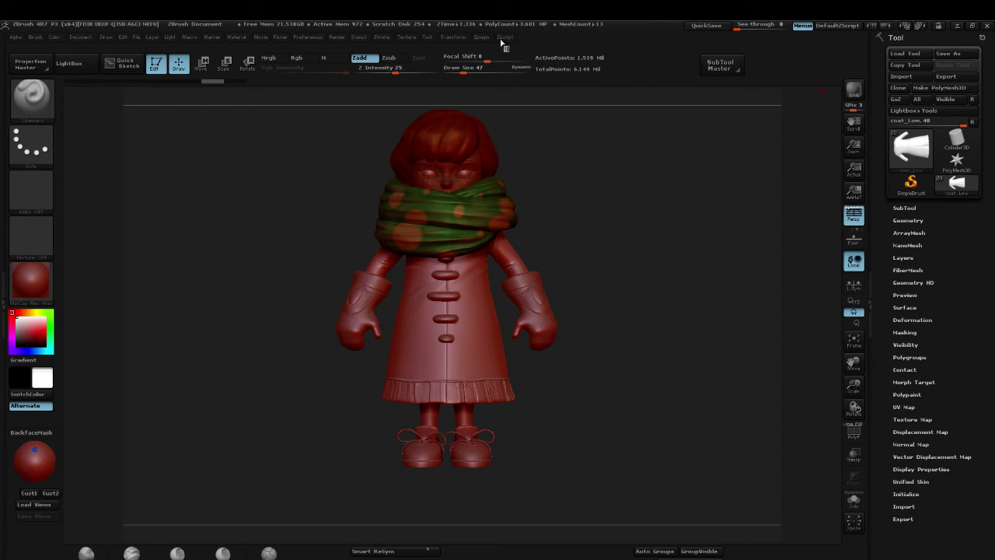
Step: Dock the Zplugin palette above the Tool palette, and open the tray on the opposite side
{"action": "left_click", "coordinate": [483, 37]}
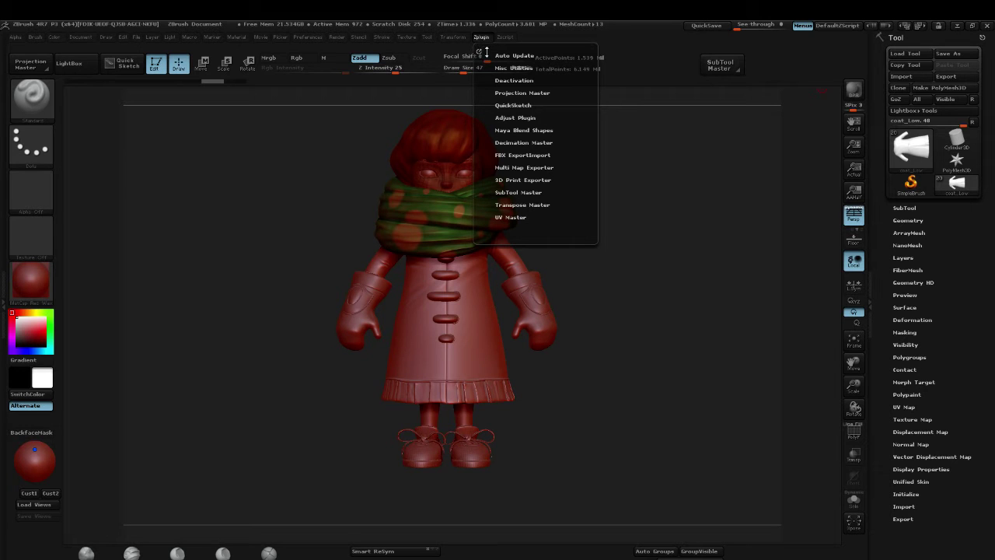
{"action": "left_click_drag", "start_coordinate": [477, 50], "coordinate": [910, 66]}
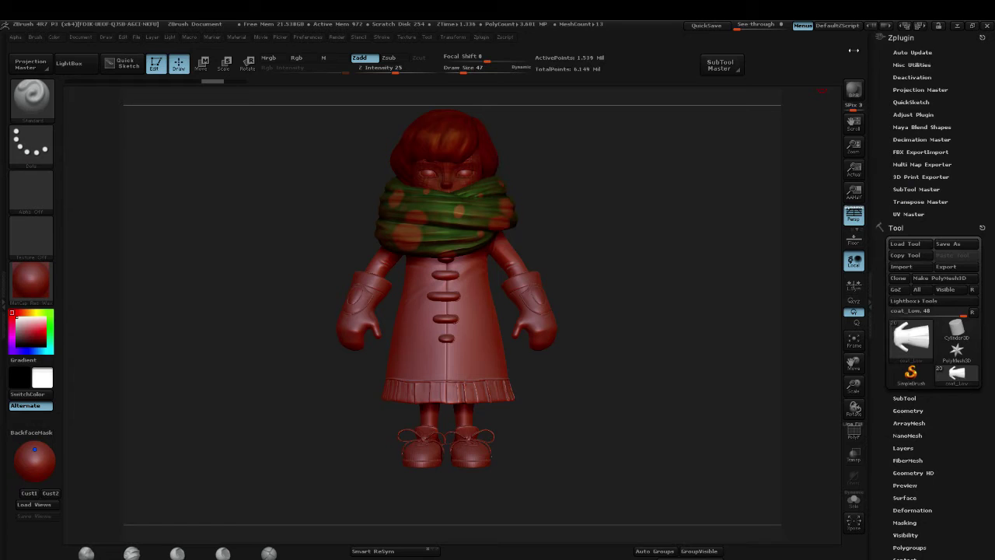
{"action": "left_click", "coordinate": [6, 301]}
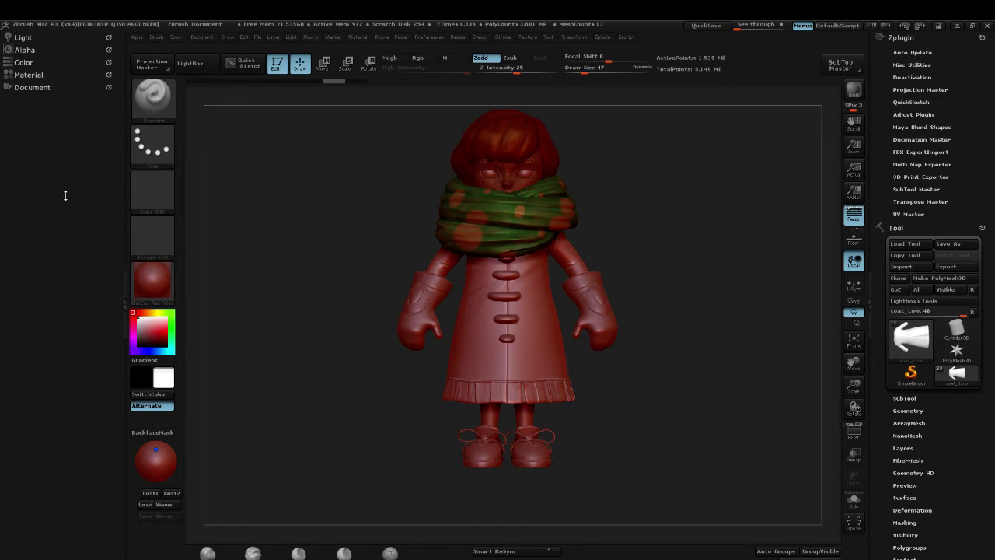
Step: Expand and collapse the Light, Alpha and Color palettes in the newly opened tray
{"action": "left_click", "coordinate": [28, 37]}
{"action": "left_click", "coordinate": [28, 38]}
{"action": "left_click", "coordinate": [25, 49]}
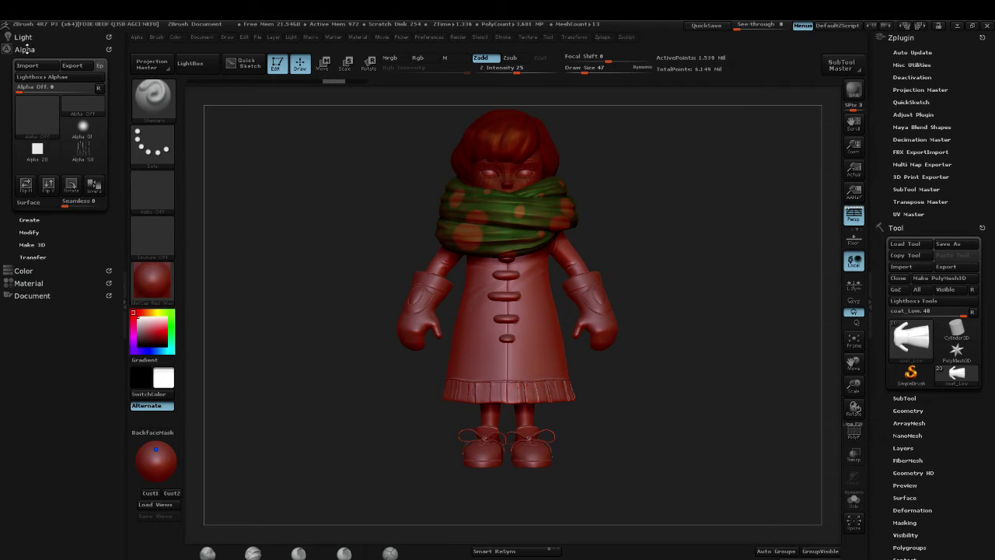
{"action": "left_click", "coordinate": [26, 49]}
{"action": "left_click", "coordinate": [26, 58]}
{"action": "left_click", "coordinate": [26, 59]}
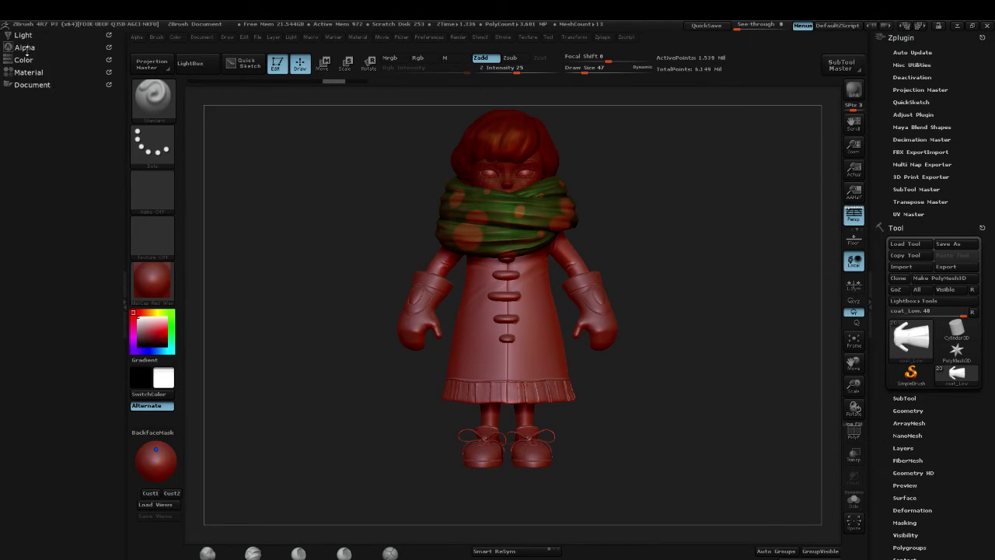
Step: Switch between the expanded Alpha, Color and Material palettes to compare how the tray opens them
{"action": "left_click", "coordinate": [25, 49]}
{"action": "left_click", "coordinate": [23, 269]}
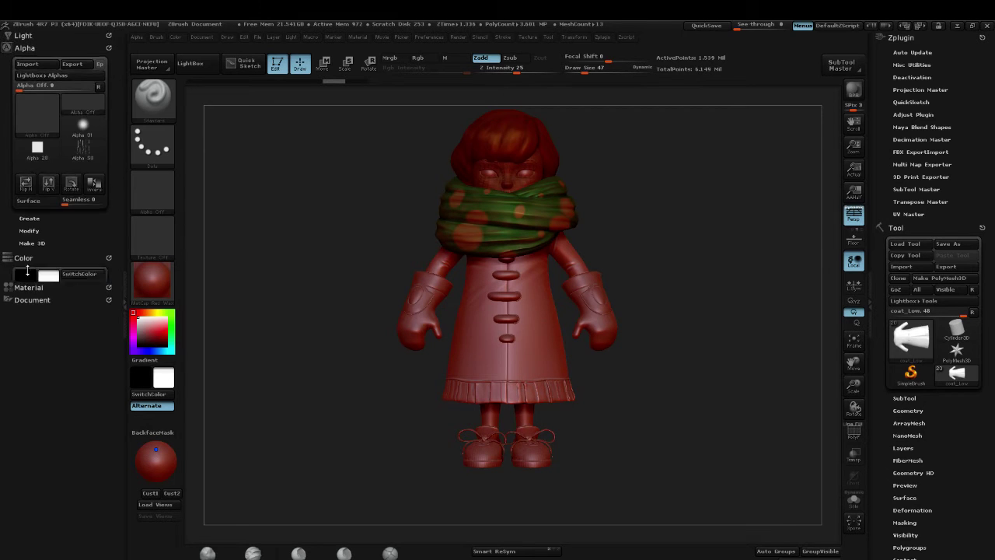
{"action": "left_click", "coordinate": [26, 49], "text": "shift"}
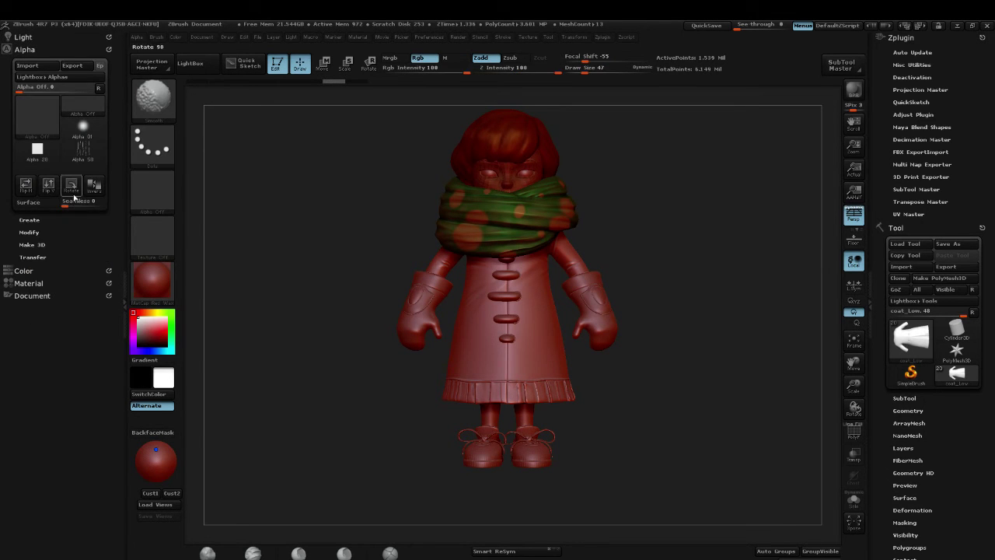
{"action": "left_click", "coordinate": [25, 276], "text": "shift"}
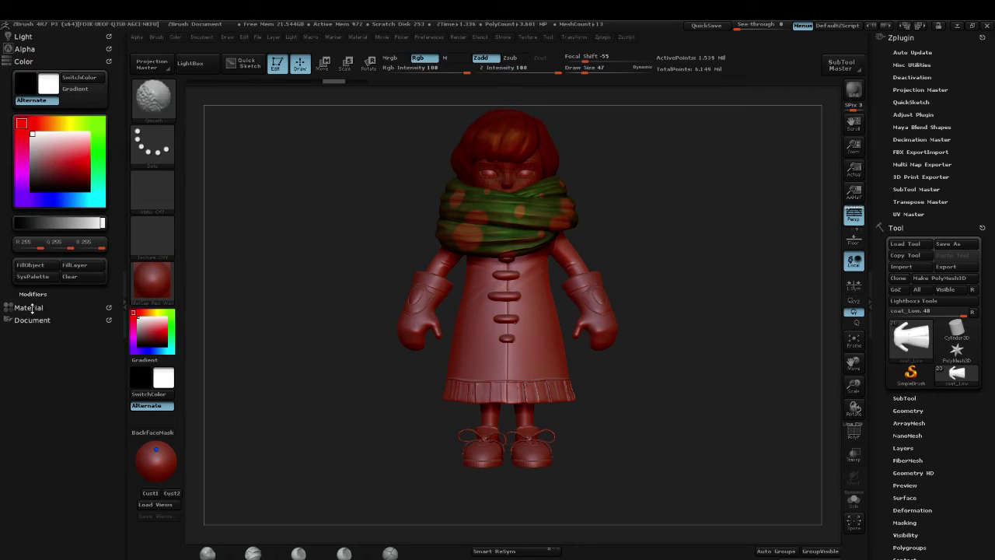
{"action": "left_click", "coordinate": [32, 307], "text": "shift"}
{"action": "left_click", "coordinate": [21, 73]}
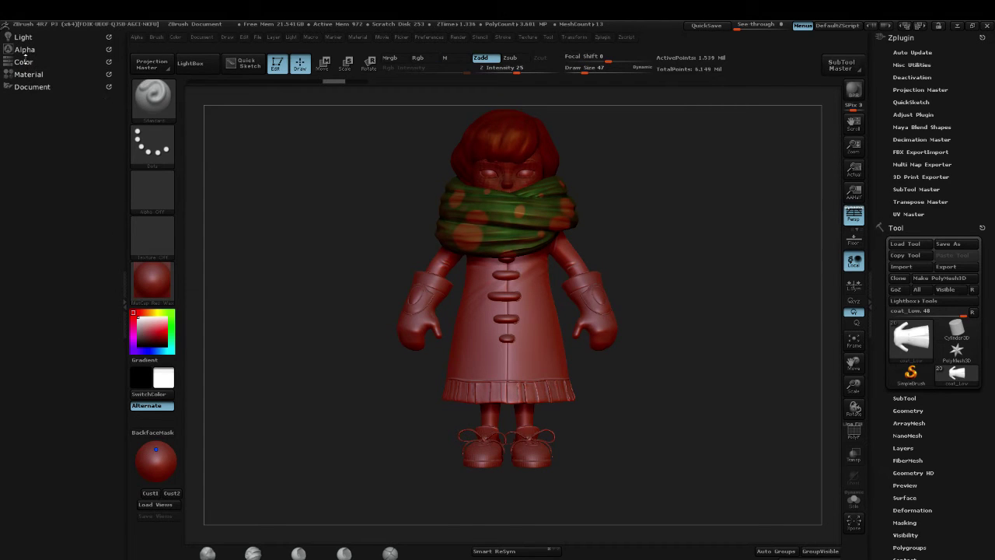
{"action": "left_click", "coordinate": [25, 61], "text": "shift"}
{"action": "left_click", "coordinate": [29, 307], "text": "shift"}
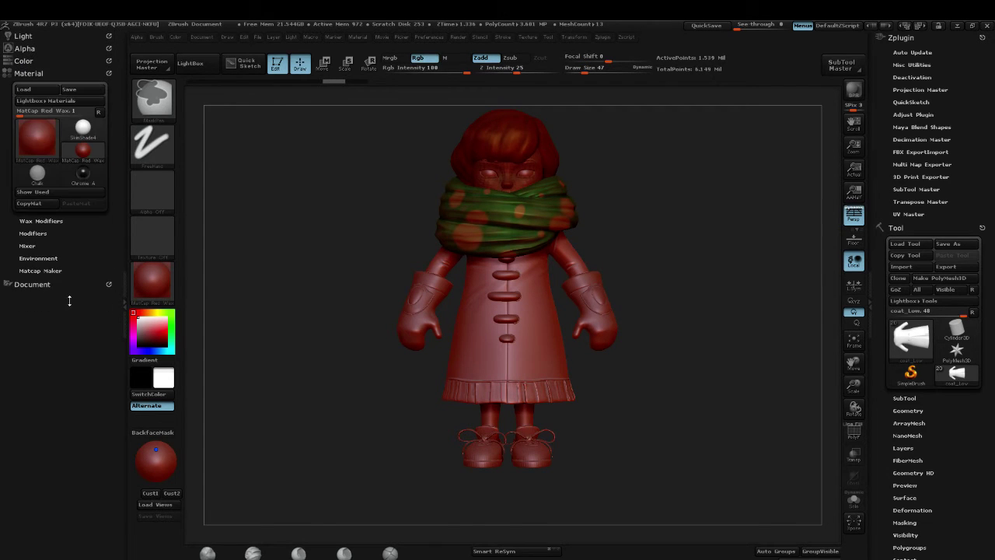
Step: Move the Color palette into the tray above Zplugin, and remove it from that tray
{"action": "left_click", "coordinate": [23, 61]}
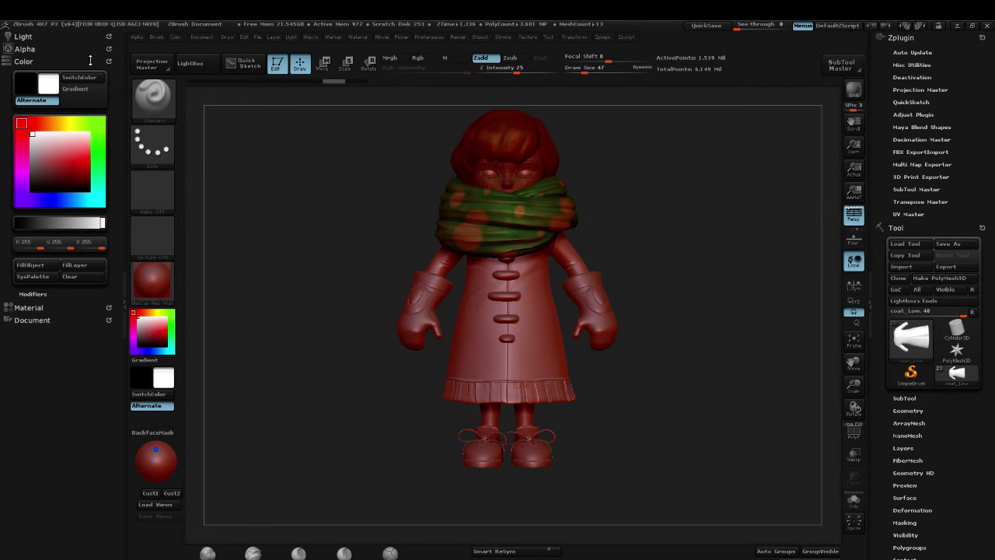
{"action": "left_click_drag", "start_coordinate": [110, 62], "coordinate": [186, 94]}
{"action": "mouse_move", "coordinate": [108, 63]}
{"action": "left_mouse_down"}
{"action": "mouse_move", "coordinate": [808, 132]}
{"action": "mouse_move", "coordinate": [982, 63]}
{"action": "mouse_move", "coordinate": [982, 37]}
{"action": "left_mouse_up"}
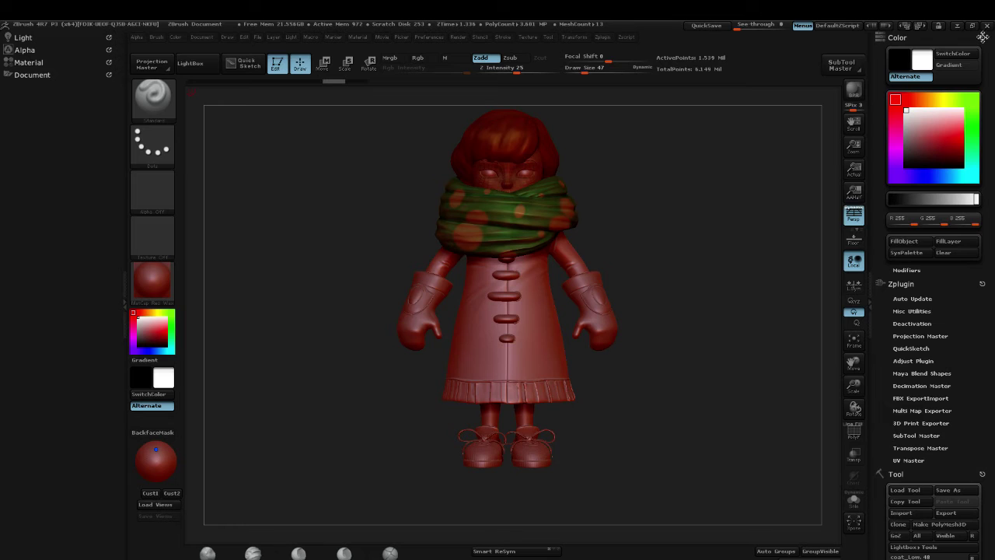
{"action": "left_click", "coordinate": [982, 37]}
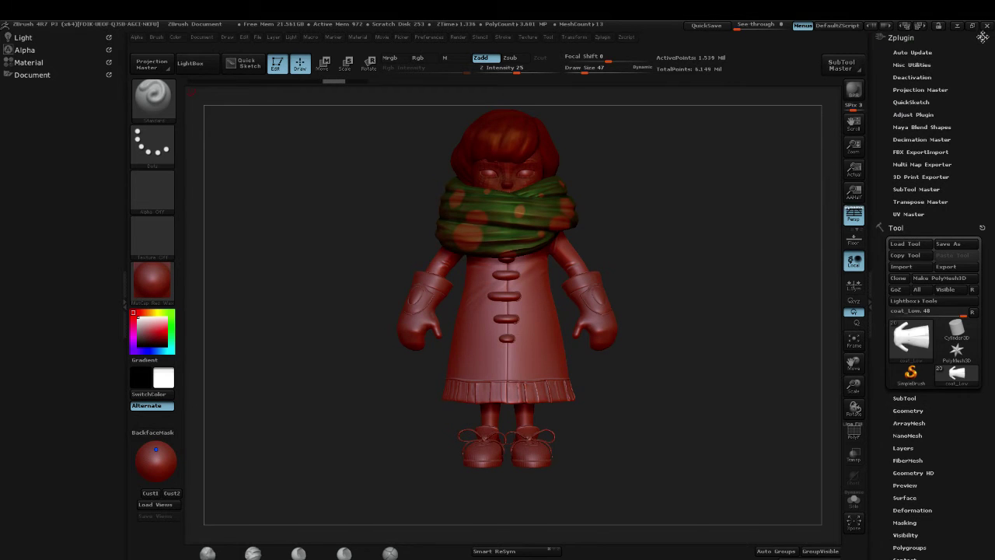
Step: Remove the Zplugin palette from the tray above Tool, and close the opposite tray
{"action": "left_click", "coordinate": [983, 38]}
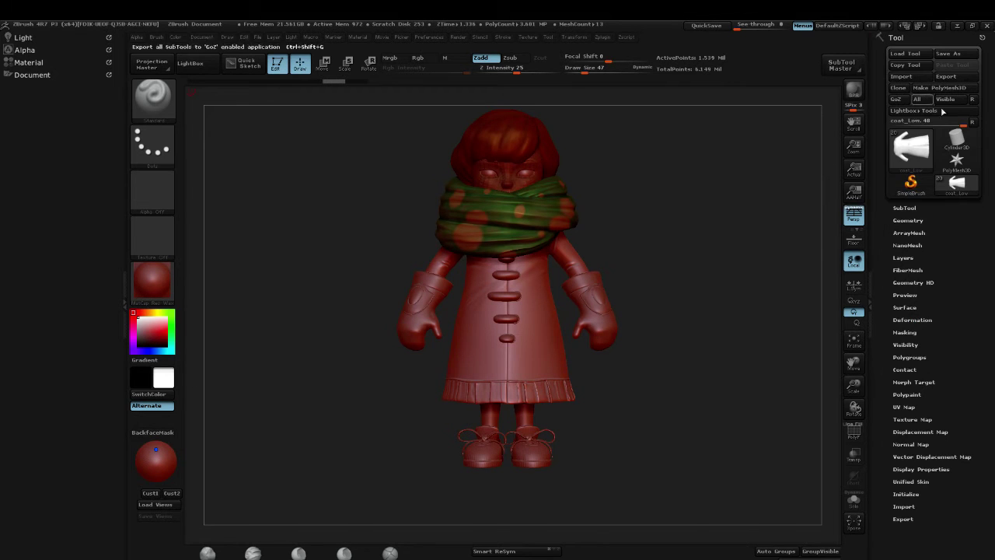
{"action": "left_click", "coordinate": [124, 146]}
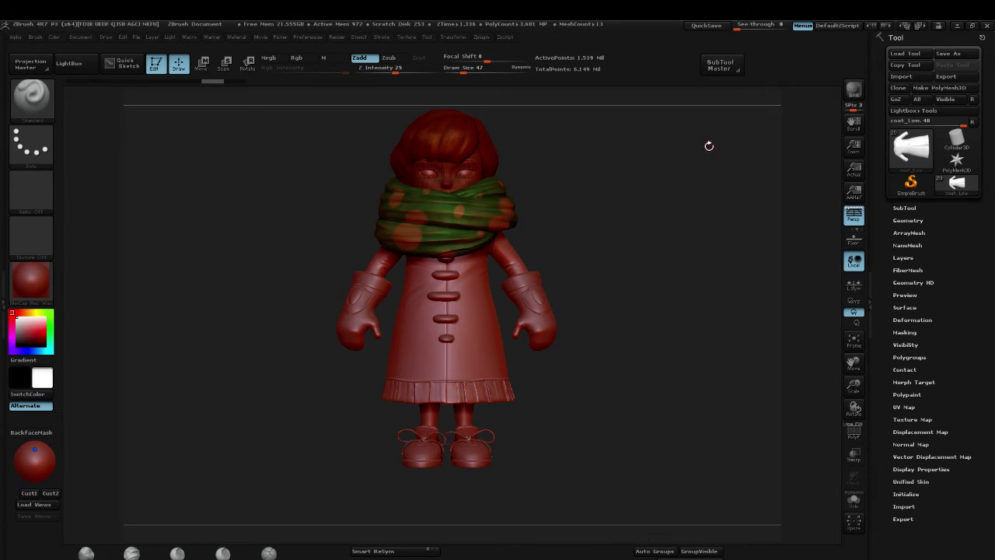
{"action": "mouse_move", "coordinate": [699, 203]}
{"action": "left_mouse_down"}
{"action": "mouse_move", "coordinate": [651, 199]}
{"action": "mouse_move", "coordinate": [665, 206]}
{"action": "mouse_move", "coordinate": [630, 216]}
{"action": "mouse_move", "coordinate": [688, 243]}
{"action": "left_mouse_up"}
Step: Expand the SubTool list, select the hair subtool SnowGirl_20 at its start, and isolate it with Solo mode
{"action": "left_click", "coordinate": [904, 207]}
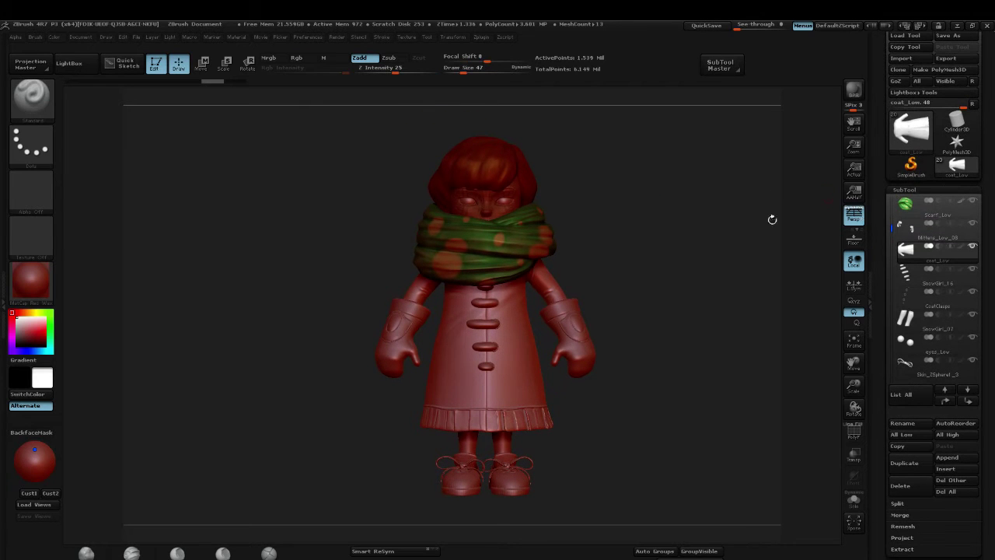
{"action": "left_click", "coordinate": [918, 219]}
{"action": "left_click_drag", "start_coordinate": [891, 227], "coordinate": [887, 199]}
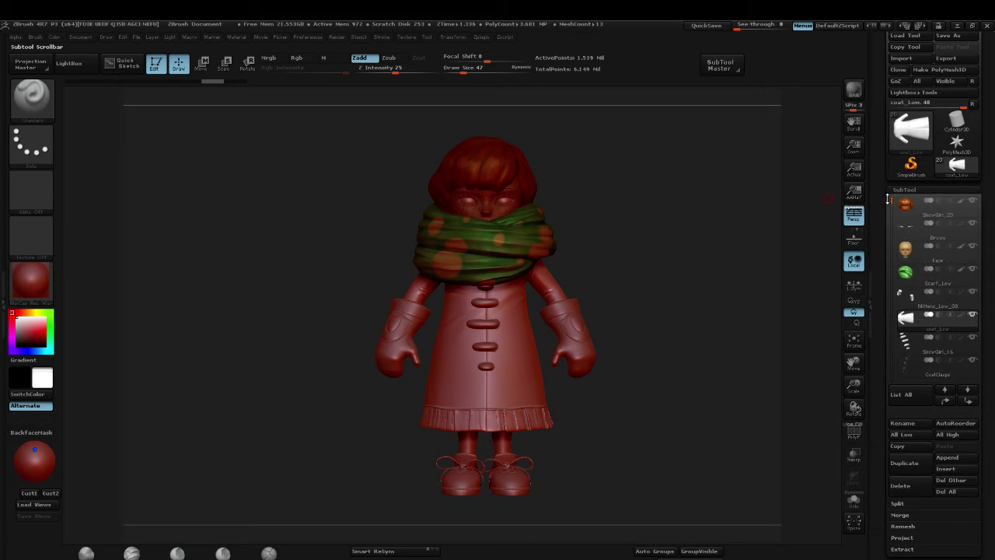
{"action": "left_click", "coordinate": [908, 208]}
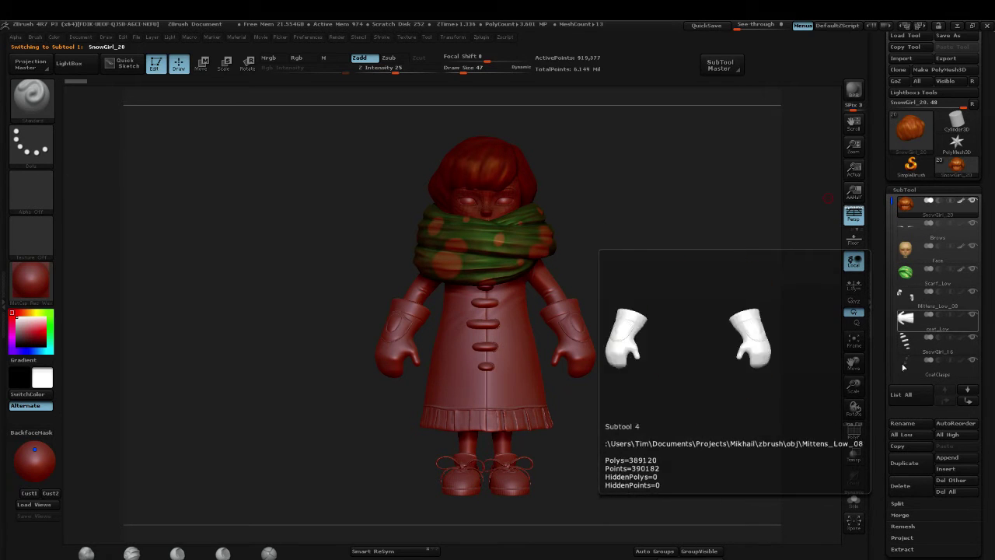
{"action": "left_click", "coordinate": [855, 503]}
{"action": "left_click_drag", "start_coordinate": [681, 248], "coordinate": [645, 231]}
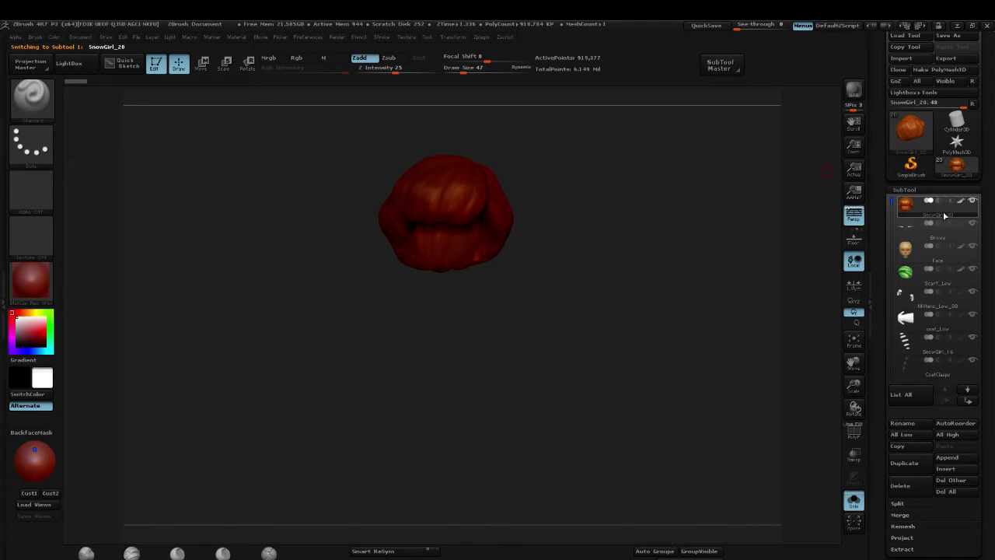
Step: Select the Face subtool while Solo is active, and subdivide its geometry to about 1.31 million polygons
{"action": "left_click", "coordinate": [918, 227]}
{"action": "left_click", "coordinate": [900, 254]}
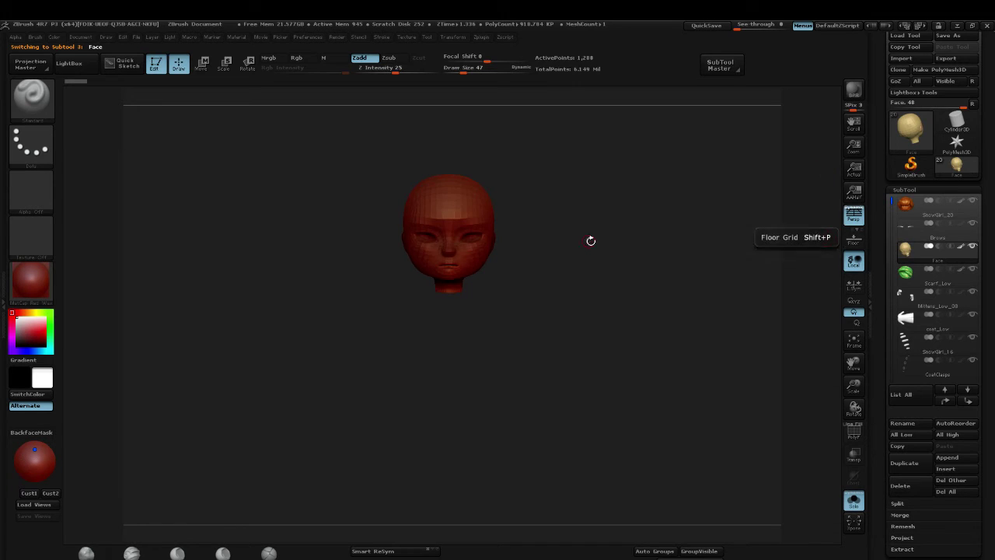
{"action": "left_click_drag", "start_coordinate": [591, 242], "coordinate": [634, 331], "text": "alt"}
{"action": "key", "text": "ctrl+d"}
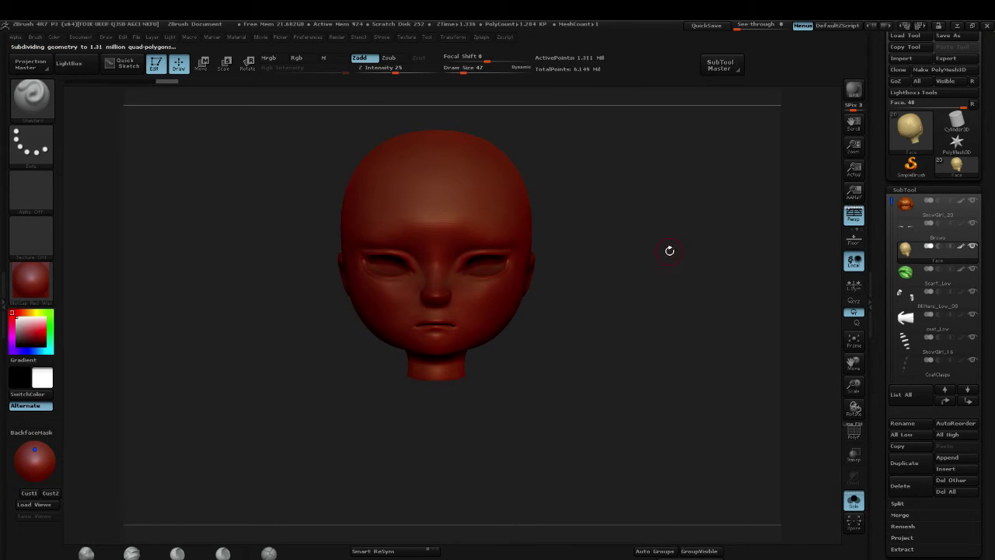
Step: Set the brush's Draw Size to 19 and examine the isolated face up close
{"action": "left_click_drag", "start_coordinate": [669, 249], "coordinate": [693, 311]}
{"action": "key", "text": "s"}
{"action": "left_click", "coordinate": [458, 260]}
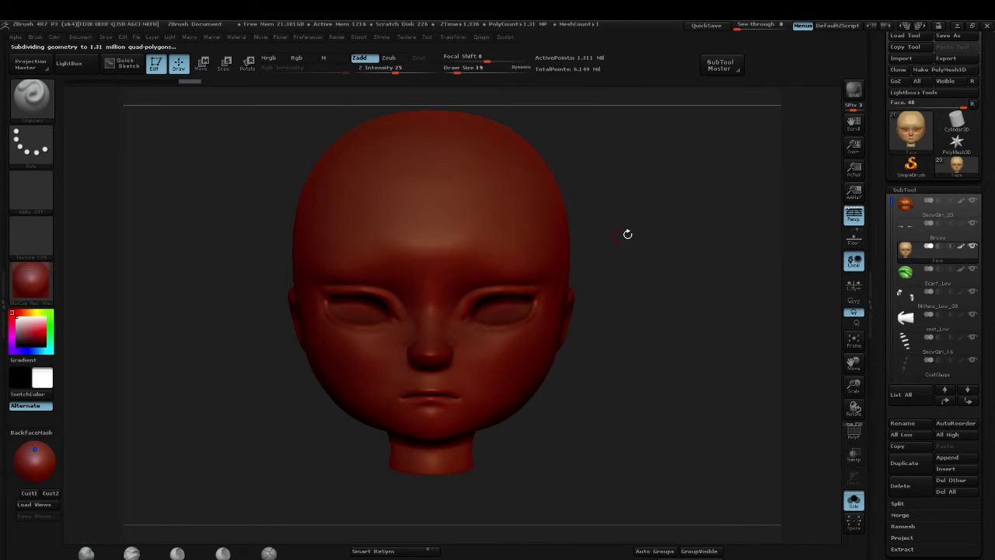
{"action": "mouse_move", "coordinate": [628, 233]}
{"action": "left_mouse_down", "text": "alt"}
{"action": "mouse_move", "coordinate": [706, 233]}
{"action": "mouse_move", "coordinate": [676, 393]}
{"action": "left_mouse_up", "text": "alt"}
{"action": "left_click_drag", "start_coordinate": [747, 226], "coordinate": [740, 323], "text": "alt"}
Step: Select the Scarf_Low subtool, cycle its framing between close-up and whole-model views, and switch to the Mittens_Low_08 subtool
{"action": "left_click", "coordinate": [913, 277]}
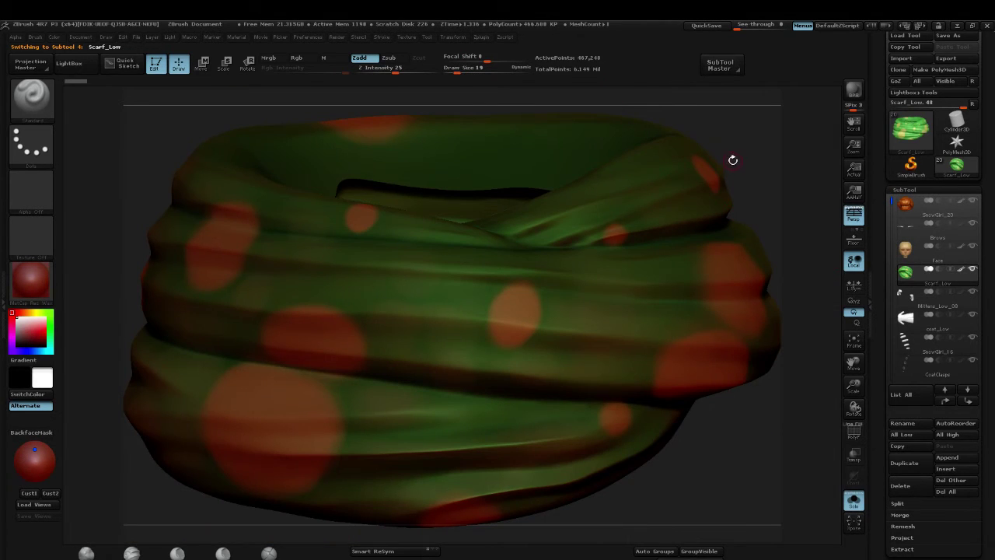
{"action": "key", "text": "f"}
{"action": "key", "text": "f"}
{"action": "key", "text": "f"}
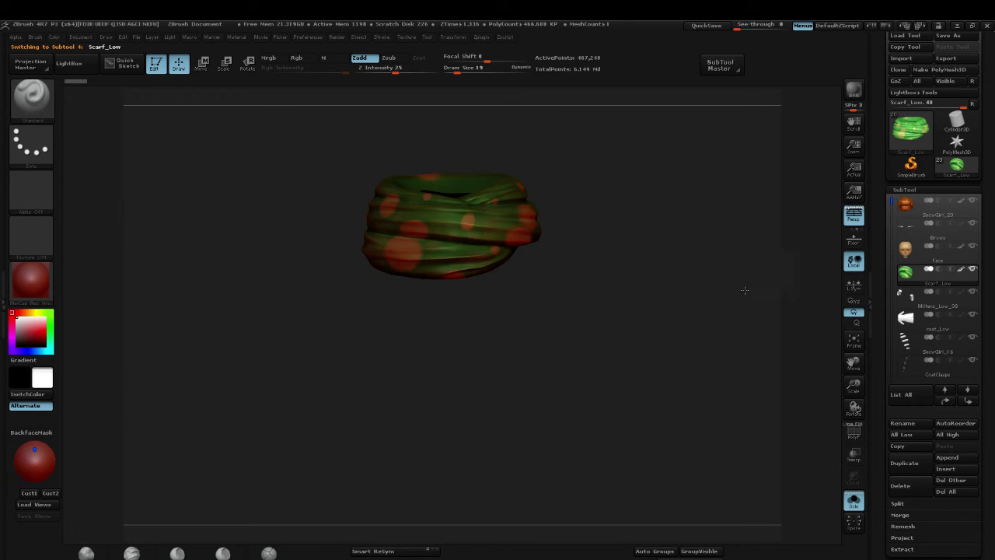
{"action": "key", "text": "f"}
{"action": "key", "text": "f"}
{"action": "key", "text": "f"}
{"action": "key", "text": "f"}
{"action": "key", "text": "f"}
{"action": "key", "text": "Down"}
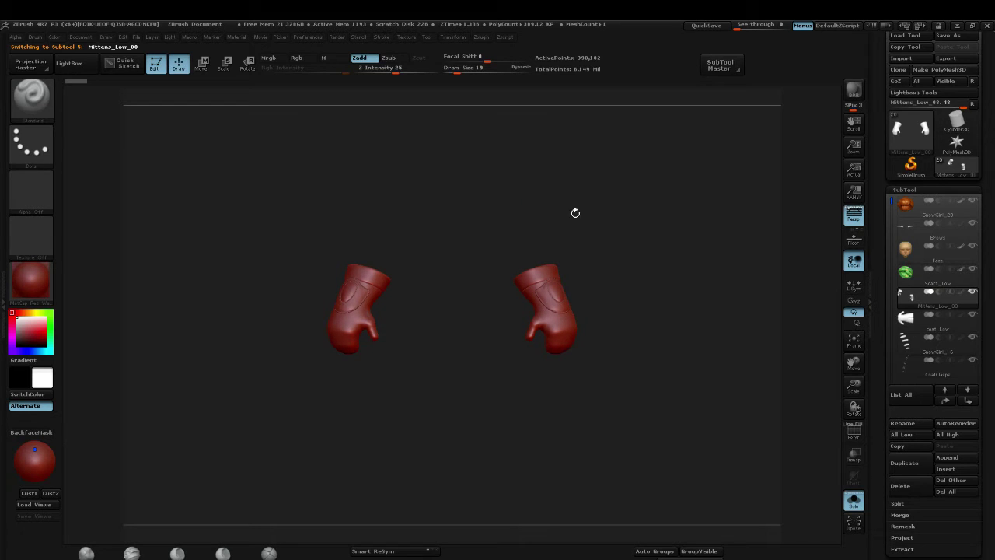
Step: Close the Tool tray and pick the Face subtool from the quick subtool popup
{"action": "left_click", "coordinate": [874, 296]}
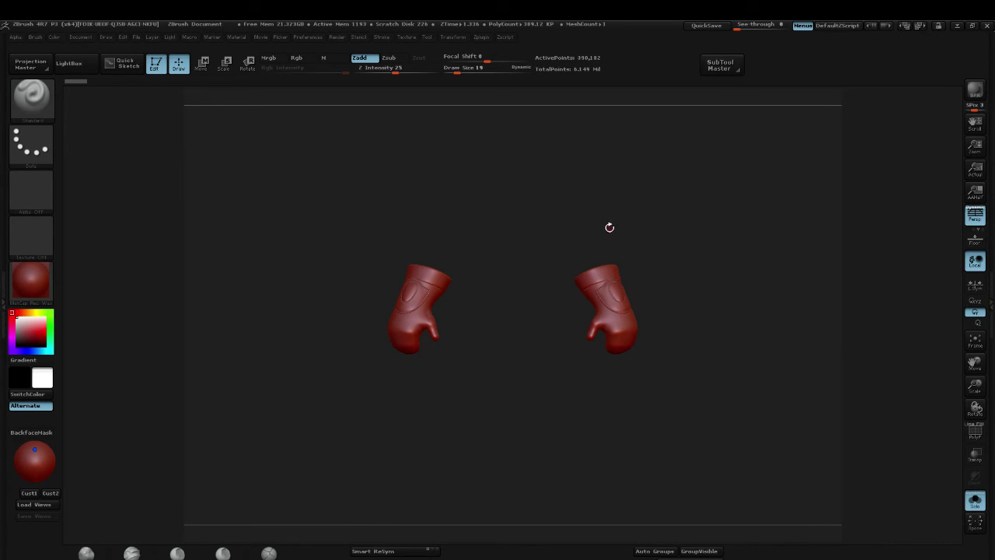
{"action": "key", "text": "n"}
{"action": "key", "text": "n"}
{"action": "left_click", "coordinate": [548, 305]}
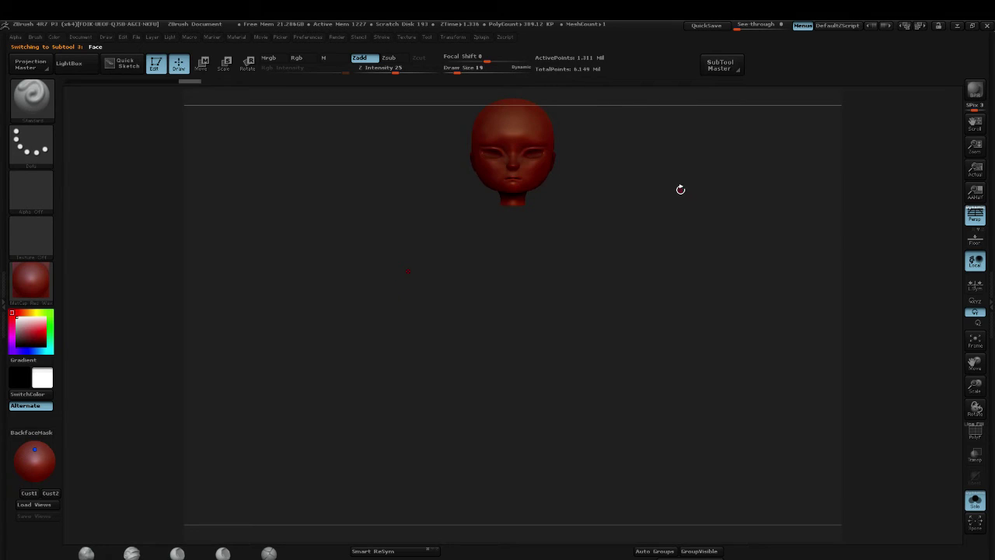
Step: Turn off Solo mode to show the whole character, and reopen the Tool tray
{"action": "left_click", "coordinate": [976, 502]}
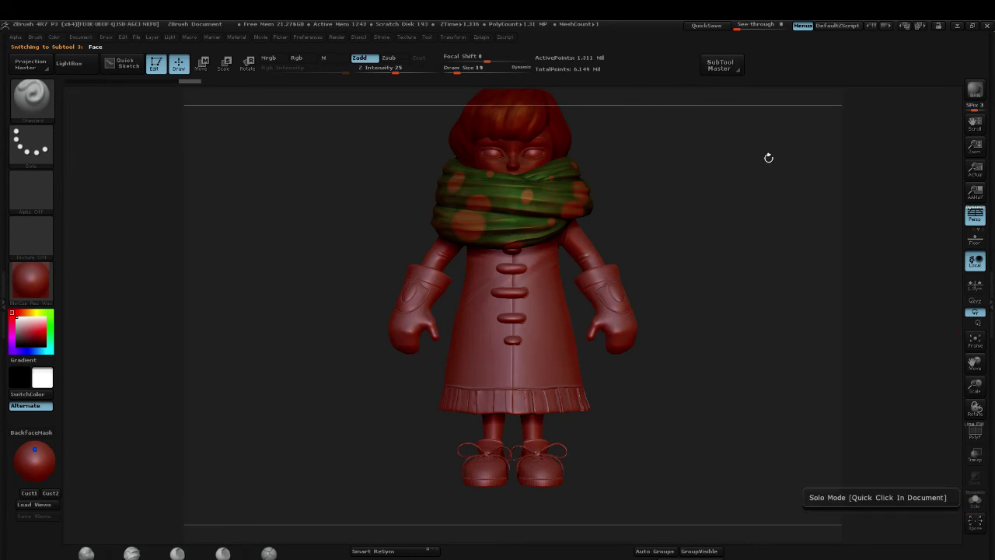
{"action": "left_click", "coordinate": [988, 304]}
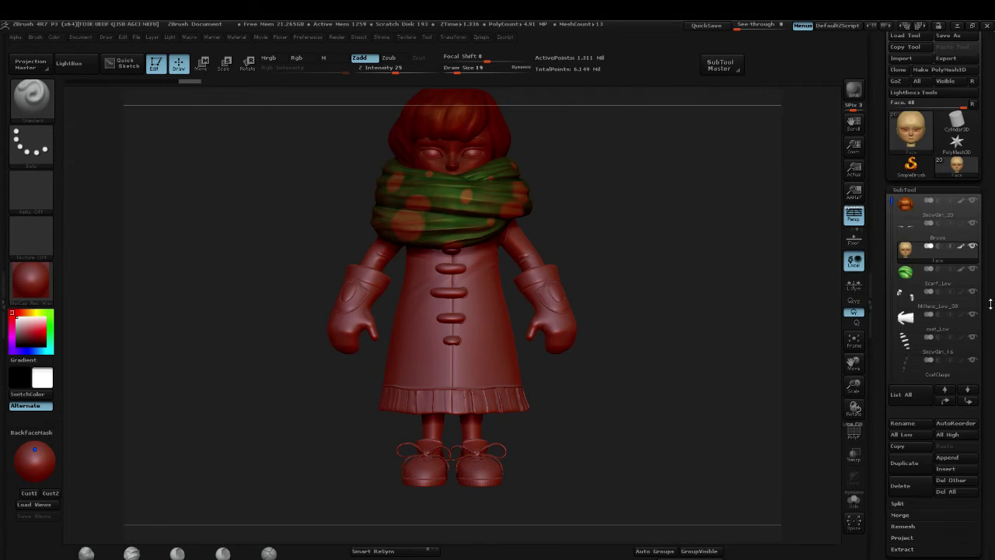
Step: Select the coat_Low subtool and the Scarf_Low subtool by picking them directly on the model
{"action": "left_click_drag", "start_coordinate": [685, 231], "coordinate": [698, 240], "text": "alt"}
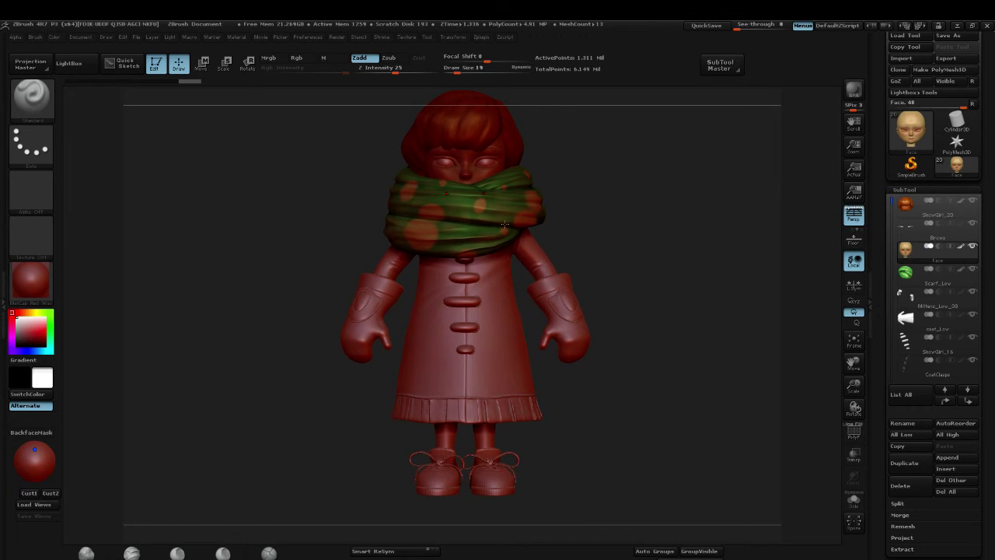
{"action": "left_click", "coordinate": [499, 295], "text": "alt"}
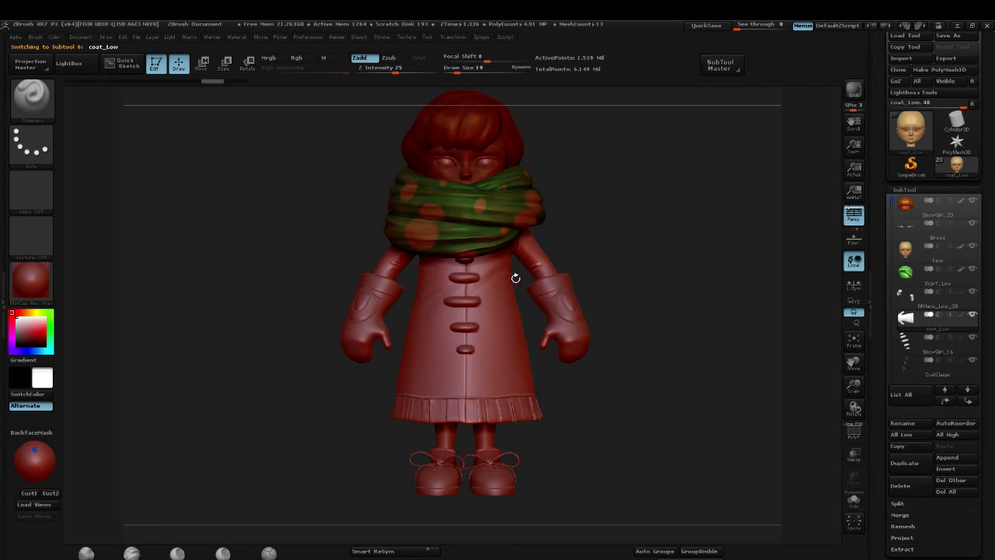
{"action": "left_click", "coordinate": [528, 204], "text": "alt"}
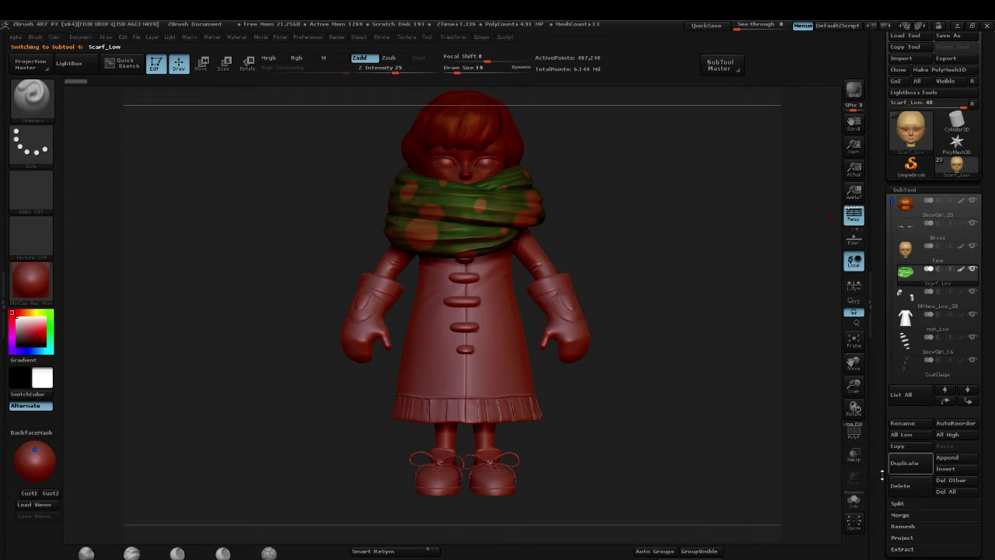
Step: Toggle Draw Polyframe off and on for the scarf, leaving its wireframe and polygroup colors displayed
{"action": "key", "text": "shift"}
{"action": "key", "text": "shift+f"}
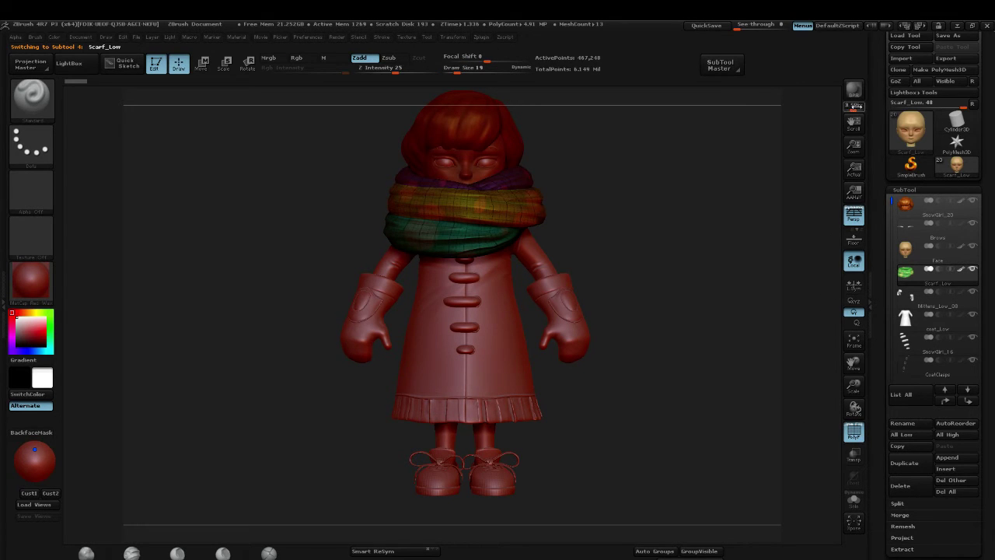
{"action": "left_click", "coordinate": [856, 437]}
{"action": "left_click", "coordinate": [856, 437]}
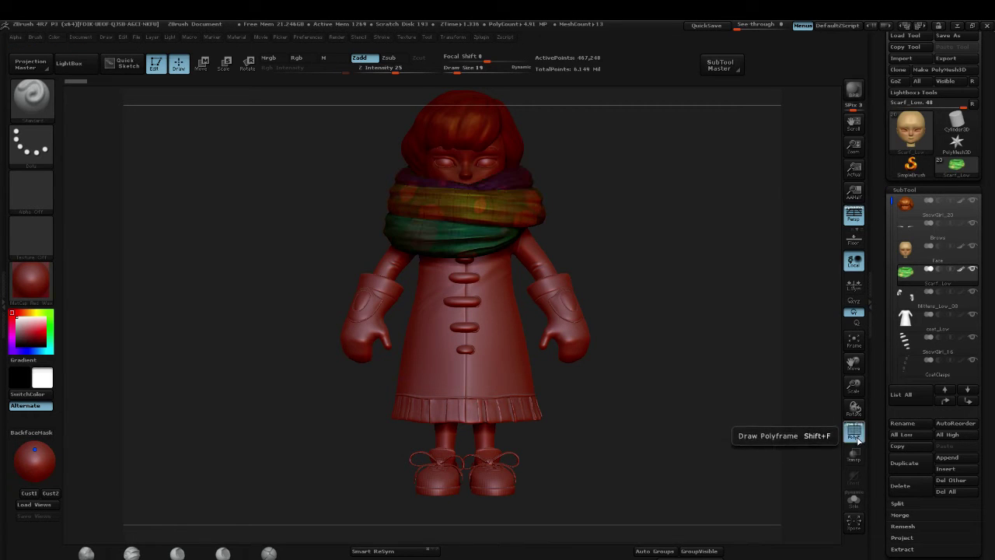
{"action": "left_click", "coordinate": [856, 437]}
{"action": "key", "text": "shift+f"}
{"action": "key", "text": "shift+f"}
{"action": "key", "text": "shift+f"}
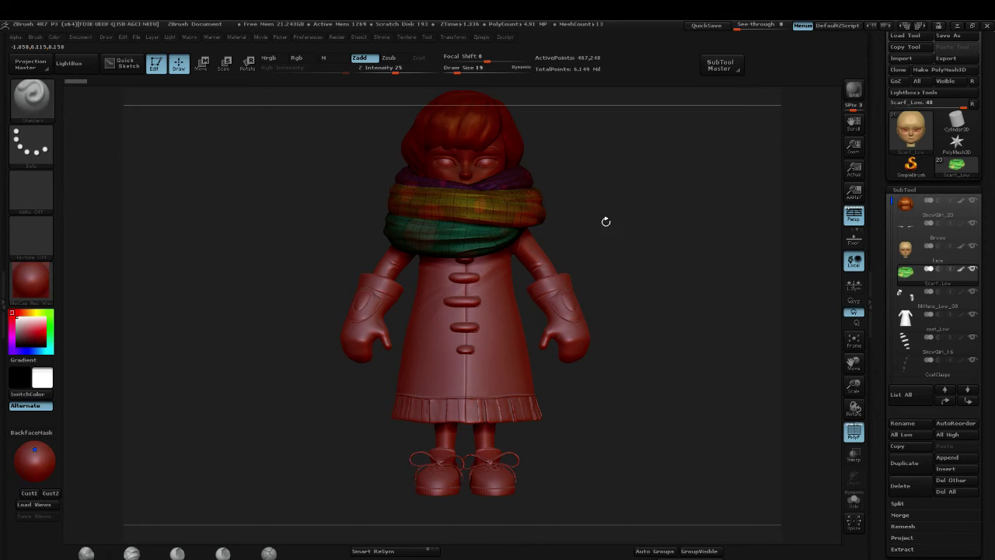
Step: Pick the mittens, coat, coat clasps, shoes and face in turn on the model to view each one's polyframe
{"action": "left_click", "coordinate": [558, 285], "text": "alt"}
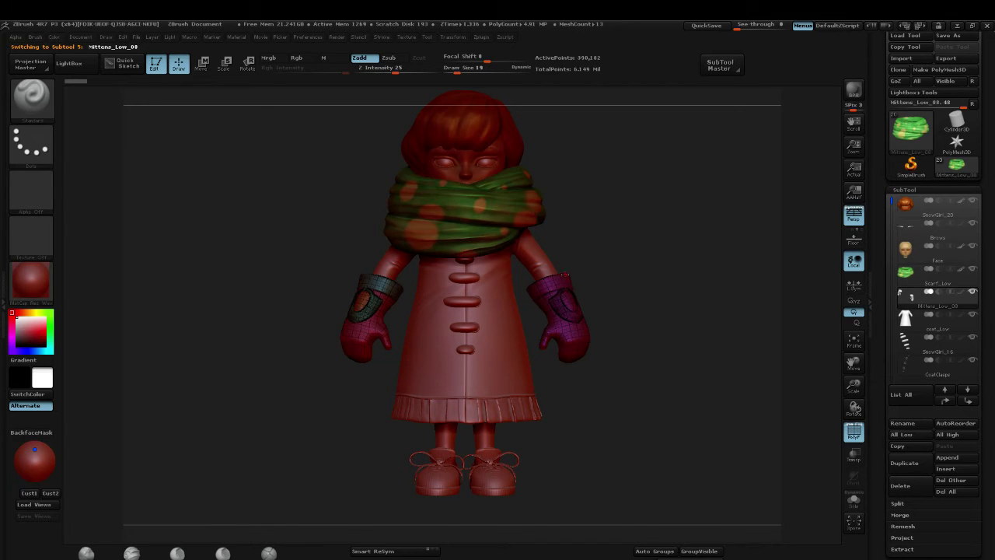
{"action": "left_click", "coordinate": [526, 253], "text": "alt"}
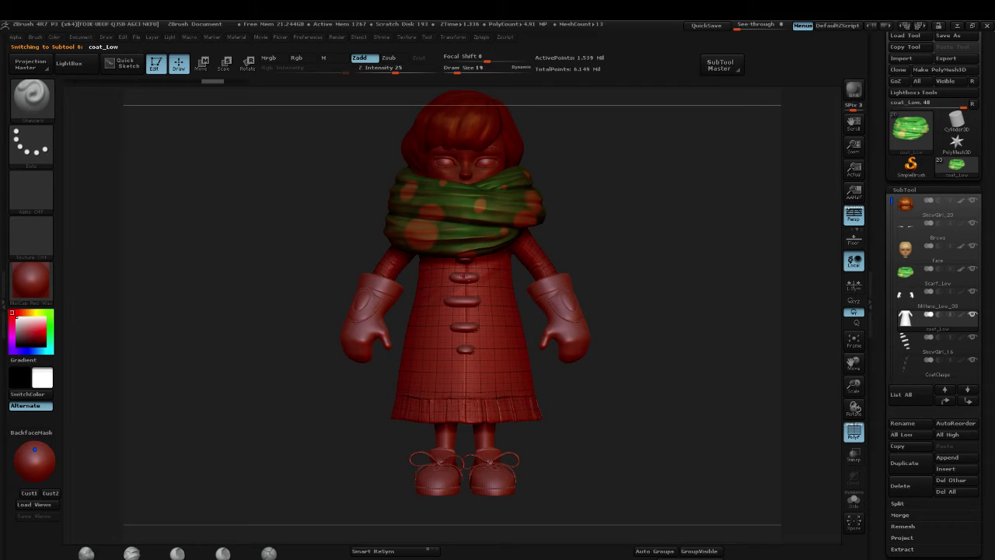
{"action": "left_click", "coordinate": [473, 277], "text": "alt"}
{"action": "left_click", "coordinate": [506, 459], "text": "alt"}
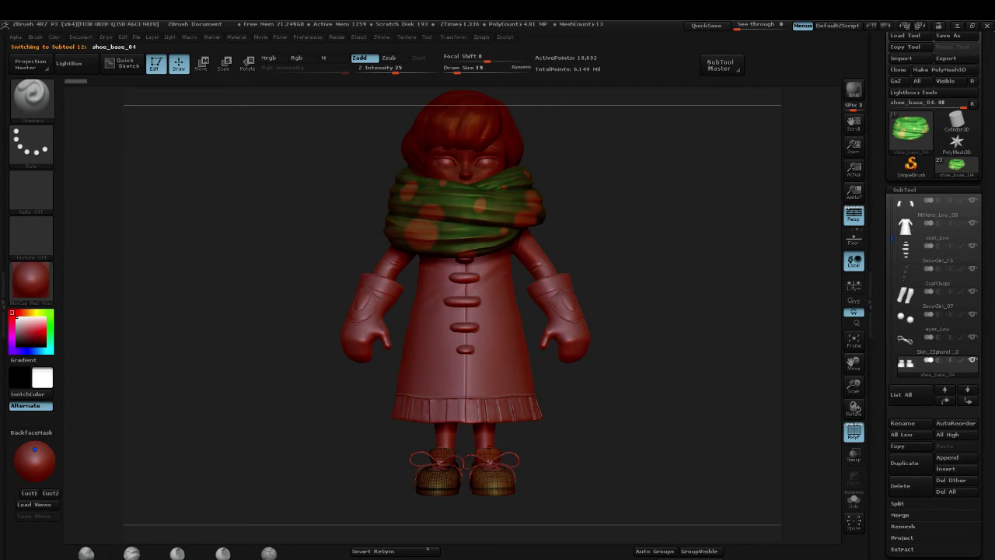
{"action": "left_click", "coordinate": [476, 173], "text": "alt"}
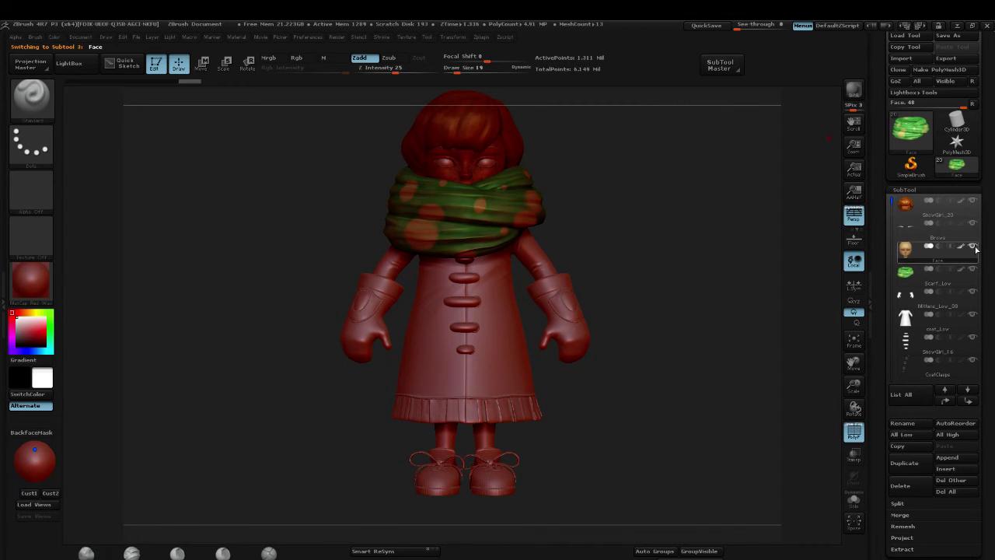
Step: Hide the hair, brows and scarf subtools to inspect the model without them, and show them again
{"action": "mouse_move", "coordinate": [975, 228]}
{"action": "left_click", "coordinate": [972, 201]}
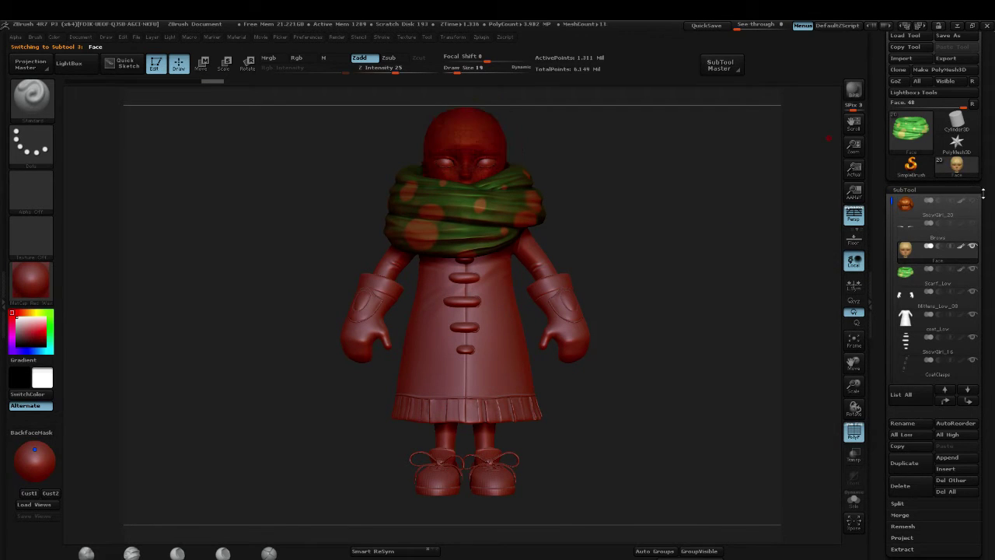
{"action": "left_click", "coordinate": [973, 269]}
{"action": "mouse_move", "coordinate": [638, 194]}
{"action": "left_mouse_down"}
{"action": "mouse_move", "coordinate": [689, 184]}
{"action": "mouse_move", "coordinate": [653, 206]}
{"action": "mouse_move", "coordinate": [653, 216]}
{"action": "mouse_move", "coordinate": [689, 218]}
{"action": "mouse_move", "coordinate": [626, 224]}
{"action": "mouse_move", "coordinate": [681, 200]}
{"action": "mouse_move", "coordinate": [658, 196]}
{"action": "mouse_move", "coordinate": [644, 220]}
{"action": "left_mouse_up"}
{"action": "left_click", "coordinate": [973, 269]}
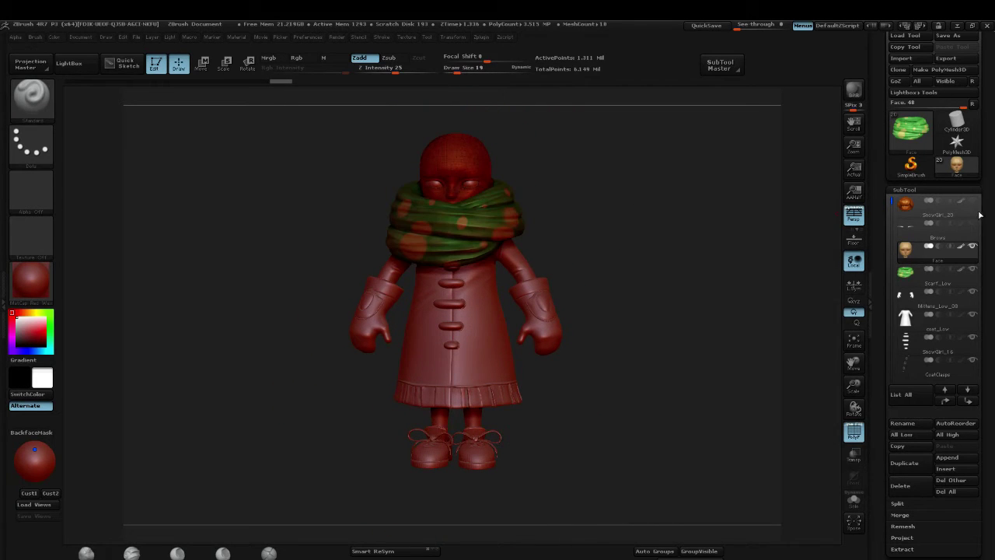
{"action": "left_click", "coordinate": [973, 201]}
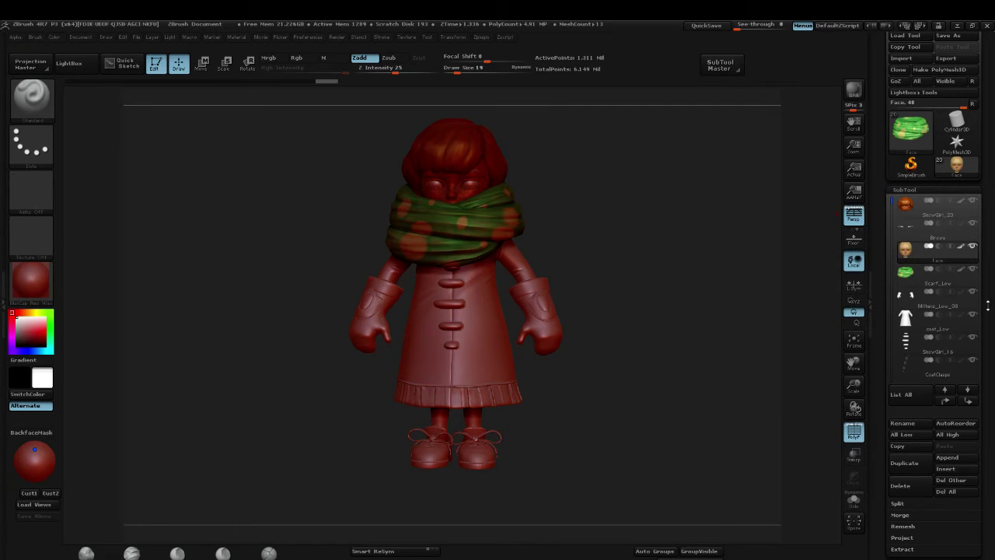
Step: Browse the Tool palette's sections below SubTool and expand the Texture Map section
{"action": "left_click_drag", "start_coordinate": [987, 305], "coordinate": [986, 203]}
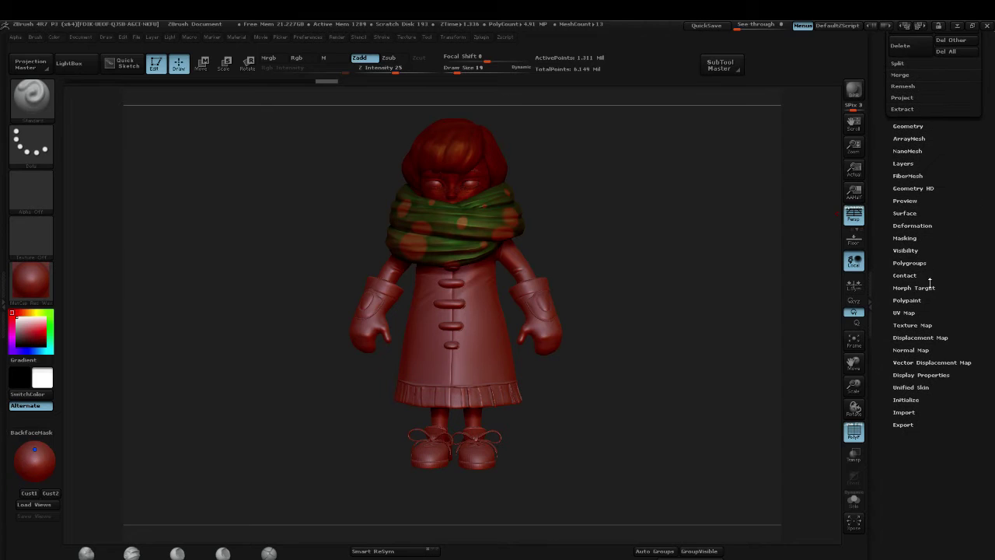
{"action": "left_click_drag", "start_coordinate": [969, 245], "coordinate": [954, 274]}
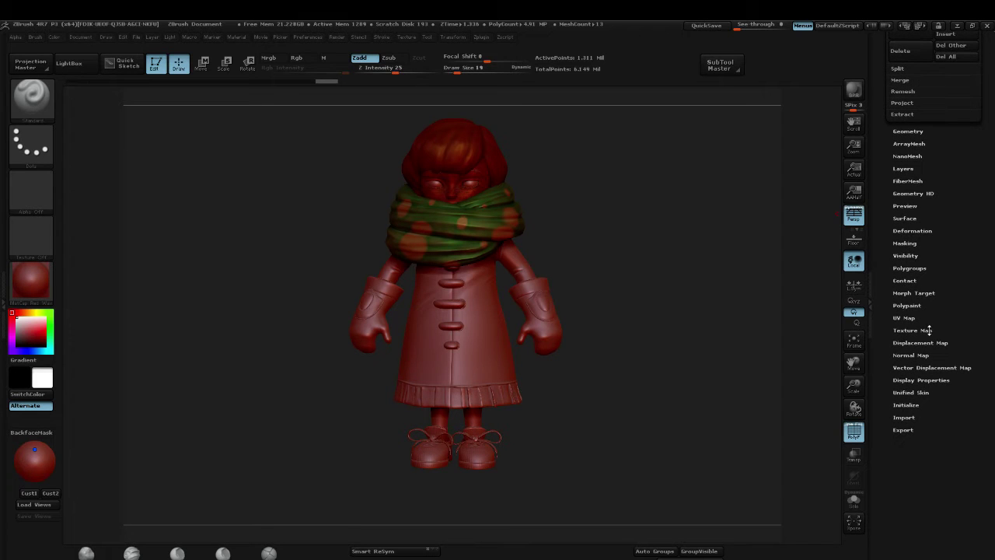
{"action": "left_click_drag", "start_coordinate": [927, 331], "coordinate": [966, 298]}
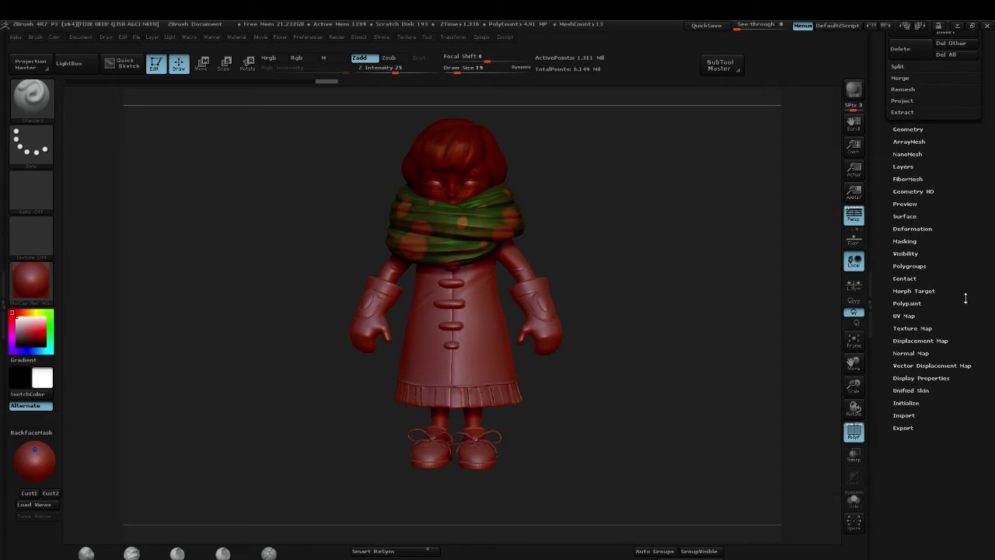
{"action": "left_click", "coordinate": [911, 328]}
{"action": "left_click_drag", "start_coordinate": [957, 218], "coordinate": [944, 162]}
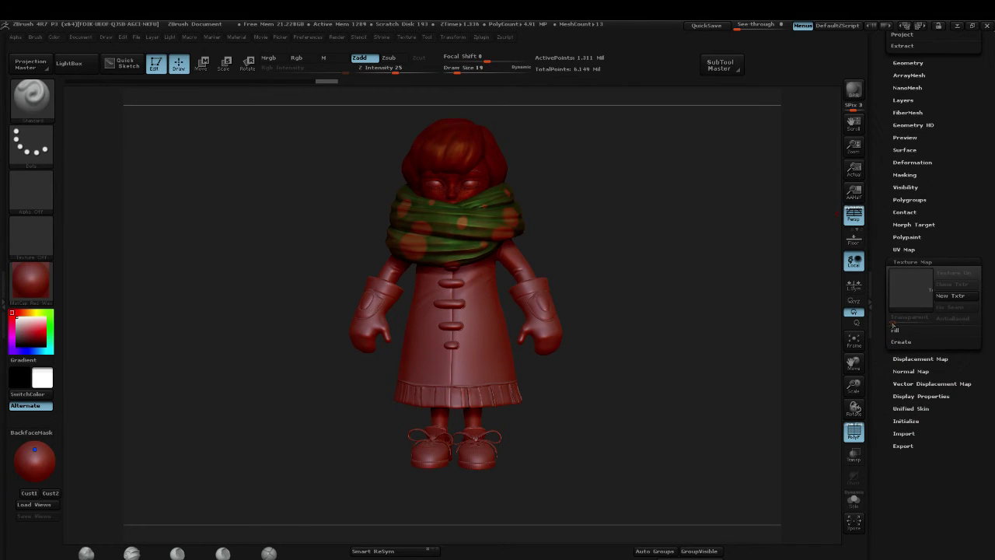
Step: Collapse the Texture Map section and expand the Polypaint section
{"action": "left_click", "coordinate": [931, 262]}
{"action": "left_click", "coordinate": [907, 237]}
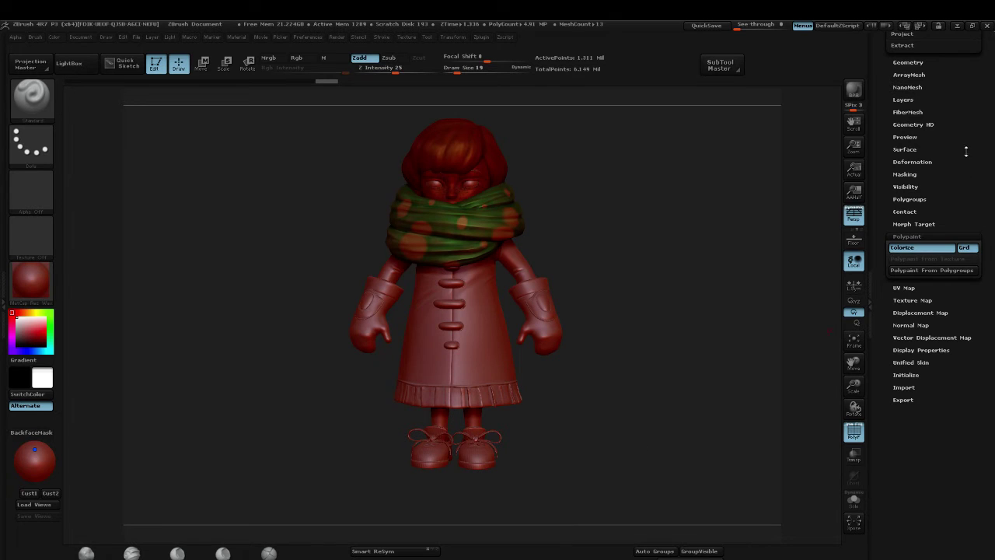
{"action": "left_click_drag", "start_coordinate": [963, 152], "coordinate": [964, 171]}
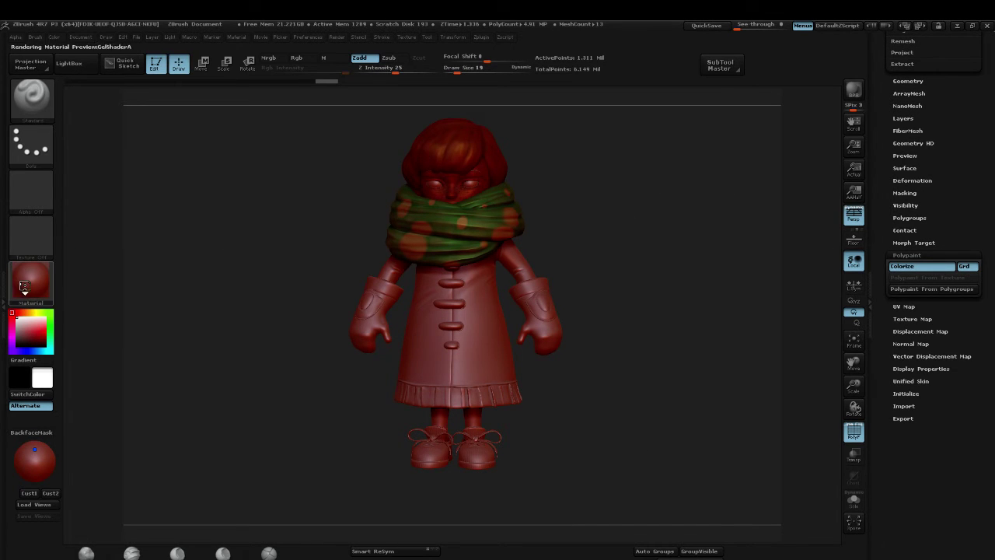
Step: Change the model's material to the white SkinShade4
{"action": "left_click", "coordinate": [31, 280]}
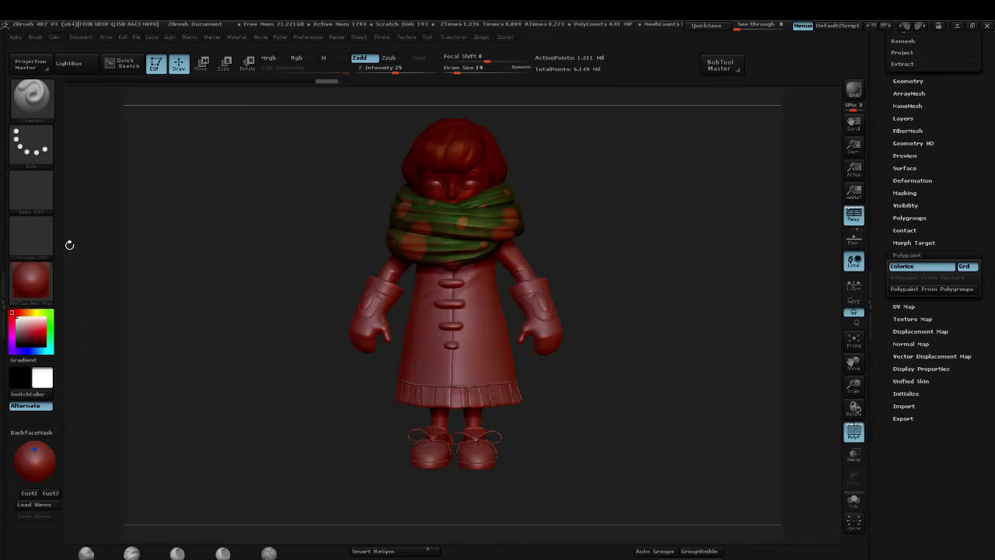
{"action": "left_click", "coordinate": [31, 280]}
{"action": "left_click", "coordinate": [226, 289]}
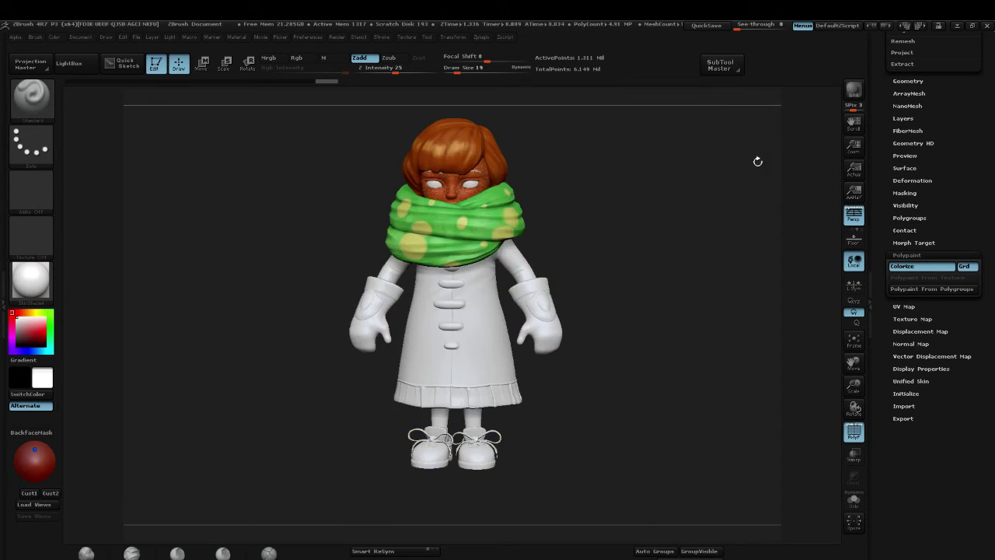
Step: Turn off the polyframe display and isolate the face subtool with Solo
{"action": "left_click_drag", "start_coordinate": [688, 181], "coordinate": [655, 186], "text": "alt"}
{"action": "key", "text": "shift+f"}
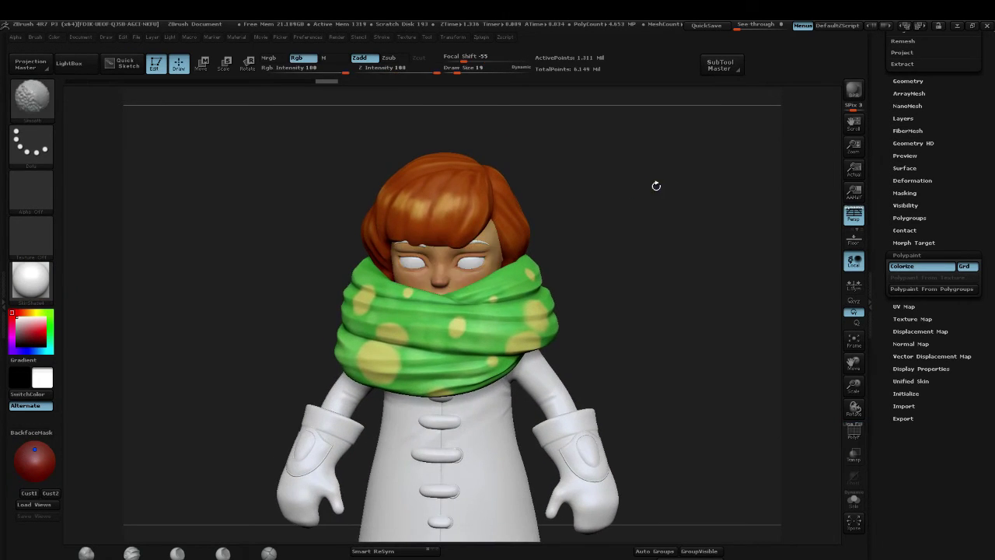
{"action": "left_click", "coordinate": [853, 500]}
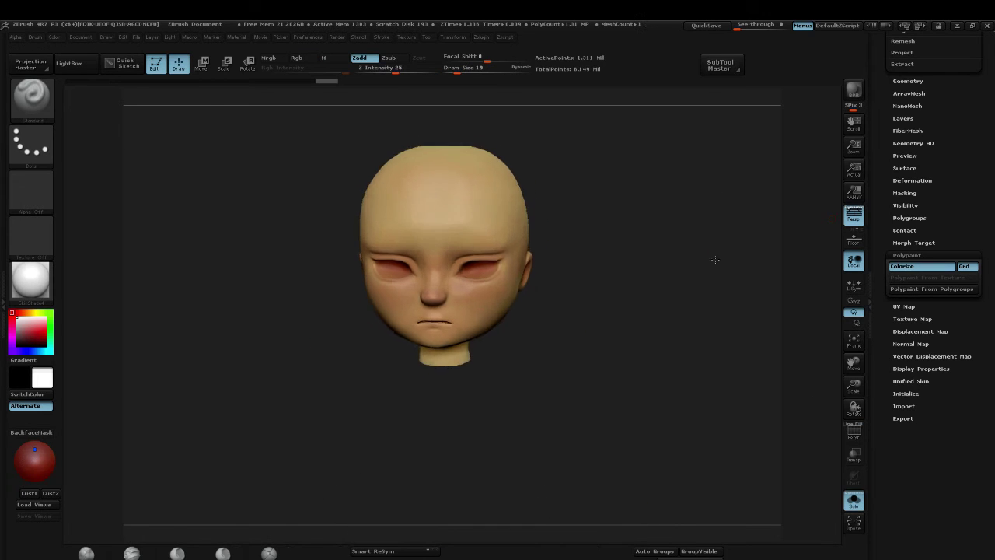
Step: Switch Colorize off and back on for the face to compare it without and with polypaint
{"action": "left_click", "coordinate": [922, 266]}
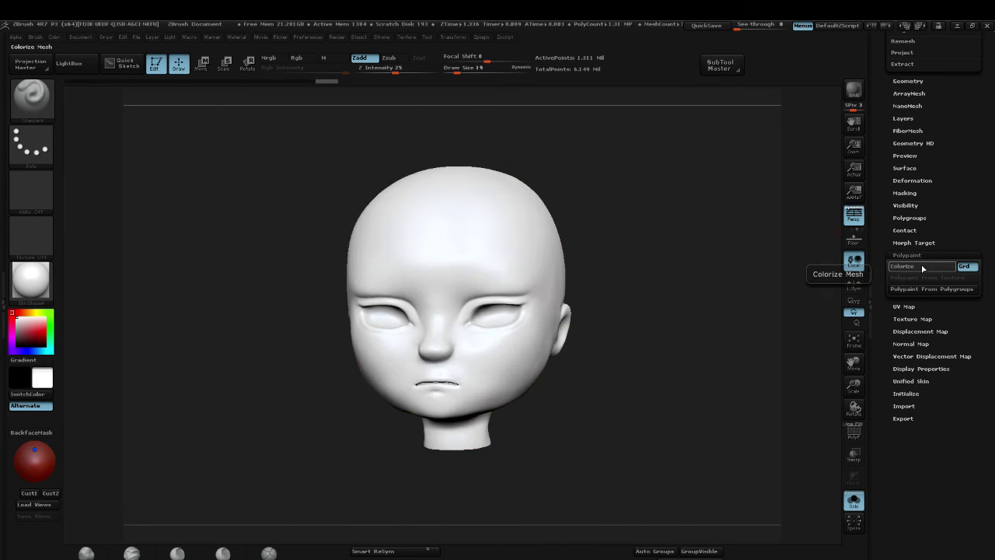
{"action": "left_click", "coordinate": [921, 267]}
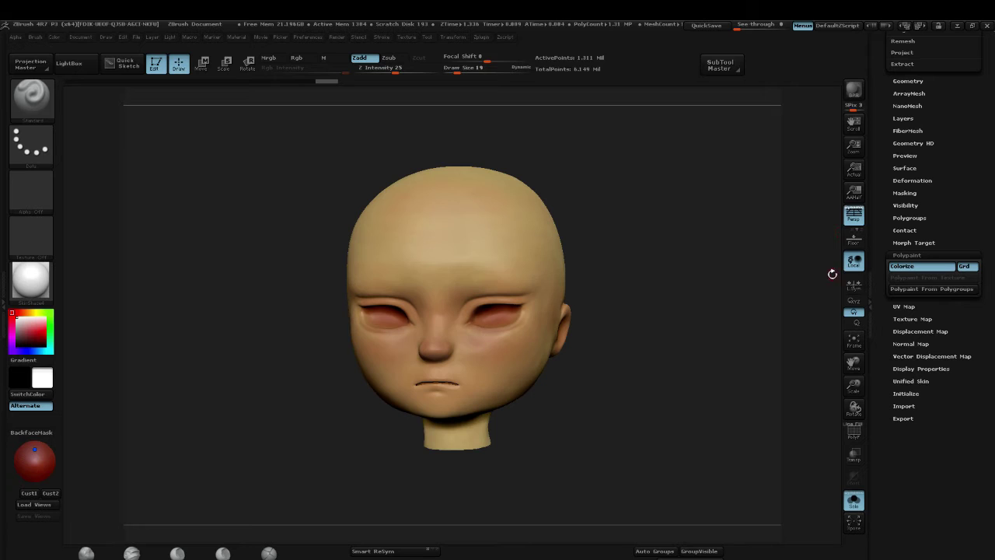
{"action": "mouse_move", "coordinate": [723, 332]}
{"action": "left_mouse_down", "text": "alt"}
{"action": "mouse_move", "coordinate": [715, 335]}
{"action": "mouse_move", "coordinate": [746, 333]}
{"action": "mouse_move", "coordinate": [733, 338]}
{"action": "left_mouse_up", "text": "alt"}
Step: Turn off Colorize on the face and try a pinkish red, settling on a dark yellow-green as the current color
{"action": "left_click", "coordinate": [937, 267]}
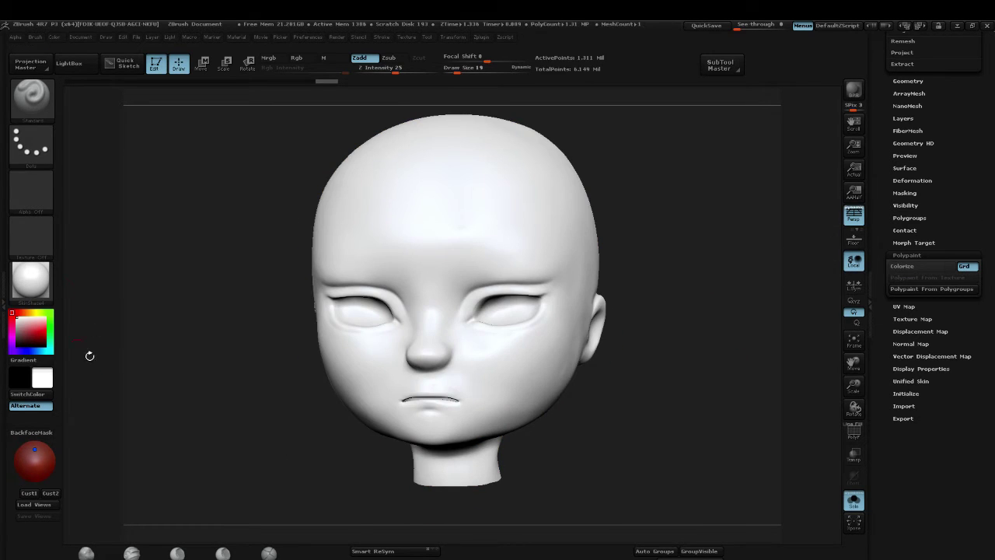
{"action": "left_click", "coordinate": [29, 325]}
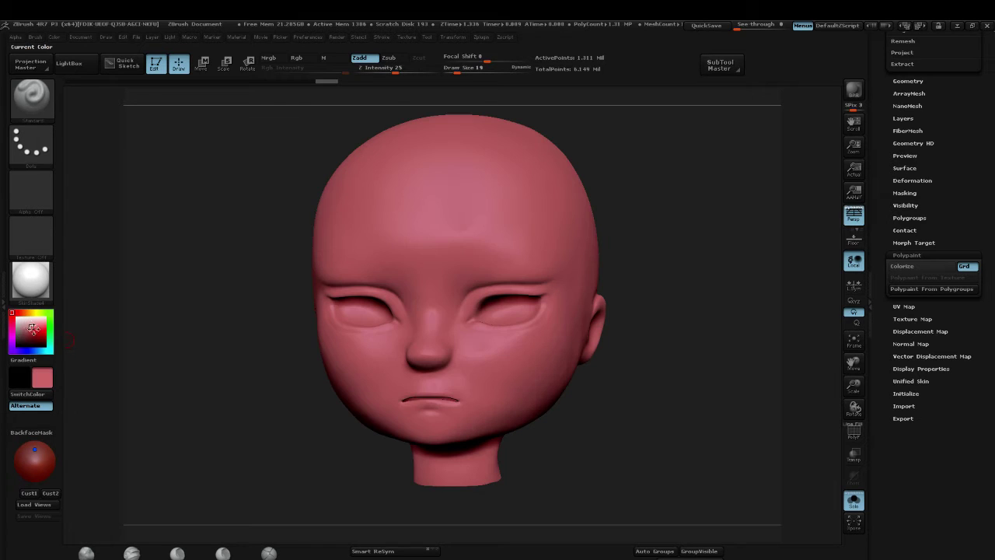
{"action": "left_click", "coordinate": [37, 312]}
{"action": "left_click", "coordinate": [31, 331]}
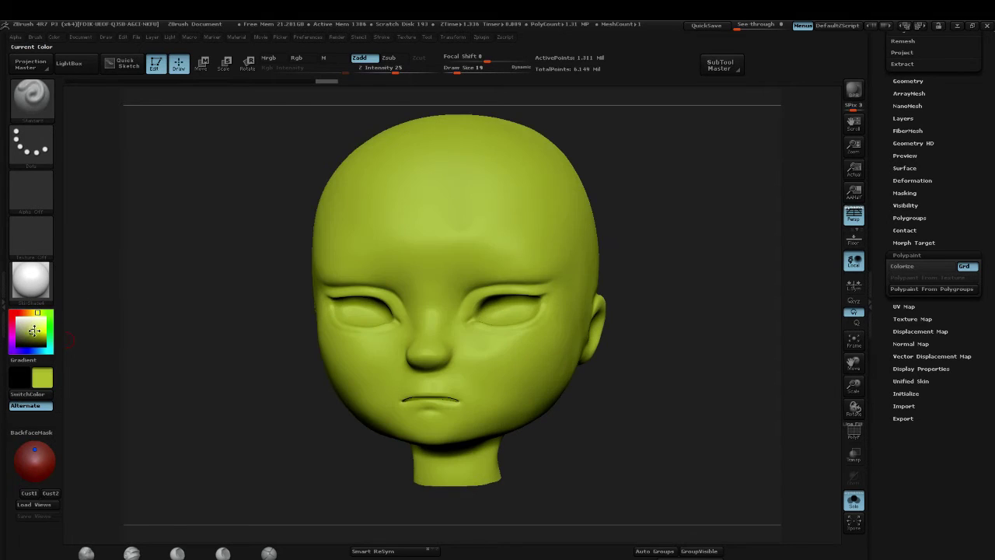
{"action": "left_click", "coordinate": [33, 333]}
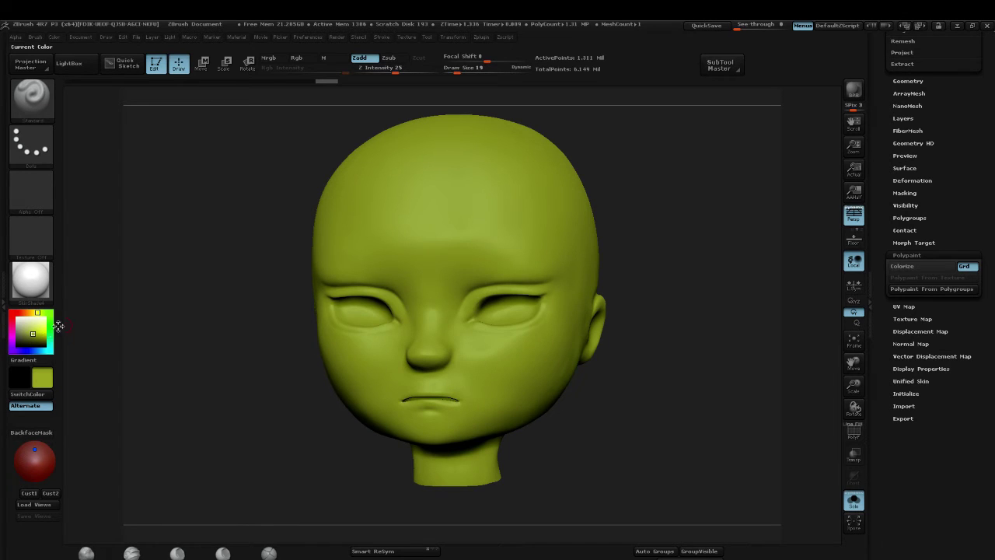
Step: Turn Colorize back on for the face and inspect the painted head from a slightly turned angle
{"action": "left_click", "coordinate": [917, 267]}
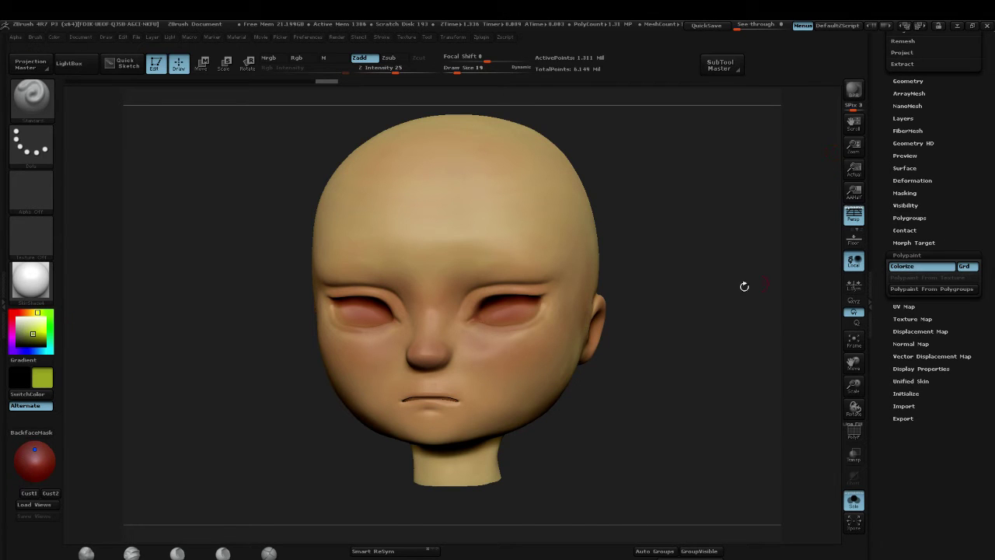
{"action": "left_click_drag", "start_coordinate": [744, 285], "coordinate": [716, 304]}
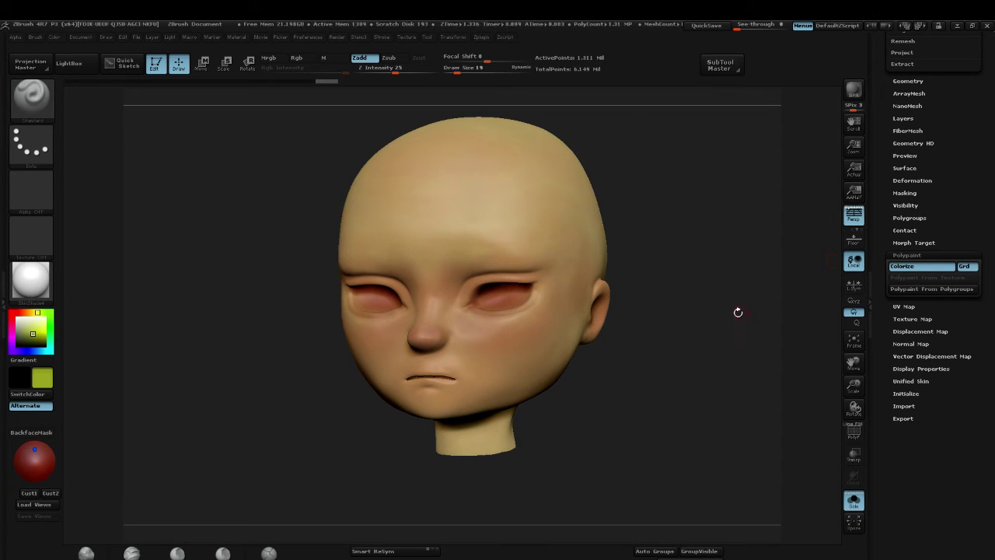
{"action": "mouse_move", "coordinate": [728, 351]}
{"action": "left_mouse_down", "text": "alt"}
{"action": "mouse_move", "coordinate": [702, 340]}
{"action": "mouse_move", "coordinate": [710, 346]}
{"action": "left_mouse_up", "text": "alt"}
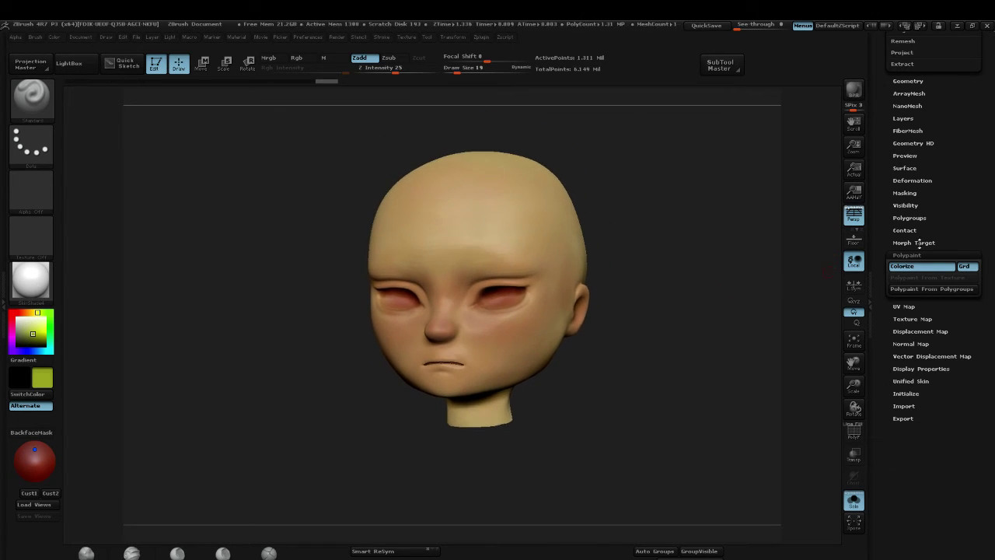
Step: Collapse the Polypaint section and look over the subtool list, its commands and the Tool palette sections below
{"action": "left_click", "coordinate": [921, 253]}
{"action": "left_click_drag", "start_coordinate": [978, 161], "coordinate": [977, 252]}
{"action": "scroll", "coordinate": [985, 250], "scroll_direction": "up", "scroll_amount": 4}
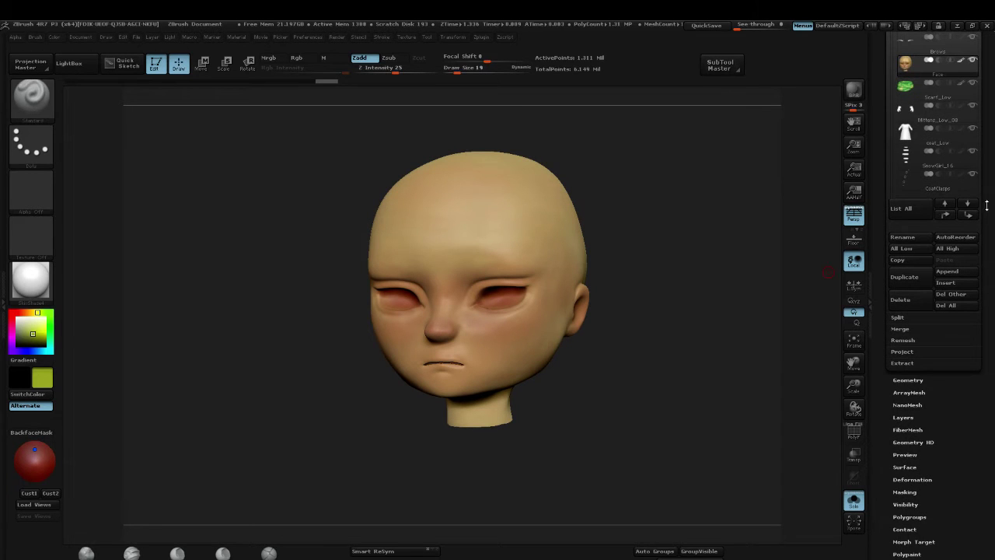
{"action": "scroll", "coordinate": [985, 250], "scroll_direction": "down", "scroll_amount": 3}
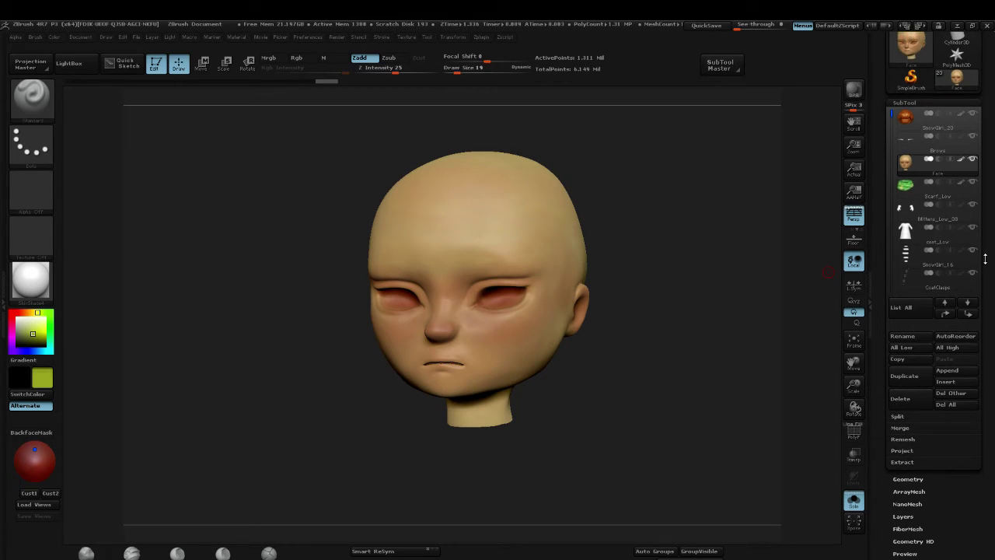
{"action": "scroll", "coordinate": [985, 221], "scroll_direction": "down", "scroll_amount": 1}
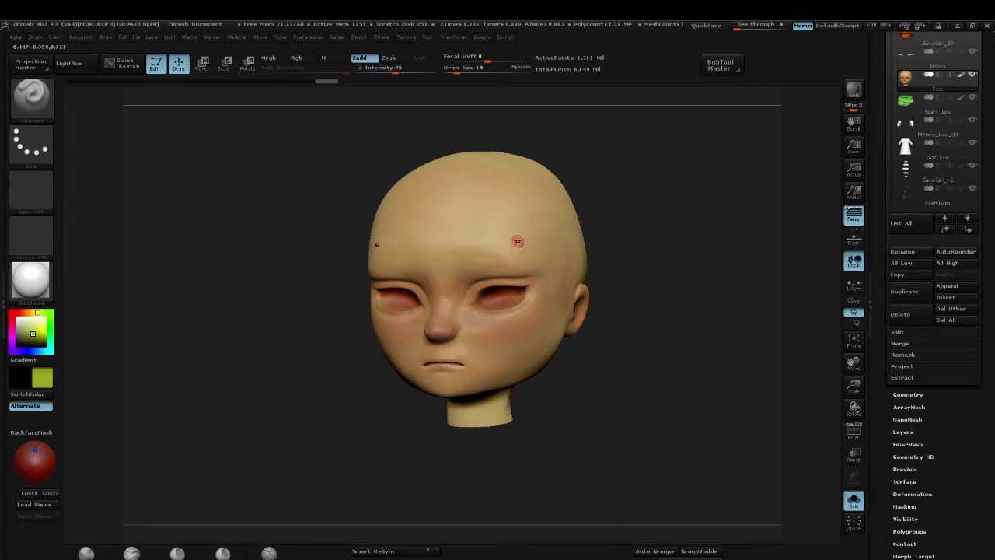
{"action": "scroll", "coordinate": [969, 465], "scroll_direction": "down", "scroll_amount": 5}
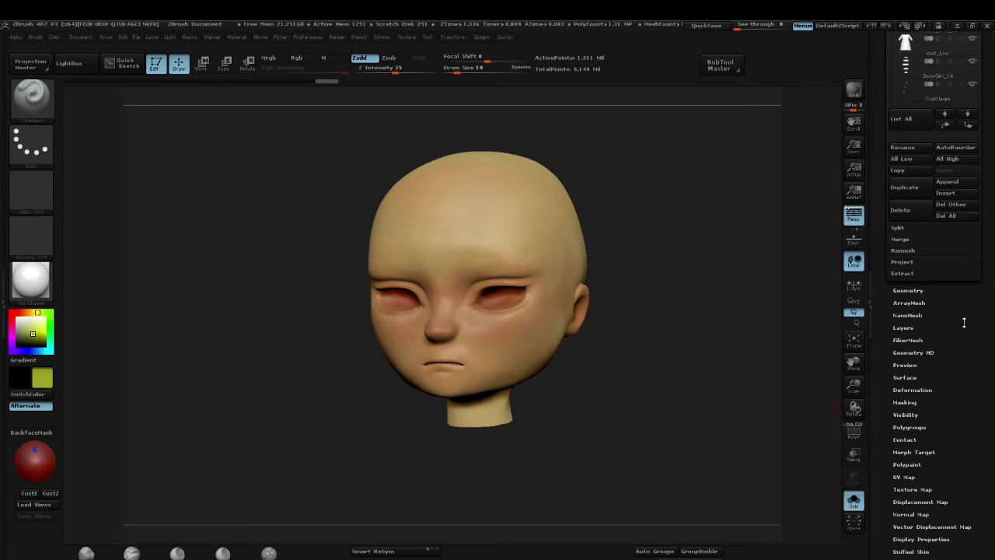
{"action": "scroll", "coordinate": [974, 342], "scroll_direction": "up", "scroll_amount": 3}
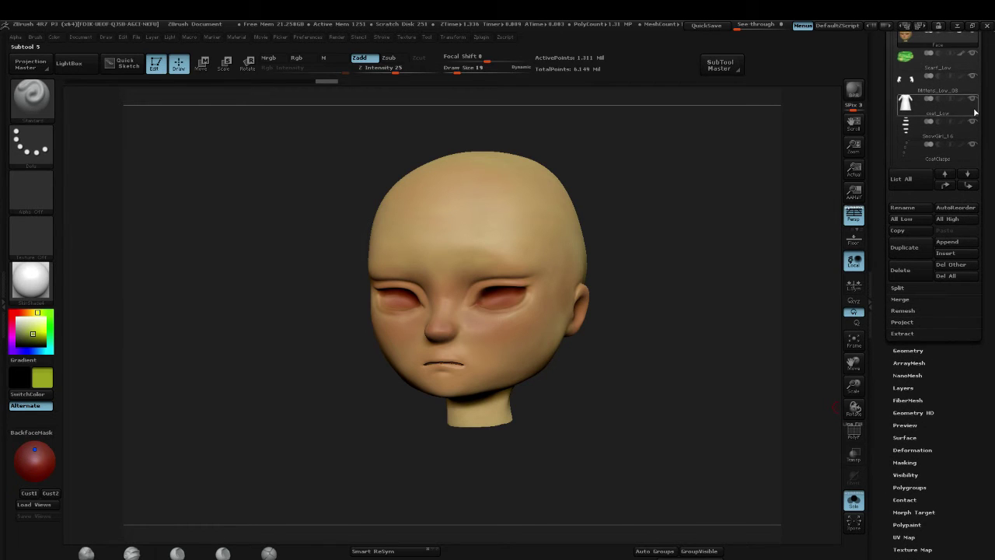
{"action": "scroll", "coordinate": [918, 208], "scroll_direction": "up", "scroll_amount": 2}
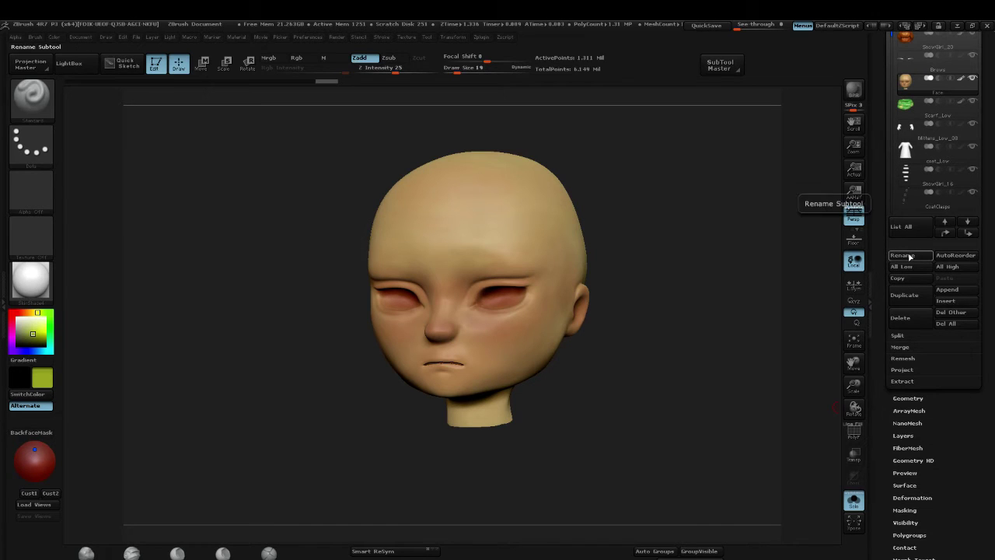
{"action": "scroll", "coordinate": [981, 281], "scroll_direction": "up", "scroll_amount": 2}
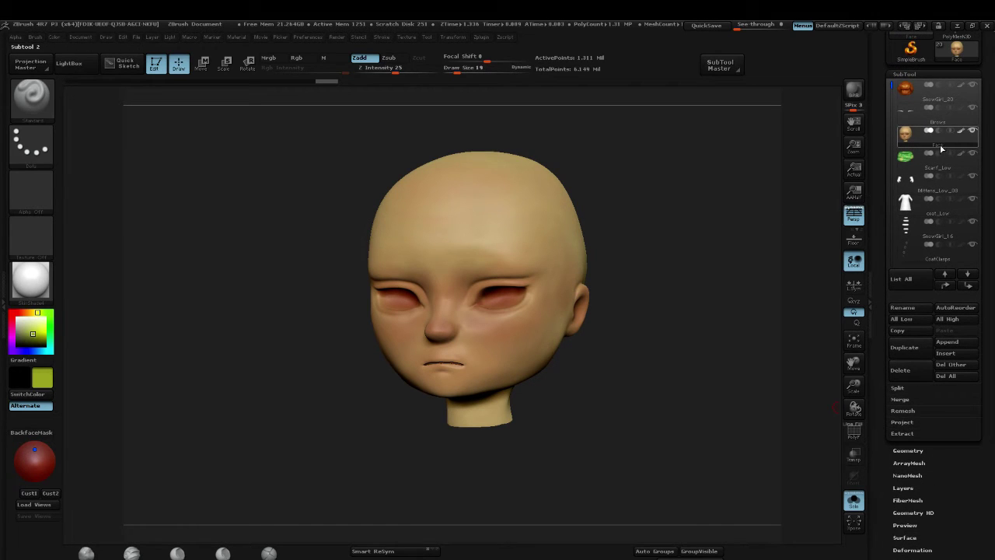
{"action": "mouse_move", "coordinate": [939, 147]}
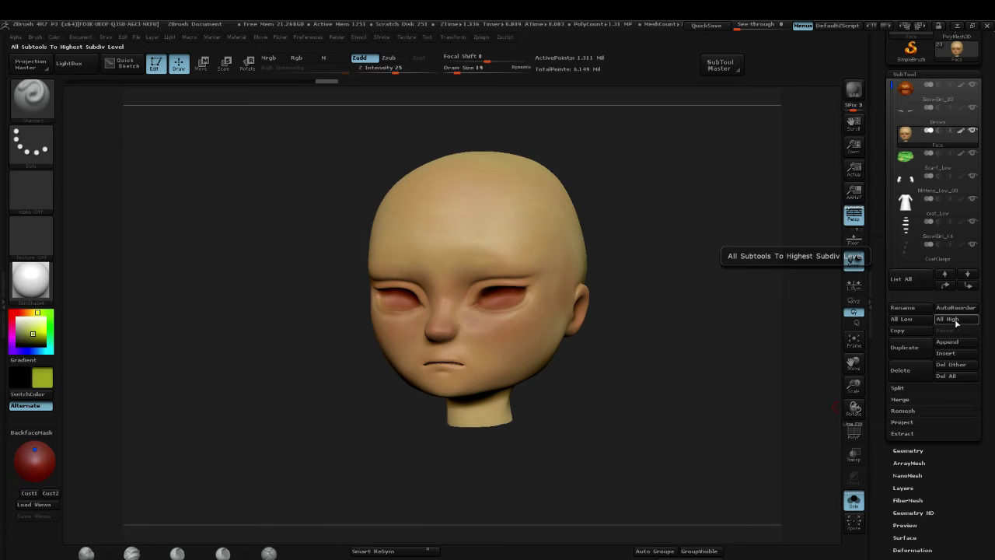
Step: Step the face down to its lowest subdivision level and turn on the polyframe display
{"action": "left_click", "coordinate": [923, 321]}
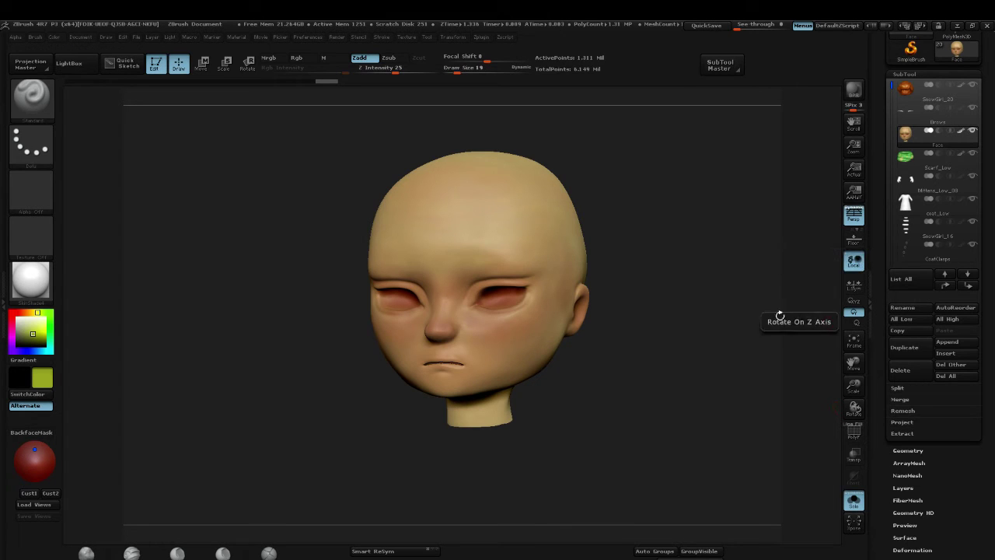
{"action": "key", "text": "shift"}
{"action": "key", "text": "shift+d"}
{"action": "key", "text": "shift+d"}
{"action": "key", "text": "shift+d"}
{"action": "key", "text": "shift+d"}
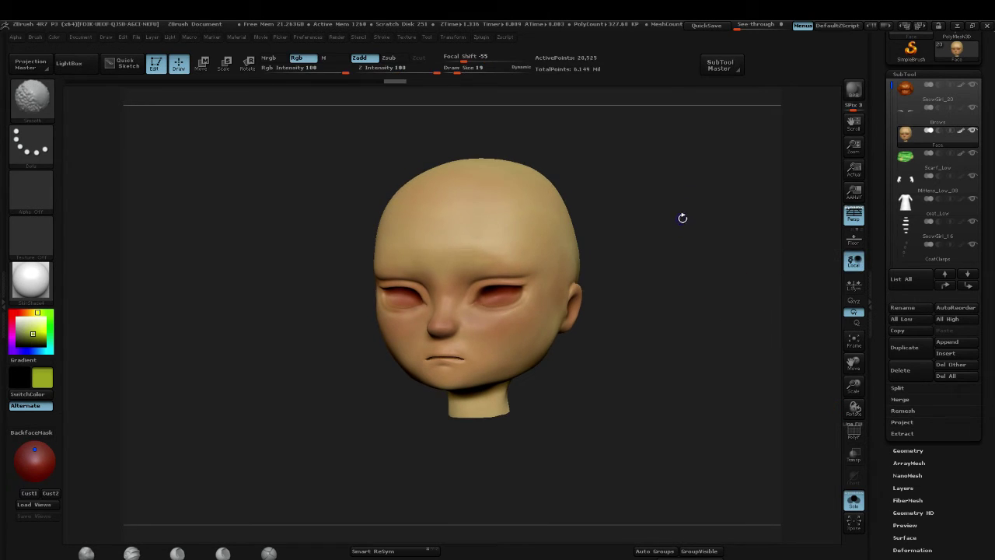
{"action": "key", "text": "shift+f"}
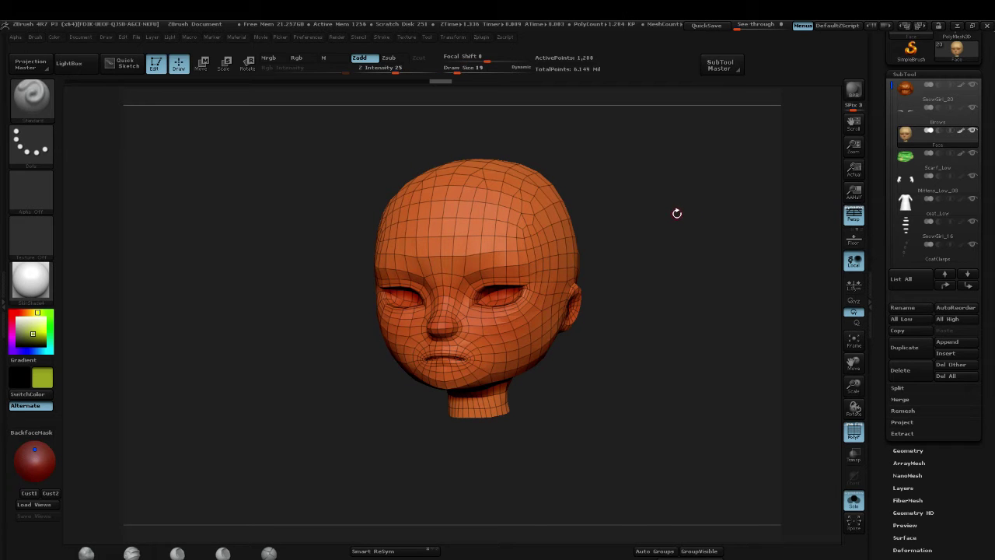
Step: Raise the face to its highest subdivision level, and compare it with the Scarf_Low subtool before reselecting the face
{"action": "key", "text": "d"}
{"action": "key", "text": "d"}
{"action": "key", "text": "d"}
{"action": "key", "text": "d"}
{"action": "key", "text": "d"}
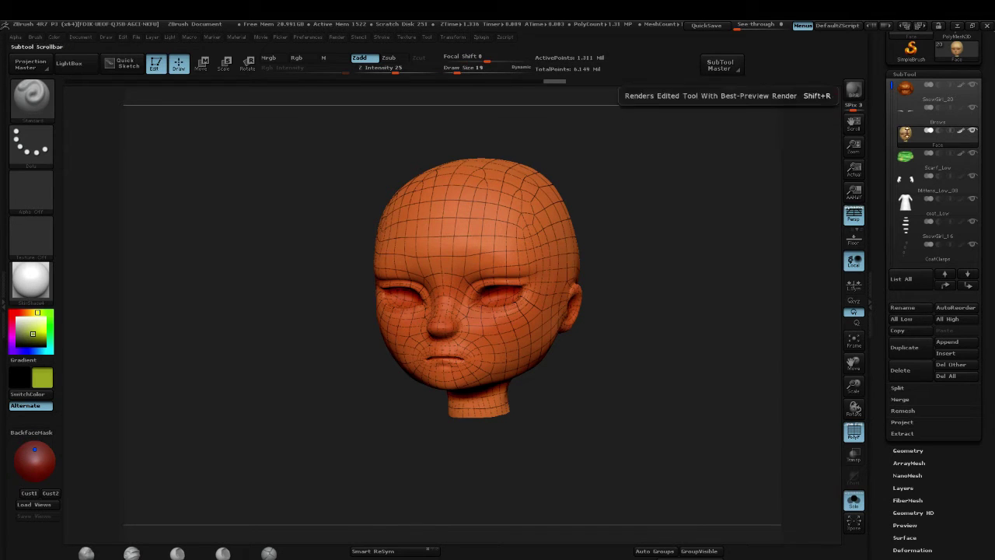
{"action": "left_click", "coordinate": [922, 156]}
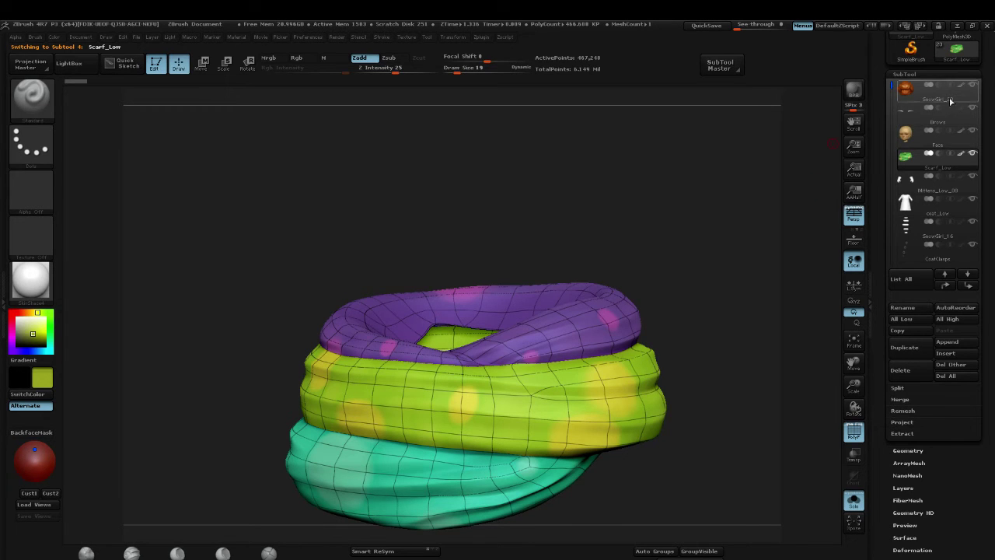
{"action": "left_click", "coordinate": [906, 136]}
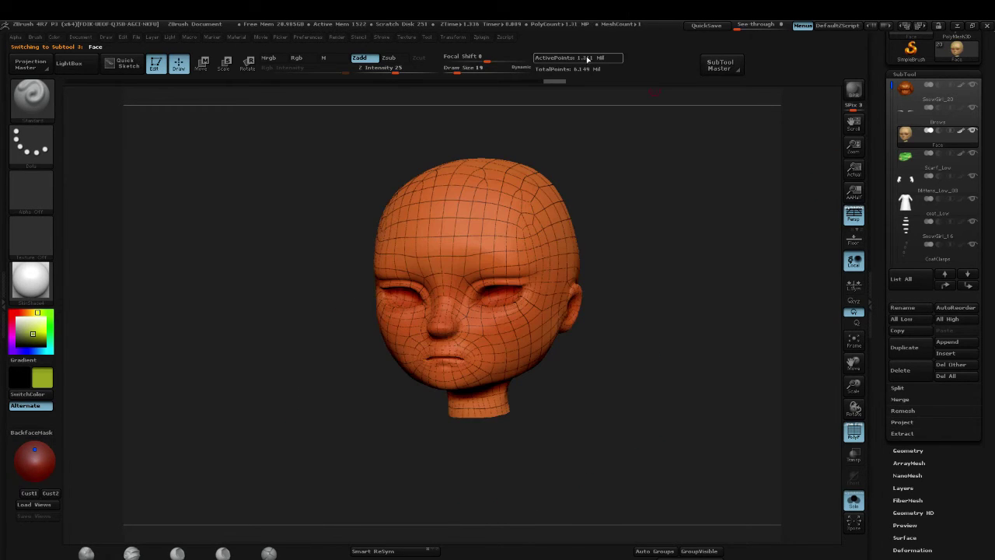
Step: Return the Face subtool to subdivision level 1
{"action": "key", "text": "shift+d"}
{"action": "key", "text": "shift+d"}
{"action": "key", "text": "shift+d"}
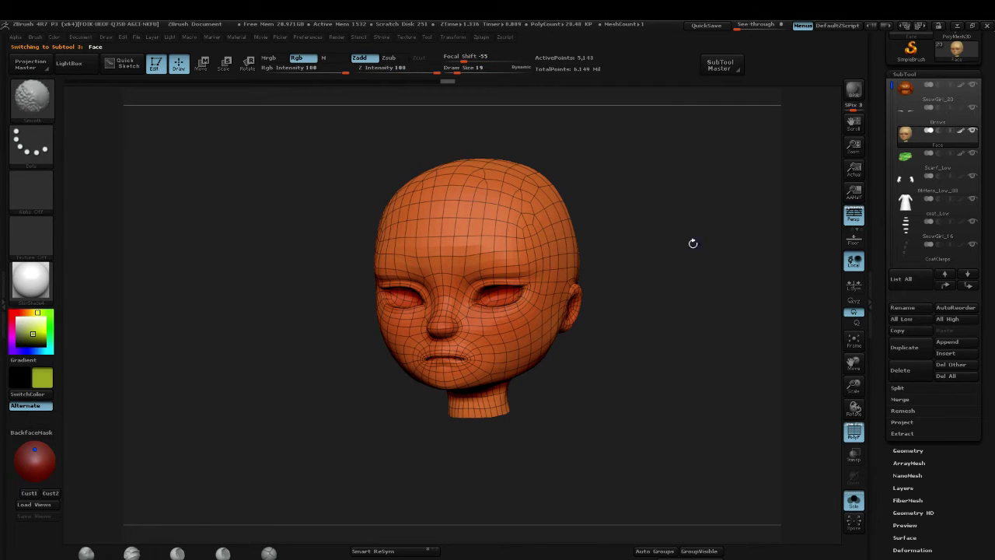
{"action": "key", "text": "shift+d"}
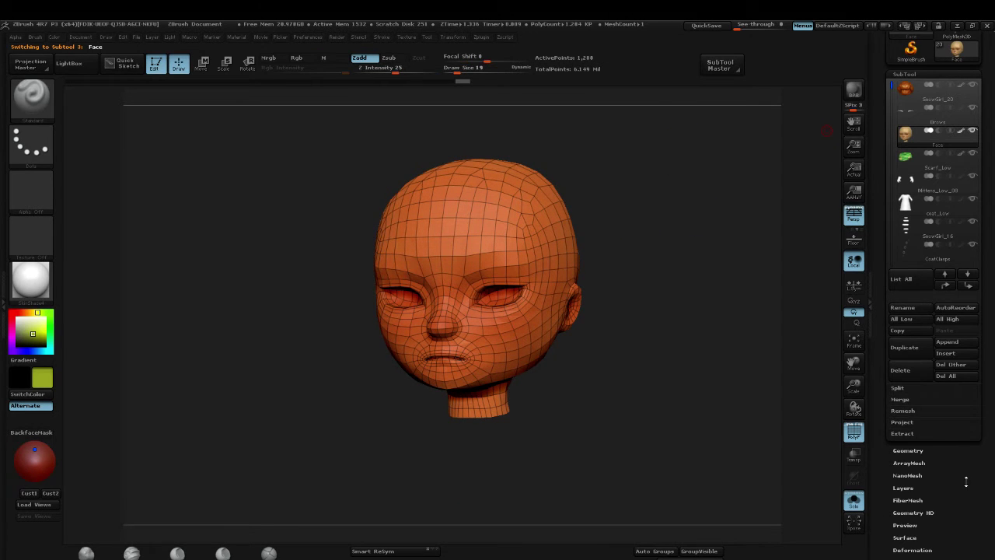
Step: Expand the Geometry section of the Tool palette for the face and look over its subdivision options
{"action": "scroll", "coordinate": [967, 482], "scroll_direction": "down", "scroll_amount": 2}
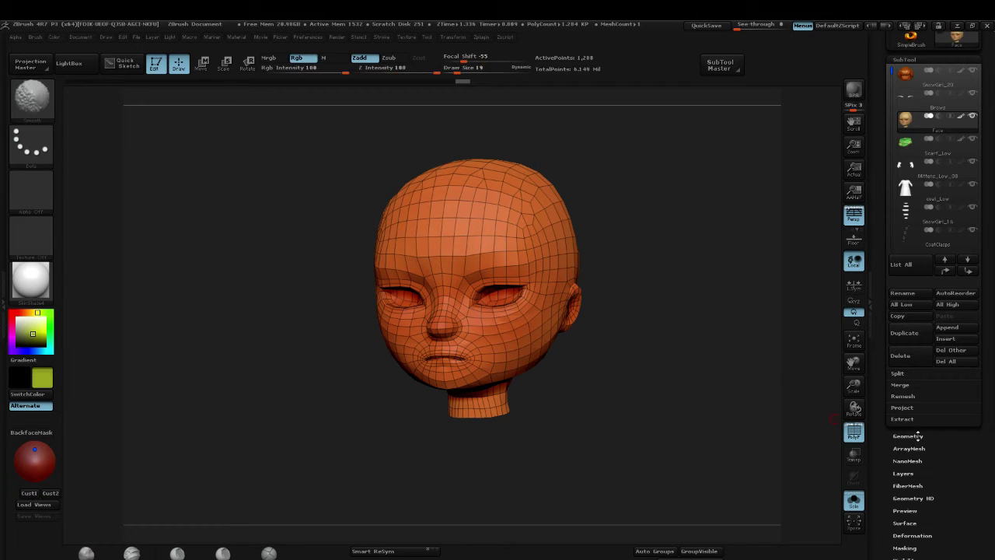
{"action": "left_click", "coordinate": [925, 437]}
{"action": "left_click_drag", "start_coordinate": [978, 360], "coordinate": [978, 392]}
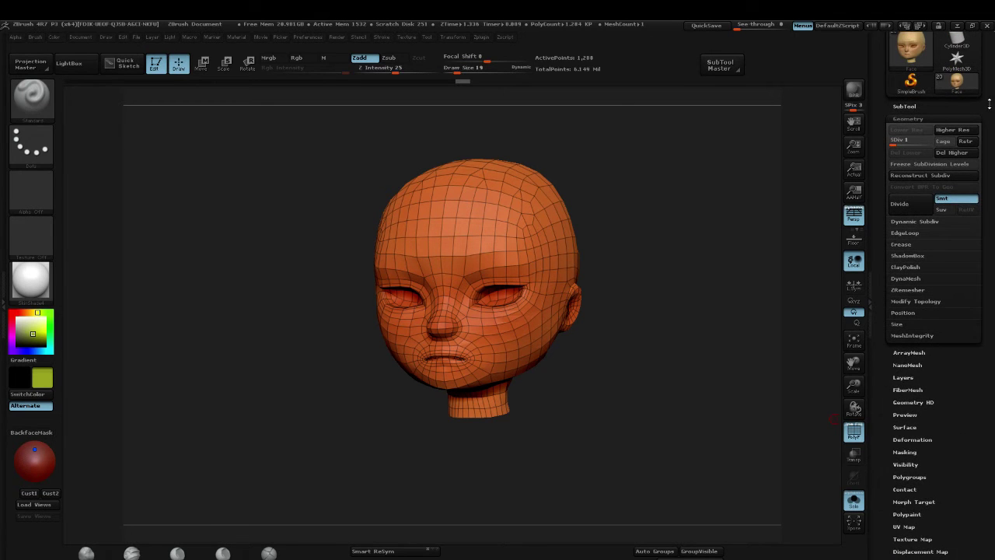
{"action": "left_click_drag", "start_coordinate": [987, 103], "coordinate": [986, 159]}
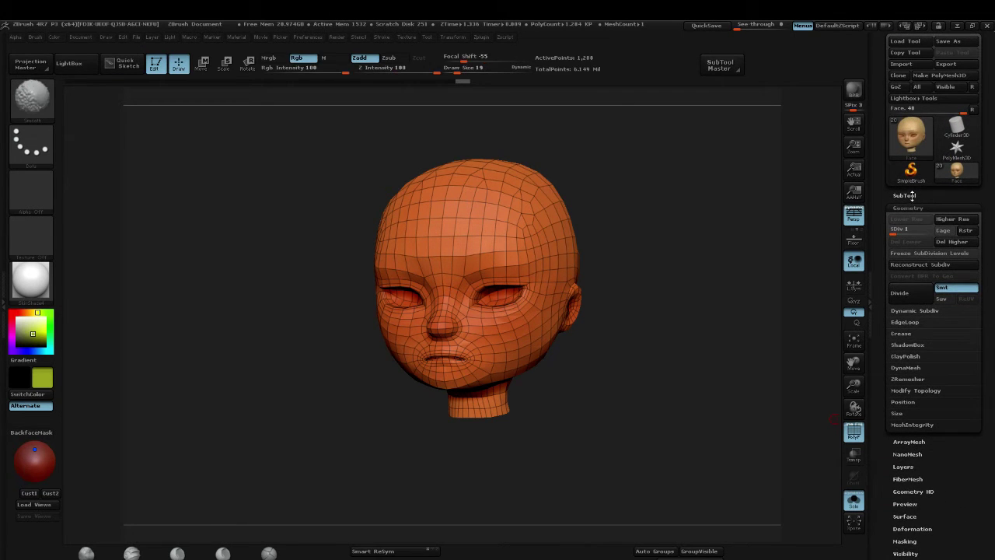
Step: Expand the SubTool section while keeping Geometry open, and browse through both sections
{"action": "left_click", "coordinate": [908, 195]}
{"action": "left_click_drag", "start_coordinate": [910, 195], "coordinate": [907, 143]}
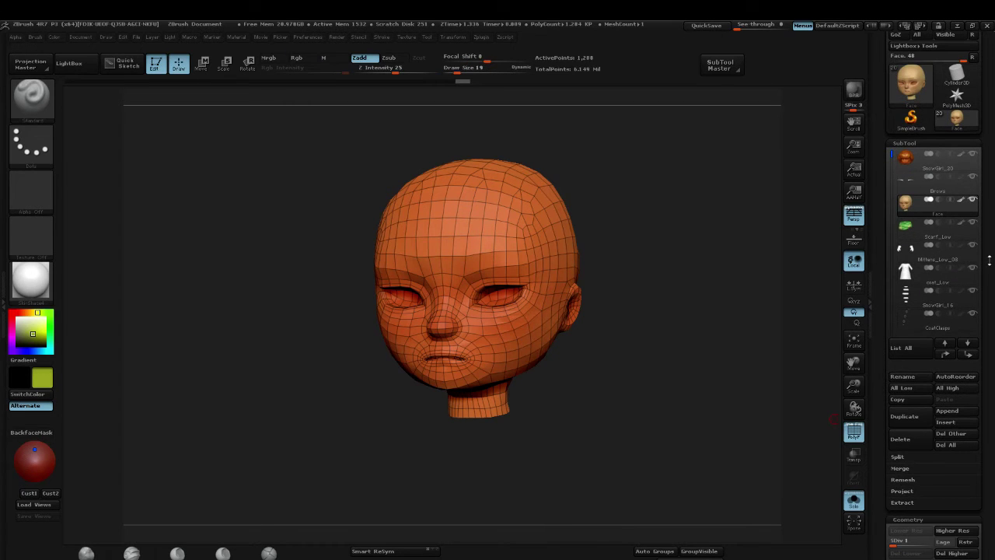
{"action": "scroll", "coordinate": [933, 389], "scroll_direction": "down", "scroll_amount": 5}
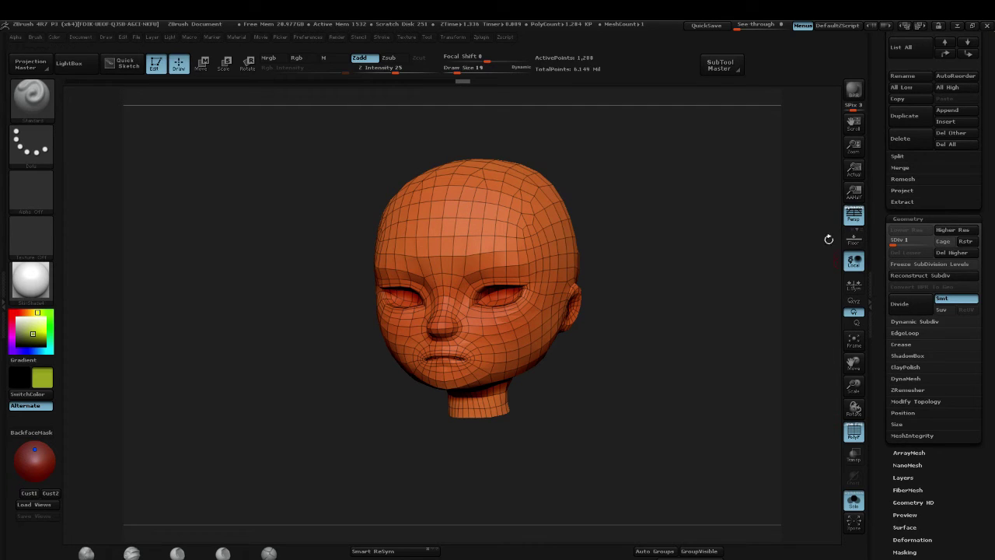
{"action": "left_click_drag", "start_coordinate": [985, 191], "coordinate": [987, 268]}
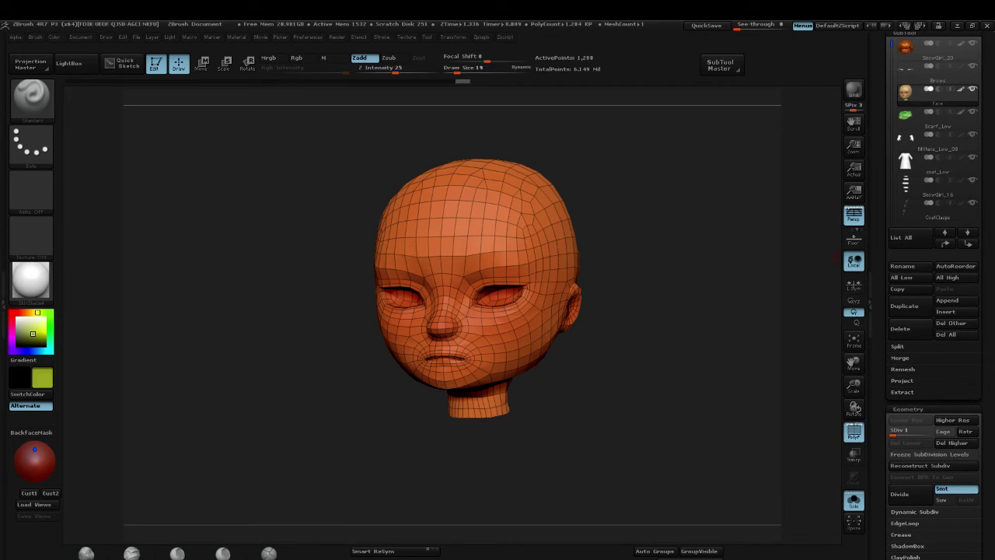
Step: Compare the level 1 face with and without its polyframe from a slightly different angle, leaving the polyframe off
{"action": "left_click_drag", "start_coordinate": [988, 219], "coordinate": [990, 204]}
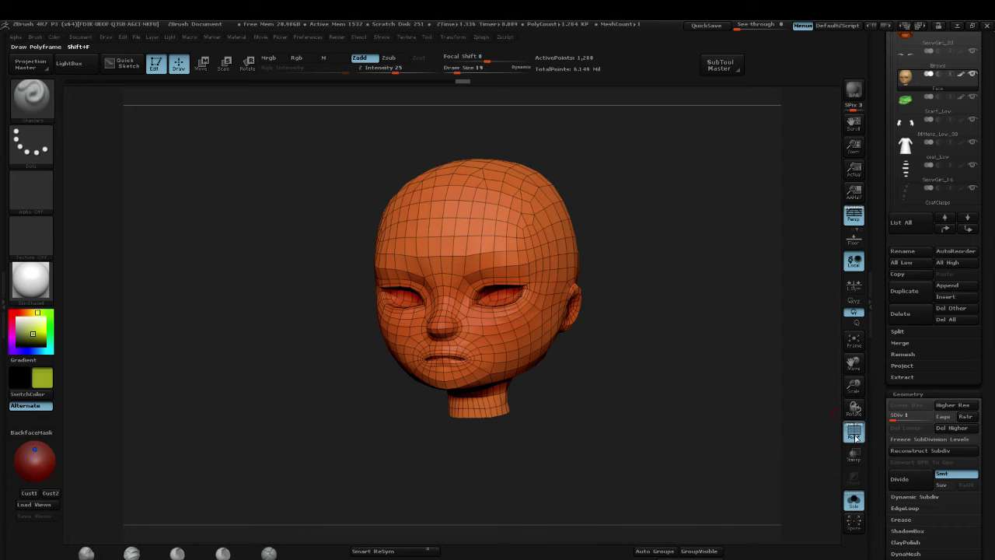
{"action": "key", "text": "shift"}
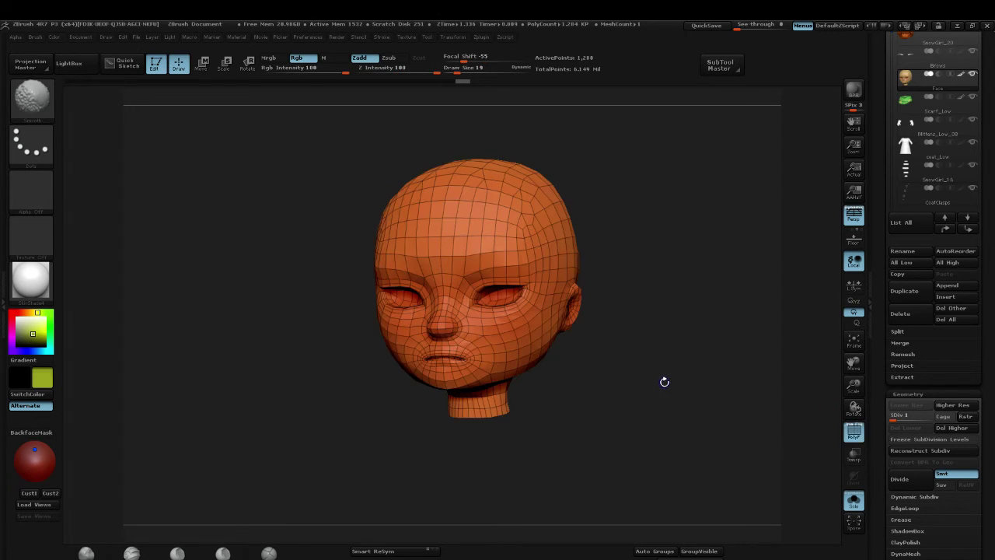
{"action": "key", "text": "shift+f"}
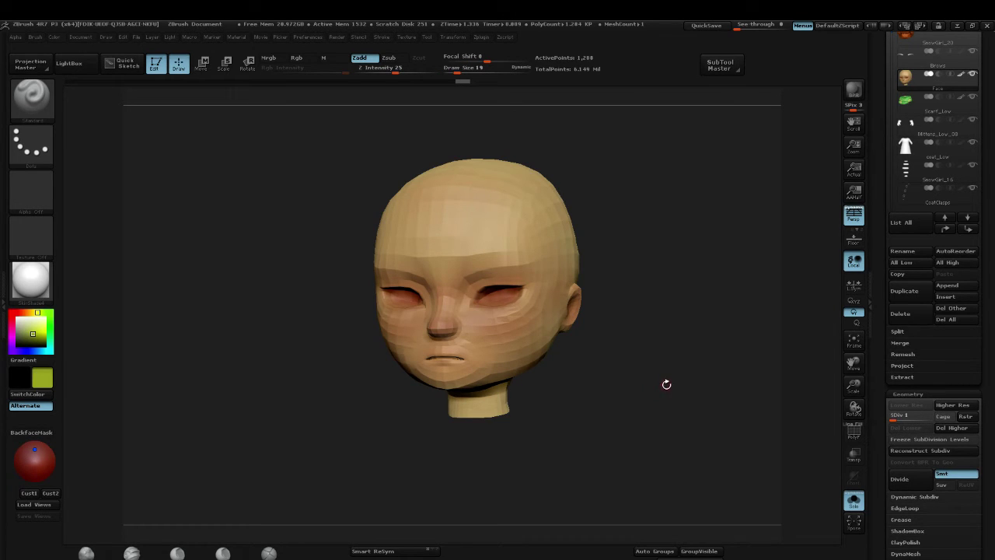
{"action": "mouse_move", "coordinate": [706, 391]}
{"action": "left_mouse_down"}
{"action": "mouse_move", "coordinate": [655, 392]}
{"action": "mouse_move", "coordinate": [678, 399]}
{"action": "mouse_move", "coordinate": [692, 383]}
{"action": "left_mouse_up"}
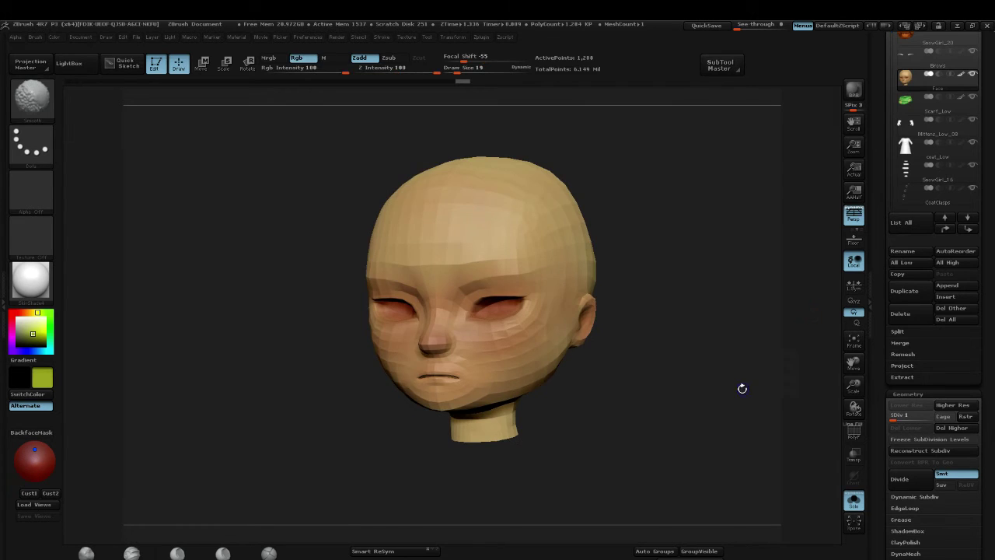
{"action": "key", "text": "shift+f"}
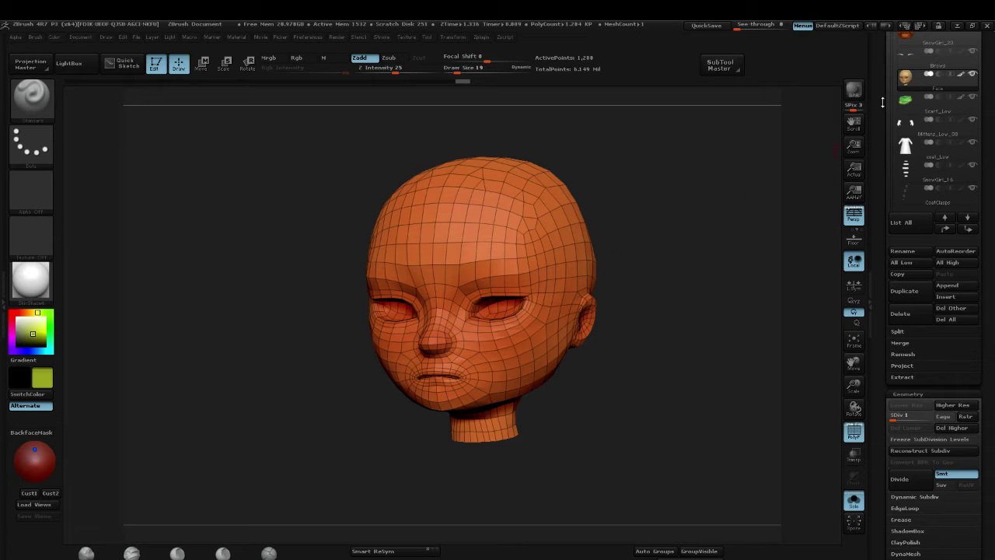
{"action": "key", "text": "shift+f"}
Step: Step the face up to subdivision level 2 and return it to level 1
{"action": "left_click_drag", "start_coordinate": [984, 168], "coordinate": [978, 137]}
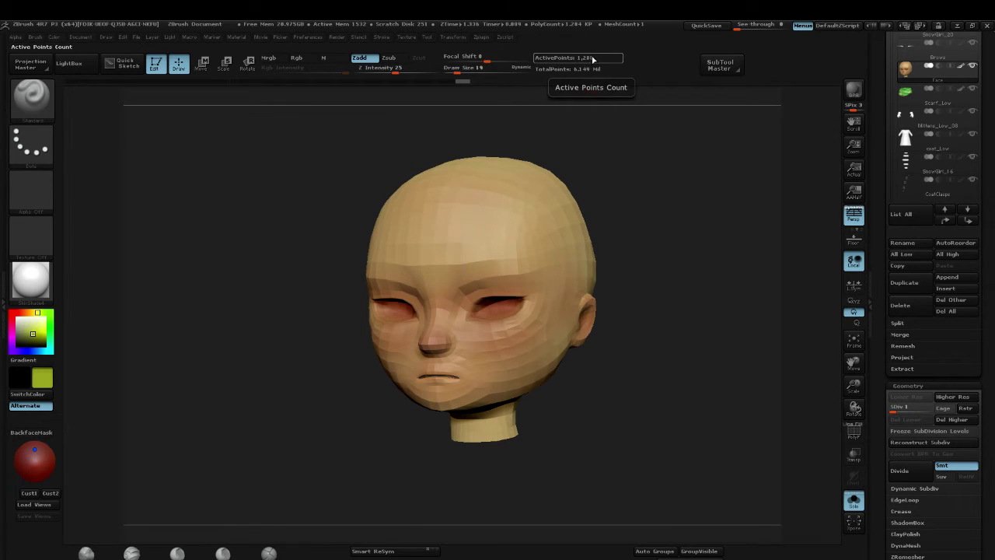
{"action": "key", "text": "d"}
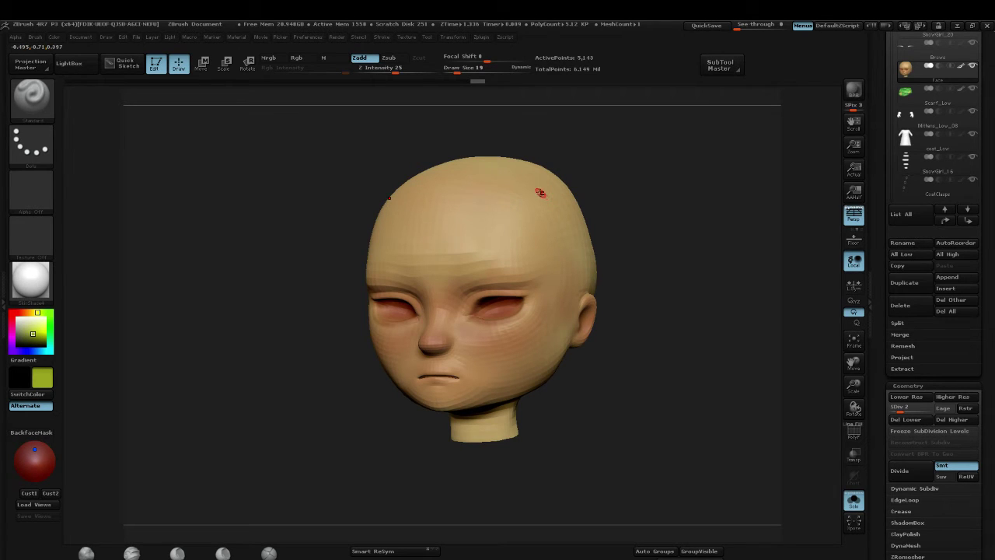
{"action": "key", "text": "shift+d"}
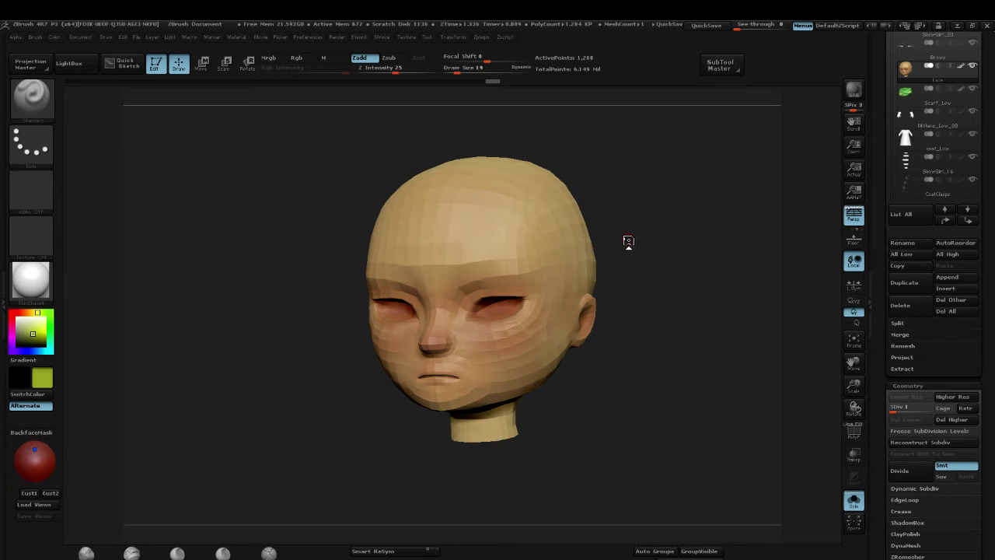
Step: Raise the Draw Size to 264 and pull the side of the head outward with the Move brush at subdivision level 1
{"action": "key", "text": "s"}
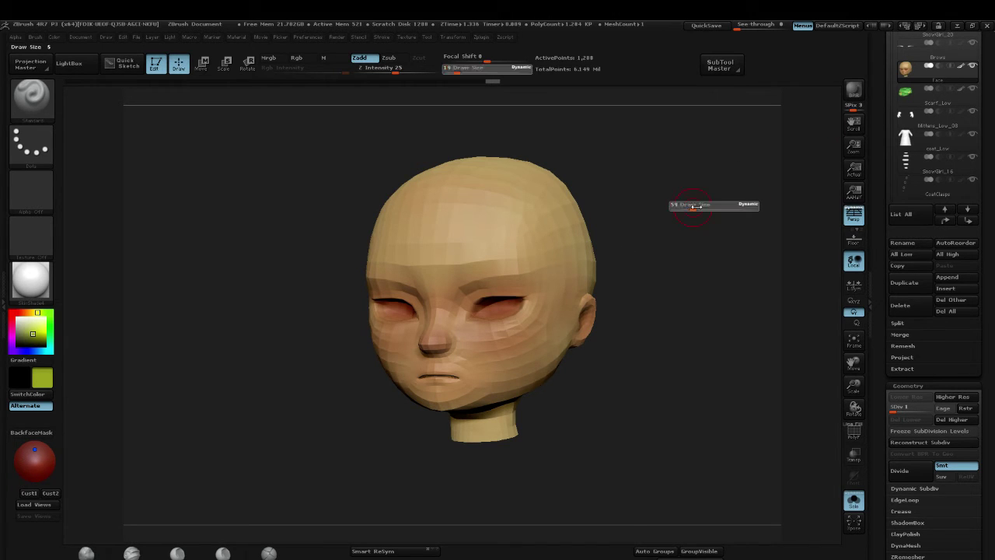
{"action": "left_click_drag", "start_coordinate": [693, 207], "coordinate": [703, 207]}
{"action": "key", "text": "bracketright"}
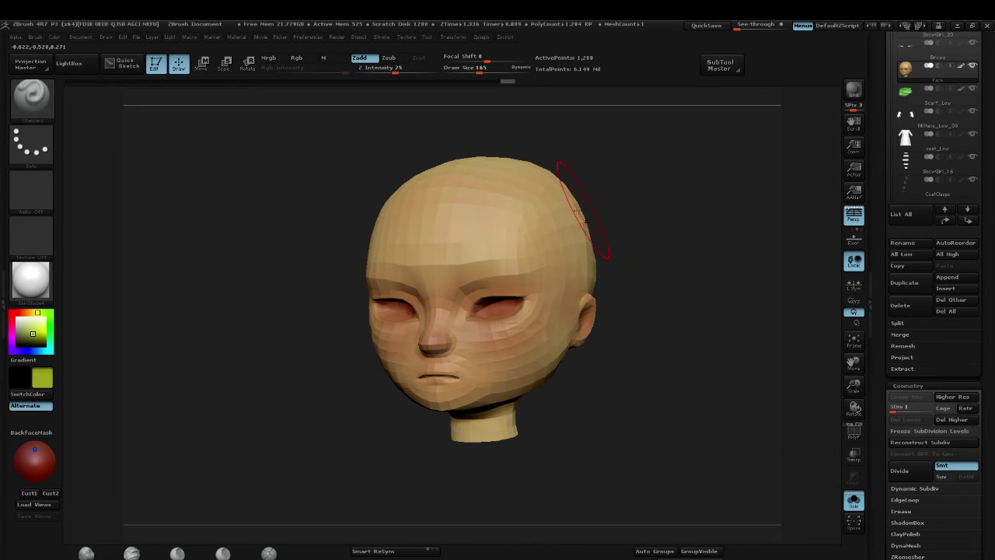
{"action": "key", "text": "b"}
{"action": "key", "text": "m"}
{"action": "key", "text": "v"}
{"action": "mouse_move", "coordinate": [561, 206]}
{"action": "left_mouse_down"}
{"action": "mouse_move", "coordinate": [638, 223]}
{"action": "mouse_move", "coordinate": [678, 213]}
{"action": "left_mouse_up"}
Step: Step the stretched head through the higher subdivision levels and back down, and undo the Move stroke
{"action": "key", "text": "ctrl+d"}
{"action": "key", "text": "ctrl+d"}
{"action": "key", "text": "ctrl+d"}
{"action": "key", "text": "ctrl+d"}
{"action": "key", "text": "ctrl+d"}
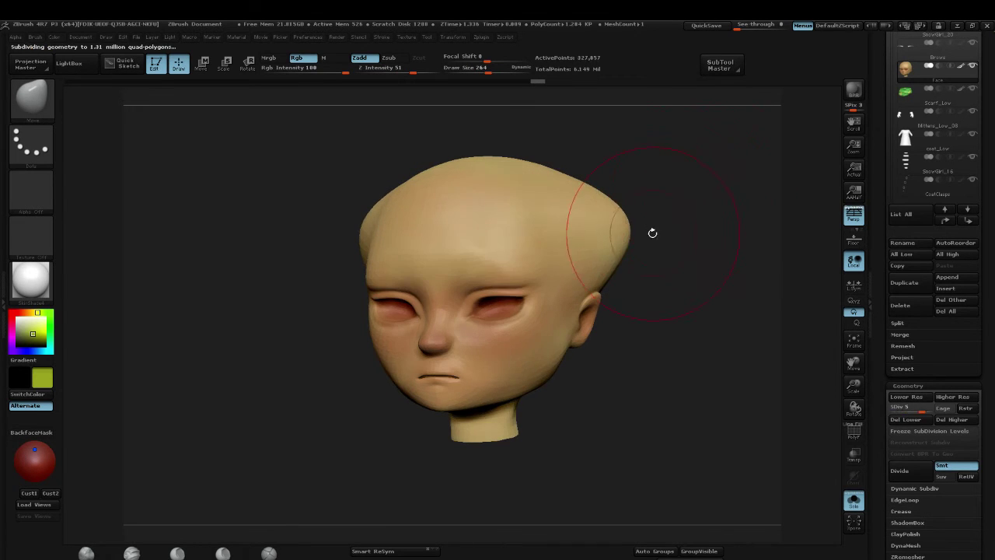
{"action": "key", "text": "shift+d"}
{"action": "key", "text": "shift+d"}
{"action": "key", "text": "shift+d"}
{"action": "key", "text": "shift+d"}
{"action": "key", "text": "shift+d"}
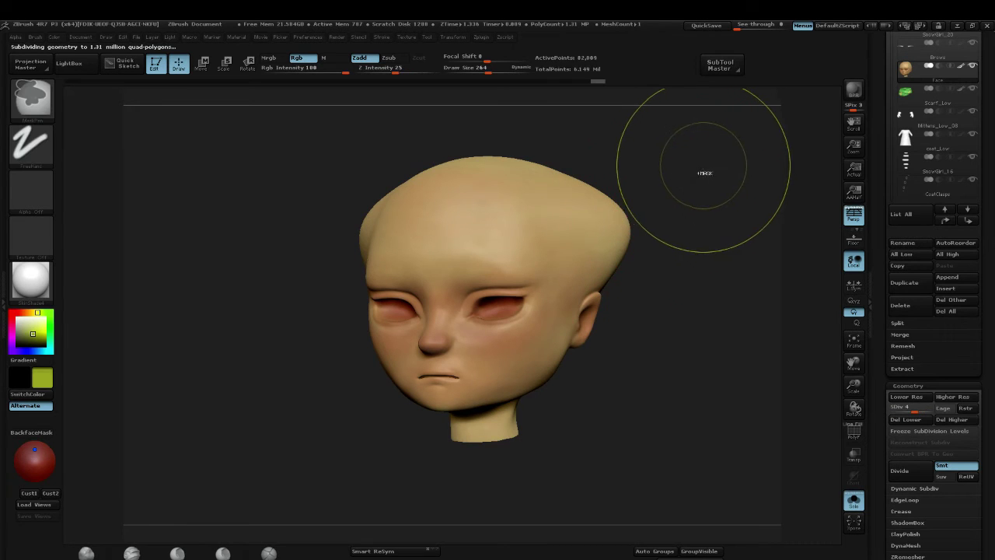
{"action": "key", "text": "ctrl+z"}
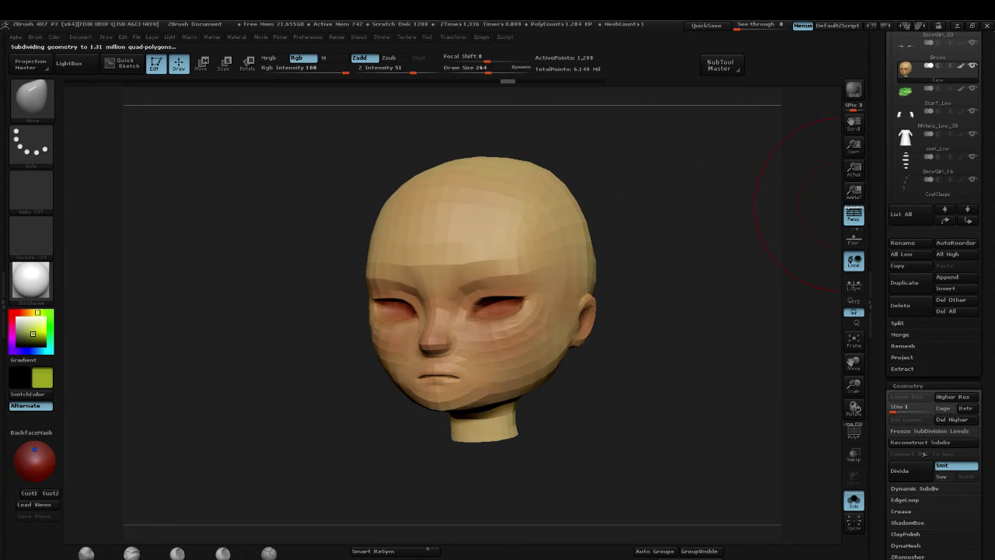
Step: Set the face to subdivision level 6 and reduce the Draw Size to 118
{"action": "left_click_drag", "start_coordinate": [901, 409], "coordinate": [932, 409]}
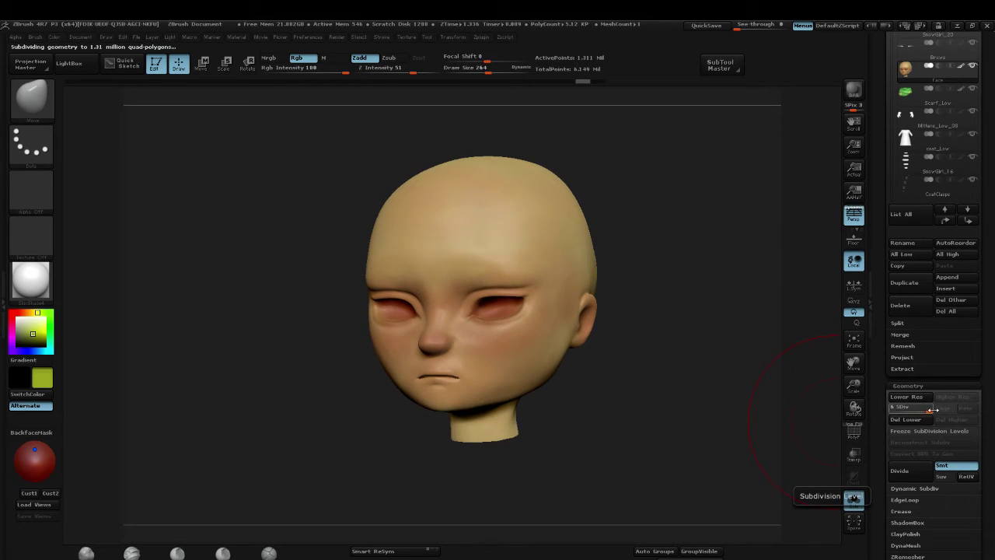
{"action": "left_click", "coordinate": [853, 499]}
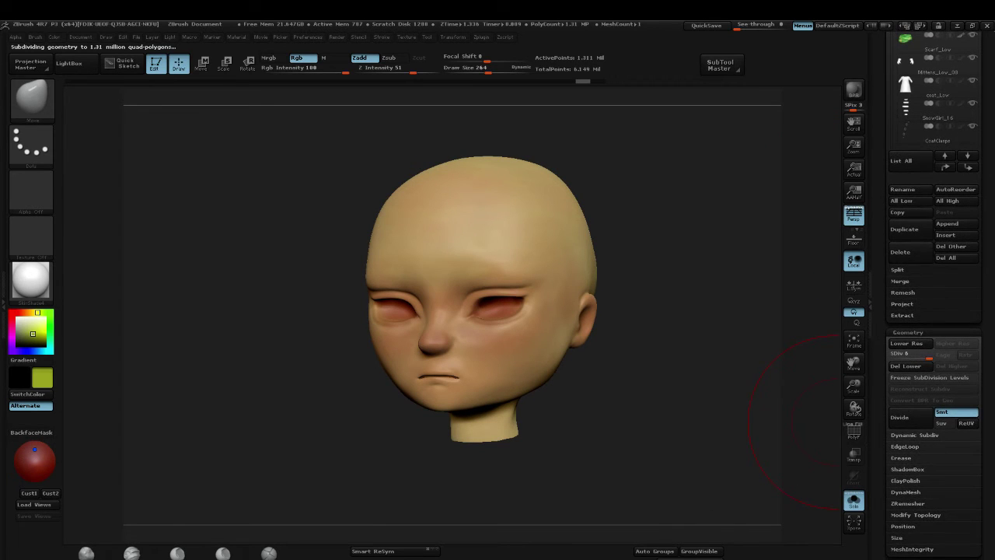
{"action": "key", "text": "bracketleft"}
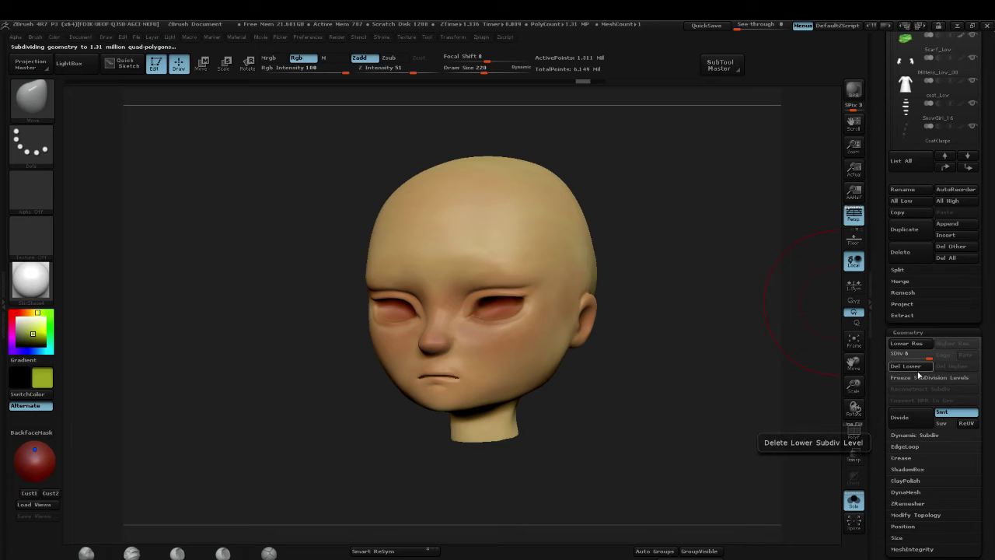
{"action": "left_click", "coordinate": [973, 381]}
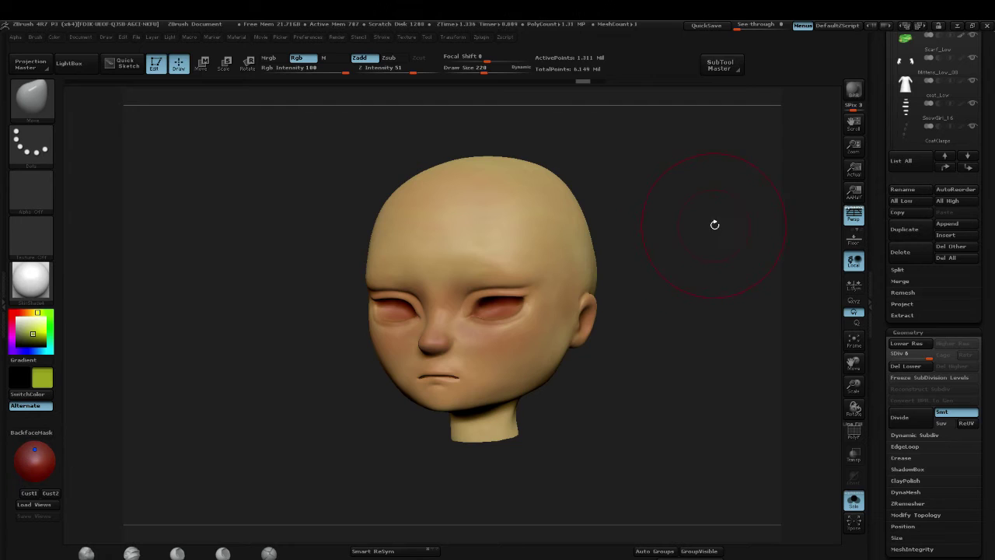
{"action": "key", "text": "s"}
{"action": "left_click_drag", "start_coordinate": [728, 221], "coordinate": [717, 222]}
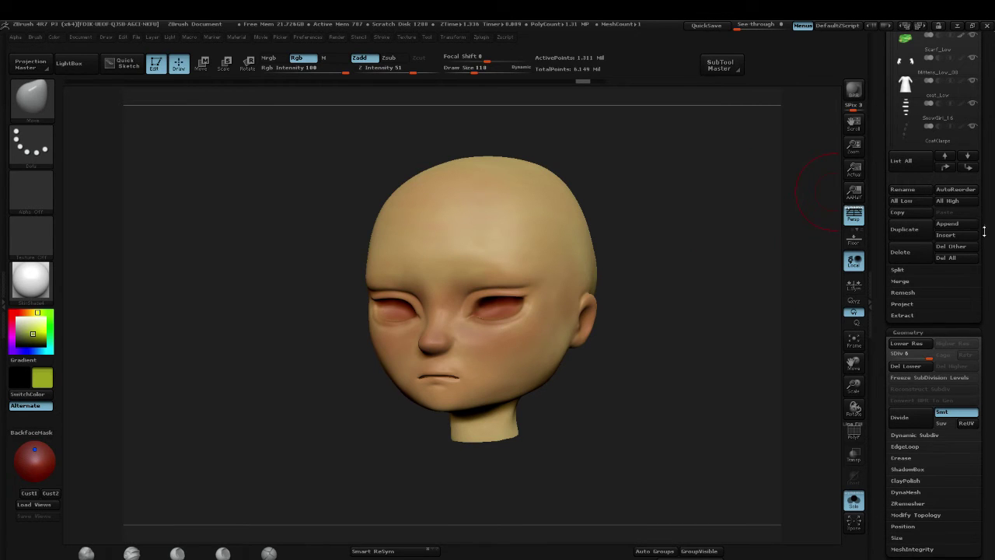
Step: Show the whole character and switch all subtools to their lowest subdivision level and back to their highest
{"action": "left_click_drag", "start_coordinate": [983, 218], "coordinate": [991, 262]}
{"action": "scroll", "coordinate": [992, 262], "scroll_direction": "down", "scroll_amount": 1}
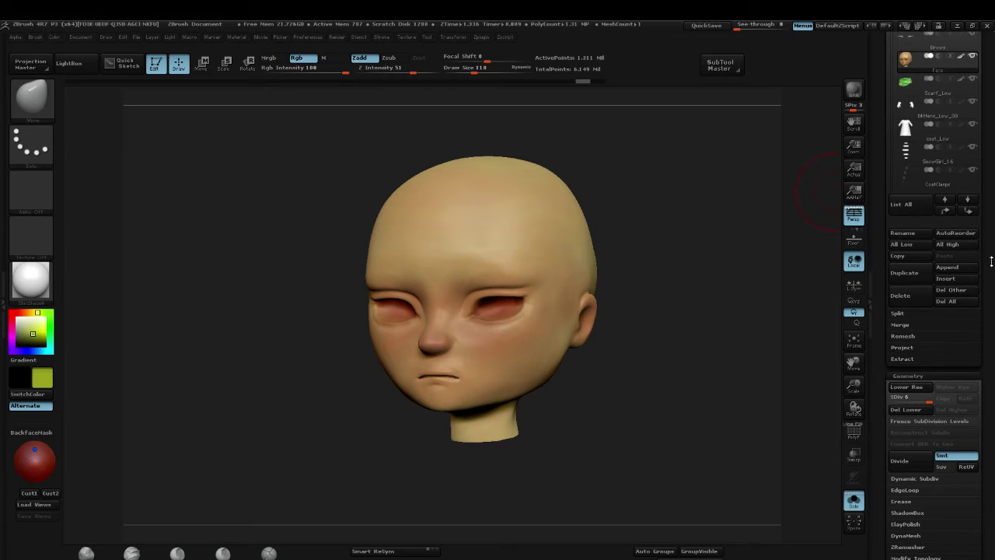
{"action": "scroll", "coordinate": [991, 262], "scroll_direction": "up", "scroll_amount": 2}
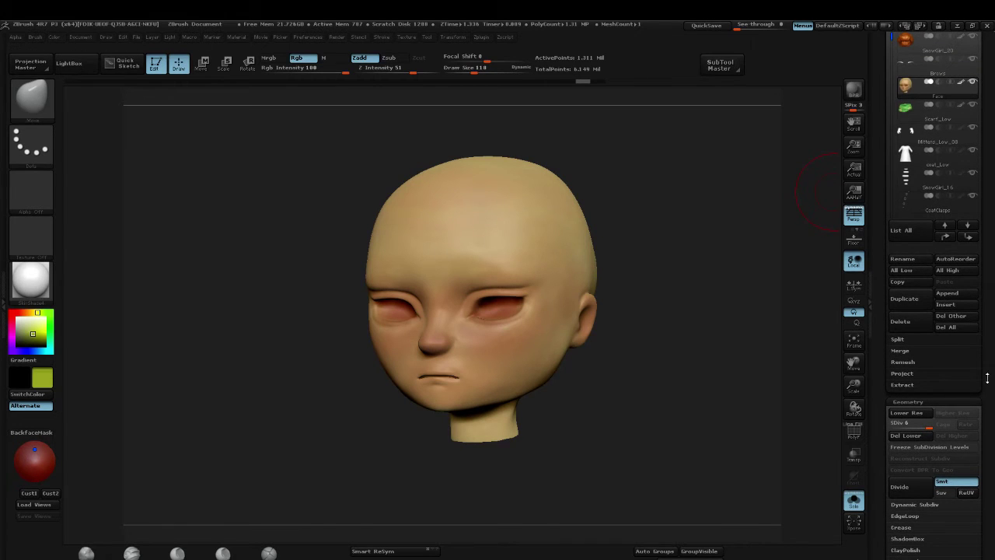
{"action": "scroll", "coordinate": [989, 381], "scroll_direction": "up", "scroll_amount": 1}
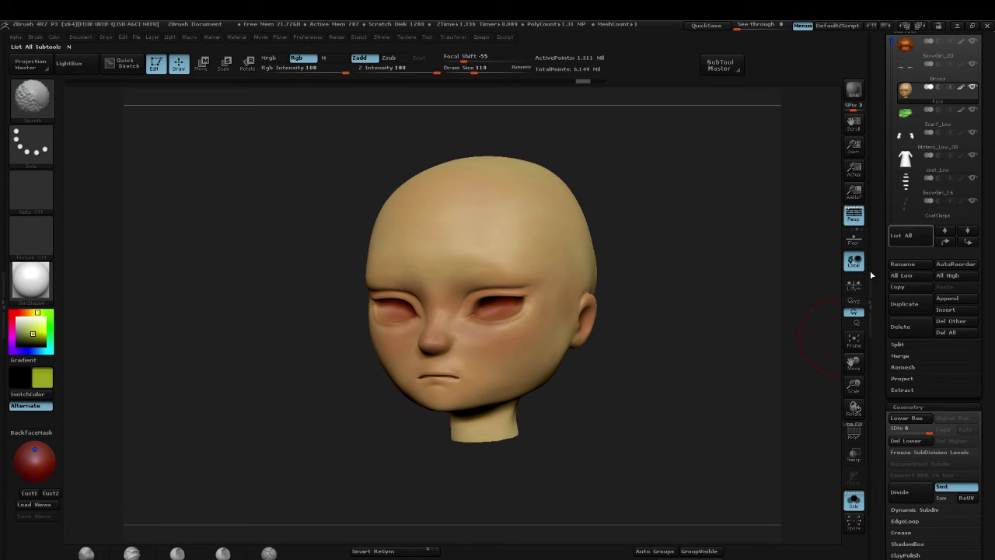
{"action": "left_click", "coordinate": [909, 276]}
{"action": "left_click", "coordinate": [958, 277]}
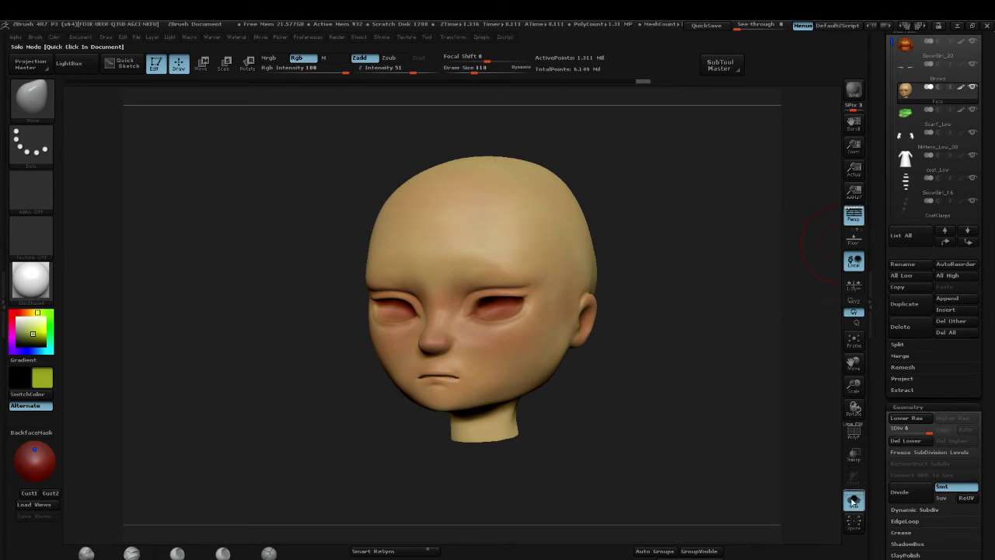
{"action": "left_click", "coordinate": [853, 501]}
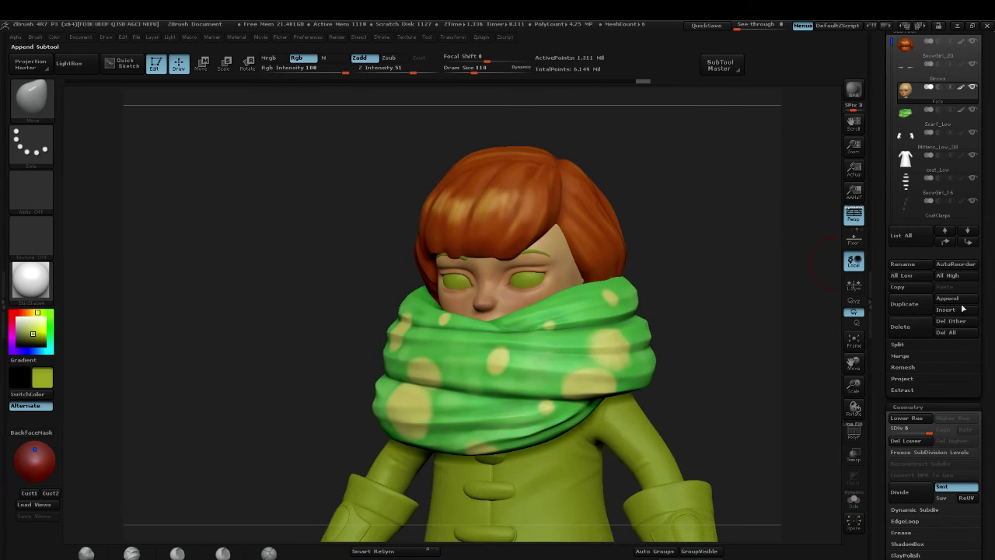
{"action": "left_click", "coordinate": [905, 276]}
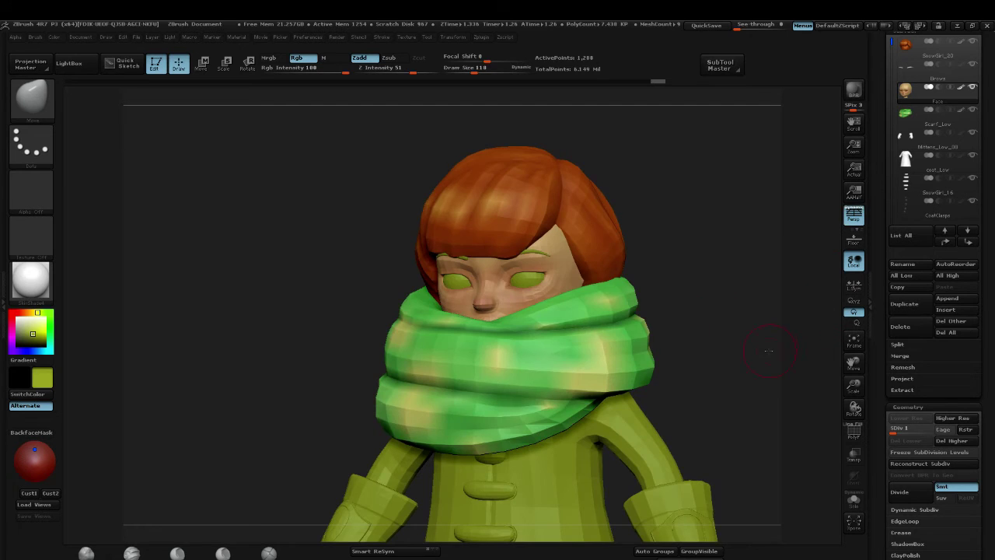
{"action": "left_click_drag", "start_coordinate": [769, 351], "coordinate": [745, 241], "text": "alt"}
{"action": "left_click", "coordinate": [961, 277]}
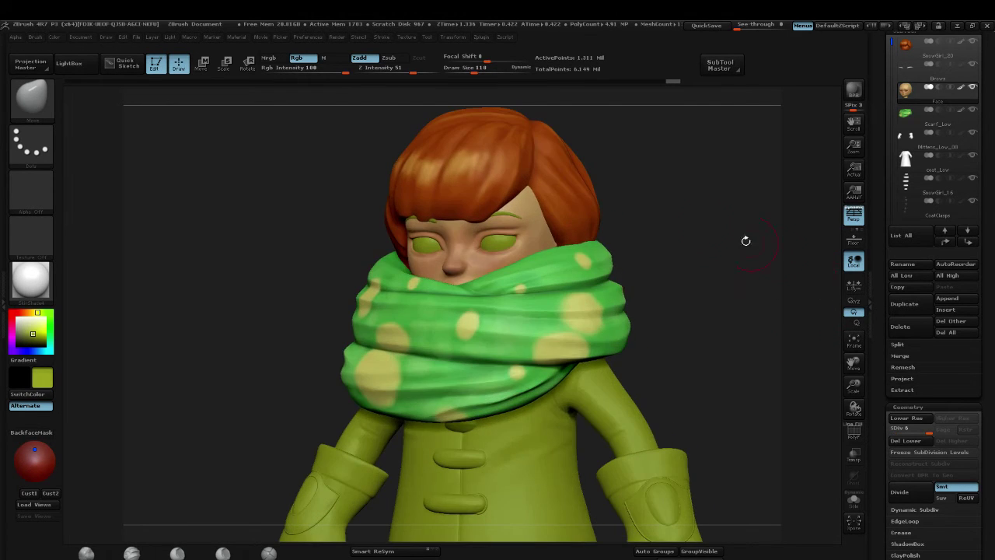
Step: Reduce the Draw Size to 89 and isolate the Face subtool with Solo mode
{"action": "key", "text": "s"}
{"action": "left_click", "coordinate": [514, 224]}
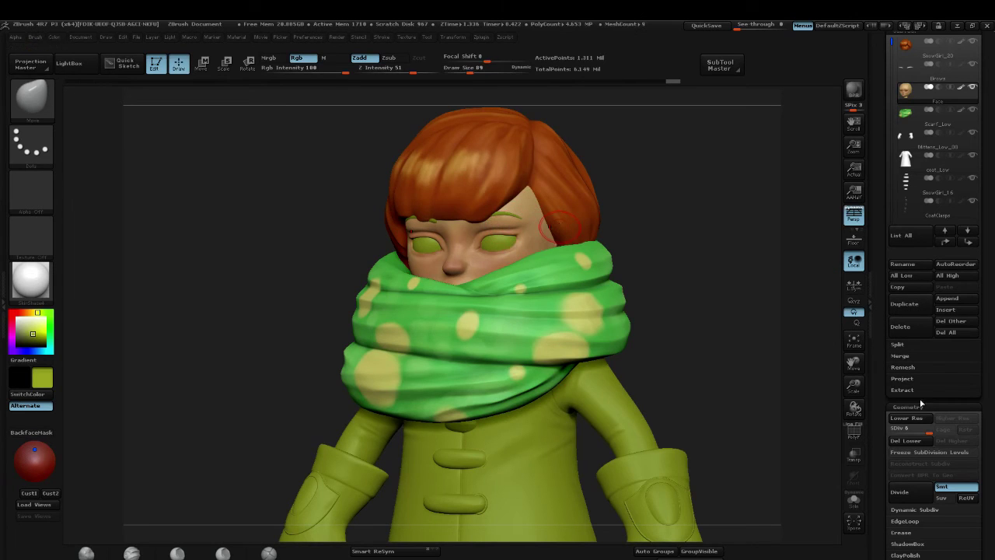
{"action": "left_click", "coordinate": [854, 501]}
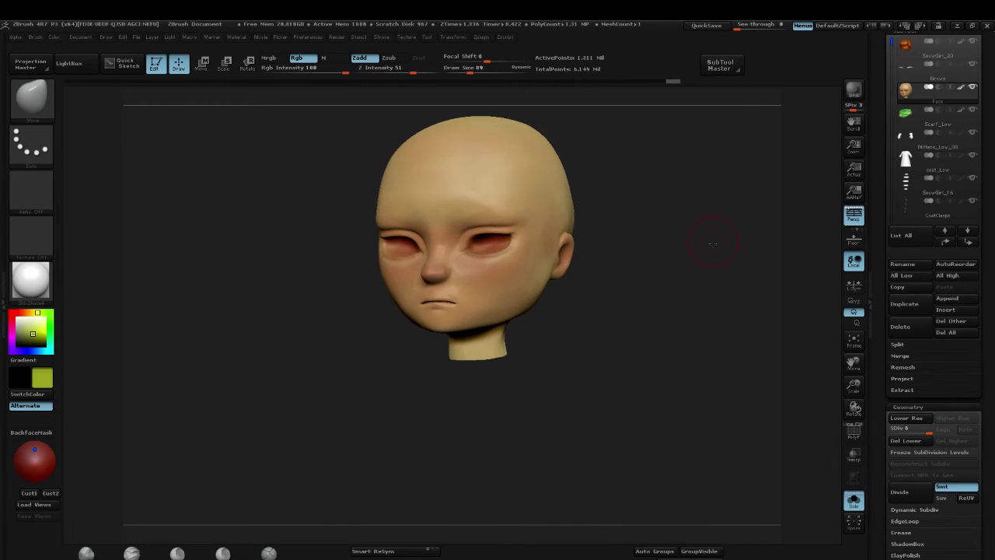
{"action": "left_click_drag", "start_coordinate": [713, 243], "coordinate": [724, 274], "text": "alt"}
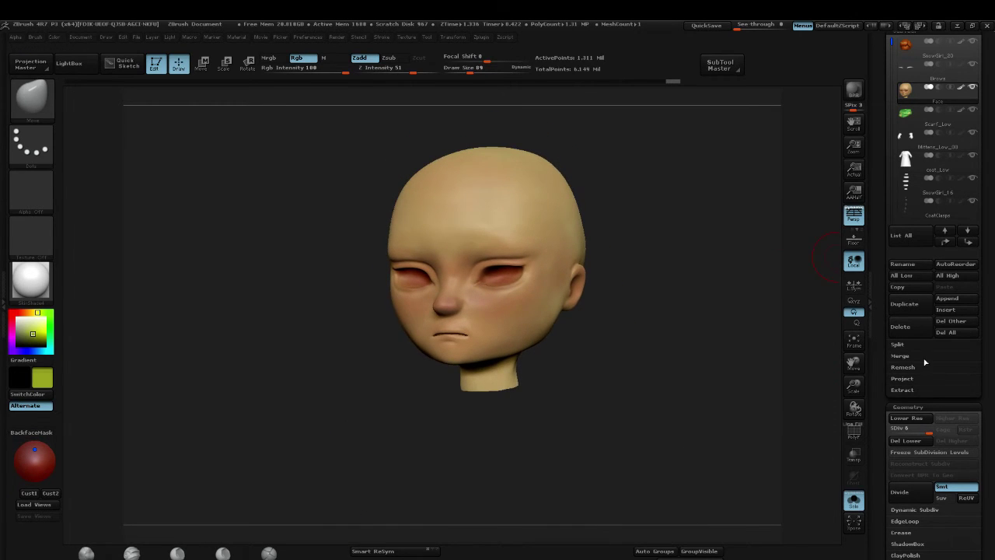
Step: Duplicate the Face subtool and delete the copy
{"action": "left_click", "coordinate": [911, 306]}
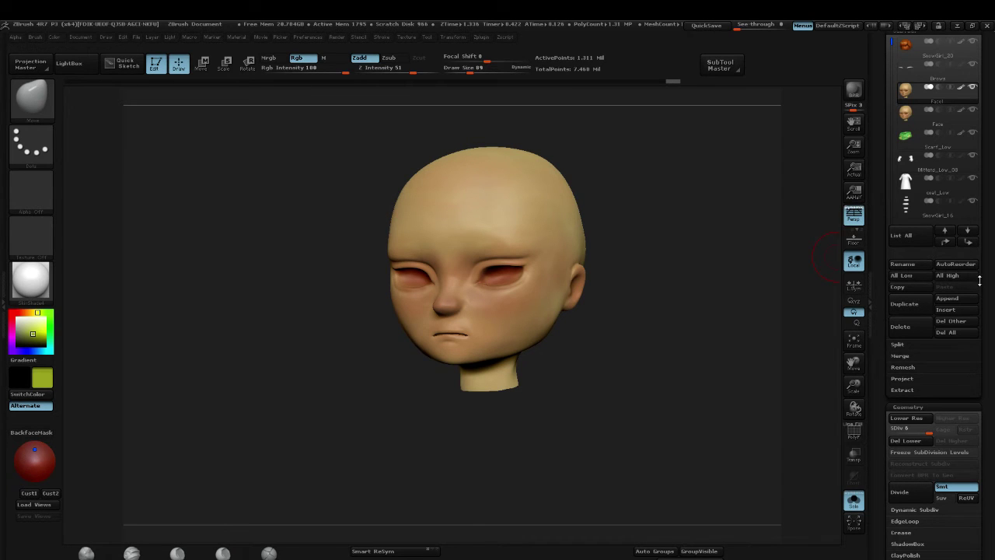
{"action": "left_click", "coordinate": [902, 327]}
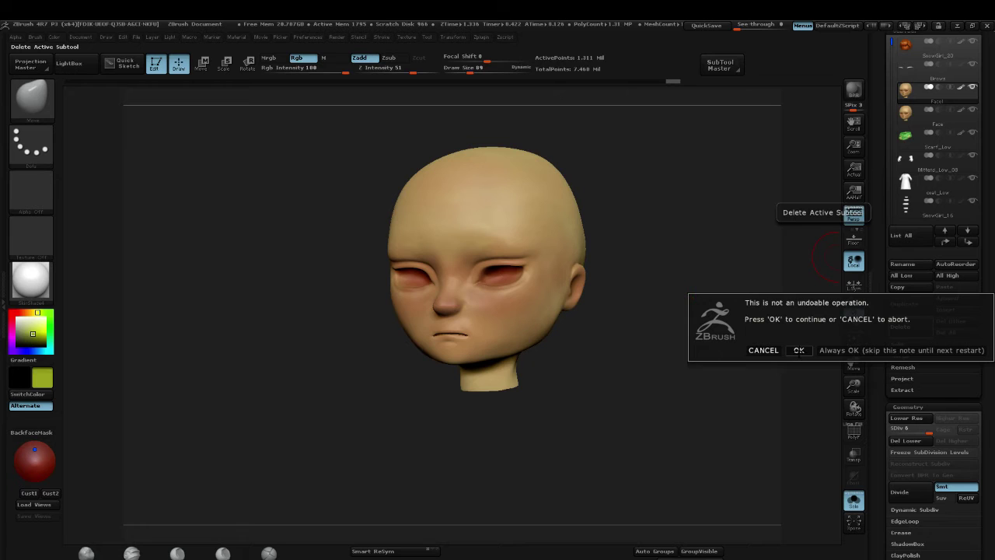
{"action": "left_click", "coordinate": [798, 350]}
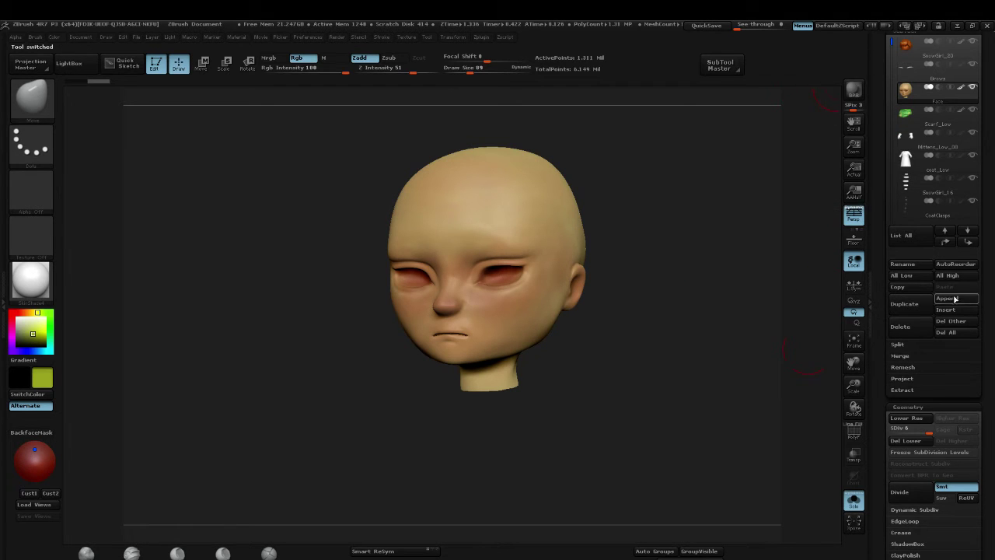
Step: Switch between the hair and Face subtools in the SubTool list, ending on the SnowGirl_20 hair
{"action": "left_click_drag", "start_coordinate": [982, 293], "coordinate": [985, 362]}
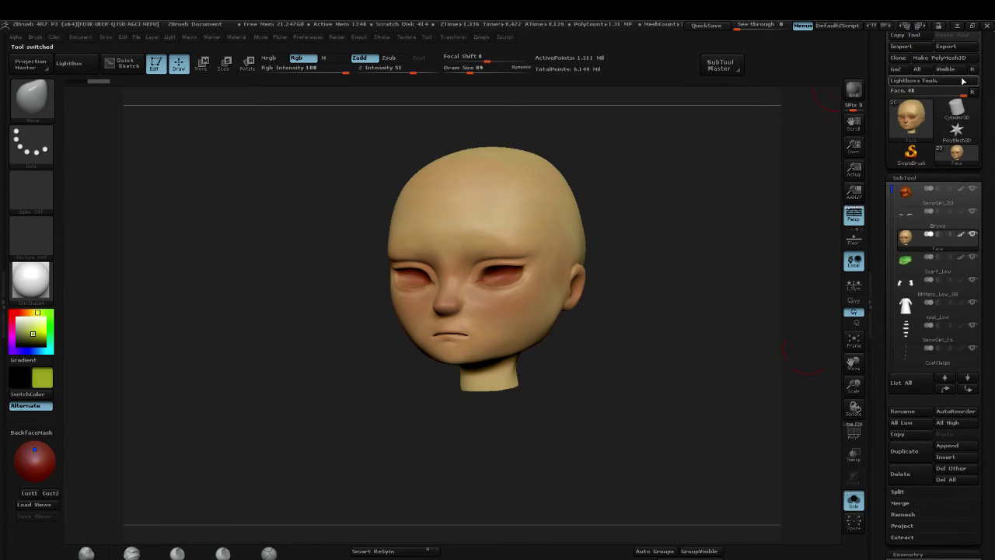
{"action": "left_click_drag", "start_coordinate": [986, 112], "coordinate": [988, 145]}
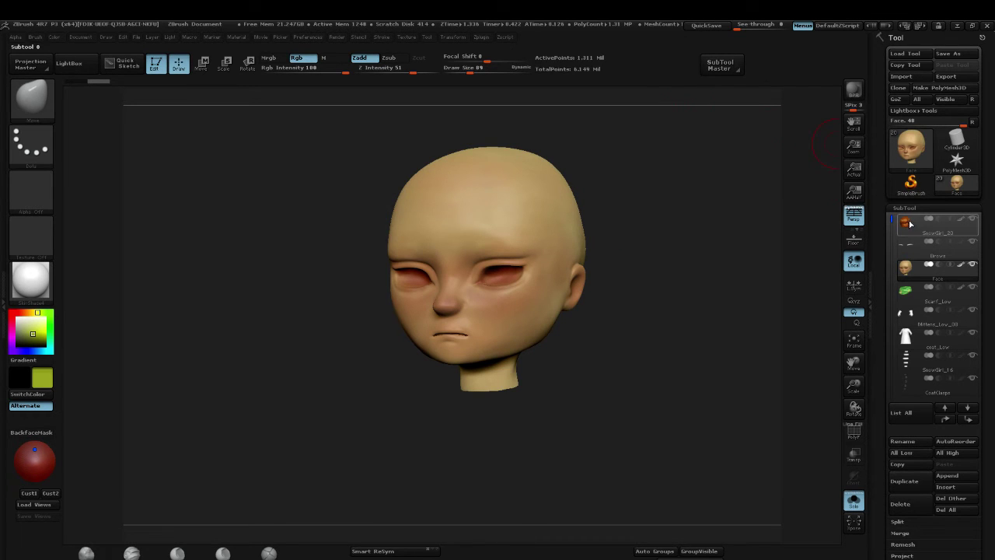
{"action": "left_click", "coordinate": [906, 224]}
{"action": "left_click", "coordinate": [907, 268]}
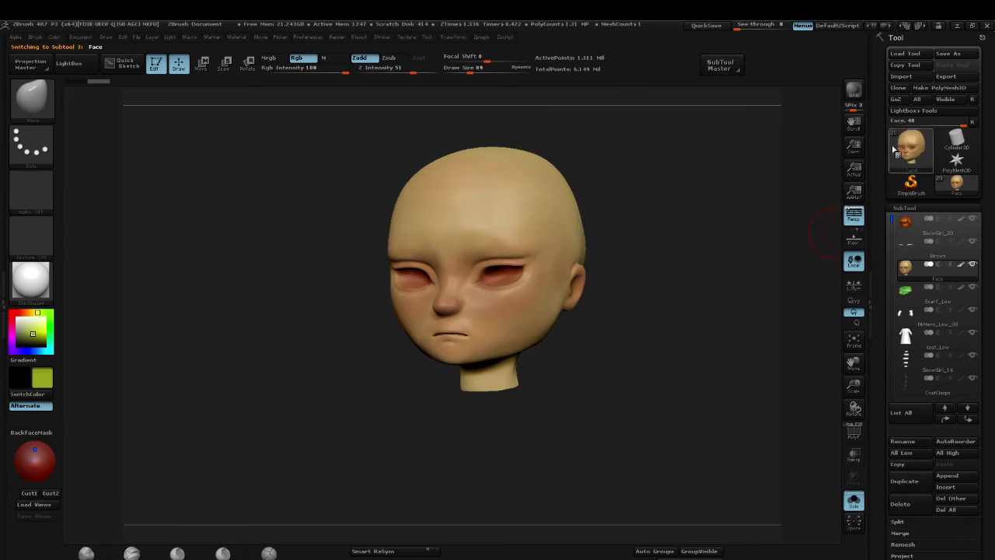
{"action": "left_click", "coordinate": [905, 224]}
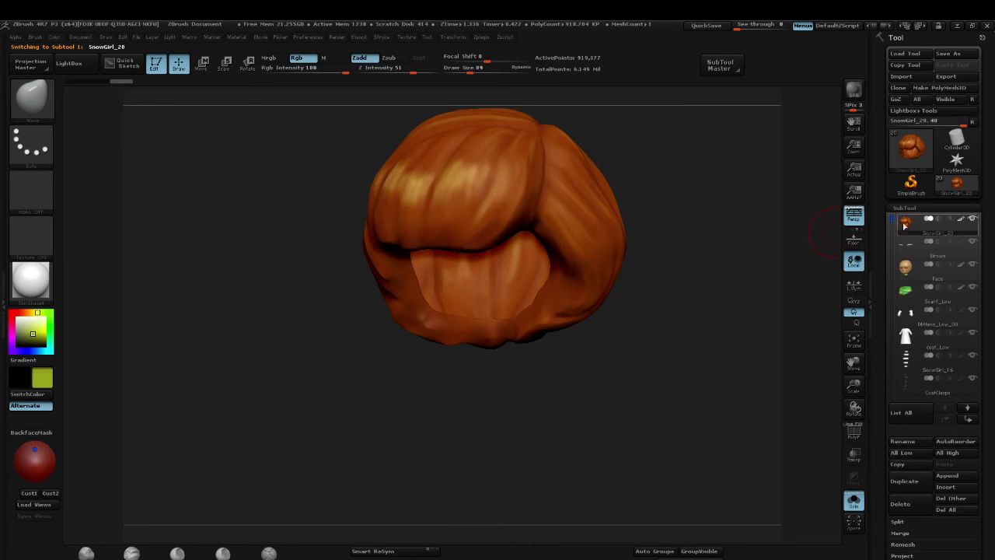
Step: Step the SnowGirl_20 hair down to its lowest subdivision level
{"action": "key", "text": "shift+d"}
{"action": "key", "text": "shift+d"}
{"action": "key", "text": "shift+d"}
{"action": "key", "text": "shift+d"}
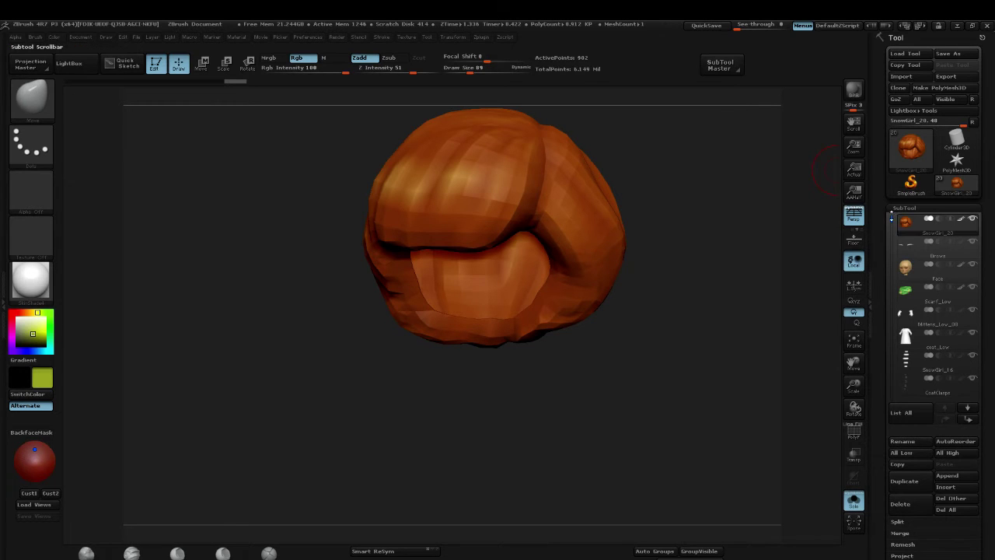
Step: Try importing Hair_Med.obj from the project's zbrush obj folder over the SnowGirl_20 hair, discarding the high-resolution details
{"action": "mouse_move", "coordinate": [916, 230]}
{"action": "left_click", "coordinate": [901, 76]}
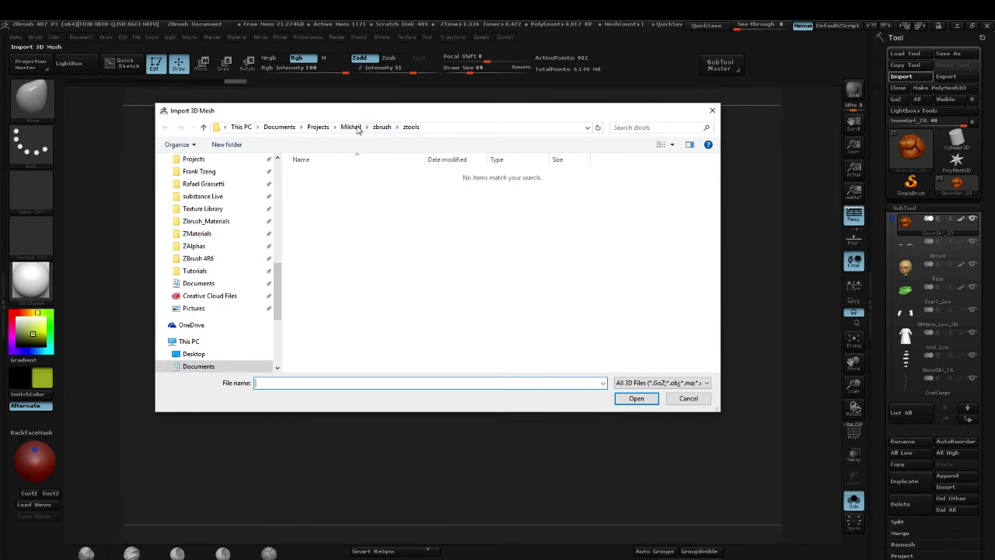
{"action": "left_click", "coordinate": [351, 127]}
{"action": "double_click", "coordinate": [315, 284]}
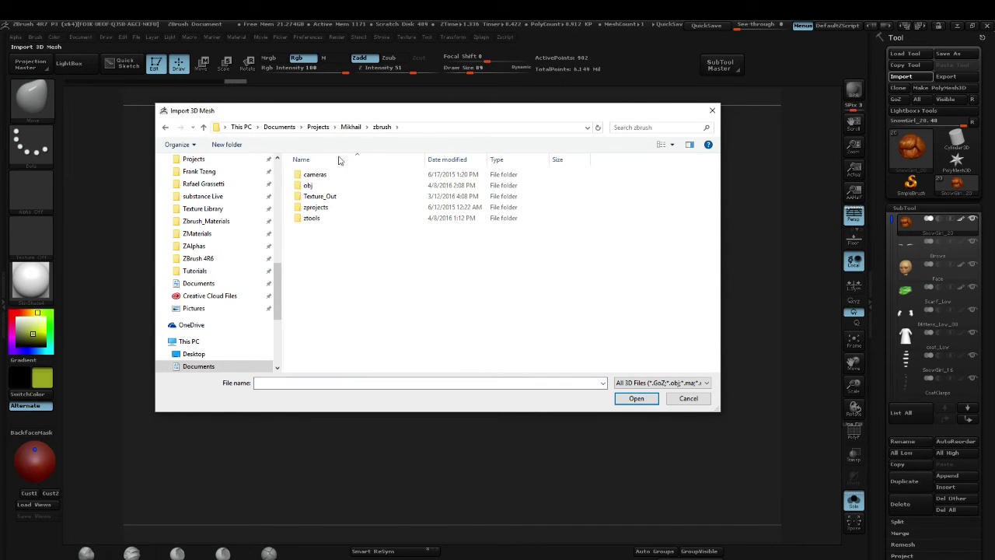
{"action": "double_click", "coordinate": [313, 196]}
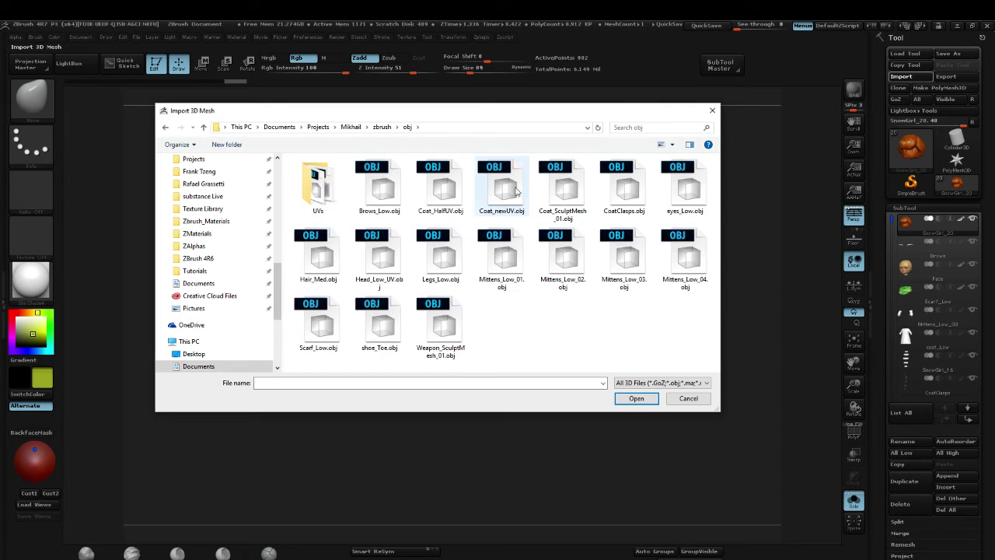
{"action": "left_click", "coordinate": [318, 251]}
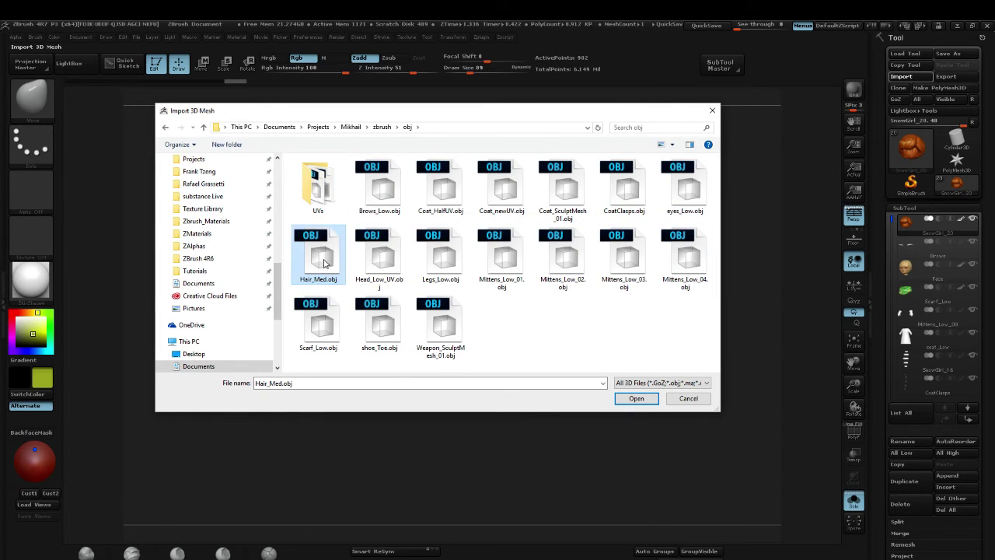
{"action": "double_click", "coordinate": [324, 264]}
{"action": "left_click_drag", "start_coordinate": [490, 245], "coordinate": [667, 200]}
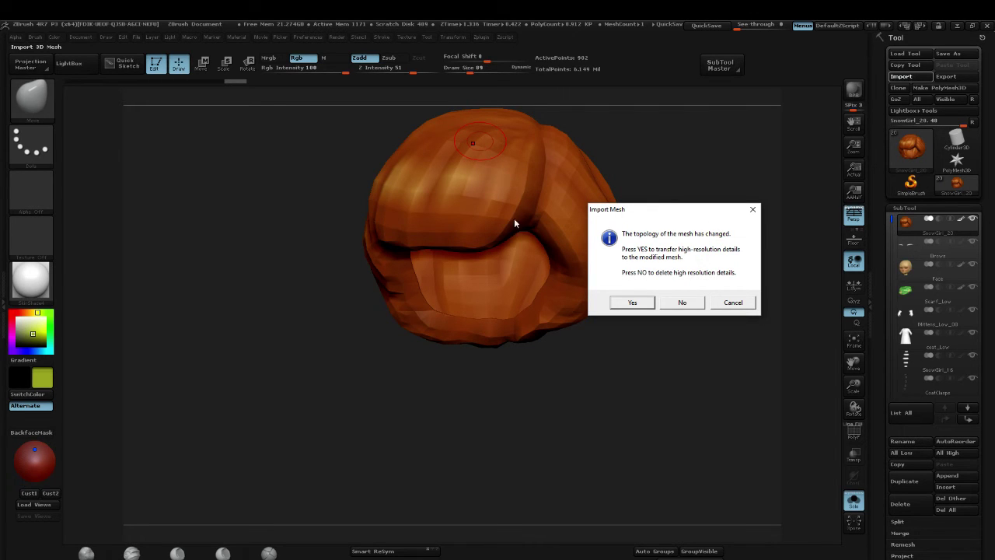
{"action": "left_click", "coordinate": [682, 303]}
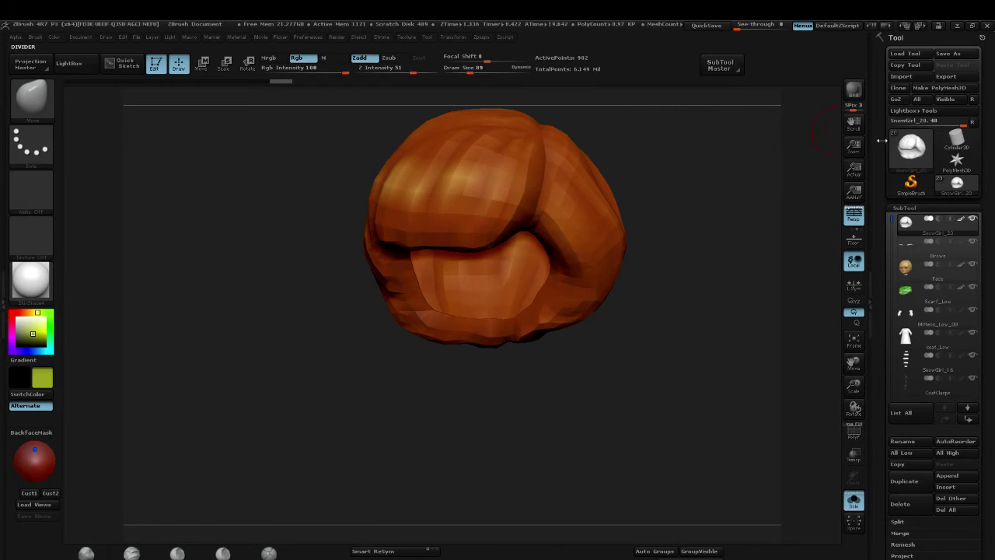
{"action": "left_click", "coordinate": [907, 246]}
{"action": "left_click", "coordinate": [911, 224]}
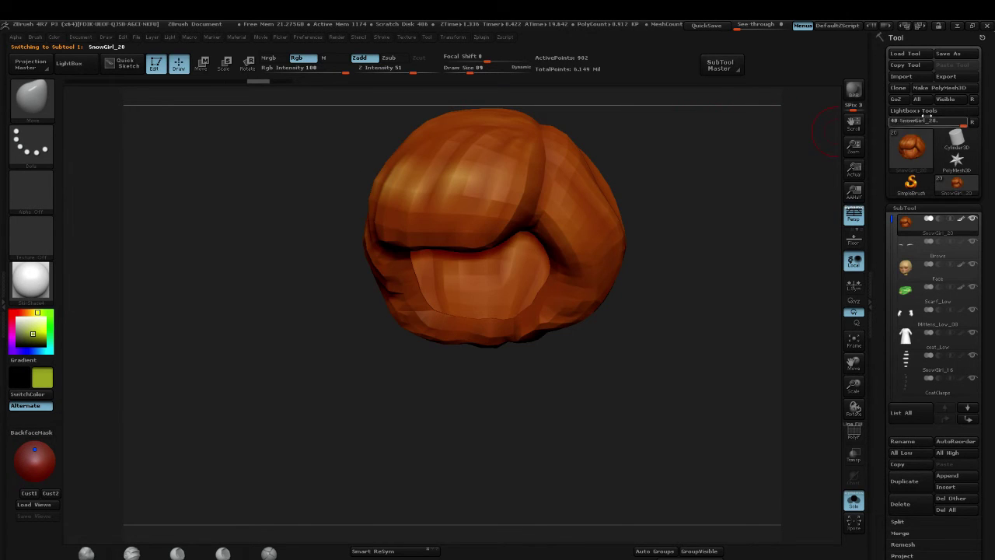
Step: Compare the subtool list of the PolyMesh3D star with that of the SnowGirl_20 tool
{"action": "left_click", "coordinate": [961, 162]}
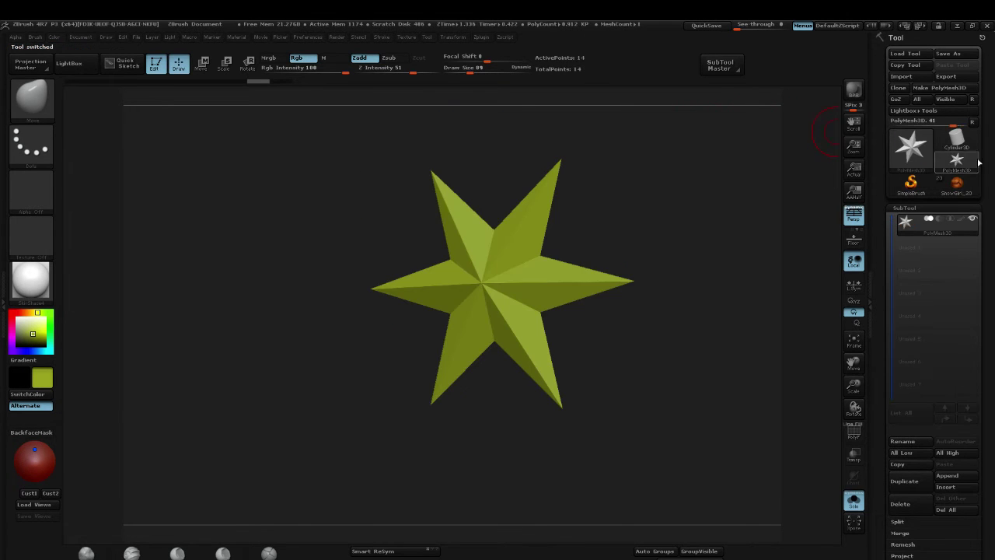
{"action": "left_click", "coordinate": [903, 76]}
{"action": "left_click", "coordinate": [712, 111]}
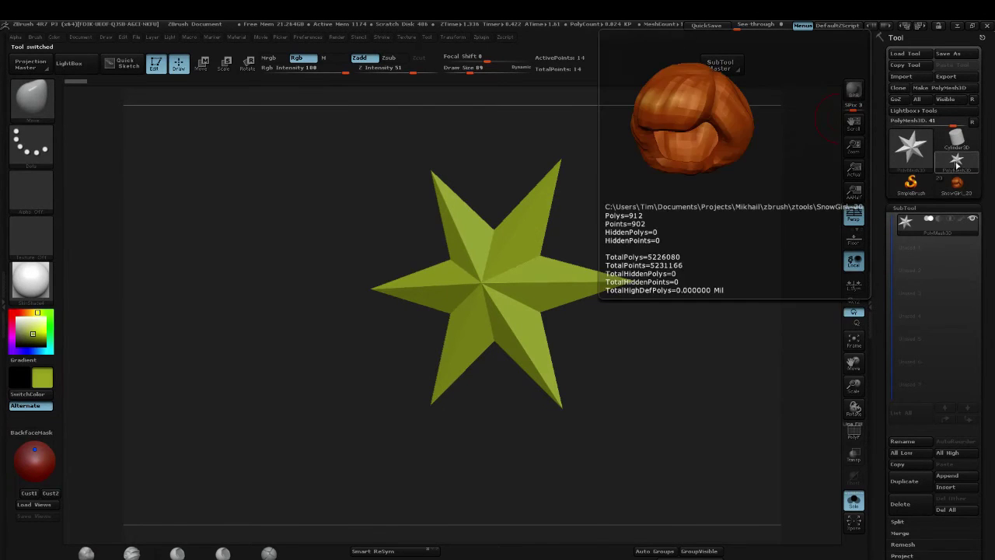
{"action": "mouse_move", "coordinate": [956, 163]}
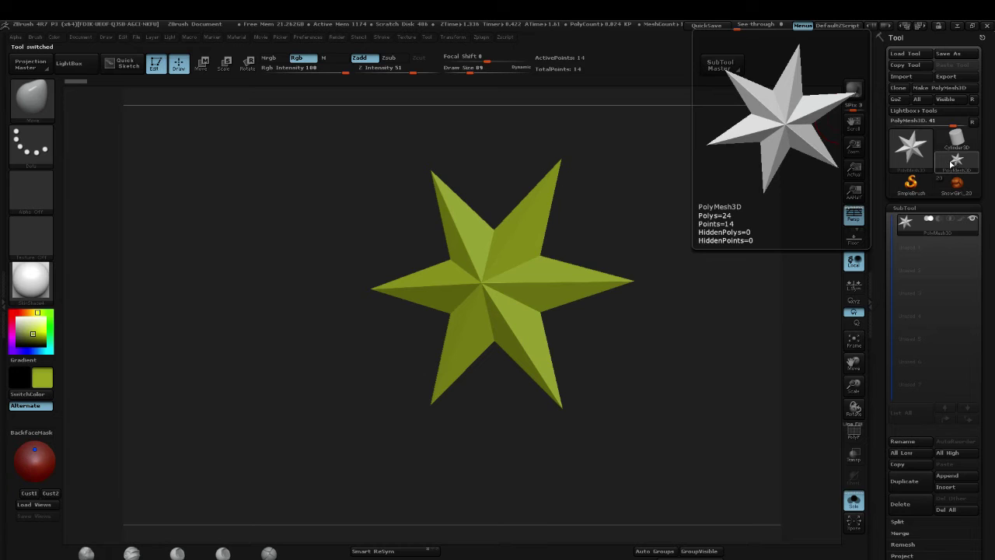
{"action": "left_click", "coordinate": [956, 183]}
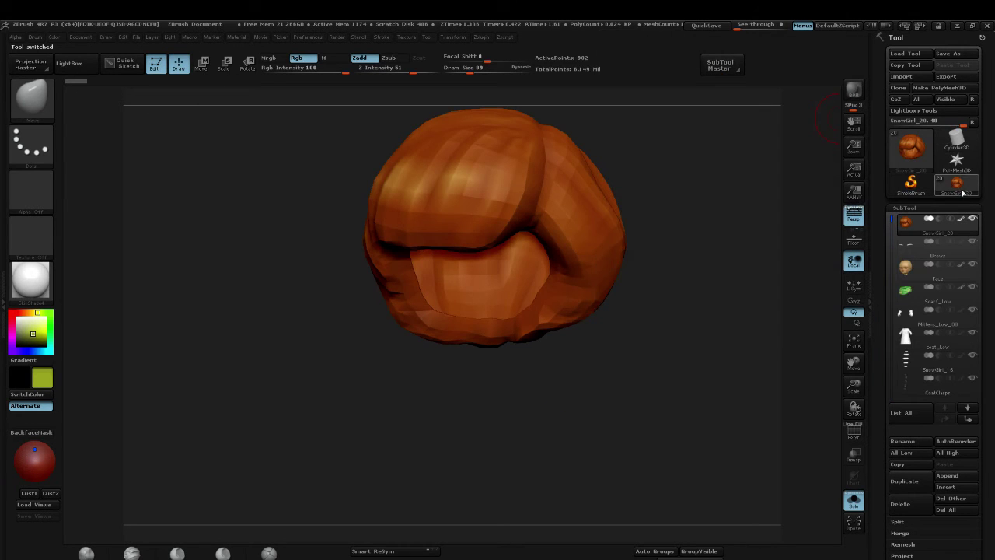
{"action": "scroll", "coordinate": [941, 311], "scroll_direction": "down", "scroll_amount": 10}
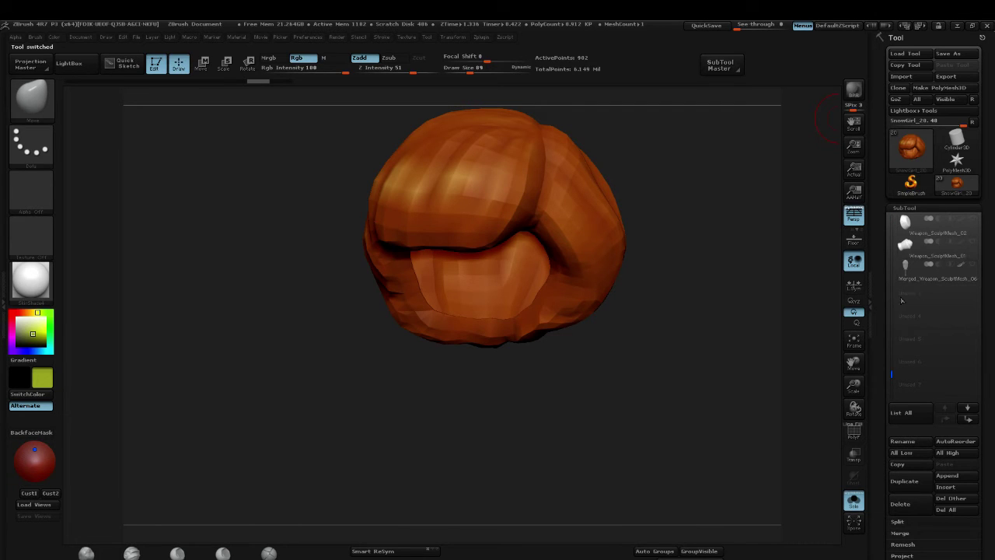
{"action": "left_click_drag", "start_coordinate": [892, 374], "coordinate": [892, 220]}
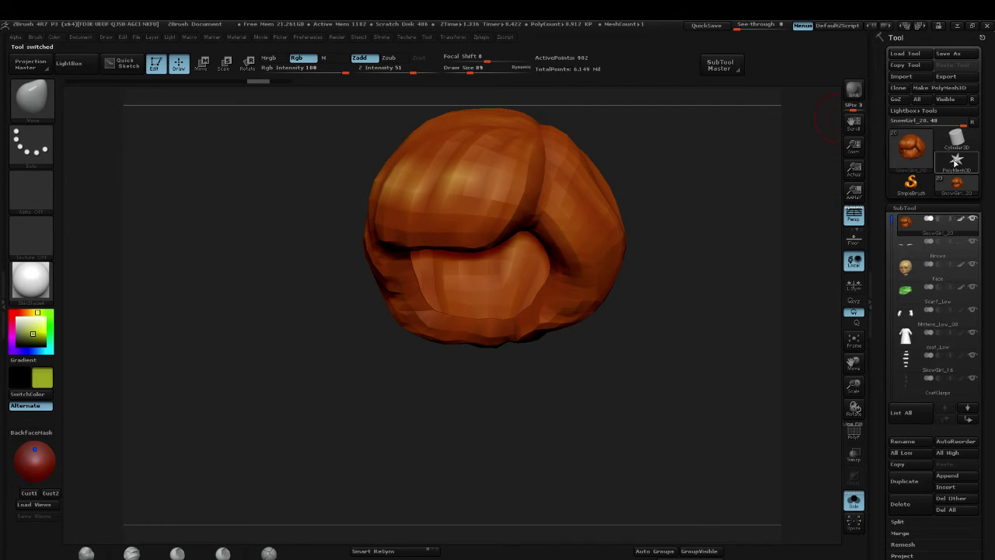
Step: Switch to the PolyMesh3D star and replace it with the Sphere3D primitive as the active tool
{"action": "left_click", "coordinate": [956, 160]}
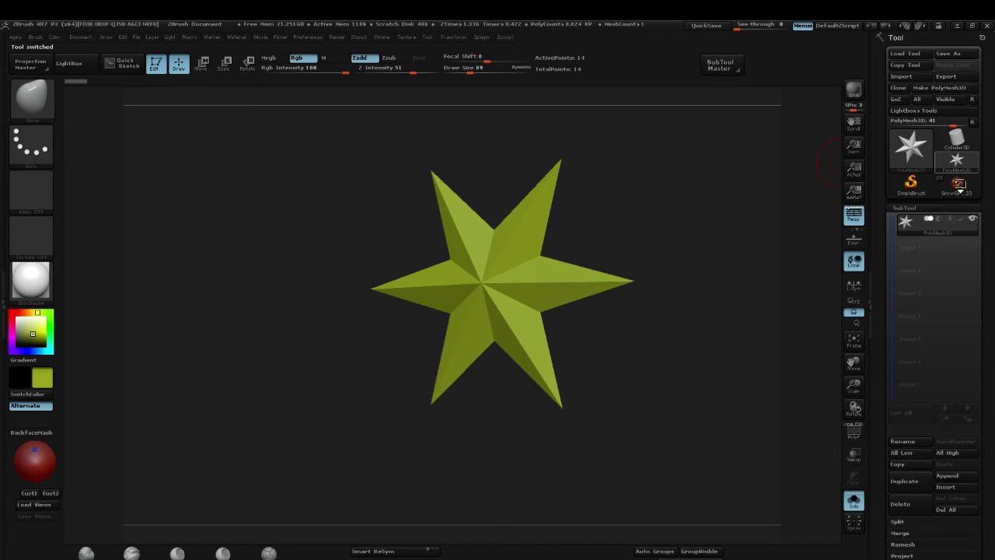
{"action": "left_click", "coordinate": [960, 164]}
{"action": "left_click", "coordinate": [960, 163]}
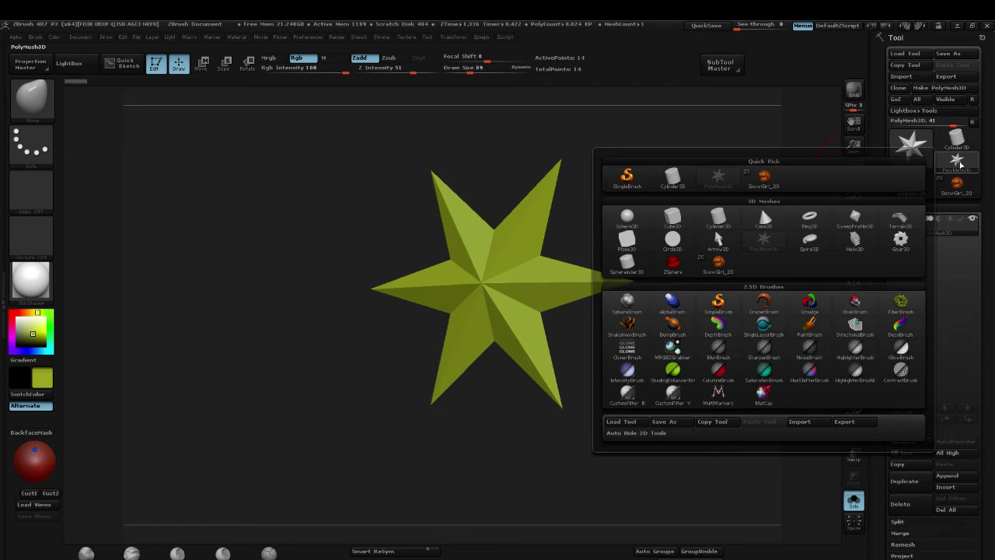
{"action": "left_click", "coordinate": [627, 217]}
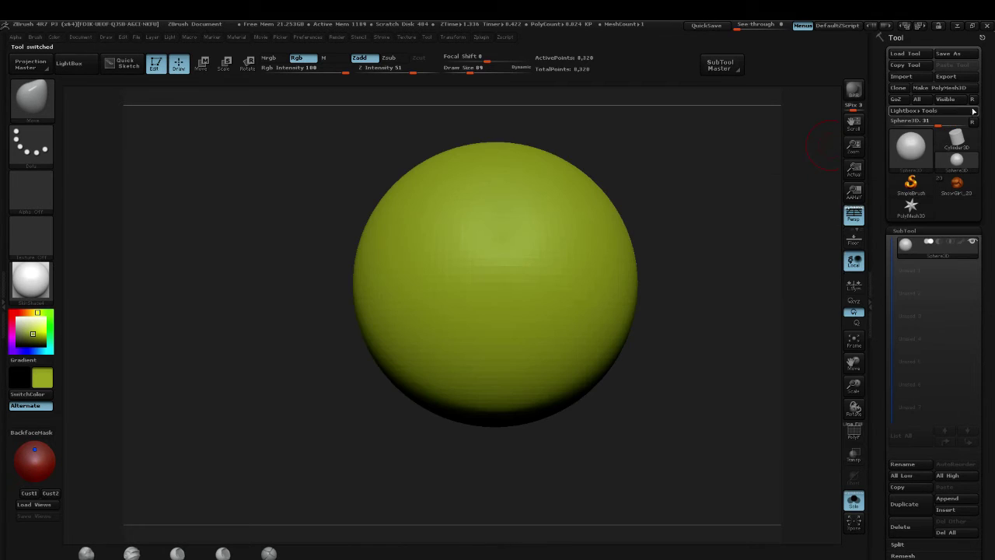
Step: Import head_demo.obj from the Art 484 zbrush obj folder, splitting nonstandard polygons into quads and triangles
{"action": "left_click", "coordinate": [906, 77]}
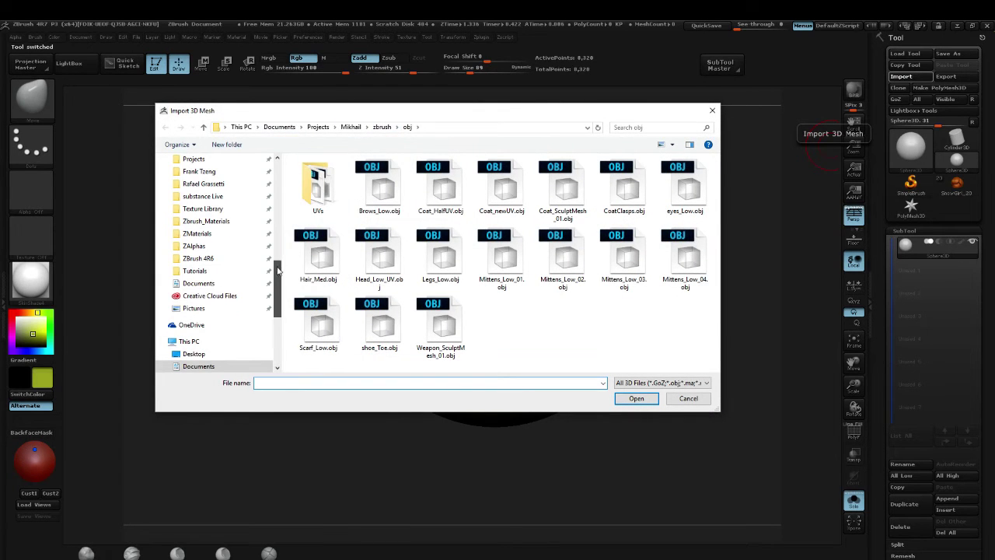
{"action": "left_click_drag", "start_coordinate": [278, 290], "coordinate": [274, 162]}
{"action": "left_click", "coordinate": [192, 250]}
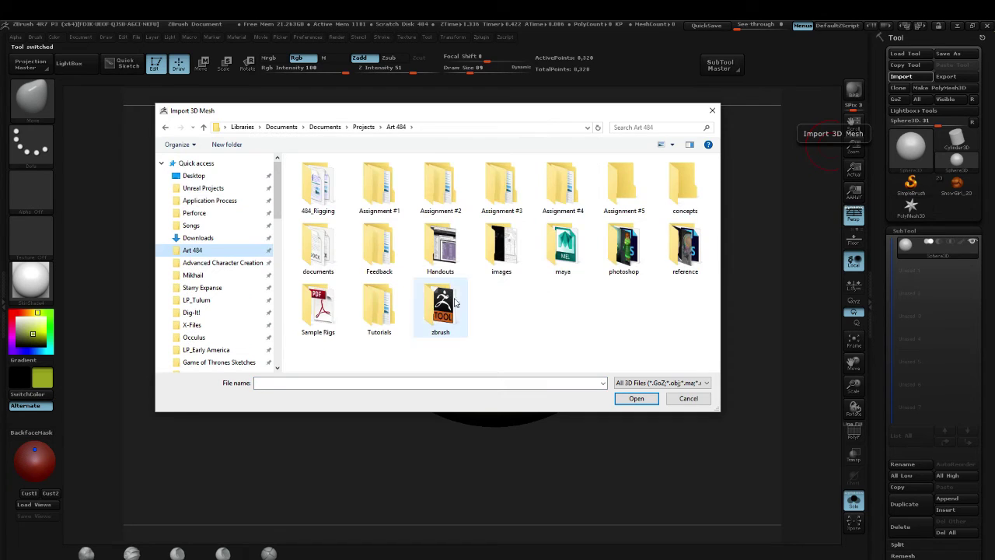
{"action": "double_click", "coordinate": [445, 309]}
{"action": "double_click", "coordinate": [318, 184]}
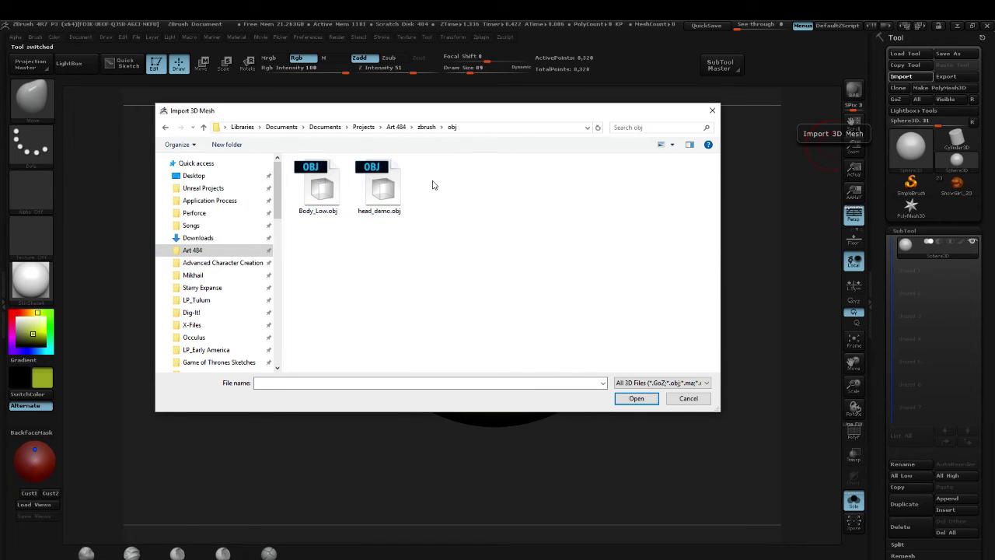
{"action": "left_click", "coordinate": [381, 198]}
{"action": "double_click", "coordinate": [381, 197]}
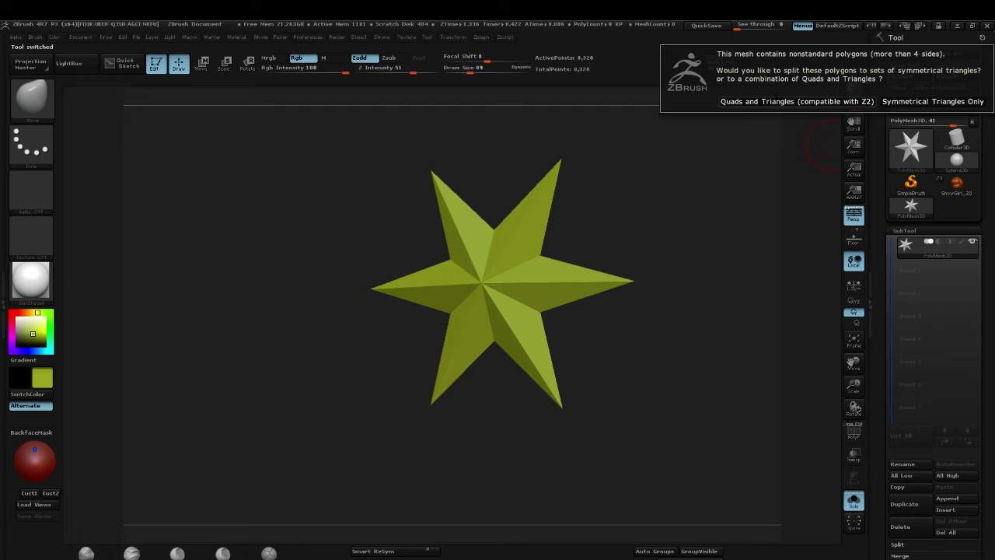
{"action": "left_click", "coordinate": [727, 102]}
Step: Turn on the polyframe display and inspect the imported head's topology from several sides
{"action": "mouse_move", "coordinate": [694, 144]}
{"action": "left_mouse_down"}
{"action": "mouse_move", "coordinate": [722, 156]}
{"action": "mouse_move", "coordinate": [599, 151]}
{"action": "mouse_move", "coordinate": [744, 178]}
{"action": "left_mouse_up"}
{"action": "key", "text": "shift+f"}
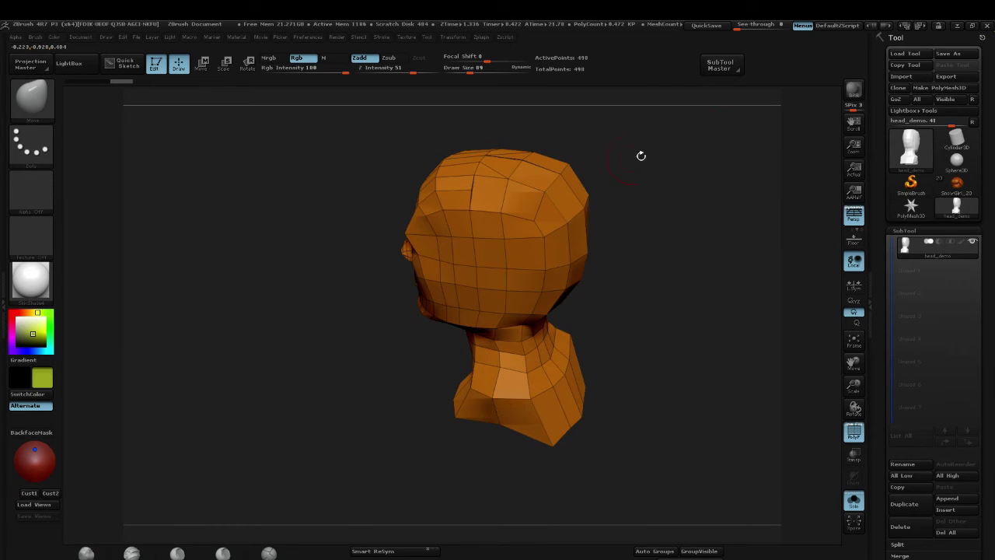
{"action": "left_click_drag", "start_coordinate": [639, 155], "coordinate": [661, 159]}
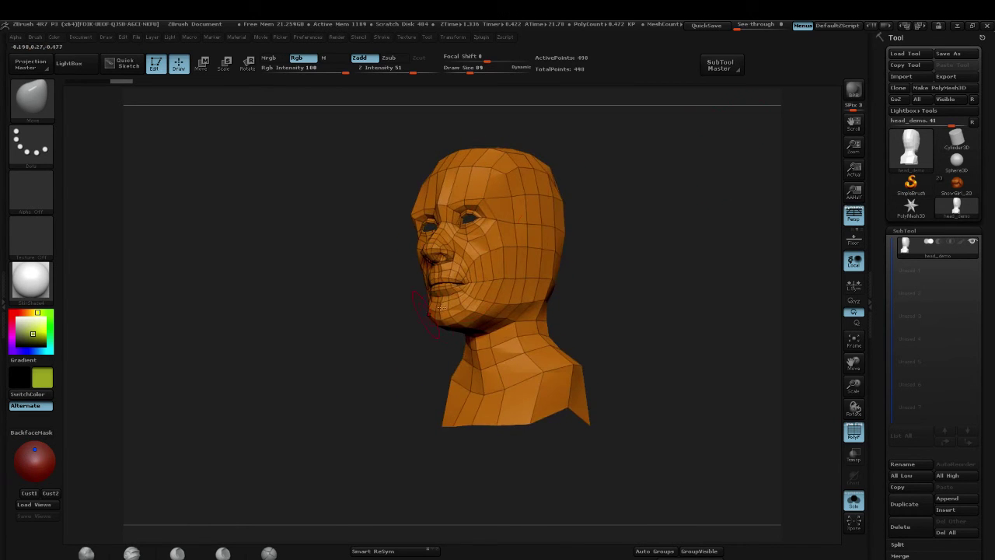
Step: Switch between the SnowGirl_20 and head_demo tools, ending on SnowGirl_20 at the end of its subtool list
{"action": "left_click", "coordinate": [961, 185]}
{"action": "left_click", "coordinate": [957, 207]}
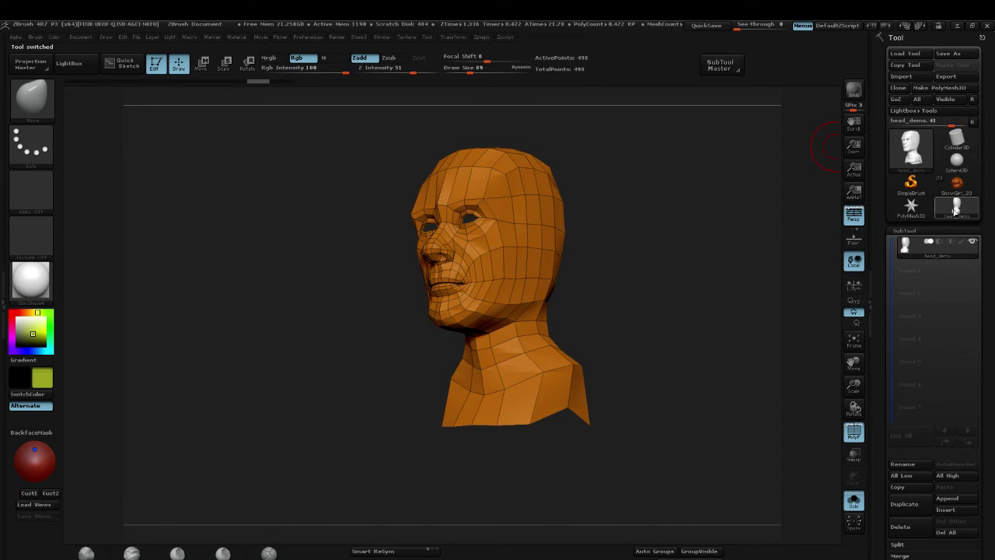
{"action": "mouse_move", "coordinate": [958, 207]}
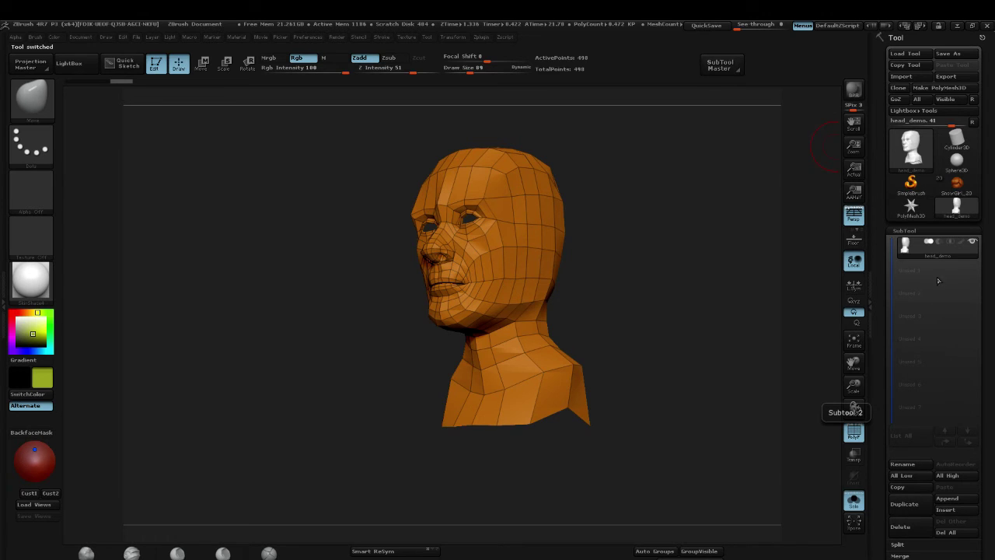
{"action": "left_click", "coordinate": [957, 184]}
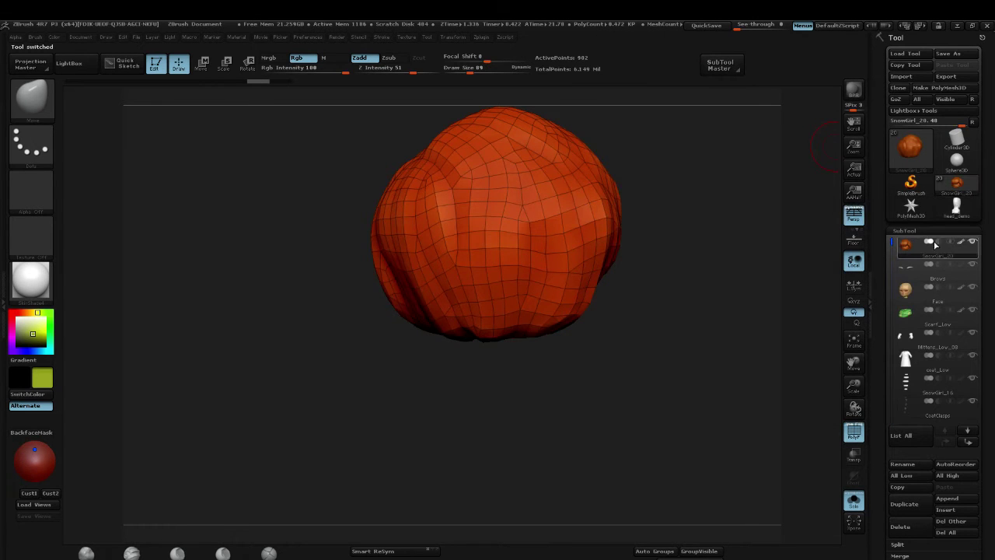
{"action": "mouse_move", "coordinate": [964, 185]}
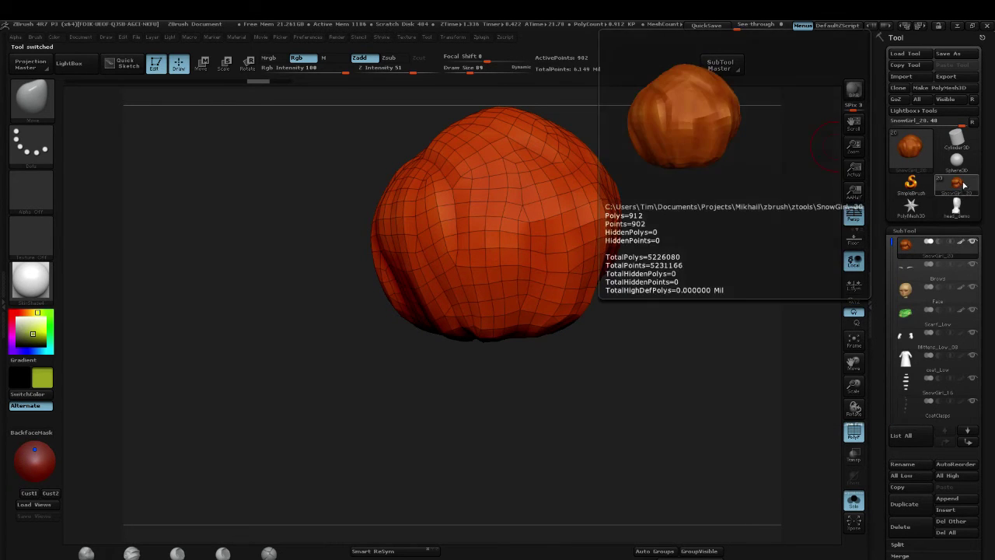
{"action": "left_click_drag", "start_coordinate": [891, 240], "coordinate": [891, 384]}
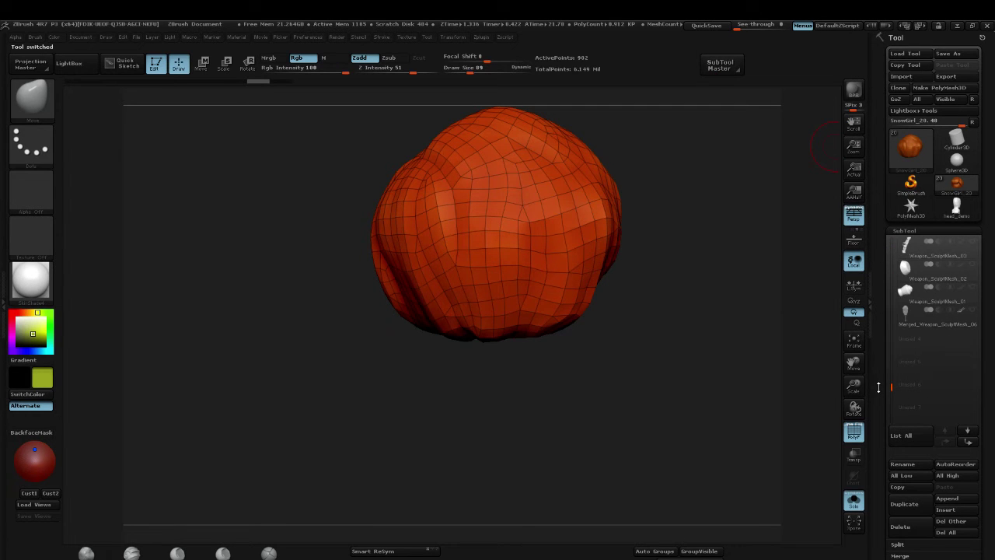
{"action": "left_click_drag", "start_coordinate": [765, 331], "coordinate": [920, 215]}
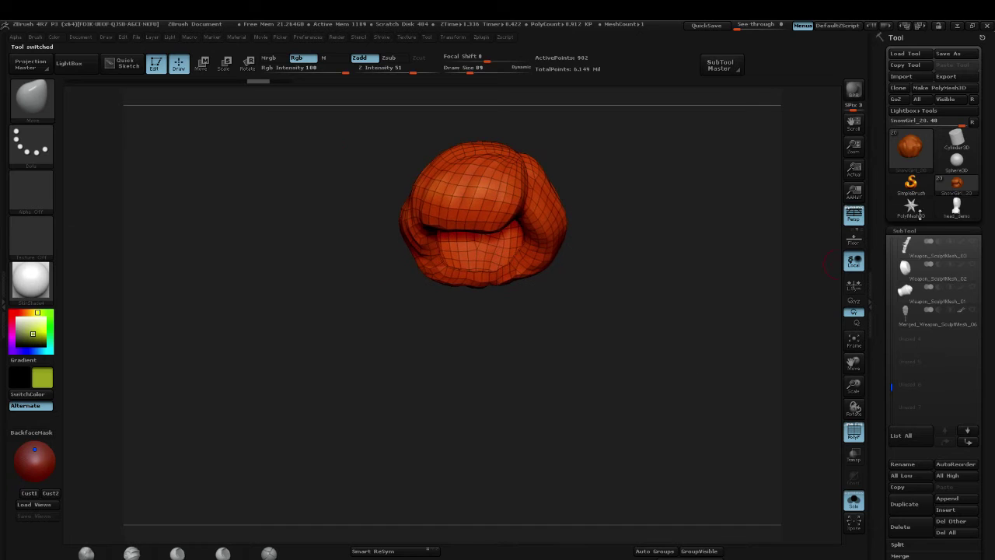
Step: Append the head_demo mesh to SnowGirl_20 as a new subtool
{"action": "left_click", "coordinate": [958, 503]}
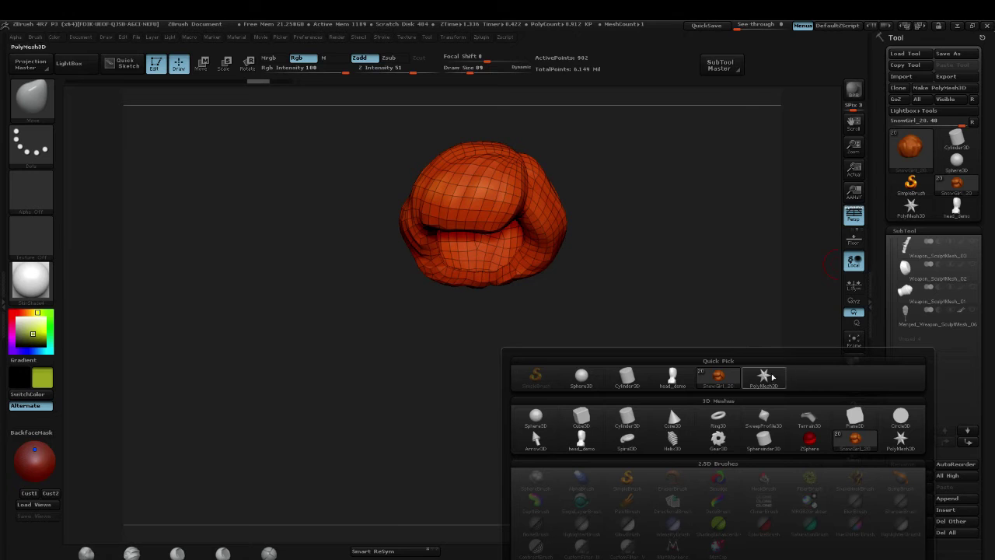
{"action": "mouse_move", "coordinate": [672, 381]}
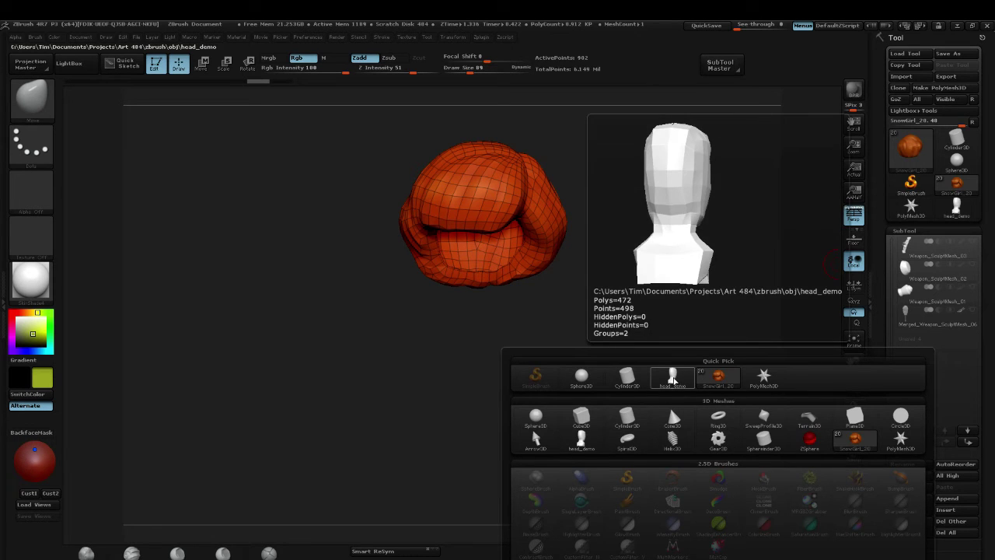
{"action": "left_click", "coordinate": [673, 378]}
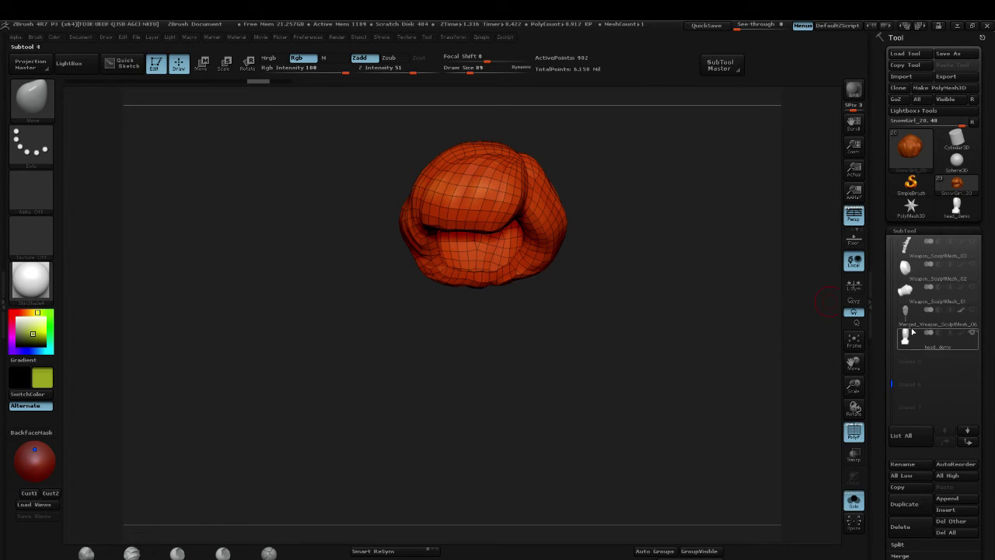
Step: Select the head_demo subtool and turn off Solo mode to view it together with the whole character
{"action": "left_click", "coordinate": [937, 339]}
{"action": "left_click_drag", "start_coordinate": [731, 365], "coordinate": [395, 235], "text": "alt"}
{"action": "left_click", "coordinate": [853, 500]}
{"action": "mouse_move", "coordinate": [679, 304]}
{"action": "left_mouse_down", "text": "alt"}
{"action": "mouse_move", "coordinate": [596, 311]}
{"action": "mouse_move", "coordinate": [684, 297]}
{"action": "left_mouse_up", "text": "alt"}
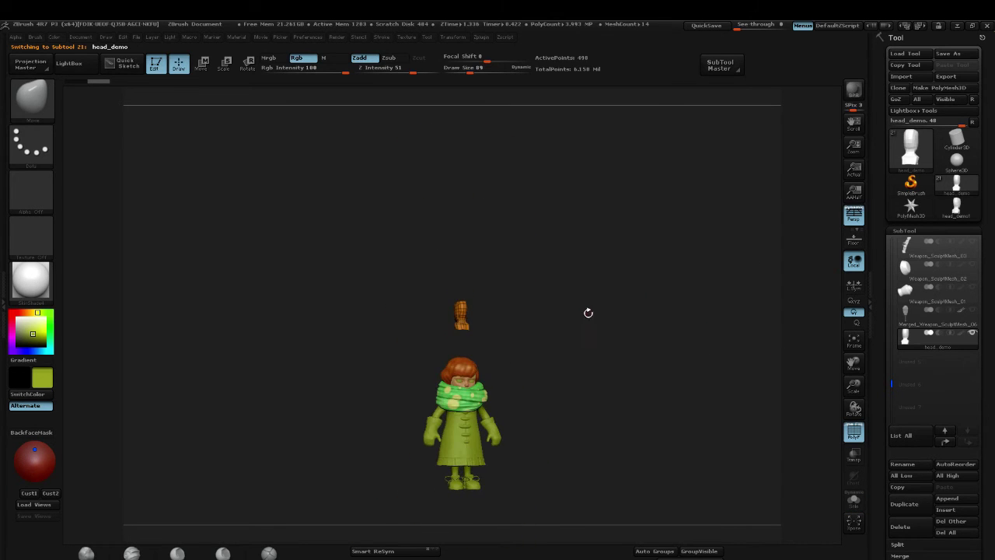
{"action": "left_click_drag", "start_coordinate": [598, 319], "coordinate": [632, 251], "text": "alt"}
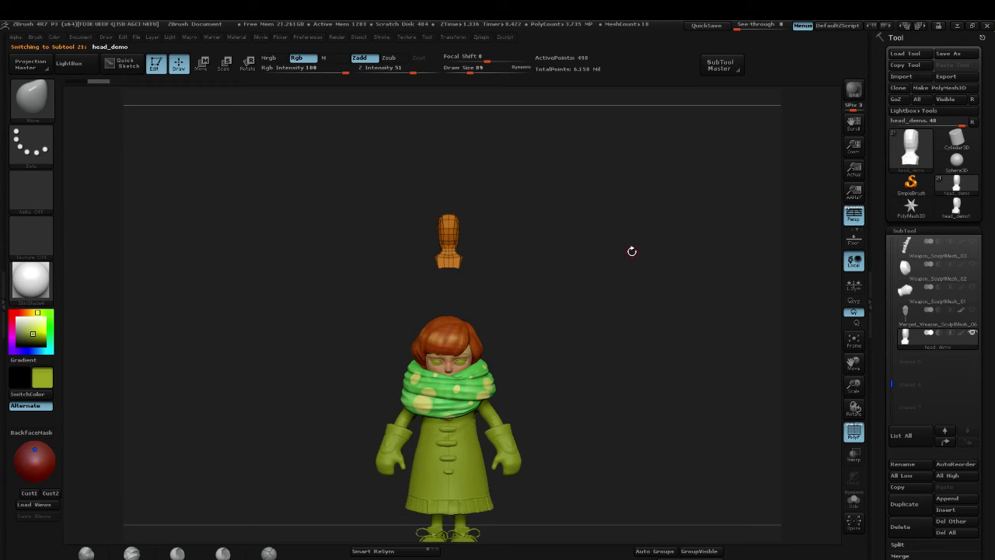
Step: Try the Move and Scale transpose modes on head_demo and expand the Deformation settings
{"action": "left_click_drag", "start_coordinate": [892, 384], "coordinate": [886, 405]}
{"action": "left_click_drag", "start_coordinate": [980, 434], "coordinate": [980, 235]}
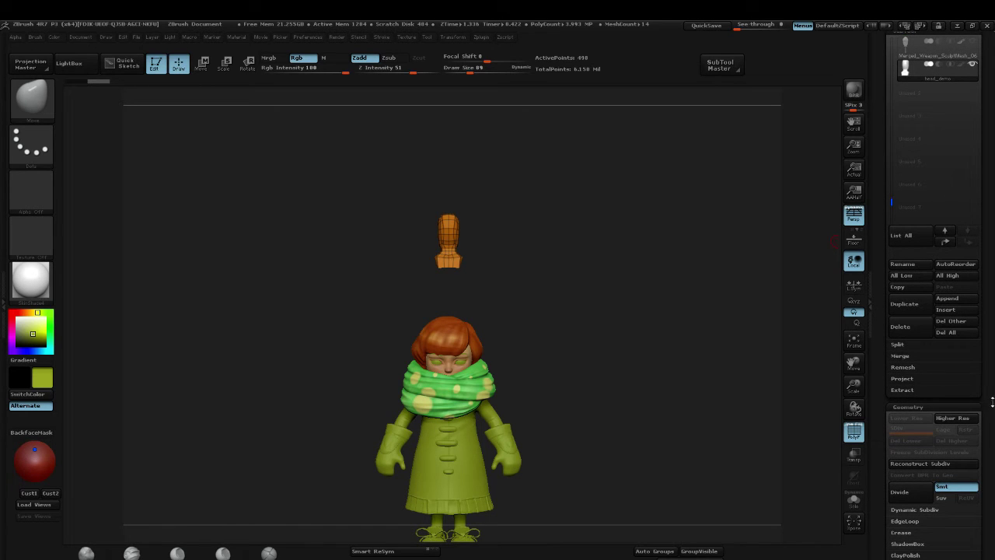
{"action": "left_click_drag", "start_coordinate": [986, 407], "coordinate": [985, 342]}
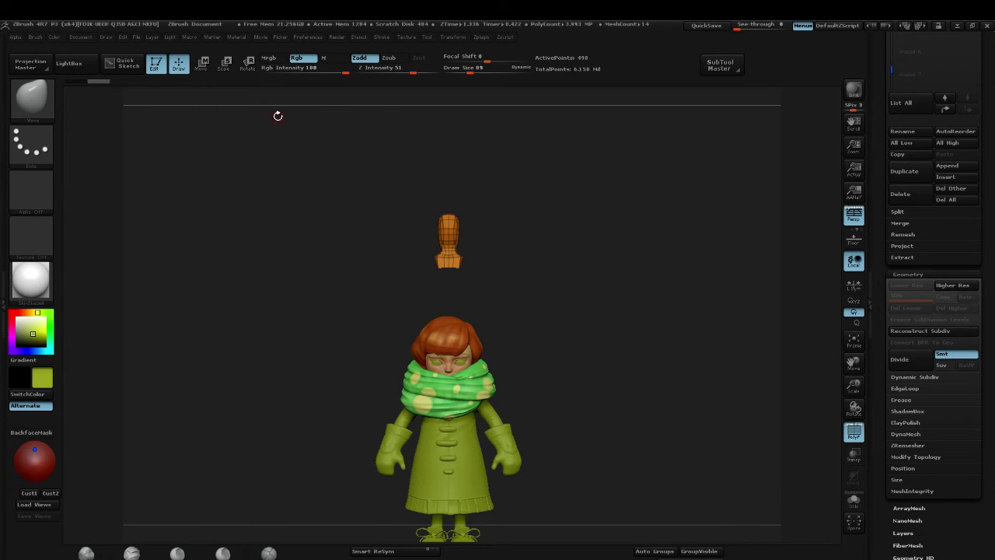
{"action": "key", "text": "w"}
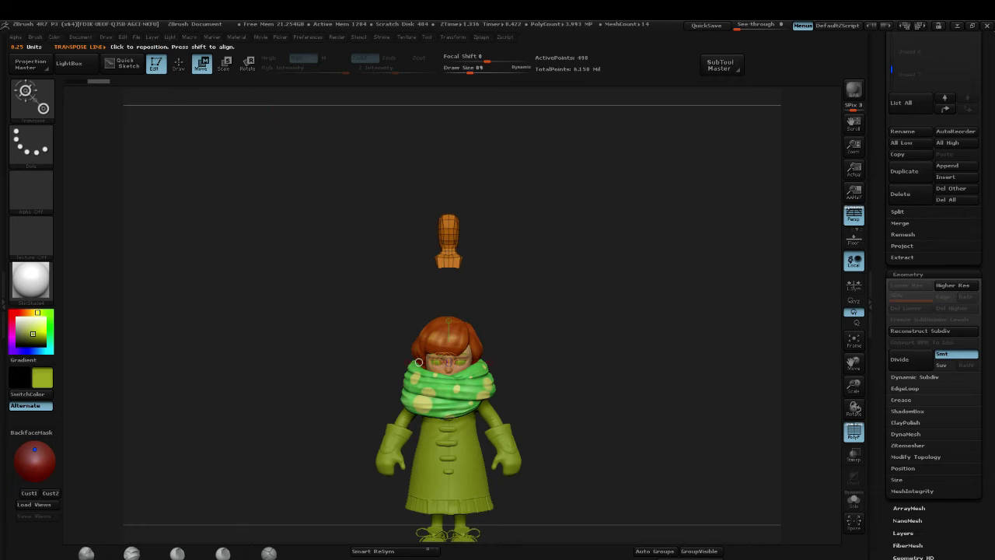
{"action": "key", "text": "e"}
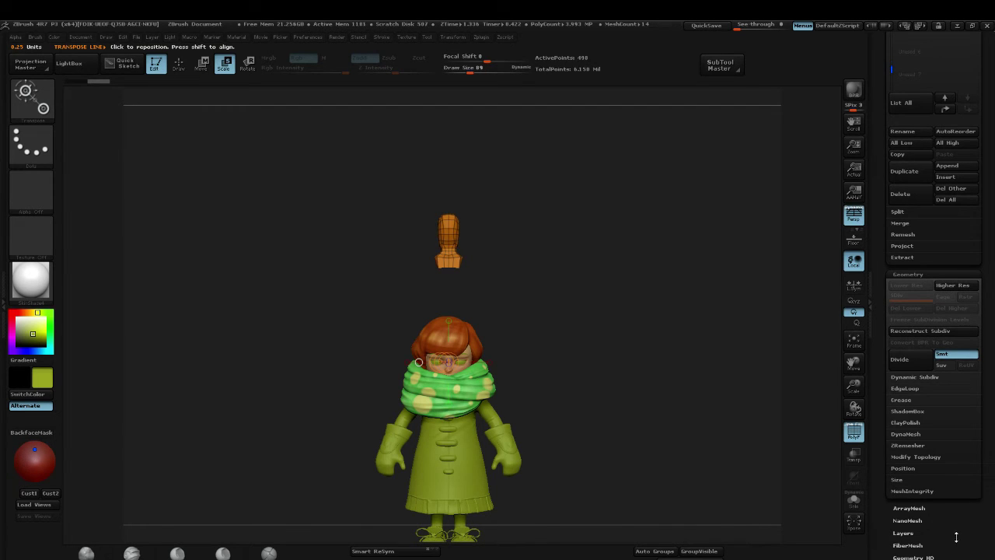
{"action": "scroll", "coordinate": [956, 536], "scroll_direction": "down", "scroll_amount": 2}
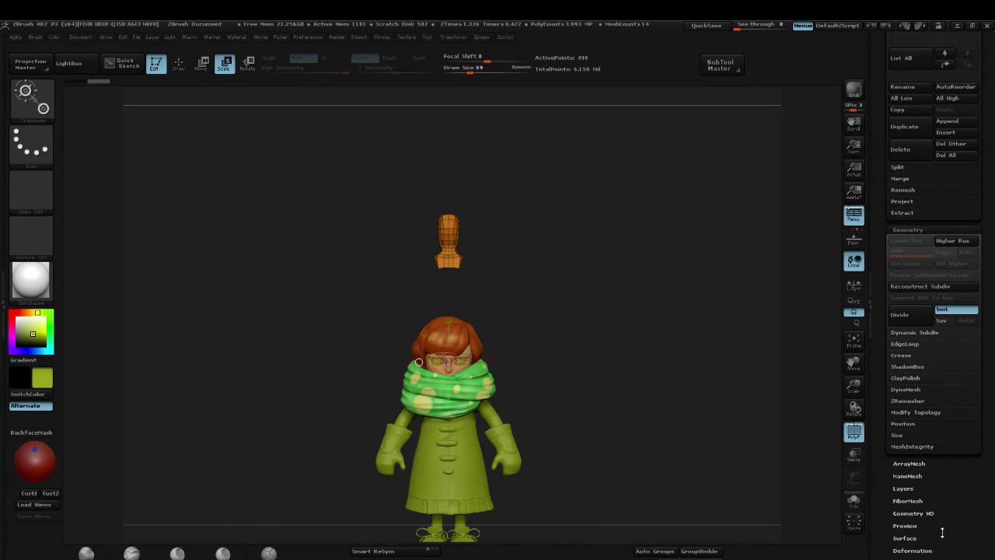
{"action": "left_click", "coordinate": [912, 549]}
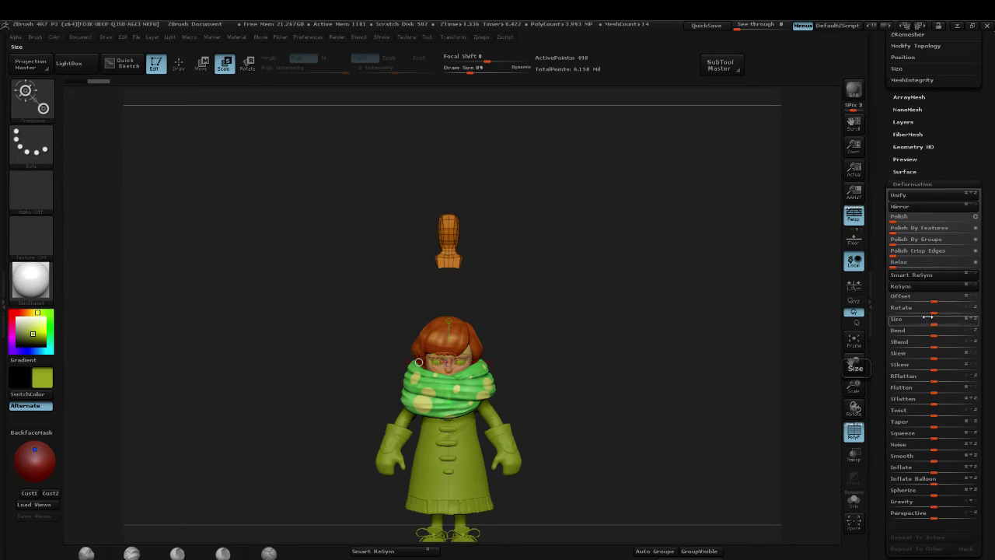
Step: Switch to Maya and look at the translate, rotate and scale values of Head_Triangulated_Clean
{"action": "mouse_move", "coordinate": [582, 204]}
{"action": "left_mouse_down"}
{"action": "mouse_move", "coordinate": [544, 205]}
{"action": "mouse_move", "coordinate": [583, 206]}
{"action": "left_mouse_up"}
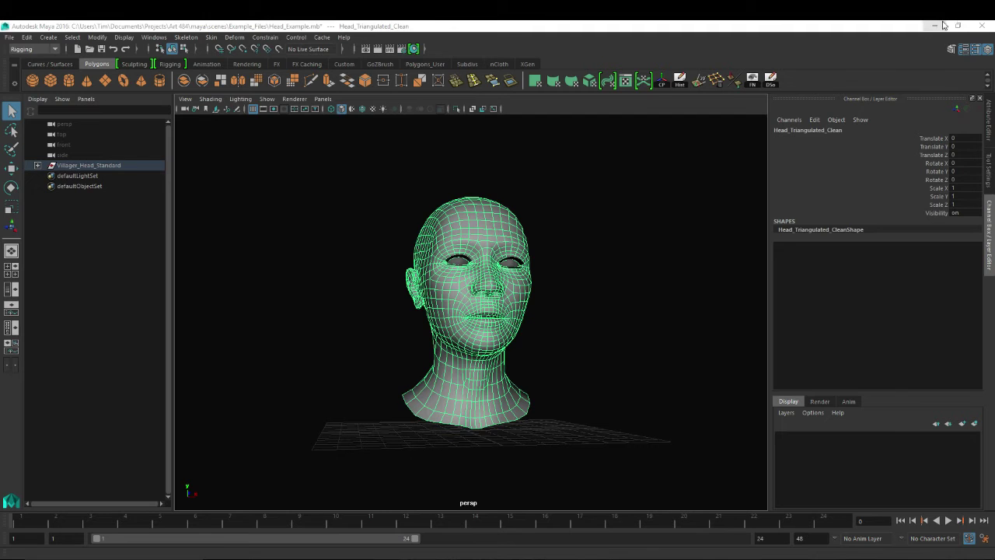
{"action": "left_click", "coordinate": [967, 147]}
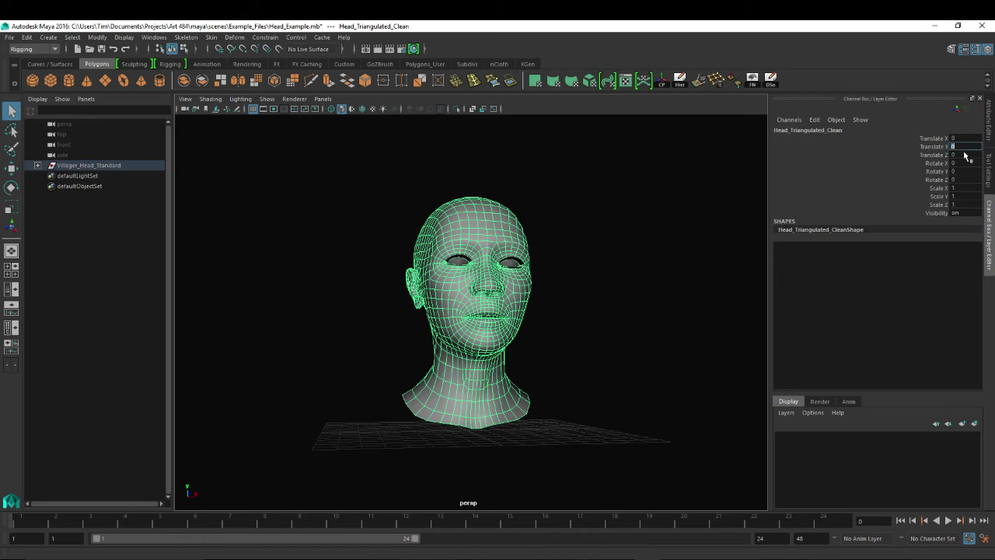
{"action": "key", "text": "shift+Tab"}
{"action": "key", "text": "shift+Tab"}
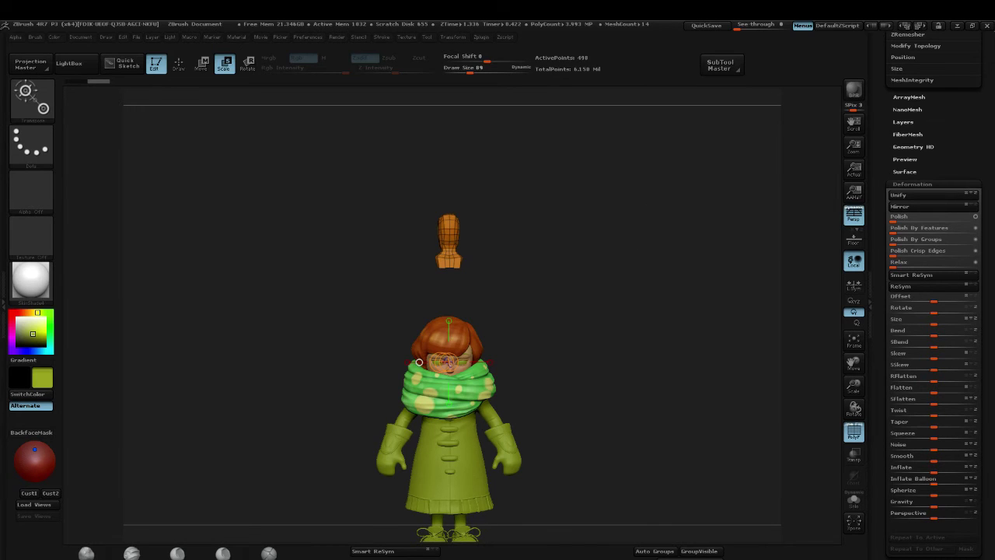
Step: Return to ZBrush and lay a horizontal transpose line about 4.29 units long from the base of head_demo out to the side
{"action": "left_click_drag", "start_coordinate": [947, 181], "coordinate": [945, 172]}
{"action": "left_click_drag", "start_coordinate": [960, 137], "coordinate": [957, 150]}
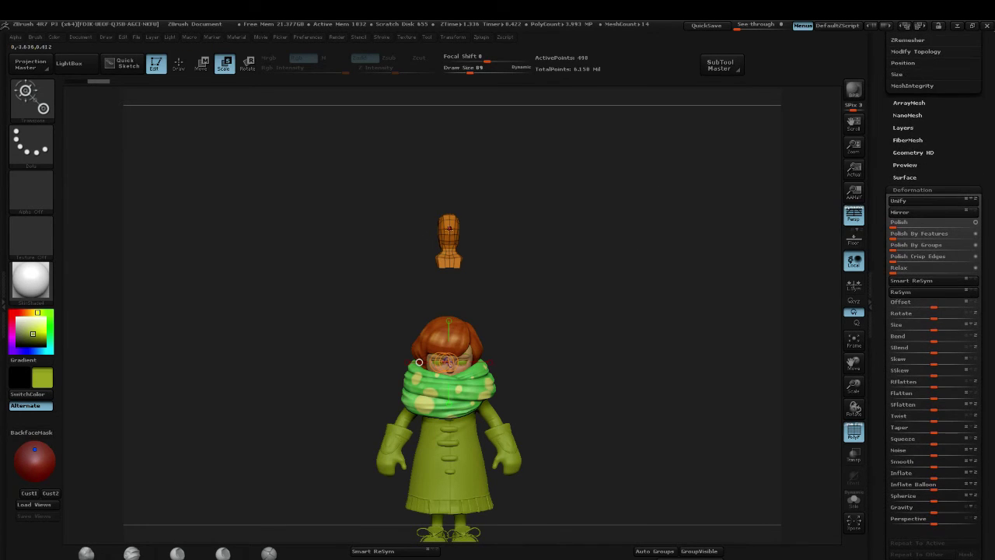
{"action": "left_click_drag", "start_coordinate": [450, 228], "coordinate": [476, 232]}
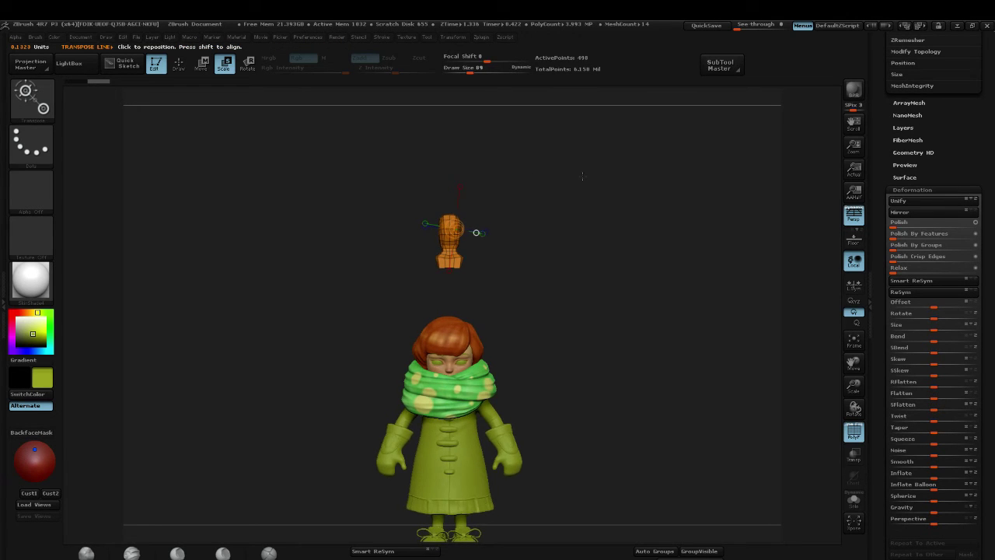
{"action": "left_click_drag", "start_coordinate": [597, 175], "coordinate": [631, 166], "text": "alt"}
{"action": "left_click_drag", "start_coordinate": [553, 163], "coordinate": [565, 181], "text": "alt"}
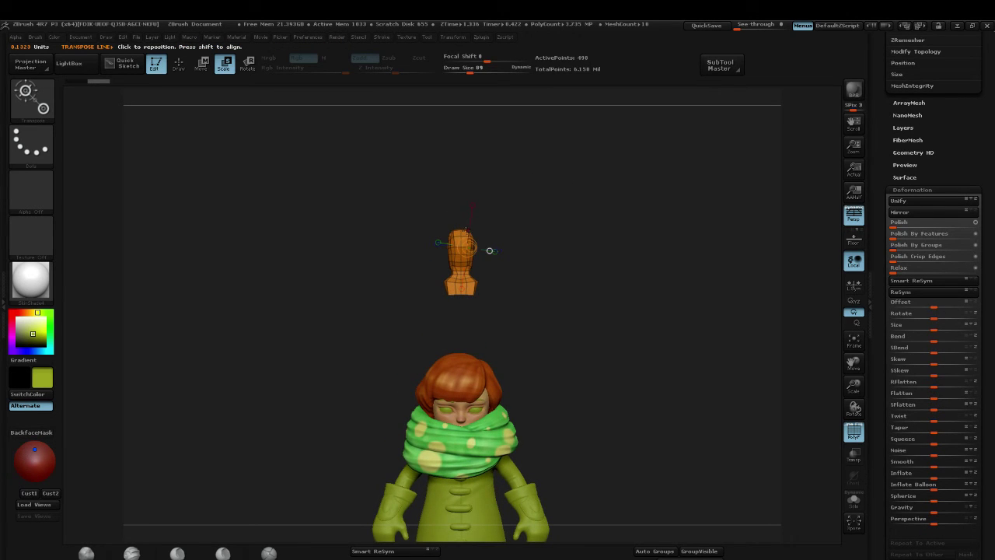
{"action": "left_click_drag", "start_coordinate": [460, 272], "coordinate": [598, 197]}
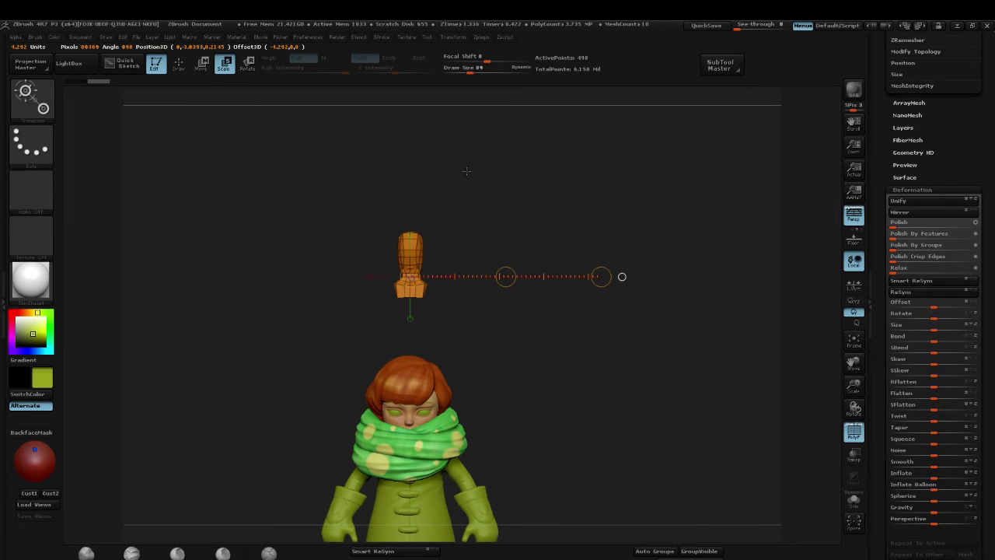
Step: Switch to Rotate mode and try out the transpose line's end and middle handles on head_demo
{"action": "key", "text": "r"}
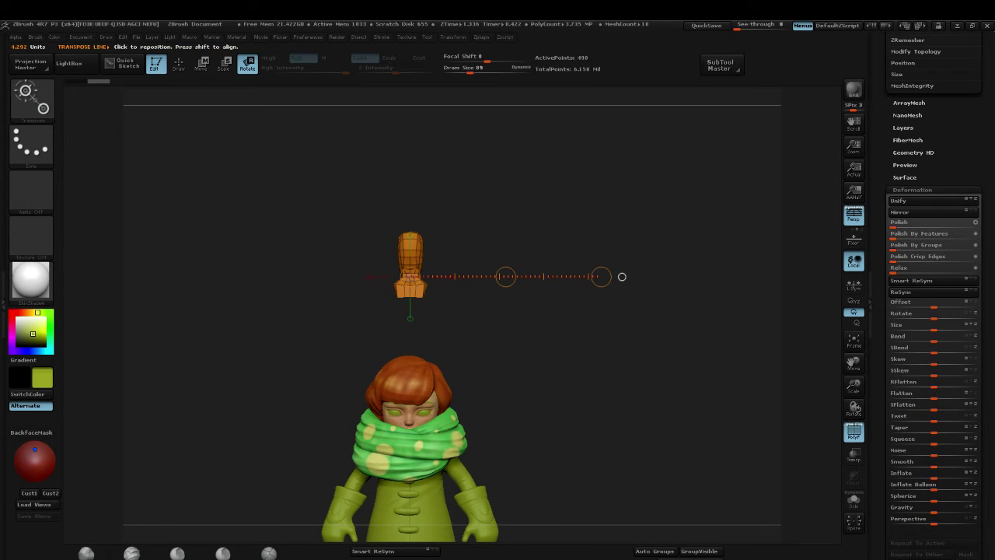
{"action": "left_click_drag", "start_coordinate": [601, 277], "coordinate": [676, 272]}
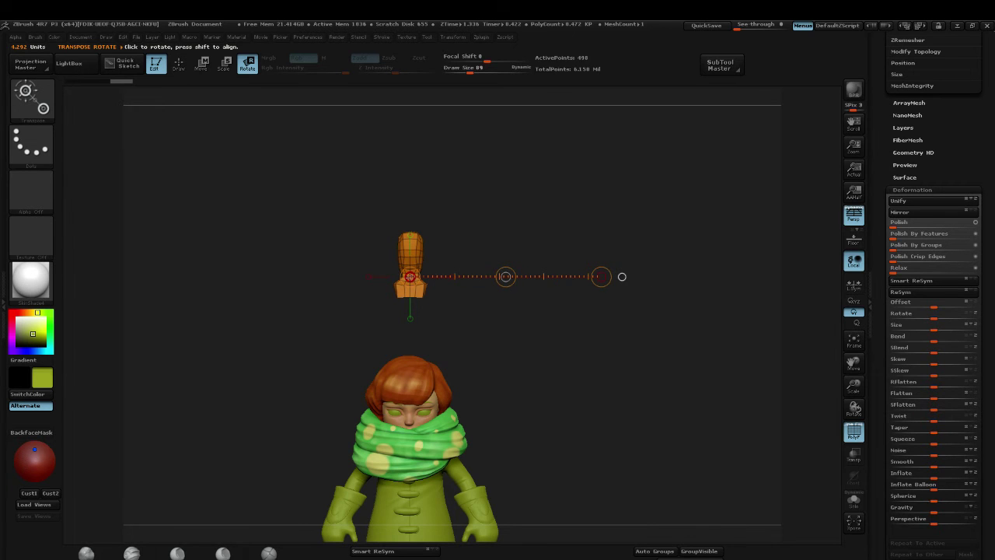
{"action": "left_click_drag", "start_coordinate": [410, 279], "coordinate": [390, 276]}
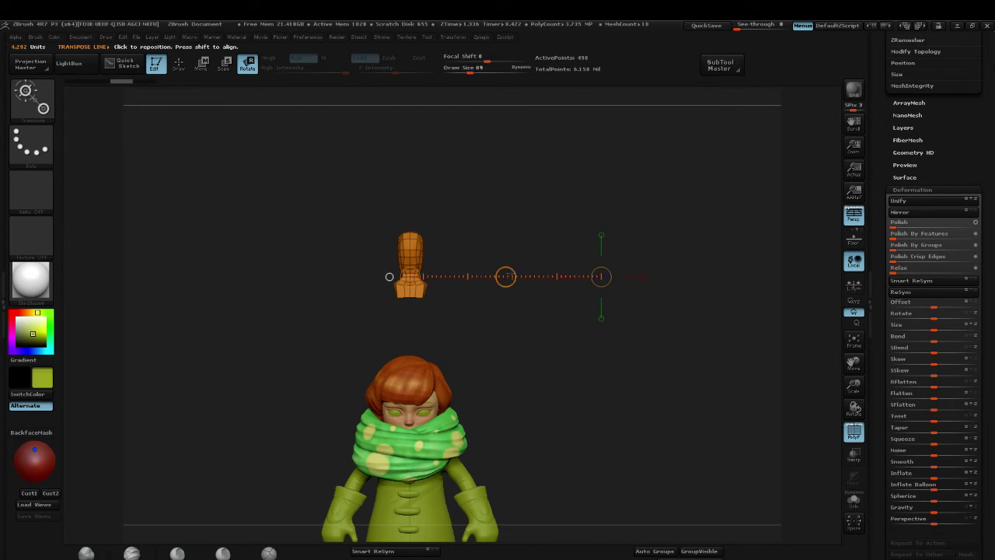
{"action": "left_click_drag", "start_coordinate": [506, 276], "coordinate": [856, 157]}
{"action": "left_click_drag", "start_coordinate": [261, 333], "coordinate": [783, 177]}
Step: Reposition the transpose line at the upper part of head_demo and scale the mesh up uniformly in Scale mode
{"action": "key", "text": "e"}
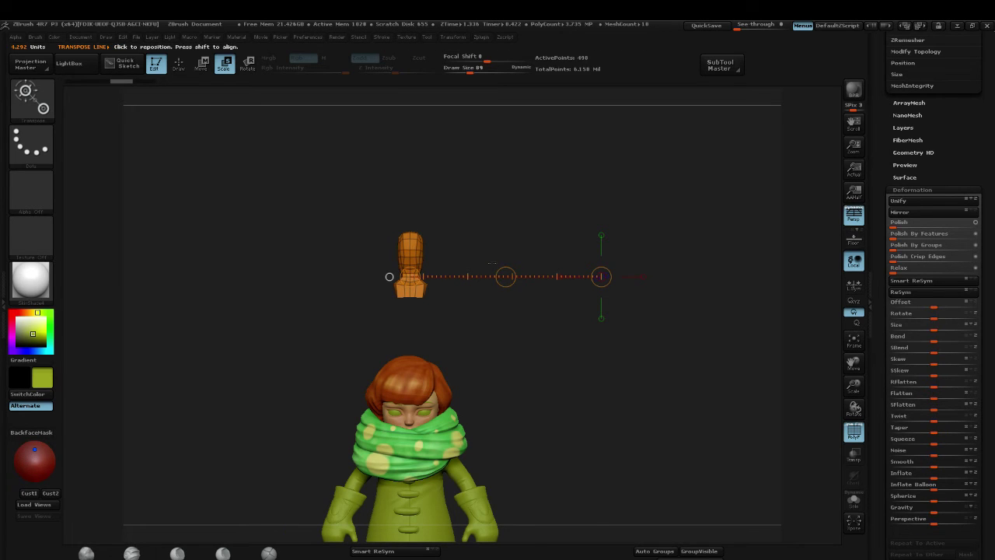
{"action": "left_click_drag", "start_coordinate": [419, 273], "coordinate": [389, 276]}
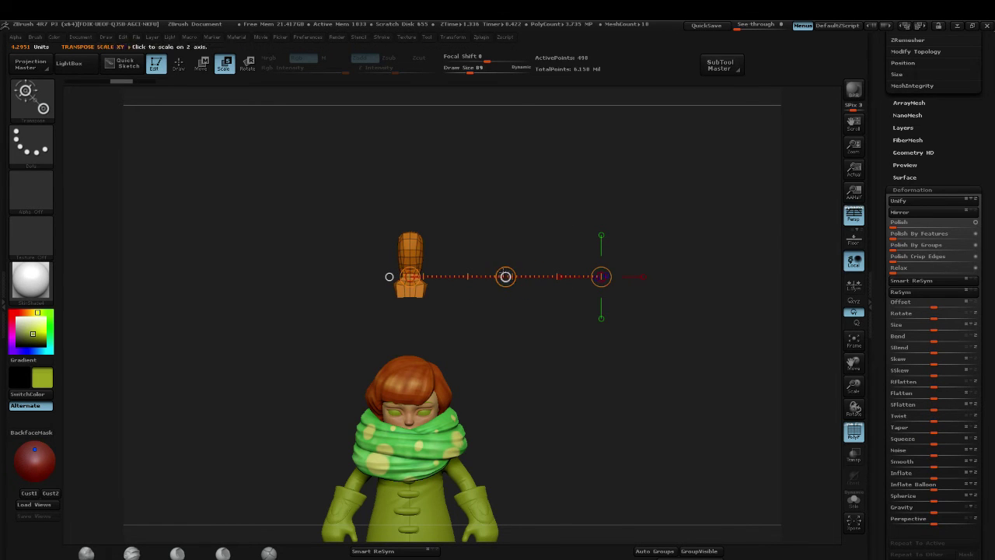
{"action": "left_click_drag", "start_coordinate": [505, 276], "coordinate": [507, 238]}
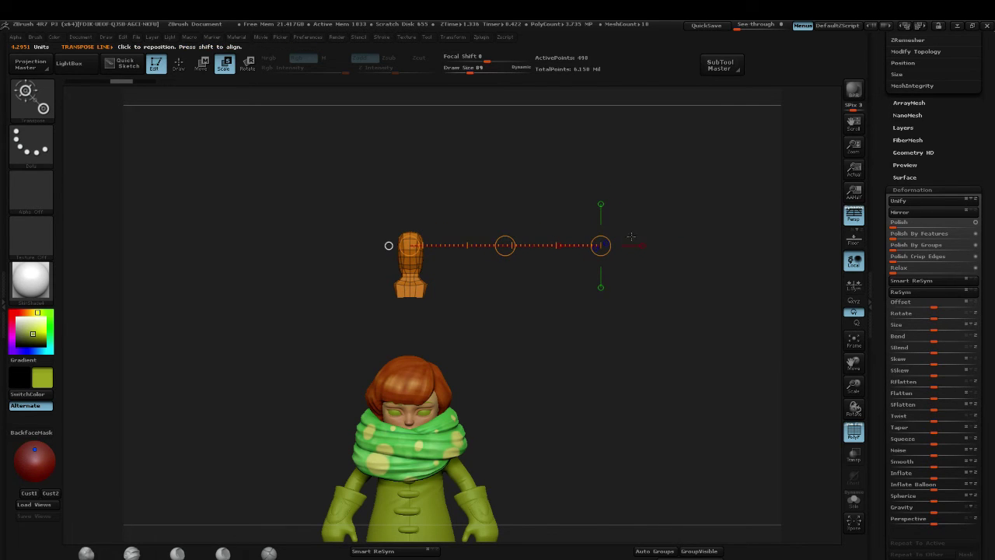
{"action": "mouse_move", "coordinate": [600, 245]}
{"action": "left_mouse_down"}
{"action": "mouse_move", "coordinate": [588, 311]}
{"action": "mouse_move", "coordinate": [596, 246]}
{"action": "left_mouse_up"}
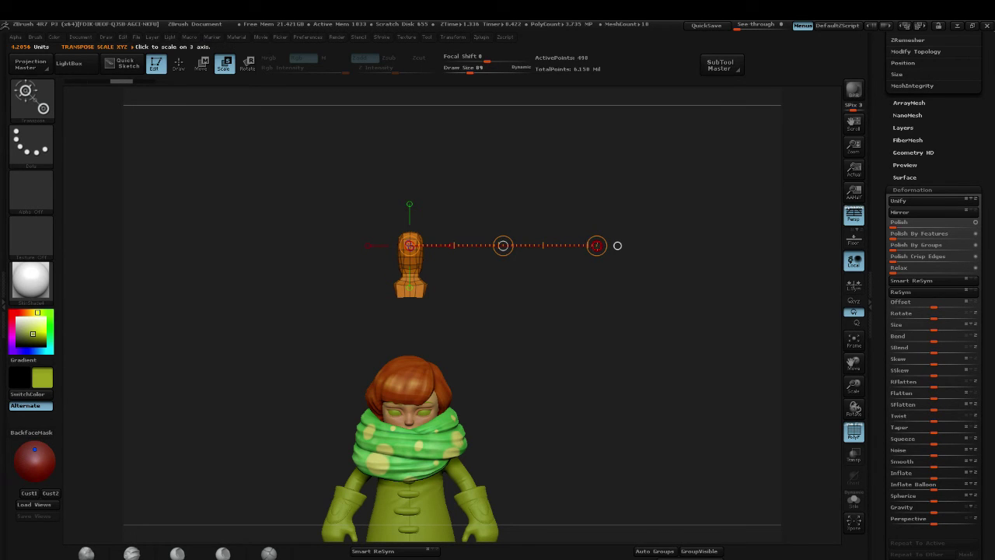
{"action": "left_click_drag", "start_coordinate": [596, 246], "coordinate": [863, 217]}
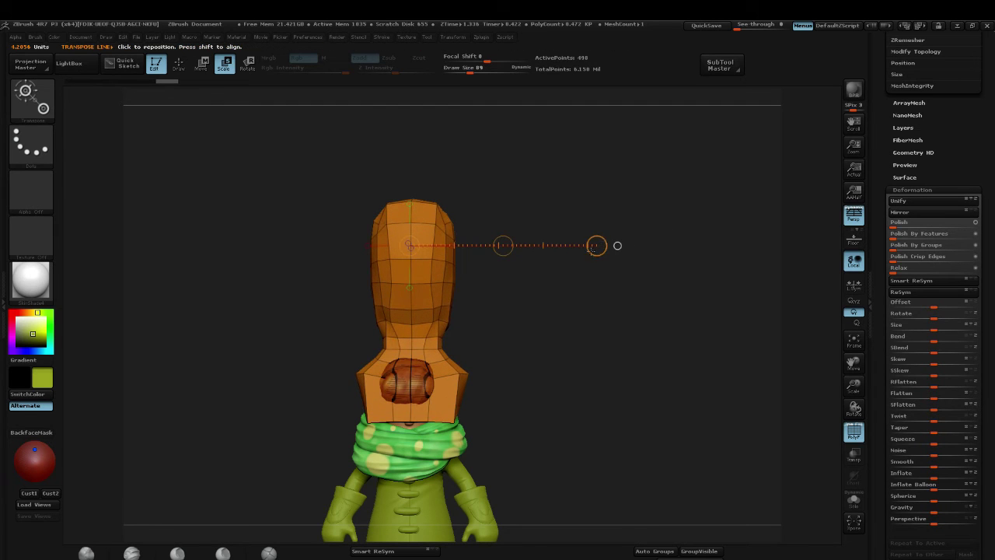
Step: Try scaling head_demo further with the transpose line and undo back to the moderate enlargement
{"action": "left_click_drag", "start_coordinate": [596, 246], "coordinate": [710, 201]}
{"action": "key", "text": "ctrl+z"}
{"action": "key", "text": "ctrl+z"}
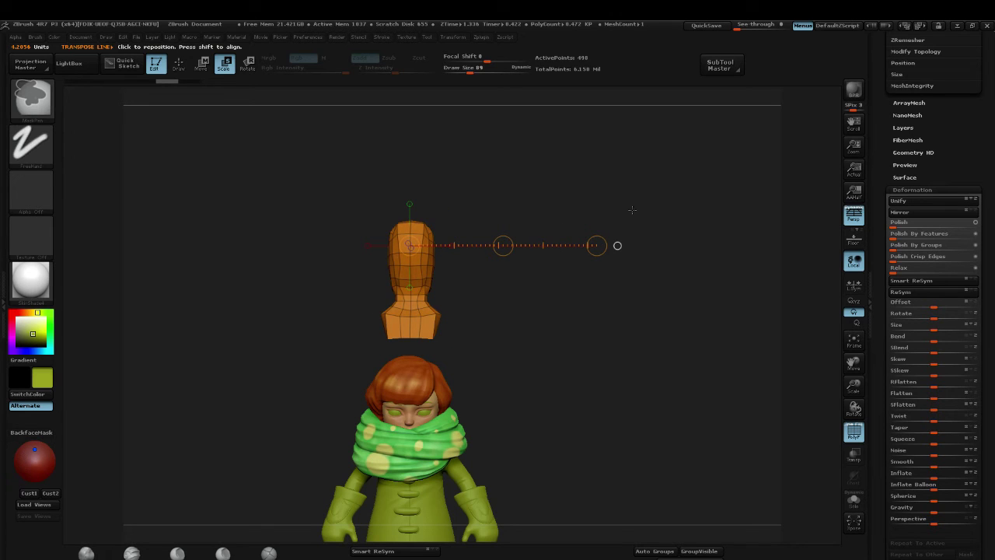
{"action": "key", "text": "ctrl+z"}
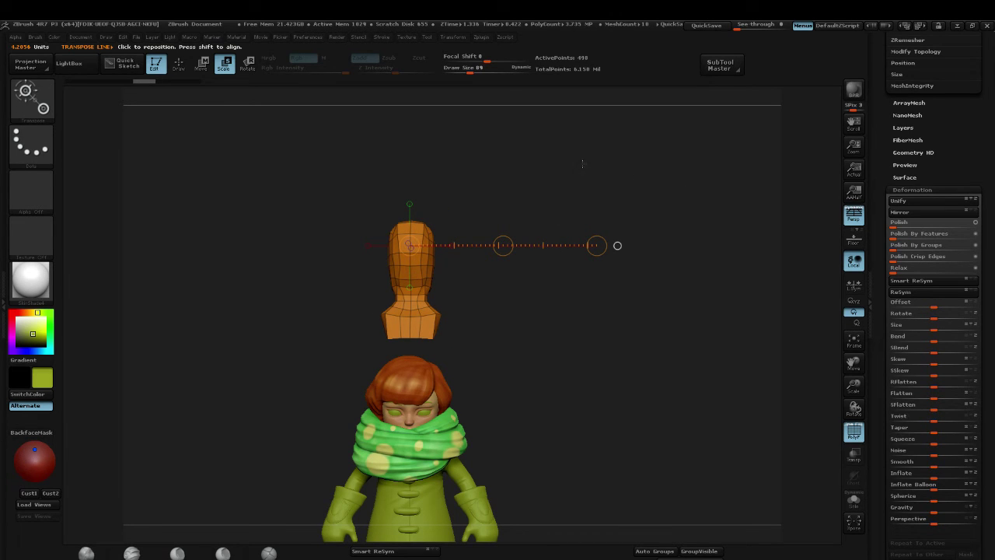
Step: Activate Rotate mode, view the model from directly above and turn off perspective
{"action": "key", "text": "r"}
{"action": "left_click_drag", "start_coordinate": [582, 164], "coordinate": [672, 297]}
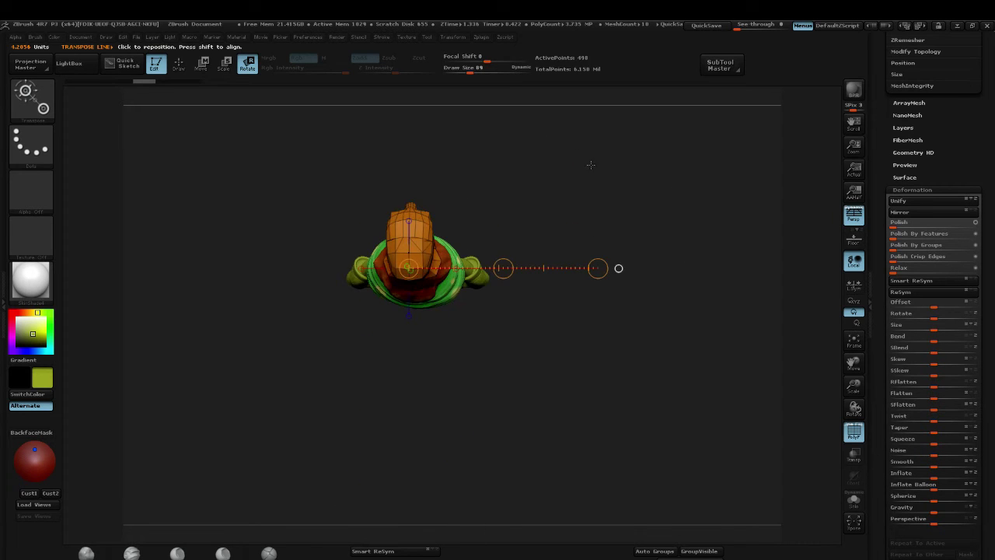
{"action": "left_click_drag", "start_coordinate": [591, 164], "coordinate": [653, 216], "text": "alt"}
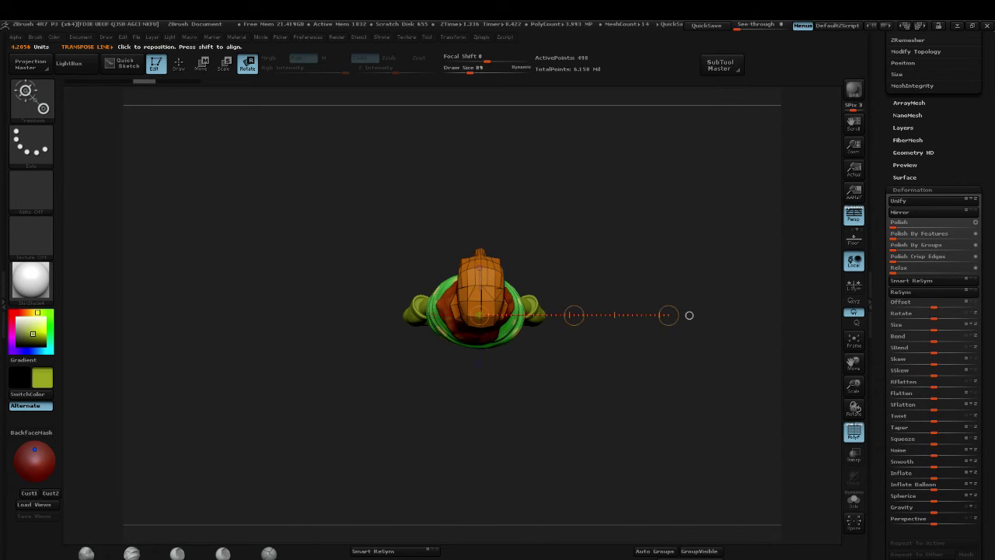
{"action": "key", "text": "p"}
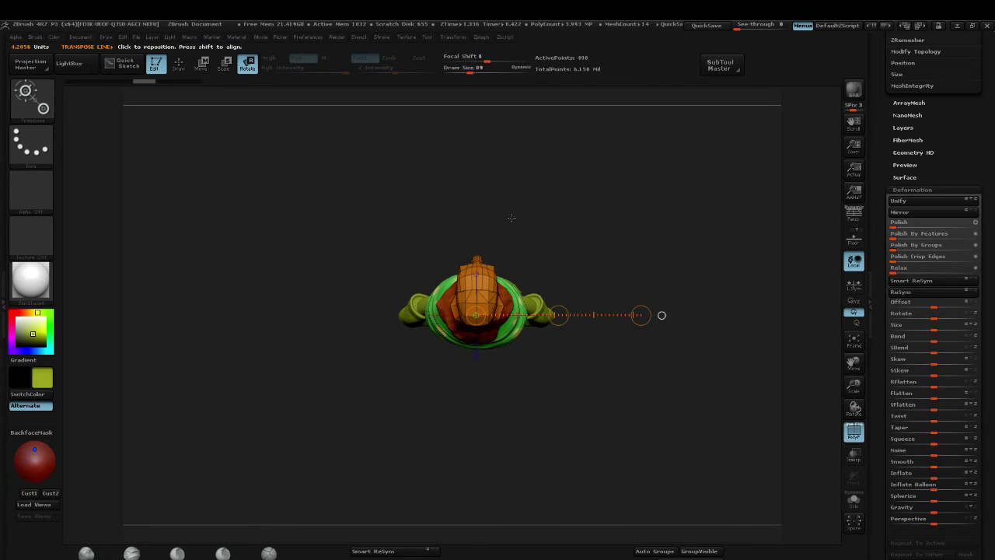
{"action": "key", "text": "p"}
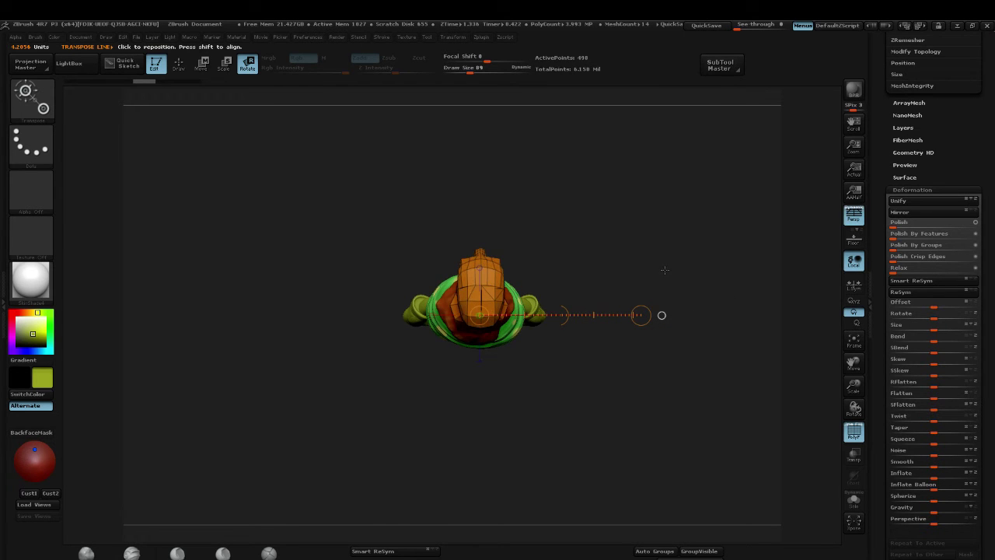
{"action": "left_click", "coordinate": [859, 222]}
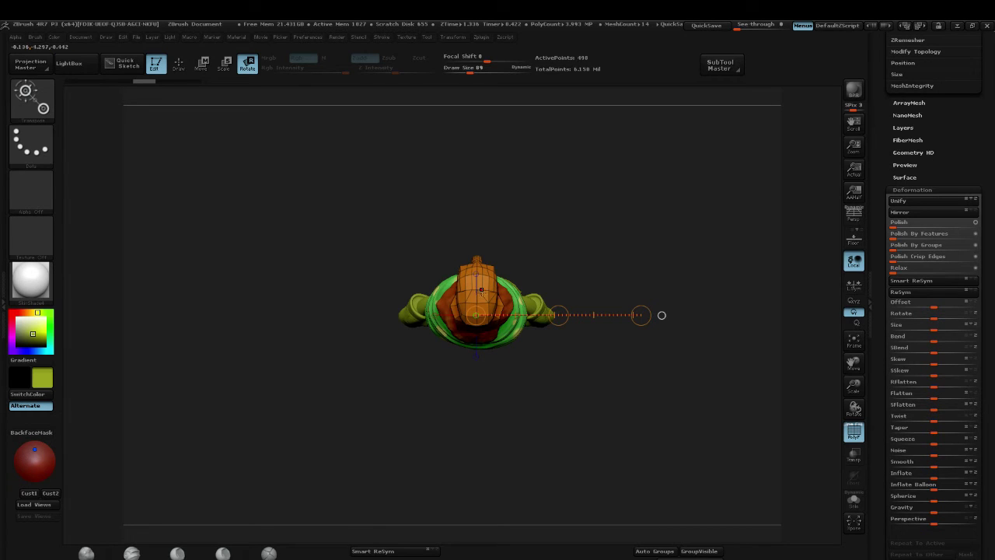
Step: Try turning head_demo around its vertical axis with a new sideways transpose line and undo the rotation
{"action": "left_click_drag", "start_coordinate": [661, 315], "coordinate": [350, 345]}
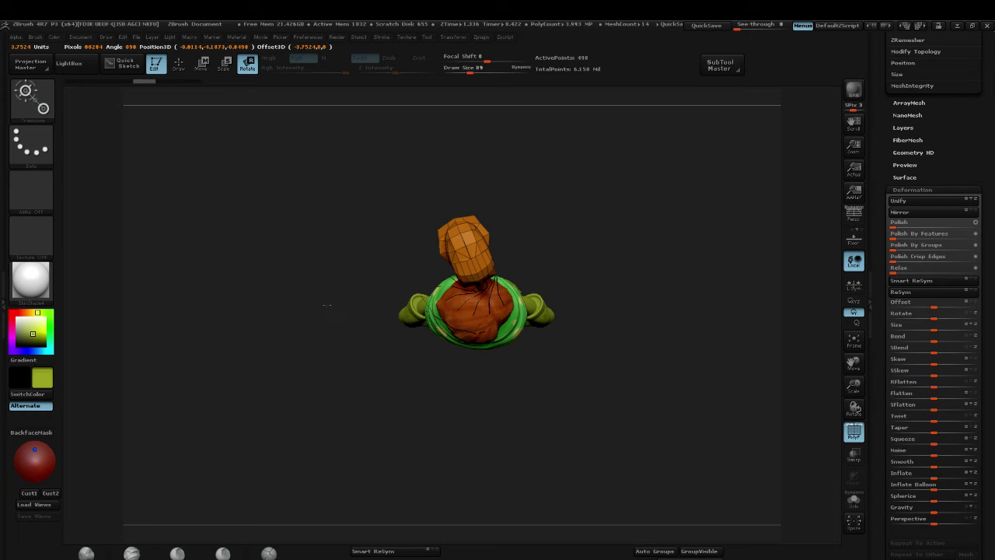
{"action": "left_click_drag", "start_coordinate": [326, 304], "coordinate": [319, 277]}
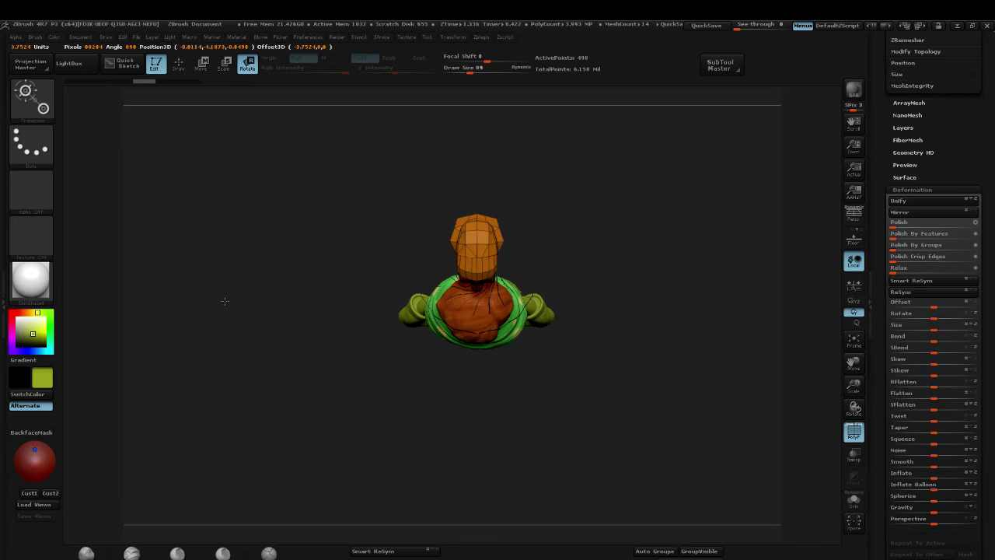
{"action": "left_click_drag", "start_coordinate": [224, 301], "coordinate": [323, 251]}
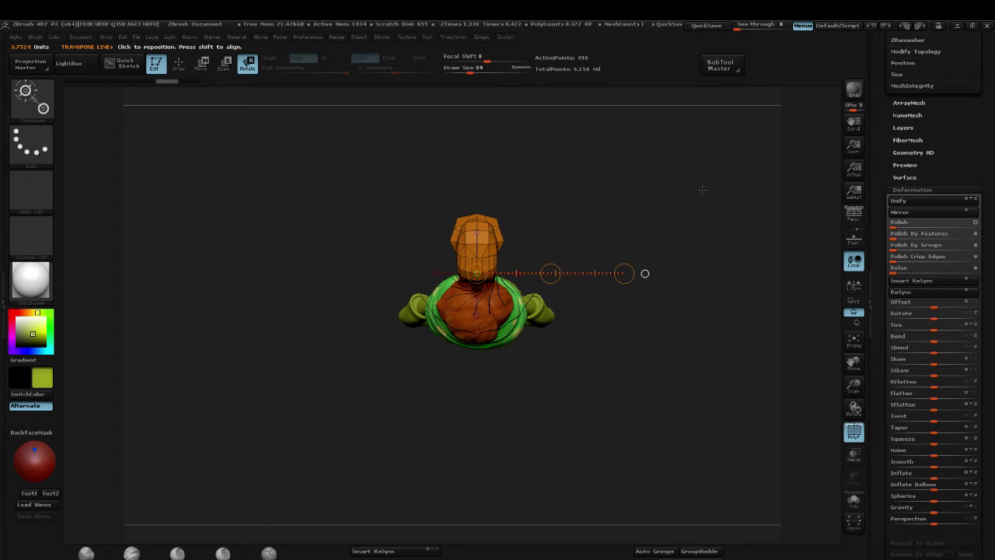
{"action": "key", "text": "ctrl+z"}
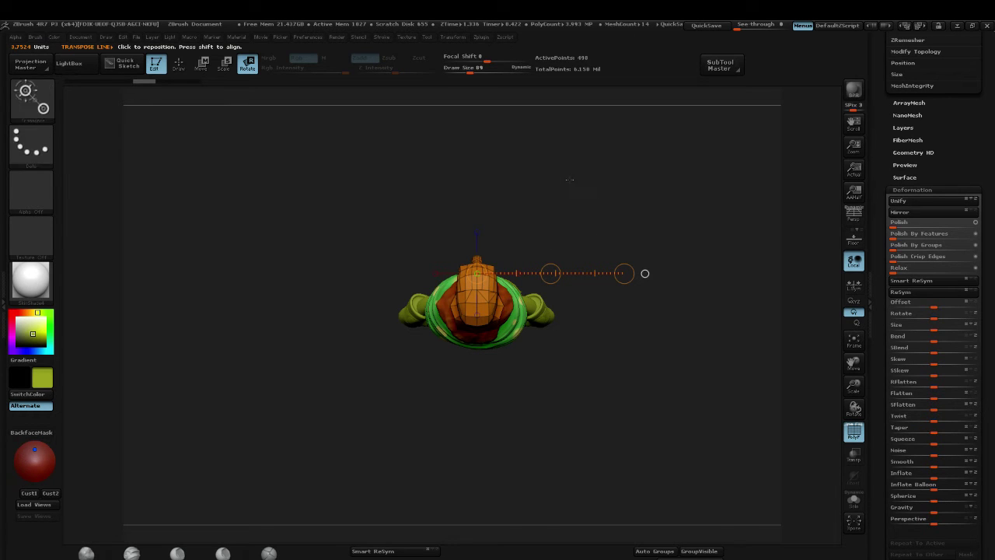
Step: Return to Draw mode and rotate head_demo with the Rotate deformation limited to the Y axis
{"action": "key", "text": "q"}
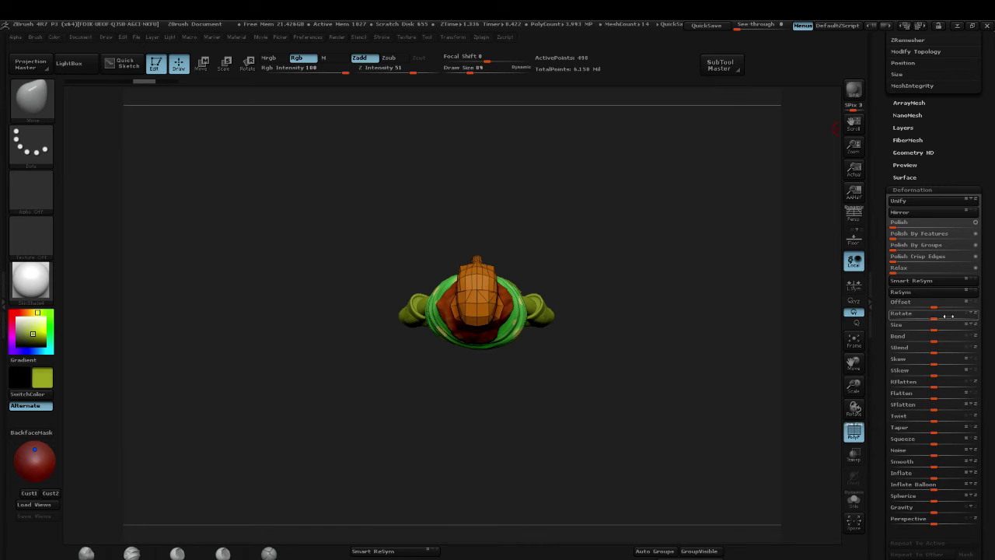
{"action": "left_click_drag", "start_coordinate": [977, 315], "coordinate": [983, 317]}
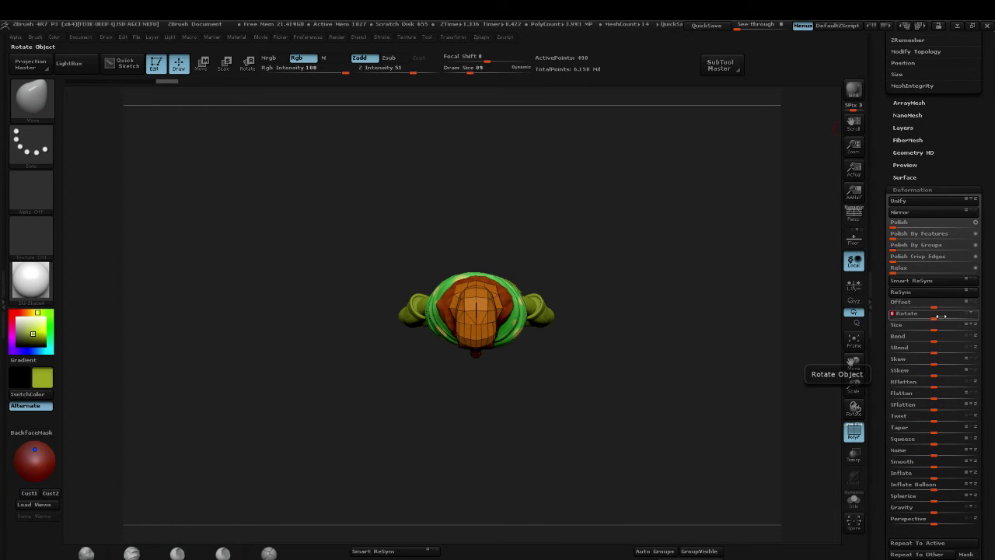
{"action": "left_click_drag", "start_coordinate": [911, 314], "coordinate": [939, 319]}
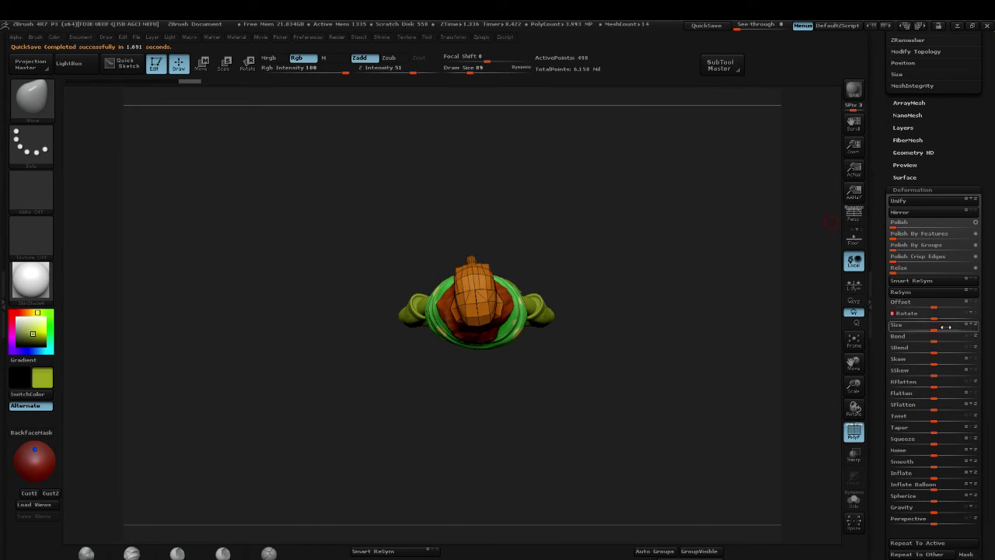
Step: Try resizing head_demo with the Size deformation and undo the size changes
{"action": "left_click_drag", "start_coordinate": [934, 330], "coordinate": [875, 317]}
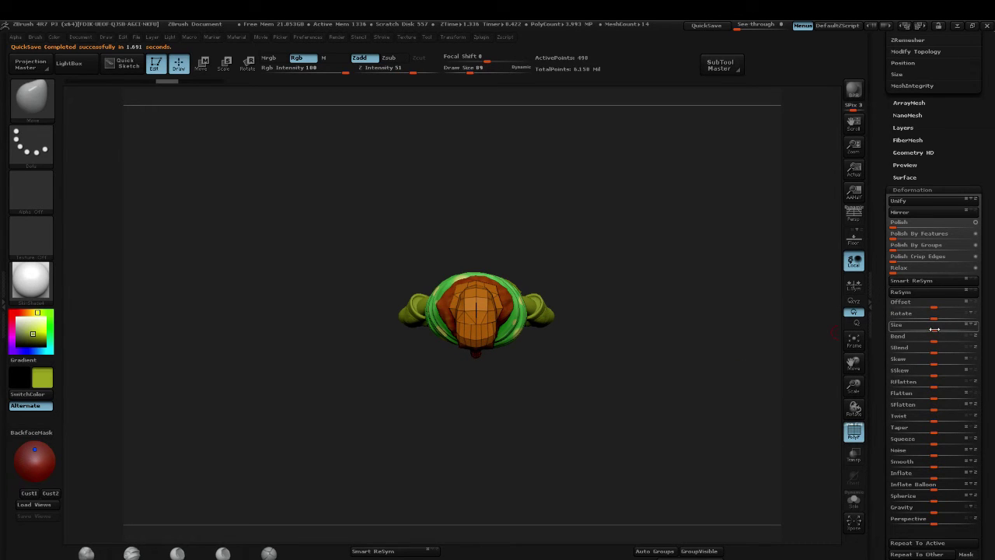
{"action": "left_click_drag", "start_coordinate": [934, 329], "coordinate": [985, 326]}
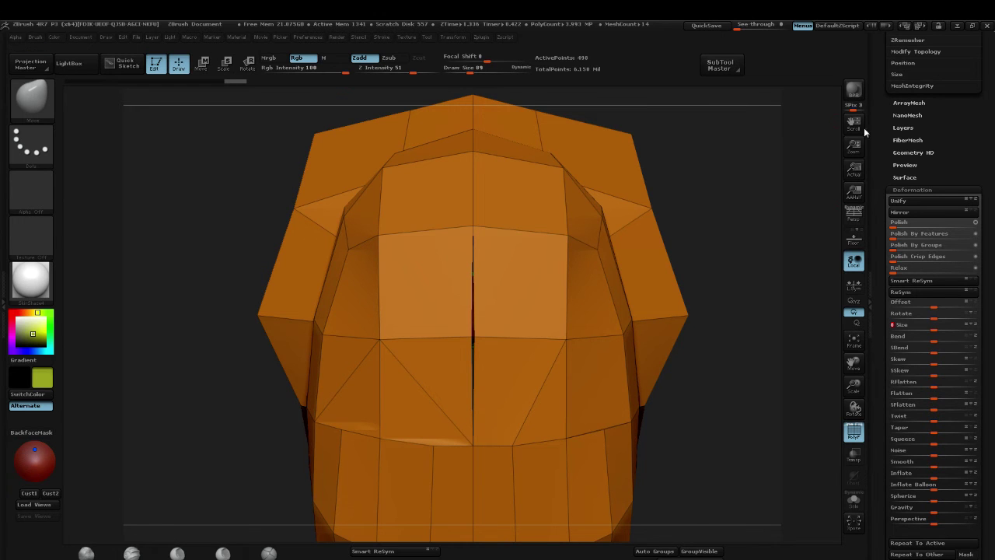
{"action": "key", "text": "ctrl+z"}
{"action": "key", "text": "ctrl+z"}
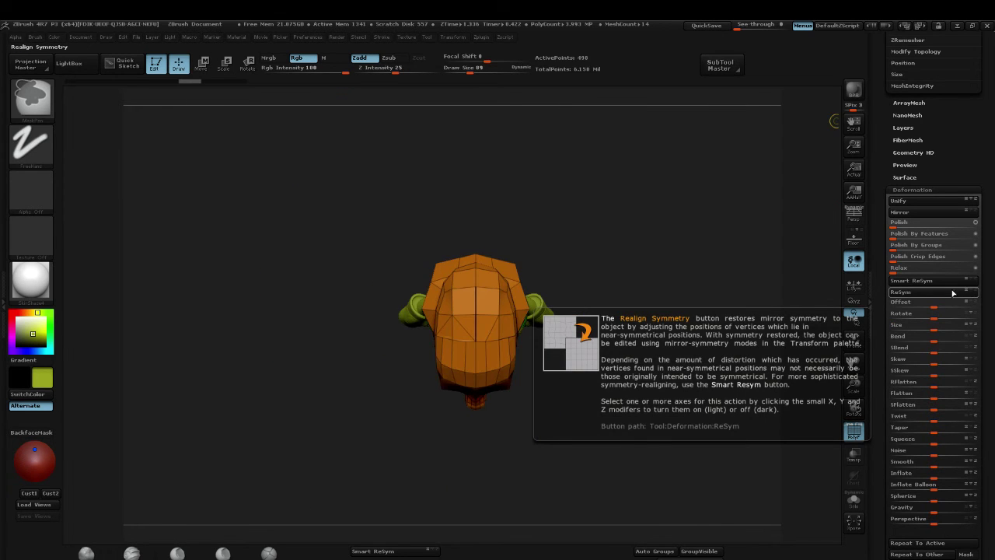
{"action": "key", "text": "ctrl+z"}
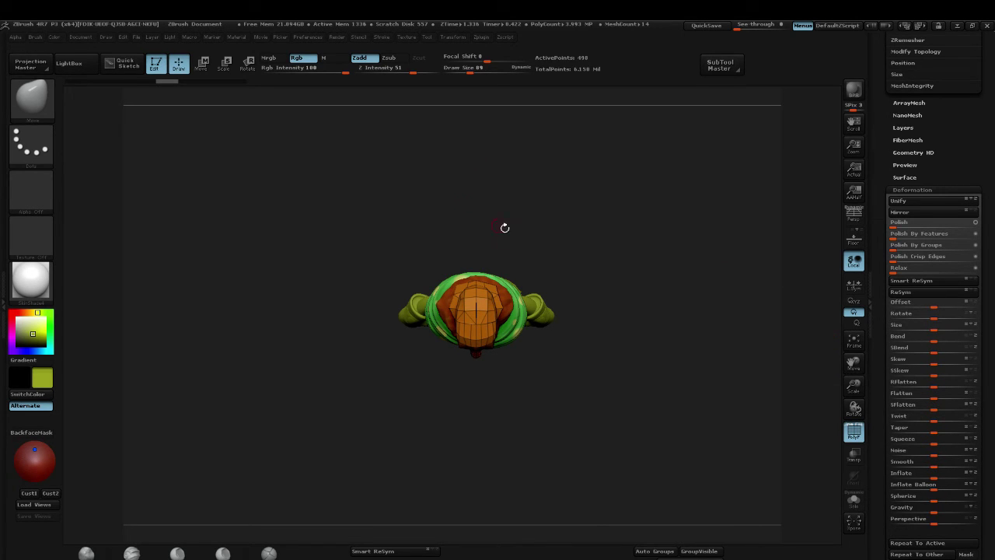
Step: Draw a horizontal transpose line from head_demo, try scaling and rotating the head with it, and undo the transformations
{"action": "key", "text": "w"}
{"action": "left_click_drag", "start_coordinate": [480, 324], "coordinate": [598, 325], "text": "shift"}
{"action": "key", "text": "e"}
{"action": "key", "text": "ctrl+z"}
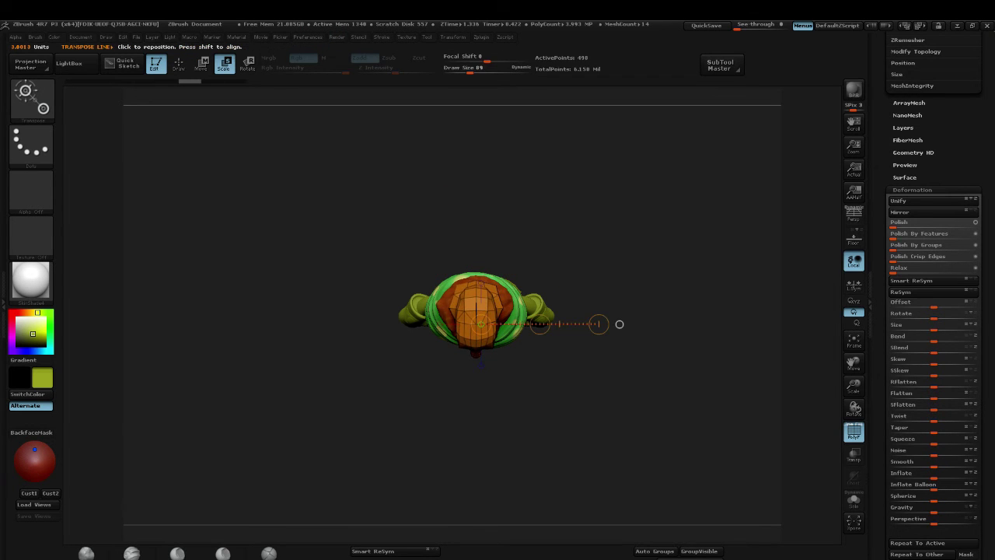
{"action": "key", "text": "r"}
{"action": "left_click_drag", "start_coordinate": [598, 324], "coordinate": [304, 249]}
{"action": "key", "text": "ctrl+z"}
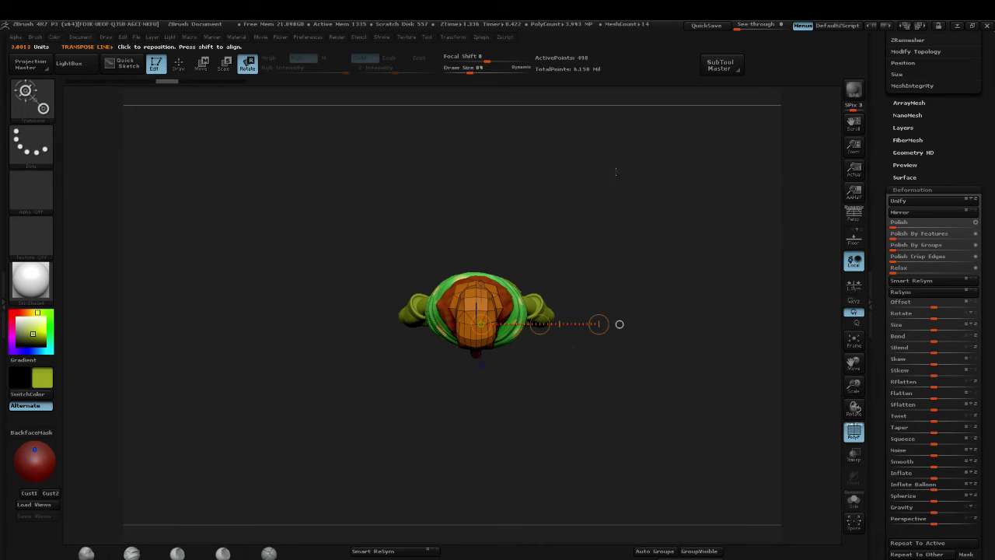
{"action": "left_click_drag", "start_coordinate": [627, 166], "coordinate": [633, 164]}
{"action": "key", "text": "ctrl+z"}
{"action": "key", "text": "ctrl+z"}
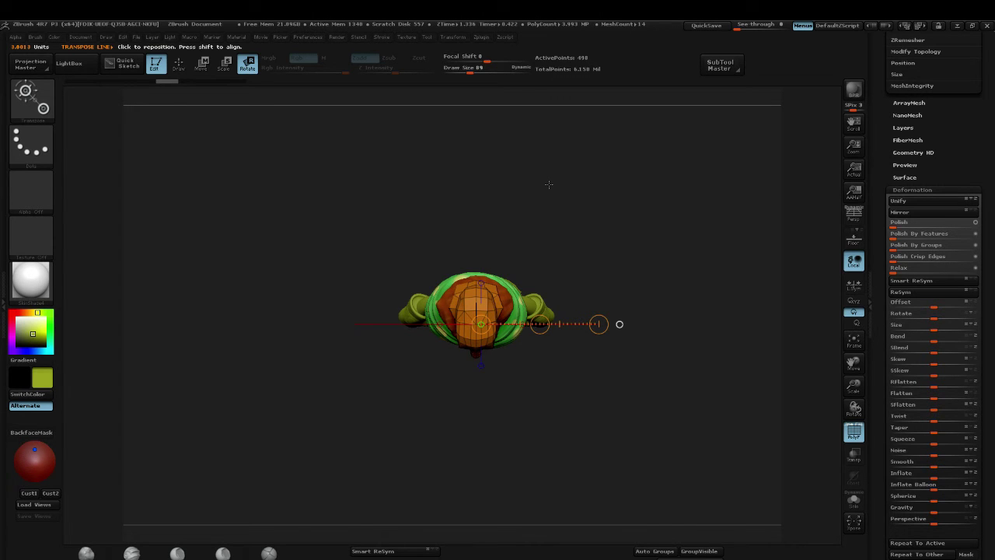
Step: View head_demo alone from the front, subdivide it several times and turn off the polygon wireframe display
{"action": "left_click_drag", "start_coordinate": [579, 181], "coordinate": [735, 220]}
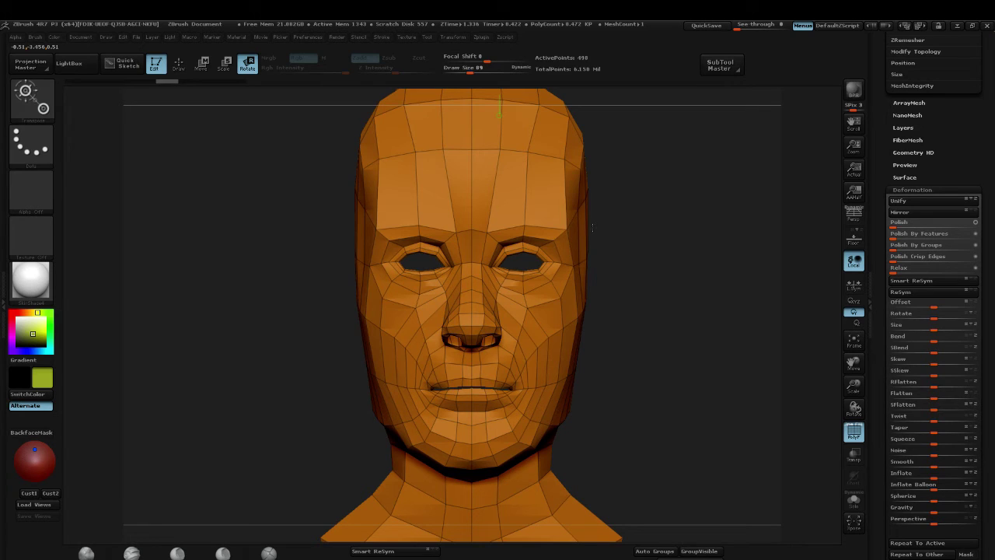
{"action": "key", "text": "ctrl+d"}
{"action": "key", "text": "ctrl+d"}
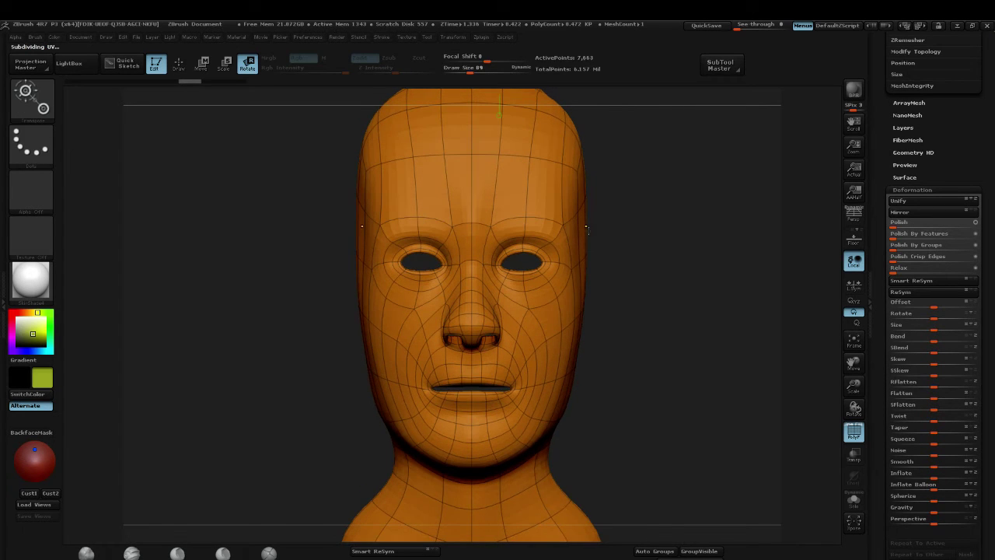
{"action": "key", "text": "shift+f"}
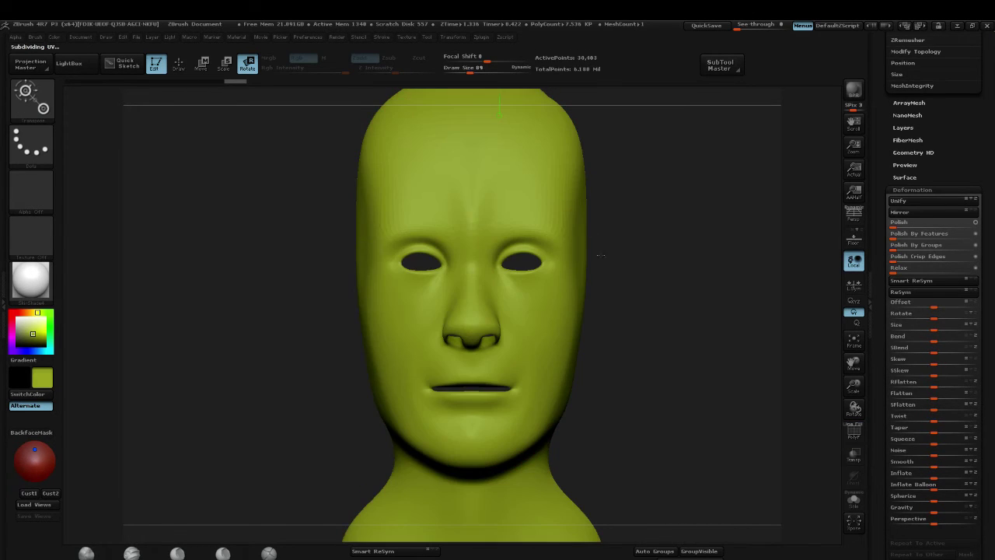
Step: Reduce the draw size to 11 and return from Rotate to Draw mode with the Move brush
{"action": "key", "text": "s"}
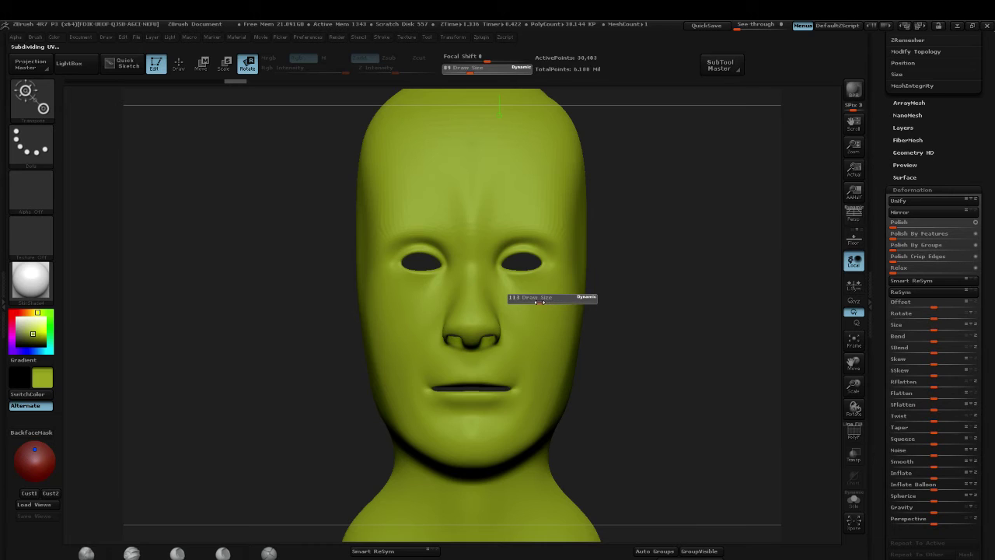
{"action": "key", "text": "s"}
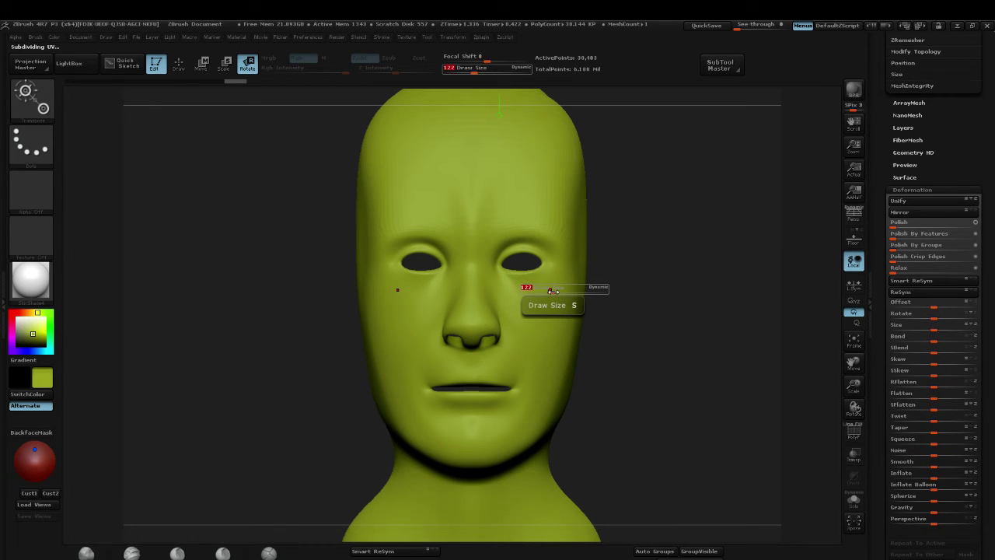
{"action": "mouse_move", "coordinate": [551, 292]}
{"action": "left_mouse_down"}
{"action": "mouse_move", "coordinate": [576, 292]}
{"action": "mouse_move", "coordinate": [532, 292]}
{"action": "left_mouse_up"}
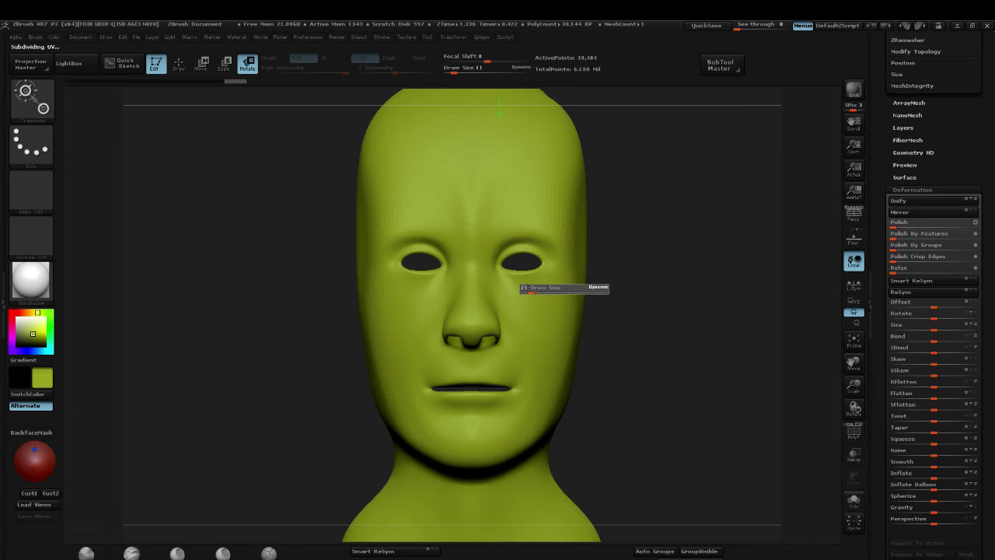
{"action": "left_click", "coordinate": [250, 61]}
{"action": "key", "text": "q"}
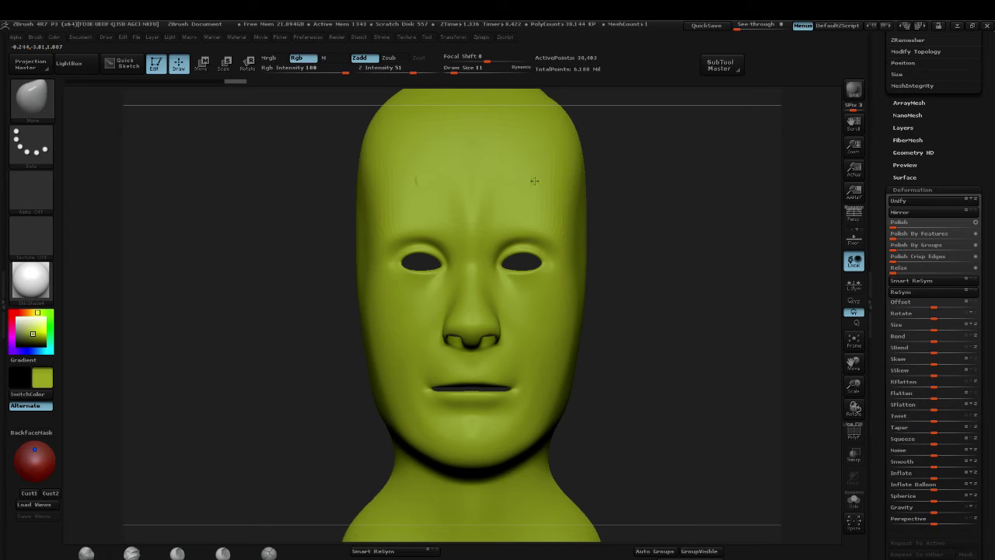
Step: Enlarge the Move brush's draw size to 304 and set its Focal Shift to -71
{"action": "key", "text": "s"}
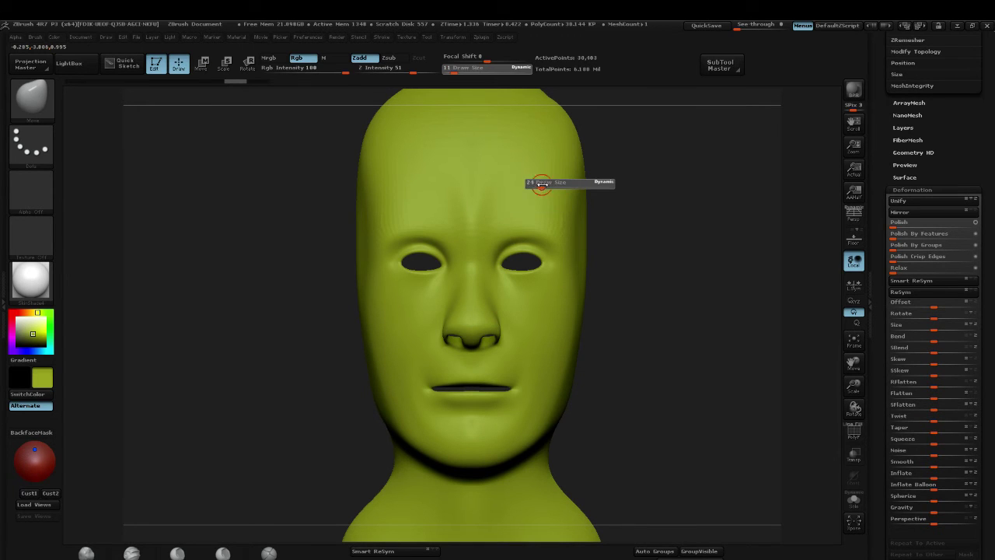
{"action": "mouse_move", "coordinate": [534, 185]}
{"action": "left_mouse_down"}
{"action": "mouse_move", "coordinate": [576, 184]}
{"action": "mouse_move", "coordinate": [544, 184]}
{"action": "mouse_move", "coordinate": [560, 186]}
{"action": "left_mouse_up"}
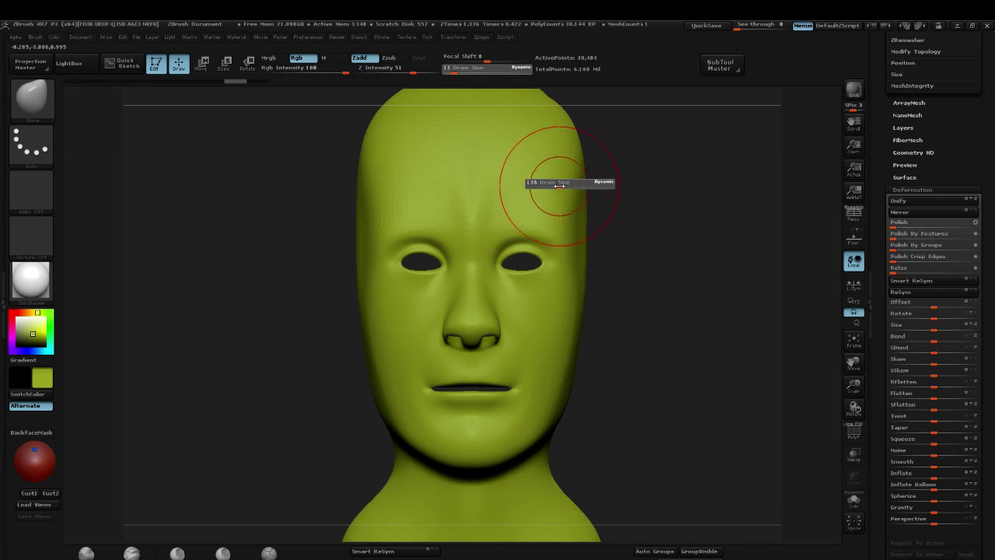
{"action": "left_click", "coordinate": [490, 73]}
{"action": "mouse_move", "coordinate": [490, 72]}
{"action": "left_mouse_down"}
{"action": "mouse_move", "coordinate": [482, 59]}
{"action": "mouse_move", "coordinate": [444, 56]}
{"action": "left_mouse_up"}
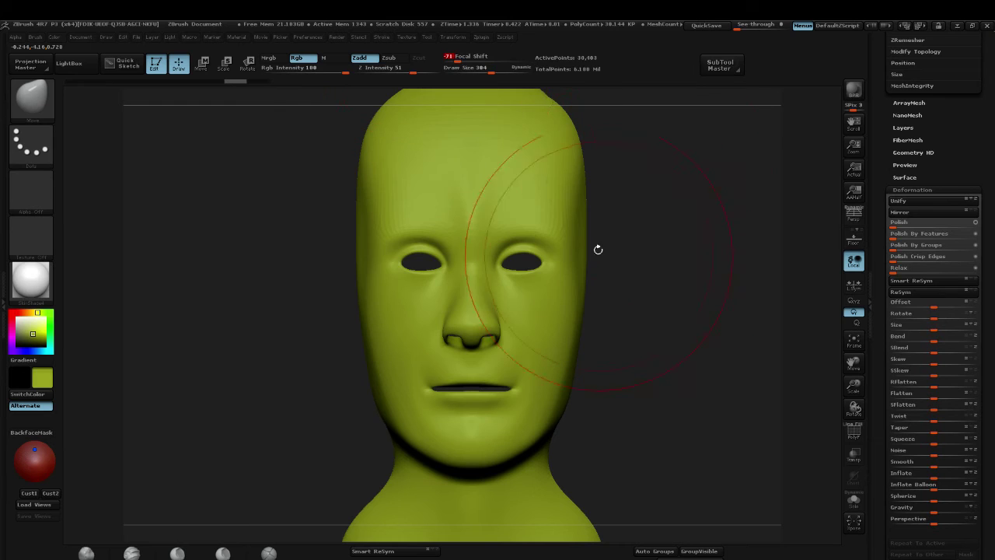
Step: Subdivide head_demo once more, then try a Move brush stroke on the forehead at draw size 53 and undo it
{"action": "key", "text": "s"}
{"action": "key", "text": "d"}
{"action": "left_click_drag", "start_coordinate": [542, 201], "coordinate": [524, 193]}
{"action": "key", "text": "s"}
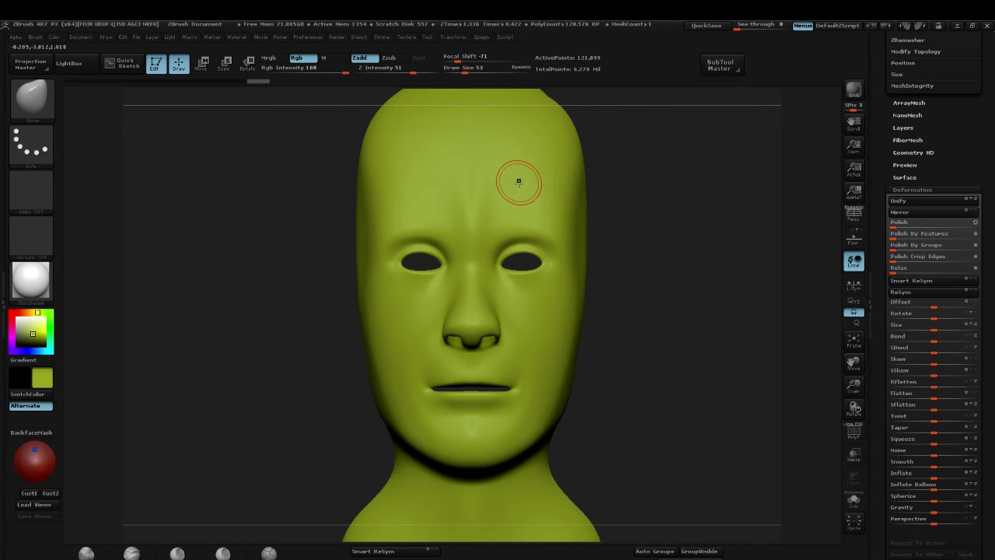
{"action": "left_click_drag", "start_coordinate": [511, 197], "coordinate": [541, 182]}
{"action": "key", "text": "ctrl+z"}
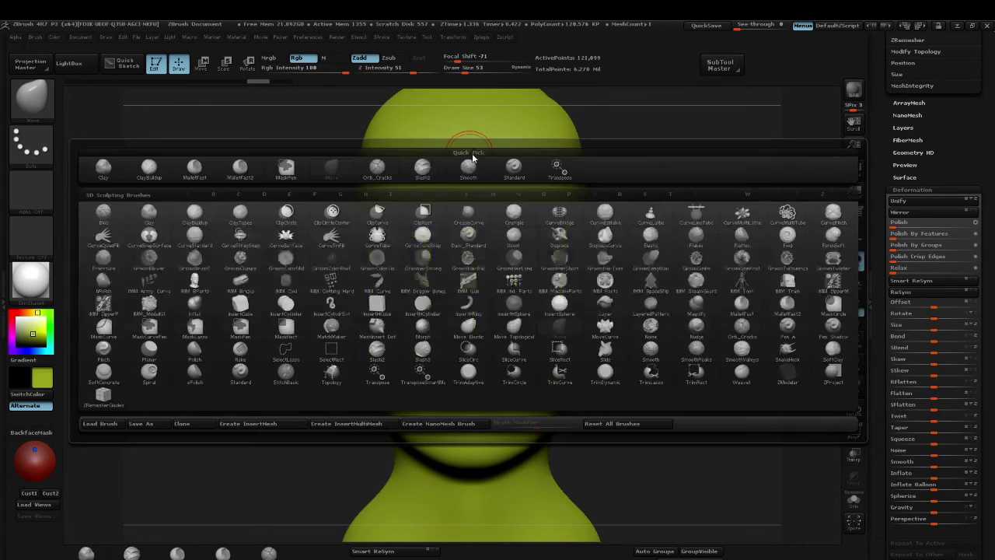
Step: Choose the Standard brush and sculpt raised, slanted brow ridges across the forehead above both eyes
{"action": "key", "text": "b"}
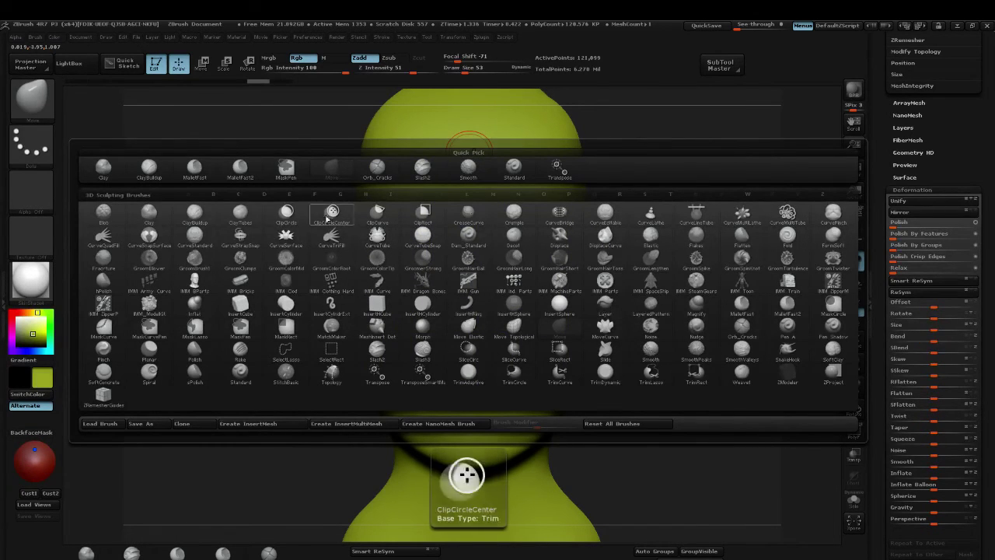
{"action": "key", "text": "s"}
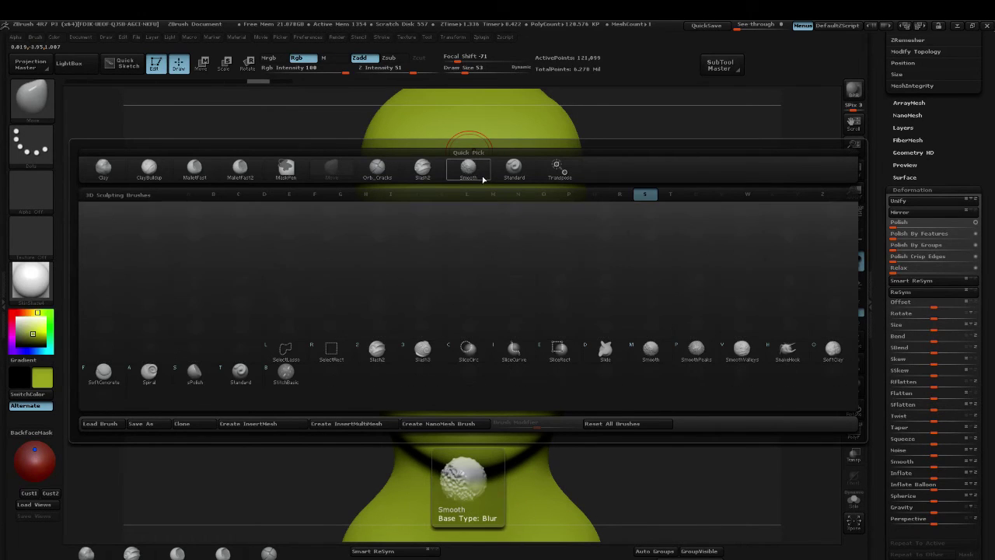
{"action": "key", "text": "t"}
{"action": "key", "text": "bracketleft"}
{"action": "key", "text": "bracketleft"}
{"action": "mouse_move", "coordinate": [498, 199]}
{"action": "left_mouse_down"}
{"action": "mouse_move", "coordinate": [550, 190]}
{"action": "mouse_move", "coordinate": [502, 214]}
{"action": "mouse_move", "coordinate": [533, 209]}
{"action": "mouse_move", "coordinate": [544, 198]}
{"action": "mouse_move", "coordinate": [513, 206]}
{"action": "mouse_move", "coordinate": [595, 179]}
{"action": "mouse_move", "coordinate": [596, 211]}
{"action": "left_mouse_up"}
Step: Enlarge the Standard brush to about 131 and build up the cheekbones from a three-quarter view
{"action": "key", "text": "bracketright"}
{"action": "key", "text": "bracketright"}
{"action": "key", "text": "bracketright"}
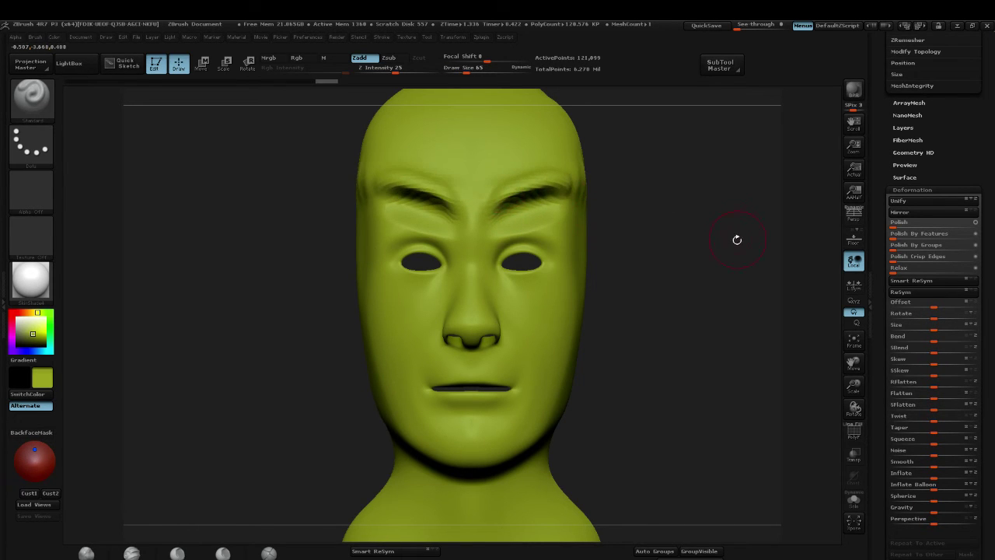
{"action": "left_click_drag", "start_coordinate": [737, 240], "coordinate": [645, 228]}
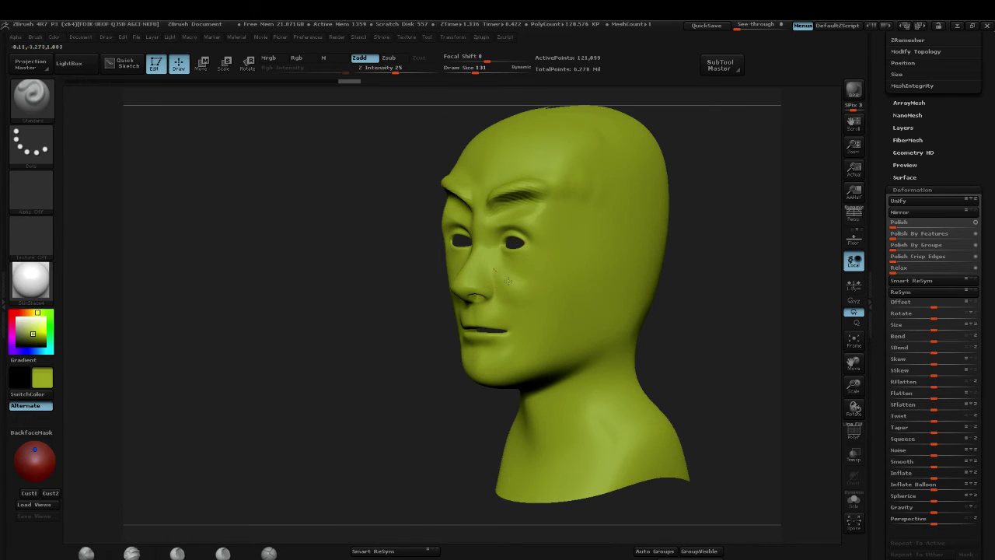
{"action": "mouse_move", "coordinate": [508, 281]}
{"action": "left_mouse_down"}
{"action": "mouse_move", "coordinate": [564, 270]}
{"action": "mouse_move", "coordinate": [585, 322]}
{"action": "left_mouse_up"}
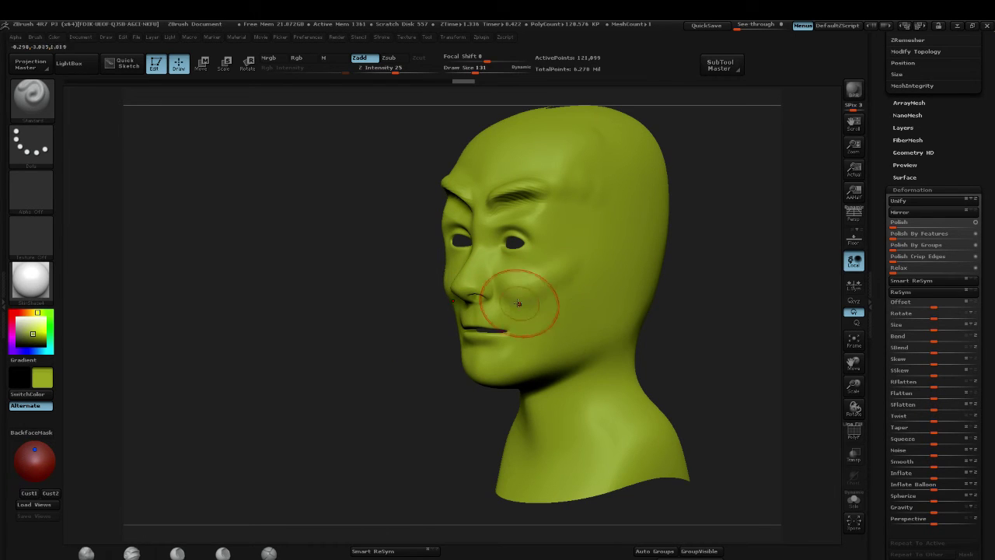
{"action": "mouse_move", "coordinate": [558, 291]}
{"action": "left_mouse_down"}
{"action": "mouse_move", "coordinate": [544, 281]}
{"action": "mouse_move", "coordinate": [569, 238]}
{"action": "mouse_move", "coordinate": [581, 240]}
{"action": "left_mouse_up"}
{"action": "key", "text": "s"}
{"action": "left_click_drag", "start_coordinate": [581, 240], "coordinate": [589, 231]}
{"action": "mouse_move", "coordinate": [503, 253]}
{"action": "left_mouse_down"}
{"action": "mouse_move", "coordinate": [504, 281]}
{"action": "mouse_move", "coordinate": [493, 269]}
{"action": "left_mouse_up"}
{"action": "key", "text": "s"}
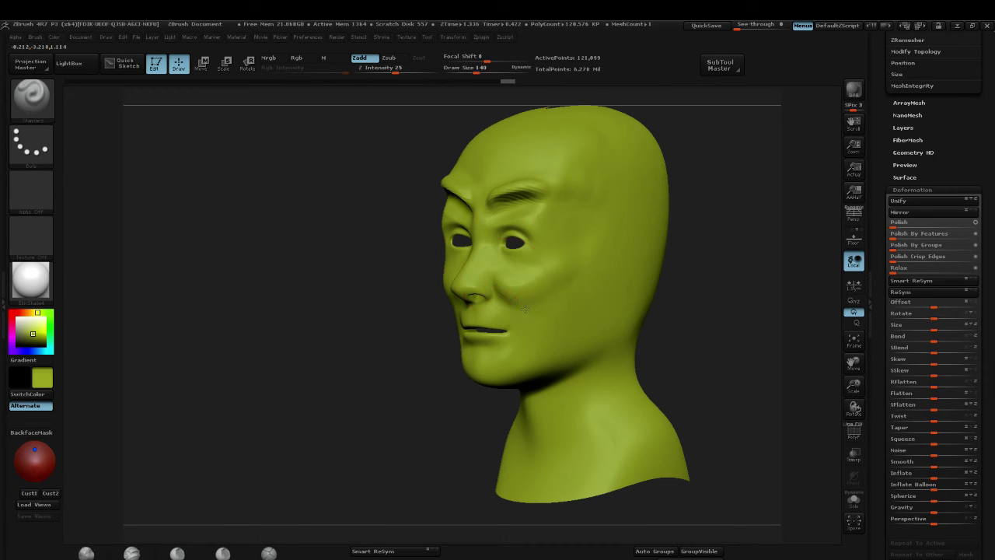
Step: Refine the cheeks and the area around the nose from the front, reducing the draw size to 75
{"action": "left_click_drag", "start_coordinate": [365, 388], "coordinate": [548, 327], "text": "shift"}
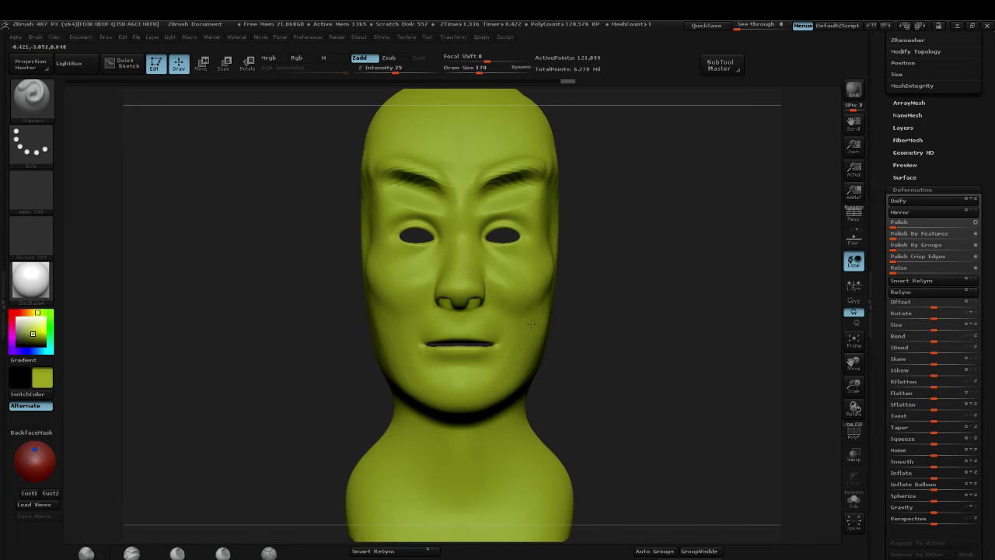
{"action": "key", "text": "s"}
{"action": "left_click_drag", "start_coordinate": [470, 329], "coordinate": [458, 327]}
{"action": "mouse_move", "coordinate": [476, 279]}
{"action": "left_mouse_down"}
{"action": "mouse_move", "coordinate": [478, 292]}
{"action": "mouse_move", "coordinate": [430, 299]}
{"action": "left_mouse_up"}
{"action": "left_click_drag", "start_coordinate": [684, 315], "coordinate": [598, 248]}
{"action": "key", "text": "ctrl"}
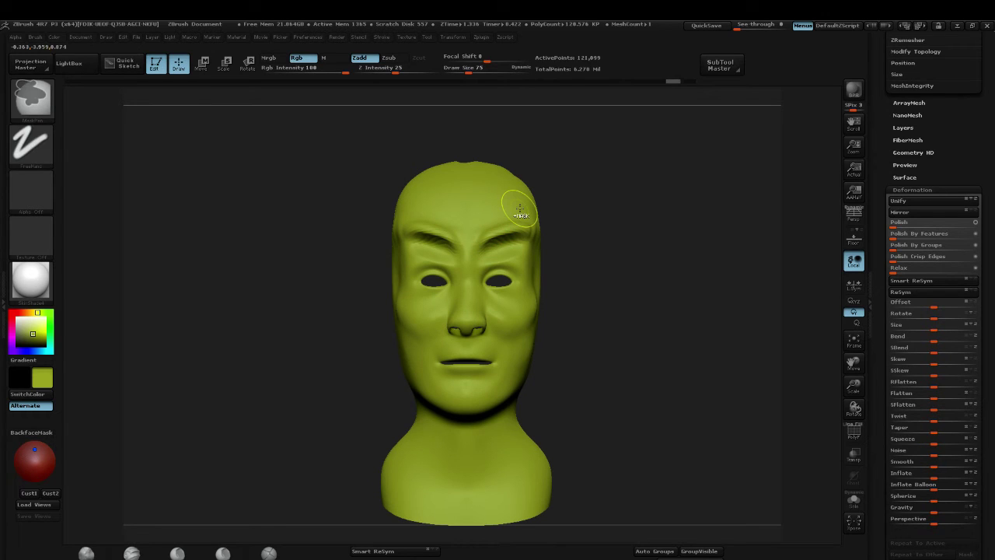
Step: Step back through the sculpting stages in head_demo's undo history
{"action": "key", "text": "ctrl+z"}
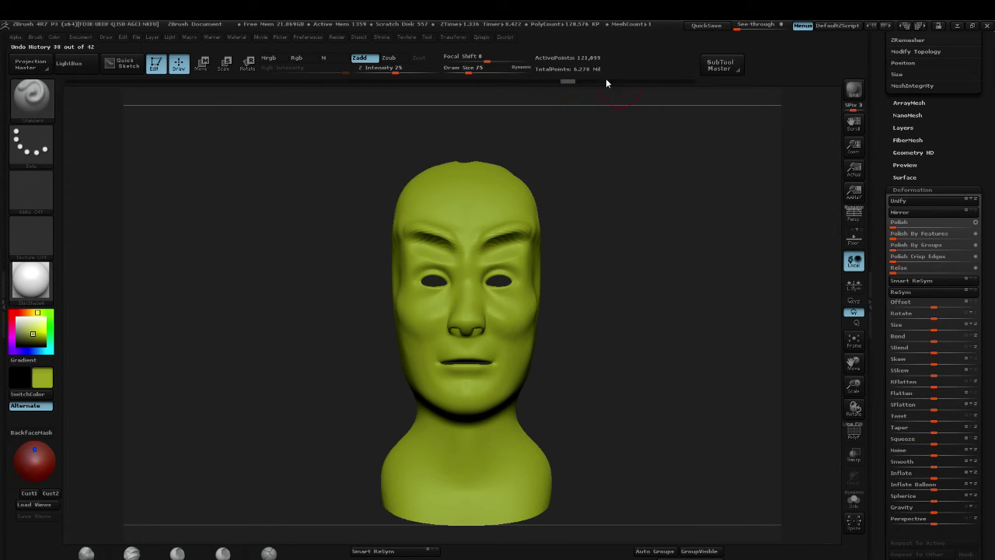
{"action": "left_click_drag", "start_coordinate": [982, 125], "coordinate": [991, 372]}
{"action": "scroll", "coordinate": [906, 268], "scroll_direction": "up", "scroll_amount": 10}
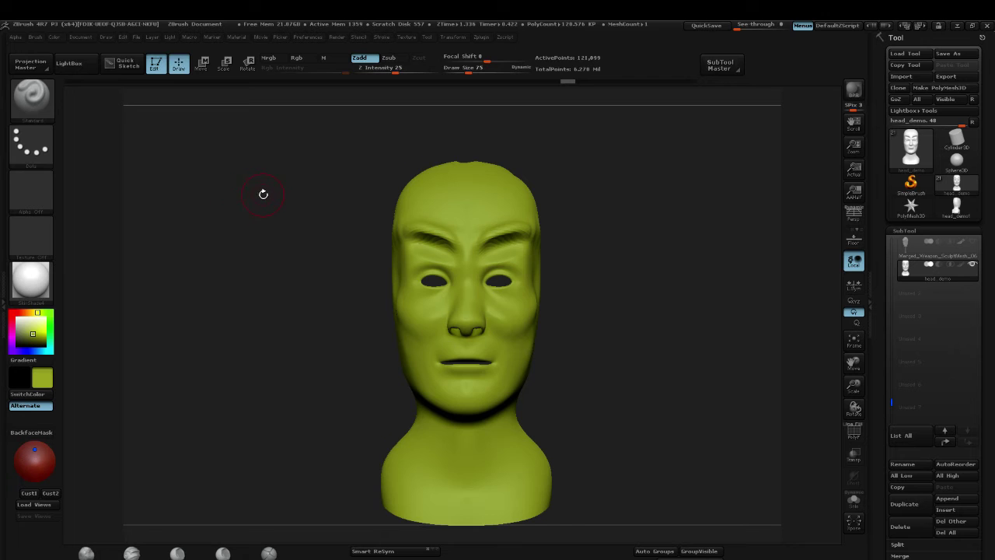
{"action": "mouse_move", "coordinate": [567, 80]}
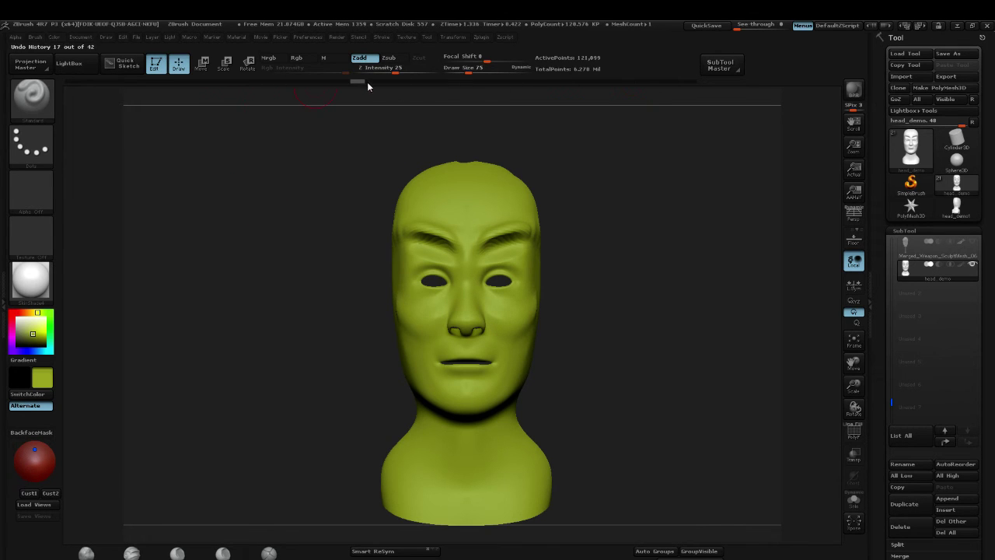
{"action": "mouse_move", "coordinate": [367, 81]}
{"action": "left_mouse_down"}
{"action": "mouse_move", "coordinate": [146, 82]}
{"action": "mouse_move", "coordinate": [640, 88]}
{"action": "mouse_move", "coordinate": [244, 101]}
{"action": "mouse_move", "coordinate": [629, 98]}
{"action": "mouse_move", "coordinate": [278, 93]}
{"action": "left_mouse_up"}
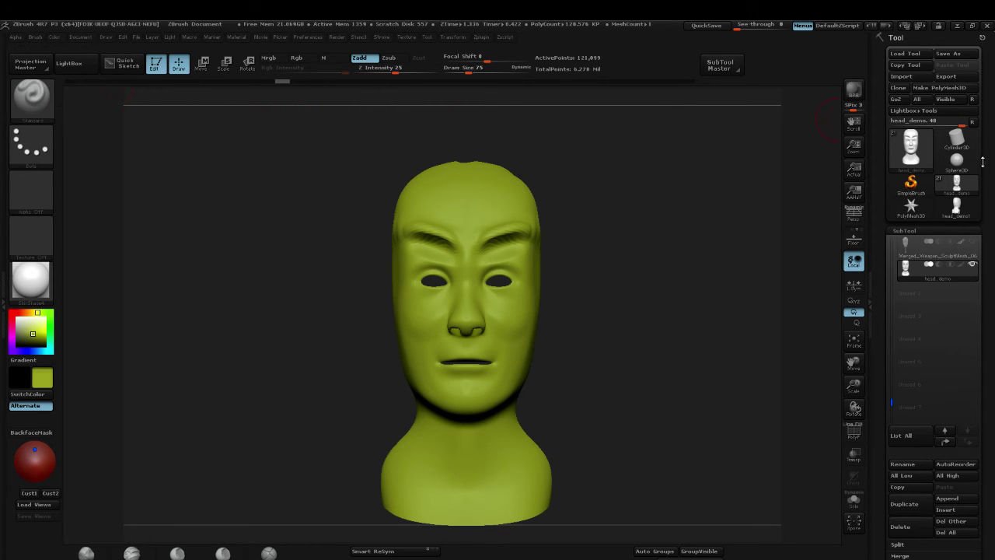
Step: Select the Face subtool, isolate it with Solo mode and frame it in the view
{"action": "left_click_drag", "start_coordinate": [892, 403], "coordinate": [894, 235]}
{"action": "left_click", "coordinate": [906, 292]}
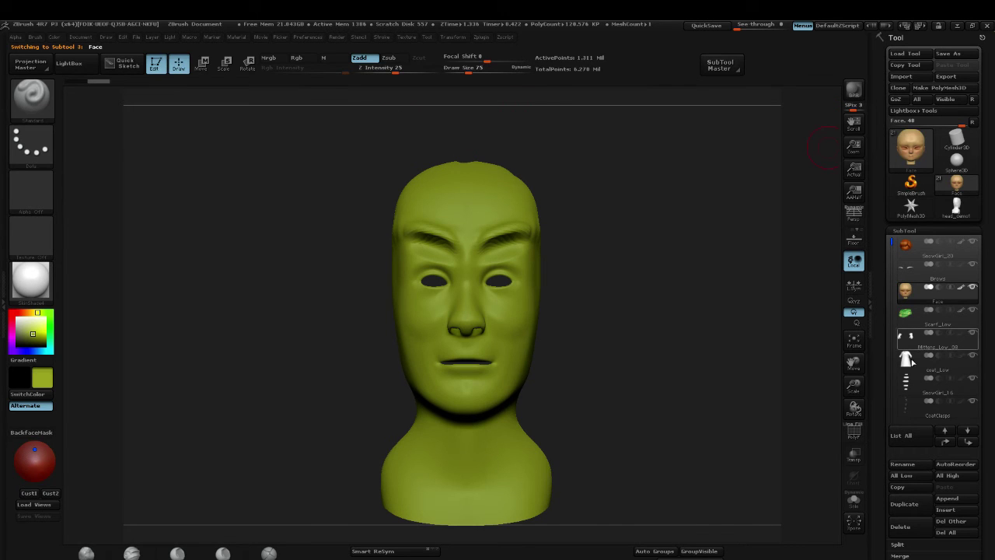
{"action": "left_click_drag", "start_coordinate": [734, 304], "coordinate": [663, 305]}
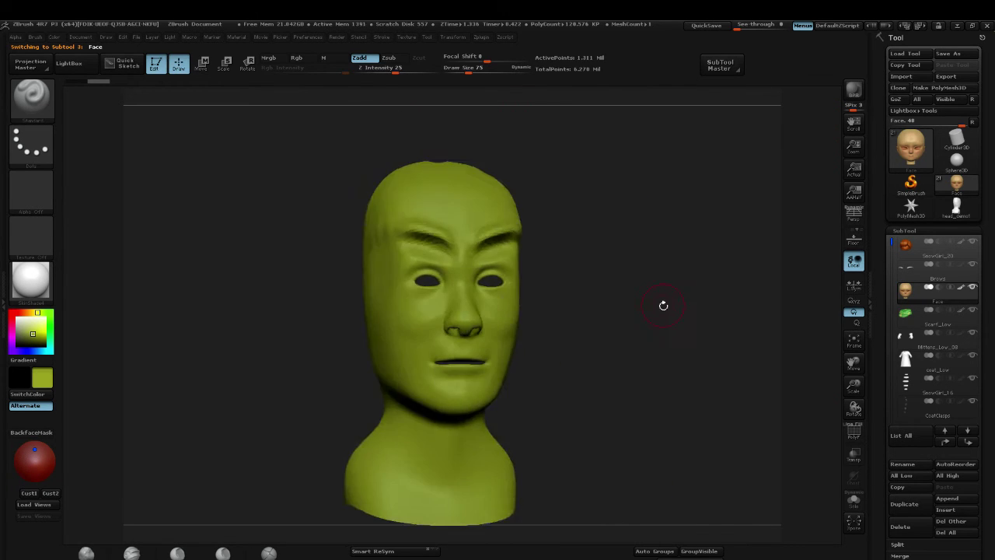
{"action": "key", "text": "f"}
{"action": "left_click_drag", "start_coordinate": [701, 378], "coordinate": [653, 355], "text": "alt"}
{"action": "left_click", "coordinate": [853, 500]}
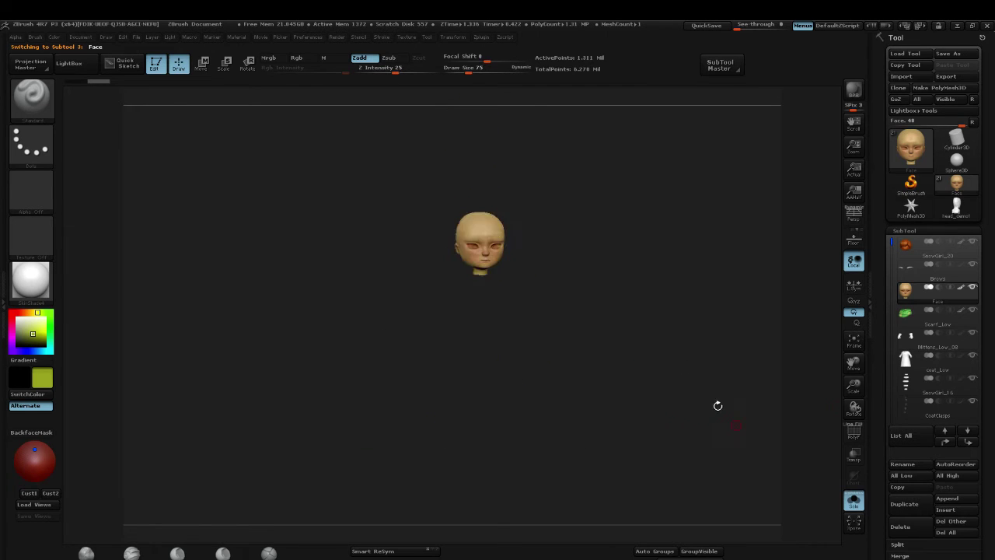
{"action": "key", "text": "f"}
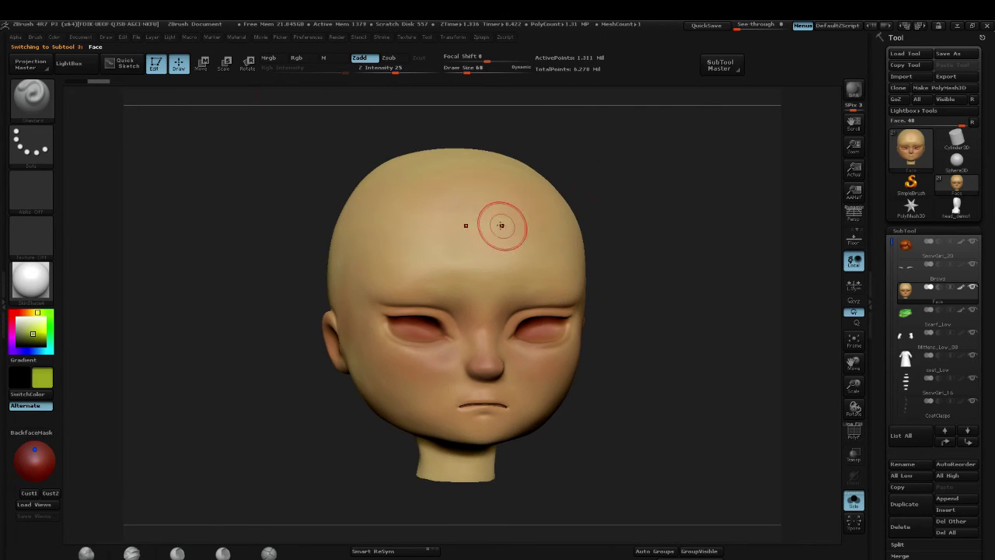
Step: Lower the Face subtool by two subdivision levels and build up the brow ridges with the ClayBuildup brush at draw size 101
{"action": "key", "text": "b"}
{"action": "key", "text": "c"}
{"action": "key", "text": "b"}
{"action": "key", "text": "shift"}
{"action": "key", "text": "shift+d"}
{"action": "key", "text": "shift+d"}
{"action": "key", "text": "s"}
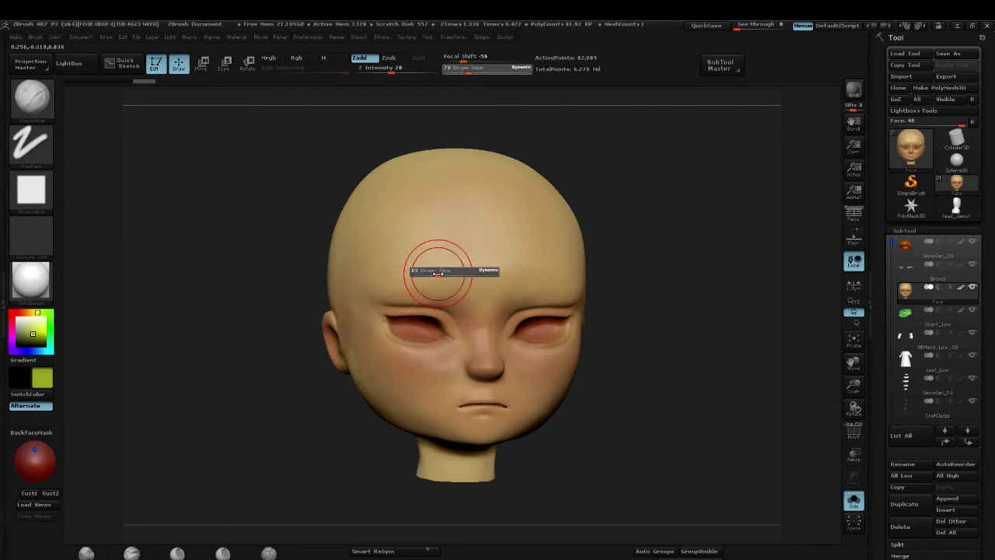
{"action": "left_click", "coordinate": [440, 272]}
{"action": "mouse_move", "coordinate": [437, 278]}
{"action": "left_mouse_down"}
{"action": "mouse_move", "coordinate": [406, 292]}
{"action": "mouse_move", "coordinate": [398, 279]}
{"action": "mouse_move", "coordinate": [454, 277]}
{"action": "left_mouse_up"}
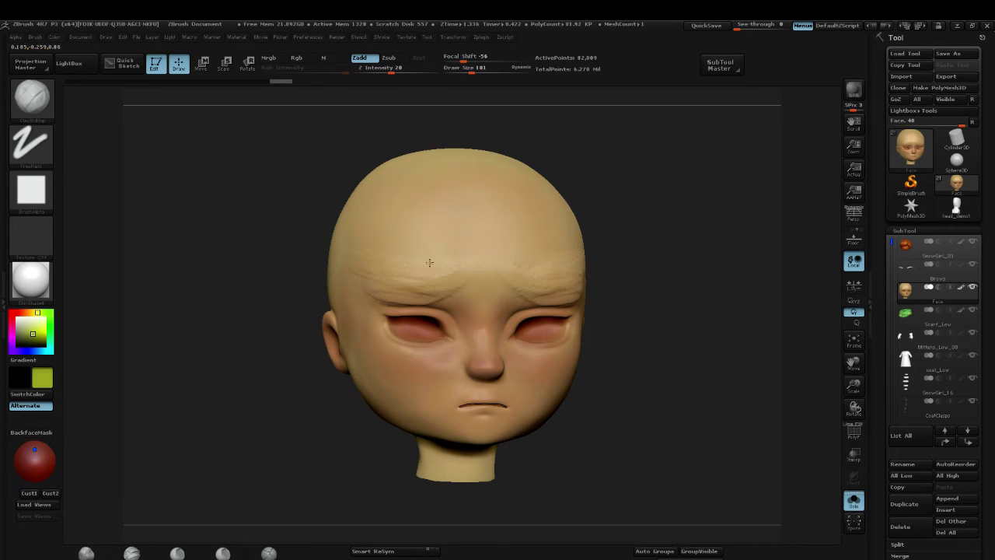
Step: Rewind the Face's undo history to before the brow strokes and turn the head to a front view
{"action": "left_click_drag", "start_coordinate": [296, 81], "coordinate": [63, 92]}
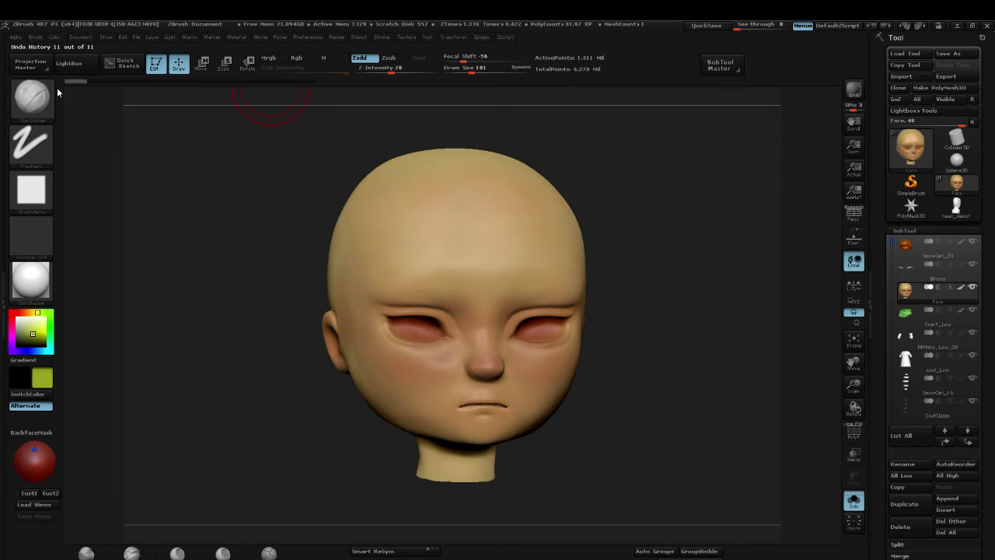
{"action": "left_click_drag", "start_coordinate": [742, 215], "coordinate": [708, 225], "text": "alt"}
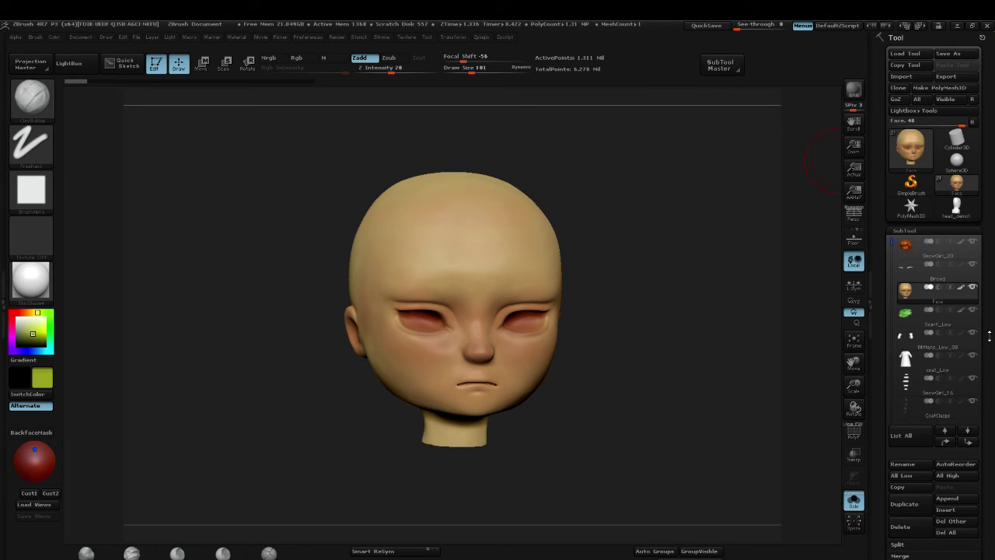
{"action": "mouse_move", "coordinate": [746, 215]}
{"action": "left_mouse_down", "text": "alt"}
{"action": "mouse_move", "coordinate": [732, 225]}
{"action": "mouse_move", "coordinate": [680, 225]}
{"action": "mouse_move", "coordinate": [714, 199]}
{"action": "mouse_move", "coordinate": [744, 222]}
{"action": "mouse_move", "coordinate": [729, 224]}
{"action": "left_mouse_up", "text": "alt"}
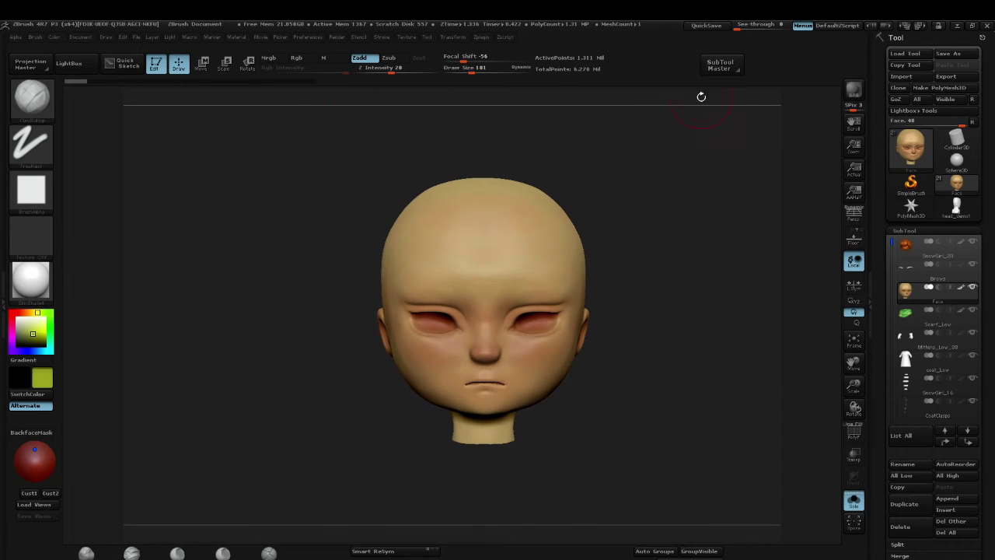
{"action": "left_click", "coordinate": [135, 37]}
{"action": "left_click_drag", "start_coordinate": [671, 174], "coordinate": [824, 140]}
{"action": "left_click_drag", "start_coordinate": [753, 184], "coordinate": [723, 189], "text": "shift"}
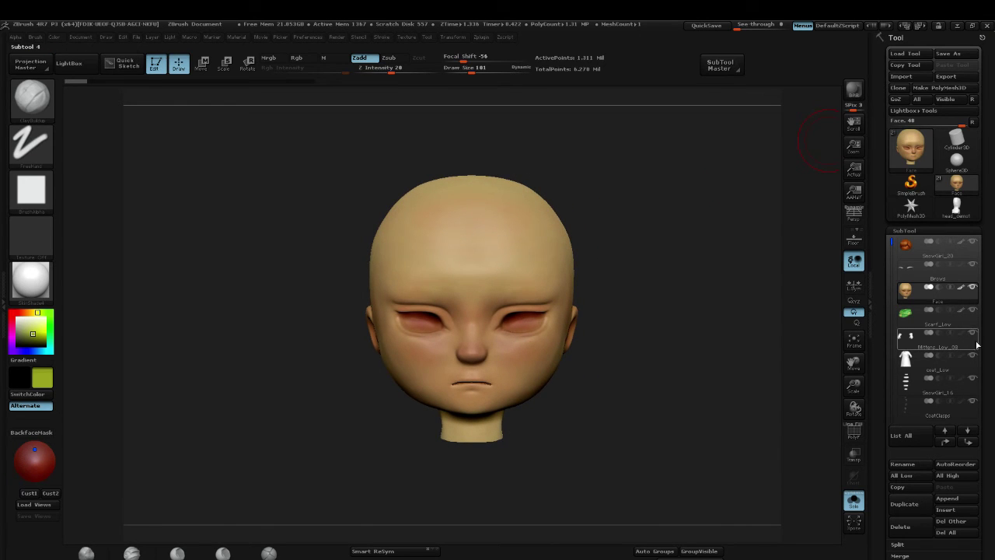
Step: Select the SnowGirl_16 subtool while still in Solo mode and examine the coat toggles up close
{"action": "scroll", "coordinate": [985, 337], "scroll_direction": "down", "scroll_amount": 1}
{"action": "scroll", "coordinate": [984, 337], "scroll_direction": "down", "scroll_amount": 5}
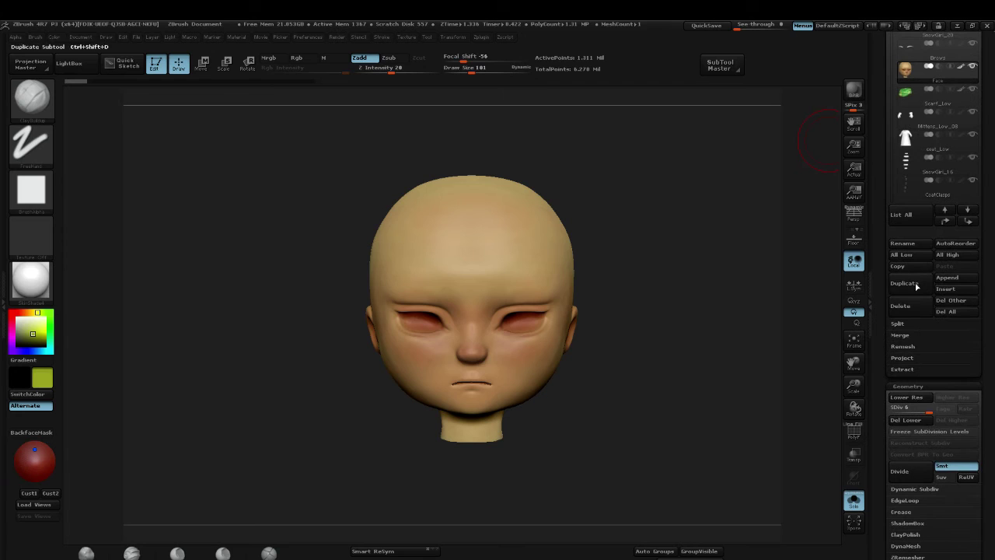
{"action": "left_click", "coordinate": [914, 163]}
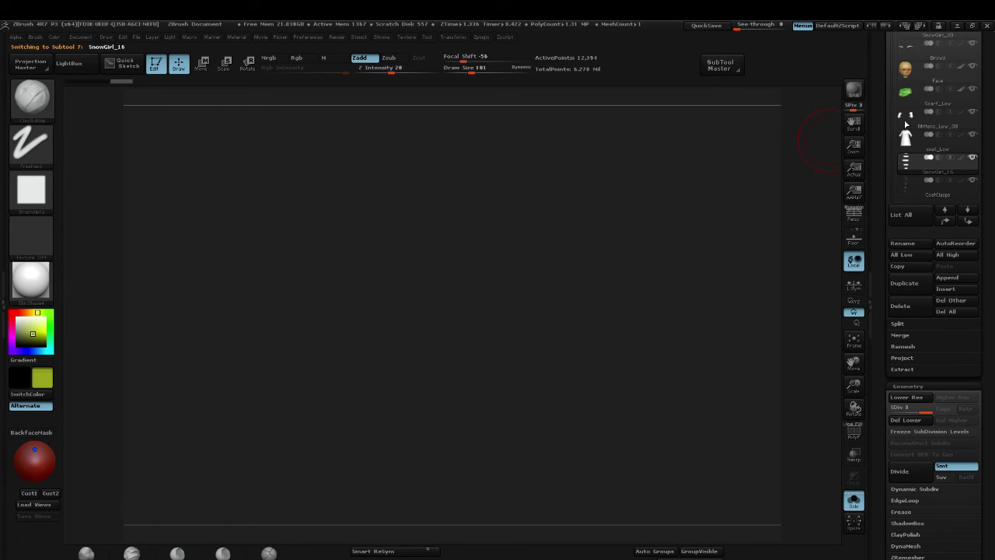
{"action": "left_click_drag", "start_coordinate": [601, 333], "coordinate": [599, 248], "text": "alt"}
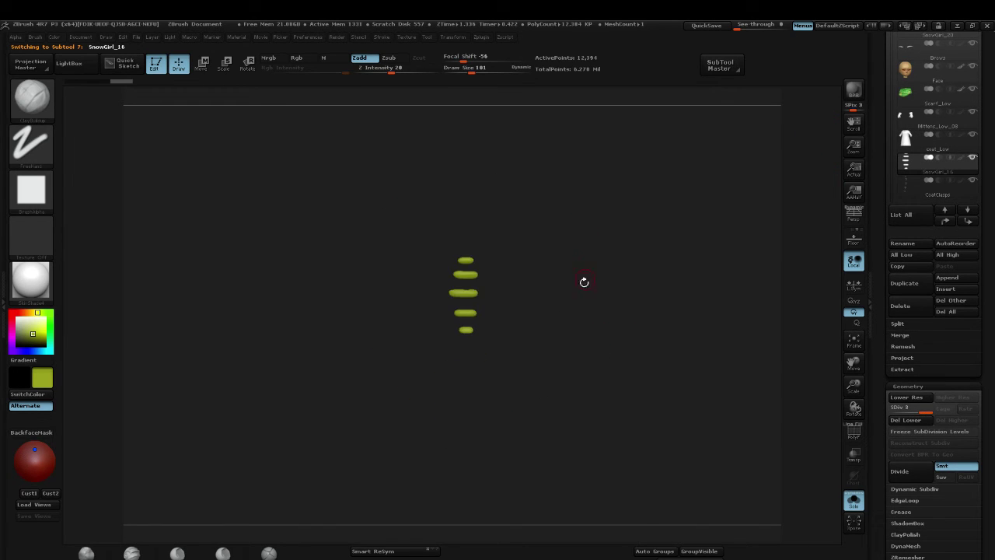
{"action": "mouse_move", "coordinate": [584, 282]}
{"action": "left_mouse_down", "text": "alt"}
{"action": "mouse_move", "coordinate": [668, 331]}
{"action": "mouse_move", "coordinate": [582, 232]}
{"action": "mouse_move", "coordinate": [599, 281]}
{"action": "left_mouse_up", "text": "alt"}
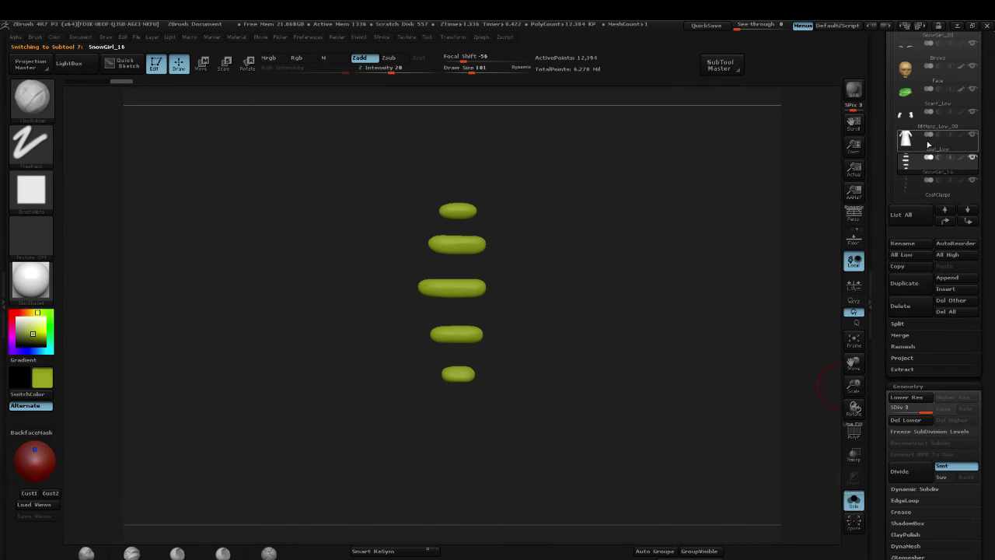
Step: Leave Solo mode, select the Mittens_Low_08 subtool on the model, isolate it again and turn on its polyframe display
{"action": "left_click", "coordinate": [853, 500]}
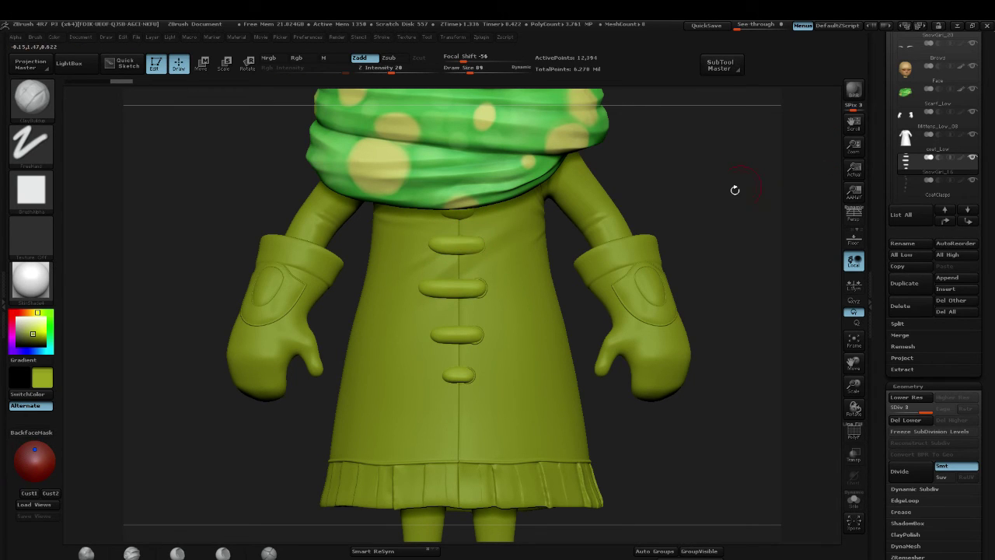
{"action": "left_click", "coordinate": [645, 278], "text": "alt"}
{"action": "left_click", "coordinate": [854, 500]}
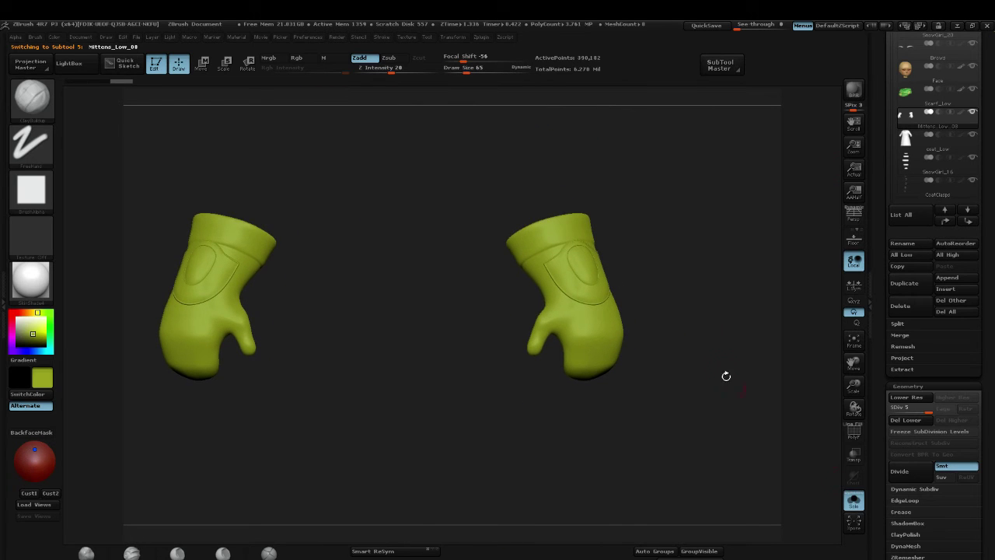
{"action": "key", "text": "shift+f"}
{"action": "key", "text": "shift+f"}
{"action": "key", "text": "shift+f"}
{"action": "key", "text": "shift+f"}
{"action": "key", "text": "shift+f"}
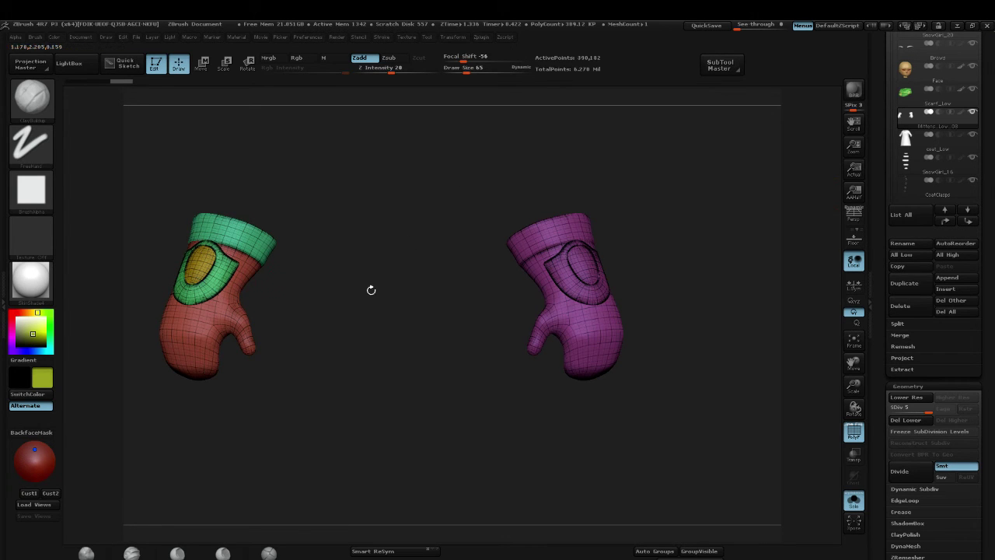
Step: Collapse the Geometry settings and open the Polygroups settings for the mittens
{"action": "left_click_drag", "start_coordinate": [981, 398], "coordinate": [980, 390]}
{"action": "scroll", "coordinate": [980, 389], "scroll_direction": "down", "scroll_amount": 5}
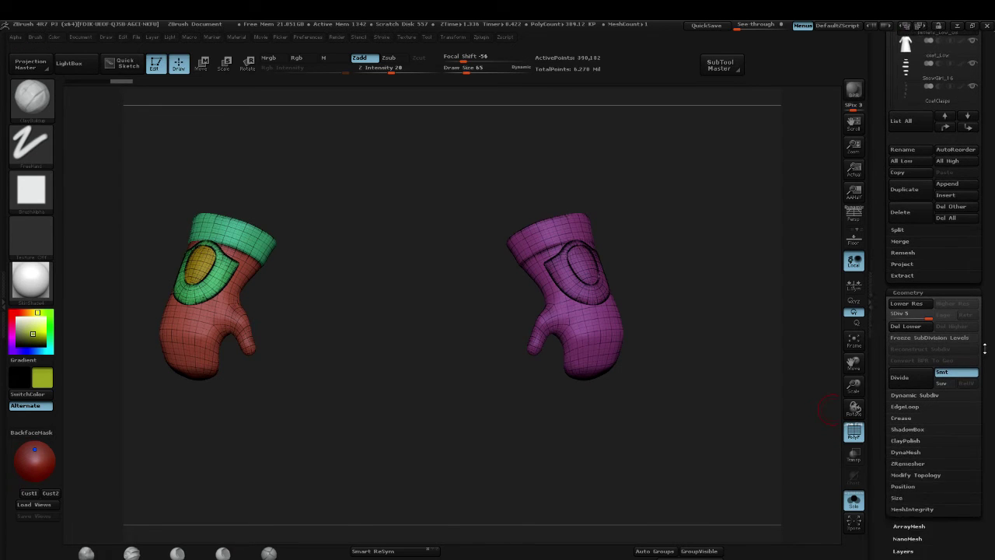
{"action": "scroll", "coordinate": [989, 161], "scroll_direction": "up", "scroll_amount": 10}
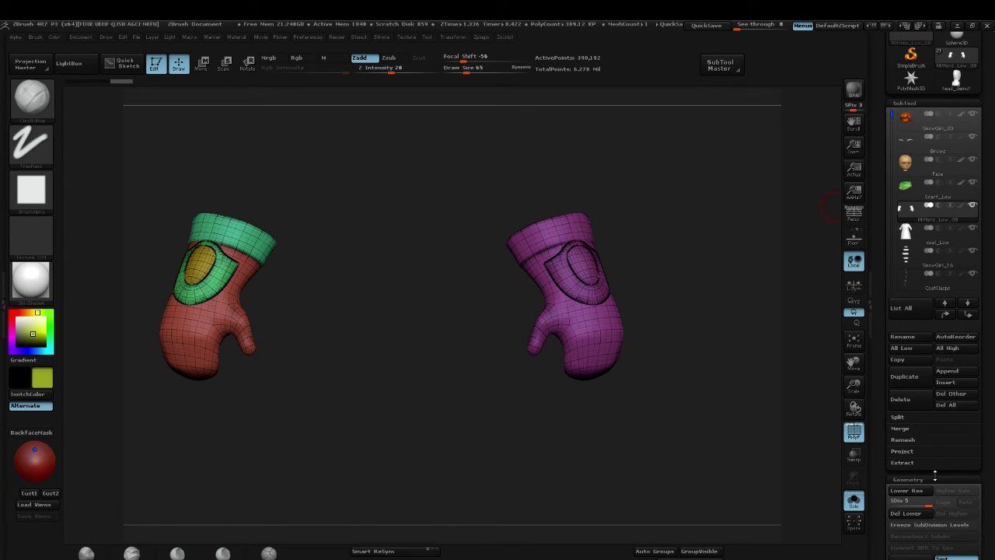
{"action": "left_click", "coordinate": [944, 478]}
{"action": "scroll", "coordinate": [978, 466], "scroll_direction": "down", "scroll_amount": 3}
{"action": "left_click_drag", "start_coordinate": [978, 446], "coordinate": [894, 283]}
{"action": "left_click", "coordinate": [932, 444]}
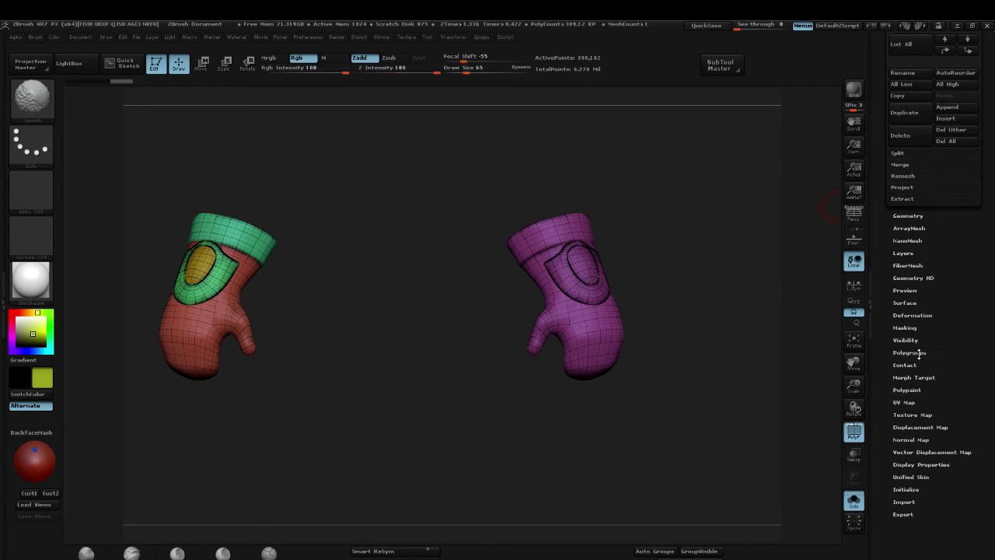
{"action": "left_click", "coordinate": [920, 354]}
{"action": "left_click_drag", "start_coordinate": [965, 287], "coordinate": [945, 201]}
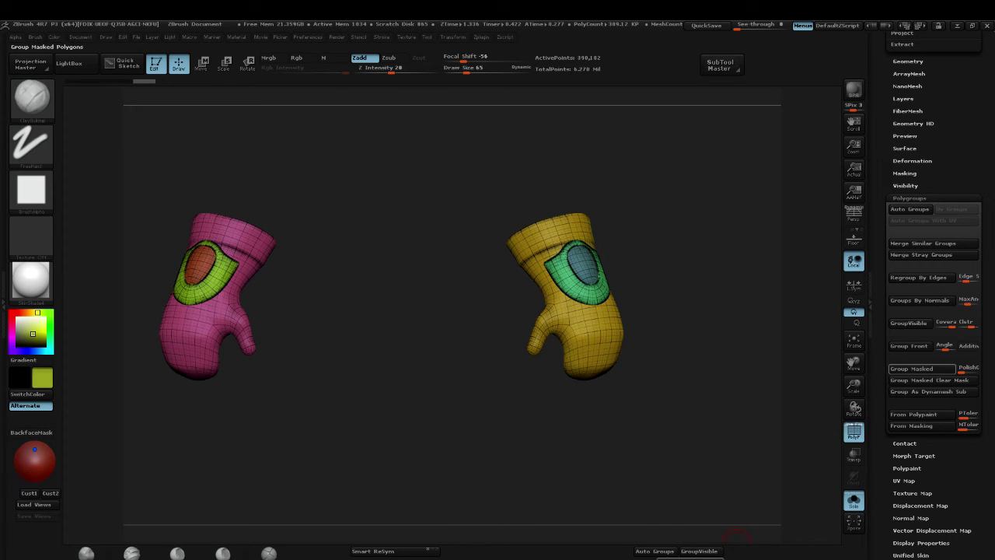
Step: Group all visible mitten polygons into a single polygroup, and regroup them by separate part with Auto Groups
{"action": "left_click", "coordinate": [699, 551]}
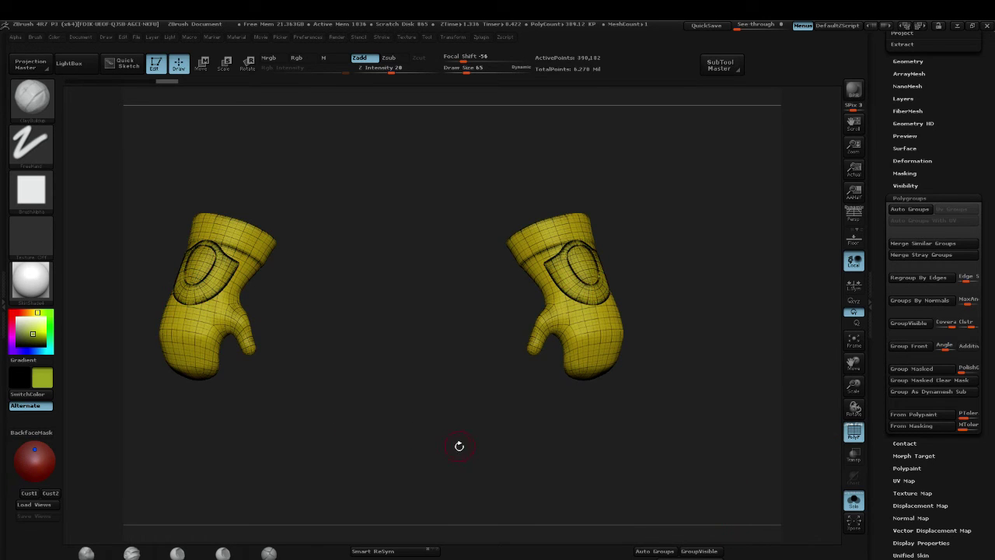
{"action": "left_click_drag", "start_coordinate": [459, 445], "coordinate": [565, 351]}
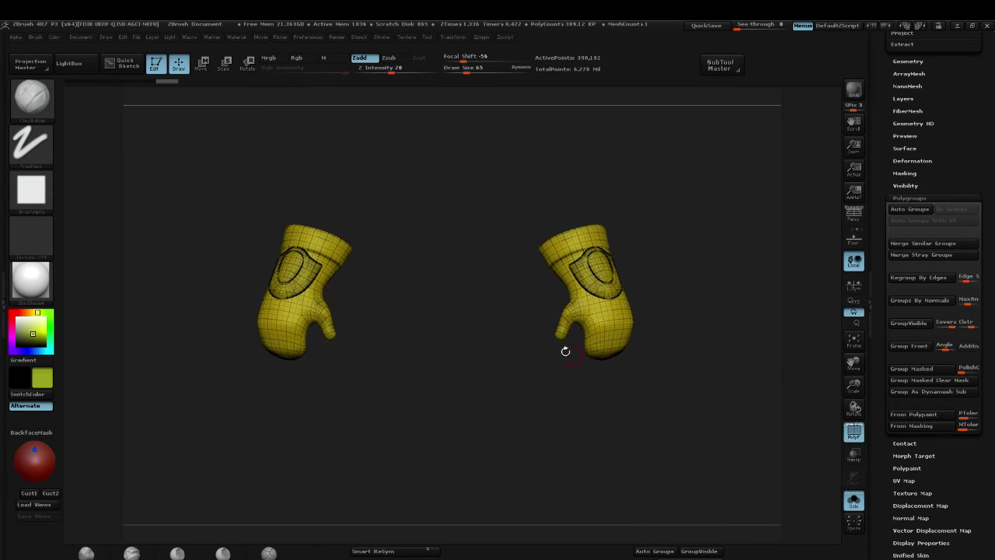
{"action": "left_click", "coordinate": [699, 550]}
{"action": "left_click", "coordinate": [700, 551]}
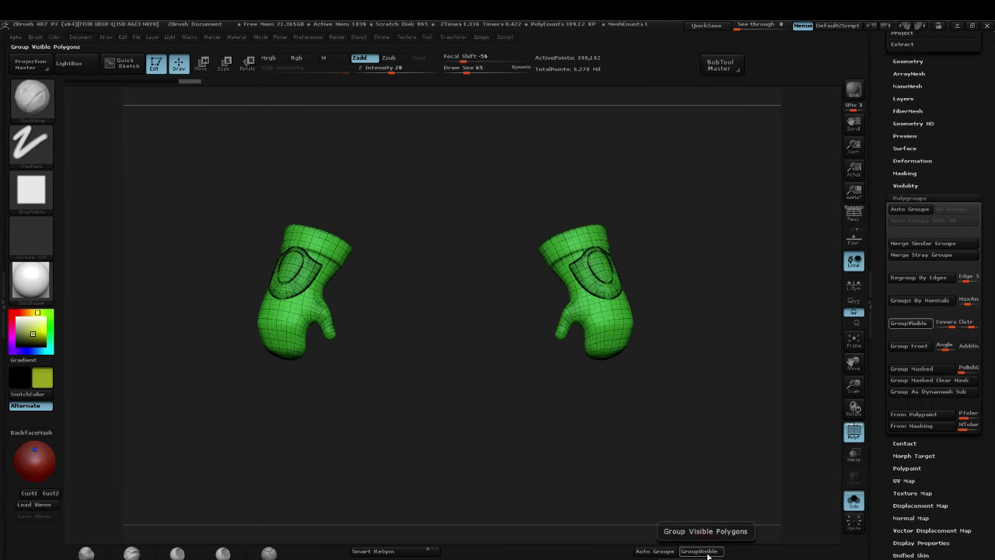
{"action": "left_click", "coordinate": [704, 551]}
{"action": "left_click", "coordinate": [654, 550]}
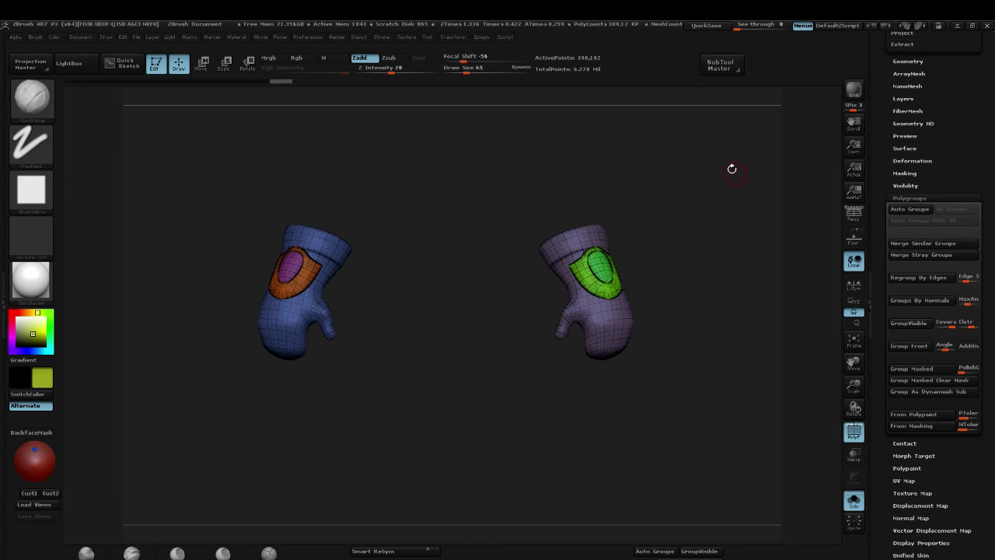
Step: Mask one mitten and group the masked polygons, invert the mask to group the other mitten, and clear the mask
{"action": "left_click_drag", "start_coordinate": [753, 159], "coordinate": [416, 462], "text": "ctrl"}
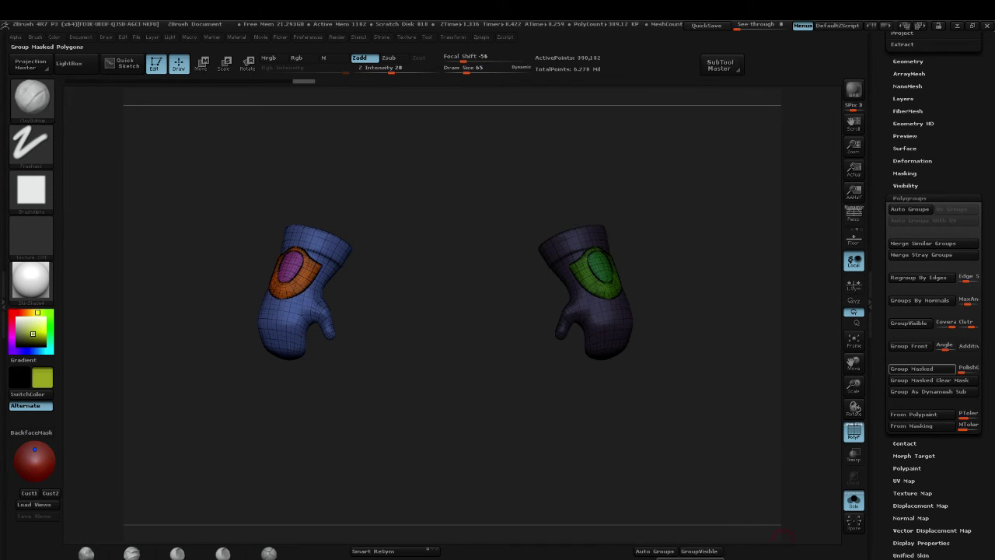
{"action": "left_click", "coordinate": [911, 368]}
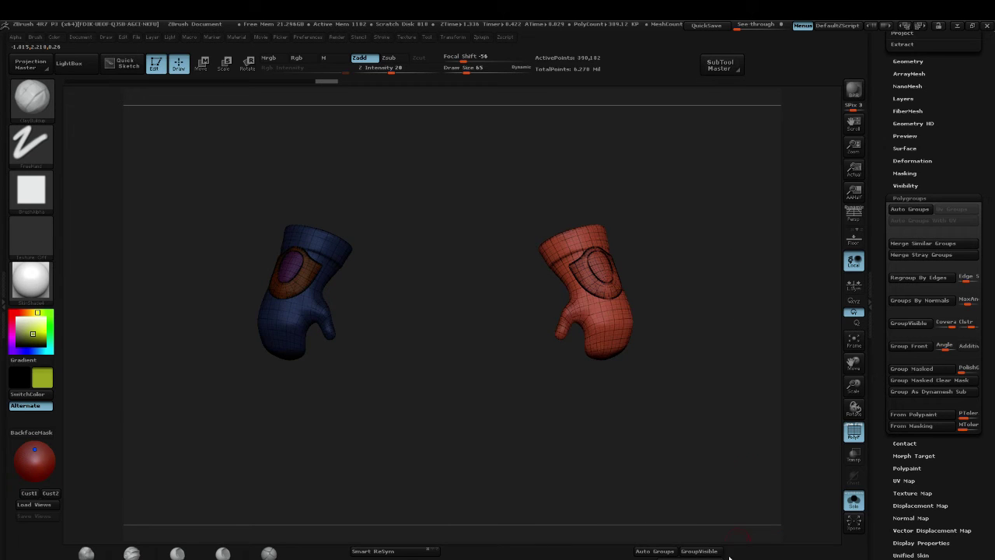
{"action": "left_click", "coordinate": [911, 369]}
{"action": "left_click_drag", "start_coordinate": [785, 319], "coordinate": [726, 333], "text": "ctrl"}
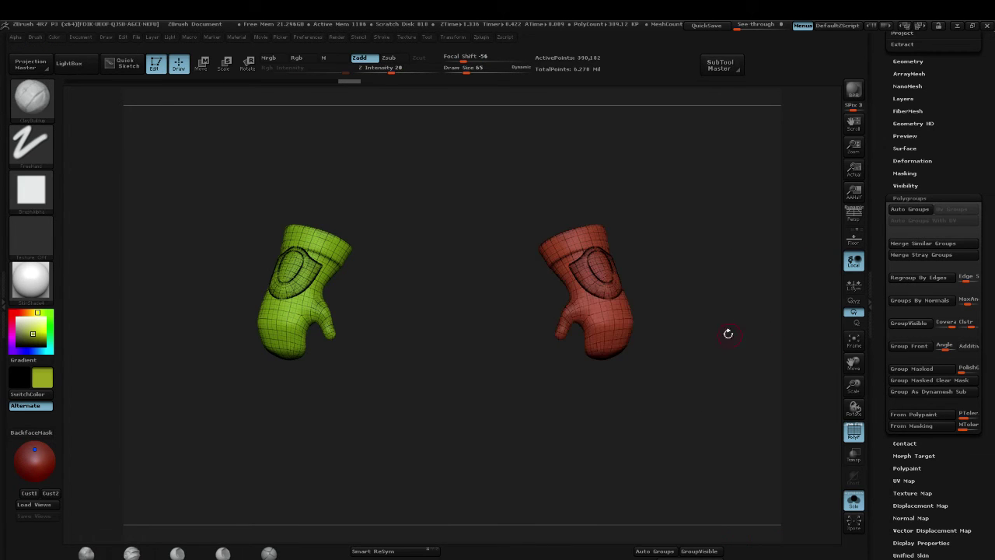
Step: Return to the SubTool settings and expand the Split options for the mittens
{"action": "left_click_drag", "start_coordinate": [748, 264], "coordinate": [717, 223], "text": "alt"}
{"action": "left_click_drag", "start_coordinate": [987, 108], "coordinate": [990, 161]}
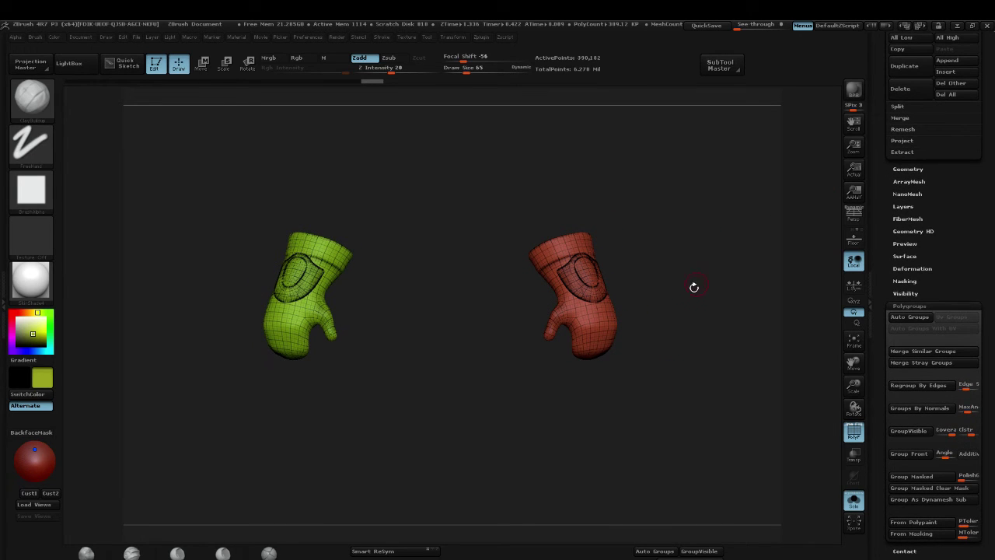
{"action": "scroll", "coordinate": [969, 222], "scroll_direction": "up", "scroll_amount": 5}
{"action": "scroll", "coordinate": [980, 303], "scroll_direction": "up", "scroll_amount": 3}
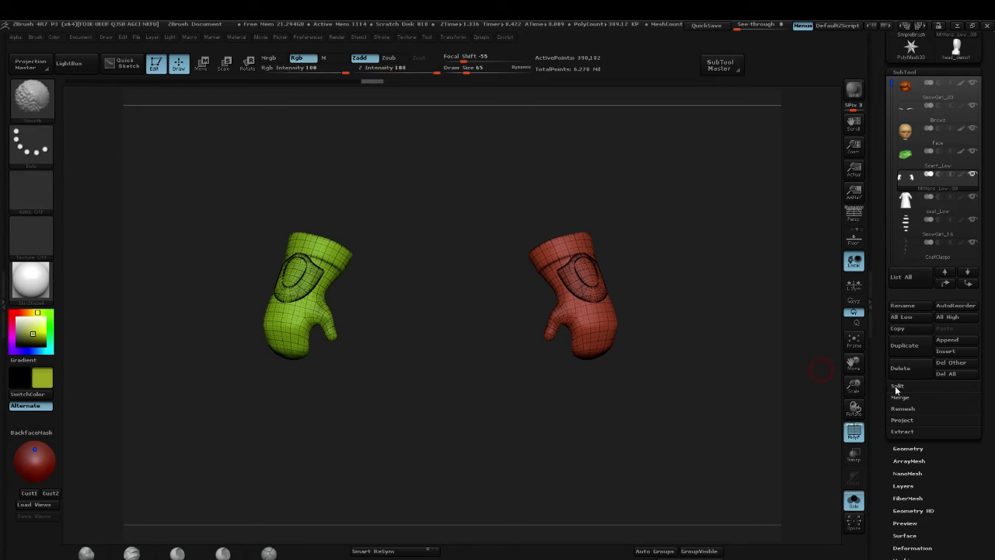
{"action": "left_click", "coordinate": [897, 386]}
{"action": "scroll", "coordinate": [986, 293], "scroll_direction": "down", "scroll_amount": 3}
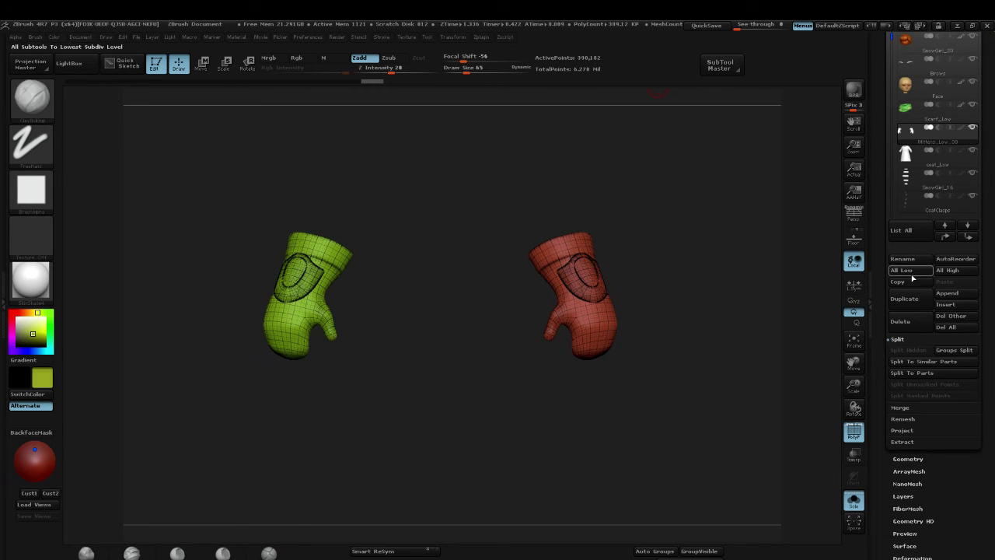
{"action": "key", "text": "ctrl"}
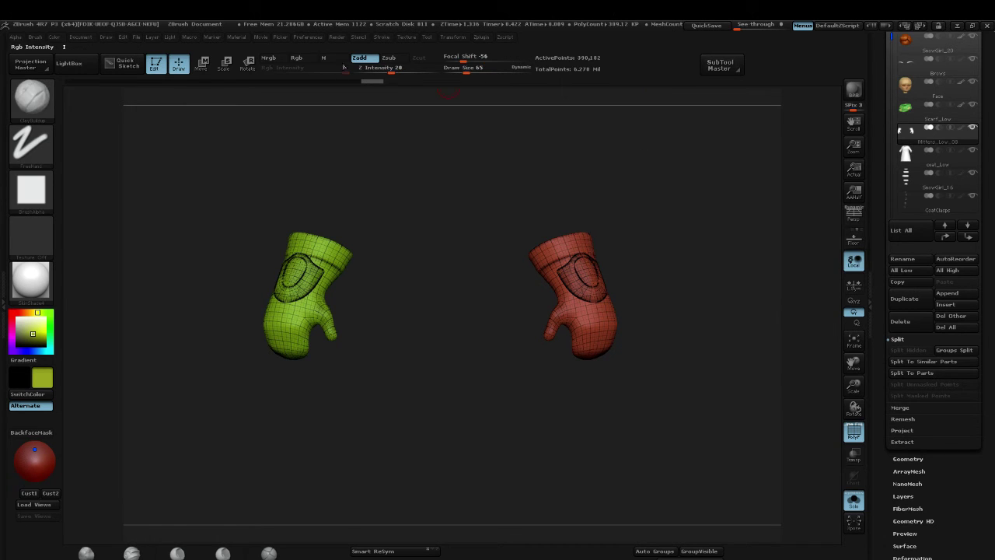
{"action": "mouse_move", "coordinate": [364, 60]}
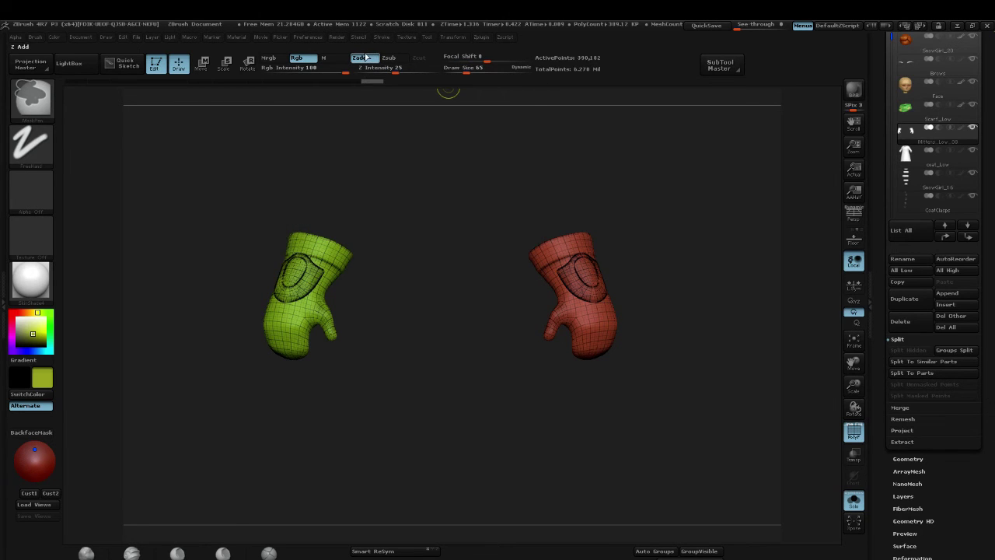
{"action": "key", "text": "b"}
{"action": "key", "text": "c"}
{"action": "key", "text": "b"}
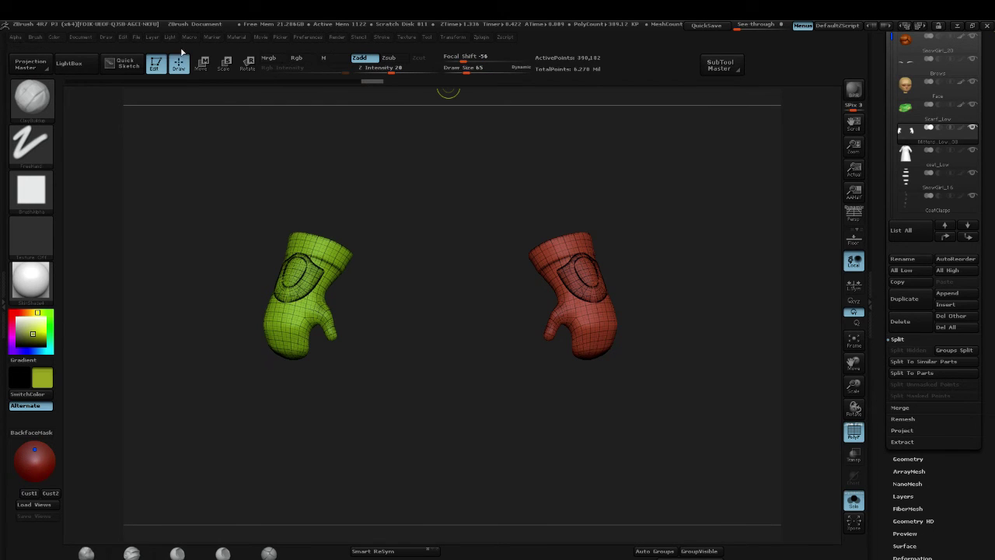
{"action": "left_click", "coordinate": [104, 38]}
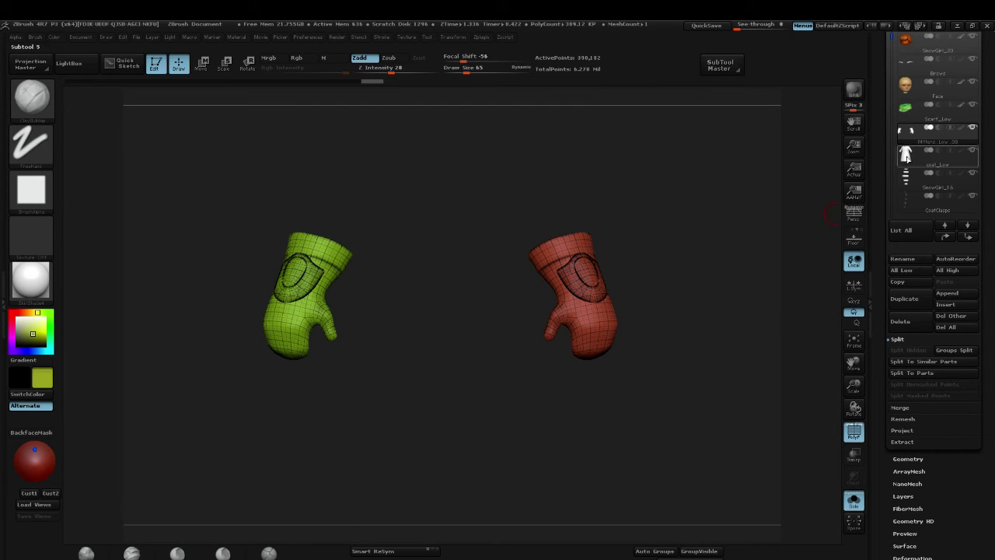
Step: Split the mittens into separate subtools with Groups Split, accept the non-undoable operation and select Mittens_Low_09
{"action": "left_click", "coordinate": [961, 350]}
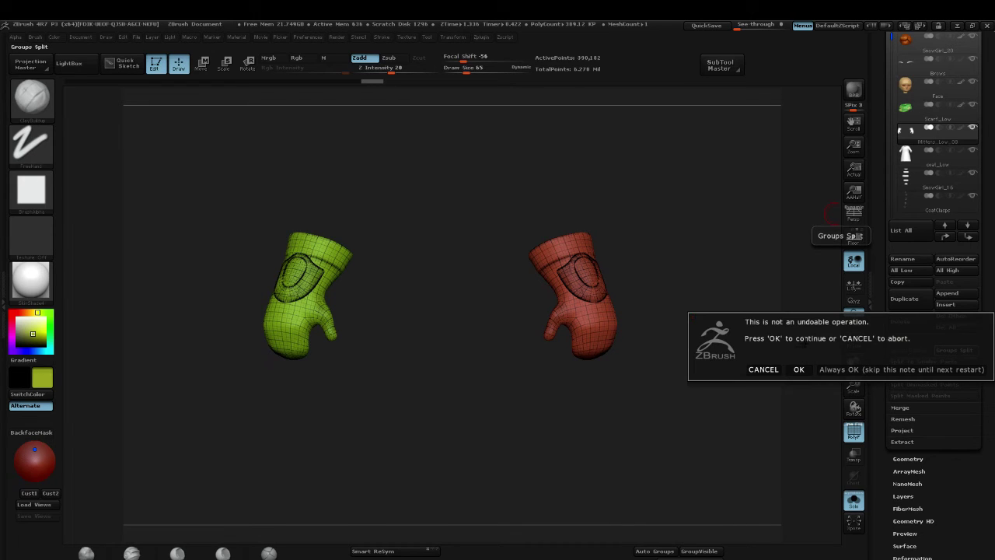
{"action": "left_click", "coordinate": [798, 369]}
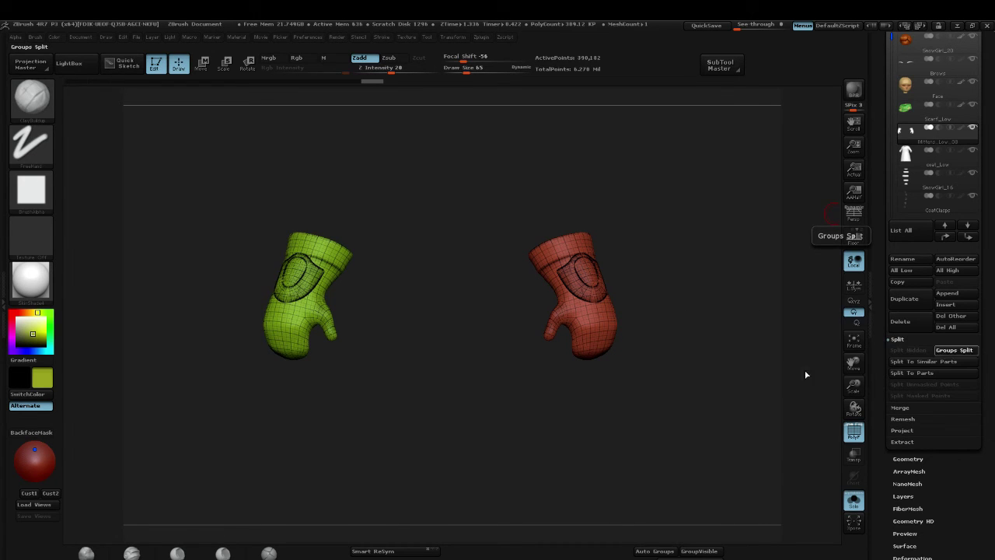
{"action": "left_click", "coordinate": [912, 155]}
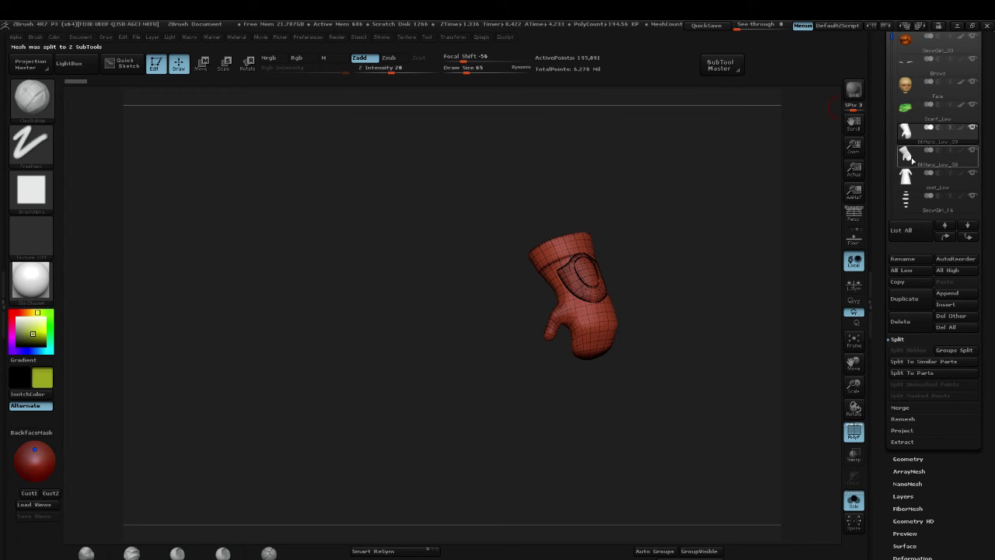
{"action": "left_click", "coordinate": [905, 133]}
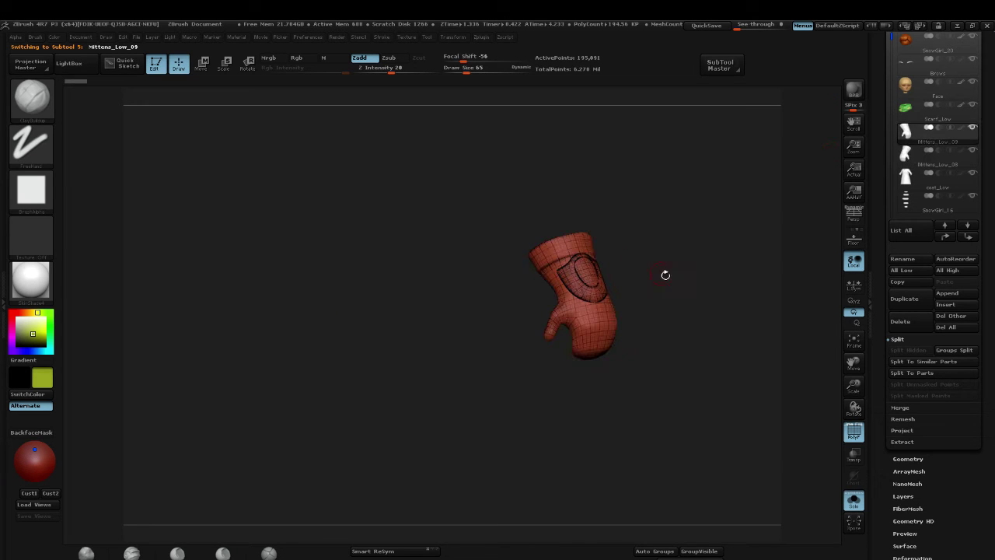
Step: Turn off Solo mode to show the whole SnowGirl character, and inspect the Mittens_Low_09 entry in the subtool list
{"action": "key", "text": "shift"}
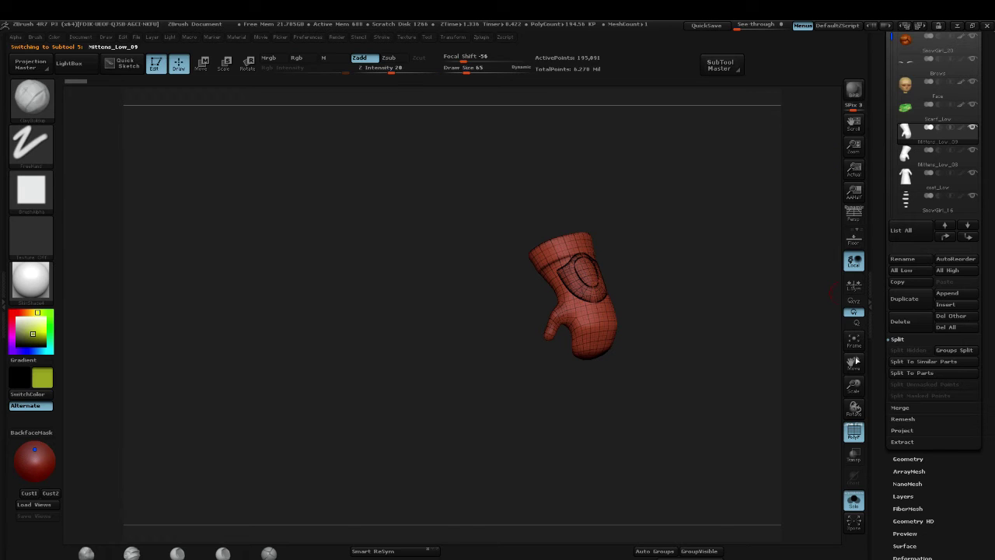
{"action": "left_click", "coordinate": [854, 502]}
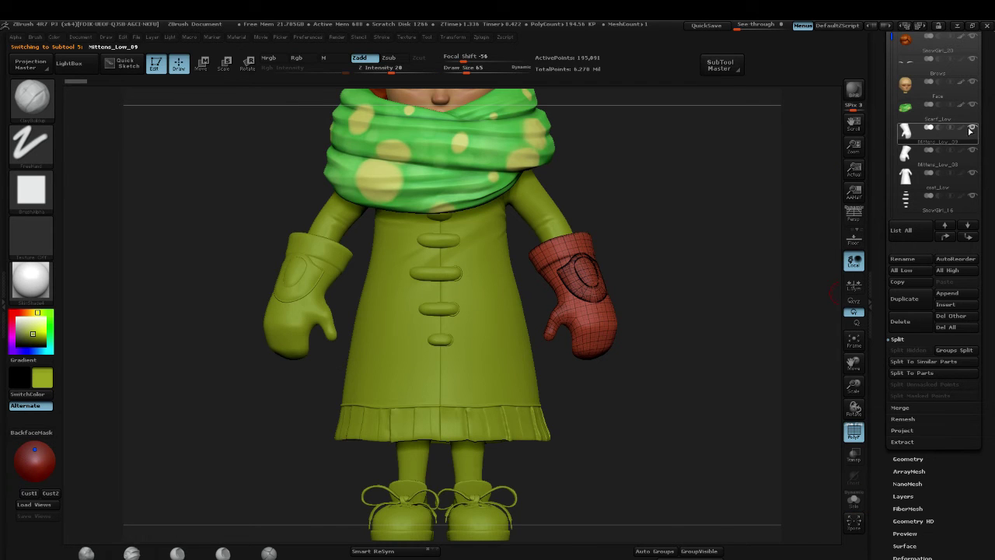
{"action": "mouse_move", "coordinate": [970, 129]}
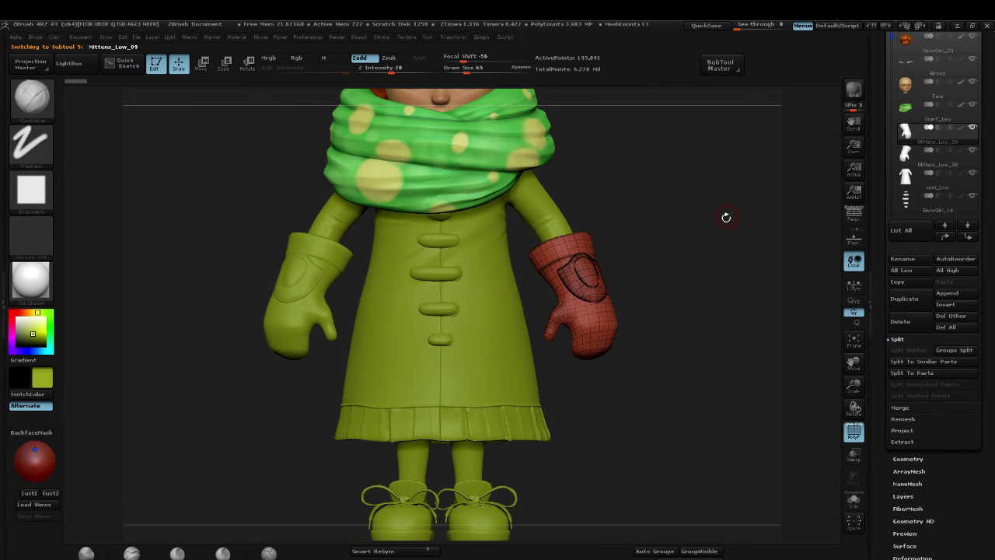
{"action": "left_click_drag", "start_coordinate": [726, 218], "coordinate": [830, 165]}
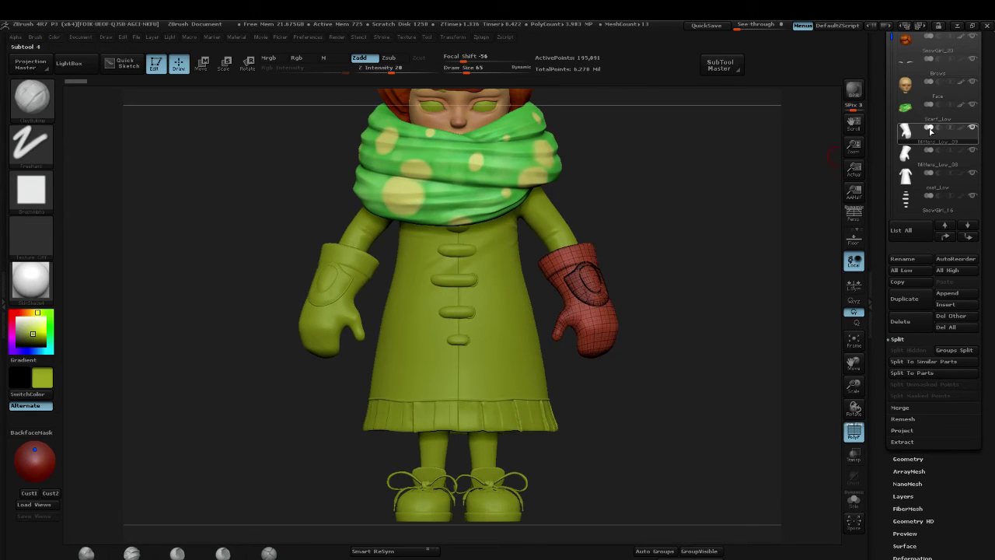
{"action": "left_click_drag", "start_coordinate": [990, 113], "coordinate": [989, 155]}
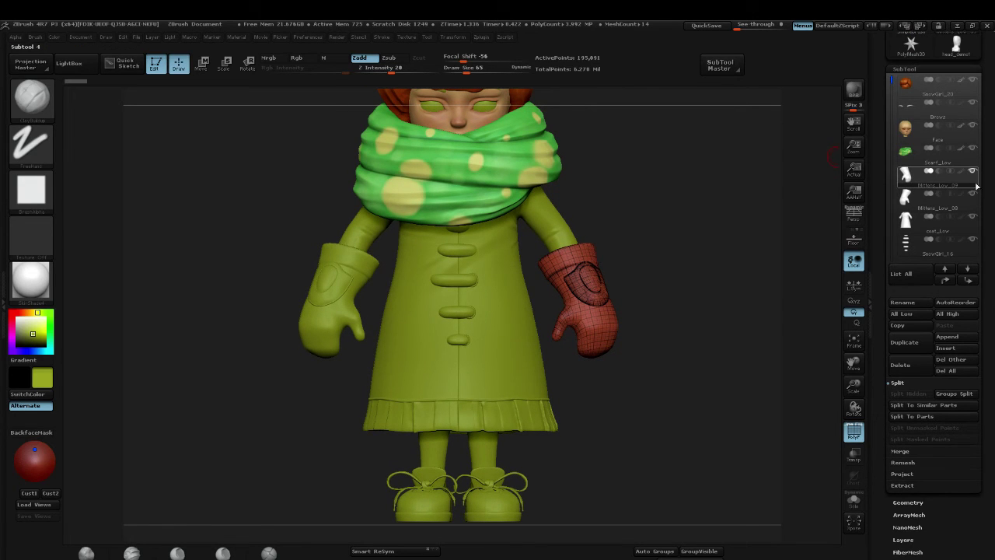
{"action": "mouse_move", "coordinate": [975, 175]}
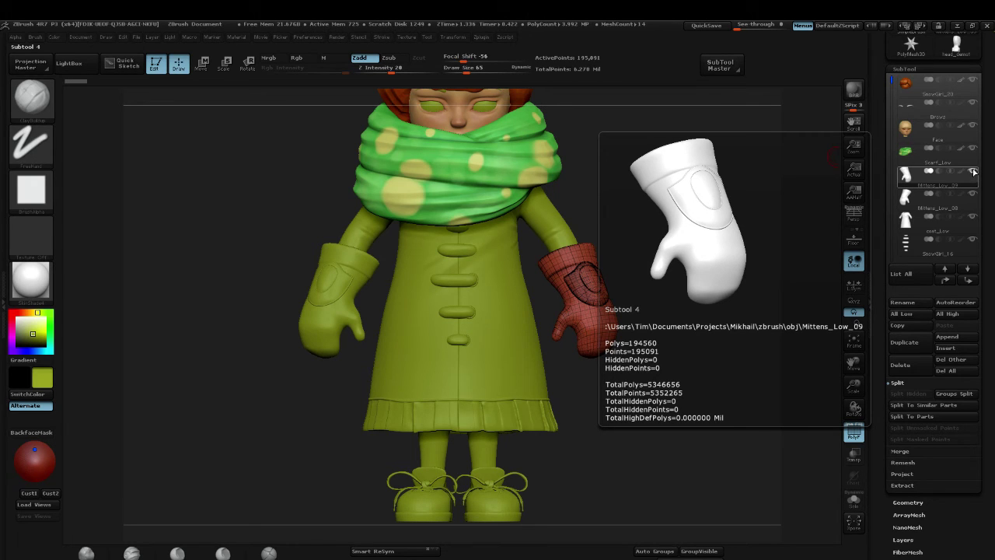
Step: Isolate the pair of mittens by hiding all other subtools and making Mittens_Low_08 visible alongside Mittens_Low_09
{"action": "left_click", "coordinate": [973, 171]}
{"action": "mouse_move", "coordinate": [975, 195]}
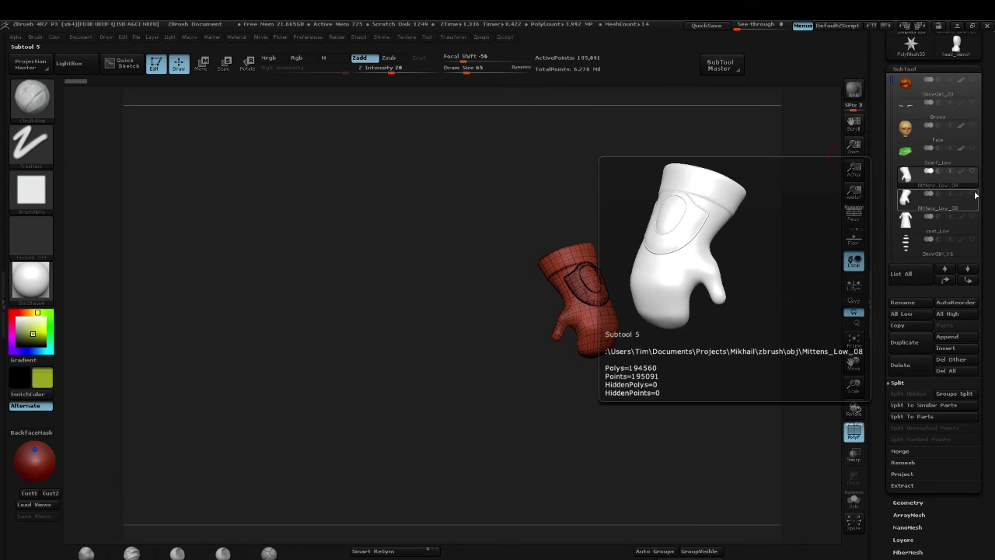
{"action": "left_click", "coordinate": [973, 194]}
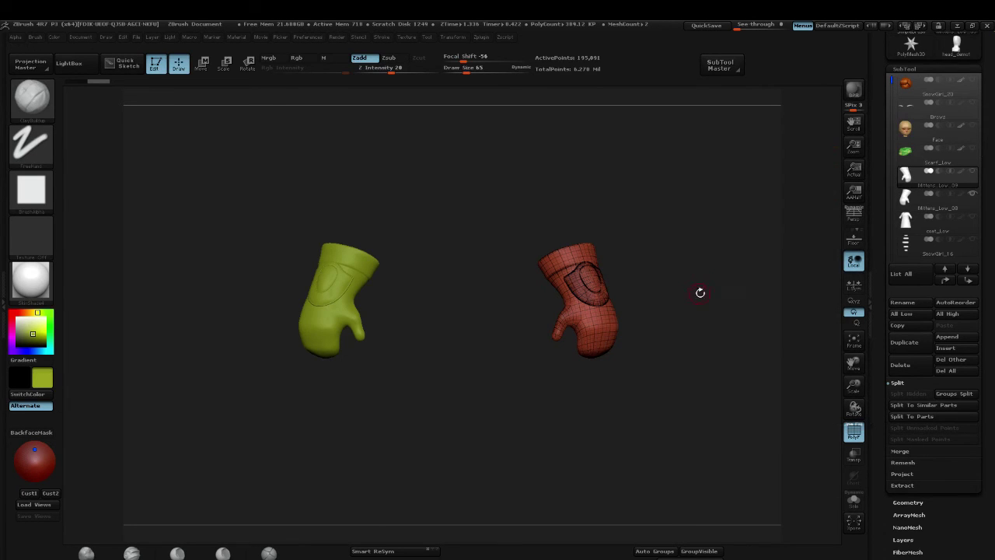
{"action": "left_click_drag", "start_coordinate": [711, 273], "coordinate": [735, 268]}
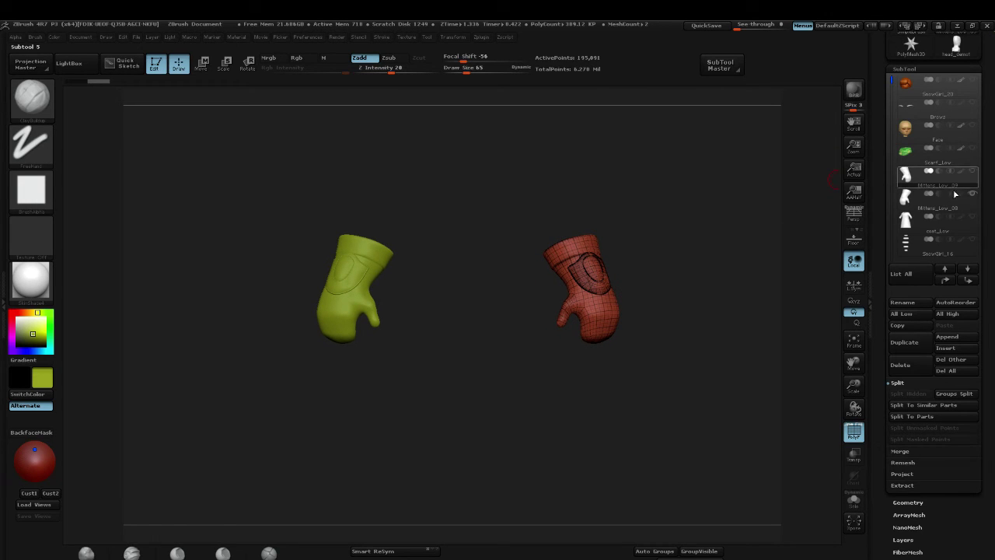
Step: Expand the Split and Merge options of the subtools so that both sets stay open together
{"action": "left_click_drag", "start_coordinate": [975, 534], "coordinate": [975, 510]}
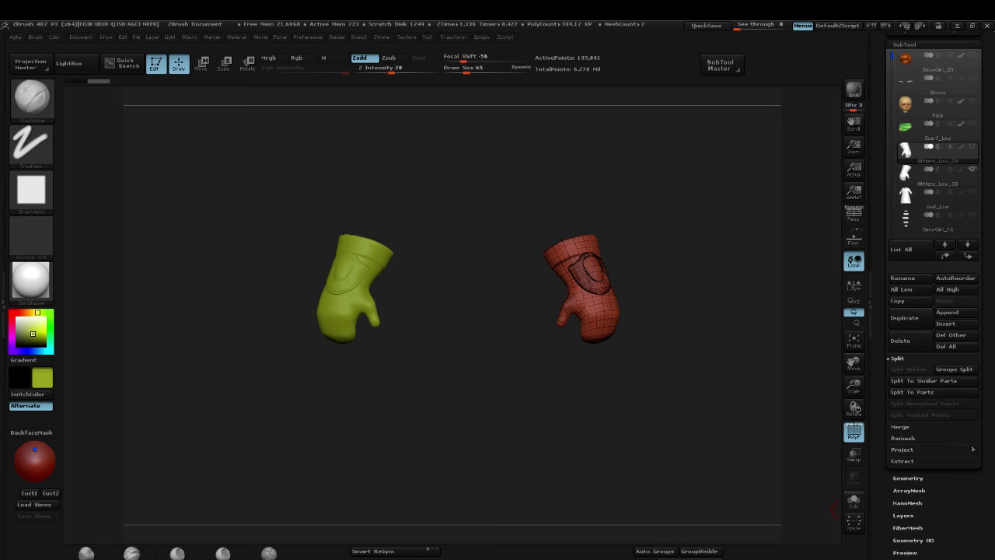
{"action": "left_click", "coordinate": [902, 428]}
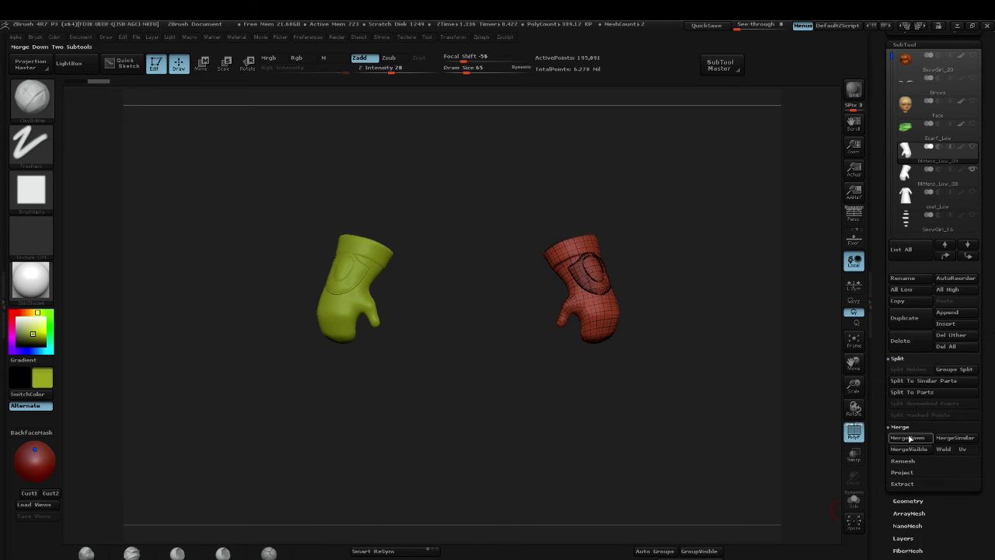
{"action": "left_click", "coordinate": [899, 358]}
{"action": "left_click", "coordinate": [902, 370]}
{"action": "left_click", "coordinate": [902, 359]}
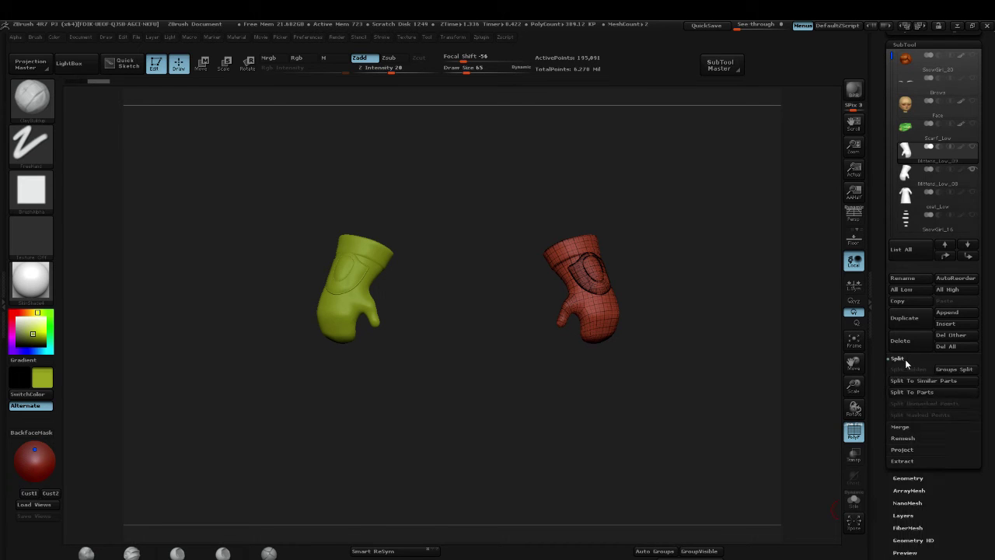
{"action": "left_click", "coordinate": [905, 428]}
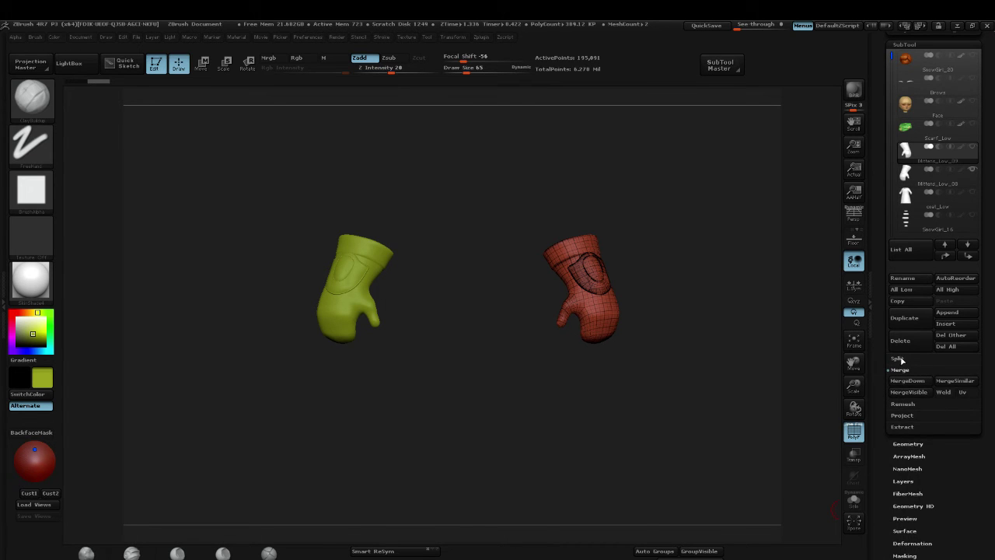
{"action": "left_click", "coordinate": [900, 359]}
{"action": "key", "text": "shift"}
{"action": "left_click", "coordinate": [903, 427]}
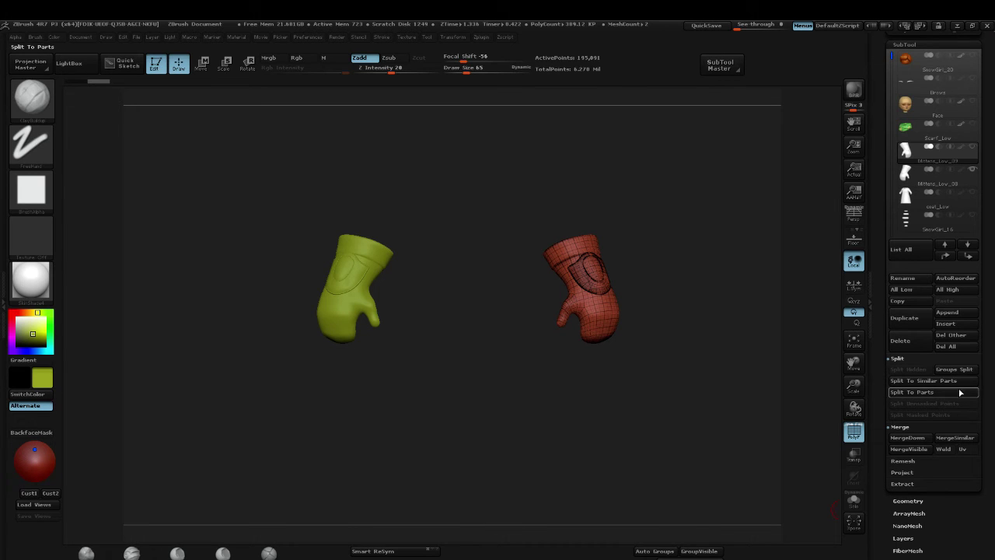
{"action": "left_click_drag", "start_coordinate": [985, 426], "coordinate": [985, 409]}
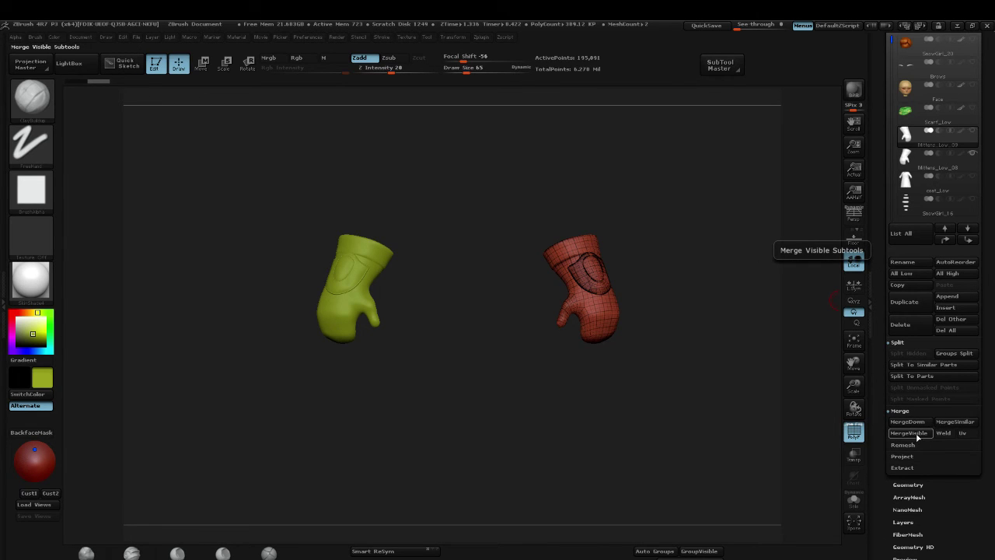
{"action": "left_click_drag", "start_coordinate": [978, 496], "coordinate": [976, 480]}
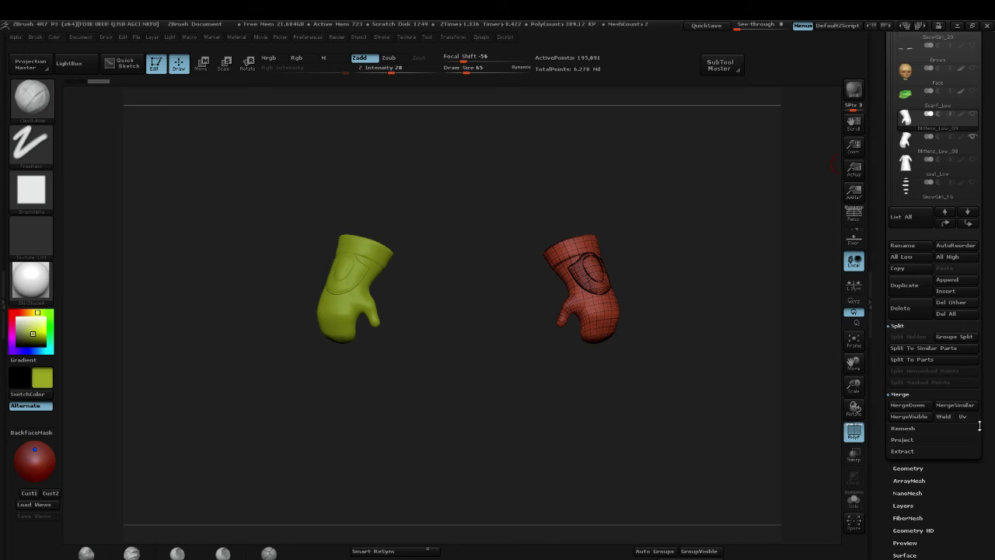
Step: Compare the subdivision levels of both mittens in the Geometry settings and merge Mittens_Low_09 down with Mittens_Low_08
{"action": "left_click", "coordinate": [910, 468]}
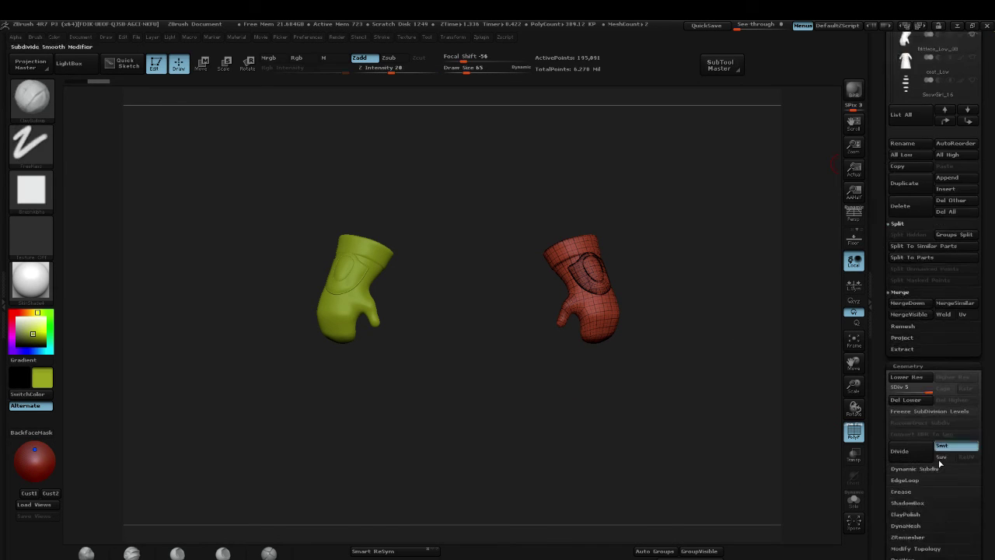
{"action": "left_click", "coordinate": [925, 370]}
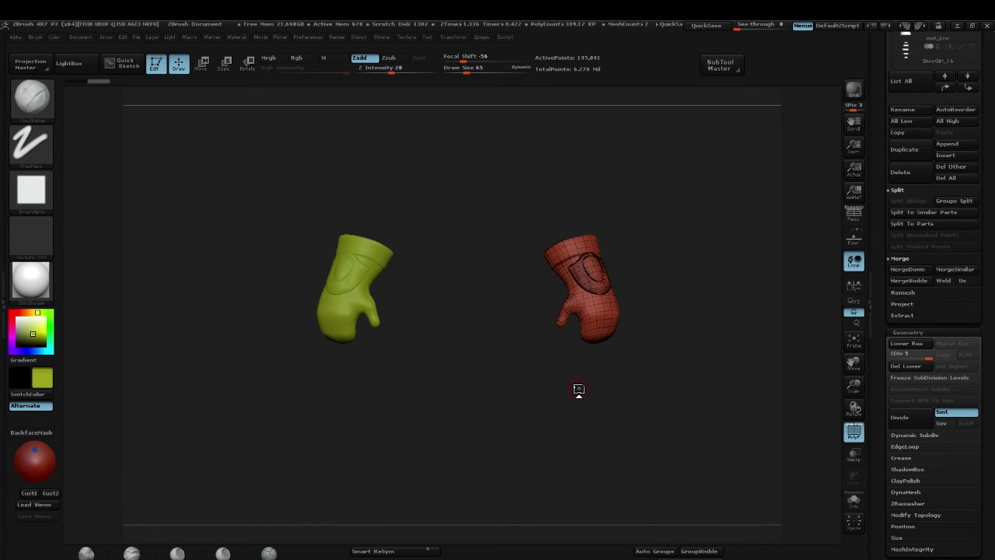
{"action": "left_click_drag", "start_coordinate": [984, 89], "coordinate": [984, 165]}
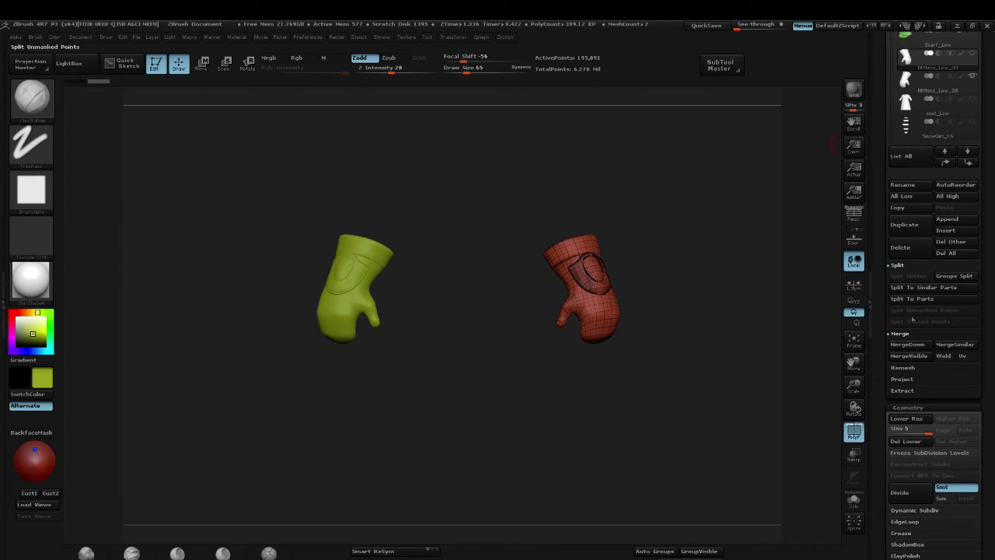
{"action": "left_click", "coordinate": [908, 84]}
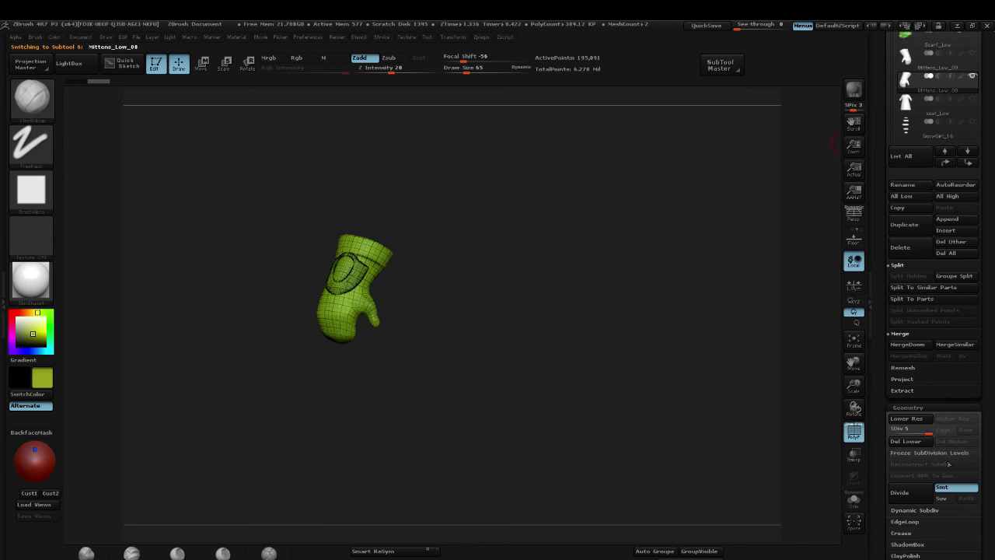
{"action": "left_click", "coordinate": [908, 62]}
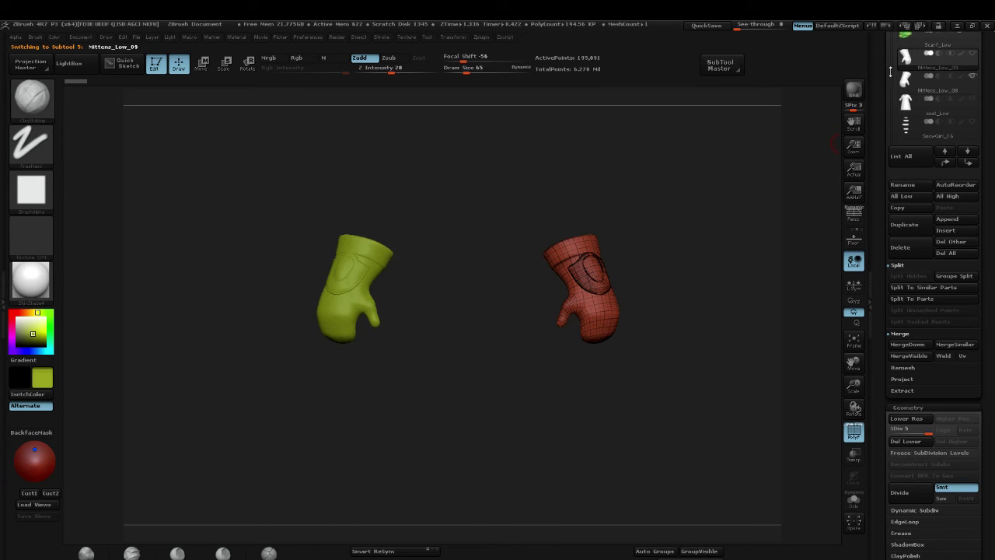
{"action": "left_click", "coordinate": [915, 344]}
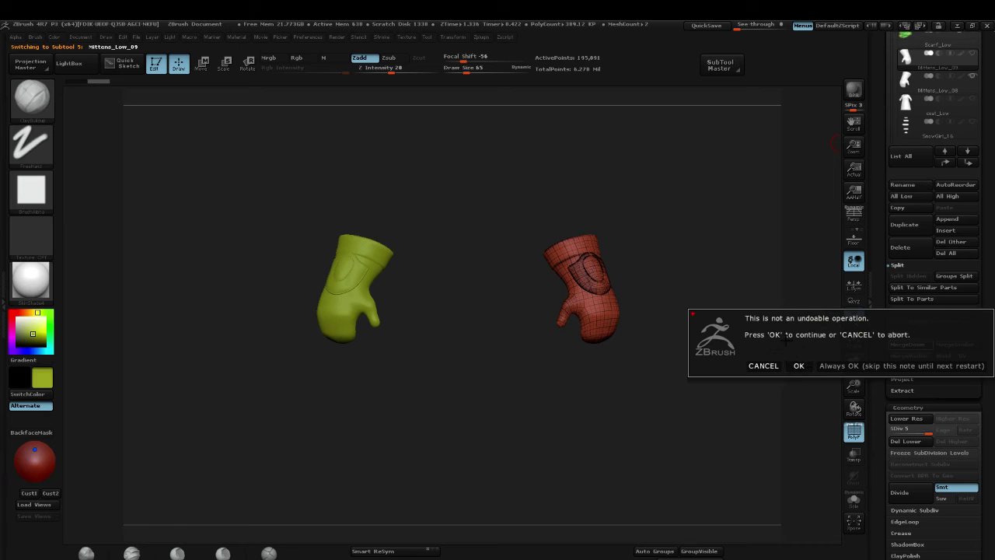
{"action": "left_click", "coordinate": [798, 366]}
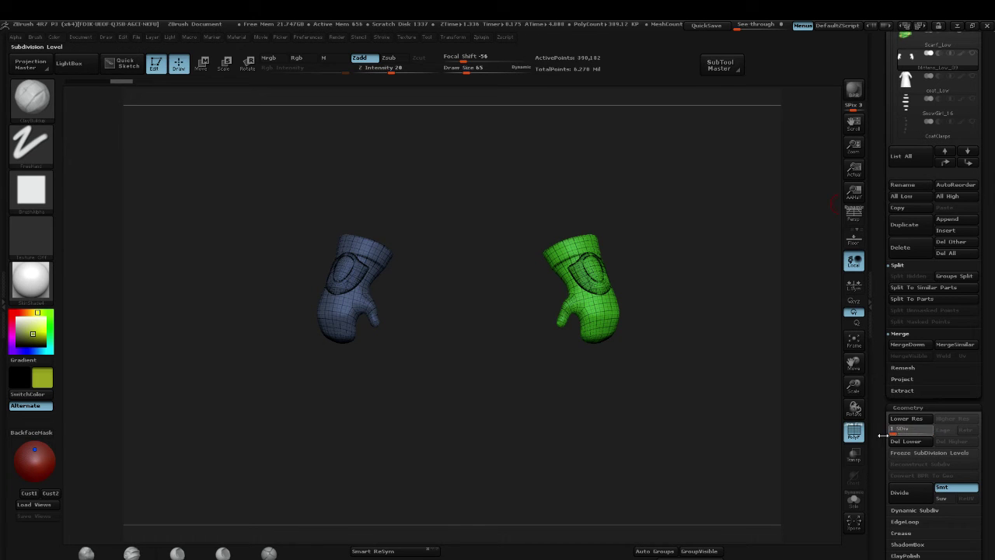
Step: Inspect the merged mittens at subdivision level 1 and step back up to level 5
{"action": "left_click_drag", "start_coordinate": [883, 435], "coordinate": [734, 458]}
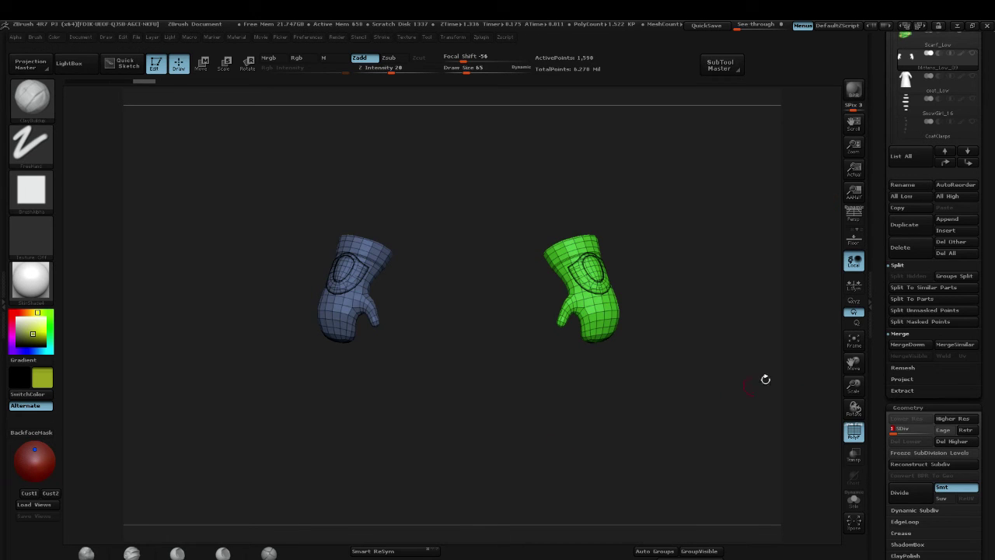
{"action": "key", "text": "d"}
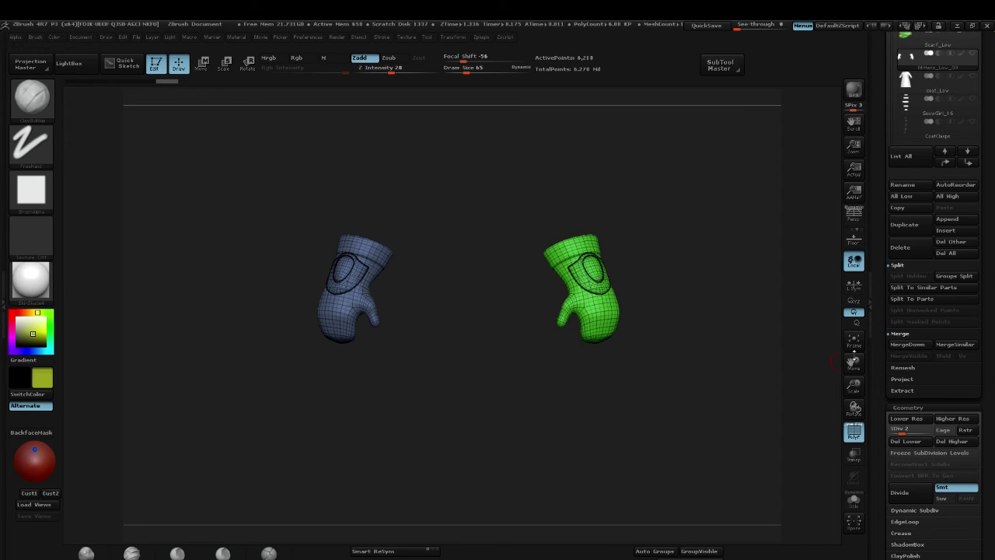
{"action": "key", "text": "d"}
{"action": "key", "text": "d"}
{"action": "key", "text": "d"}
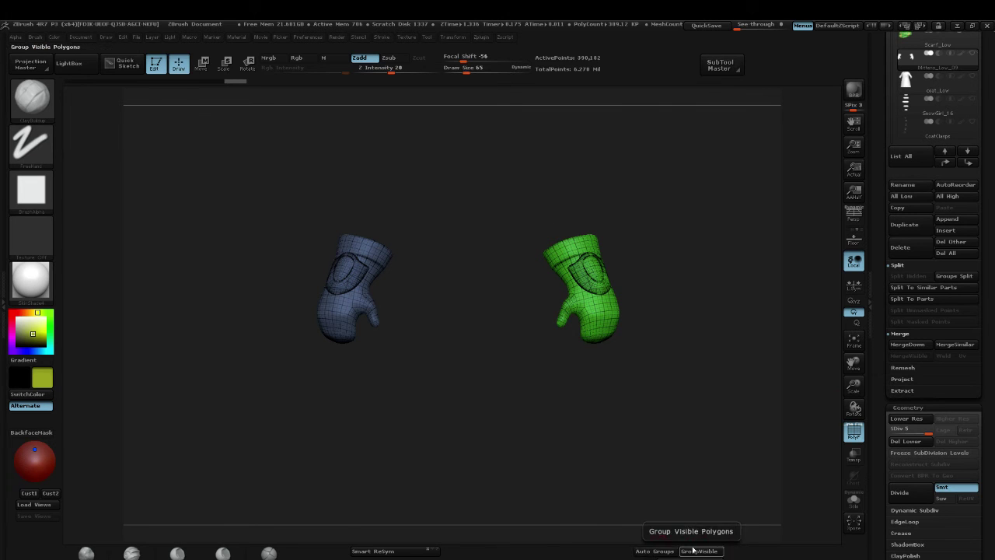
Step: Assign automatic polygroups to the separate parts of the merged mittens and frame one mitten's patch up close
{"action": "left_click", "coordinate": [647, 551]}
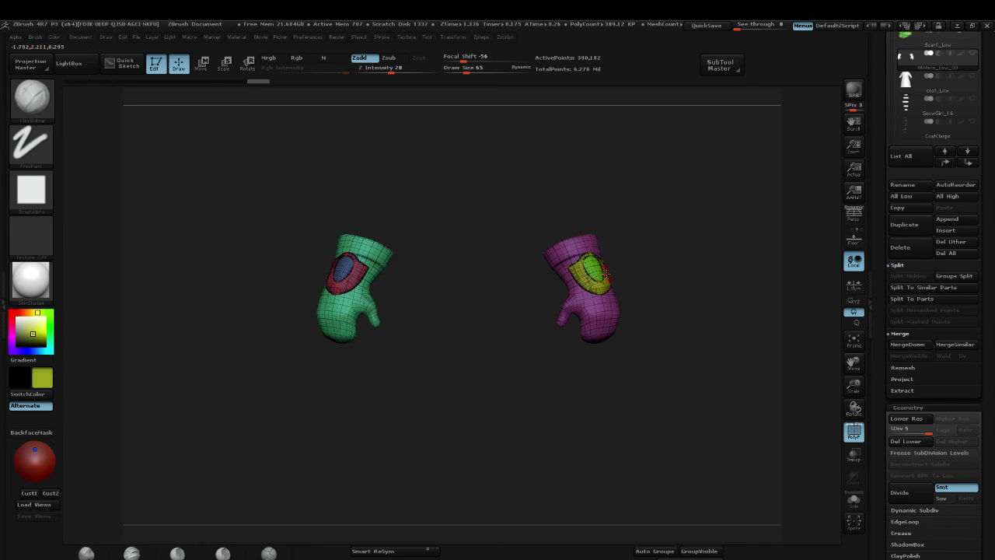
{"action": "mouse_move", "coordinate": [702, 293]}
{"action": "left_mouse_down", "text": "alt"}
{"action": "mouse_move", "coordinate": [773, 287]}
{"action": "mouse_move", "coordinate": [677, 299]}
{"action": "mouse_move", "coordinate": [756, 289]}
{"action": "mouse_move", "coordinate": [642, 278]}
{"action": "mouse_move", "coordinate": [797, 272]}
{"action": "mouse_move", "coordinate": [807, 263]}
{"action": "left_mouse_up", "text": "alt"}
{"action": "left_click_drag", "start_coordinate": [475, 285], "coordinate": [202, 282], "text": "alt"}
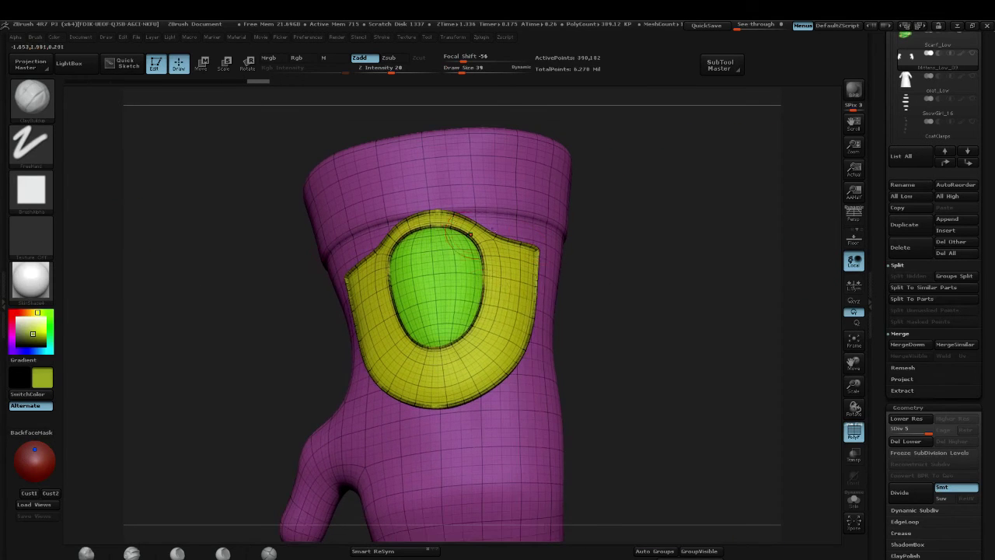
Step: Turn off the polyframe display and choose the Standard brush with draw size 26 and a higher Z Intensity
{"action": "key", "text": "shift+f"}
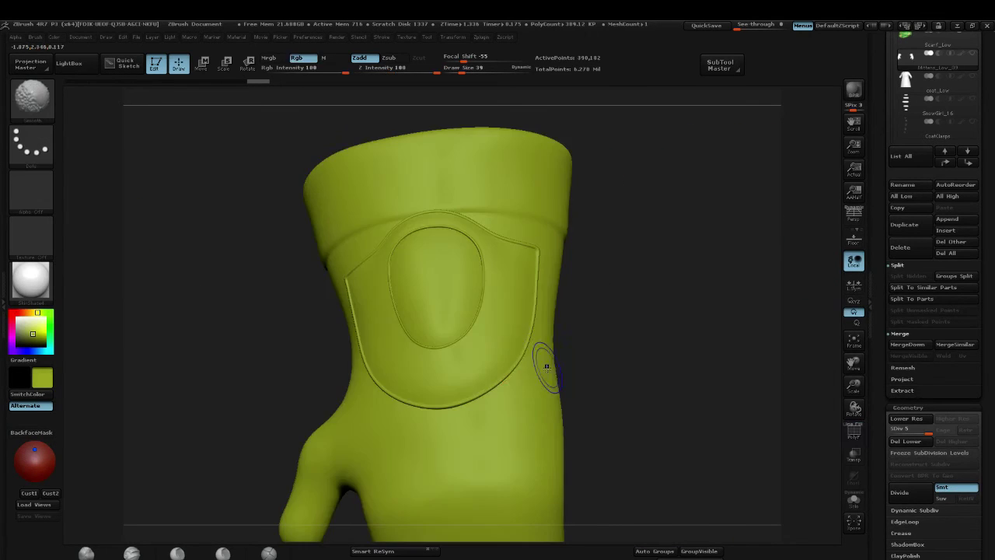
{"action": "key", "text": "b"}
{"action": "key", "text": "s"}
{"action": "key", "text": "t"}
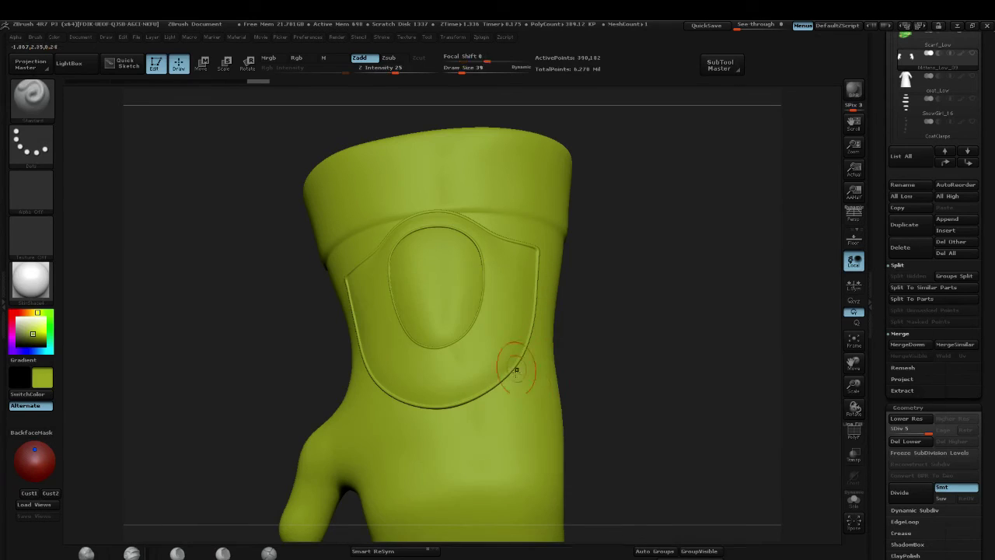
{"action": "key", "text": "s"}
{"action": "left_click_drag", "start_coordinate": [530, 380], "coordinate": [519, 379]}
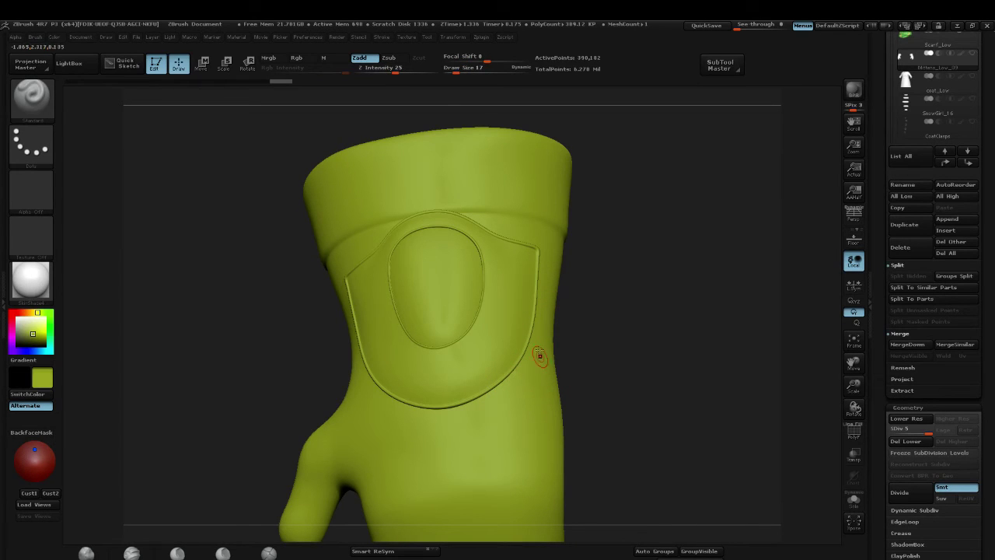
{"action": "left_click_drag", "start_coordinate": [396, 73], "coordinate": [404, 73]}
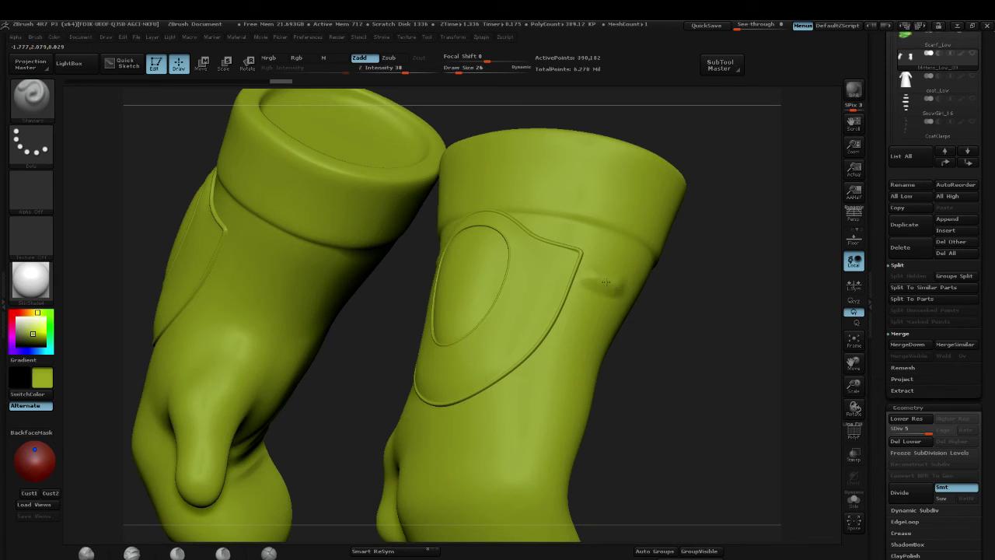
Step: Try sculpting a fold beside the mitten's patch with the Standard brush and undo the strokes
{"action": "mouse_move", "coordinate": [606, 282]}
{"action": "left_mouse_down"}
{"action": "mouse_move", "coordinate": [581, 276]}
{"action": "mouse_move", "coordinate": [603, 301]}
{"action": "mouse_move", "coordinate": [569, 283]}
{"action": "mouse_move", "coordinate": [577, 261]}
{"action": "mouse_move", "coordinate": [557, 300]}
{"action": "left_mouse_up"}
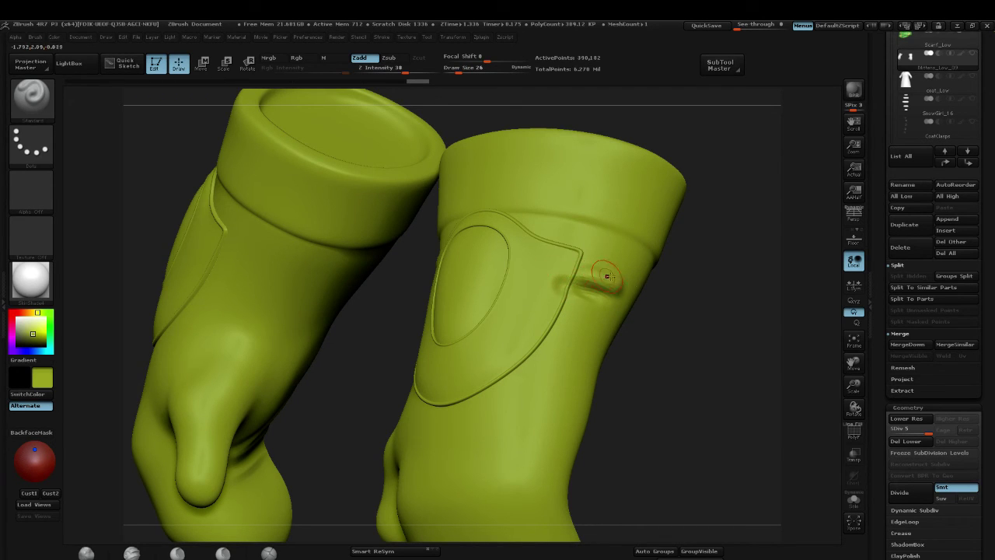
{"action": "key", "text": "ctrl+z"}
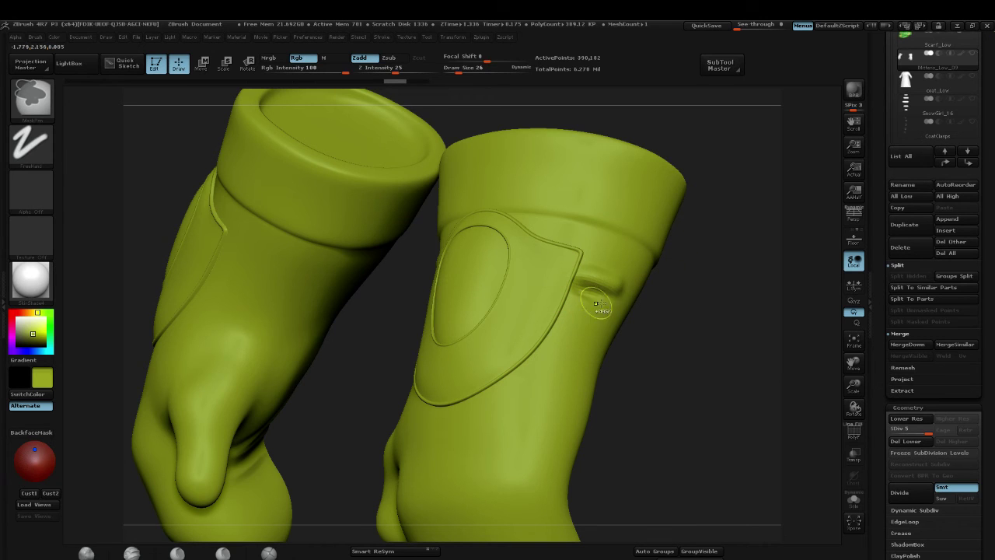
{"action": "key", "text": "ctrl+z"}
{"action": "key", "text": "ctrl+z"}
{"action": "key", "text": "ctrl+z"}
{"action": "key", "text": "ctrl+z"}
{"action": "key", "text": "ctrl+z"}
{"action": "key", "text": "ctrl+z"}
{"action": "key", "text": "ctrl+z"}
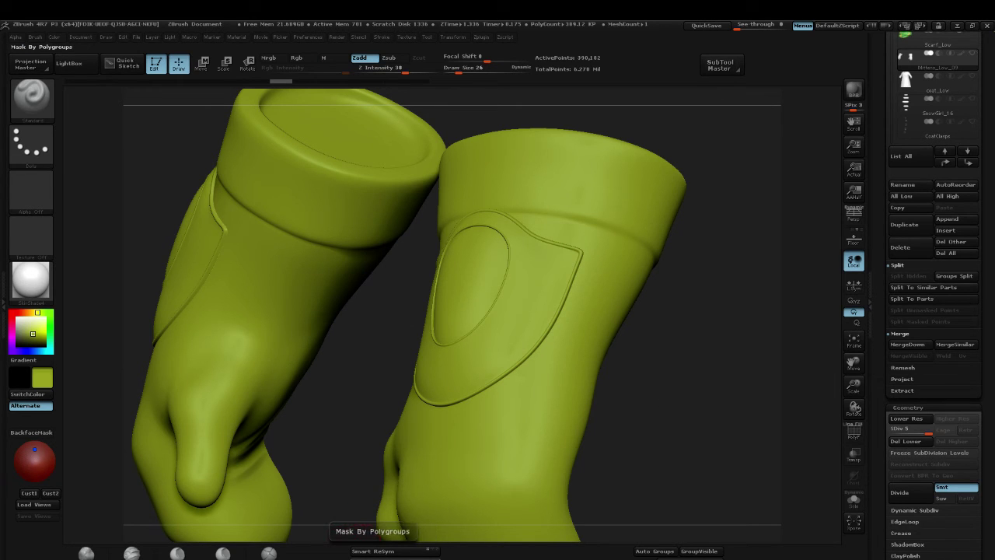
Step: Open the Auto Masking settings of the Standard brush
{"action": "key", "text": "ctrl"}
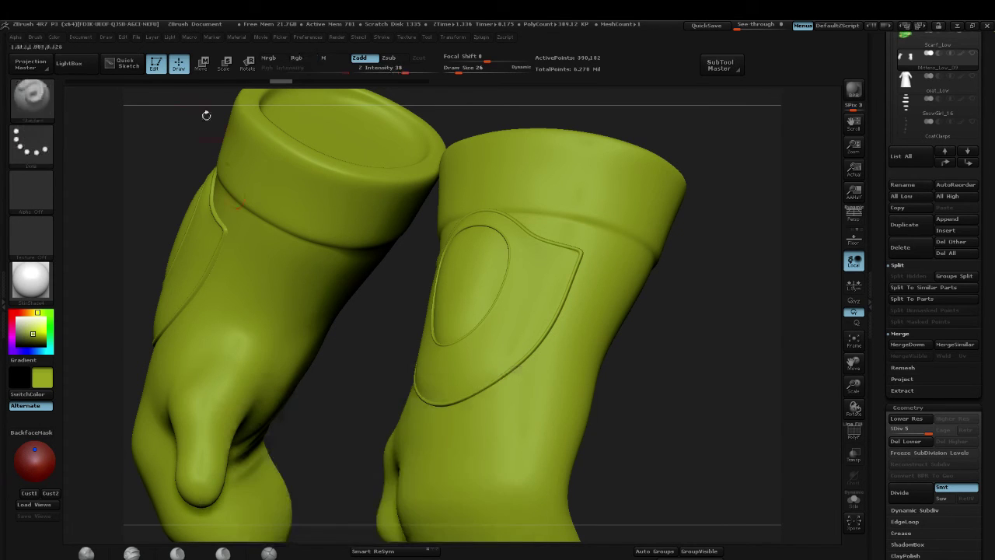
{"action": "left_click", "coordinate": [35, 36]}
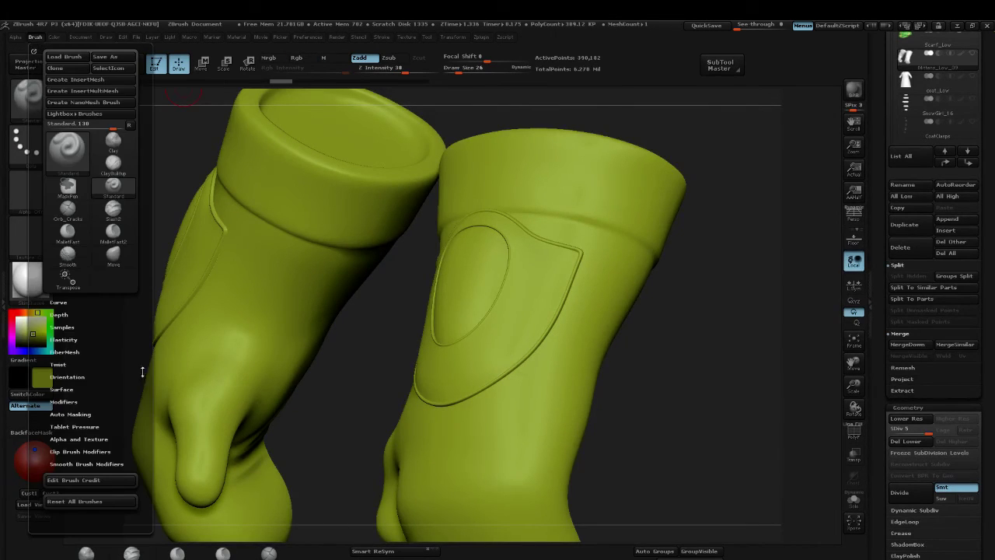
{"action": "left_click", "coordinate": [83, 415]}
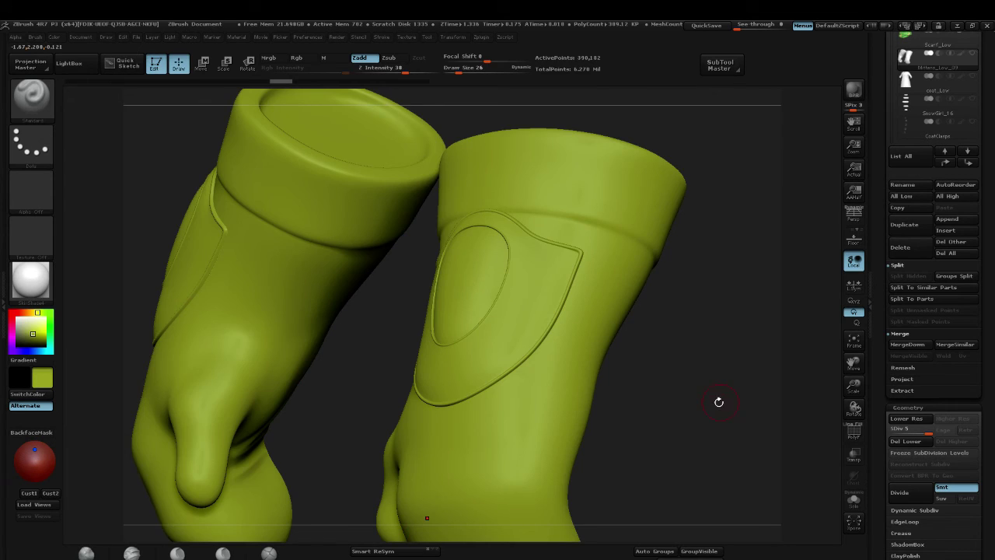
Step: Set the Standard brush's draw size to 50 and turn on the polyframe display of the mittens
{"action": "left_click_drag", "start_coordinate": [720, 402], "coordinate": [658, 350]}
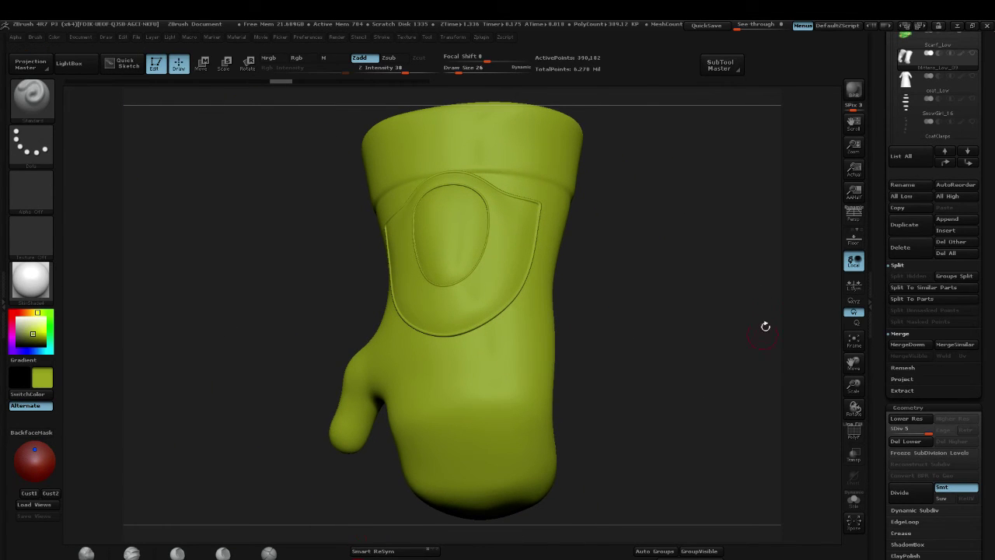
{"action": "left_click_drag", "start_coordinate": [718, 234], "coordinate": [648, 235]}
{"action": "key", "text": "s"}
{"action": "left_click_drag", "start_coordinate": [558, 252], "coordinate": [549, 252]}
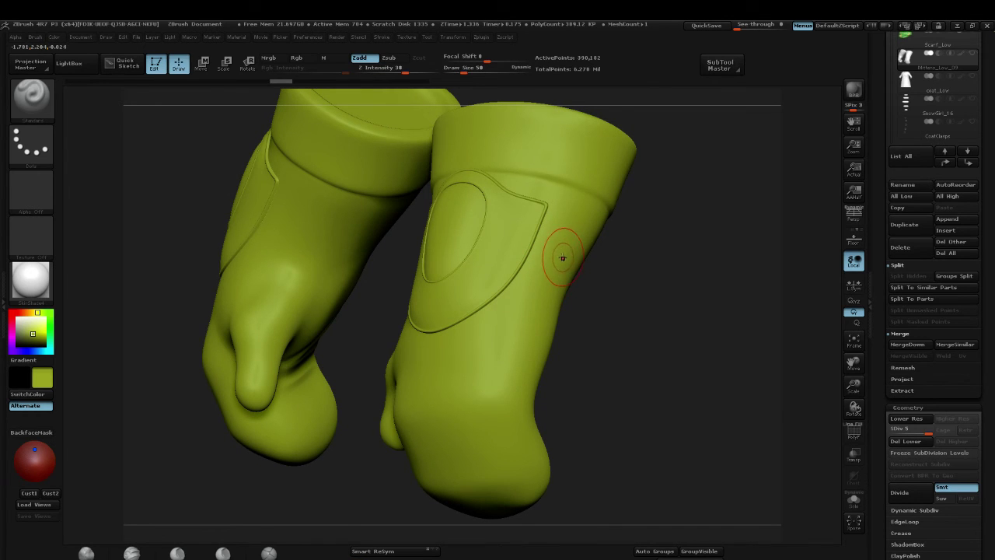
{"action": "key", "text": "shift+f"}
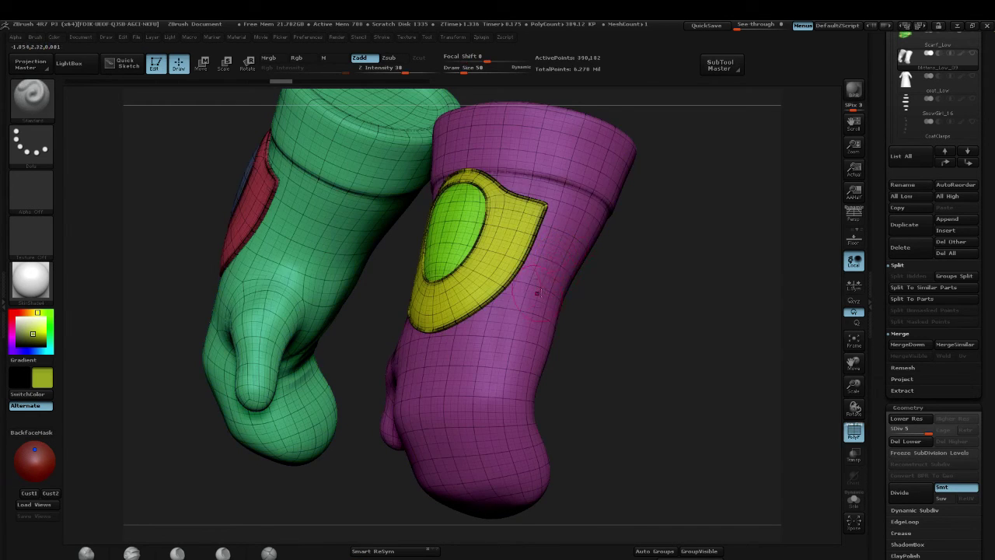
Step: Try a Standard brush stroke with draw size 86 across the purple mitten's patch, then undo it
{"action": "key", "text": "s"}
{"action": "mouse_move", "coordinate": [571, 264]}
{"action": "left_mouse_down"}
{"action": "mouse_move", "coordinate": [543, 294]}
{"action": "mouse_move", "coordinate": [511, 280]}
{"action": "mouse_move", "coordinate": [475, 237]}
{"action": "mouse_move", "coordinate": [517, 218]}
{"action": "mouse_move", "coordinate": [404, 272]}
{"action": "mouse_move", "coordinate": [439, 307]}
{"action": "mouse_move", "coordinate": [412, 326]}
{"action": "mouse_move", "coordinate": [408, 222]}
{"action": "mouse_move", "coordinate": [420, 267]}
{"action": "left_mouse_up"}
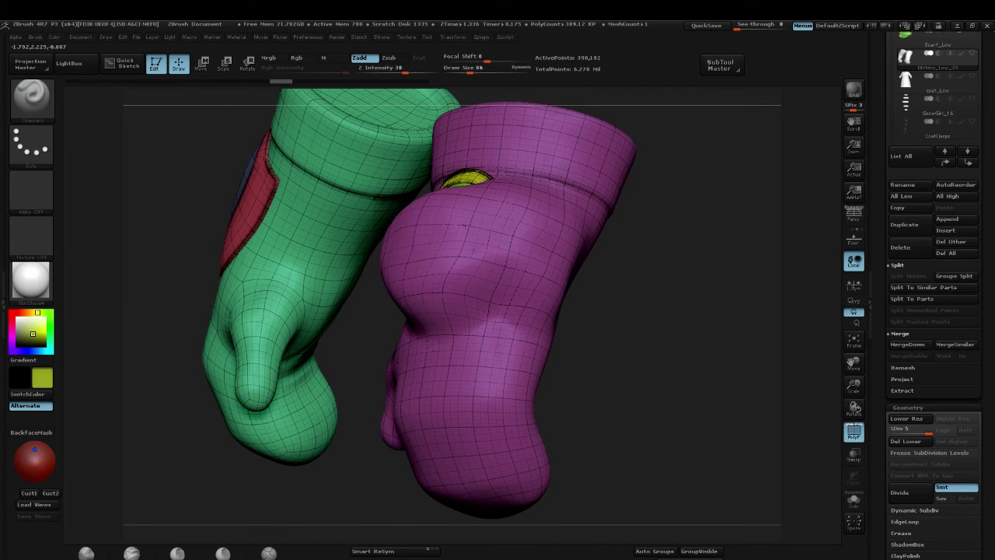
{"action": "mouse_move", "coordinate": [704, 271]}
{"action": "left_mouse_down"}
{"action": "mouse_move", "coordinate": [520, 206]}
{"action": "mouse_move", "coordinate": [478, 256]}
{"action": "mouse_move", "coordinate": [513, 272]}
{"action": "left_mouse_up"}
{"action": "key", "text": "ctrl+z"}
Step: Set the draw size to 30, try a small stroke at the yellow patch's edge and undo it
{"action": "key", "text": "s"}
{"action": "left_click", "coordinate": [559, 261]}
{"action": "key", "text": "bracketleft"}
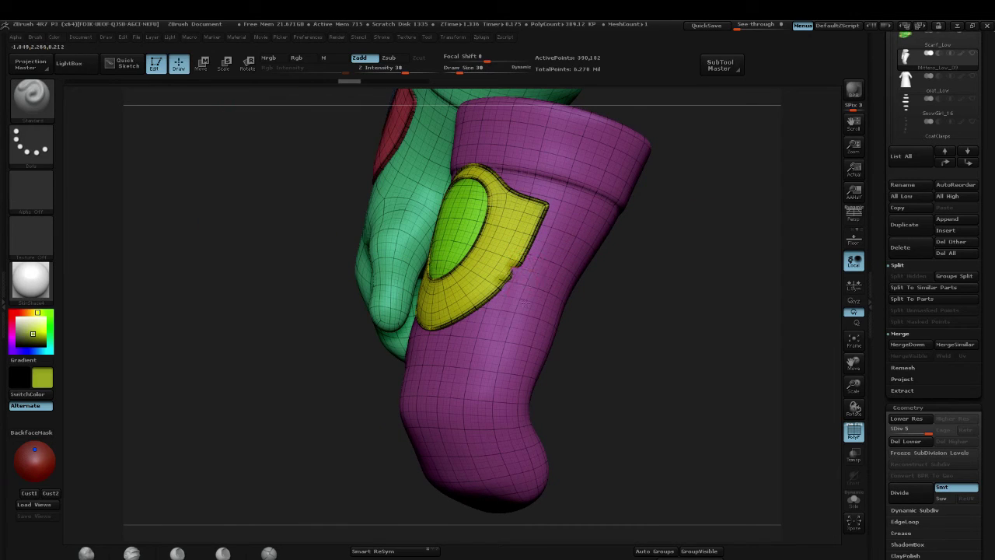
{"action": "key", "text": "ctrl"}
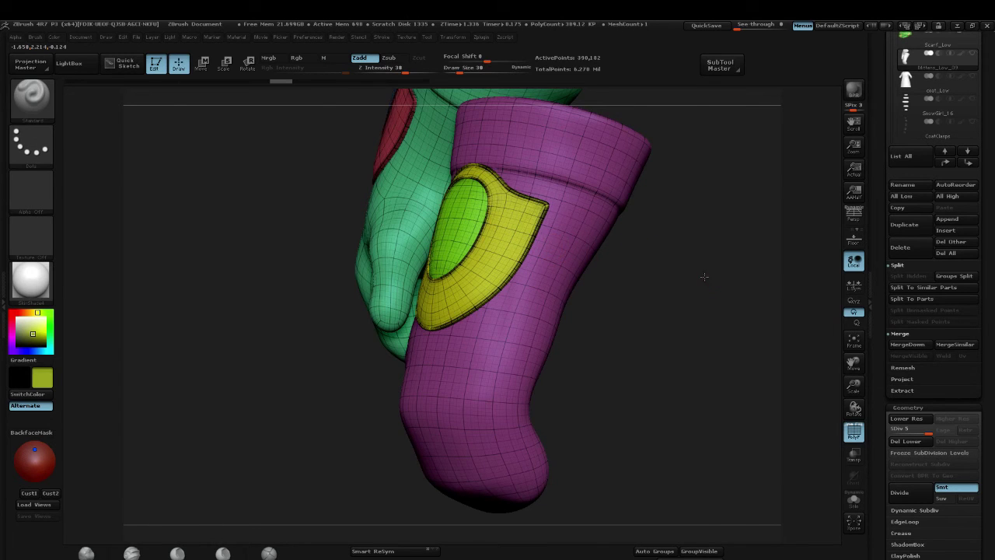
Step: Isolate the purple body polygroup of the mitten, then show all parts of both mittens again
{"action": "left_click_drag", "start_coordinate": [704, 277], "coordinate": [684, 256]}
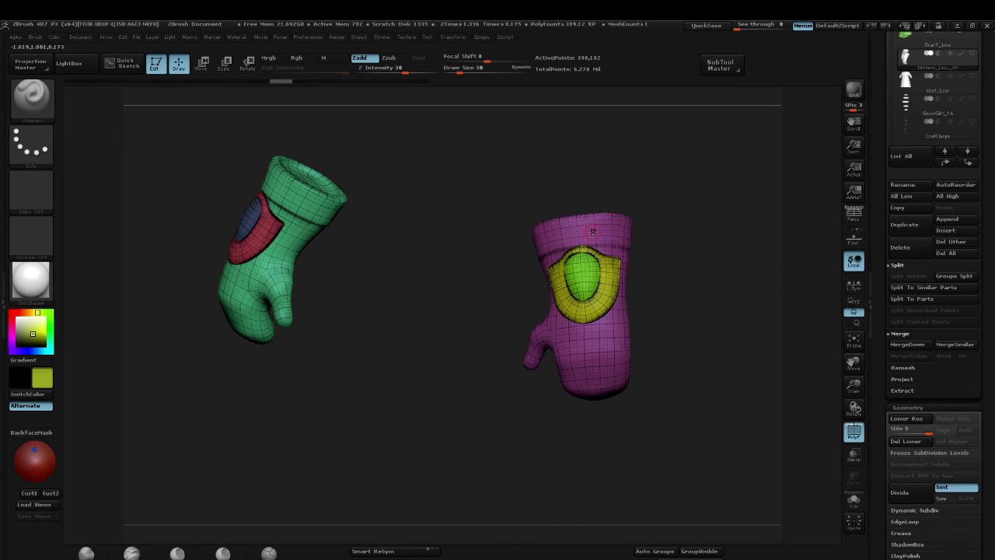
{"action": "left_click_drag", "start_coordinate": [454, 297], "coordinate": [485, 265]}
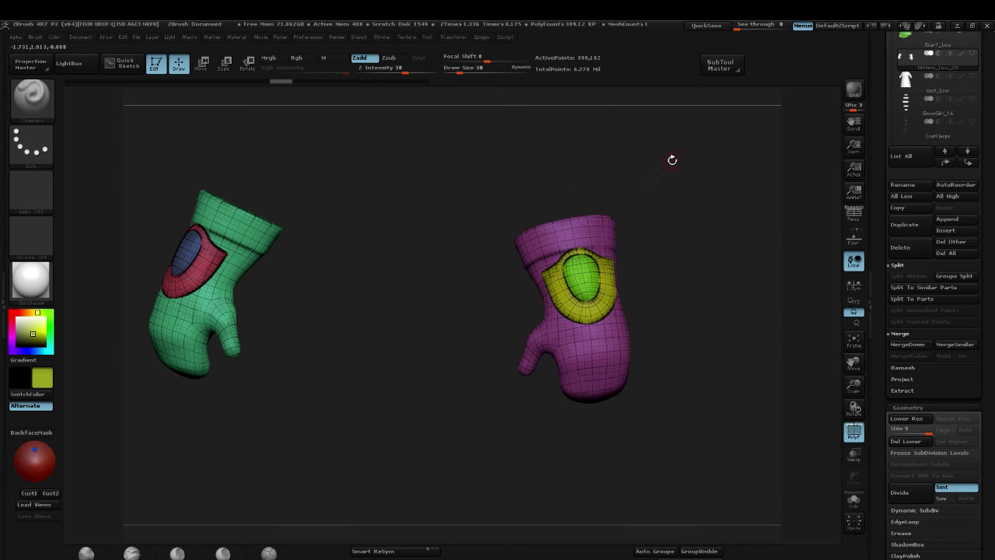
{"action": "left_click_drag", "start_coordinate": [742, 200], "coordinate": [789, 196], "text": "alt"}
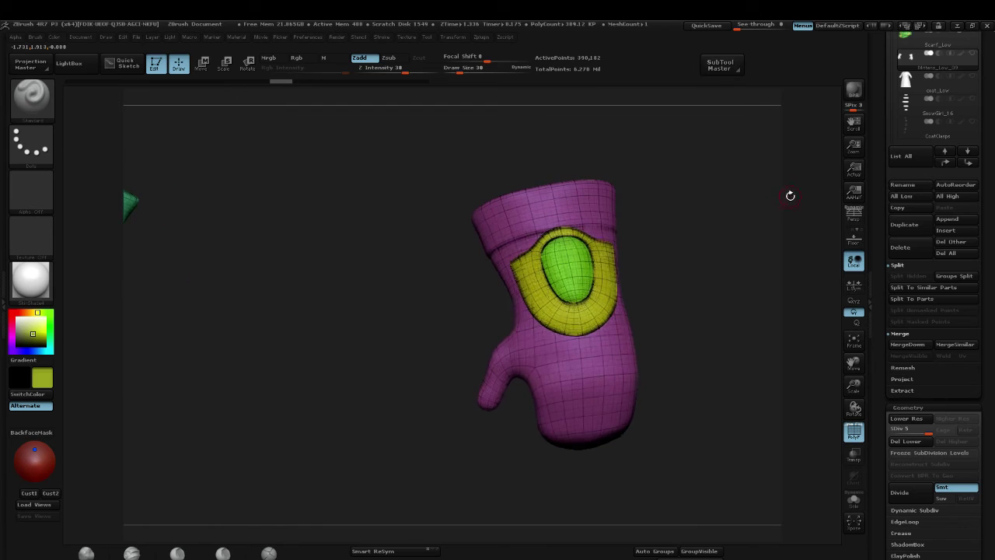
{"action": "mouse_move", "coordinate": [738, 176]}
{"action": "left_mouse_down"}
{"action": "mouse_move", "coordinate": [751, 204]}
{"action": "mouse_move", "coordinate": [711, 229]}
{"action": "mouse_move", "coordinate": [730, 194]}
{"action": "left_mouse_up"}
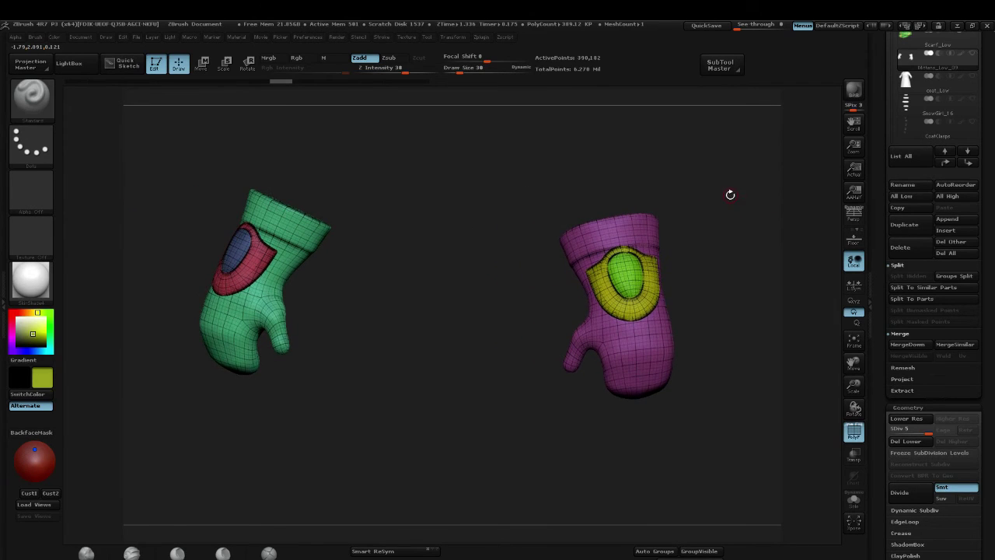
{"action": "key", "text": "ctrl+shift"}
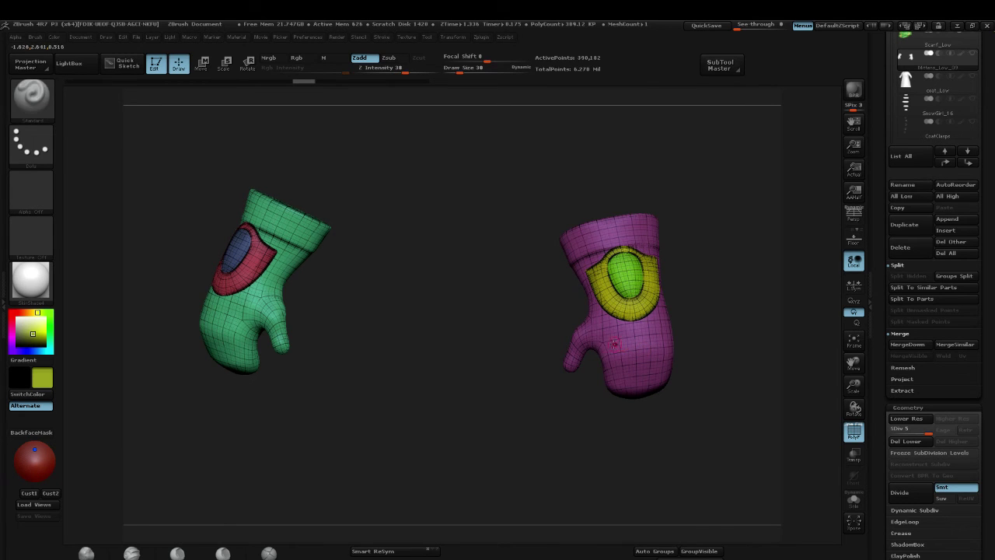
{"action": "left_click", "coordinate": [616, 344], "text": "ctrl+shift"}
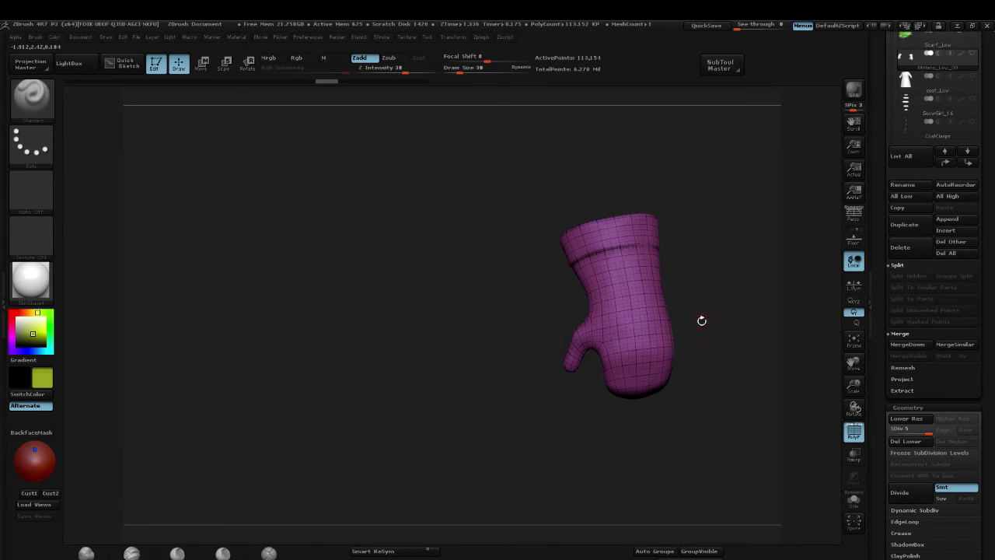
{"action": "key", "text": "ctrl+shift"}
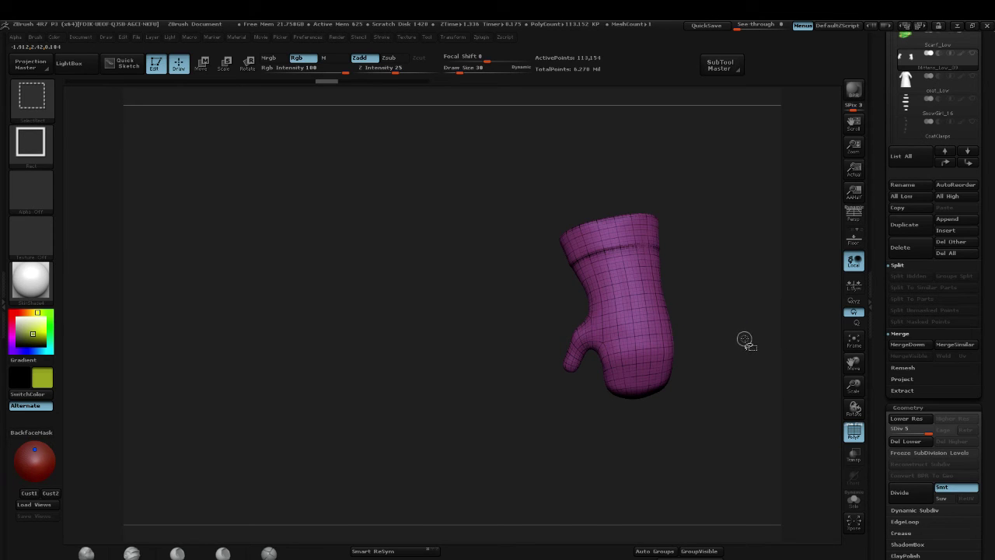
{"action": "left_click", "coordinate": [745, 340], "text": "ctrl+shift"}
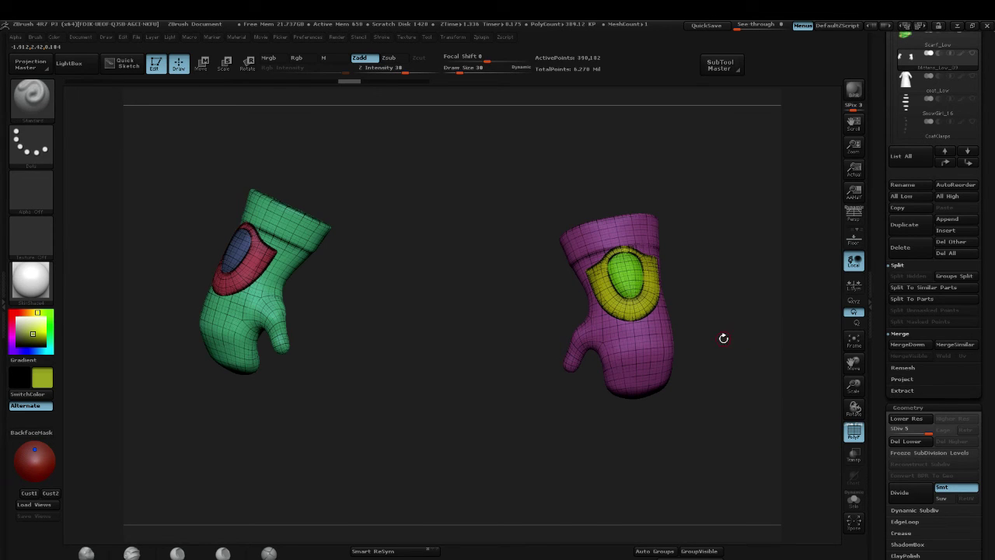
Step: Isolate the green oval polygroup of the patch, then bring back the hidden parts
{"action": "key", "text": "ctrl+shift"}
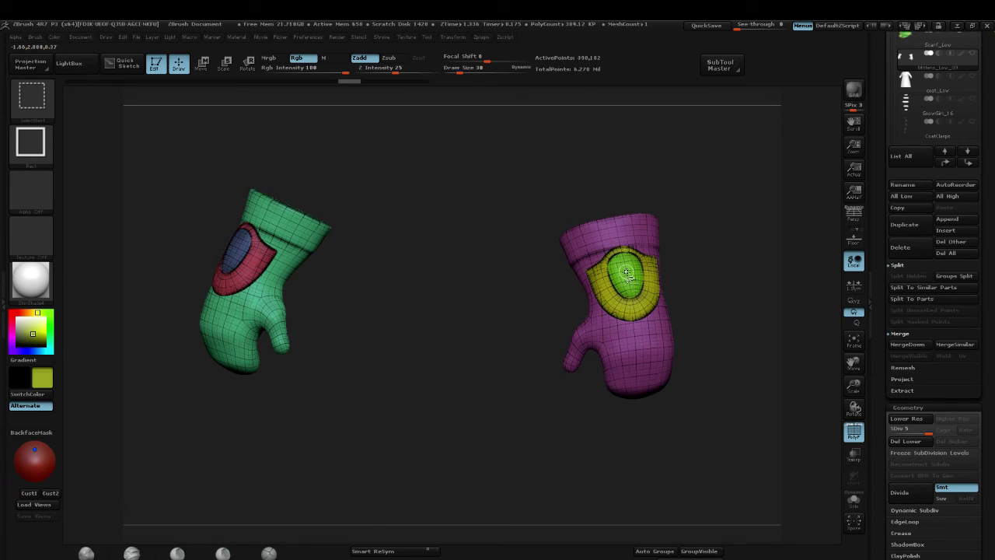
{"action": "left_click", "coordinate": [627, 272], "text": "ctrl+shift"}
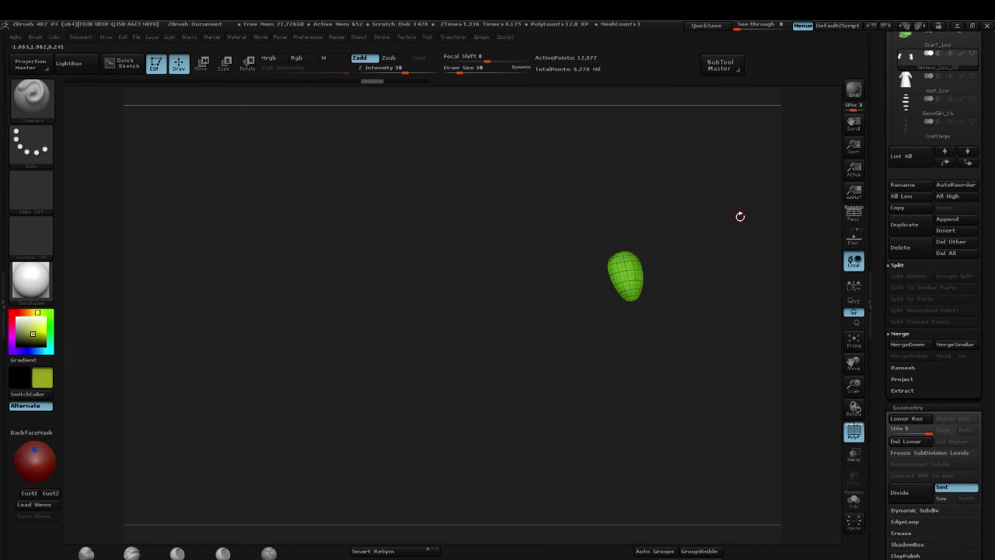
{"action": "left_click", "coordinate": [740, 247], "text": "ctrl+shift"}
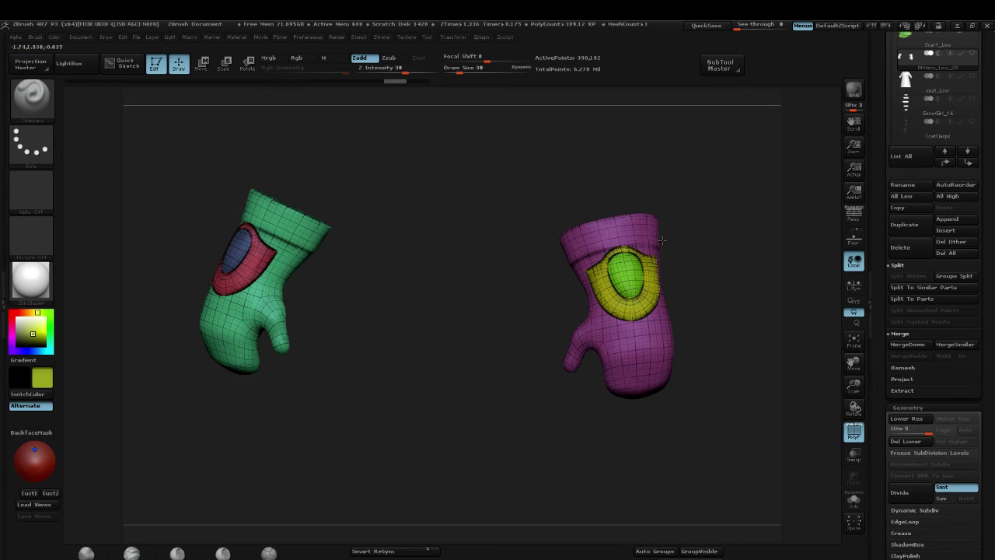
Step: Paint a mask on the green mitten, then mask that whole mitten with a rectangular selection
{"action": "left_click_drag", "start_coordinate": [724, 238], "coordinate": [568, 287]}
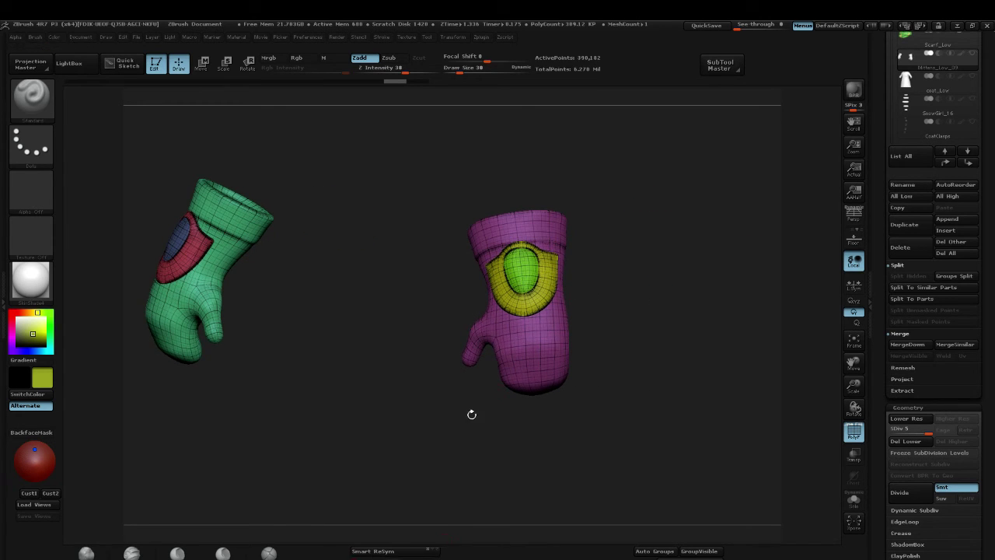
{"action": "left_click_drag", "start_coordinate": [668, 237], "coordinate": [706, 238]}
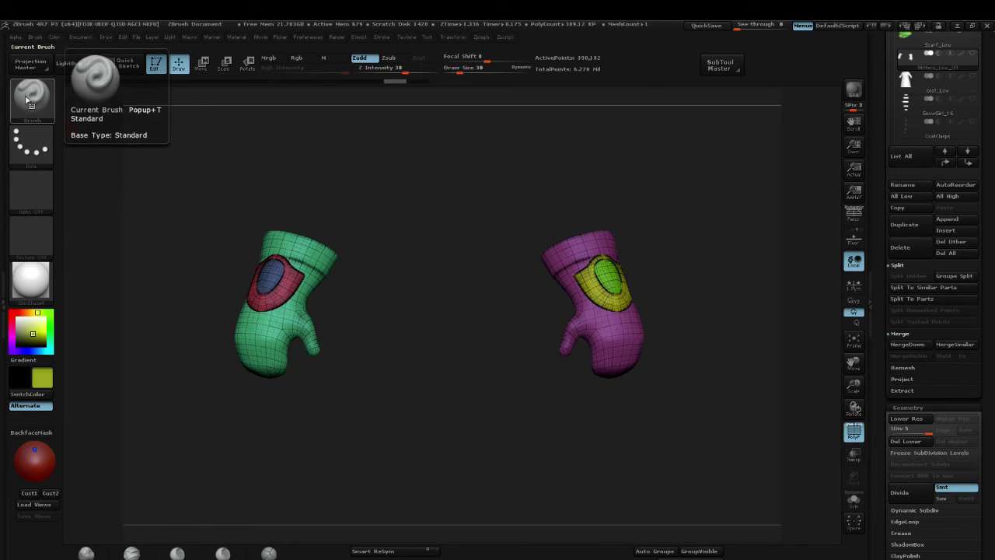
{"action": "key", "text": "ctrl"}
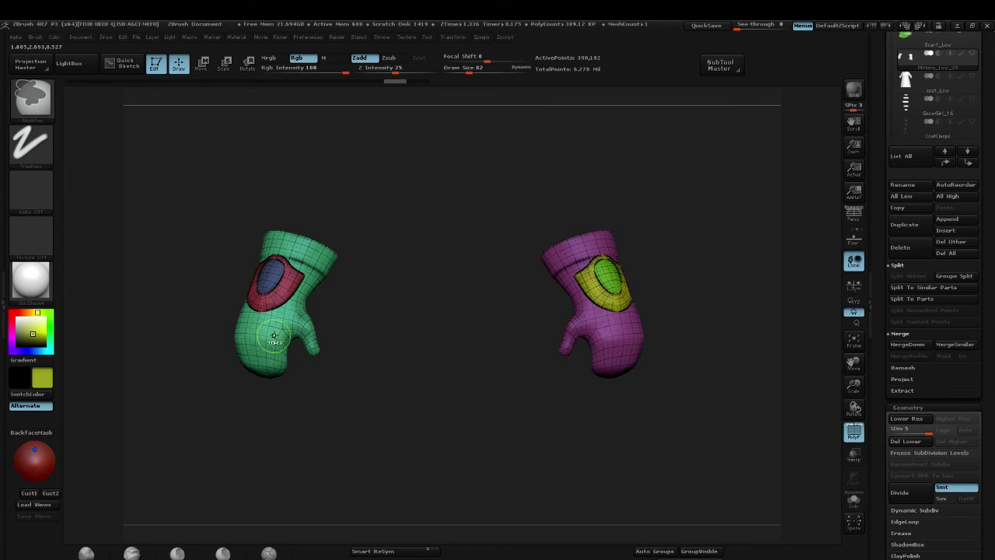
{"action": "mouse_move", "coordinate": [262, 336]}
{"action": "left_mouse_down", "text": "ctrl"}
{"action": "mouse_move", "coordinate": [257, 346]}
{"action": "mouse_move", "coordinate": [276, 320]}
{"action": "mouse_move", "coordinate": [253, 341]}
{"action": "mouse_move", "coordinate": [259, 306]}
{"action": "mouse_move", "coordinate": [282, 294]}
{"action": "left_mouse_up", "text": "ctrl"}
{"action": "mouse_move", "coordinate": [204, 183]}
{"action": "left_mouse_down", "text": "ctrl"}
{"action": "mouse_move", "coordinate": [164, 160]}
{"action": "mouse_move", "coordinate": [313, 282]}
{"action": "mouse_move", "coordinate": [459, 461]}
{"action": "left_mouse_up", "text": "ctrl"}
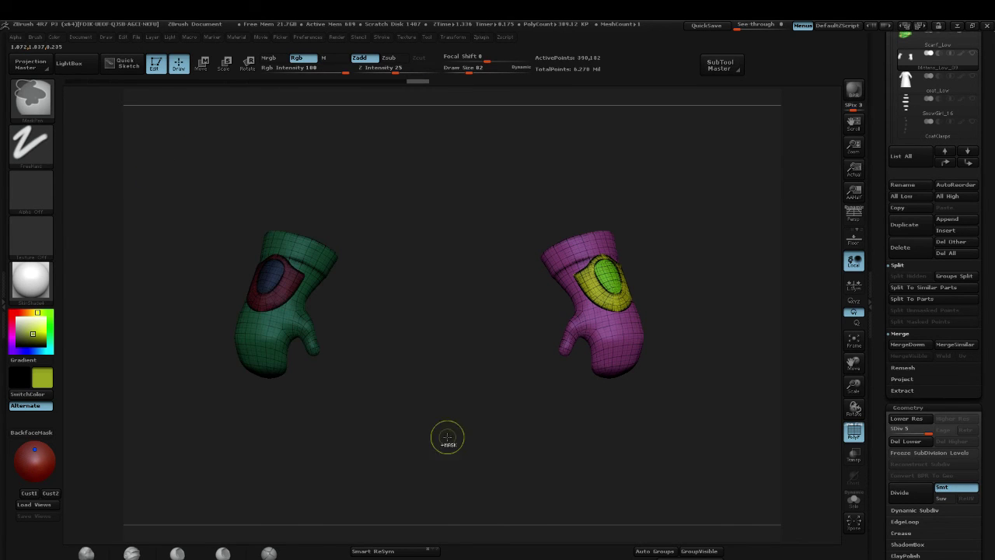
Step: Mask part of the purple mitten with a rectangular selection, then clear all masking from both mittens
{"action": "left_click_drag", "start_coordinate": [558, 164], "coordinate": [654, 221]}
{"action": "left_click_drag", "start_coordinate": [572, 180], "coordinate": [460, 445], "text": "ctrl"}
{"action": "left_click_drag", "start_coordinate": [600, 309], "coordinate": [515, 359]}
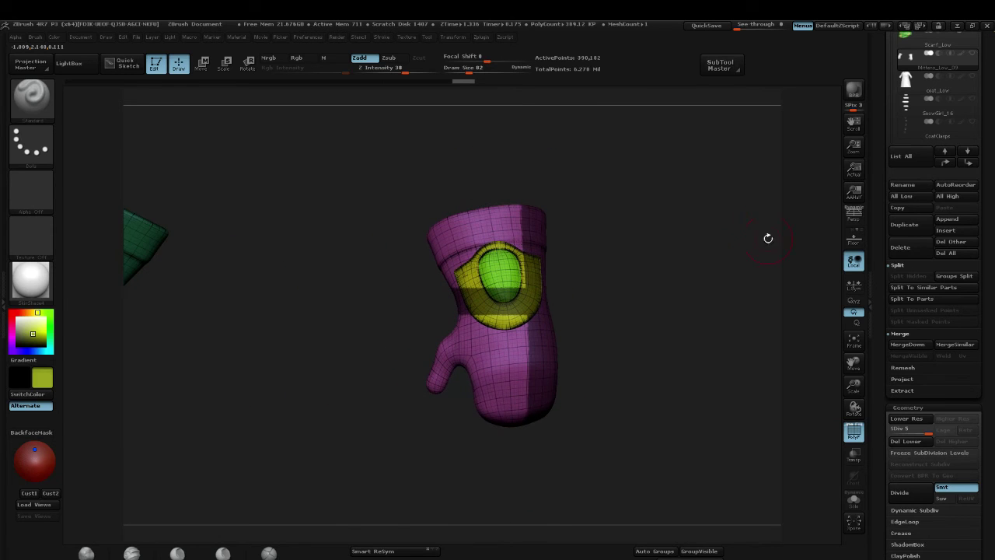
{"action": "key", "text": "ctrl"}
{"action": "left_click_drag", "start_coordinate": [719, 203], "coordinate": [691, 275], "text": "alt"}
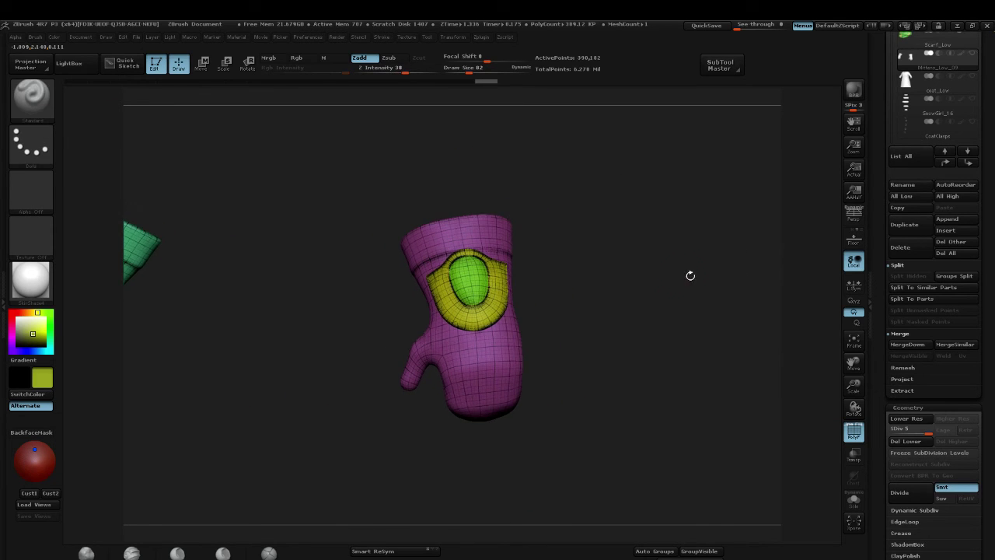
{"action": "left_click_drag", "start_coordinate": [373, 167], "coordinate": [482, 187], "text": "alt"}
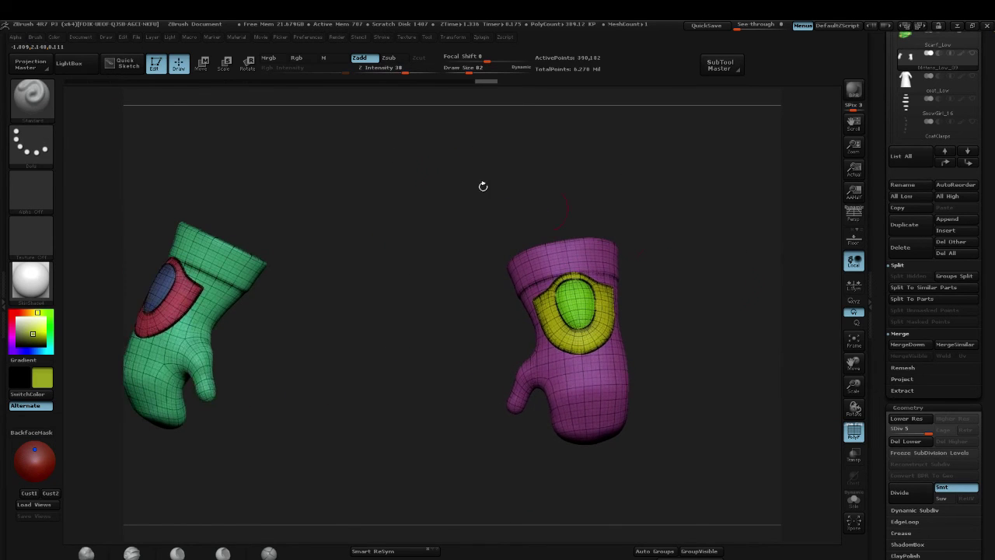
Step: Choose the MaskLasso brush for masking and lasso a mask over the cuffs of both mittens
{"action": "left_click", "coordinate": [33, 100]}
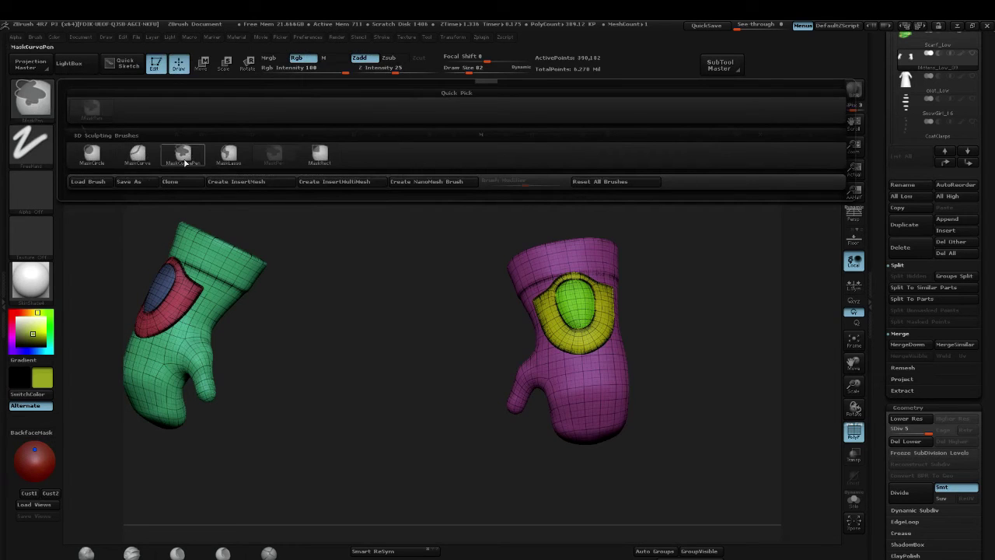
{"action": "mouse_move", "coordinate": [229, 158]}
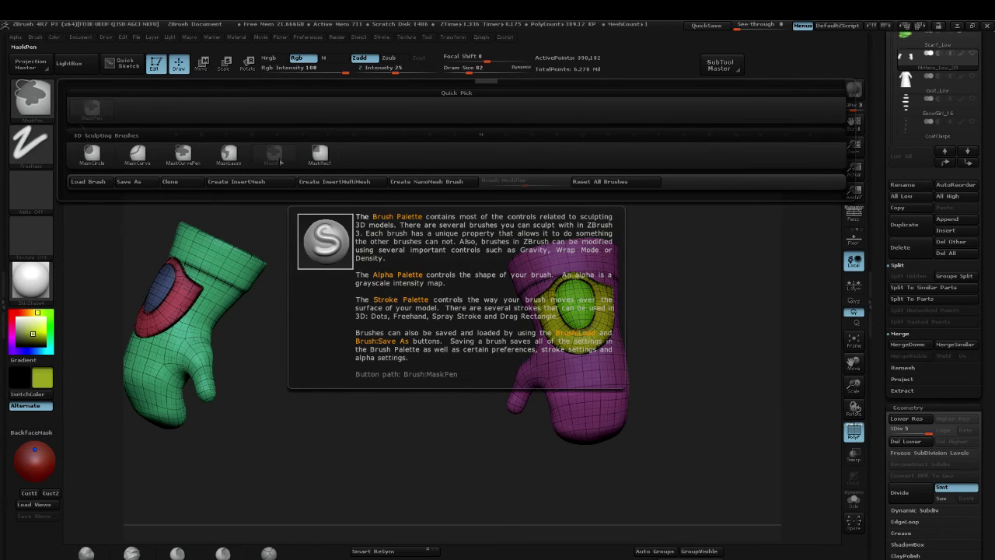
{"action": "left_click", "coordinate": [230, 155]}
{"action": "mouse_move", "coordinate": [376, 241]}
{"action": "left_mouse_down", "text": "ctrl"}
{"action": "mouse_move", "coordinate": [451, 194]}
{"action": "mouse_move", "coordinate": [669, 245]}
{"action": "mouse_move", "coordinate": [544, 300]}
{"action": "mouse_move", "coordinate": [424, 382]}
{"action": "mouse_move", "coordinate": [303, 424]}
{"action": "mouse_move", "coordinate": [206, 327]}
{"action": "mouse_move", "coordinate": [311, 155]}
{"action": "mouse_move", "coordinate": [412, 158]}
{"action": "left_mouse_up", "text": "ctrl"}
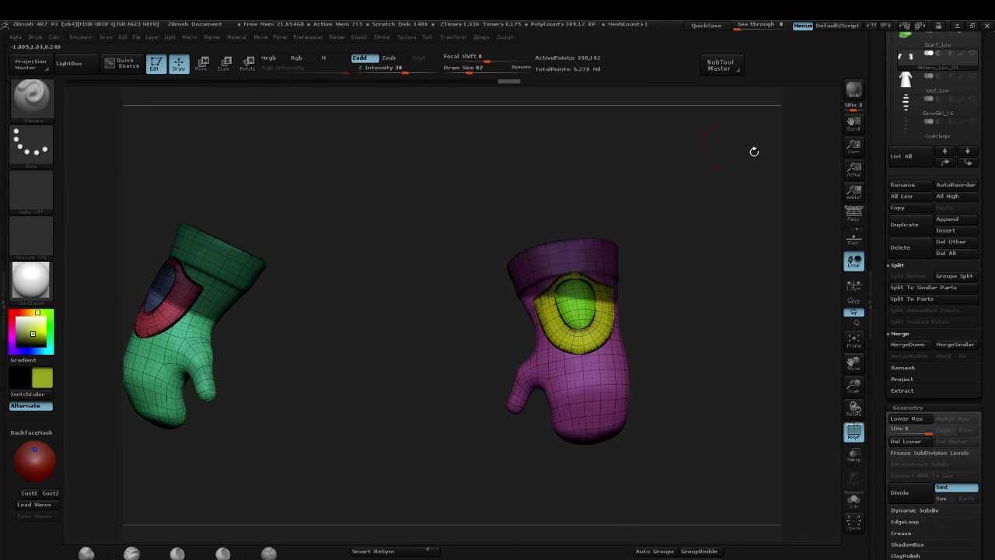
Step: Mask an oval area below the purple mitten's patch and build up clay around it with draw size 65
{"action": "mouse_move", "coordinate": [754, 151]}
{"action": "left_mouse_down"}
{"action": "mouse_move", "coordinate": [755, 251]}
{"action": "mouse_move", "coordinate": [827, 316]}
{"action": "left_mouse_up"}
{"action": "key", "text": "ctrl"}
{"action": "left_click", "coordinate": [587, 361], "text": "ctrl"}
{"action": "left_click_drag", "start_coordinate": [703, 279], "coordinate": [669, 263], "text": "alt"}
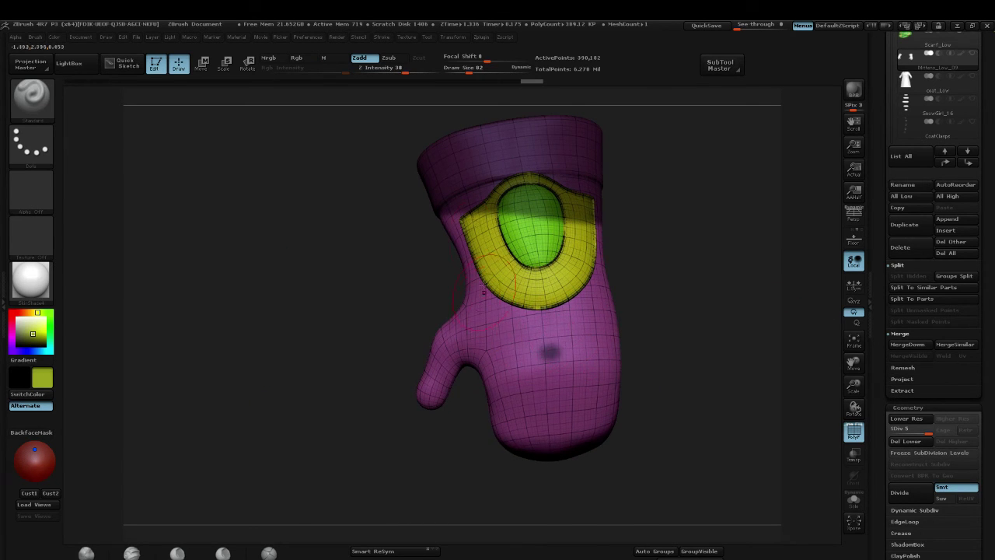
{"action": "mouse_move", "coordinate": [513, 326]}
{"action": "left_mouse_down", "text": "ctrl"}
{"action": "mouse_move", "coordinate": [529, 369]}
{"action": "mouse_move", "coordinate": [575, 346]}
{"action": "mouse_move", "coordinate": [550, 325]}
{"action": "left_mouse_up", "text": "ctrl"}
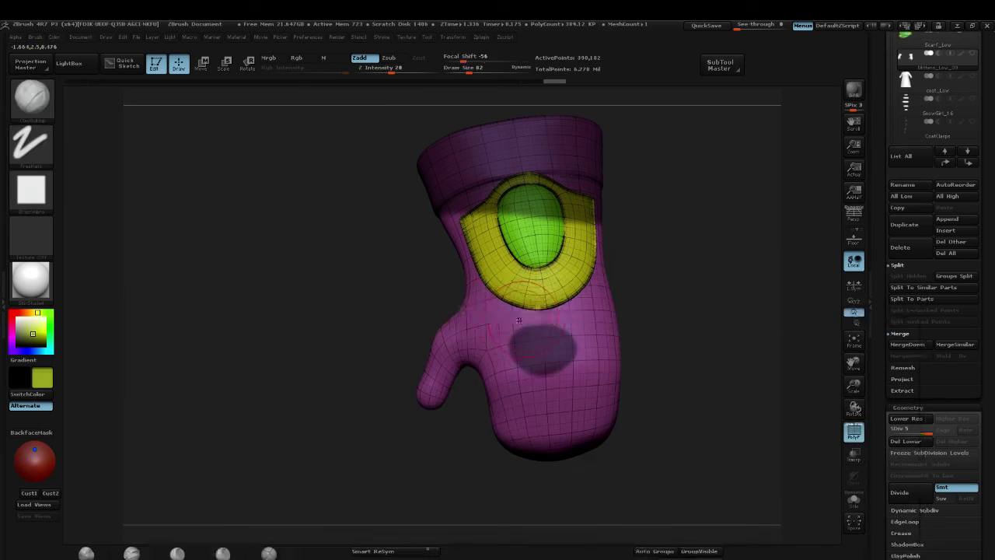
{"action": "left_click_drag", "start_coordinate": [493, 329], "coordinate": [582, 326]}
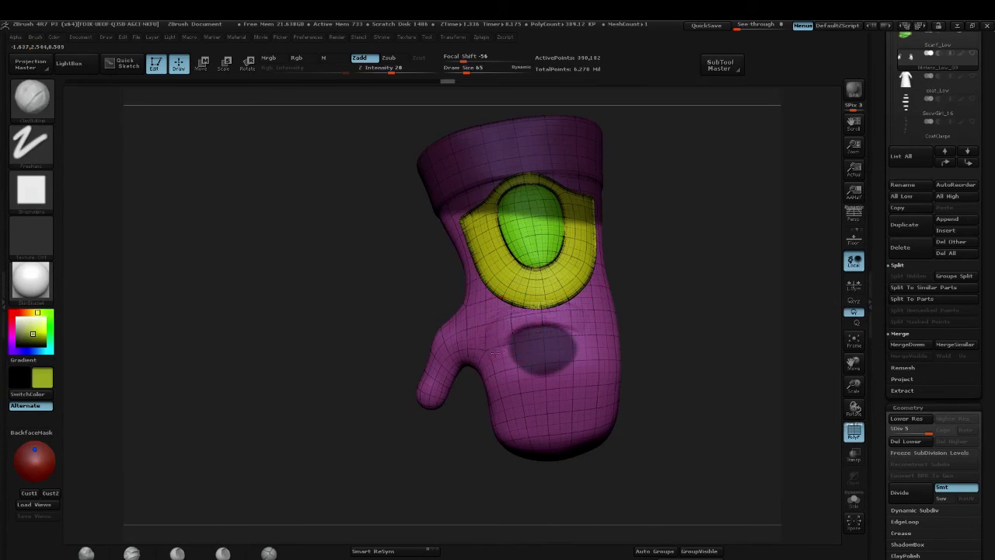
{"action": "left_click_drag", "start_coordinate": [516, 373], "coordinate": [541, 376]}
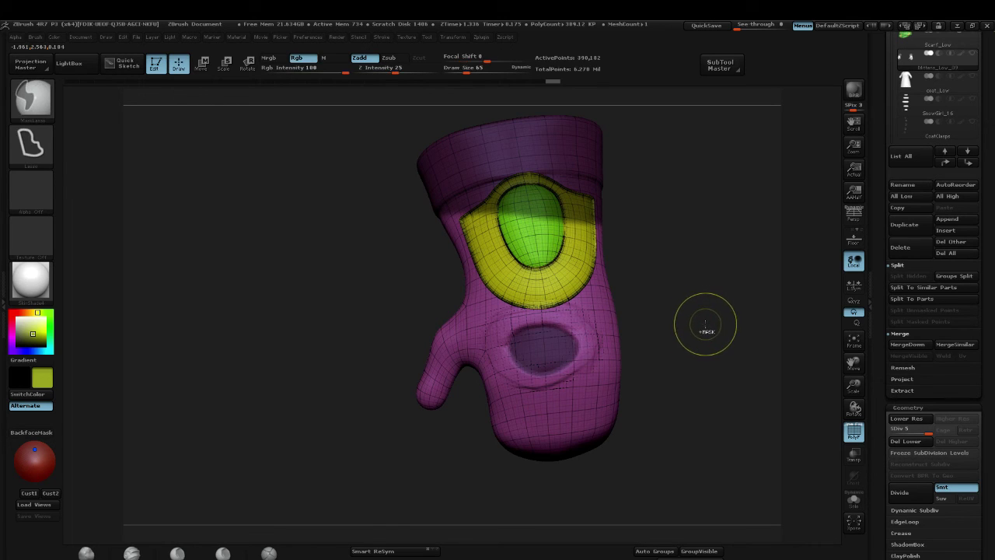
Step: Invert the mask and sculpt inside the unmasked oval with draw size 45
{"action": "left_click", "coordinate": [719, 328], "text": "ctrl"}
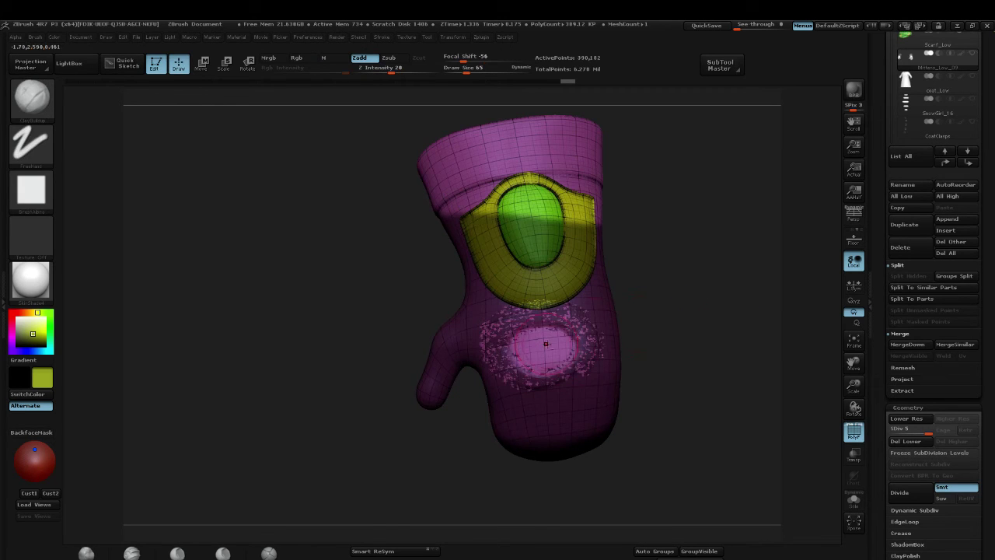
{"action": "key", "text": "s"}
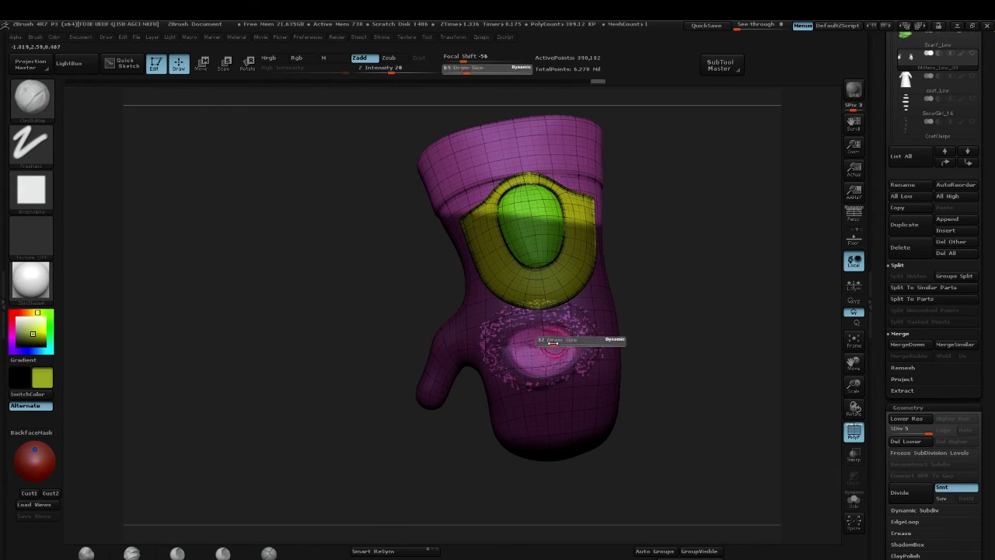
{"action": "mouse_move", "coordinate": [553, 342]}
{"action": "left_mouse_down"}
{"action": "mouse_move", "coordinate": [533, 332]}
{"action": "mouse_move", "coordinate": [519, 349]}
{"action": "mouse_move", "coordinate": [554, 365]}
{"action": "left_mouse_up"}
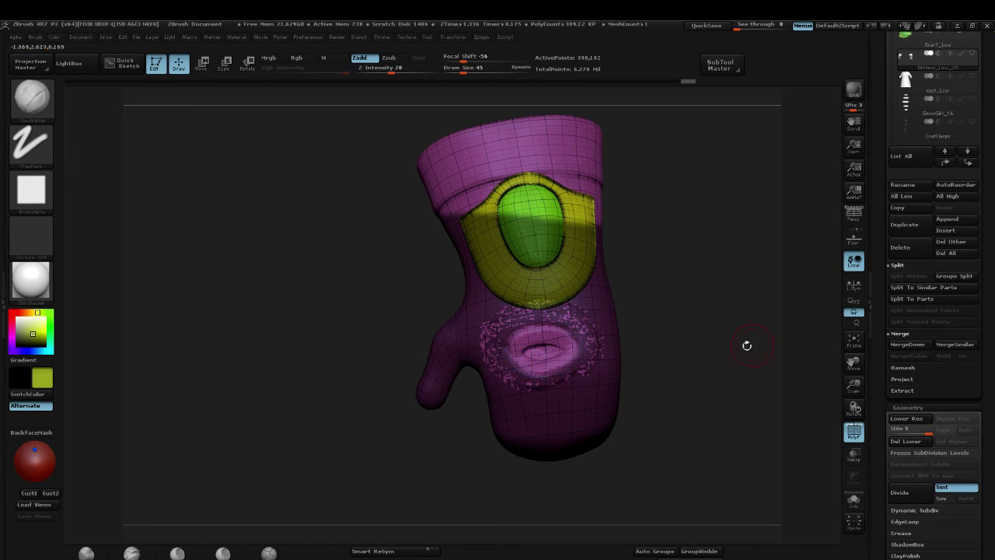
Step: Invert the mask back onto the oval and switch to the Dam_Standard brush with draw size 47
{"action": "left_click_drag", "start_coordinate": [747, 345], "coordinate": [834, 332], "text": "alt"}
{"action": "key", "text": "s"}
{"action": "left_click_drag", "start_coordinate": [568, 328], "coordinate": [558, 328]}
{"action": "mouse_move", "coordinate": [767, 267]}
{"action": "left_mouse_down"}
{"action": "mouse_move", "coordinate": [771, 261]}
{"action": "mouse_move", "coordinate": [614, 225]}
{"action": "left_mouse_up"}
{"action": "key", "text": "b"}
{"action": "key", "text": "d"}
{"action": "key", "text": "s"}
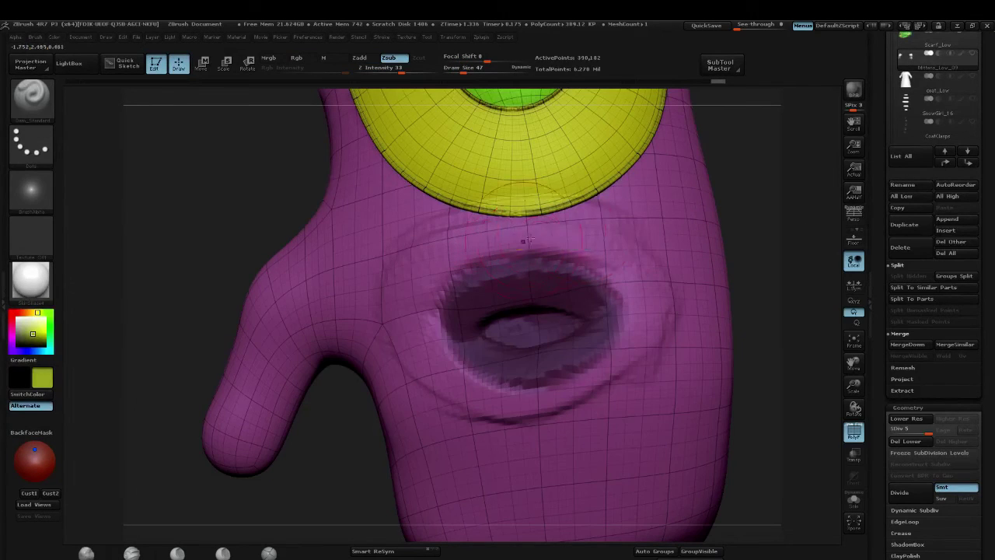
Step: Switch to the ClayTubes brush and build up clay along the upper rim of the masked oval
{"action": "key", "text": "b"}
{"action": "key", "text": "c"}
{"action": "key", "text": "t"}
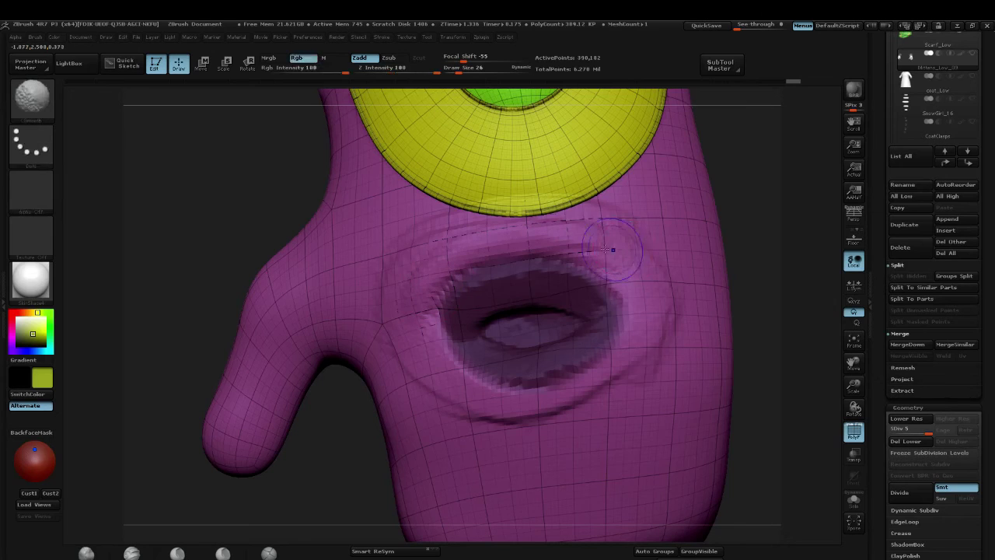
Step: Turn off the polyframe display and set the colour to white, with the brush's draw size at 37
{"action": "key", "text": "shift+f"}
{"action": "left_click_drag", "start_coordinate": [37, 335], "coordinate": [11, 314]}
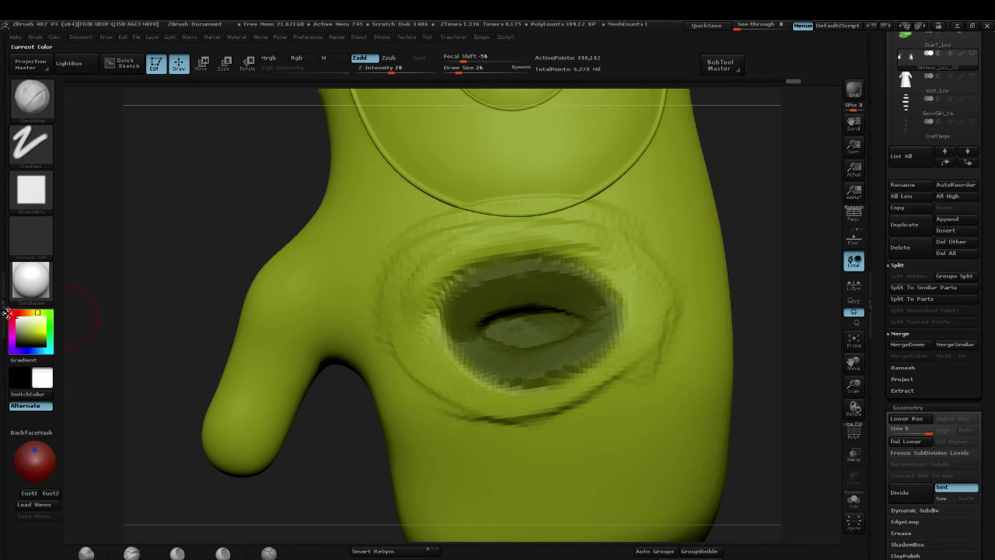
{"action": "key", "text": "s"}
{"action": "left_click", "coordinate": [529, 246]}
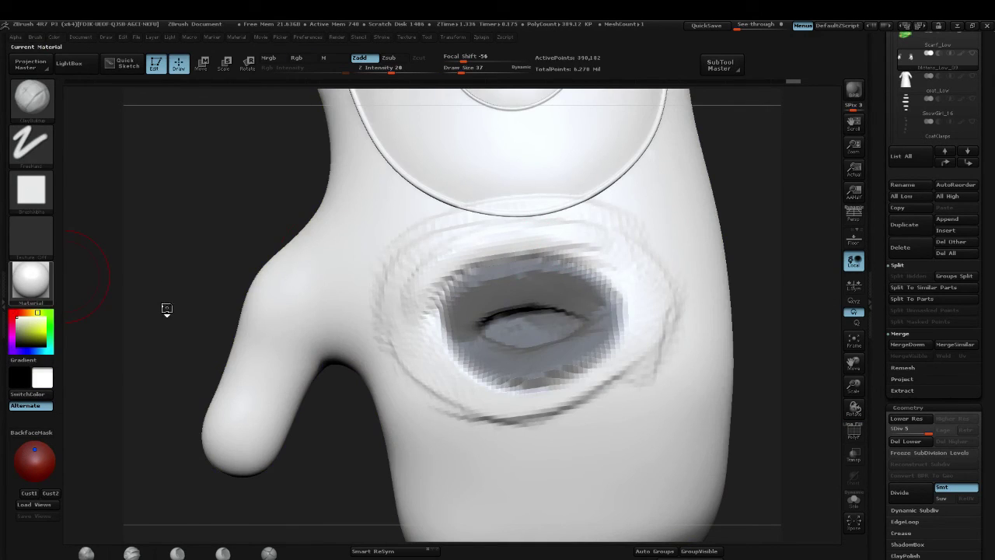
Step: Apply the MatCap Red Wax material and build up clay around the masked oval with an enlarged brush
{"action": "key", "text": "m"}
{"action": "left_click", "coordinate": [89, 286]}
{"action": "mouse_move", "coordinate": [605, 250]}
{"action": "left_mouse_down"}
{"action": "mouse_move", "coordinate": [445, 286]}
{"action": "mouse_move", "coordinate": [442, 297]}
{"action": "left_mouse_up"}
{"action": "mouse_move", "coordinate": [490, 257]}
{"action": "left_mouse_down"}
{"action": "mouse_move", "coordinate": [622, 284]}
{"action": "mouse_move", "coordinate": [659, 315]}
{"action": "left_mouse_up"}
{"action": "key", "text": "s"}
{"action": "left_click", "coordinate": [620, 297]}
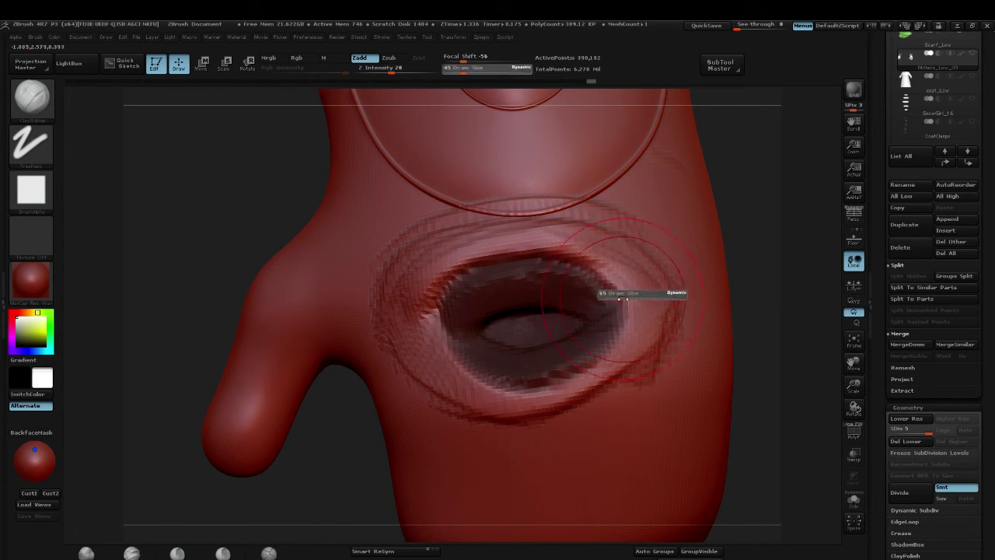
{"action": "mouse_move", "coordinate": [611, 290]}
{"action": "left_mouse_down"}
{"action": "mouse_move", "coordinate": [585, 261]}
{"action": "mouse_move", "coordinate": [458, 273]}
{"action": "mouse_move", "coordinate": [438, 349]}
{"action": "left_mouse_up"}
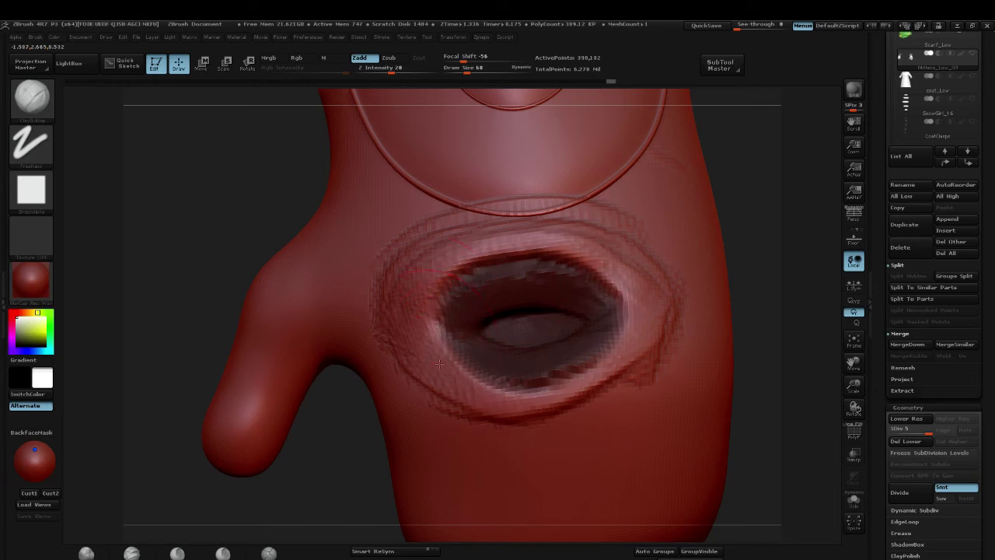
Step: Clear the mask, try a small stroke on the other mitten's thumb, and undo both changes
{"action": "left_click_drag", "start_coordinate": [827, 293], "coordinate": [802, 238], "text": "alt"}
{"action": "left_click_drag", "start_coordinate": [793, 232], "coordinate": [802, 237], "text": "ctrl"}
{"action": "left_click_drag", "start_coordinate": [698, 312], "coordinate": [434, 356]}
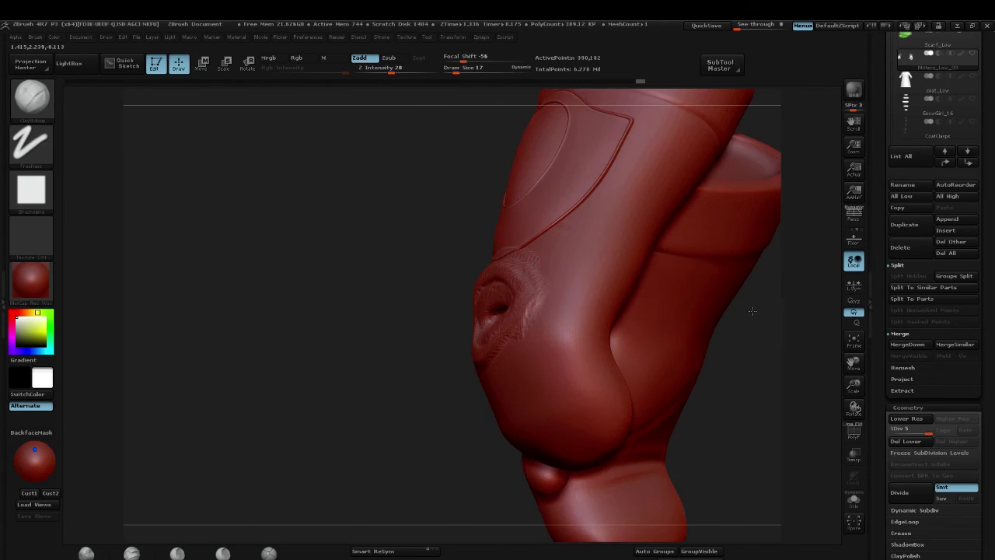
{"action": "mouse_move", "coordinate": [733, 410]}
{"action": "left_mouse_down"}
{"action": "mouse_move", "coordinate": [773, 414]}
{"action": "mouse_move", "coordinate": [751, 412]}
{"action": "left_mouse_up"}
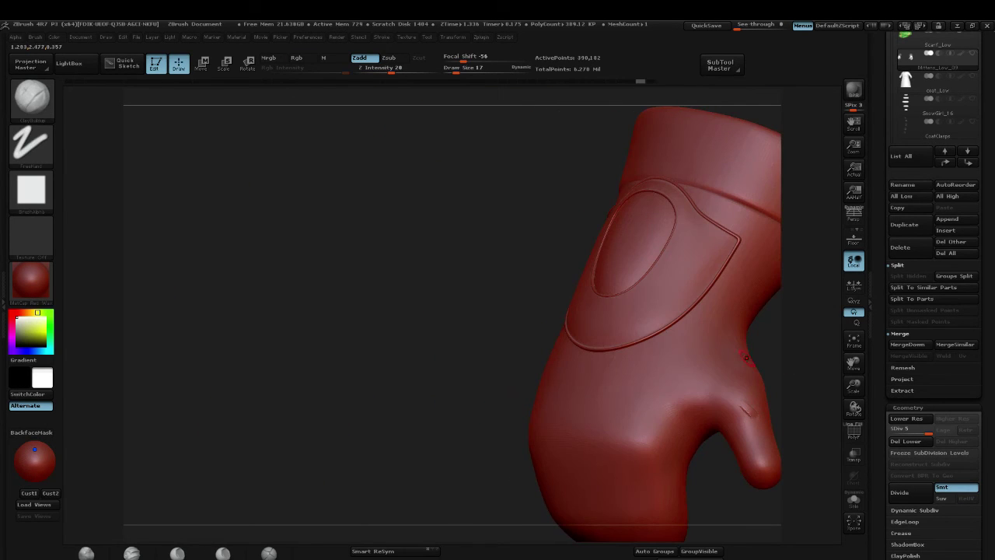
{"action": "key", "text": "ctrl+z"}
Step: Invert the mask on the mittens back and forth until the cuff and oval are masked again
{"action": "left_click_drag", "start_coordinate": [373, 365], "coordinate": [109, 195], "text": "alt"}
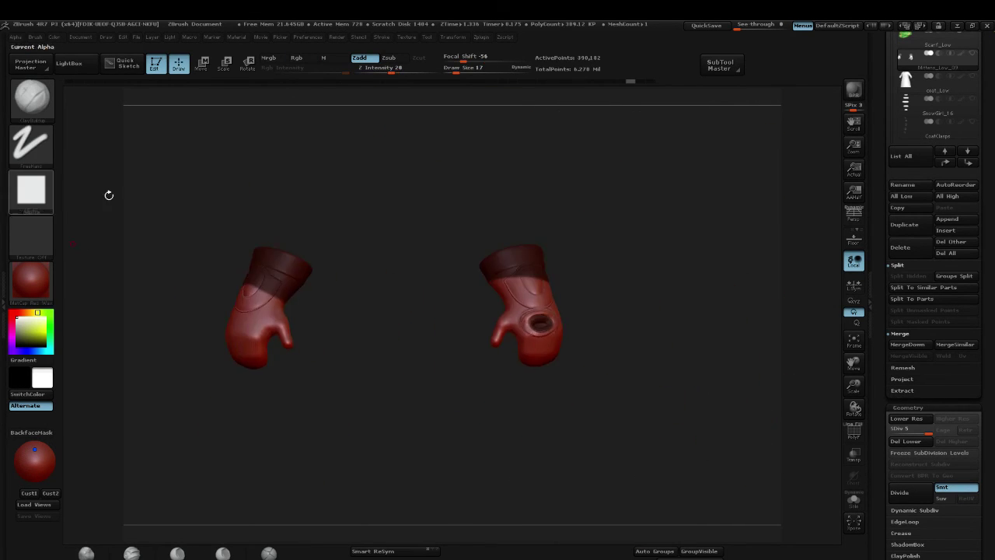
{"action": "left_click_drag", "start_coordinate": [695, 213], "coordinate": [577, 181], "text": "alt"}
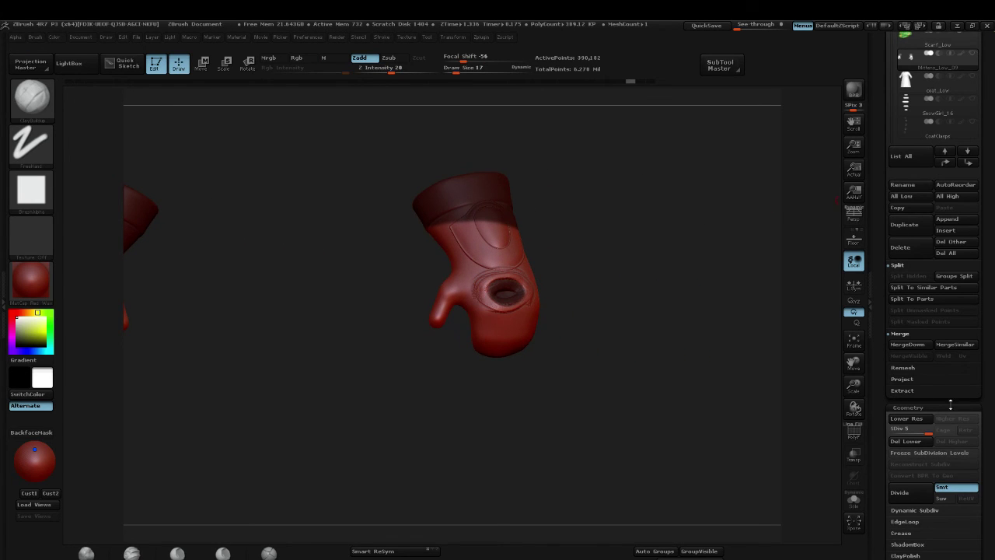
{"action": "left_click_drag", "start_coordinate": [982, 433], "coordinate": [989, 309]}
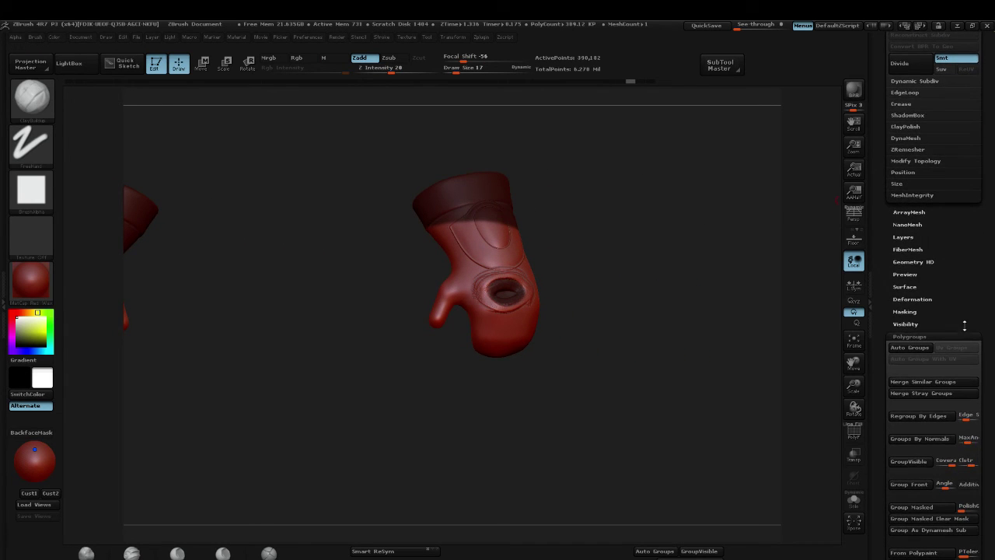
{"action": "left_click", "coordinate": [958, 335]}
{"action": "left_click", "coordinate": [655, 306], "text": "ctrl"}
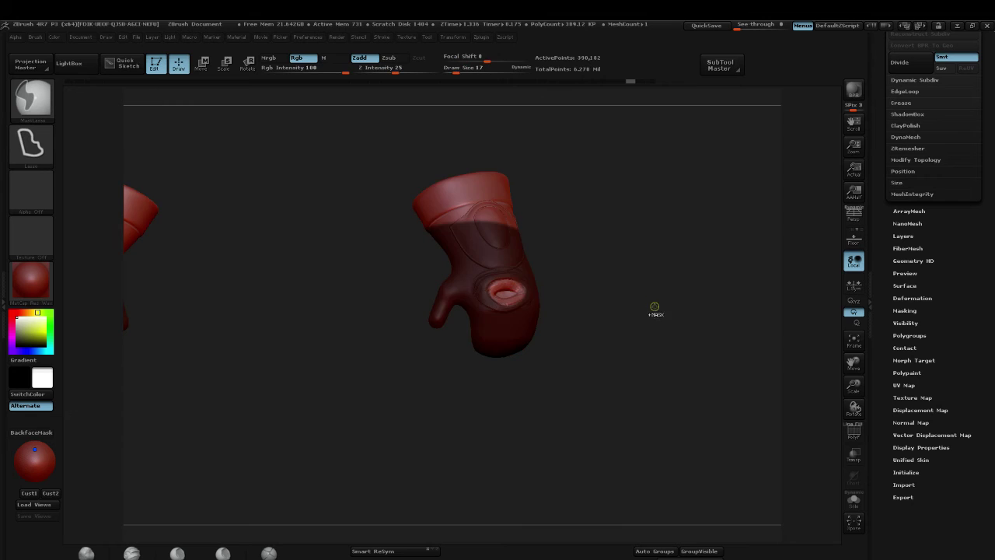
{"action": "left_click", "coordinate": [654, 306], "text": "ctrl"}
{"action": "left_click", "coordinate": [654, 306], "text": "ctrl"}
{"action": "left_click", "coordinate": [655, 308], "text": "ctrl"}
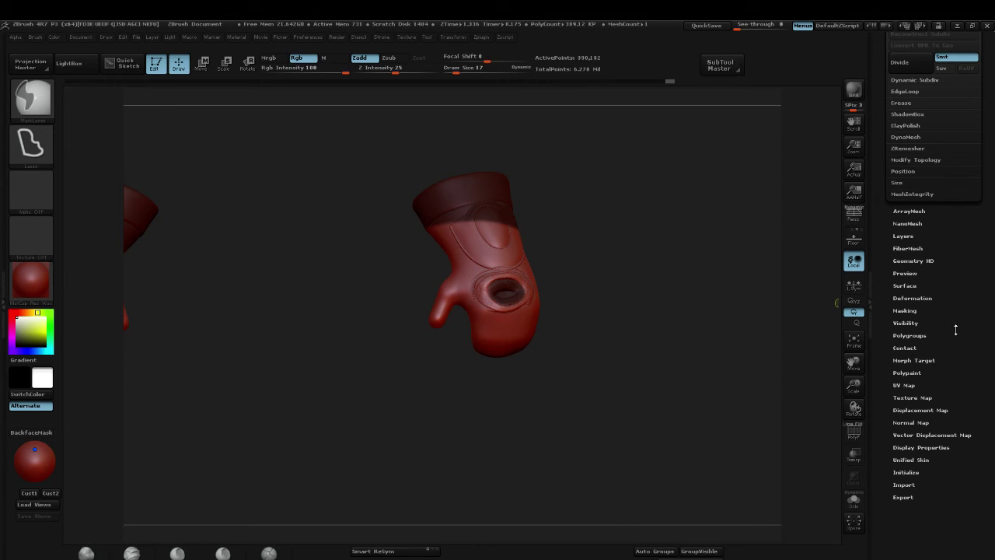
Step: Invert the mask with the masking settings, then grow and sharpen it around the oval opening
{"action": "left_click", "coordinate": [905, 310]}
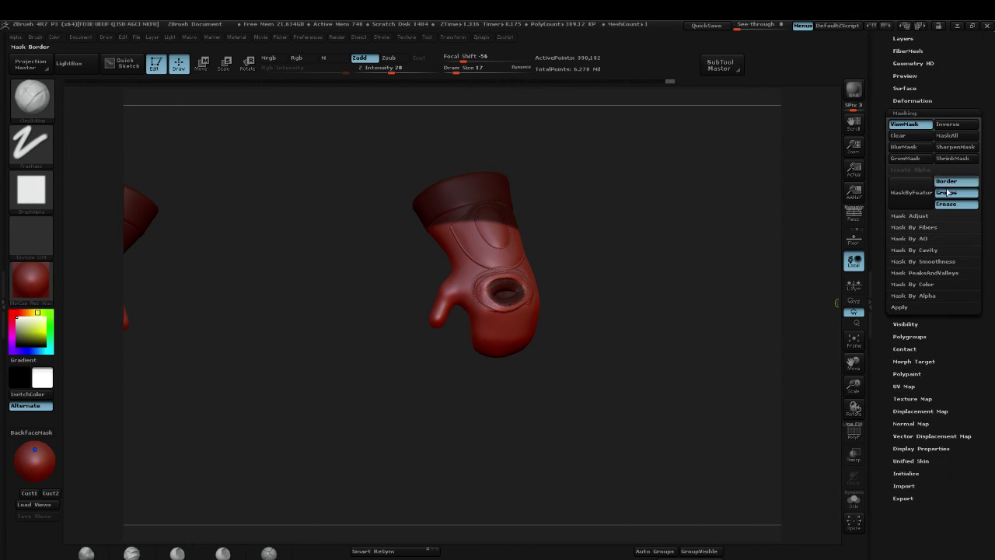
{"action": "left_click", "coordinate": [949, 125]}
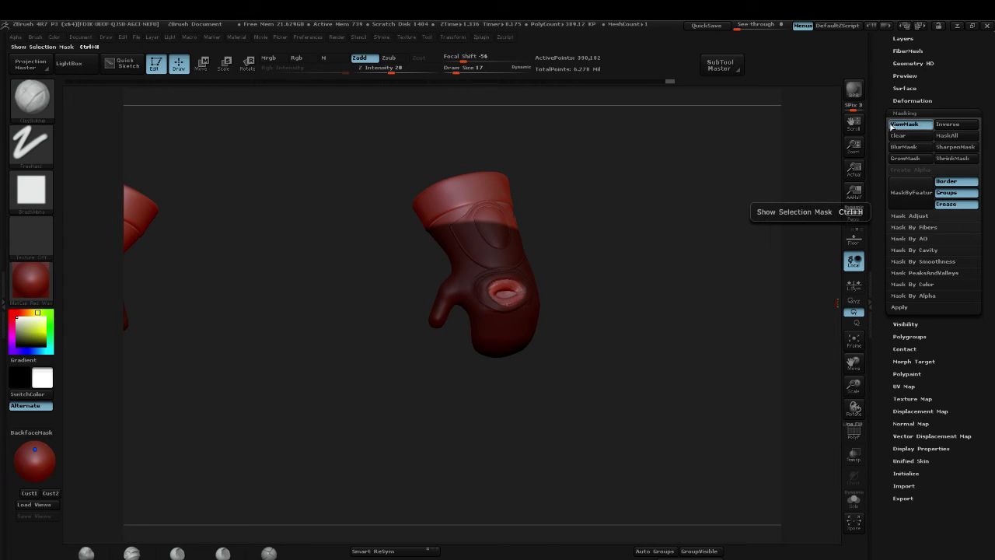
{"action": "left_click", "coordinate": [914, 159]}
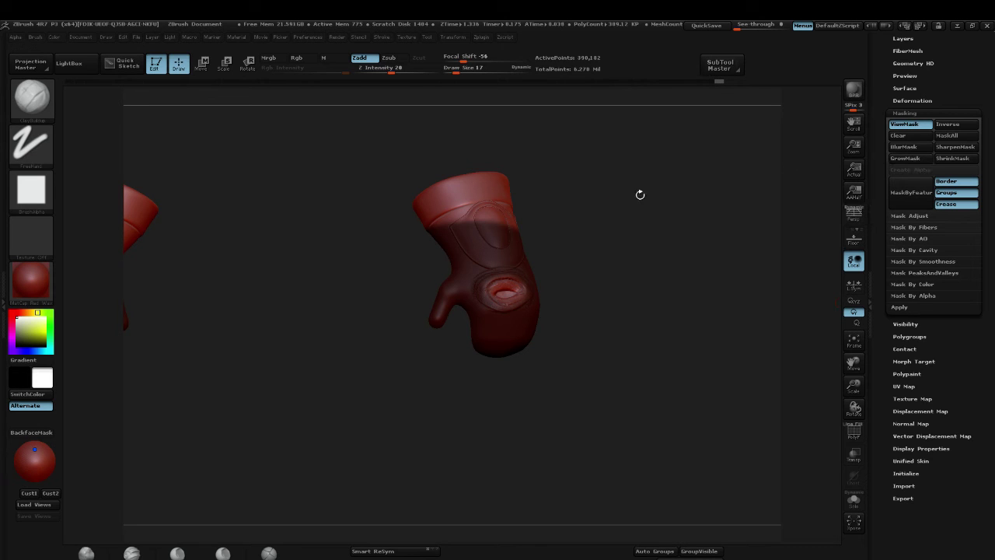
{"action": "left_click_drag", "start_coordinate": [649, 208], "coordinate": [627, 168], "text": "alt"}
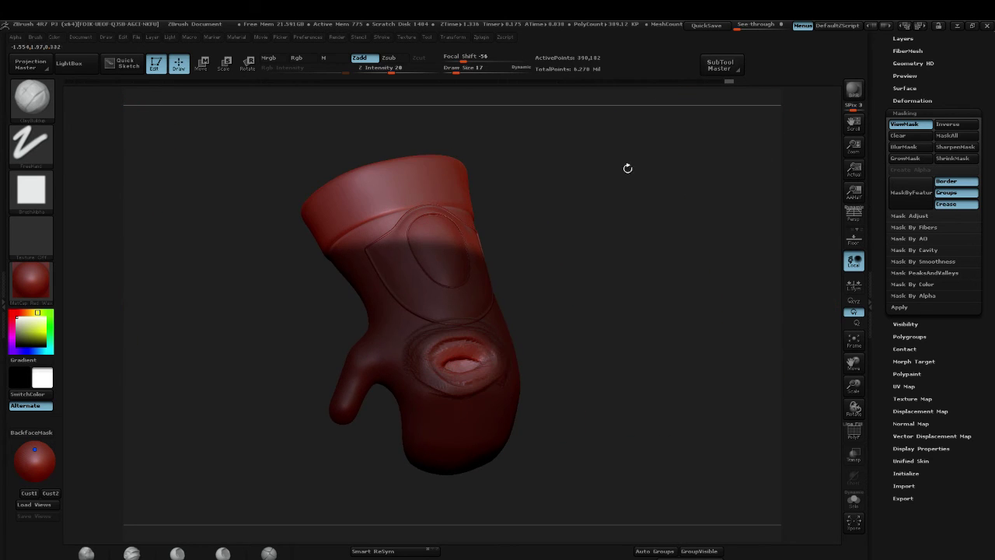
{"action": "left_click", "coordinate": [955, 148]}
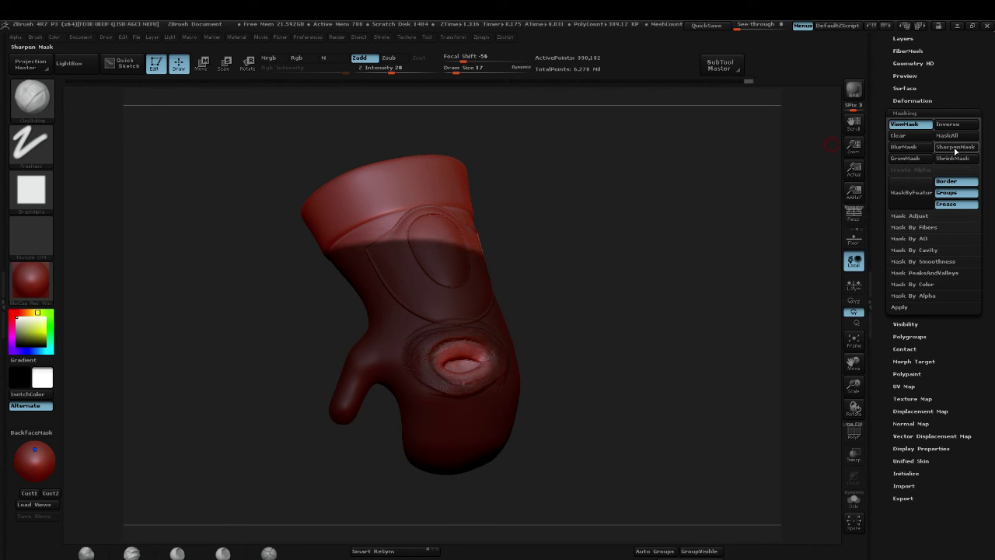
{"action": "left_click", "coordinate": [910, 158]}
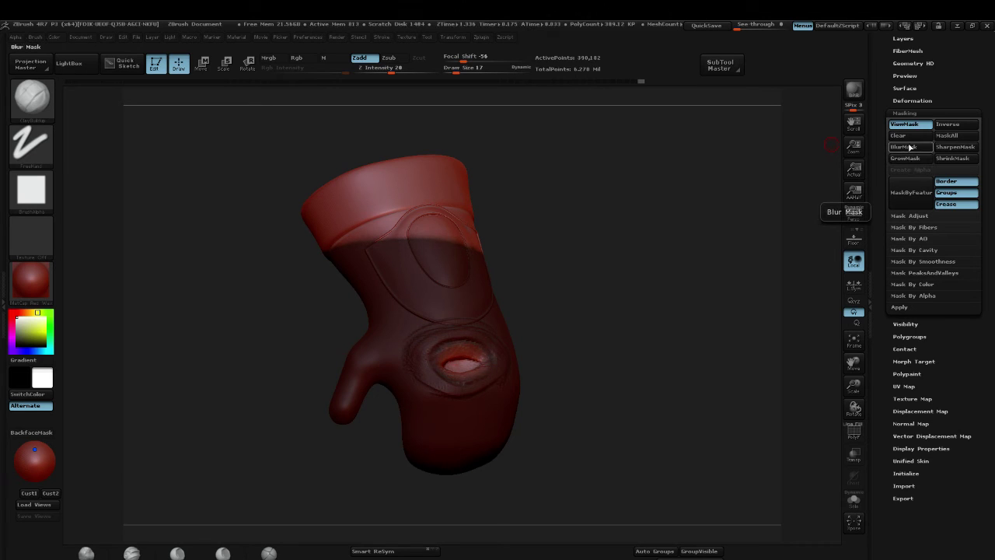
Step: Clear the current mask and mask the mitten by cavity
{"action": "left_click", "coordinate": [898, 136]}
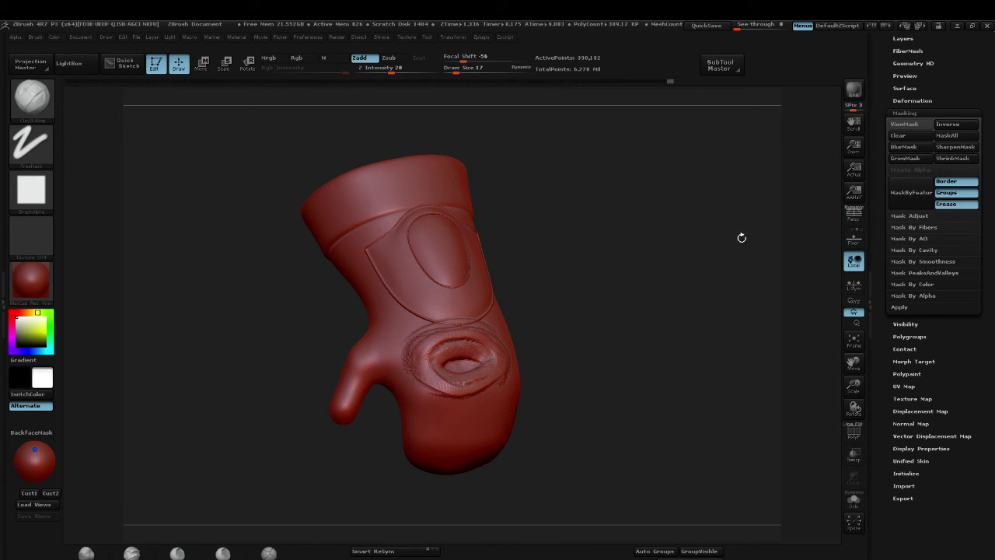
{"action": "left_click", "coordinate": [922, 250]}
{"action": "left_click", "coordinate": [914, 261]}
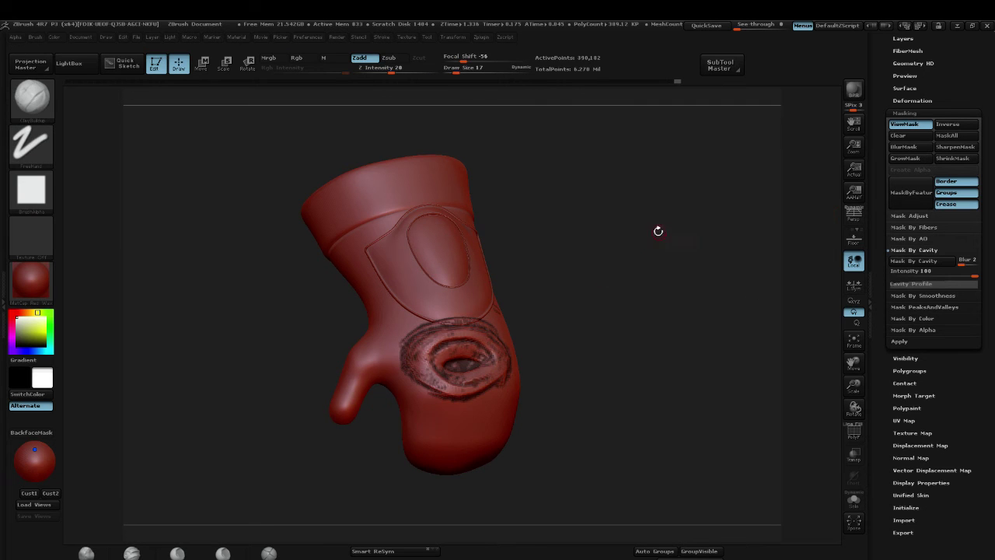
{"action": "left_click_drag", "start_coordinate": [624, 260], "coordinate": [520, 312]}
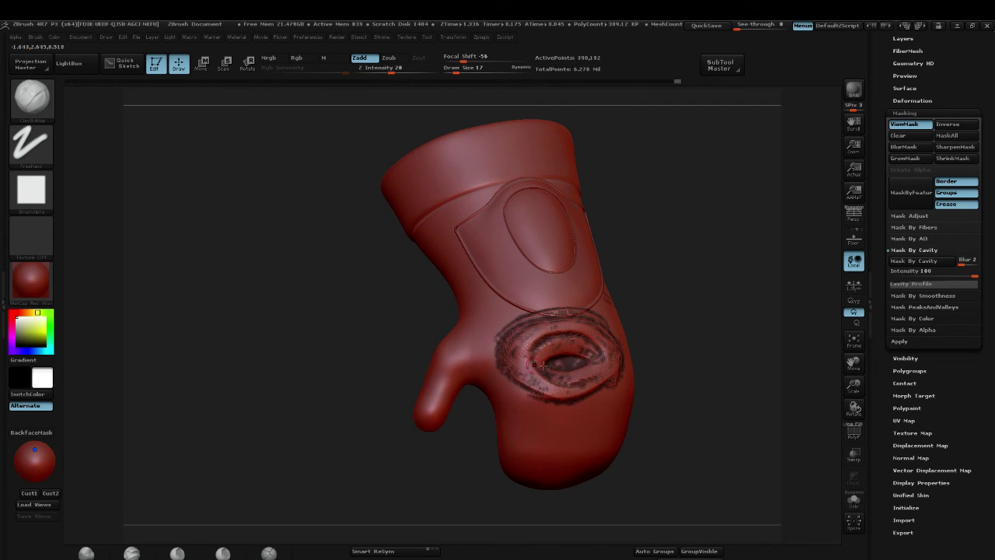
Step: Try carving around the oval through the inverted cavity mask with draw size 47, and undo the result
{"action": "left_click", "coordinate": [690, 302], "text": "ctrl"}
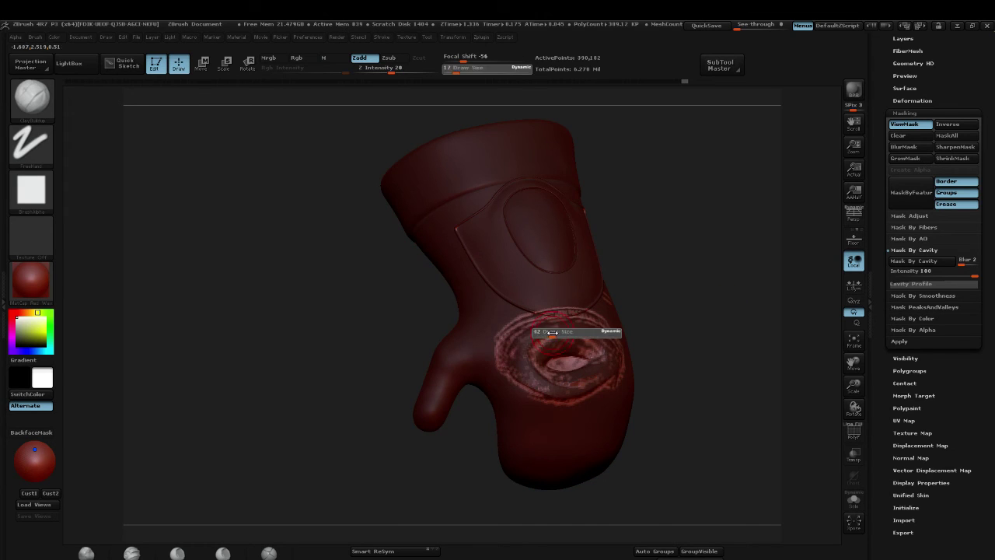
{"action": "mouse_move", "coordinate": [619, 353]}
{"action": "left_mouse_down", "text": "alt"}
{"action": "mouse_move", "coordinate": [537, 385]}
{"action": "mouse_move", "coordinate": [577, 358]}
{"action": "mouse_move", "coordinate": [510, 375]}
{"action": "left_mouse_up", "text": "alt"}
{"action": "left_click_drag", "start_coordinate": [720, 332], "coordinate": [755, 238], "text": "ctrl"}
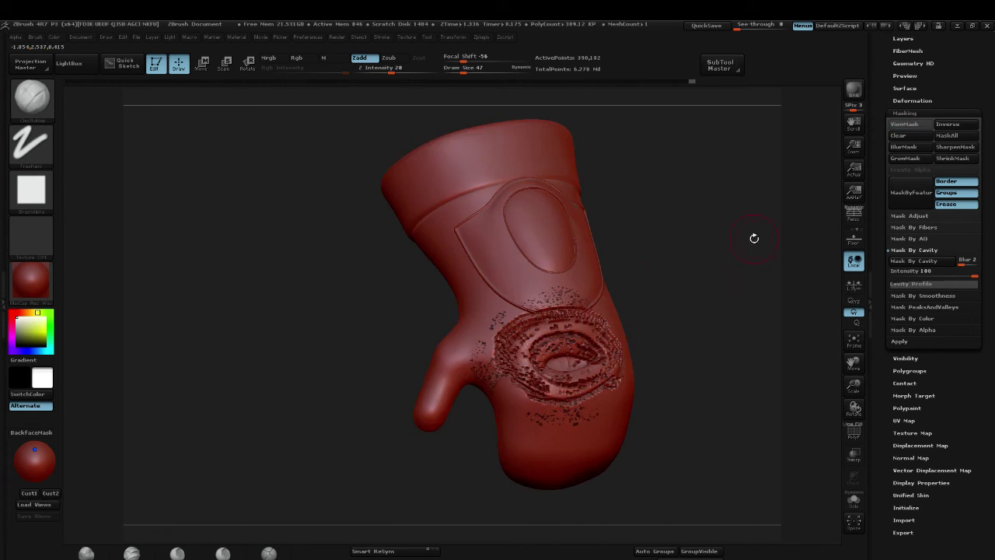
{"action": "mouse_move", "coordinate": [761, 286]}
{"action": "left_mouse_down"}
{"action": "mouse_move", "coordinate": [736, 276]}
{"action": "mouse_move", "coordinate": [751, 319]}
{"action": "mouse_move", "coordinate": [744, 312]}
{"action": "left_mouse_up"}
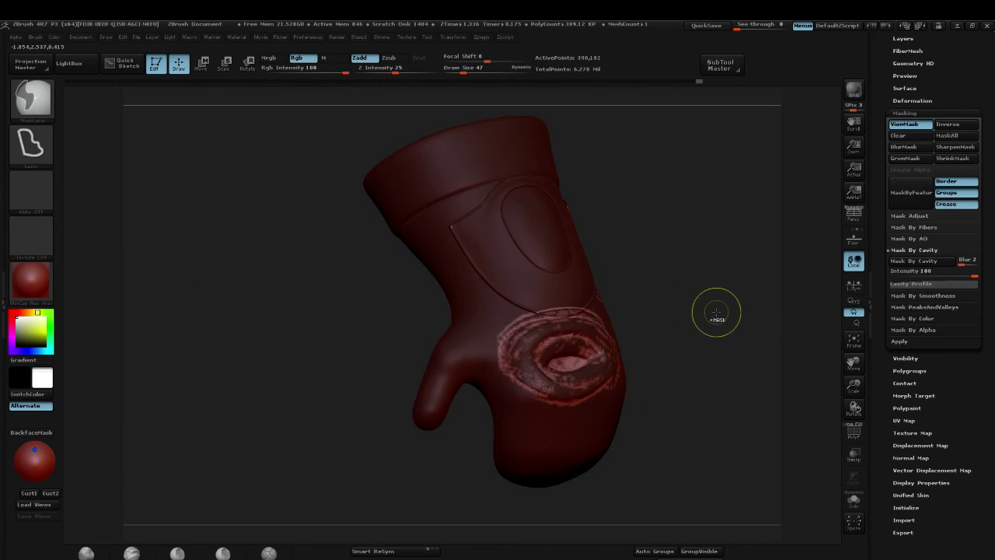
{"action": "key", "text": "ctrl+z"}
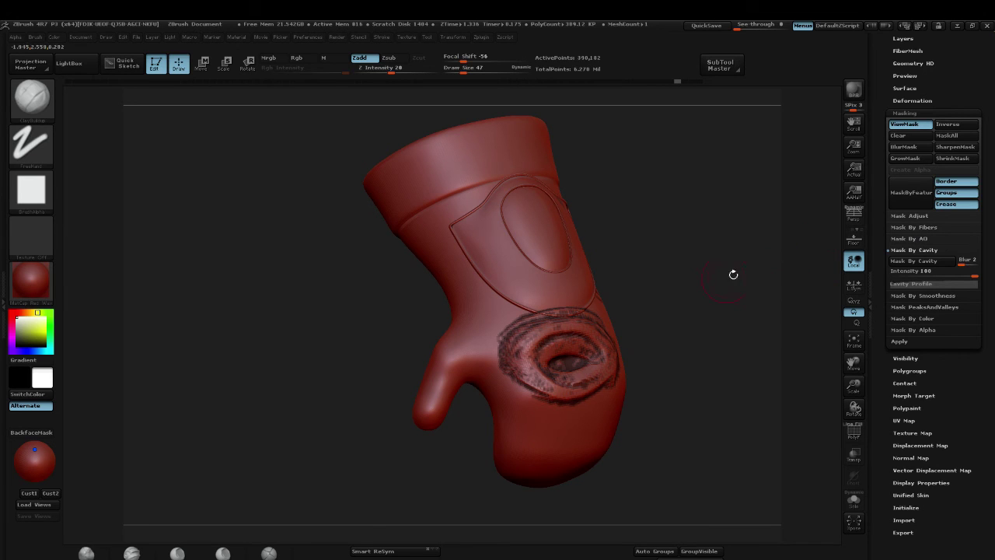
Step: Remove the cavity mask and mask the mitten by surface smoothness instead
{"action": "left_click", "coordinate": [921, 238]}
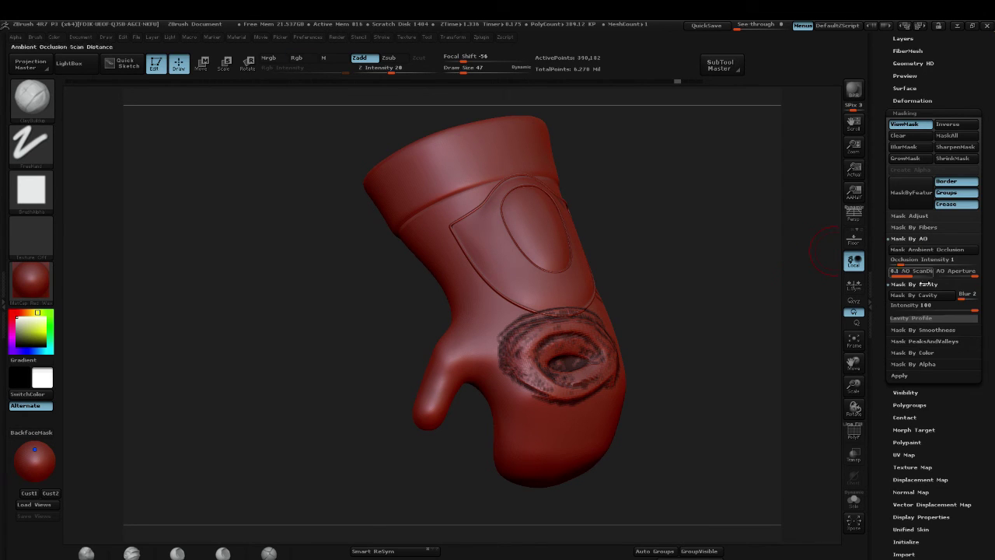
{"action": "left_click", "coordinate": [915, 238]}
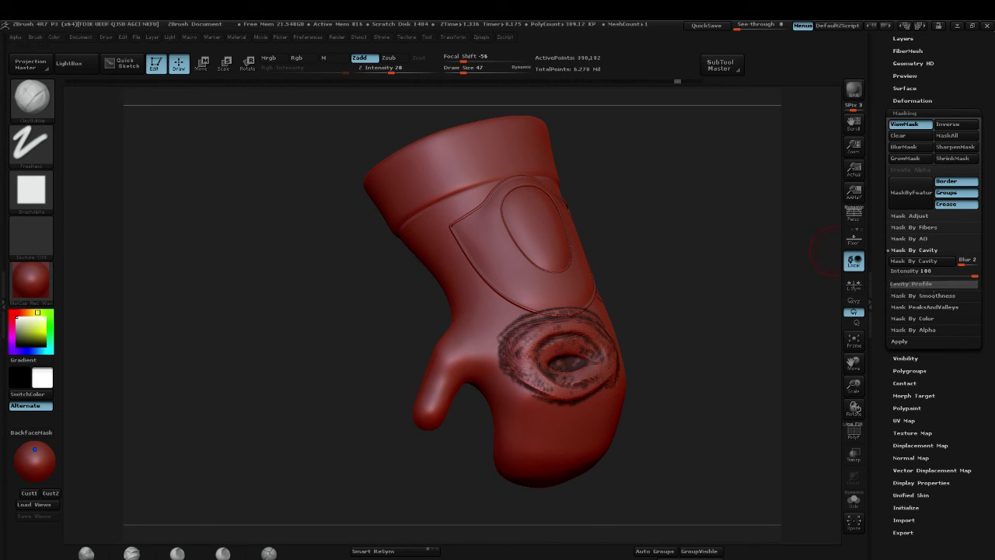
{"action": "left_click", "coordinate": [915, 250]}
{"action": "left_click", "coordinate": [933, 259]}
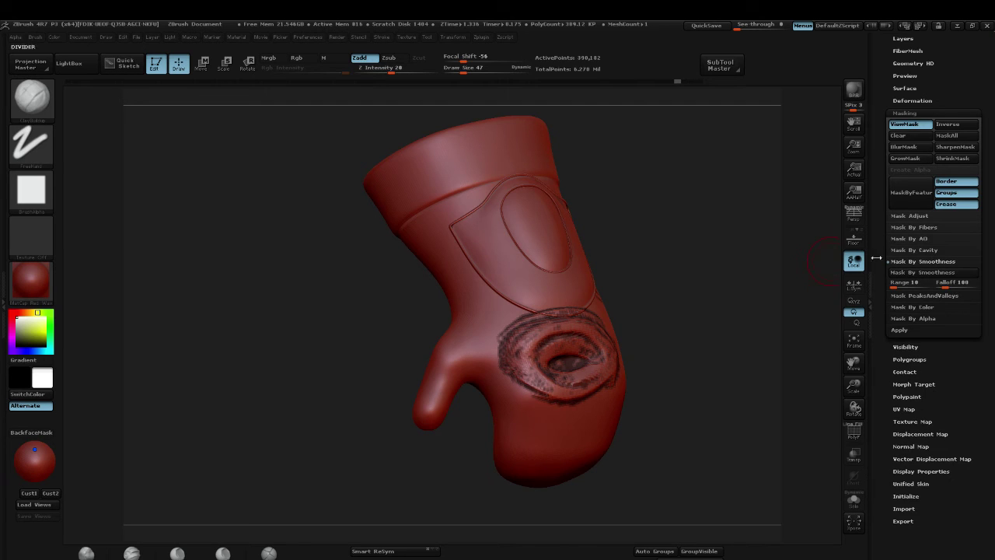
{"action": "key", "text": "ctrl+h"}
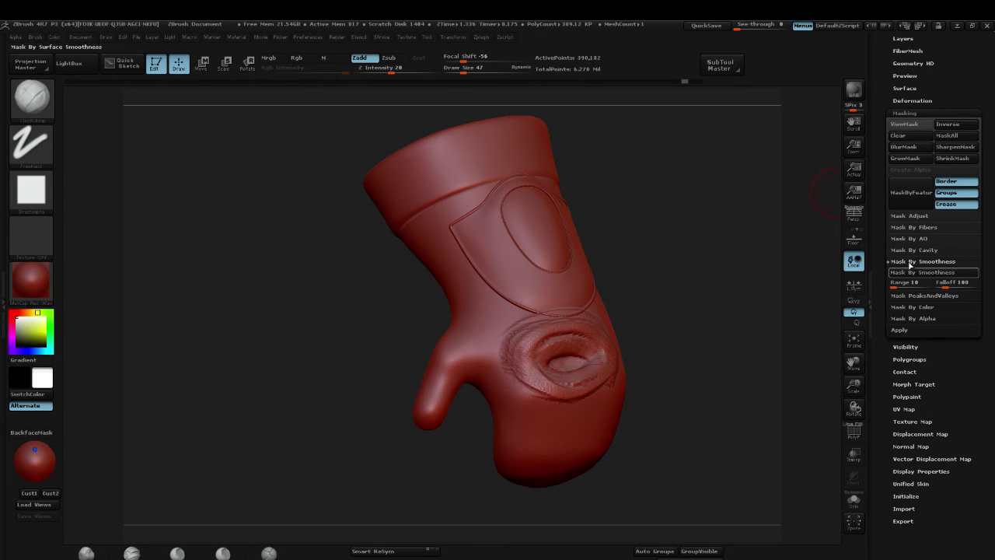
{"action": "left_click", "coordinate": [919, 274]}
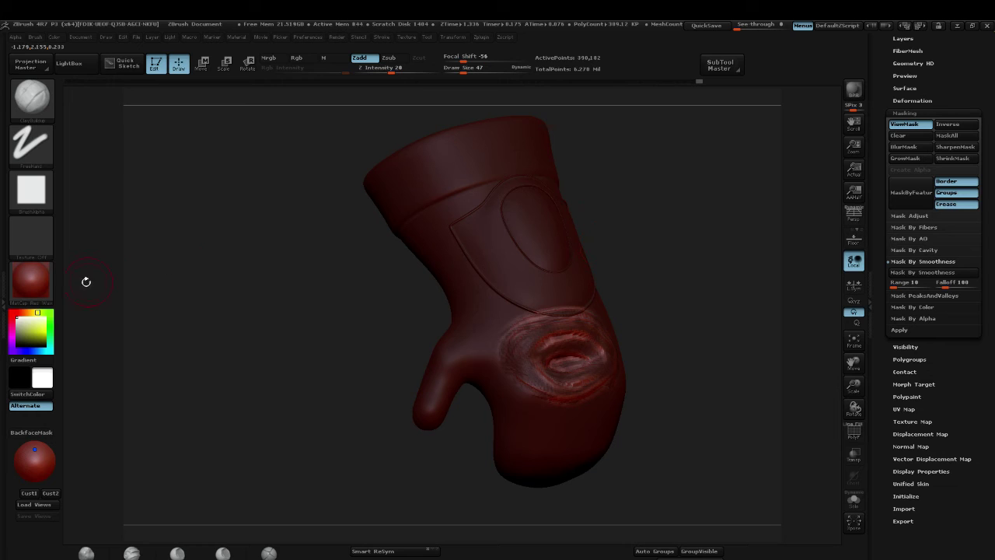
Step: Switch to the white SkinShade4 material and sculpt across the unmasked centre of the oval
{"action": "left_click", "coordinate": [31, 279]}
{"action": "left_click", "coordinate": [223, 285]}
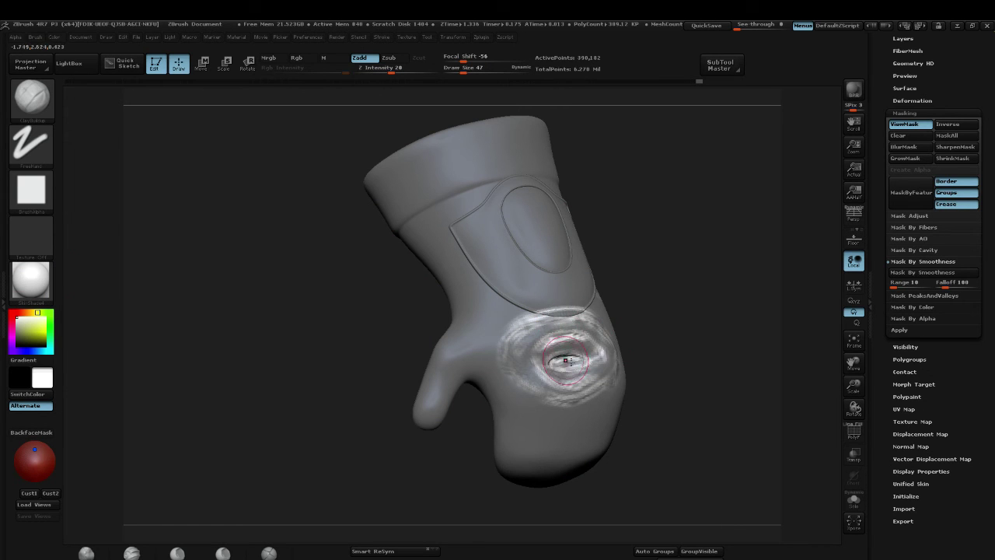
{"action": "left_click_drag", "start_coordinate": [567, 360], "coordinate": [654, 364]}
Step: Clear the smoothness mask and mask the mitten by peaks and valleys
{"action": "left_click", "coordinate": [931, 296]}
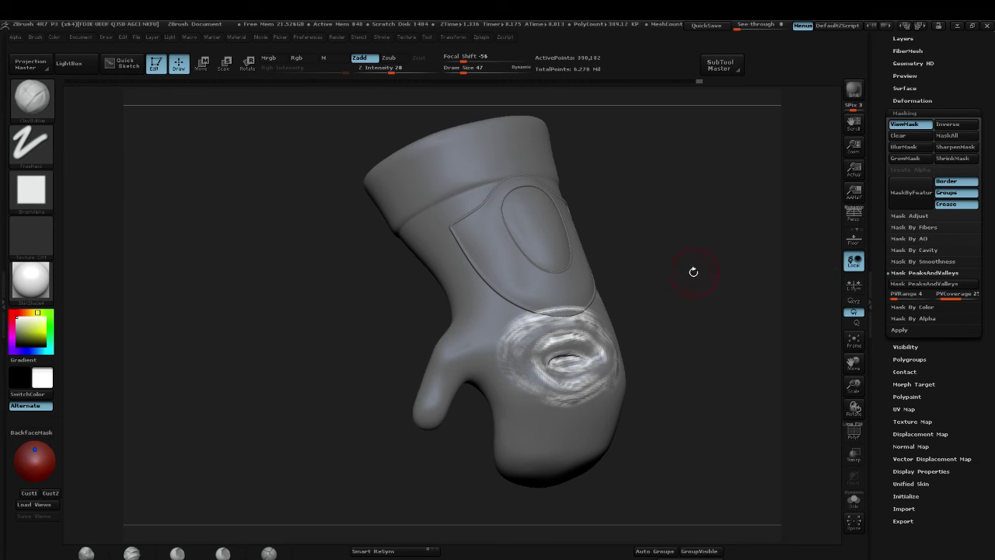
{"action": "left_click_drag", "start_coordinate": [702, 344], "coordinate": [633, 291], "text": "ctrl"}
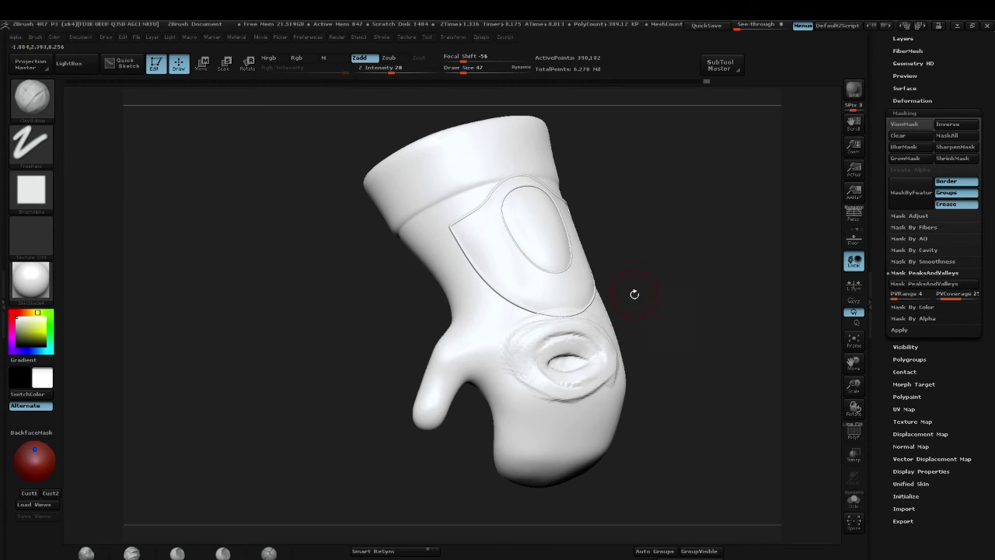
{"action": "left_click", "coordinate": [915, 281]}
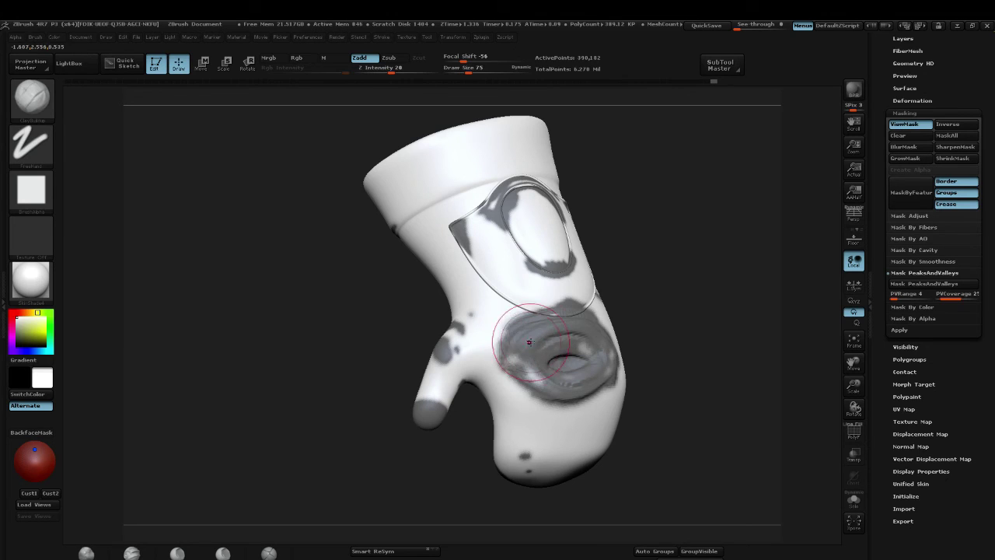
Step: Invert the peaks-and-valleys mask and smooth out the sculpted oval with the Smooth brush
{"action": "mouse_move", "coordinate": [733, 309]}
{"action": "left_mouse_down"}
{"action": "mouse_move", "coordinate": [691, 304]}
{"action": "mouse_move", "coordinate": [641, 280]}
{"action": "mouse_move", "coordinate": [695, 233]}
{"action": "mouse_move", "coordinate": [677, 283]}
{"action": "mouse_move", "coordinate": [622, 311]}
{"action": "left_mouse_up"}
{"action": "key", "text": "ctrl+i"}
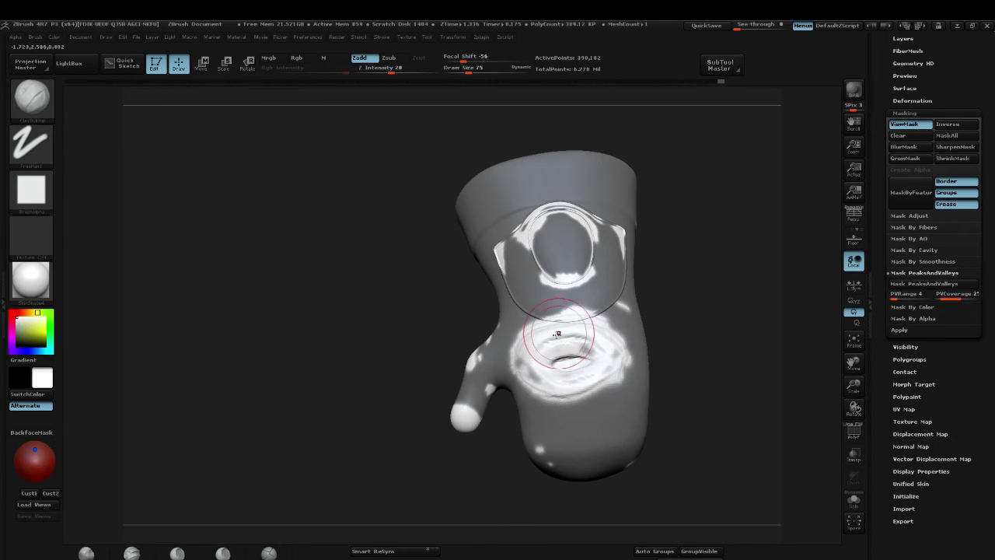
{"action": "mouse_move", "coordinate": [578, 343]}
{"action": "left_mouse_down", "text": "shift"}
{"action": "mouse_move", "coordinate": [609, 361]}
{"action": "mouse_move", "coordinate": [578, 362]}
{"action": "left_mouse_up", "text": "shift"}
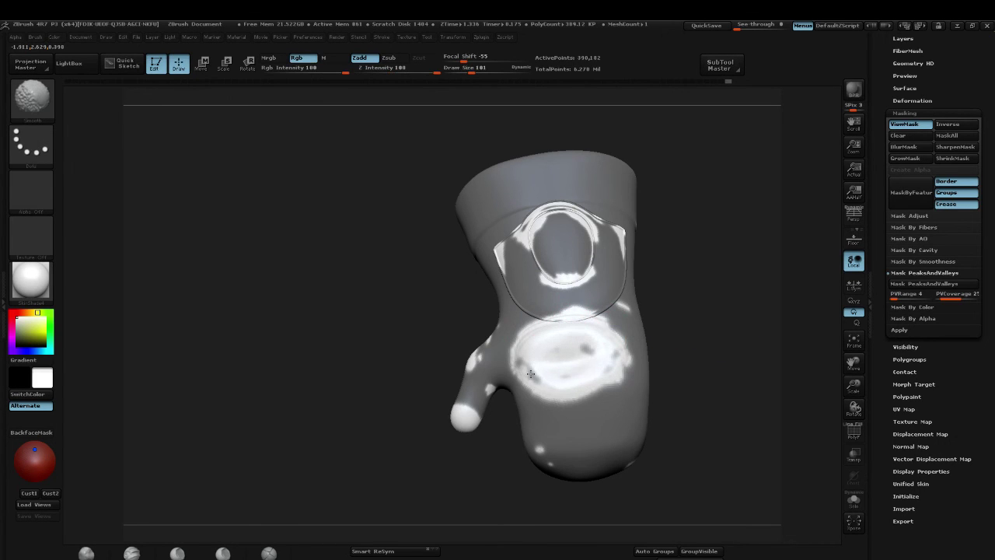
Step: Clear the mask and generate a new peaks-and-valleys mask on the smoothed mitten
{"action": "left_click_drag", "start_coordinate": [734, 342], "coordinate": [758, 304]}
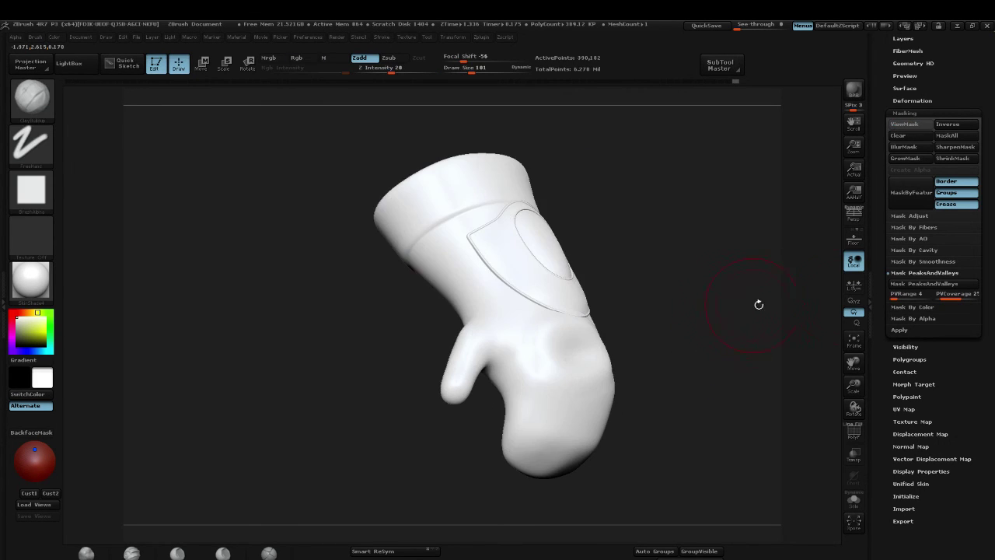
{"action": "left_click", "coordinate": [935, 287]}
{"action": "left_click_drag", "start_coordinate": [606, 333], "coordinate": [744, 322]}
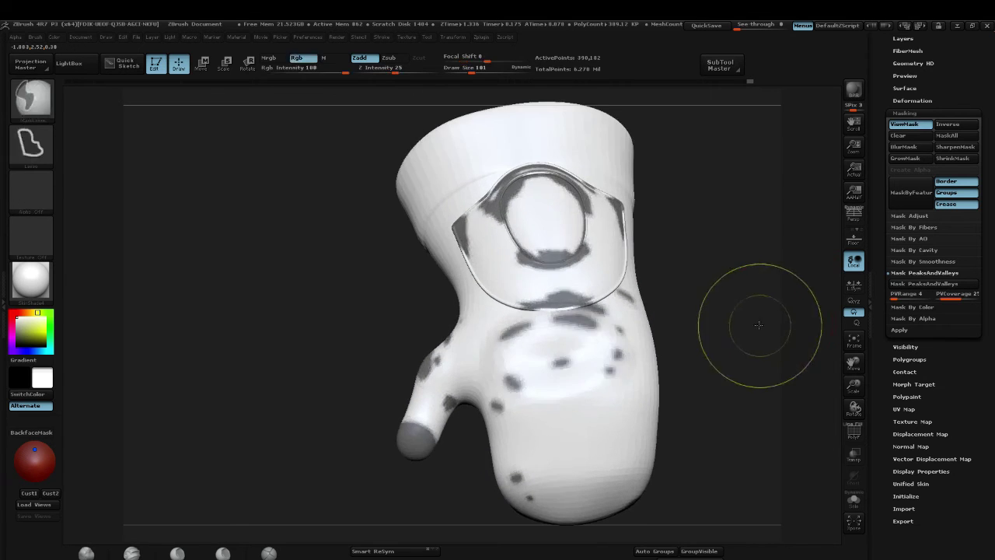
Step: Invert the peaks-and-valleys mask and clear it from the mitten
{"action": "key", "text": "ctrl+i"}
{"action": "key", "text": "shift"}
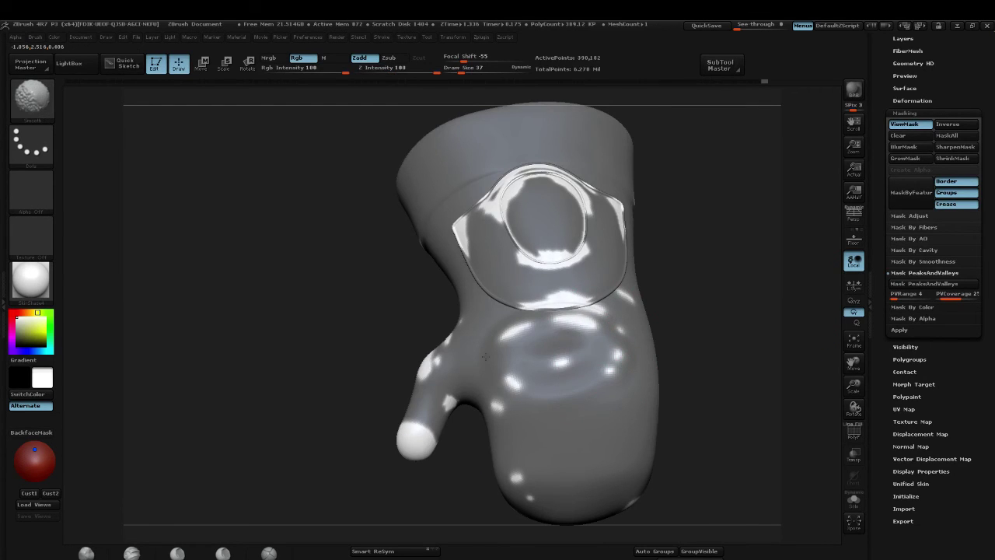
{"action": "mouse_move", "coordinate": [710, 345]}
{"action": "left_mouse_down", "text": "alt"}
{"action": "mouse_move", "coordinate": [682, 318]}
{"action": "mouse_move", "coordinate": [695, 289]}
{"action": "left_mouse_up", "text": "alt"}
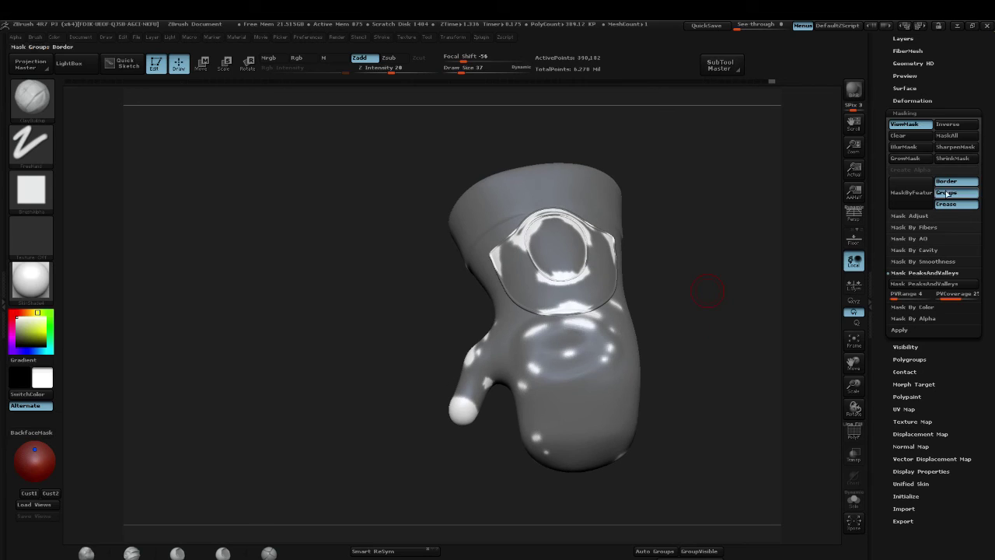
{"action": "left_click", "coordinate": [924, 114]}
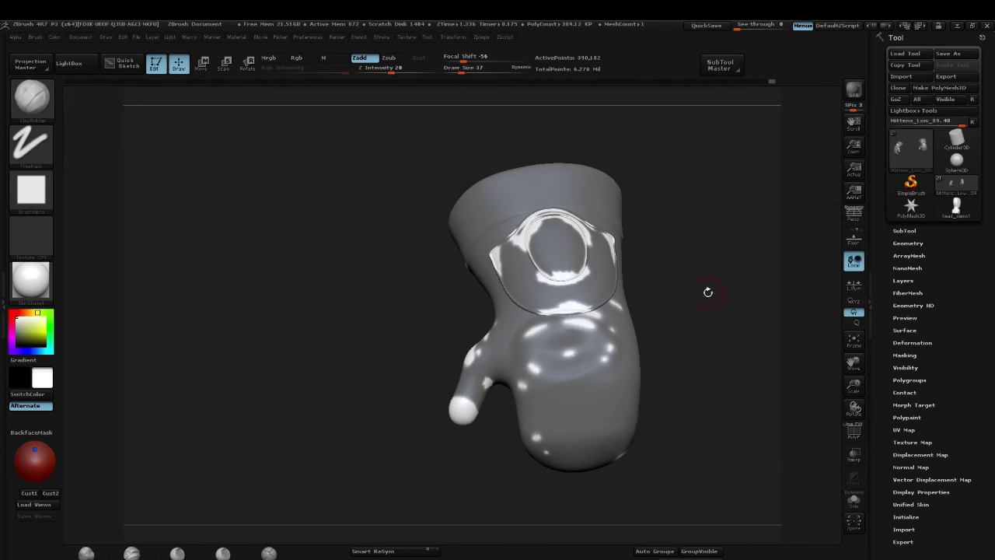
{"action": "left_click_drag", "start_coordinate": [727, 301], "coordinate": [700, 326]}
Step: Set the masking brush to MaskPen in place of MaskLasso
{"action": "left_click", "coordinate": [31, 98], "text": "ctrl"}
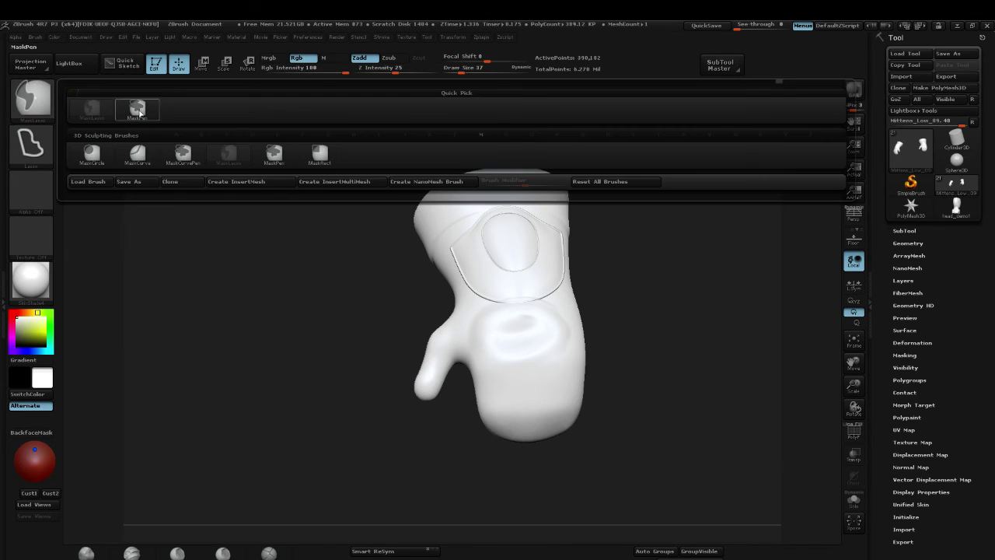
{"action": "left_click", "coordinate": [274, 152]}
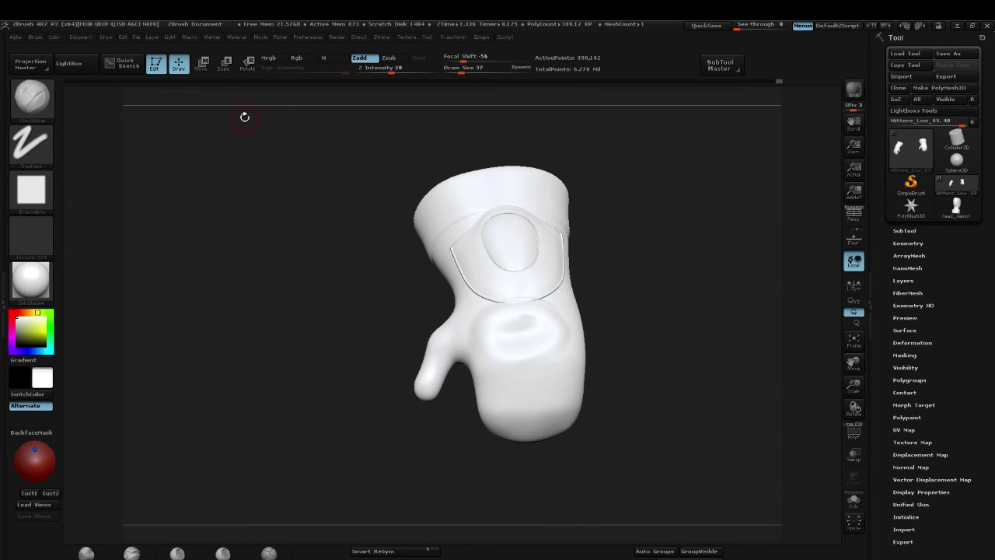
{"action": "left_click", "coordinate": [35, 101], "text": "ctrl"}
{"action": "left_click", "coordinate": [286, 158], "text": "ctrl"}
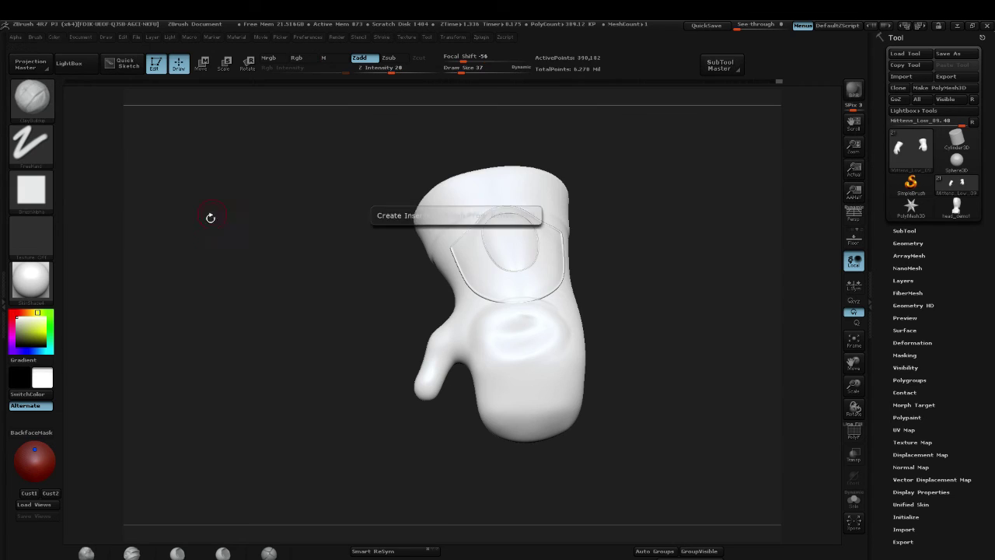
{"action": "left_click_drag", "start_coordinate": [758, 342], "coordinate": [773, 343]}
{"action": "left_click_drag", "start_coordinate": [717, 217], "coordinate": [716, 220]}
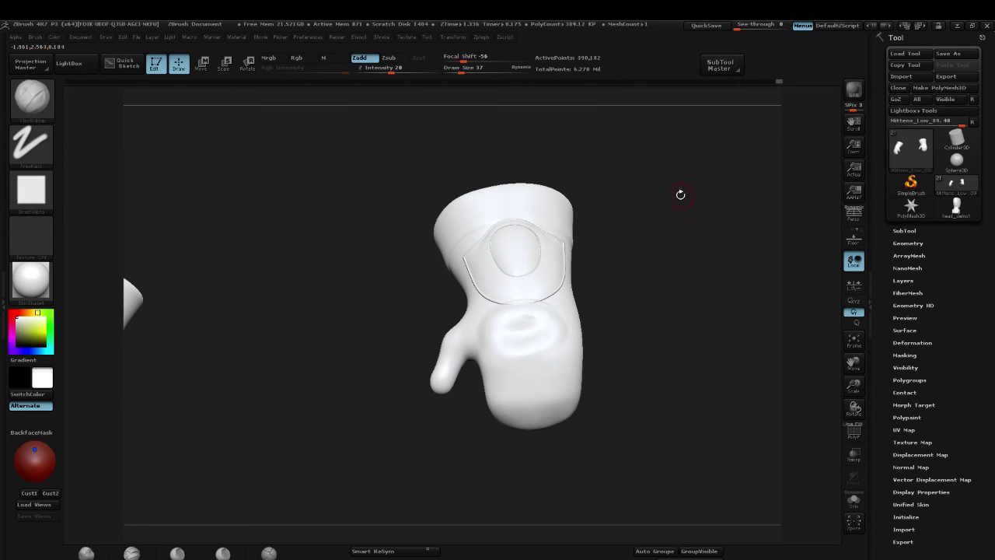
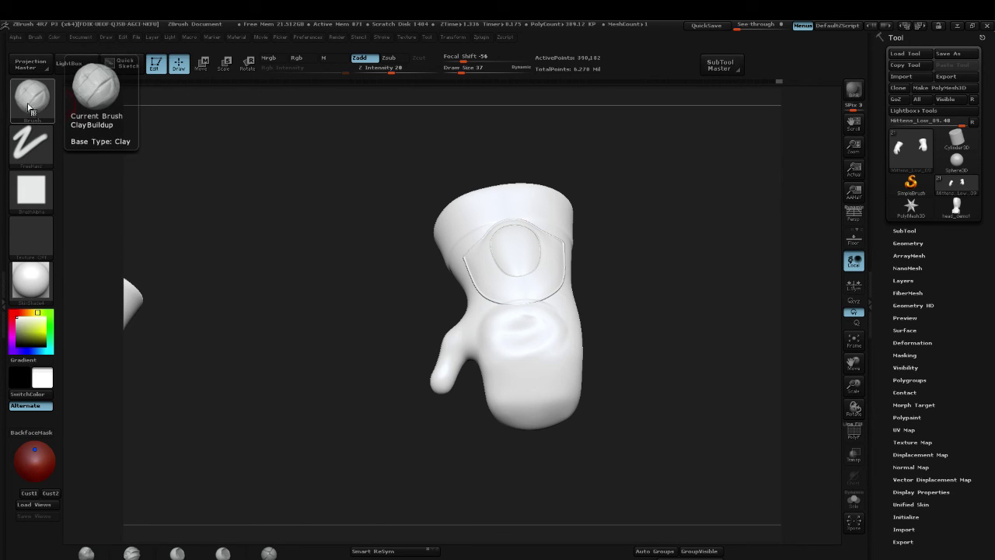
Step: Face both mittens frontally and mask one whole mitten plus the inner half of the other with mask rectangles
{"action": "left_click_drag", "start_coordinate": [700, 227], "coordinate": [651, 204]}
{"action": "left_click_drag", "start_coordinate": [642, 300], "coordinate": [698, 310]}
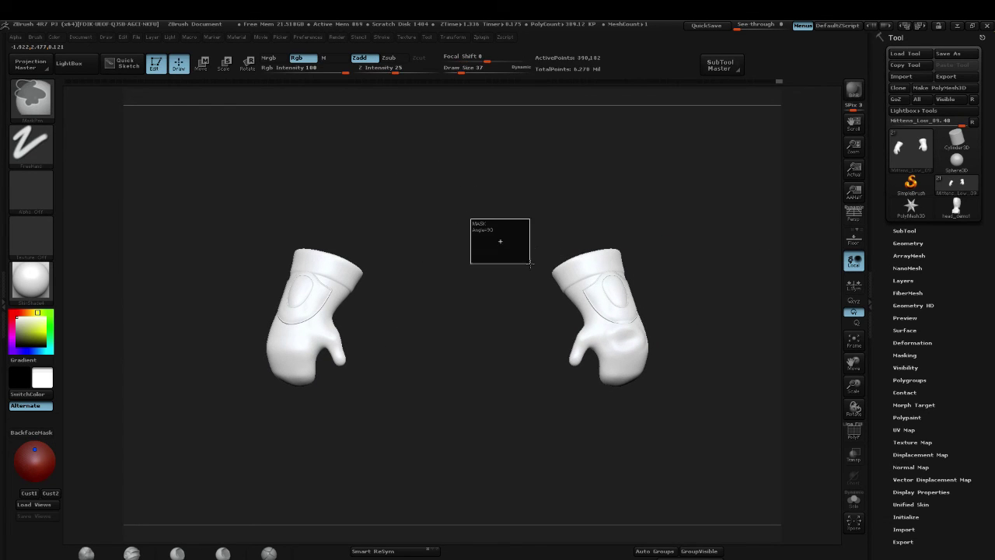
{"action": "left_click_drag", "start_coordinate": [529, 263], "coordinate": [612, 453], "text": "ctrl"}
{"action": "left_click_drag", "start_coordinate": [195, 171], "coordinate": [361, 393], "text": "ctrl"}
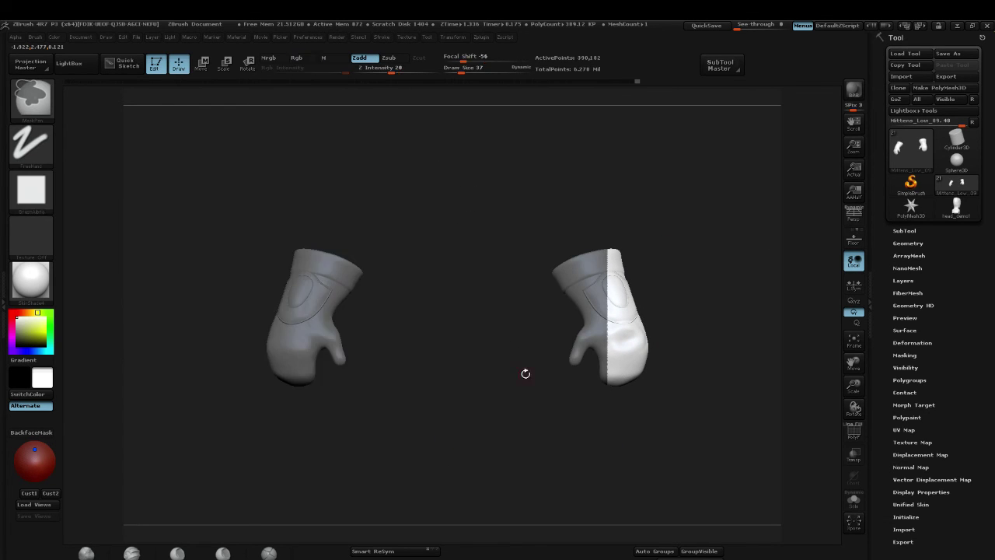
Step: Try moving the unmasked mitten half sideways with a transpose line, undo it, and clear the mask in Draw mode
{"action": "key", "text": "w"}
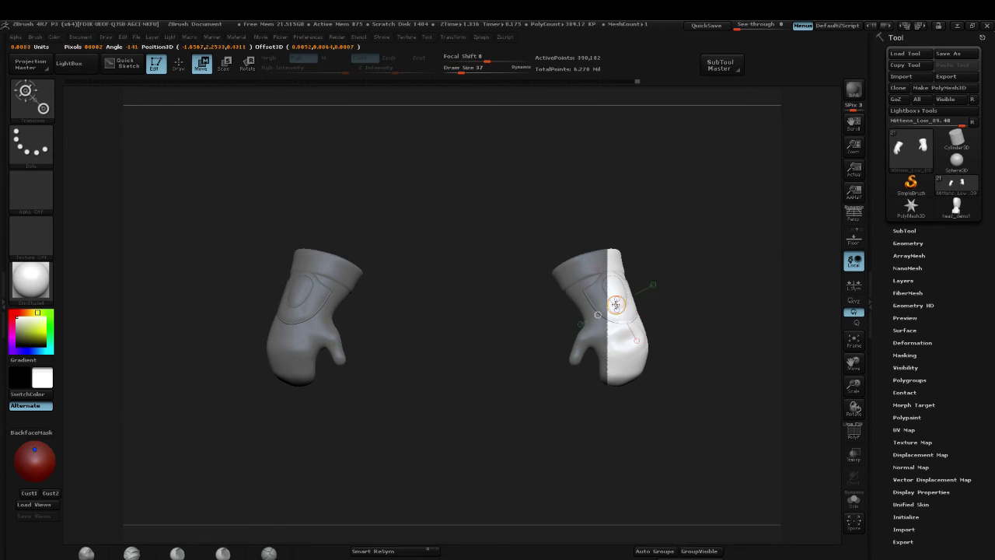
{"action": "left_click_drag", "start_coordinate": [616, 304], "coordinate": [761, 304]}
{"action": "left_click_drag", "start_coordinate": [678, 304], "coordinate": [762, 304]}
{"action": "left_click_drag", "start_coordinate": [746, 190], "coordinate": [710, 162], "text": "ctrl"}
{"action": "key", "text": "ctrl+z"}
{"action": "key", "text": "ctrl+z"}
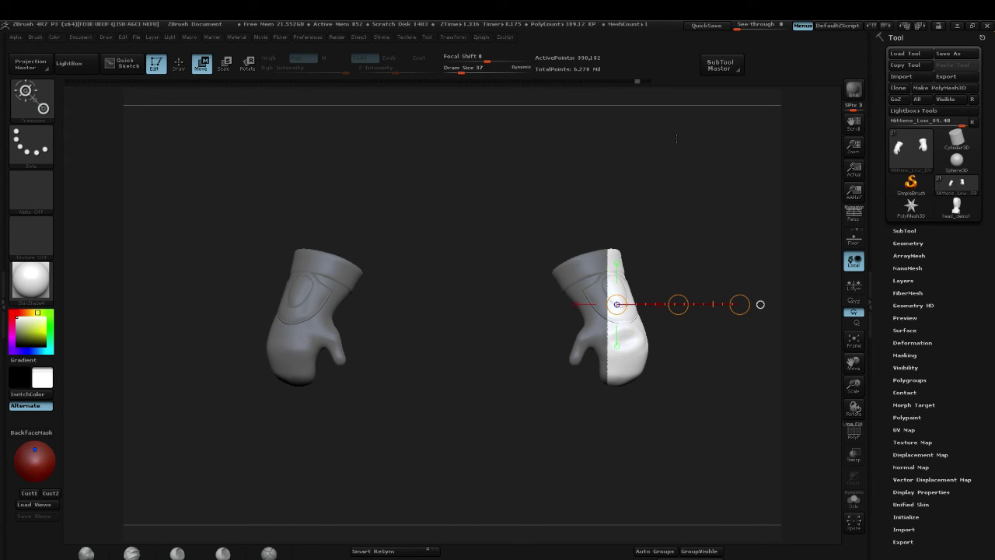
{"action": "key", "text": "q"}
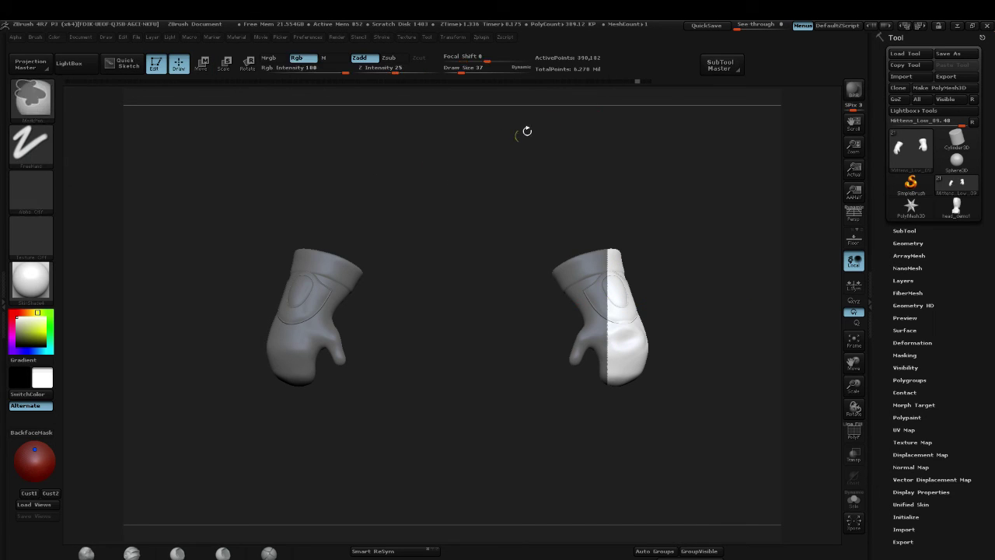
{"action": "left_click_drag", "start_coordinate": [524, 133], "coordinate": [300, 147], "text": "ctrl"}
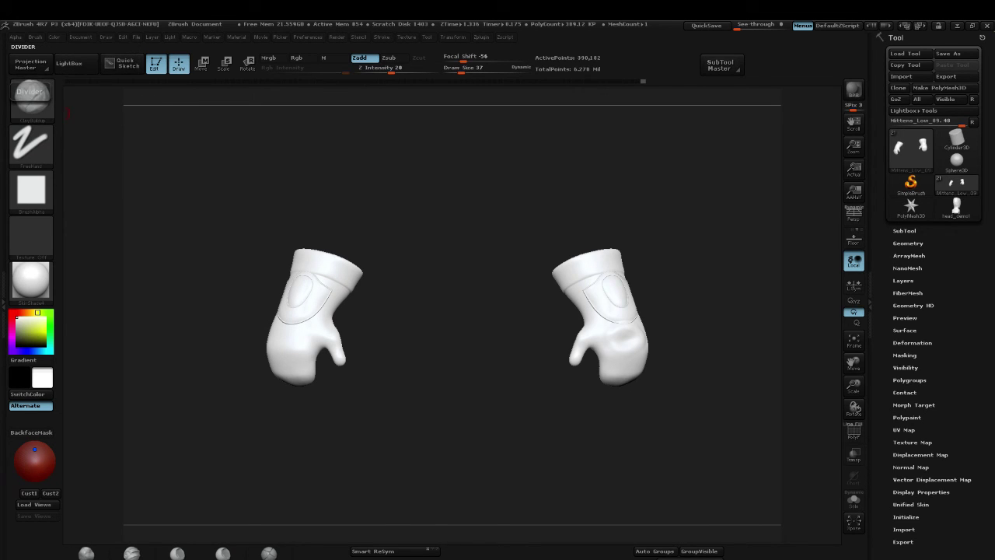
{"action": "left_click", "coordinate": [36, 110]}
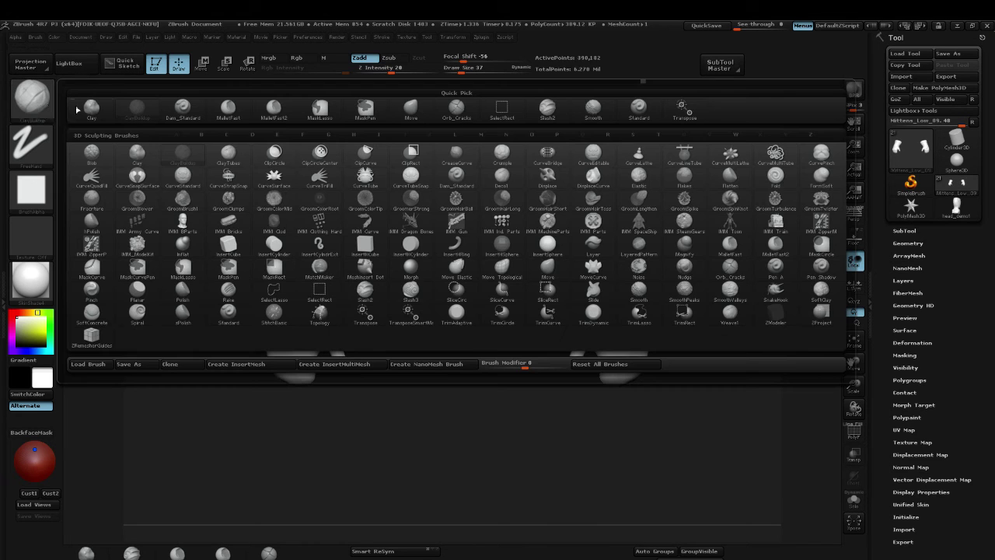
{"action": "left_click", "coordinate": [25, 103]}
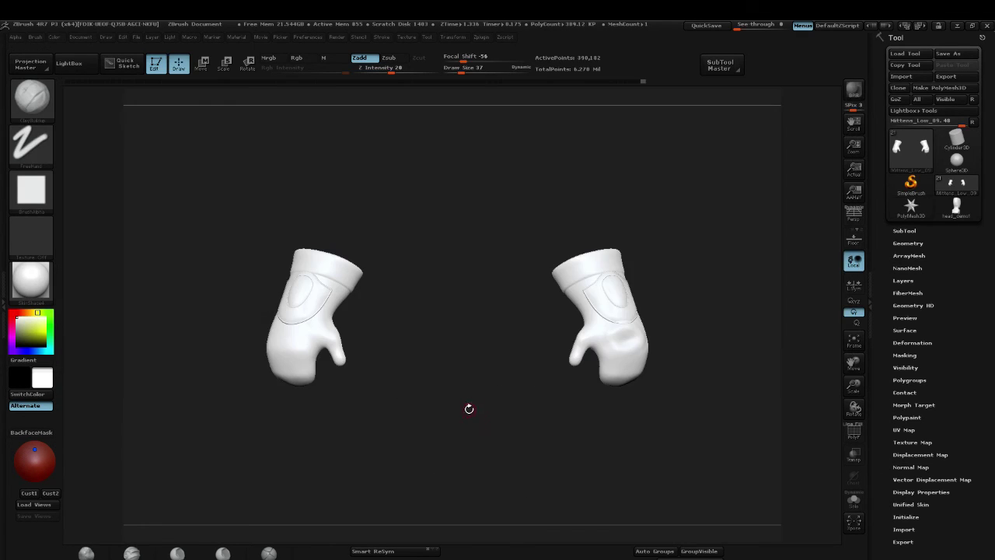
{"action": "left_click_drag", "start_coordinate": [664, 174], "coordinate": [711, 178]}
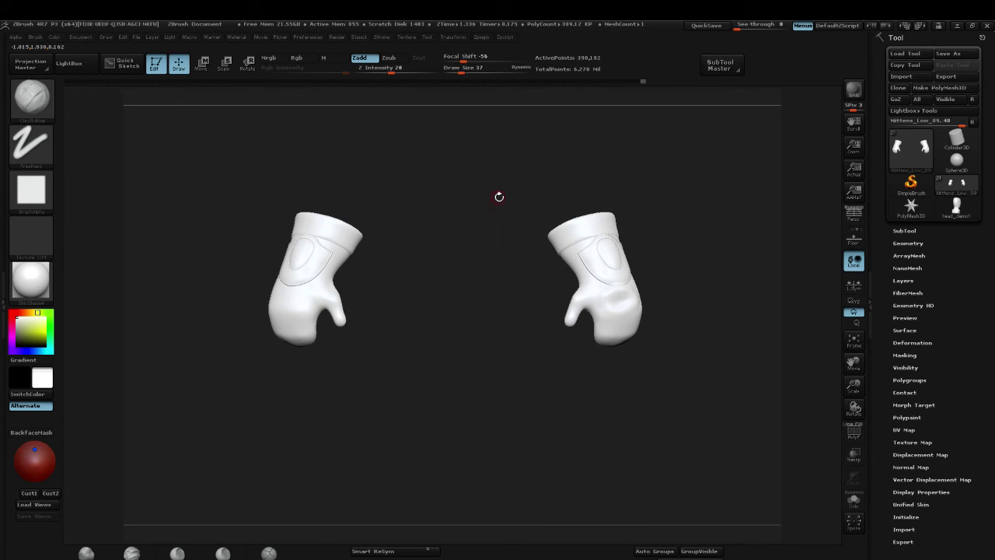
{"action": "key", "text": "b"}
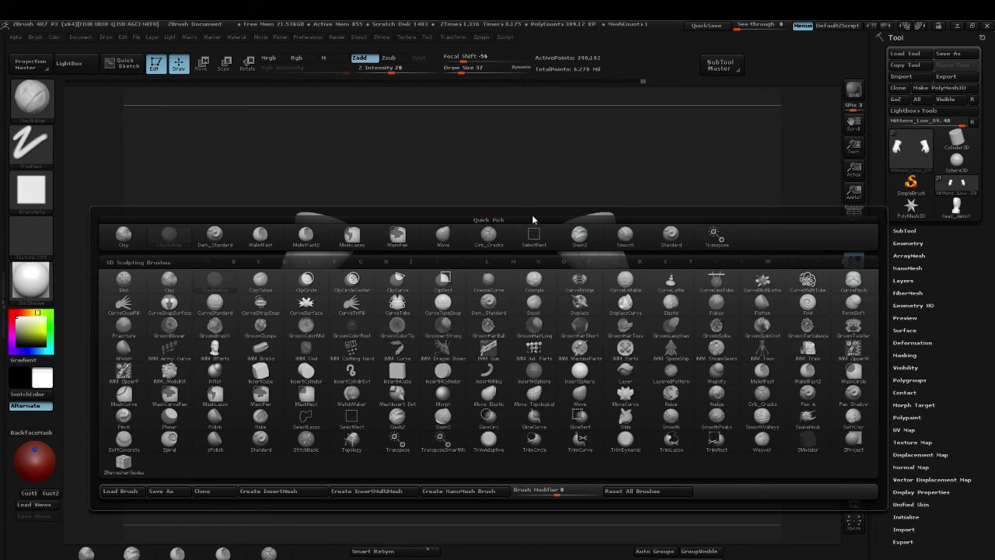
{"action": "left_click_drag", "start_coordinate": [515, 182], "coordinate": [503, 180]}
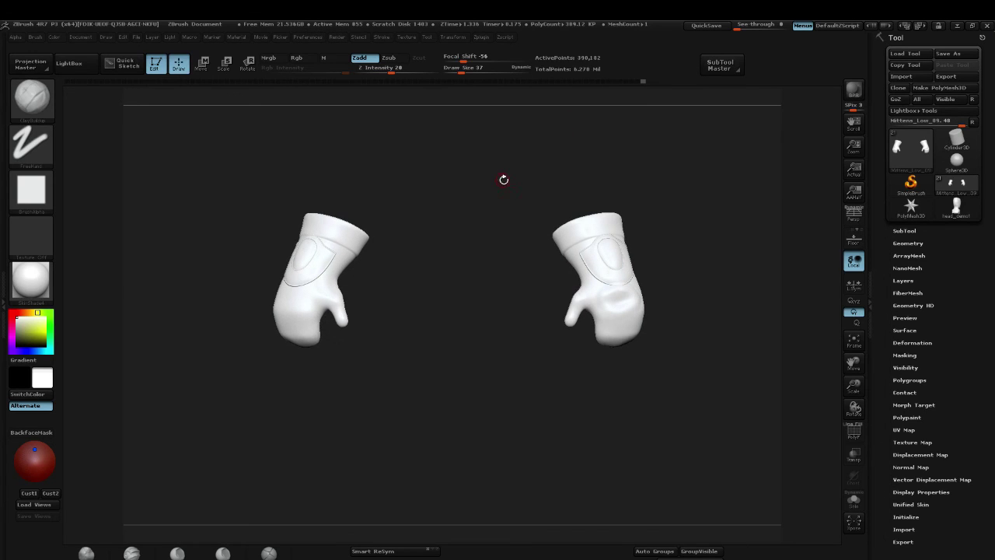
Step: Select the Standard brush through its brush shortcut
{"action": "key", "text": "b"}
{"action": "key", "text": "s"}
{"action": "key", "text": "t"}
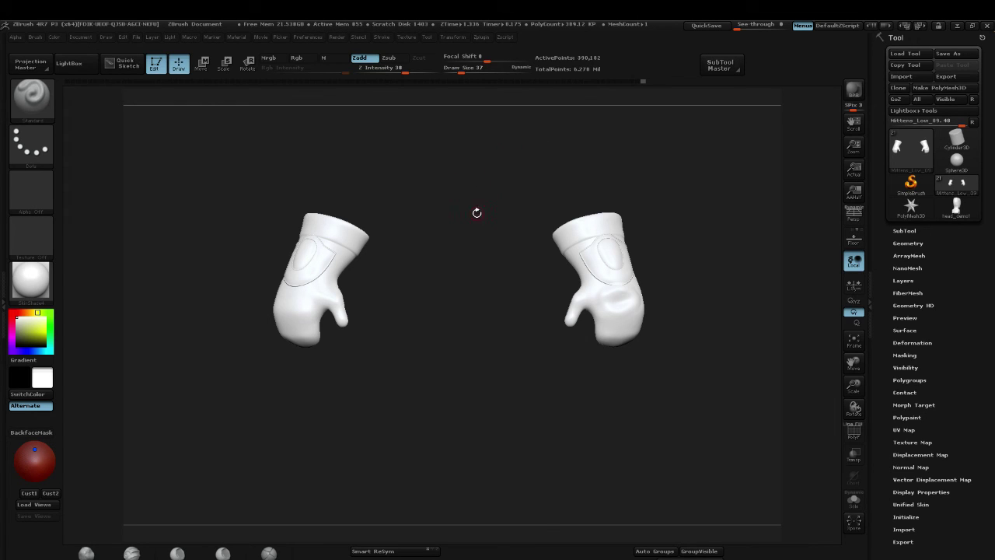
{"action": "left_click_drag", "start_coordinate": [491, 245], "coordinate": [484, 240]}
Step: Try pulling a spike out of the mitten's outer side with the SnakeHook brush at draw sizes 126 and 70, undoing each pull
{"action": "key", "text": "b"}
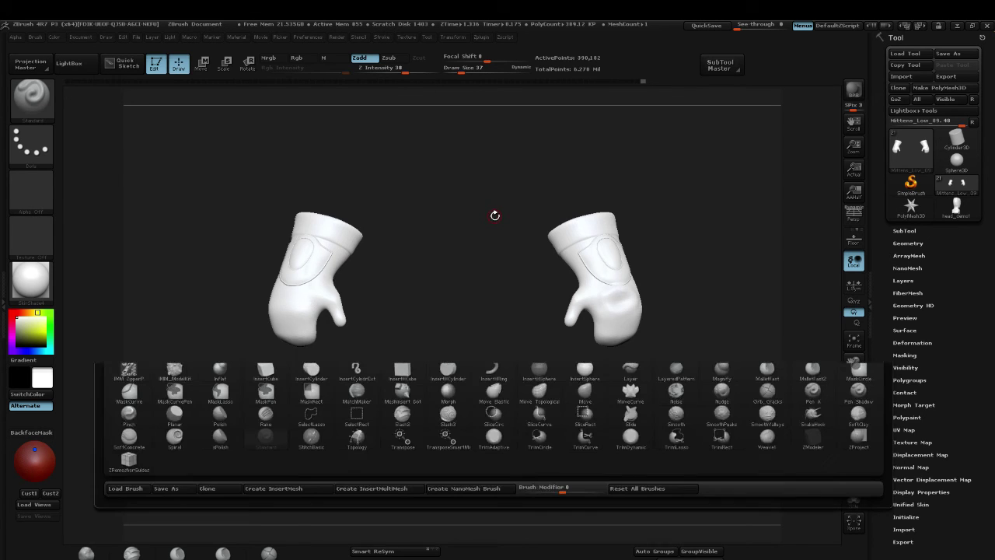
{"action": "key", "text": "s"}
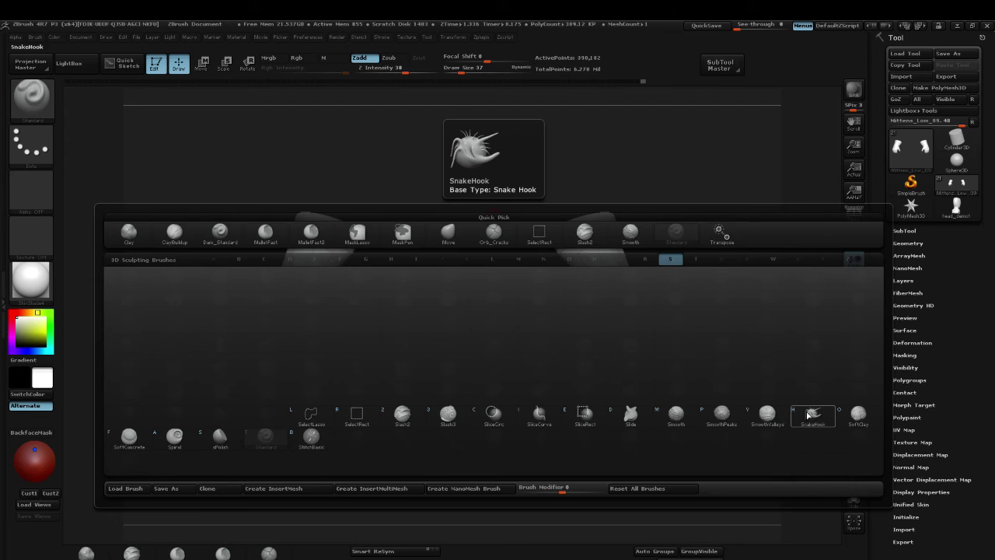
{"action": "left_click", "coordinate": [807, 415]}
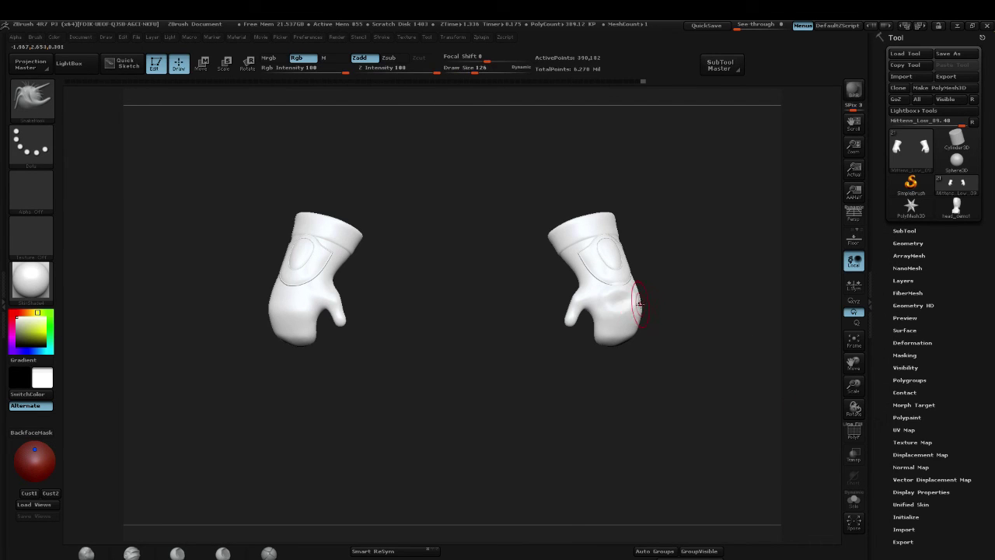
{"action": "mouse_move", "coordinate": [639, 304]}
{"action": "left_mouse_down"}
{"action": "mouse_move", "coordinate": [758, 289]}
{"action": "mouse_move", "coordinate": [757, 242]}
{"action": "left_mouse_up"}
{"action": "key", "text": "ctrl+z"}
{"action": "key", "text": "bracketleft"}
{"action": "left_click_drag", "start_coordinate": [633, 303], "coordinate": [700, 304]}
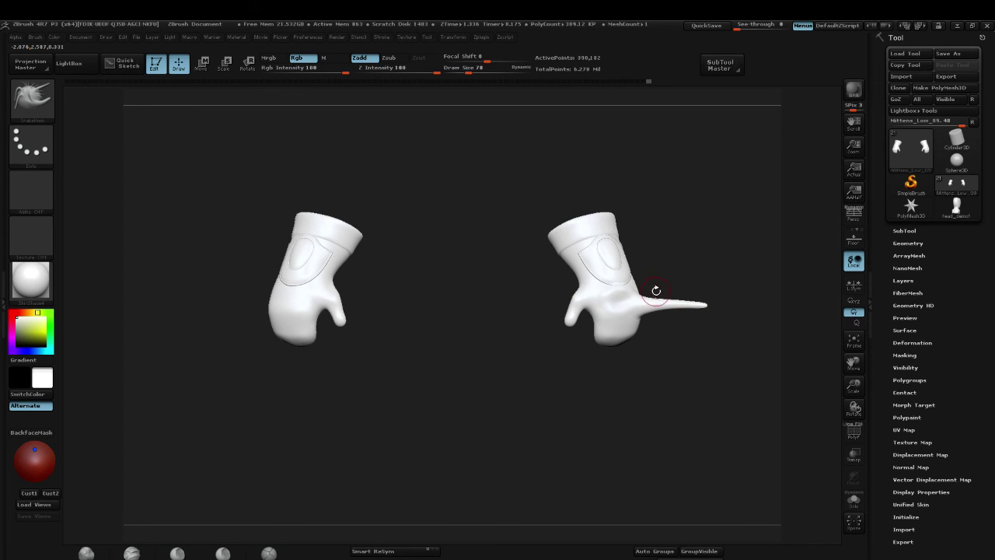
{"action": "key", "text": "ctrl+z"}
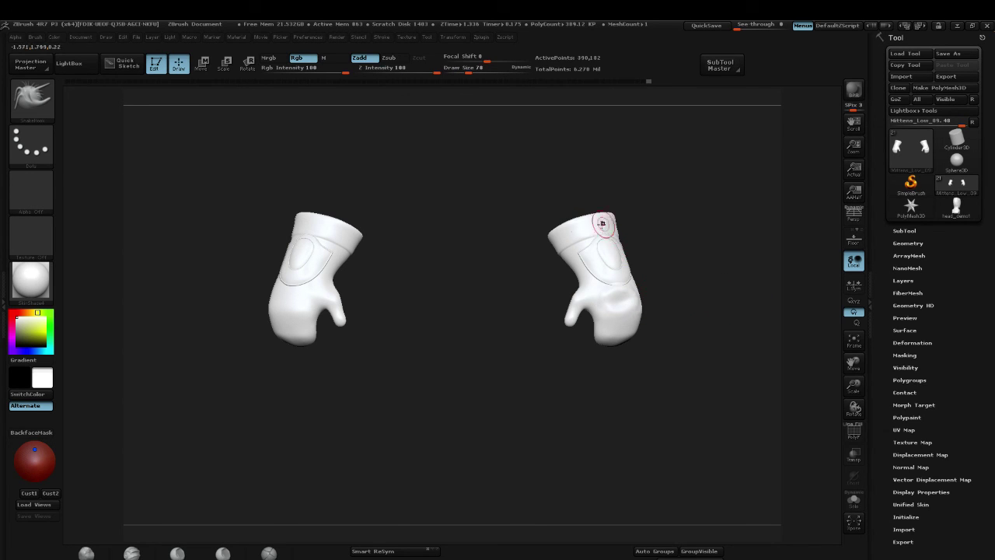
Step: Sculpt a raised band across the mitten's knuckle area with the ClayBuildup brush at draw size 60
{"action": "key", "text": "b"}
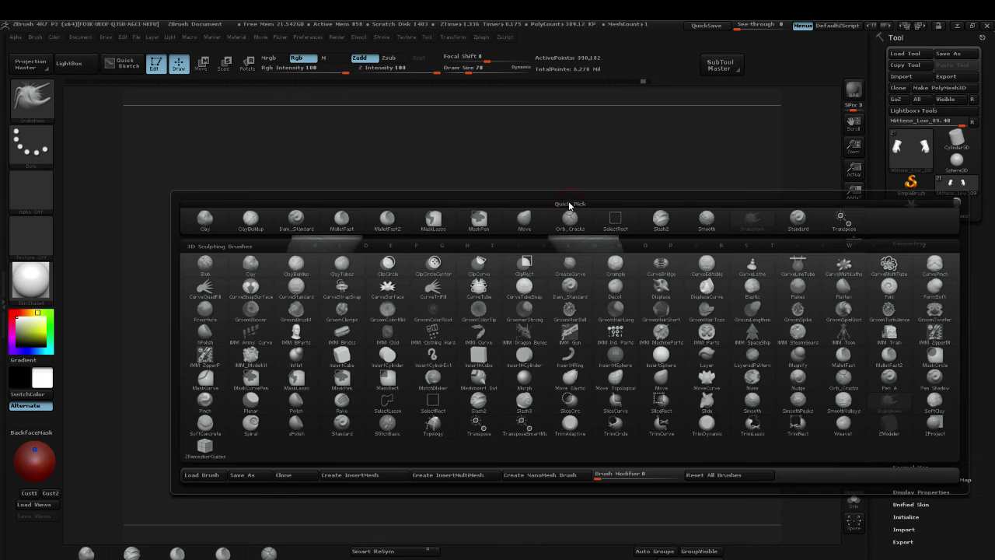
{"action": "key", "text": "c"}
{"action": "key", "text": "b"}
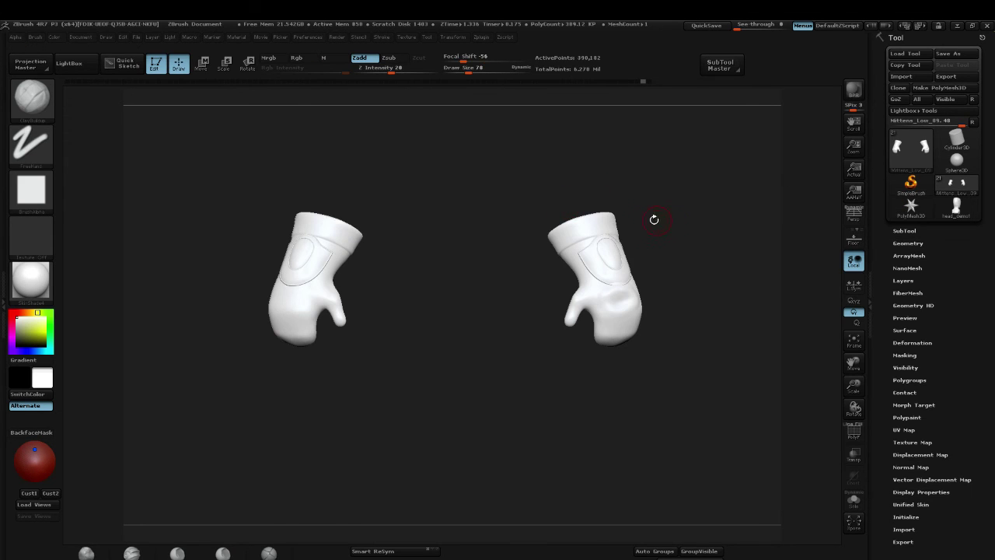
{"action": "mouse_move", "coordinate": [567, 420]}
{"action": "left_mouse_down", "text": "alt"}
{"action": "mouse_move", "coordinate": [463, 412]}
{"action": "mouse_move", "coordinate": [573, 435]}
{"action": "left_mouse_up", "text": "alt"}
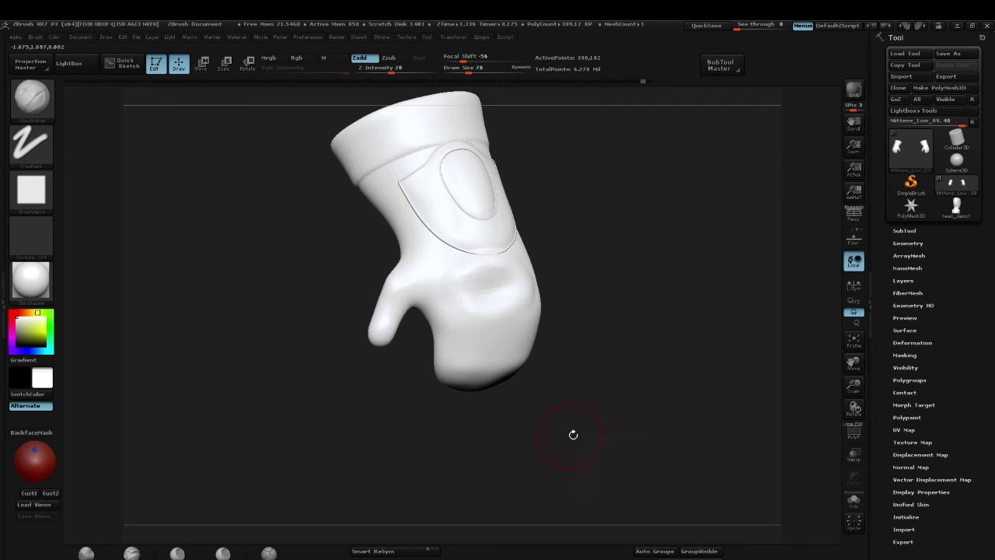
{"action": "mouse_move", "coordinate": [490, 300]}
{"action": "left_mouse_down"}
{"action": "mouse_move", "coordinate": [508, 296]}
{"action": "mouse_move", "coordinate": [508, 284]}
{"action": "left_mouse_up"}
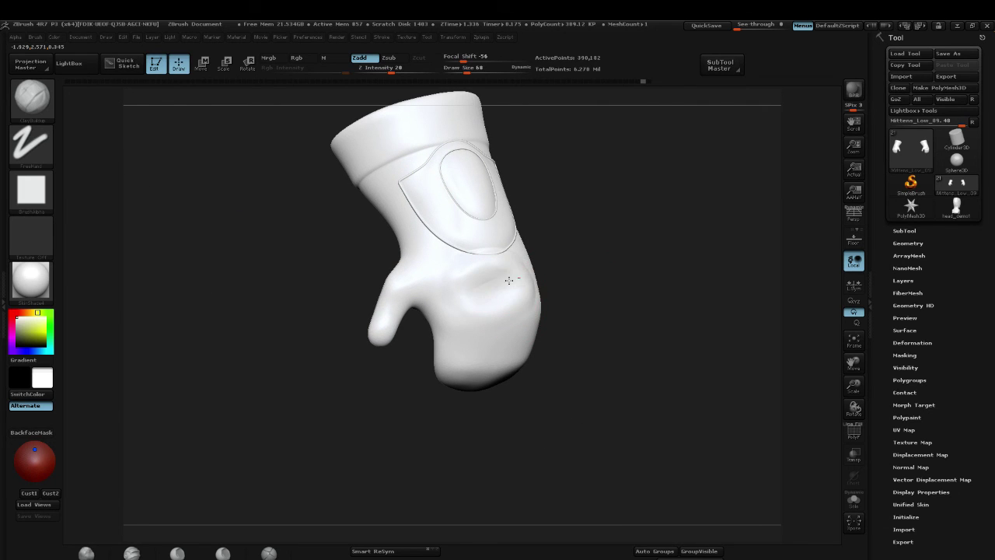
Step: Apply the MatCap Red Wax material and add ClayBuildup strokes across the knuckle band at draw sizes 37 and 50
{"action": "left_click", "coordinate": [41, 280]}
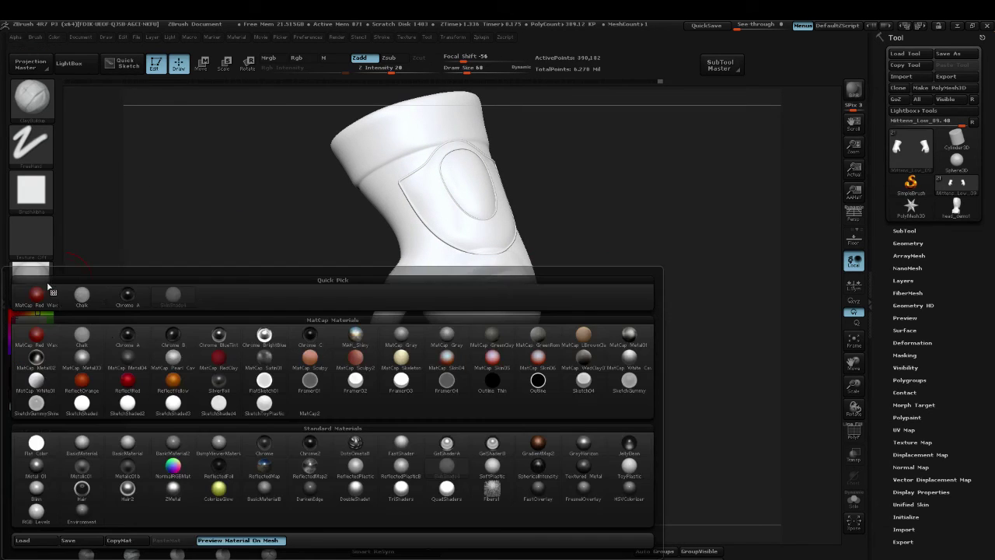
{"action": "left_click", "coordinate": [36, 334]}
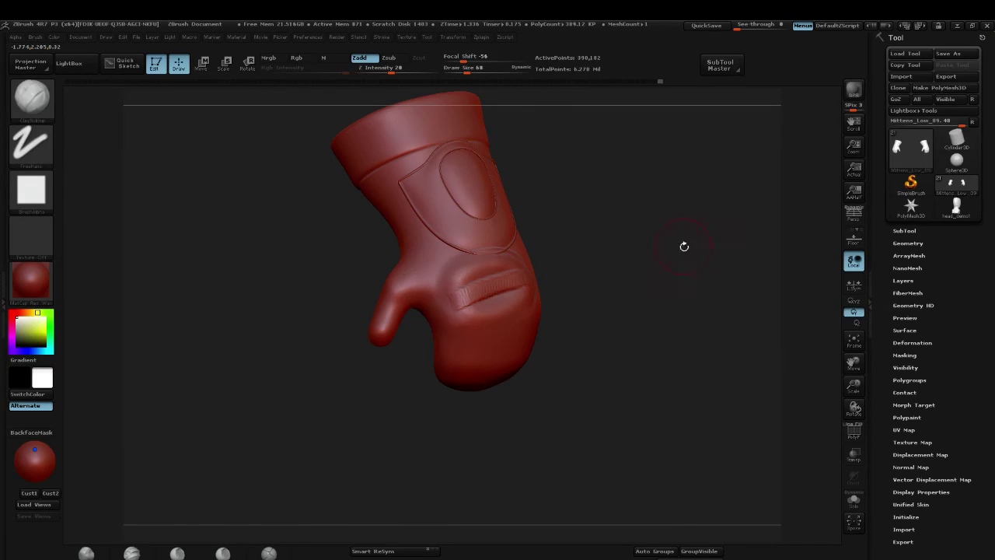
{"action": "left_click_drag", "start_coordinate": [684, 246], "coordinate": [660, 272]}
{"action": "key", "text": "s"}
{"action": "left_click_drag", "start_coordinate": [535, 299], "coordinate": [529, 299]}
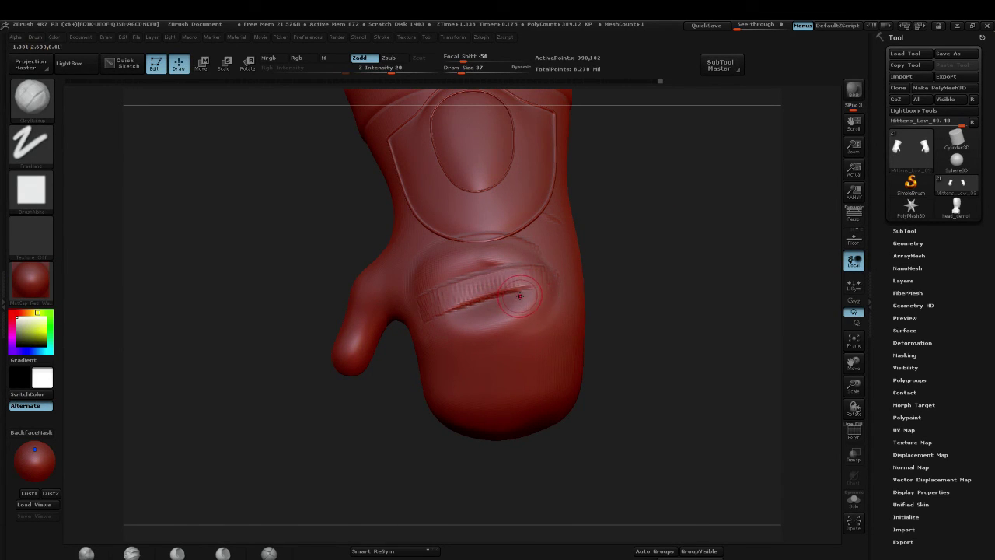
{"action": "left_click_drag", "start_coordinate": [475, 306], "coordinate": [491, 303]}
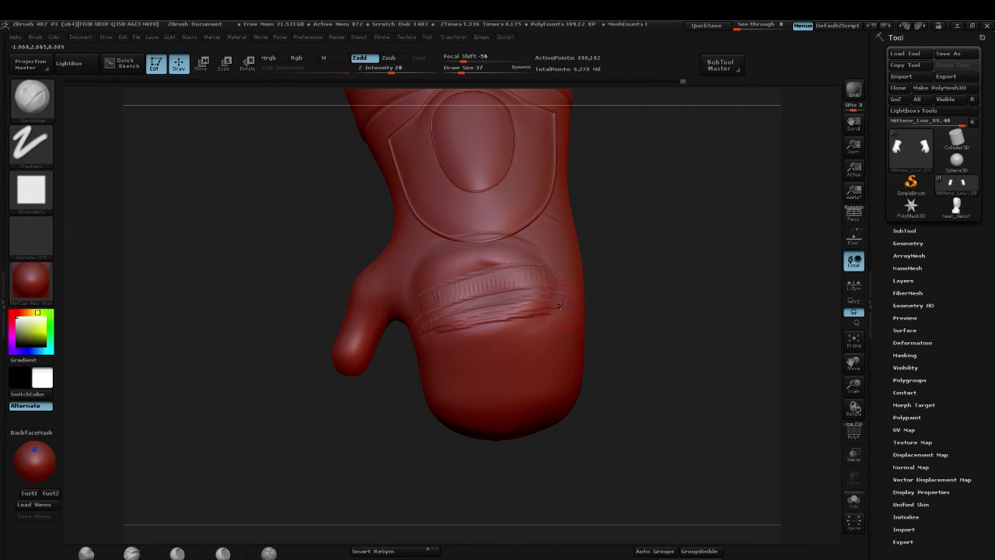
{"action": "key", "text": "s"}
{"action": "left_click_drag", "start_coordinate": [438, 335], "coordinate": [504, 298]}
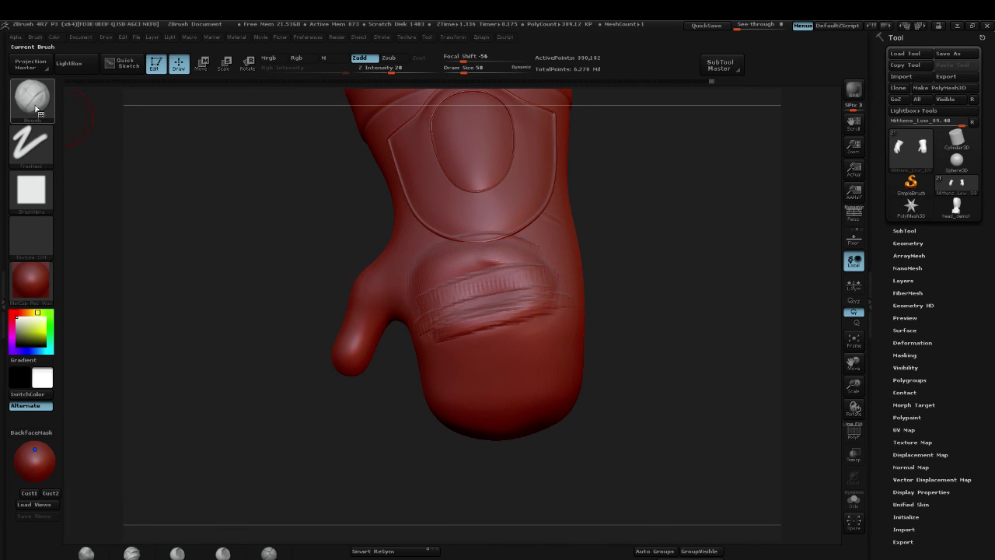
Step: Try a ClayBuildup stroke across the knuckle band at draw size 75 and undo it
{"action": "key", "text": "bracketright"}
{"action": "key", "text": "bracketright"}
{"action": "key", "text": "bracketright"}
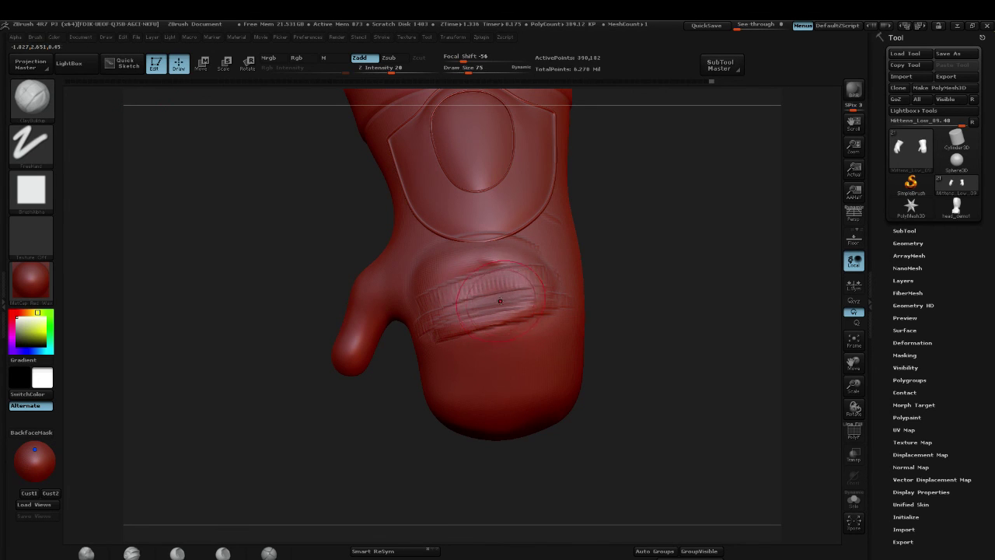
{"action": "mouse_move", "coordinate": [500, 300]}
{"action": "left_mouse_down"}
{"action": "mouse_move", "coordinate": [467, 303]}
{"action": "mouse_move", "coordinate": [502, 296]}
{"action": "mouse_move", "coordinate": [481, 297]}
{"action": "left_mouse_up"}
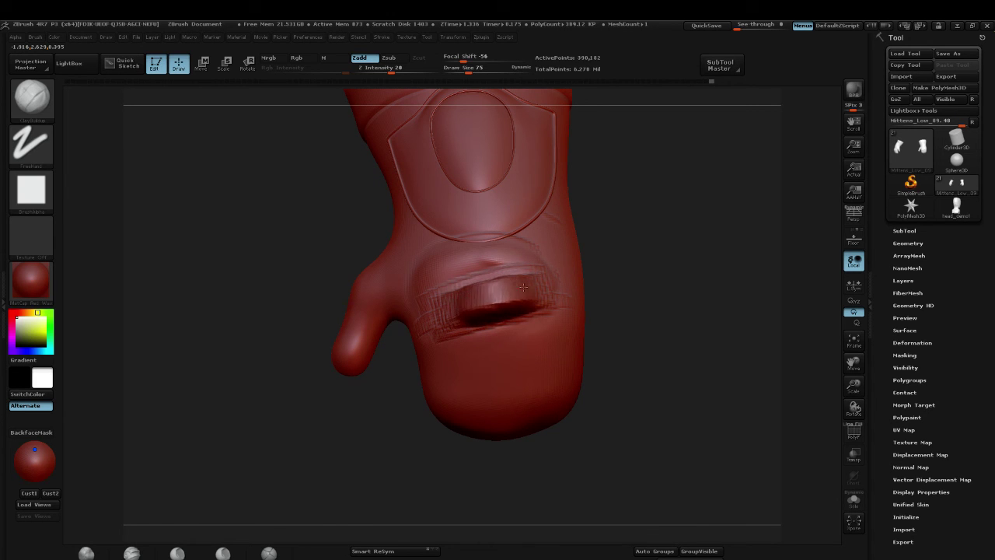
{"action": "key", "text": "ctrl+z"}
Step: Select the ClayTubes brush through its shortcut, try strokes below the knuckle band, and undo them
{"action": "key", "text": "b"}
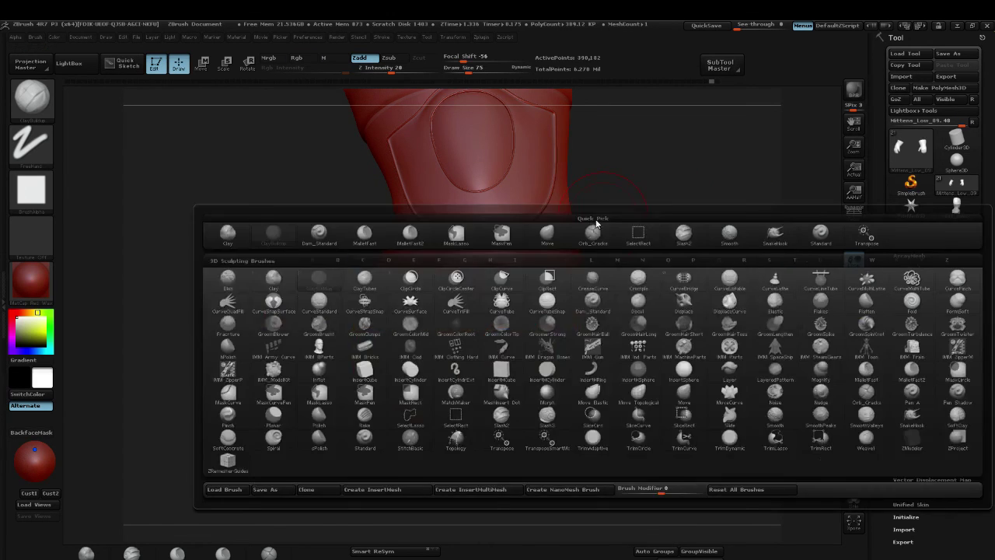
{"action": "key", "text": "c"}
{"action": "key", "text": "c"}
{"action": "key", "text": "t"}
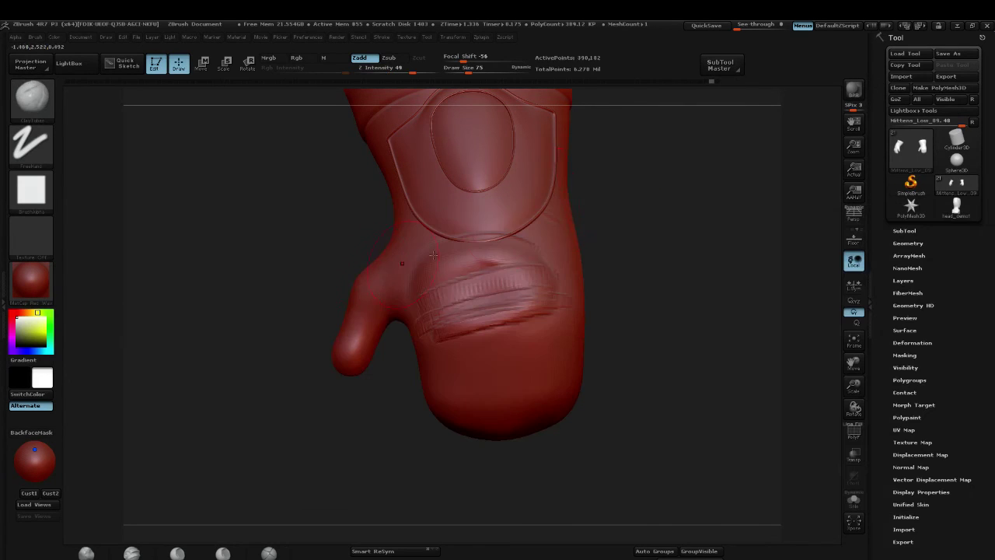
{"action": "mouse_move", "coordinate": [505, 355]}
{"action": "left_mouse_down"}
{"action": "mouse_move", "coordinate": [467, 366]}
{"action": "mouse_move", "coordinate": [537, 370]}
{"action": "mouse_move", "coordinate": [498, 360]}
{"action": "mouse_move", "coordinate": [466, 336]}
{"action": "mouse_move", "coordinate": [522, 329]}
{"action": "mouse_move", "coordinate": [444, 342]}
{"action": "mouse_move", "coordinate": [506, 312]}
{"action": "left_mouse_up"}
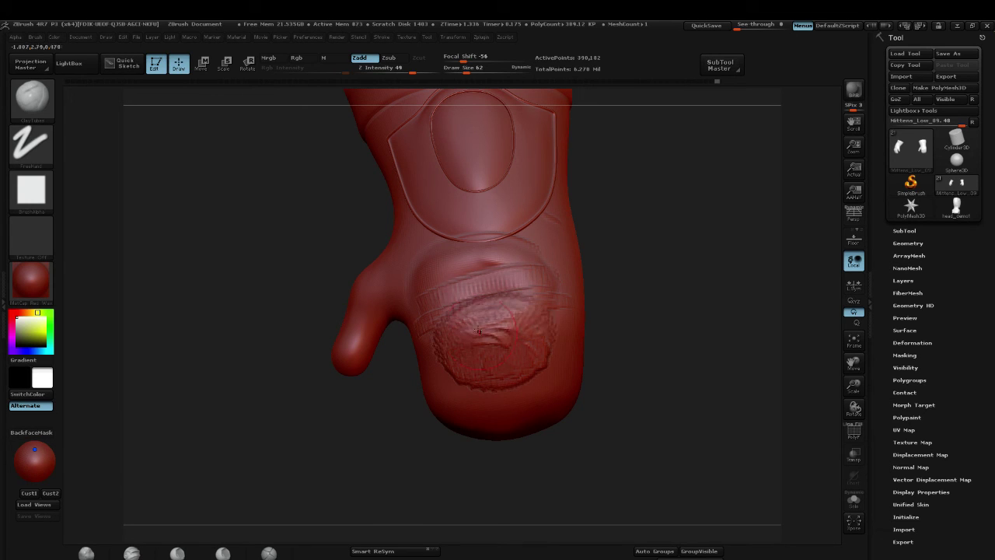
{"action": "key", "text": "ctrl+z"}
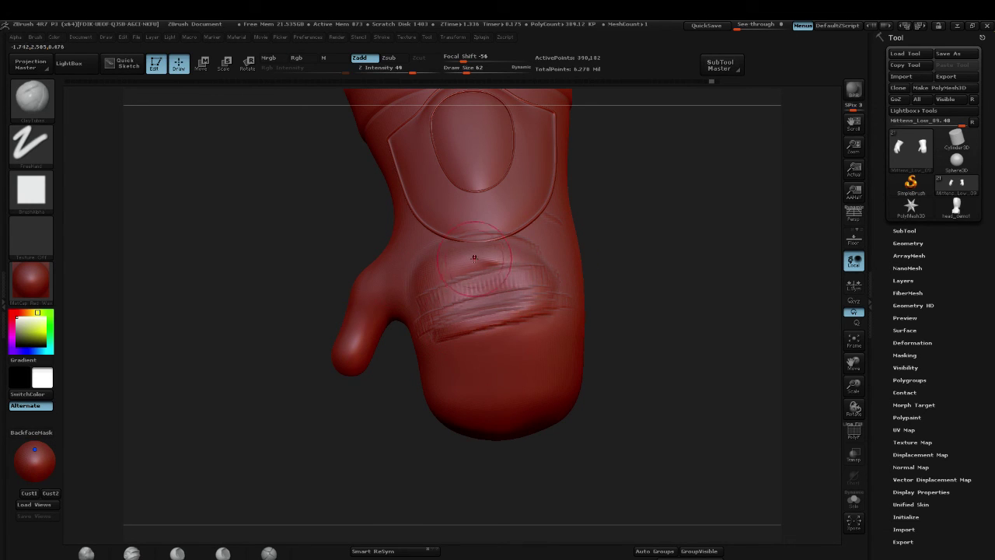
Step: Select the Clay brush through its shortcut and sculpt soft folds below the knuckle band at draw sizes 30 and 47
{"action": "key", "text": "b"}
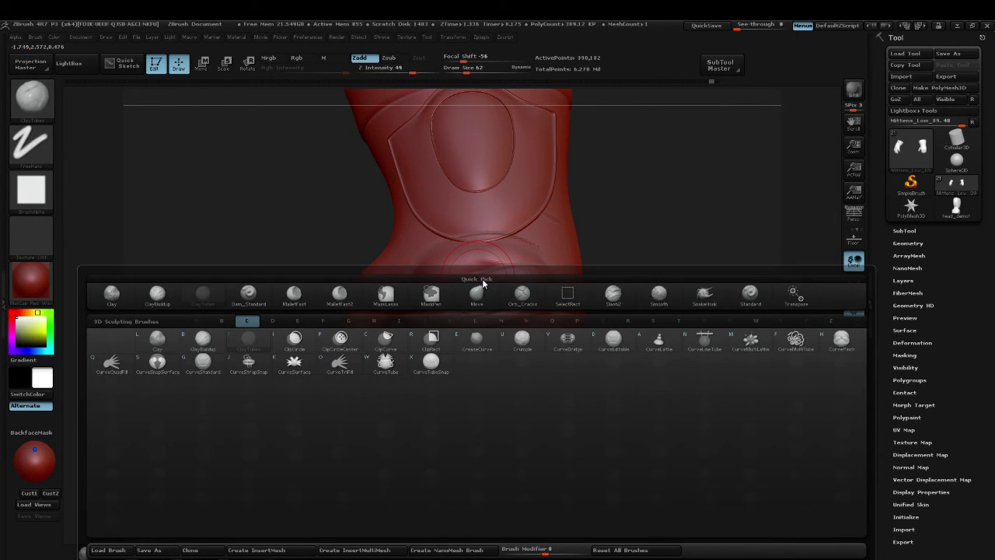
{"action": "key", "text": "l"}
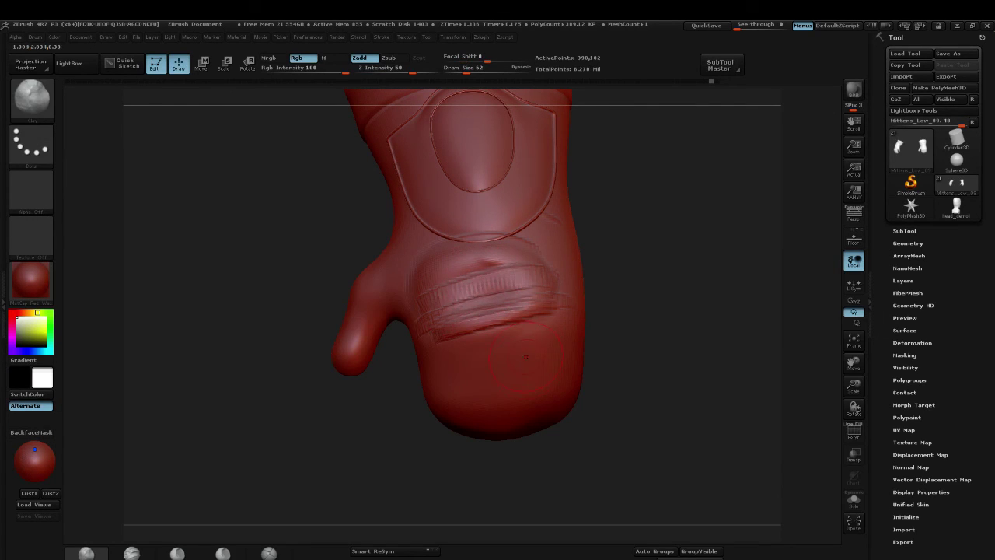
{"action": "left_click_drag", "start_coordinate": [682, 348], "coordinate": [535, 295]}
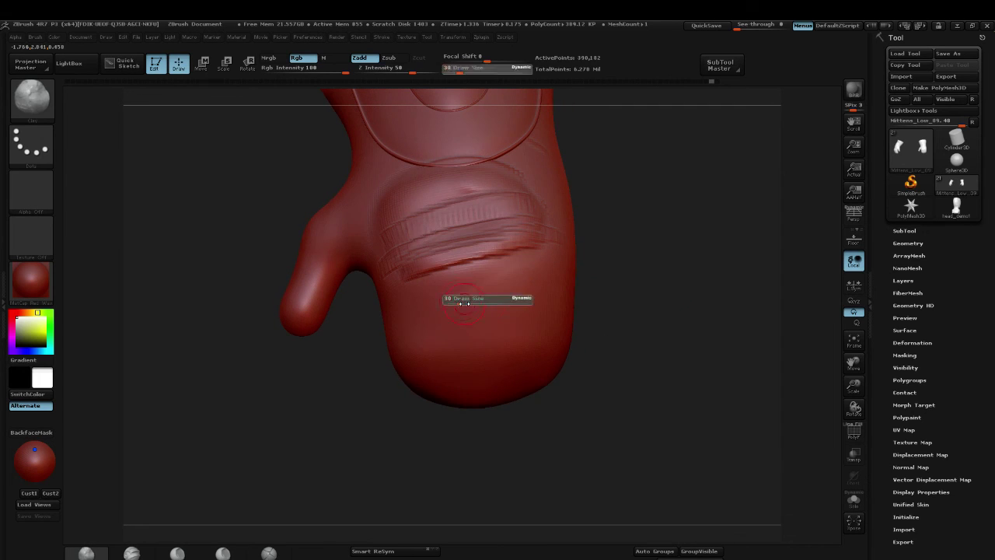
{"action": "mouse_move", "coordinate": [447, 315]}
{"action": "left_mouse_down"}
{"action": "mouse_move", "coordinate": [533, 293]}
{"action": "mouse_move", "coordinate": [546, 272]}
{"action": "left_mouse_up"}
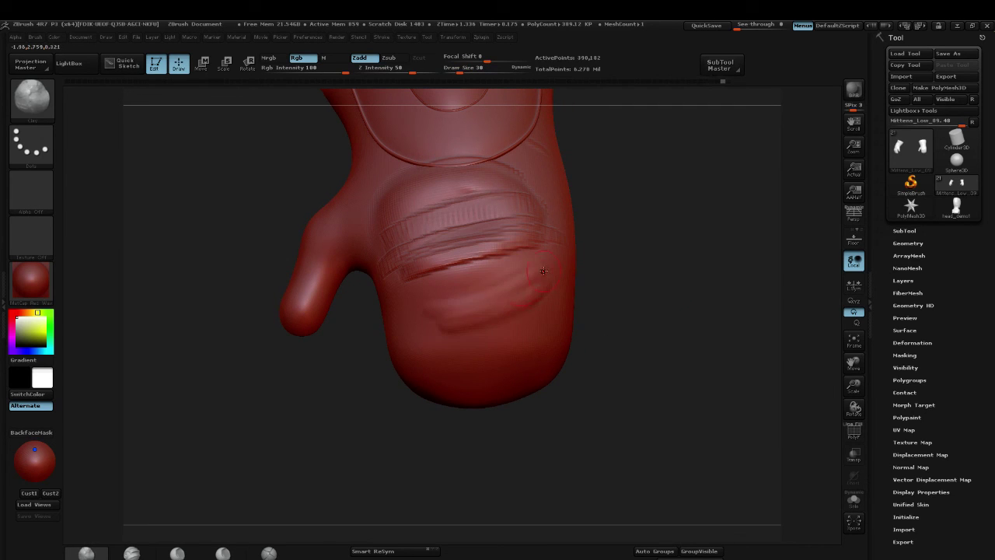
{"action": "mouse_move", "coordinate": [433, 299]}
{"action": "left_mouse_down"}
{"action": "mouse_move", "coordinate": [535, 266]}
{"action": "mouse_move", "coordinate": [443, 292]}
{"action": "mouse_move", "coordinate": [478, 288]}
{"action": "mouse_move", "coordinate": [441, 302]}
{"action": "mouse_move", "coordinate": [497, 309]}
{"action": "left_mouse_up"}
{"action": "key", "text": "bracketright"}
{"action": "mouse_move", "coordinate": [439, 323]}
{"action": "left_mouse_down"}
{"action": "mouse_move", "coordinate": [517, 300]}
{"action": "mouse_move", "coordinate": [521, 284]}
{"action": "mouse_move", "coordinate": [518, 292]}
{"action": "left_mouse_up"}
Step: Sculpt a round pit with a raised rim on the mitten's outer side with the Clay brush at draw size 47
{"action": "mouse_move", "coordinate": [695, 238]}
{"action": "left_mouse_down"}
{"action": "mouse_move", "coordinate": [512, 312]}
{"action": "mouse_move", "coordinate": [548, 277]}
{"action": "mouse_move", "coordinate": [530, 285]}
{"action": "mouse_move", "coordinate": [517, 296]}
{"action": "mouse_move", "coordinate": [533, 283]}
{"action": "mouse_move", "coordinate": [541, 328]}
{"action": "mouse_move", "coordinate": [527, 296]}
{"action": "left_mouse_up"}
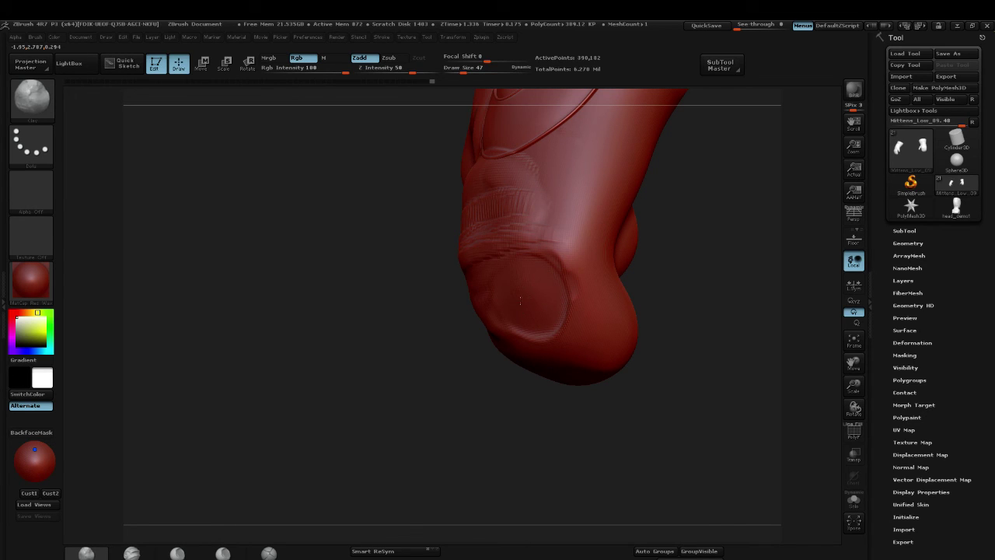
{"action": "mouse_move", "coordinate": [525, 289]}
{"action": "left_mouse_down"}
{"action": "mouse_move", "coordinate": [542, 317]}
{"action": "mouse_move", "coordinate": [515, 308]}
{"action": "mouse_move", "coordinate": [541, 323]}
{"action": "mouse_move", "coordinate": [518, 310]}
{"action": "mouse_move", "coordinate": [542, 300]}
{"action": "mouse_move", "coordinate": [534, 290]}
{"action": "mouse_move", "coordinate": [519, 314]}
{"action": "left_mouse_up"}
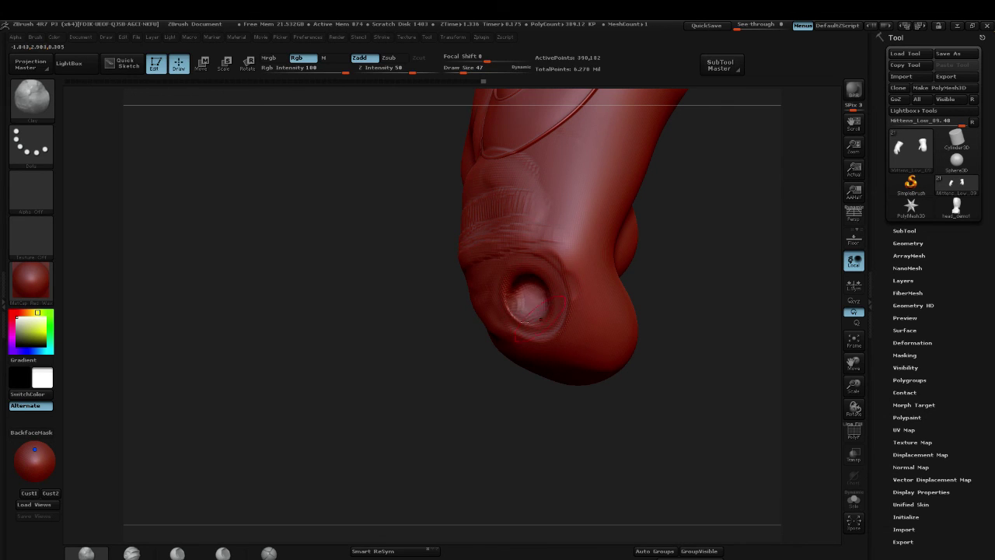
{"action": "left_click_drag", "start_coordinate": [401, 351], "coordinate": [451, 362]}
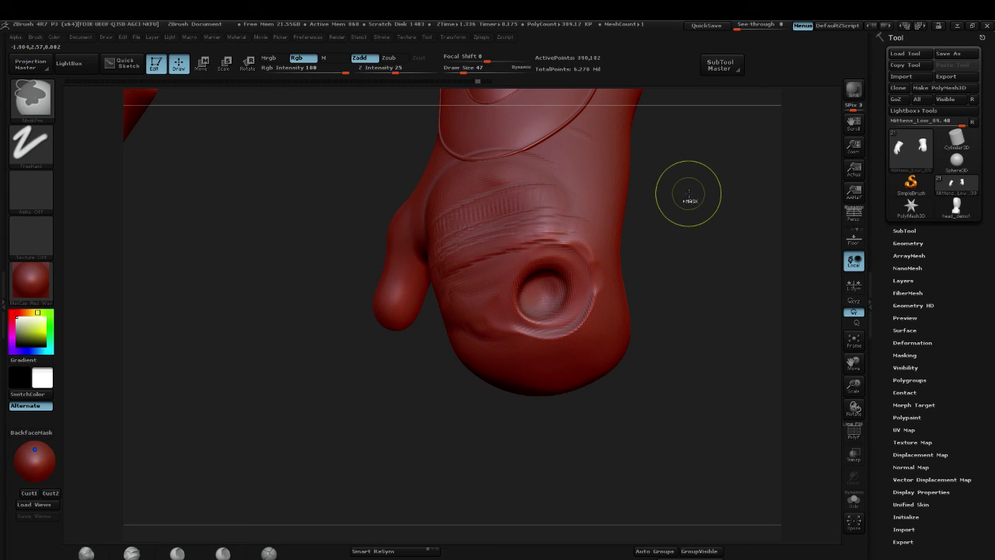
Step: Select the Move brush through its brush shortcut
{"action": "left_click_drag", "start_coordinate": [400, 134], "coordinate": [388, 180], "text": "alt"}
{"action": "key", "text": "b"}
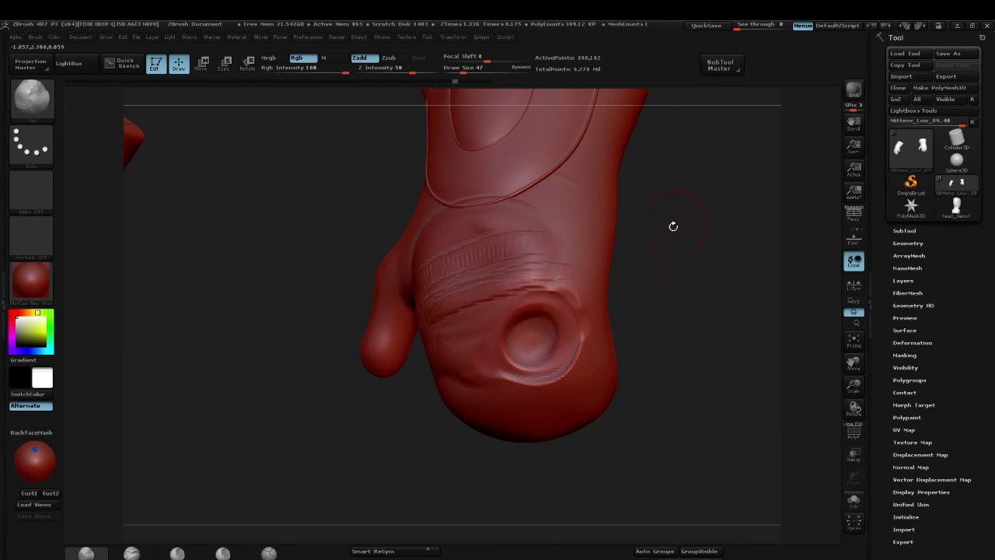
{"action": "mouse_move", "coordinate": [704, 226]}
{"action": "left_mouse_down"}
{"action": "mouse_move", "coordinate": [670, 218]}
{"action": "mouse_move", "coordinate": [717, 220]}
{"action": "left_mouse_up"}
{"action": "key", "text": "b"}
{"action": "key", "text": "m"}
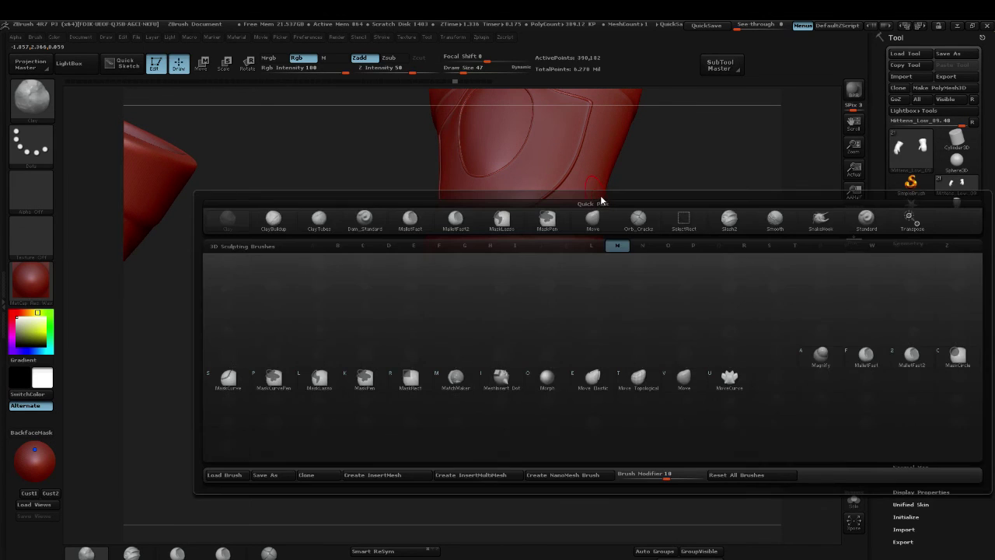
{"action": "key", "text": "b"}
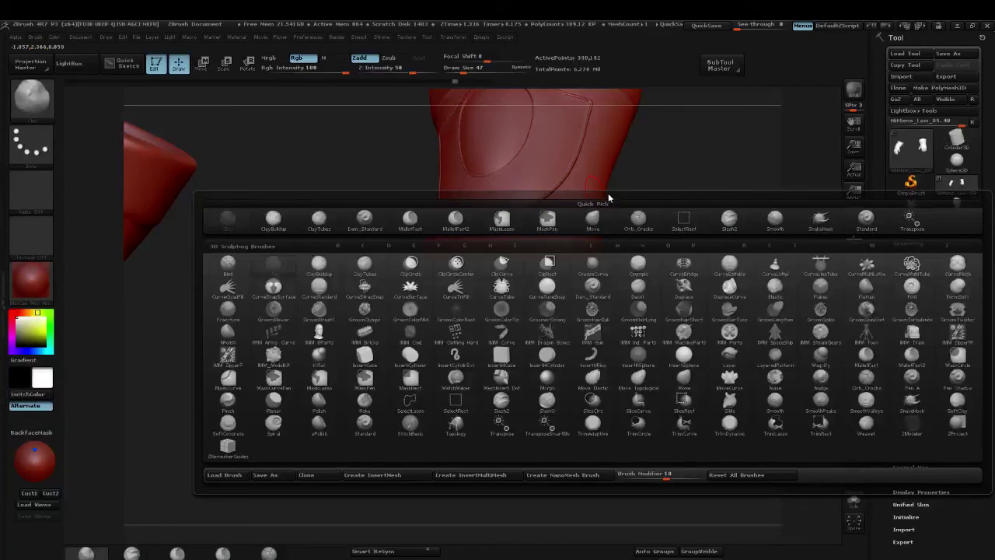
{"action": "key", "text": "b"}
{"action": "key", "text": "m"}
{"action": "key", "text": "v"}
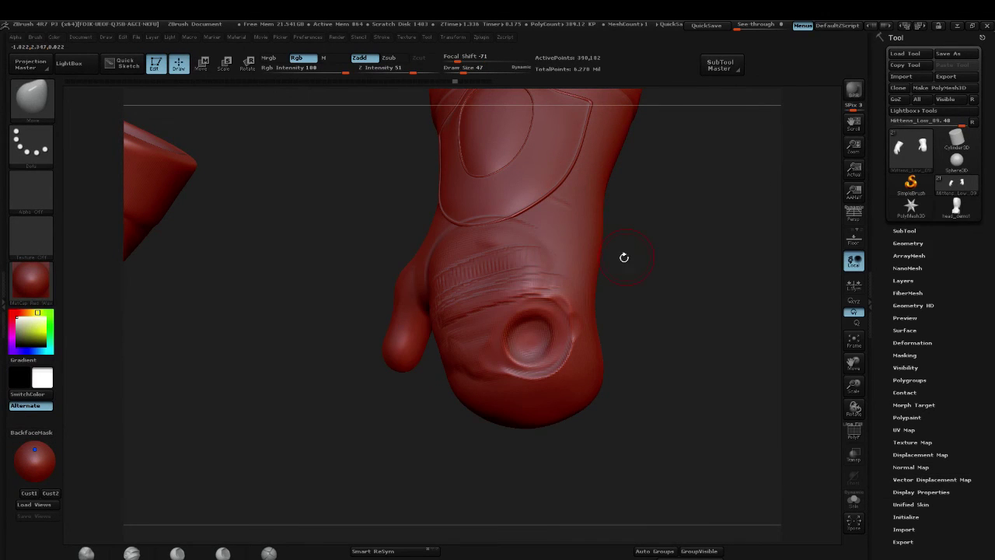
Step: Try the Move brush at draw sizes 148, 113 and 56 over the mitten
{"action": "key", "text": "bracketright"}
{"action": "key", "text": "bracketright"}
{"action": "left_click_drag", "start_coordinate": [645, 249], "coordinate": [565, 256]}
{"action": "key", "text": "s"}
{"action": "mouse_move", "coordinate": [588, 296]}
{"action": "left_mouse_down"}
{"action": "mouse_move", "coordinate": [628, 291]}
{"action": "mouse_move", "coordinate": [565, 297]}
{"action": "mouse_move", "coordinate": [592, 293]}
{"action": "left_mouse_up"}
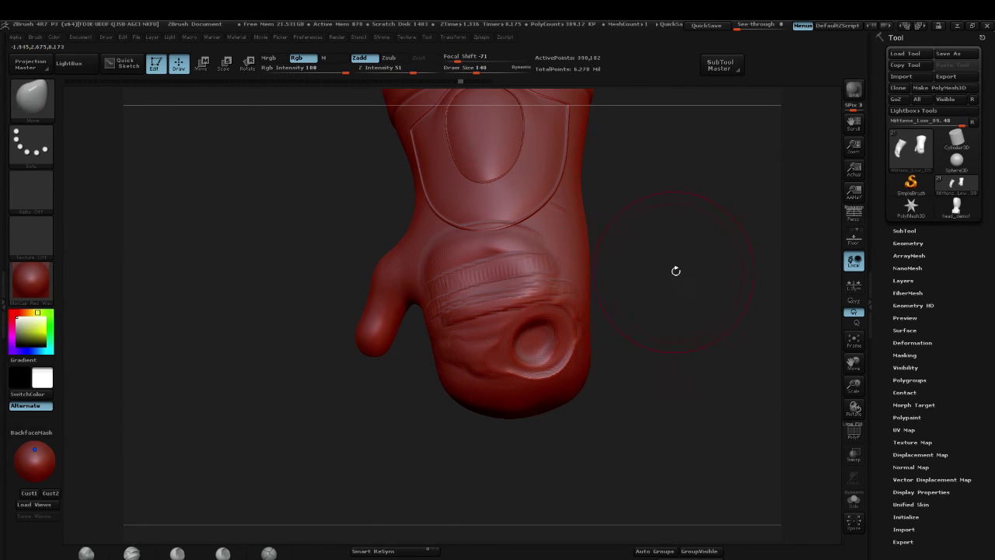
{"action": "key", "text": "bracketleft"}
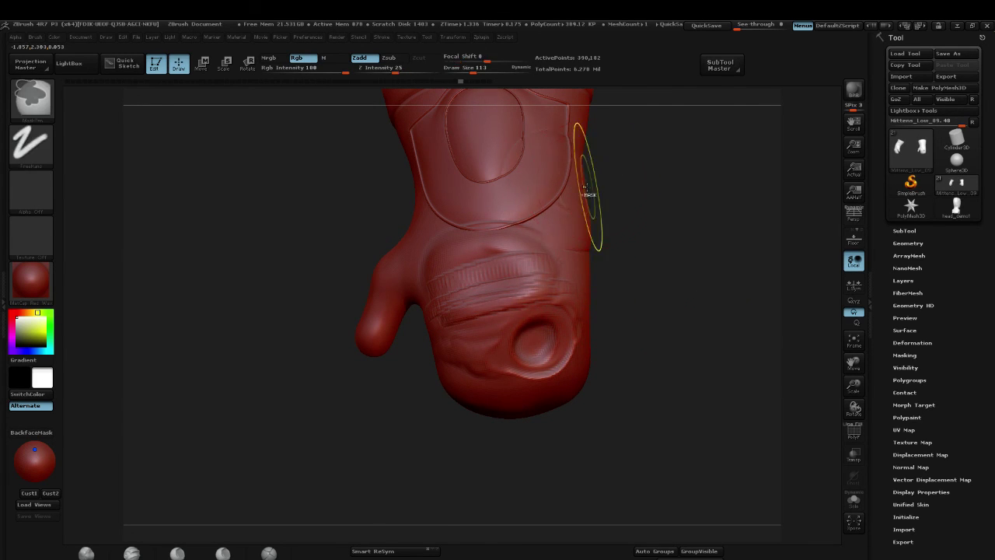
{"action": "mouse_move", "coordinate": [642, 192]}
{"action": "left_mouse_down"}
{"action": "mouse_move", "coordinate": [615, 218]}
{"action": "mouse_move", "coordinate": [559, 237]}
{"action": "left_mouse_up"}
{"action": "key", "text": "bracketleft"}
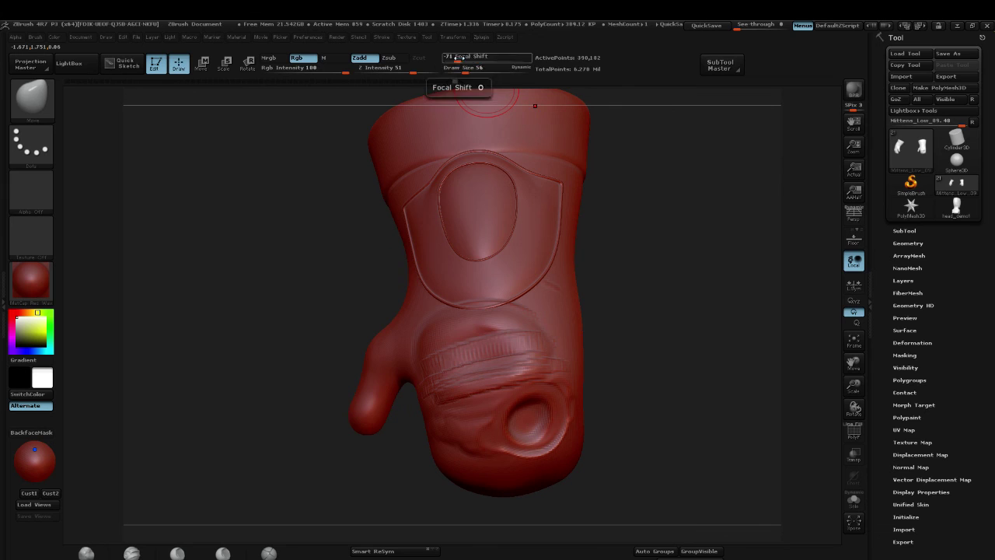
Step: Set the Move brush's focal shift to -11 and its draw size to 197
{"action": "left_click_drag", "start_coordinate": [472, 57], "coordinate": [482, 56]}
{"action": "key", "text": "s"}
{"action": "left_click", "coordinate": [576, 243]}
{"action": "mouse_move", "coordinate": [576, 244]}
{"action": "left_mouse_down"}
{"action": "mouse_move", "coordinate": [667, 224]}
{"action": "mouse_move", "coordinate": [592, 218]}
{"action": "mouse_move", "coordinate": [604, 211]}
{"action": "left_mouse_up"}
Step: Lower the mittens to their lowest subdivision level
{"action": "key", "text": "shift+d"}
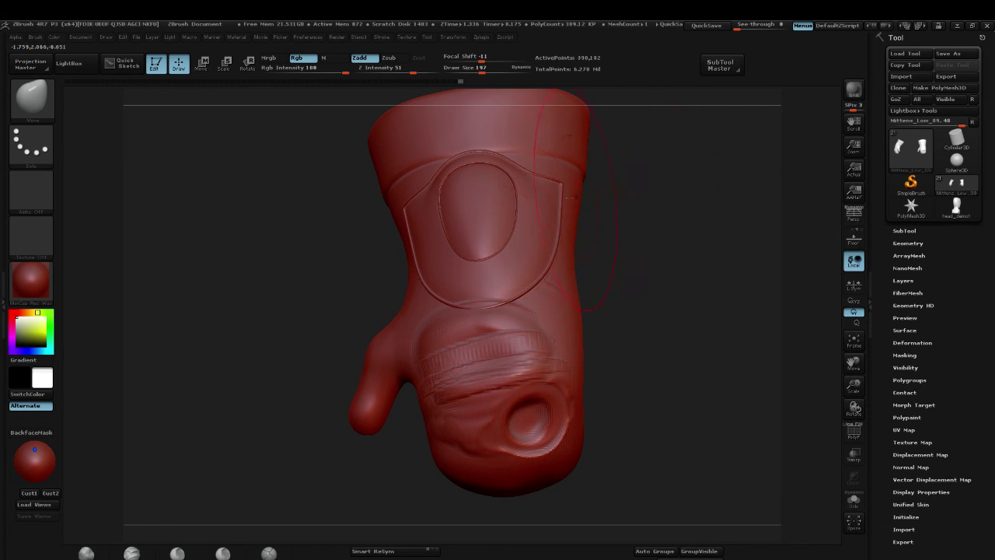
{"action": "key", "text": "shift+d"}
{"action": "key", "text": "shift+d"}
{"action": "key", "text": "shift+d"}
Step: Pull the fingertip end of the mitten longer and wider with the Move brush
{"action": "left_click_drag", "start_coordinate": [700, 297], "coordinate": [597, 240], "text": "alt"}
{"action": "mouse_move", "coordinate": [641, 271]}
{"action": "left_mouse_down"}
{"action": "mouse_move", "coordinate": [660, 277]}
{"action": "mouse_move", "coordinate": [643, 257]}
{"action": "left_mouse_up"}
{"action": "key", "text": "s"}
{"action": "key", "text": "s"}
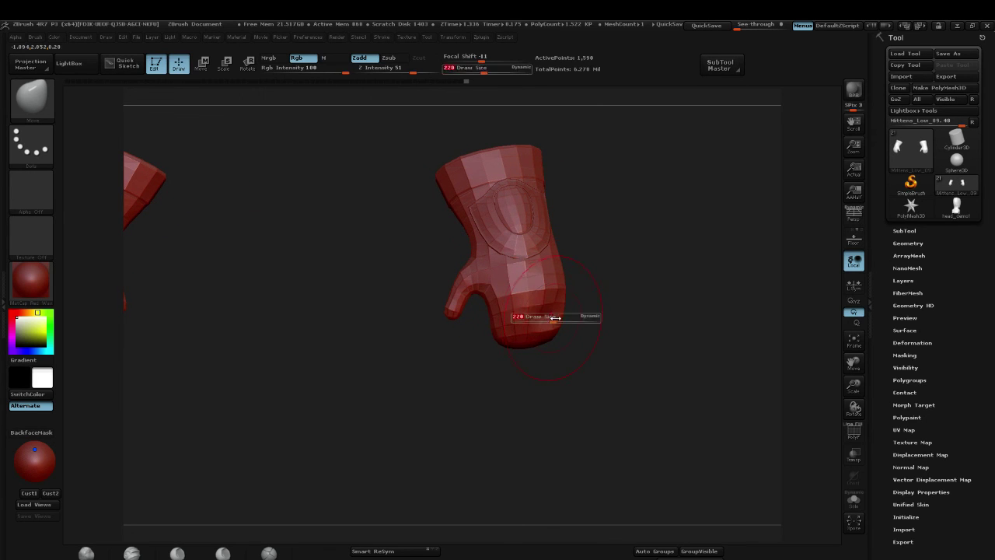
{"action": "left_click", "coordinate": [549, 318]}
{"action": "mouse_move", "coordinate": [549, 318]}
{"action": "left_mouse_down"}
{"action": "mouse_move", "coordinate": [558, 316]}
{"action": "mouse_move", "coordinate": [552, 360]}
{"action": "left_mouse_up"}
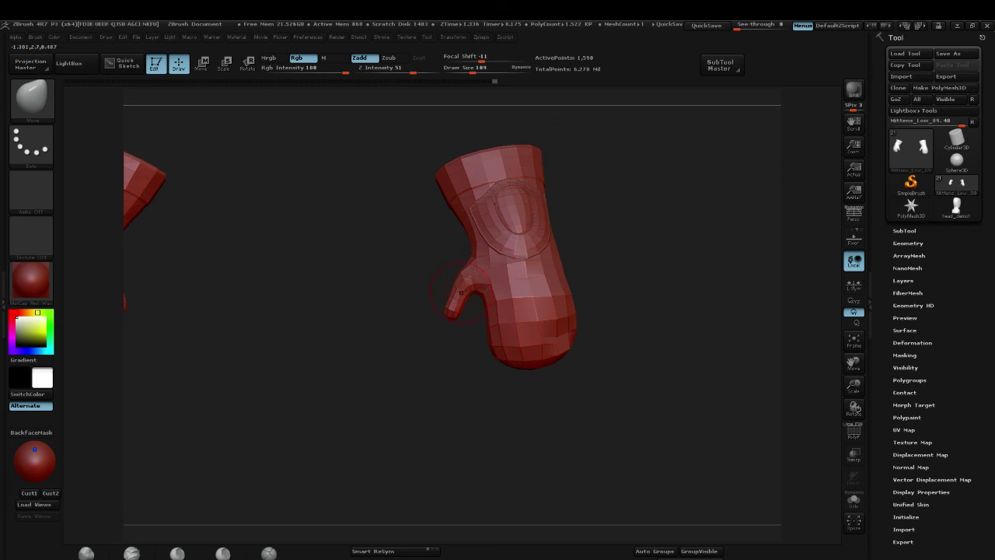
Step: Reshape the thumb with the Move brush at draw size 109 and the mitten's side profile at draw sizes 150 and 165
{"action": "left_click_drag", "start_coordinate": [454, 272], "coordinate": [455, 272]}
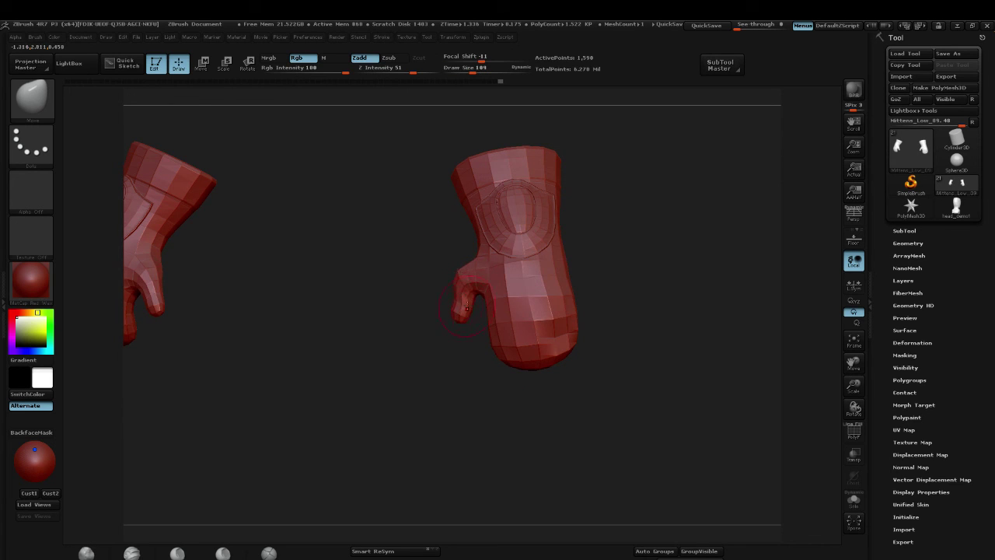
{"action": "left_click_drag", "start_coordinate": [464, 305], "coordinate": [500, 304]}
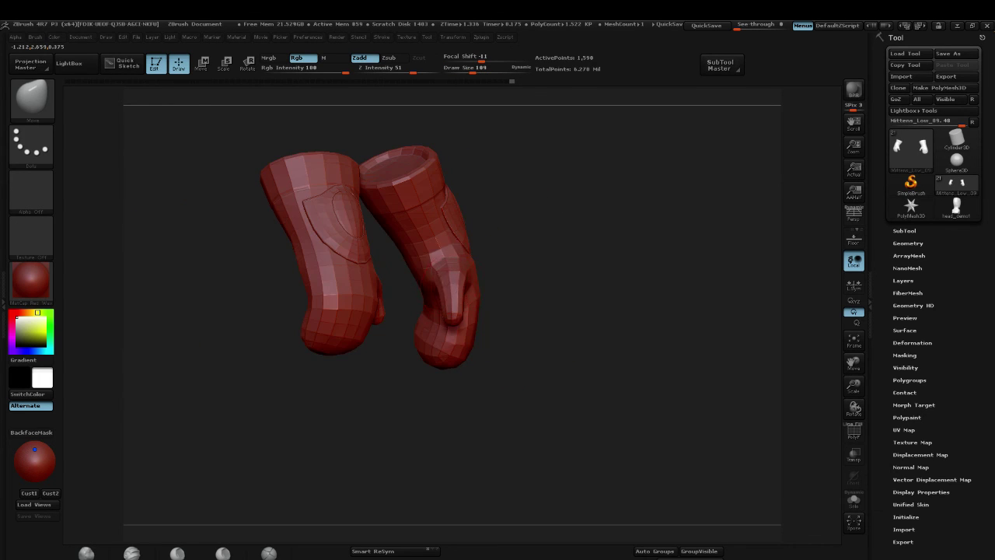
{"action": "left_click_drag", "start_coordinate": [402, 281], "coordinate": [471, 271]}
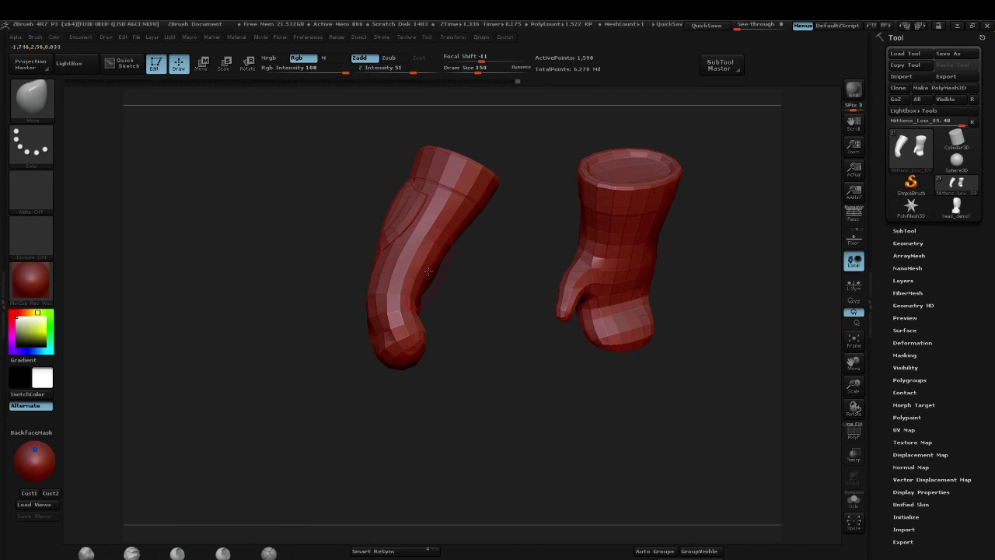
{"action": "left_click_drag", "start_coordinate": [506, 299], "coordinate": [442, 322]}
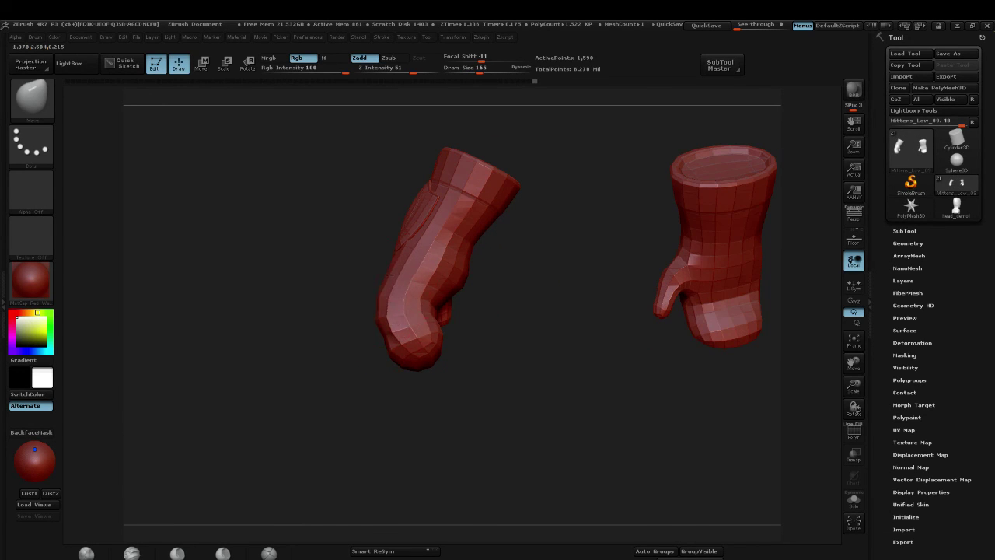
Step: Return the mittens to their highest subdivision level and set the draw size to 82
{"action": "left_click_drag", "start_coordinate": [530, 306], "coordinate": [555, 246]}
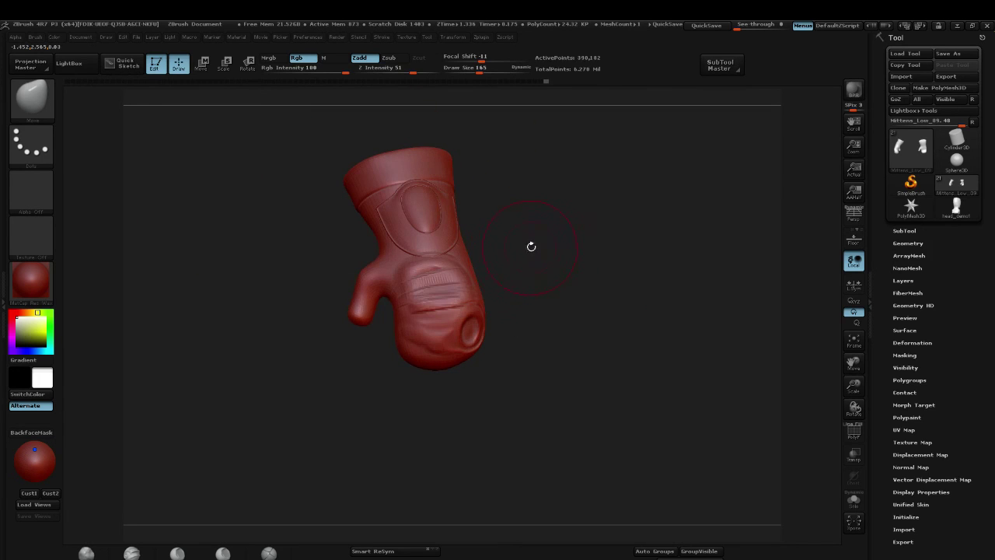
{"action": "left_click_drag", "start_coordinate": [607, 277], "coordinate": [599, 305], "text": "alt"}
{"action": "key", "text": "bracketleft"}
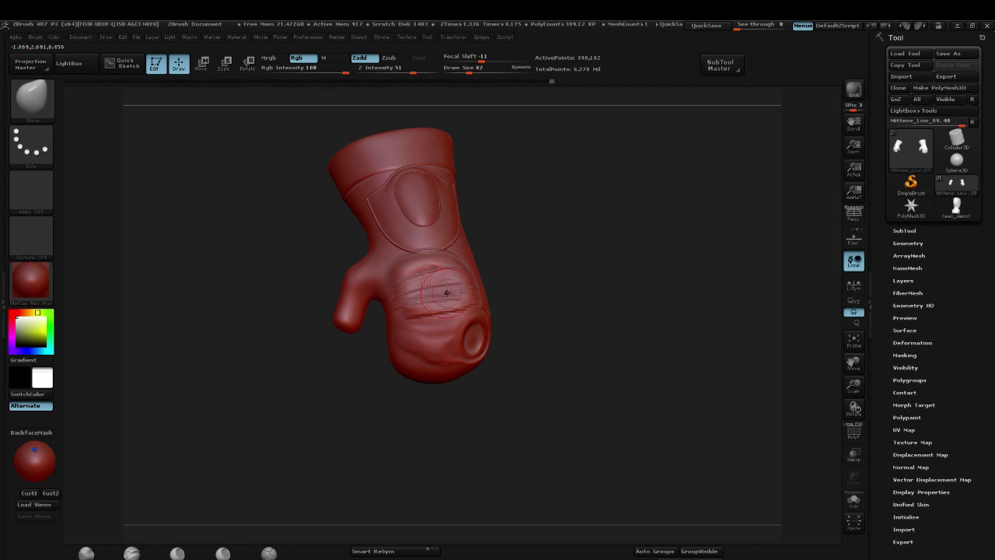
Step: Check which brush is assigned to smoothing and quick-save the project
{"action": "key", "text": "shift"}
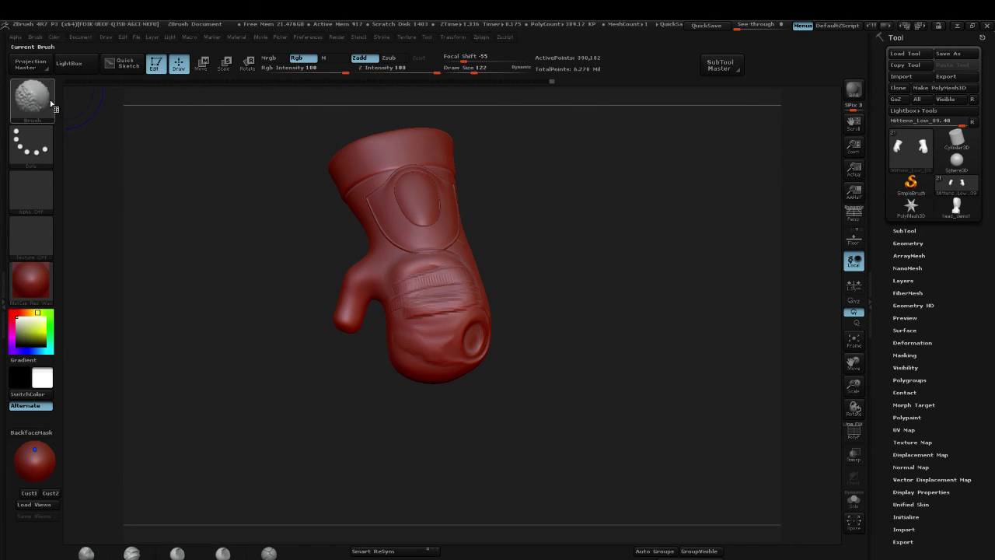
{"action": "left_click", "coordinate": [32, 98], "text": "shift"}
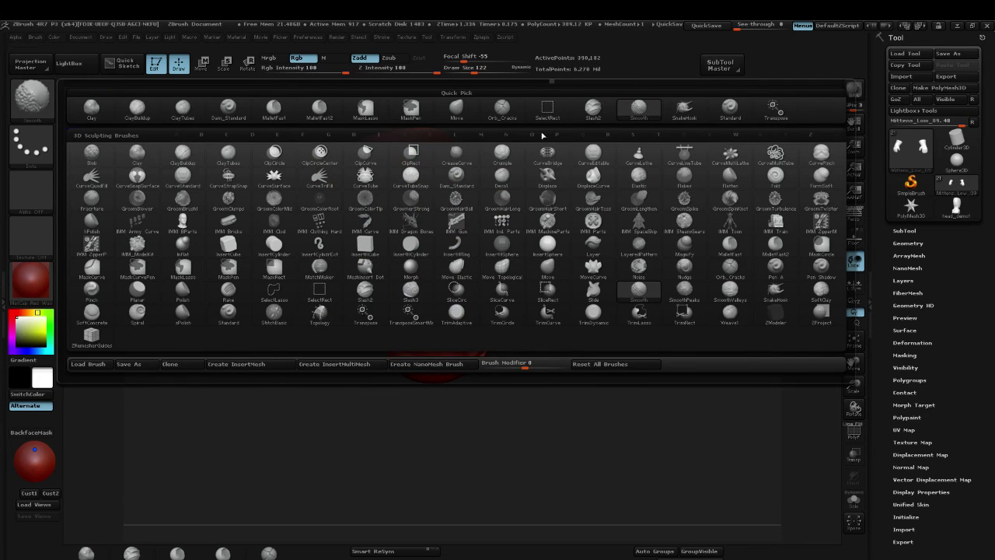
{"action": "key", "text": "ctrl+s"}
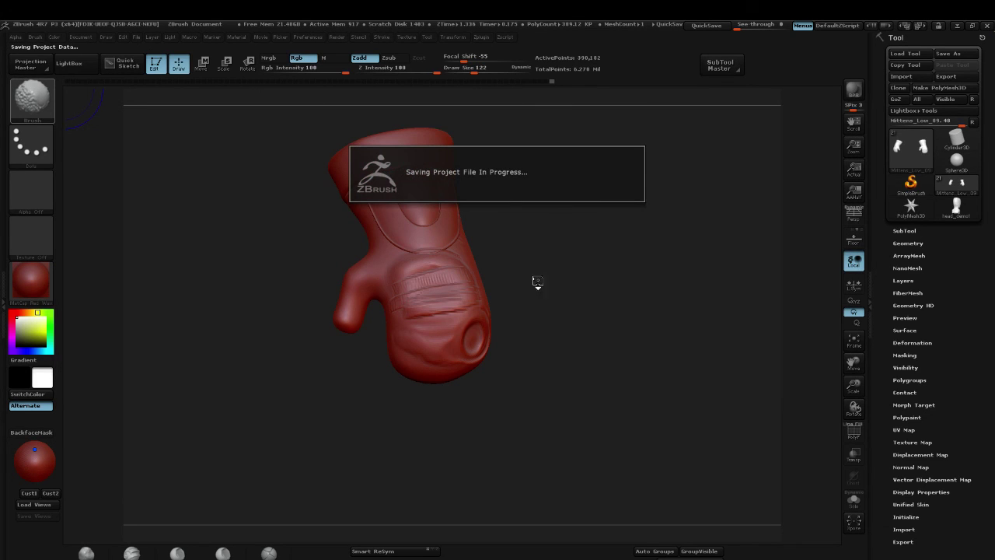
Step: Smooth away the knuckle band, the folds and the round pit with the Smooth brush at draw size 122
{"action": "mouse_move", "coordinate": [629, 258]}
{"action": "left_mouse_down"}
{"action": "mouse_move", "coordinate": [446, 304]}
{"action": "mouse_move", "coordinate": [441, 321]}
{"action": "mouse_move", "coordinate": [415, 307]}
{"action": "left_mouse_up"}
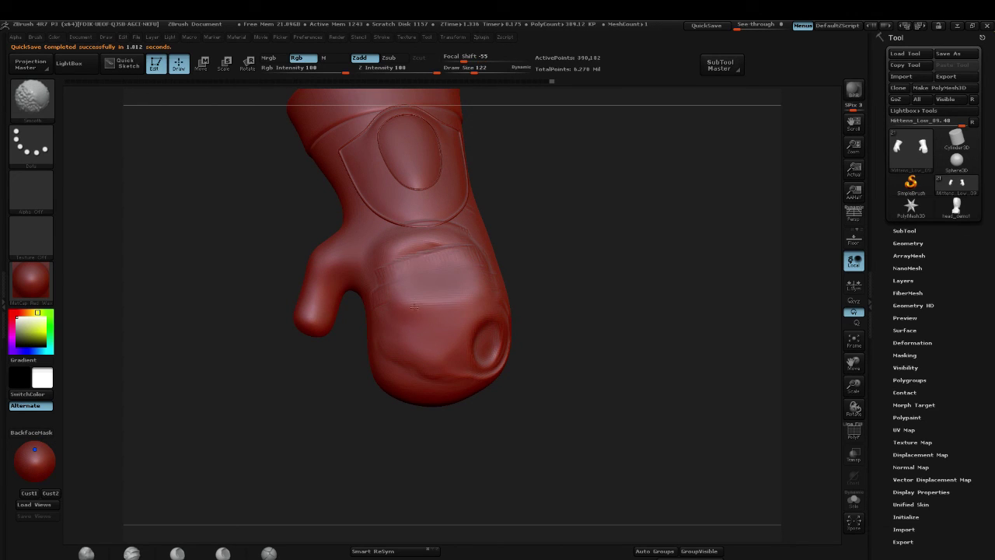
{"action": "left_click_drag", "start_coordinate": [493, 319], "coordinate": [459, 343], "text": "shift"}
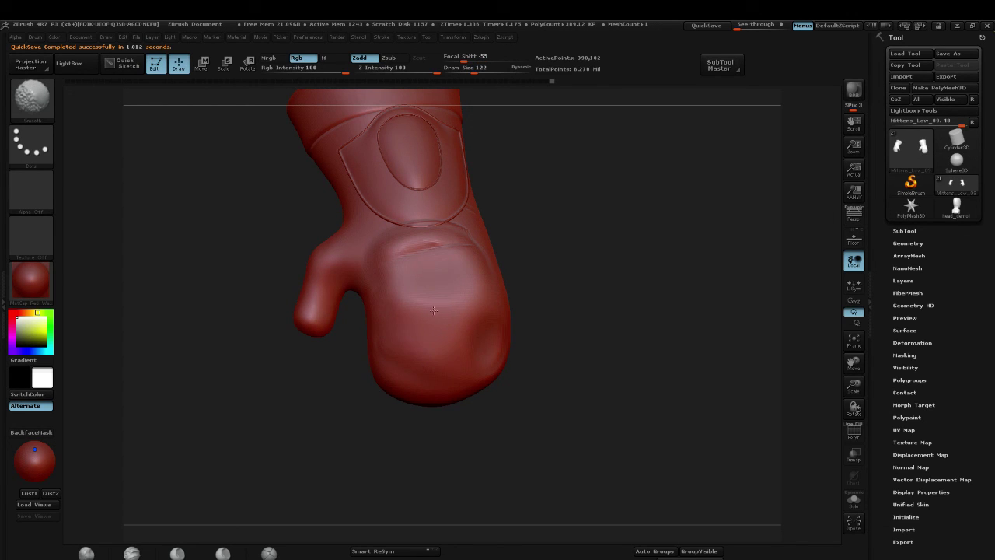
{"action": "left_click_drag", "start_coordinate": [418, 291], "coordinate": [456, 336], "text": "shift"}
Step: Select the ClayBuildup brush and build an arc of clay beside the thumb on the mitten's outer face at draw size 97
{"action": "key", "text": "b"}
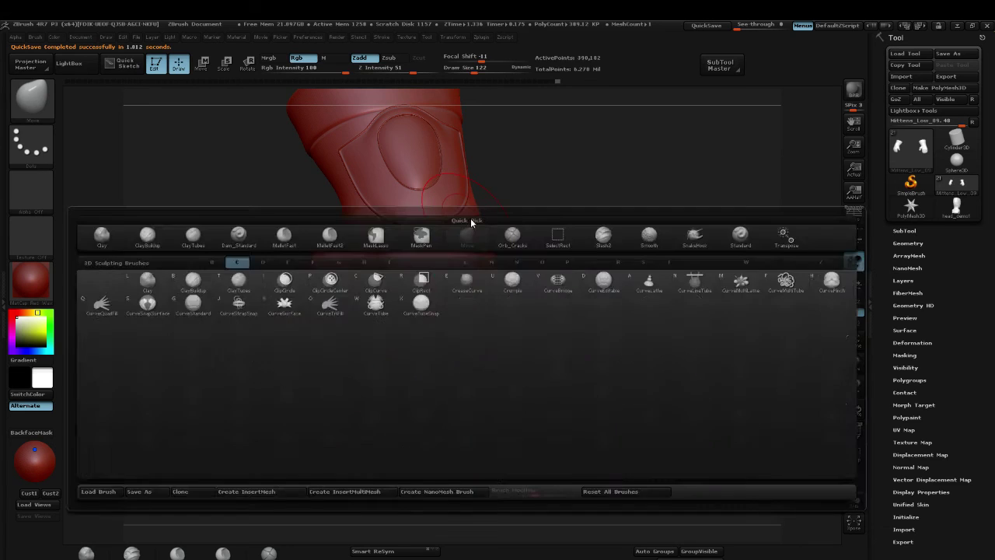
{"action": "key", "text": "c"}
{"action": "key", "text": "b"}
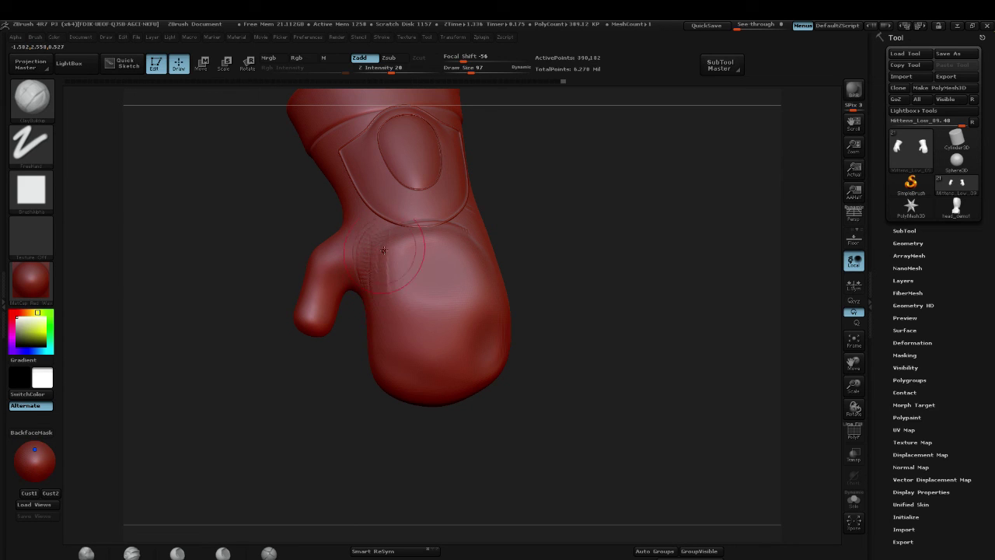
{"action": "left_click_drag", "start_coordinate": [384, 250], "coordinate": [397, 326]}
{"action": "mouse_move", "coordinate": [388, 282]}
{"action": "left_mouse_down"}
{"action": "mouse_move", "coordinate": [418, 316]}
{"action": "mouse_move", "coordinate": [451, 320]}
{"action": "left_mouse_up"}
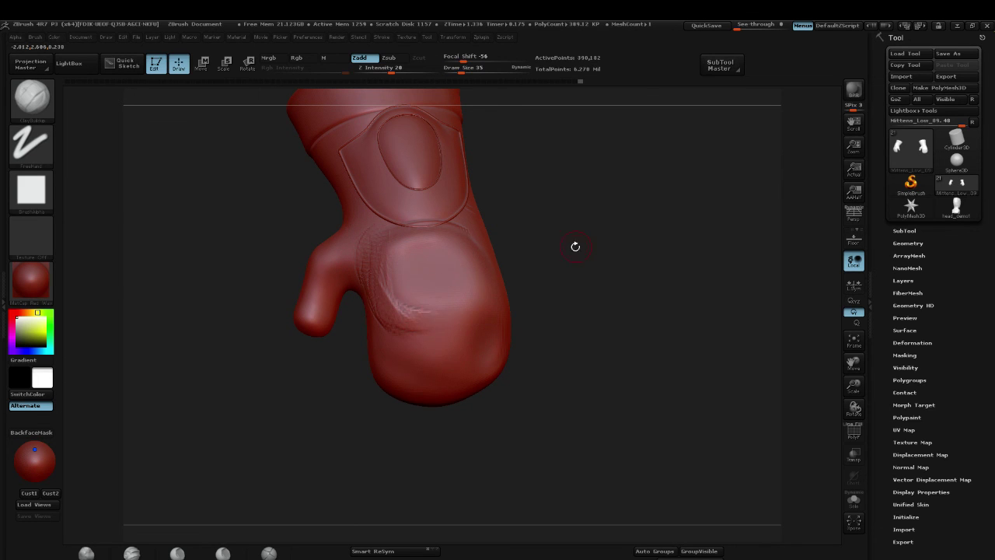
Step: Lay curved ClayBuildup strokes around the center of the mitten's outer face at draw size 59 to rough in an ear
{"action": "right_click_drag", "start_coordinate": [576, 246], "coordinate": [576, 288], "text": "ctrl"}
{"action": "key", "text": "s"}
{"action": "left_click_drag", "start_coordinate": [427, 271], "coordinate": [433, 271]}
{"action": "mouse_move", "coordinate": [465, 232]}
{"action": "left_mouse_down"}
{"action": "mouse_move", "coordinate": [428, 239]}
{"action": "mouse_move", "coordinate": [398, 278]}
{"action": "left_mouse_up"}
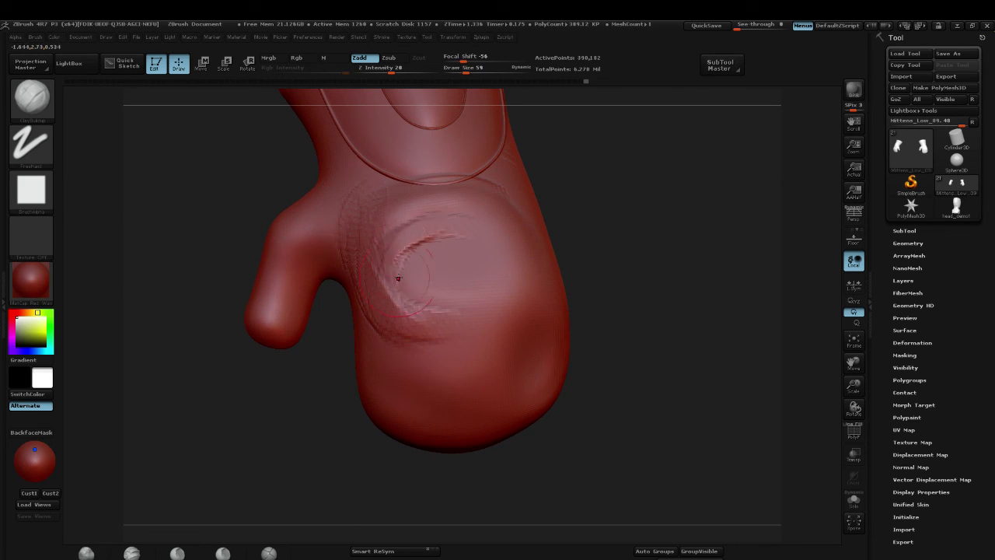
{"action": "left_click_drag", "start_coordinate": [483, 247], "coordinate": [410, 251]}
{"action": "key", "text": "s"}
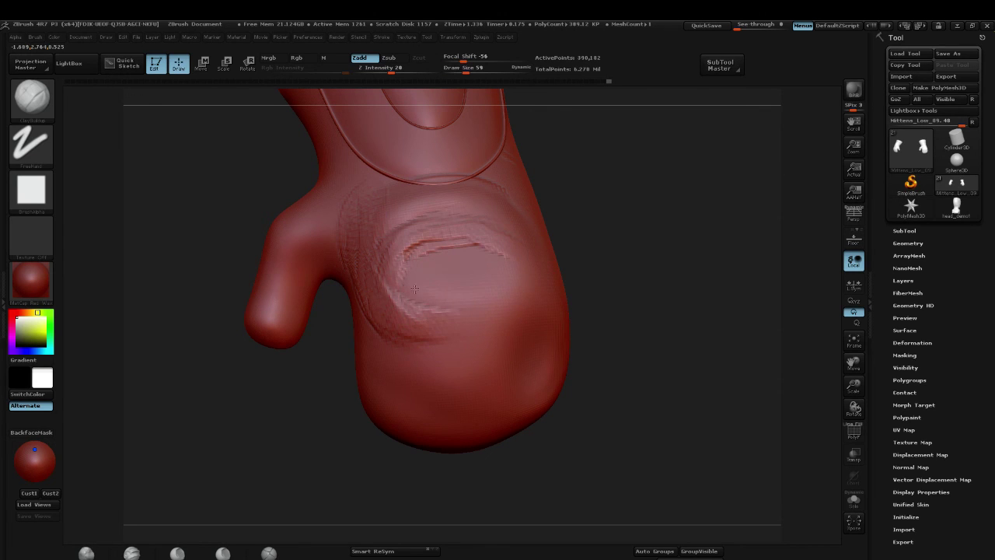
{"action": "mouse_move", "coordinate": [414, 289]}
{"action": "left_mouse_down"}
{"action": "mouse_move", "coordinate": [484, 284]}
{"action": "mouse_move", "coordinate": [459, 286]}
{"action": "mouse_move", "coordinate": [487, 269]}
{"action": "left_mouse_up"}
Step: Reselect the ClayBuildup brush and build up the looping outer rim of the ear at draw size 42
{"action": "key", "text": "ctrl"}
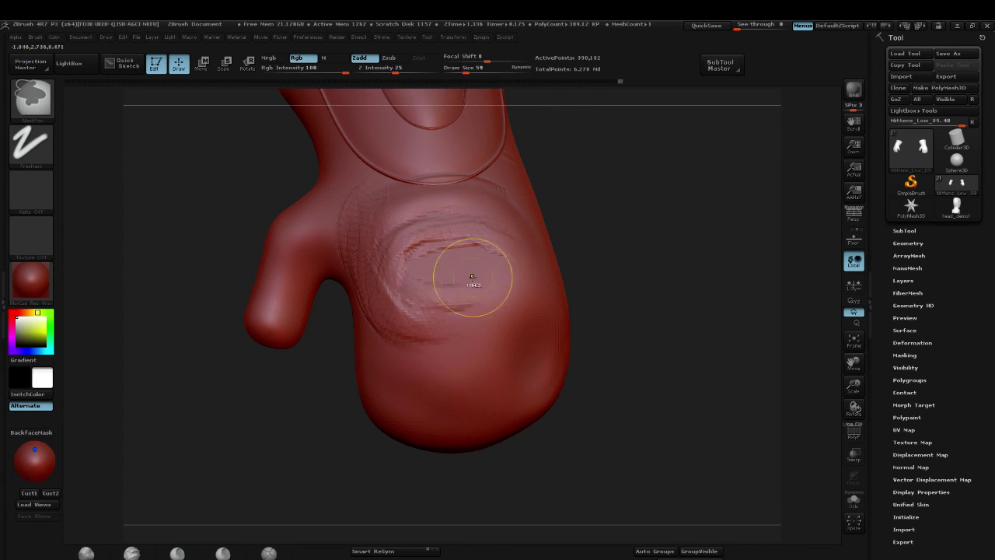
{"action": "key", "text": "b"}
{"action": "key", "text": "c"}
{"action": "key", "text": "b"}
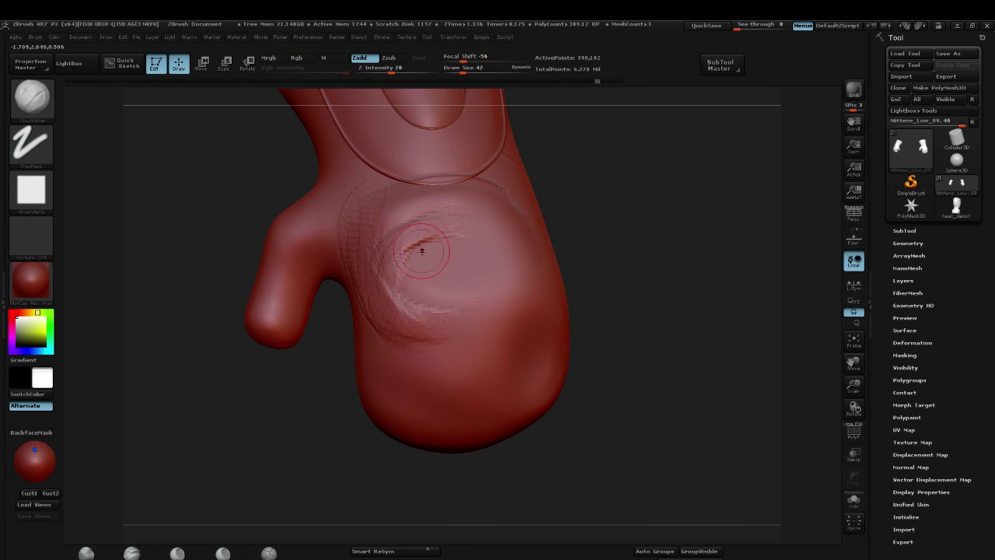
{"action": "mouse_move", "coordinate": [421, 250]}
{"action": "left_mouse_down"}
{"action": "mouse_move", "coordinate": [458, 226]}
{"action": "mouse_move", "coordinate": [498, 256]}
{"action": "mouse_move", "coordinate": [482, 315]}
{"action": "mouse_move", "coordinate": [428, 361]}
{"action": "left_mouse_up"}
{"action": "key", "text": "bracketleft"}
{"action": "key", "text": "bracketleft"}
{"action": "mouse_move", "coordinate": [494, 307]}
{"action": "left_mouse_down"}
{"action": "mouse_move", "coordinate": [416, 329]}
{"action": "mouse_move", "coordinate": [426, 328]}
{"action": "left_mouse_up"}
Step: Sculpt the ear's inner folds, canal area and rim with ClayBuildup at draw sizes 20 and 19
{"action": "key", "text": "bracketleft"}
{"action": "key", "text": "bracketleft"}
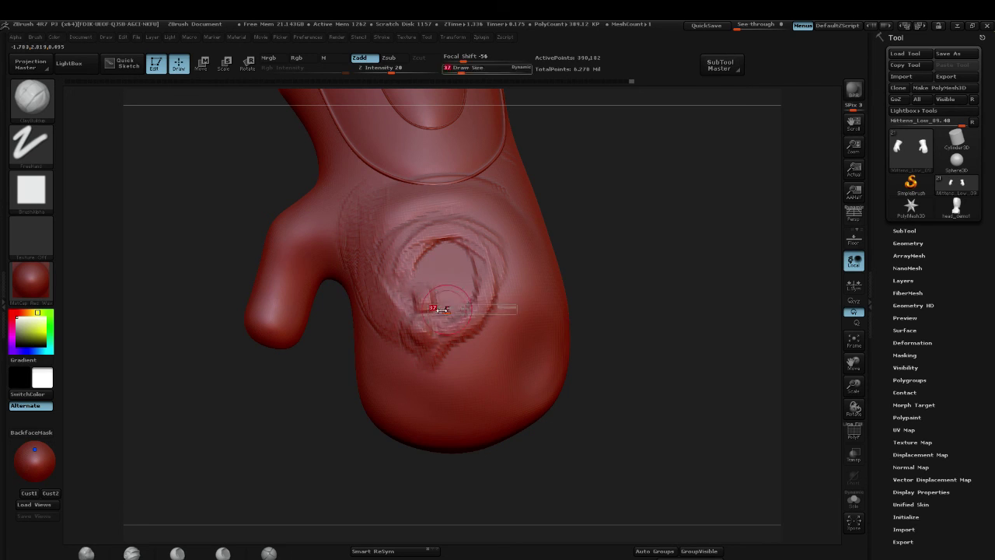
{"action": "left_click_drag", "start_coordinate": [444, 301], "coordinate": [444, 301]}
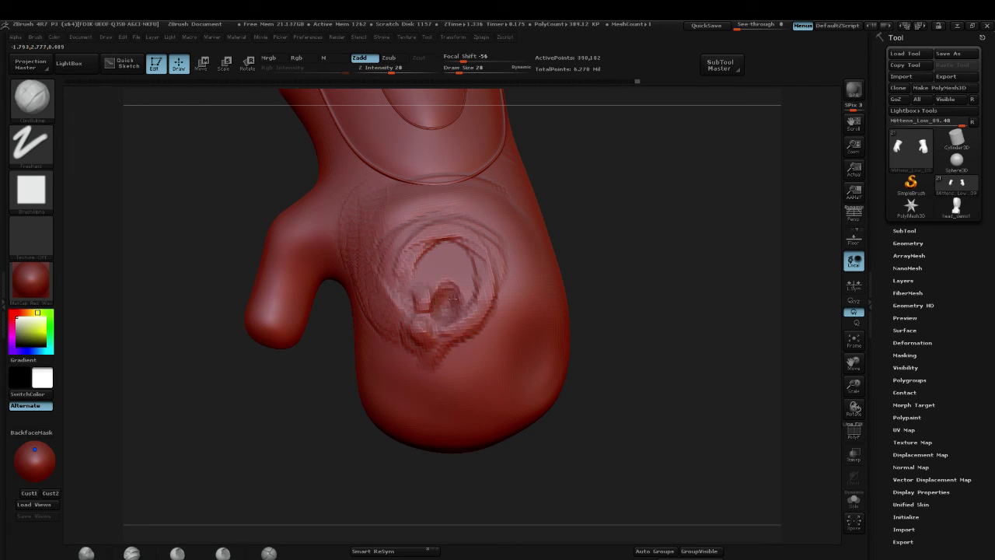
{"action": "left_click_drag", "start_coordinate": [423, 271], "coordinate": [454, 289]}
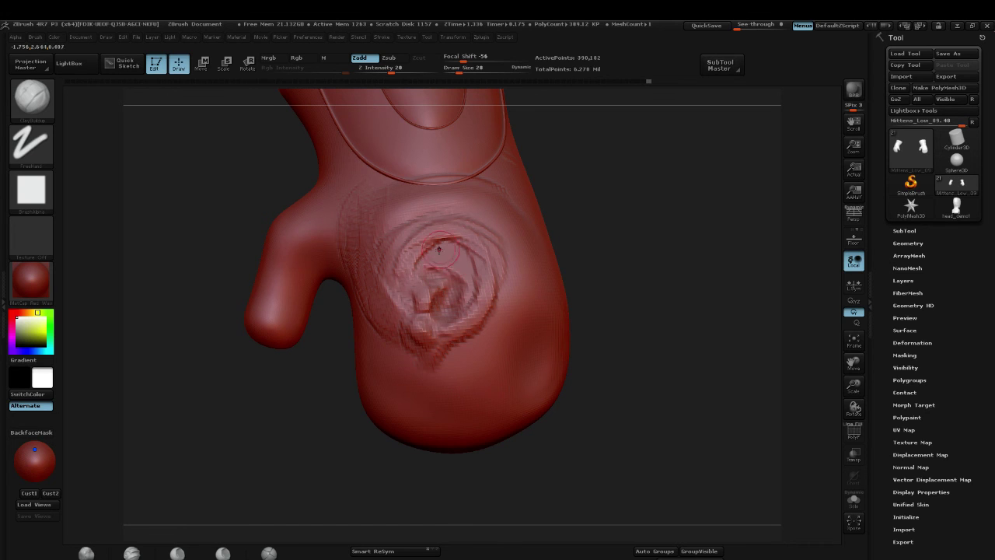
{"action": "mouse_move", "coordinate": [414, 257]}
{"action": "left_mouse_down"}
{"action": "mouse_move", "coordinate": [474, 247]}
{"action": "mouse_move", "coordinate": [486, 272]}
{"action": "mouse_move", "coordinate": [468, 319]}
{"action": "mouse_move", "coordinate": [449, 341]}
{"action": "mouse_move", "coordinate": [416, 337]}
{"action": "mouse_move", "coordinate": [467, 321]}
{"action": "mouse_move", "coordinate": [428, 333]}
{"action": "mouse_move", "coordinate": [459, 336]}
{"action": "left_mouse_up"}
{"action": "key", "text": "s"}
{"action": "mouse_move", "coordinate": [471, 263]}
{"action": "left_mouse_down"}
{"action": "mouse_move", "coordinate": [459, 258]}
{"action": "mouse_move", "coordinate": [477, 285]}
{"action": "mouse_move", "coordinate": [472, 267]}
{"action": "mouse_move", "coordinate": [430, 268]}
{"action": "mouse_move", "coordinate": [457, 277]}
{"action": "left_mouse_up"}
{"action": "key", "text": "s"}
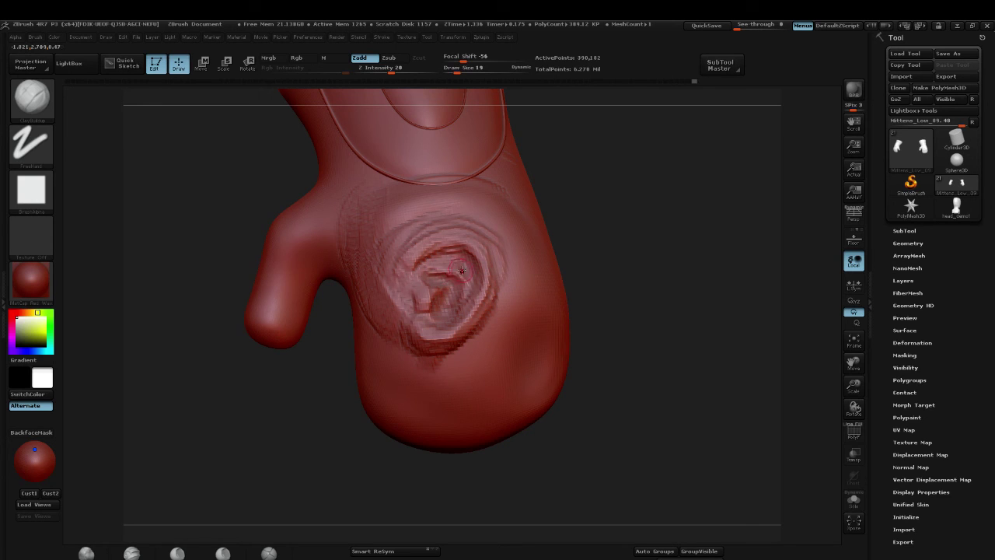
Step: Subdivide the mittens once more, then define the ear canal and smooth the inner folds at draw size 22
{"action": "key", "text": "ctrl+d"}
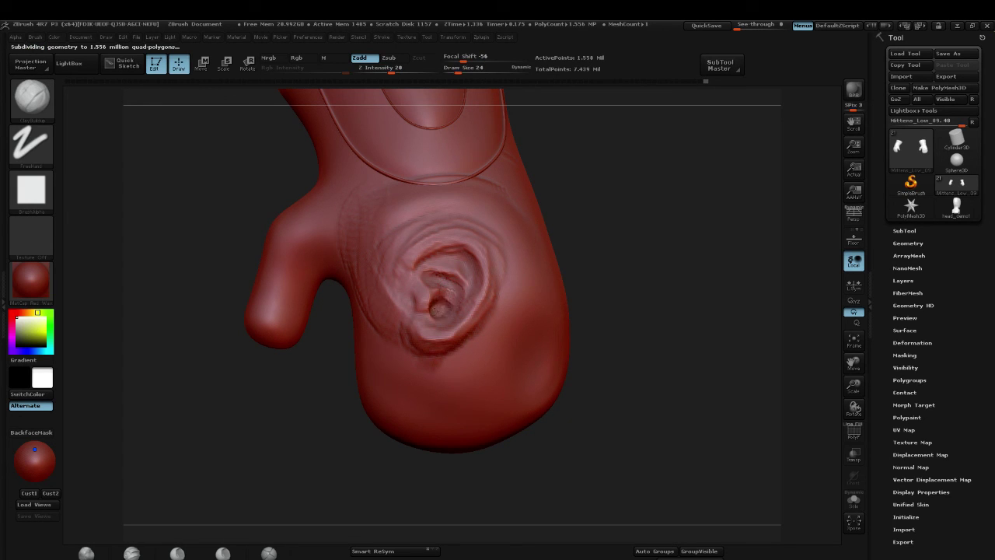
{"action": "key", "text": "s"}
{"action": "left_click_drag", "start_coordinate": [439, 310], "coordinate": [436, 310]}
{"action": "key", "text": "shift"}
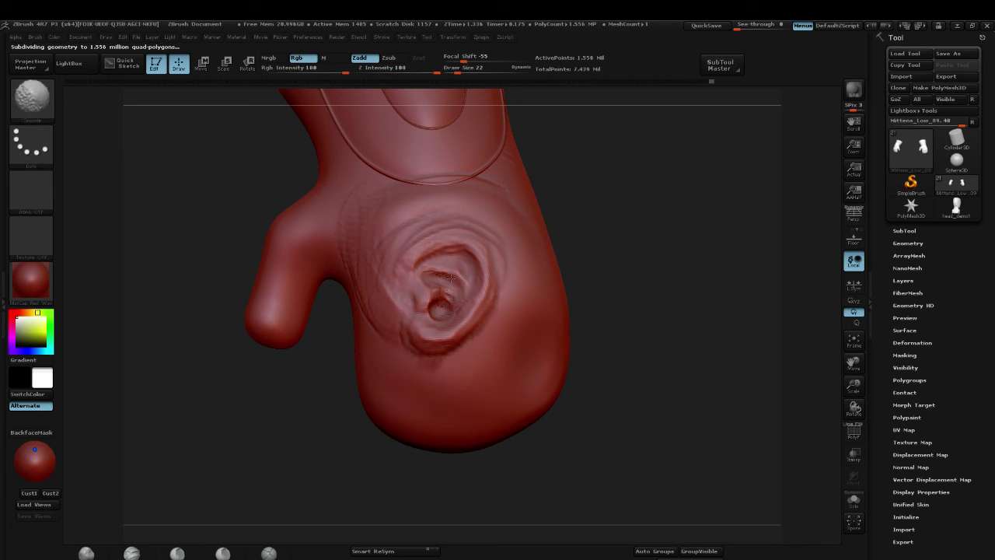
{"action": "left_click_drag", "start_coordinate": [470, 259], "coordinate": [473, 254], "text": "shift"}
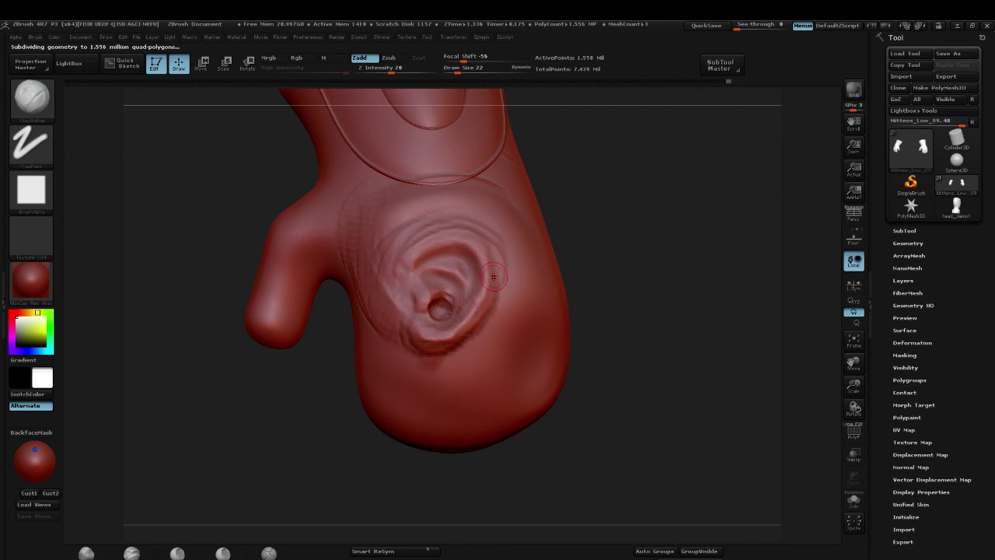
Step: Thicken the ear's outer rim from its outer side down to the lobe with ClayBuildup at draw size 53
{"action": "left_click_drag", "start_coordinate": [590, 232], "coordinate": [631, 226]}
{"action": "key", "text": "s"}
{"action": "left_click_drag", "start_coordinate": [487, 227], "coordinate": [491, 227]}
{"action": "mouse_move", "coordinate": [499, 266]}
{"action": "left_mouse_down"}
{"action": "mouse_move", "coordinate": [470, 327]}
{"action": "mouse_move", "coordinate": [413, 338]}
{"action": "left_mouse_up"}
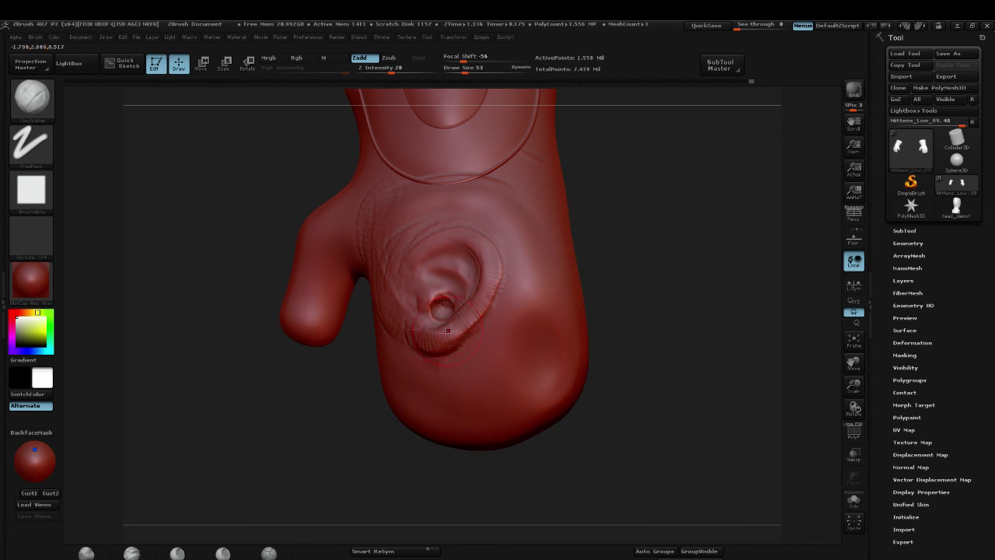
Step: Shape the earlobe at draw size 32 and smooth the lobe and ear canal at draw size 39
{"action": "key", "text": "["}
{"action": "key", "text": "["}
{"action": "key", "text": "["}
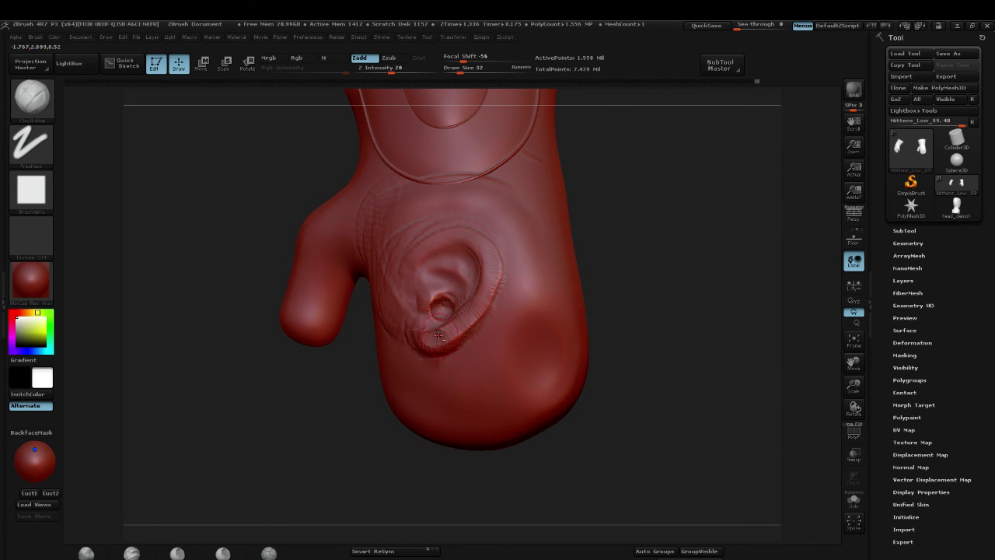
{"action": "mouse_move", "coordinate": [437, 339]}
{"action": "left_mouse_down", "text": "shift"}
{"action": "mouse_move", "coordinate": [427, 338]}
{"action": "mouse_move", "coordinate": [448, 308]}
{"action": "left_mouse_up", "text": "shift"}
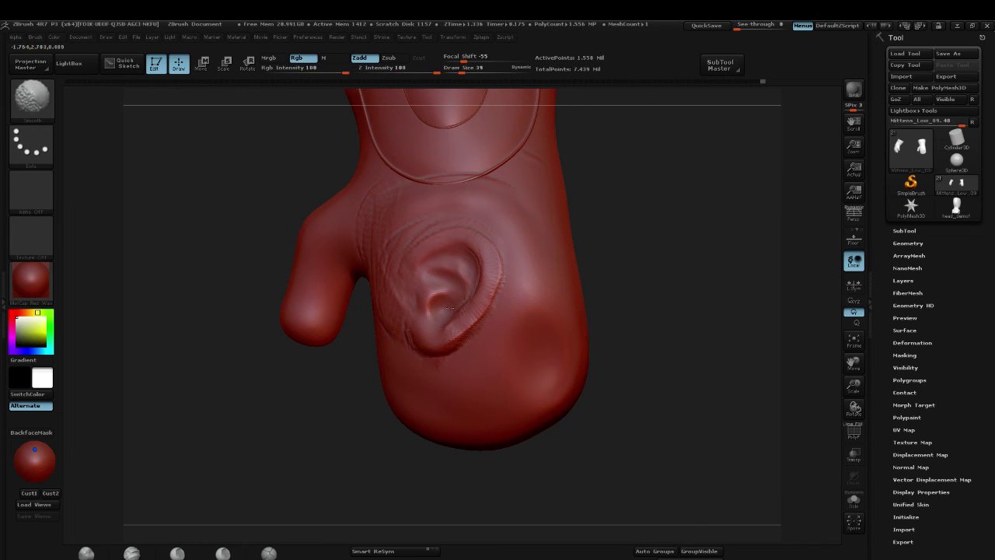
Step: Build up the ear's upper rim with ClayBuildup at draw size 39 and trace a narrow ridge along the rim at draw size 20
{"action": "left_click_drag", "start_coordinate": [639, 233], "coordinate": [677, 233]}
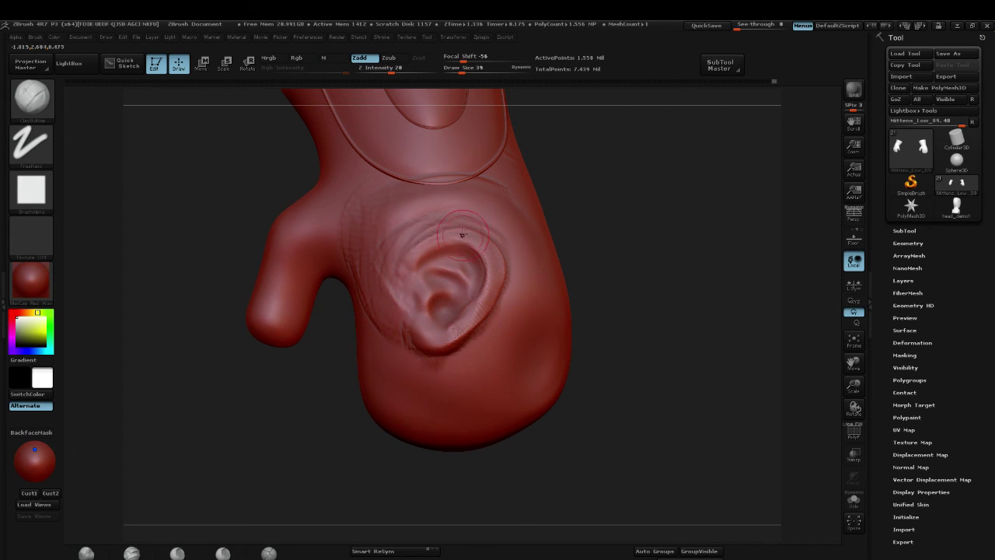
{"action": "mouse_move", "coordinate": [462, 235]}
{"action": "left_mouse_down"}
{"action": "mouse_move", "coordinate": [410, 262]}
{"action": "mouse_move", "coordinate": [485, 255]}
{"action": "left_mouse_up"}
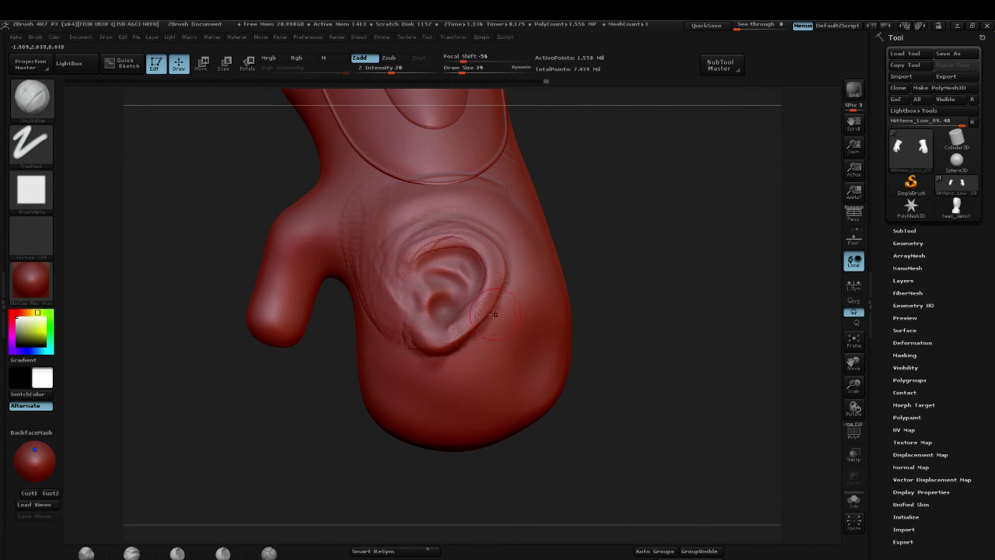
{"action": "mouse_move", "coordinate": [671, 187]}
{"action": "left_mouse_down"}
{"action": "mouse_move", "coordinate": [690, 210]}
{"action": "mouse_move", "coordinate": [688, 191]}
{"action": "mouse_move", "coordinate": [655, 195]}
{"action": "left_mouse_up"}
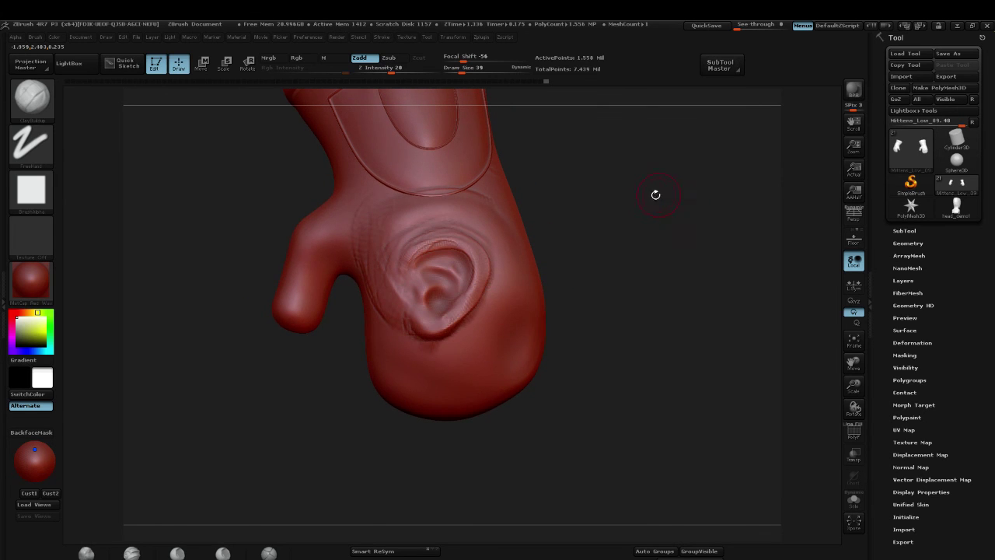
{"action": "key", "text": "s"}
{"action": "left_click", "coordinate": [417, 239]}
{"action": "key", "text": "s"}
{"action": "left_click_drag", "start_coordinate": [431, 240], "coordinate": [420, 243]}
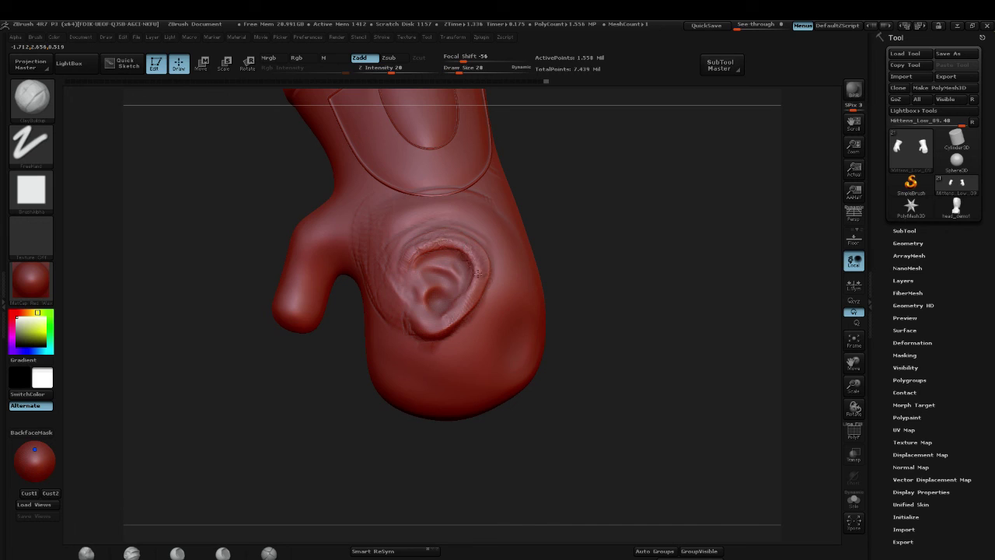
{"action": "left_click_drag", "start_coordinate": [463, 307], "coordinate": [433, 328]}
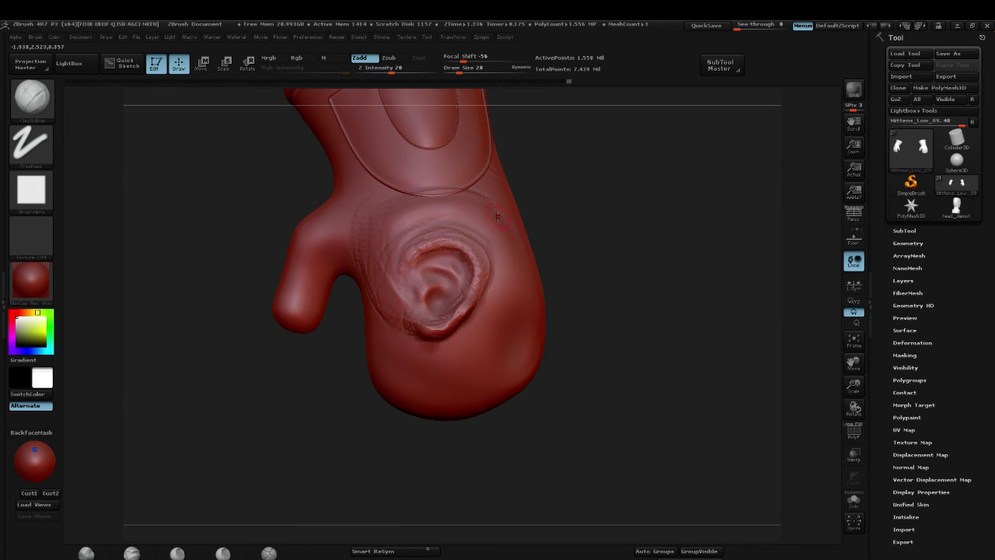
Step: Switch to the Standard brush and raise the ear's rim from the top down to the lobe at draw sizes 24 and 37
{"action": "key", "text": "b"}
{"action": "key", "text": "s"}
{"action": "key", "text": "t"}
{"action": "key", "text": "]"}
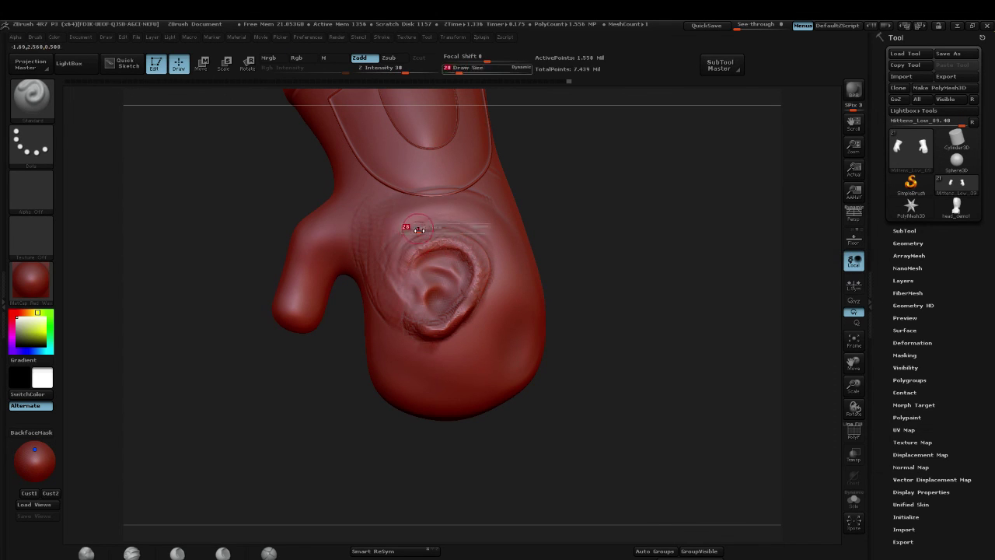
{"action": "mouse_move", "coordinate": [417, 252]}
{"action": "left_mouse_down"}
{"action": "mouse_move", "coordinate": [472, 253]}
{"action": "mouse_move", "coordinate": [424, 242]}
{"action": "left_mouse_up"}
{"action": "key", "text": "["}
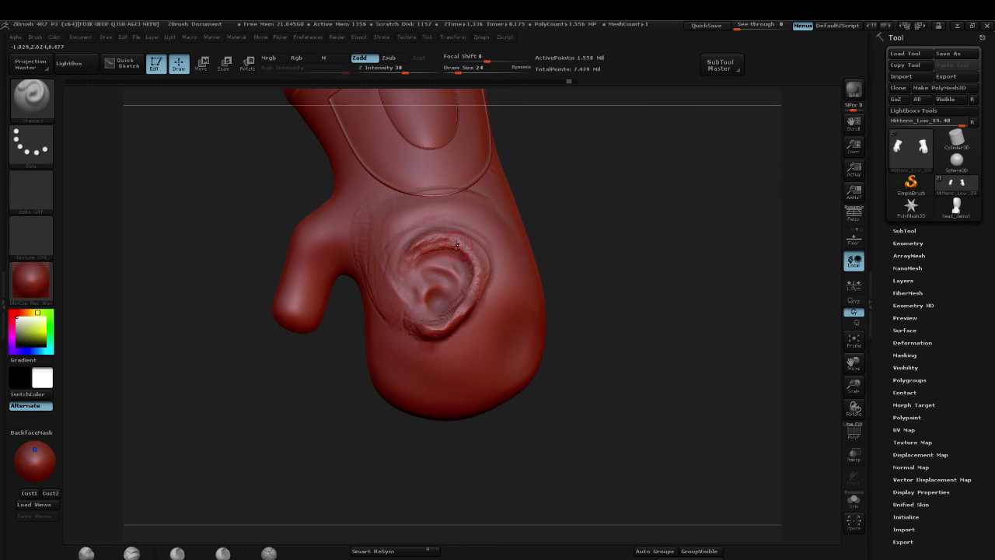
{"action": "key", "text": "bracketright"}
{"action": "mouse_move", "coordinate": [464, 239]}
{"action": "left_mouse_down"}
{"action": "mouse_move", "coordinate": [481, 276]}
{"action": "mouse_move", "coordinate": [460, 311]}
{"action": "left_mouse_up"}
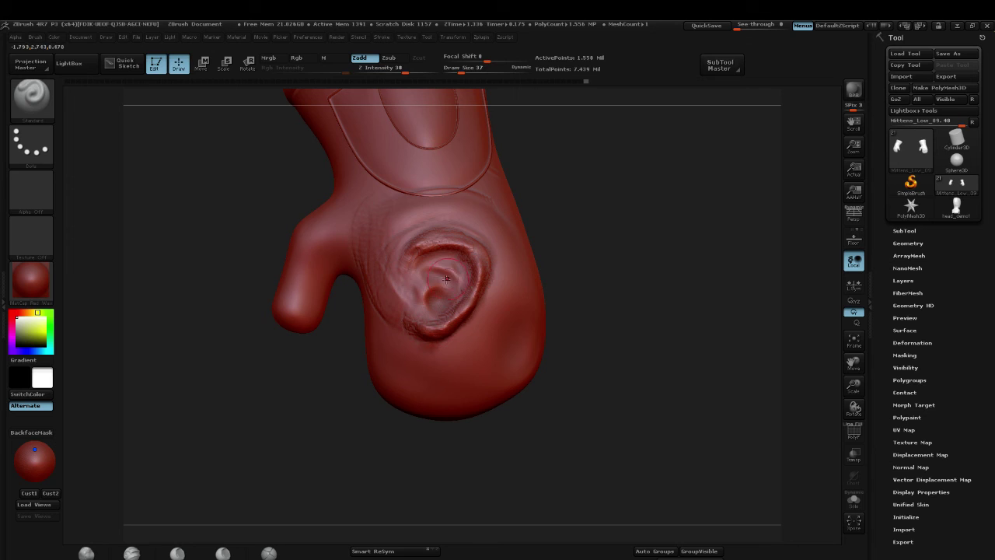
Step: Raise the ear's inner fold with the Standard brush at draw size 22 and undo the last stroke
{"action": "mouse_move", "coordinate": [439, 279]}
{"action": "left_mouse_down"}
{"action": "mouse_move", "coordinate": [421, 267]}
{"action": "mouse_move", "coordinate": [440, 263]}
{"action": "left_mouse_up"}
{"action": "key", "text": "s"}
{"action": "mouse_move", "coordinate": [426, 276]}
{"action": "left_mouse_down"}
{"action": "mouse_move", "coordinate": [449, 274]}
{"action": "mouse_move", "coordinate": [450, 263]}
{"action": "left_mouse_up"}
{"action": "key", "text": "s"}
{"action": "key", "text": "ctrl+z"}
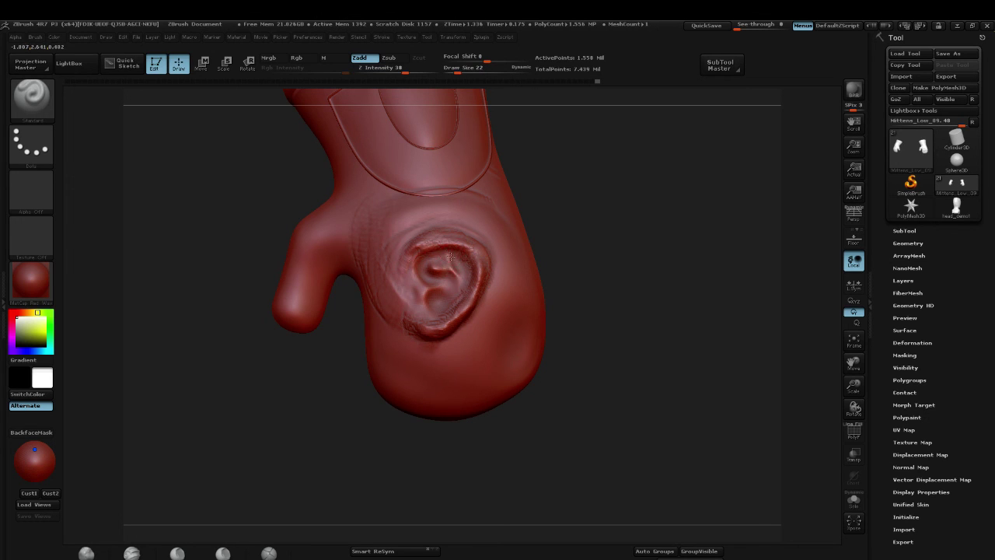
Step: Set the Standard brush's Z Intensity to 10 and its draw size to 45
{"action": "left_click_drag", "start_coordinate": [405, 68], "coordinate": [397, 69]}
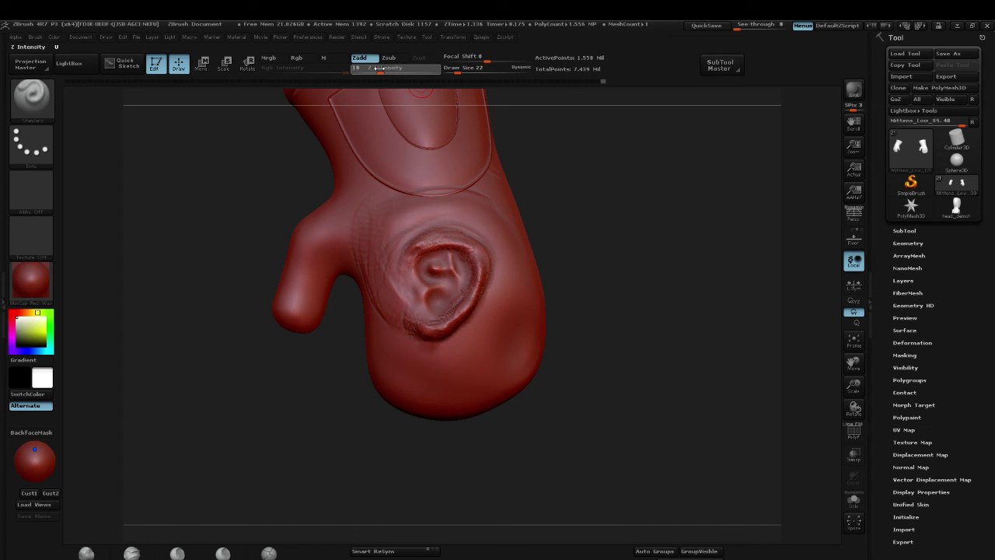
{"action": "left_click", "coordinate": [379, 68]}
{"action": "key", "text": "s"}
{"action": "left_click_drag", "start_coordinate": [483, 264], "coordinate": [488, 265]}
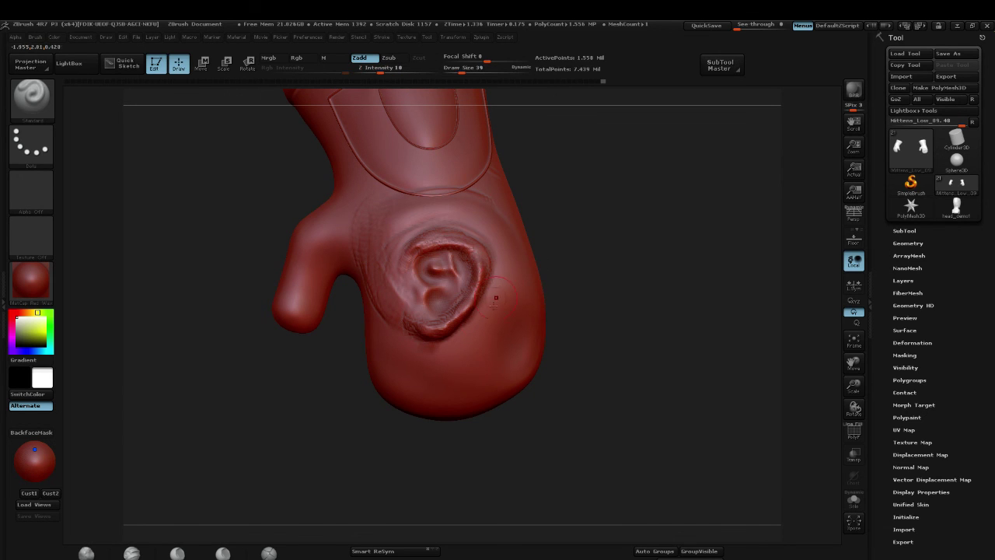
{"action": "left_click_drag", "start_coordinate": [632, 317], "coordinate": [557, 315]}
{"action": "key", "text": "s"}
{"action": "left_click_drag", "start_coordinate": [531, 315], "coordinate": [533, 315]}
Step: Bring up the mitten's palm side for sculpting and set the Standard brush's Z Intensity to 14
{"action": "left_click_drag", "start_coordinate": [713, 244], "coordinate": [498, 249]}
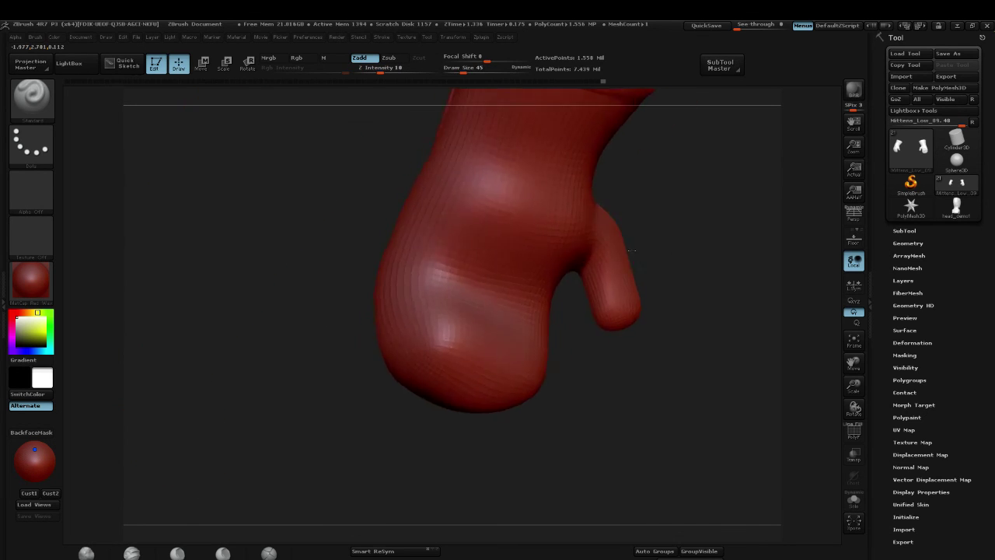
{"action": "mouse_move", "coordinate": [713, 210]}
{"action": "left_mouse_down"}
{"action": "mouse_move", "coordinate": [717, 235]}
{"action": "mouse_move", "coordinate": [447, 294]}
{"action": "left_mouse_up"}
{"action": "key", "text": "bracketright"}
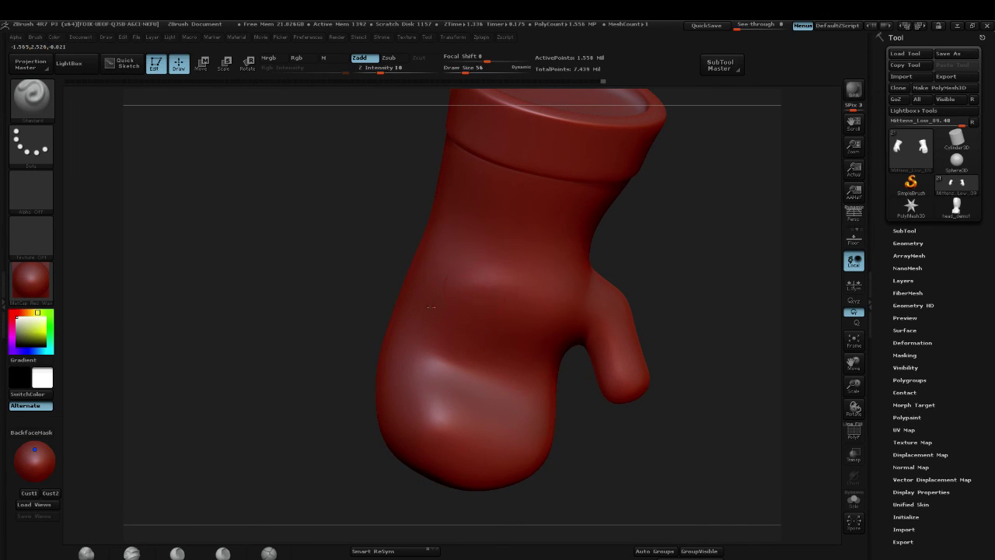
{"action": "left_click_drag", "start_coordinate": [398, 270], "coordinate": [346, 257], "text": "alt"}
{"action": "key", "text": "bracketleft"}
{"action": "key", "text": "bracketleft"}
{"action": "key", "text": "bracketleft"}
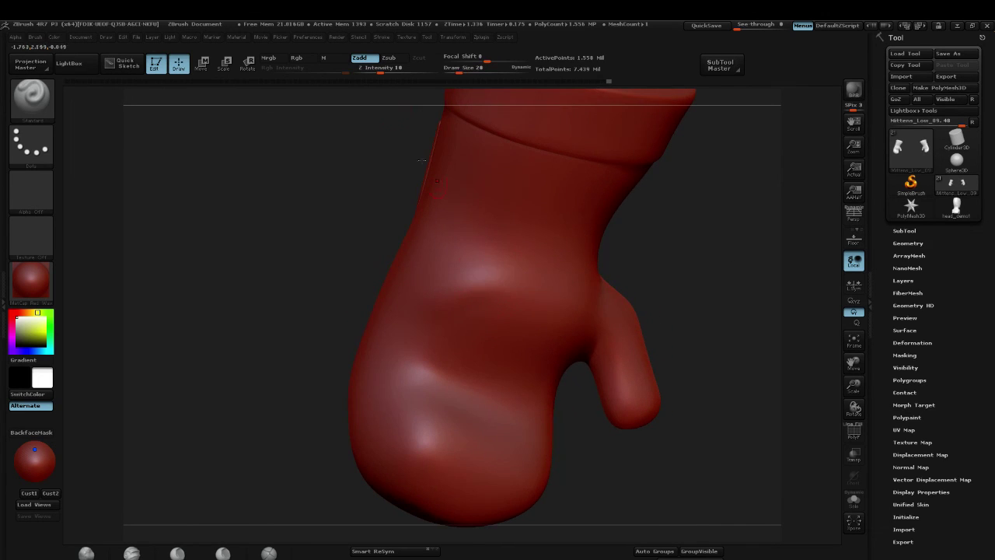
{"action": "type", "text": "14"}
{"action": "key", "text": "Return"}
{"action": "key", "text": "bracketright"}
Step: Draw an almond-shaped eye outline across the middle of the palm with the Standard brush at draw sizes 10 and 24
{"action": "left_click_drag", "start_coordinate": [720, 222], "coordinate": [653, 208]}
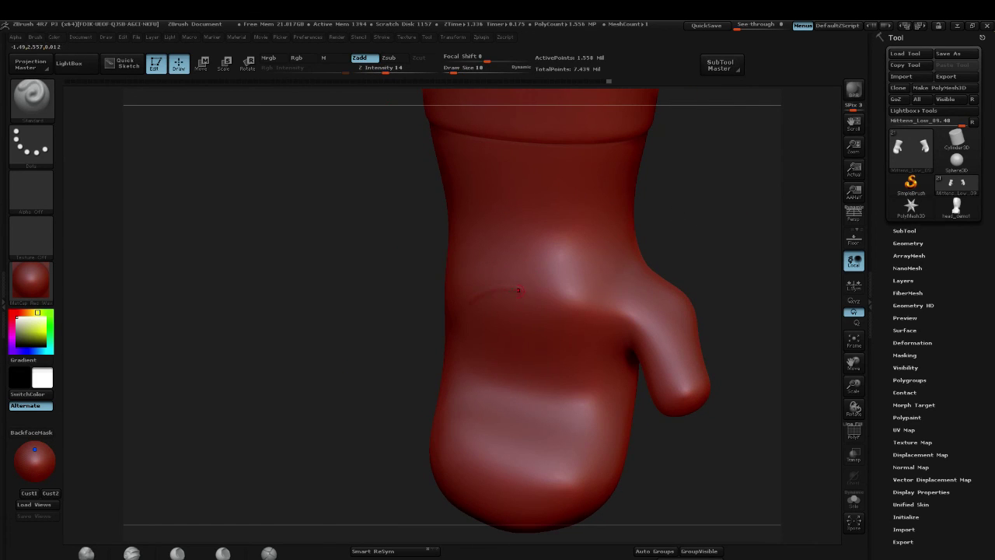
{"action": "mouse_move", "coordinate": [519, 291]}
{"action": "left_mouse_down"}
{"action": "mouse_move", "coordinate": [528, 292]}
{"action": "mouse_move", "coordinate": [514, 293]}
{"action": "left_mouse_up"}
{"action": "key", "text": "bracketleft"}
{"action": "key", "text": "bracketleft"}
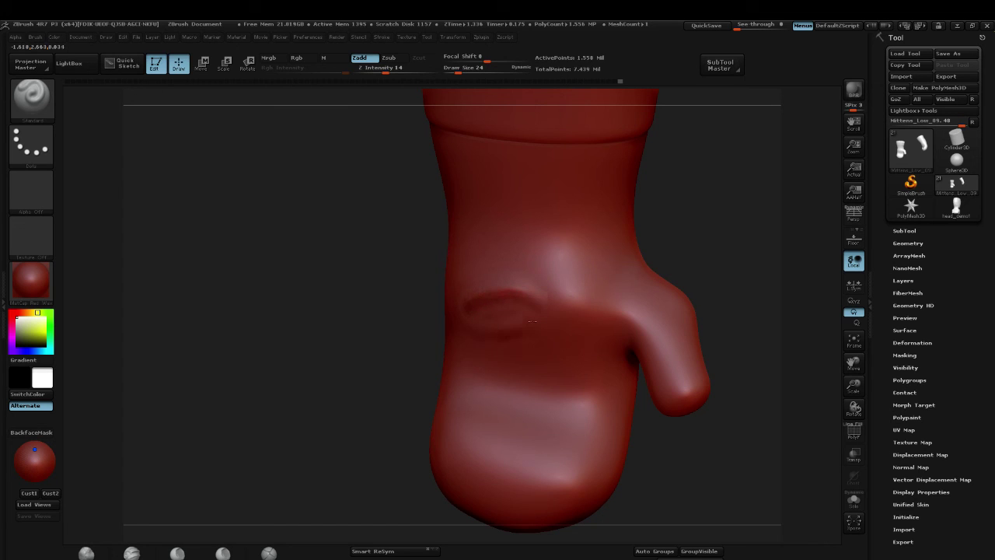
{"action": "mouse_move", "coordinate": [388, 314]}
{"action": "left_mouse_down", "text": "alt"}
{"action": "mouse_move", "coordinate": [376, 346]}
{"action": "mouse_move", "coordinate": [450, 281]}
{"action": "left_mouse_up", "text": "alt"}
{"action": "left_click_drag", "start_coordinate": [530, 247], "coordinate": [566, 237]}
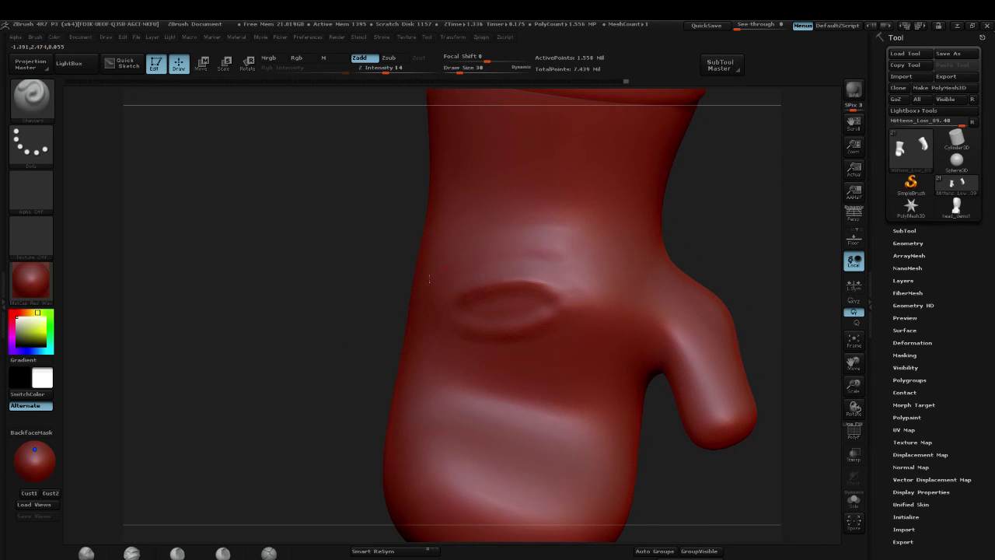
Step: Raise the Z Intensity to 21 and sculpt the lid and brow folds around the eye at draw size 30
{"action": "key", "text": "s"}
{"action": "left_click_drag", "start_coordinate": [449, 274], "coordinate": [454, 274]}
{"action": "left_click_drag", "start_coordinate": [385, 69], "coordinate": [392, 69]}
{"action": "mouse_move", "coordinate": [549, 239]}
{"action": "left_mouse_down"}
{"action": "mouse_move", "coordinate": [478, 255]}
{"action": "mouse_move", "coordinate": [577, 276]}
{"action": "left_mouse_up"}
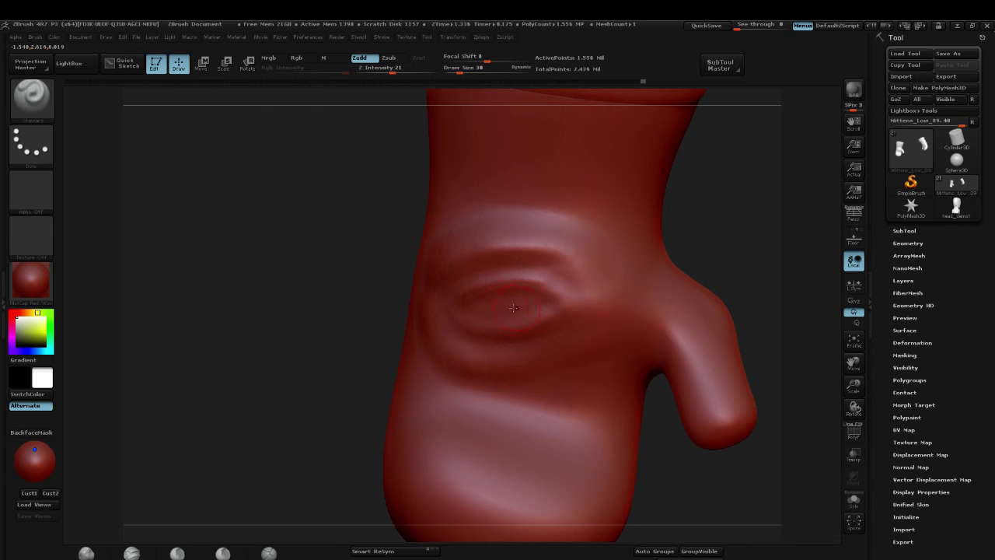
Step: Deepen the eye opening, sharpen its lids with the Standard brush at draw sizes 30 and 26, and shape the brow fold at 62
{"action": "left_click_drag", "start_coordinate": [514, 308], "coordinate": [472, 310]}
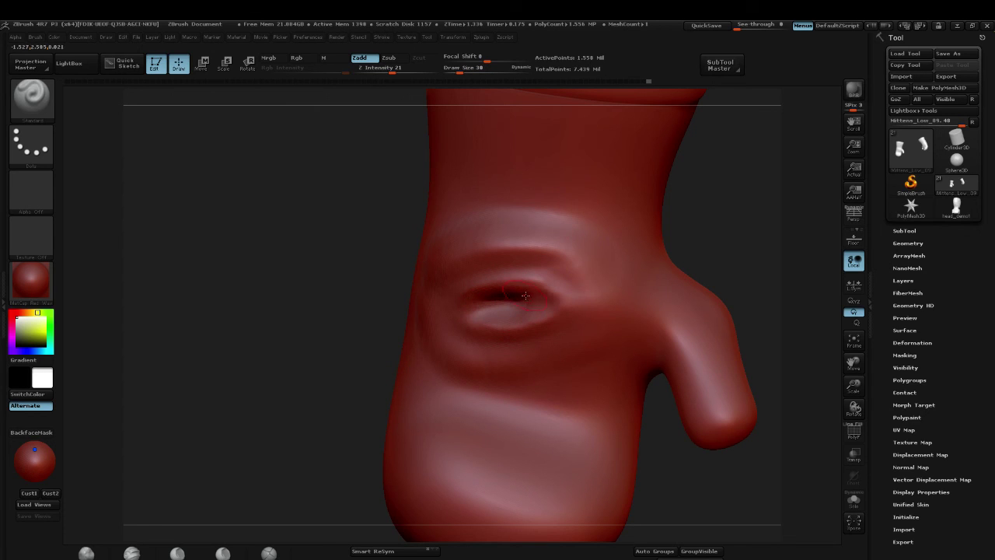
{"action": "mouse_move", "coordinate": [544, 297]}
{"action": "left_mouse_down"}
{"action": "mouse_move", "coordinate": [465, 305]}
{"action": "mouse_move", "coordinate": [541, 292]}
{"action": "left_mouse_up"}
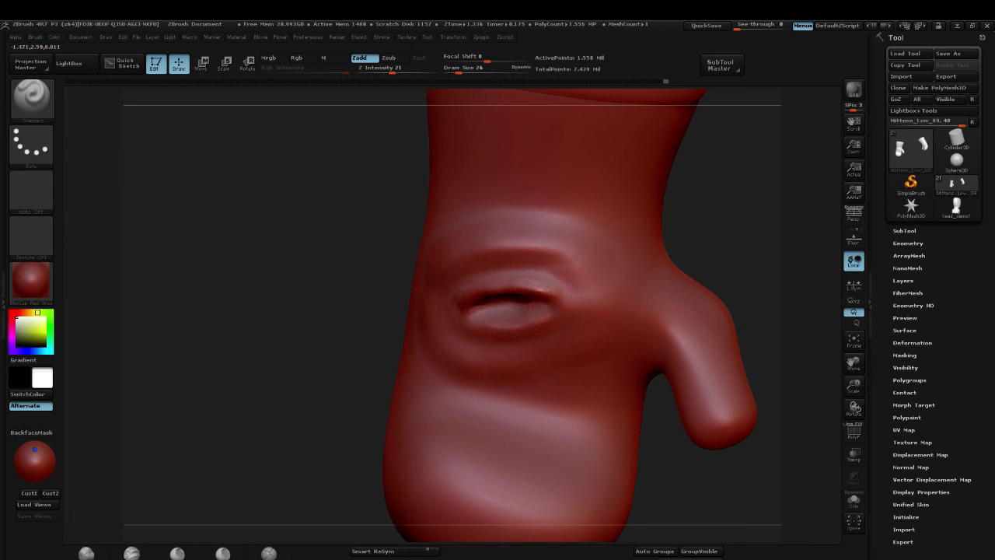
{"action": "left_click_drag", "start_coordinate": [508, 333], "coordinate": [553, 330]}
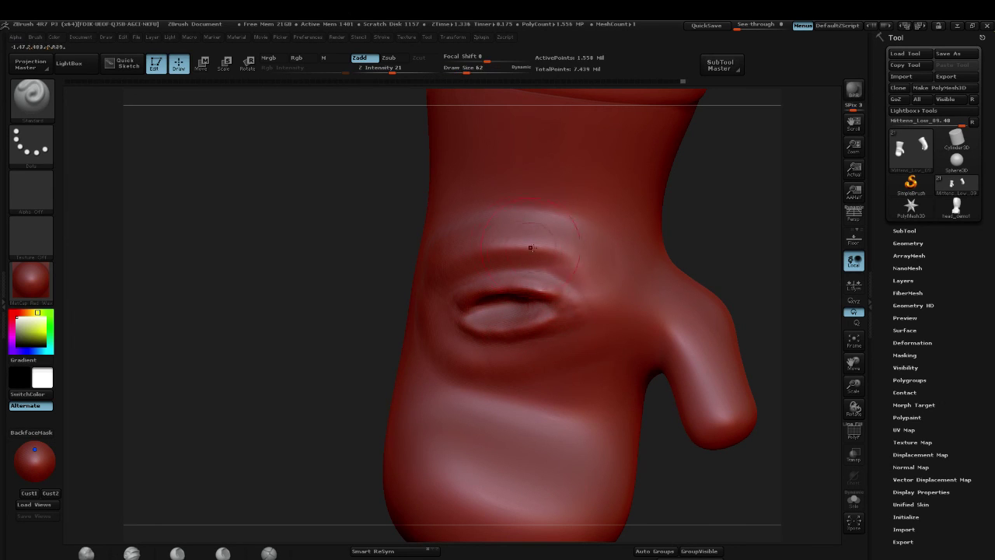
{"action": "left_click_drag", "start_coordinate": [531, 248], "coordinate": [489, 258]}
{"action": "mouse_move", "coordinate": [548, 249]}
{"action": "left_mouse_down"}
{"action": "mouse_move", "coordinate": [486, 261]}
{"action": "mouse_move", "coordinate": [538, 259]}
{"action": "left_mouse_up"}
Step: Build up a band around the eye with the ClayBuildup brush at draw size 37
{"action": "key", "text": "b"}
{"action": "key", "text": "c"}
{"action": "key", "text": "b"}
{"action": "key", "text": "s"}
{"action": "mouse_move", "coordinate": [553, 257]}
{"action": "left_mouse_down"}
{"action": "mouse_move", "coordinate": [497, 256]}
{"action": "mouse_move", "coordinate": [465, 275]}
{"action": "mouse_move", "coordinate": [549, 265]}
{"action": "mouse_move", "coordinate": [574, 285]}
{"action": "left_mouse_up"}
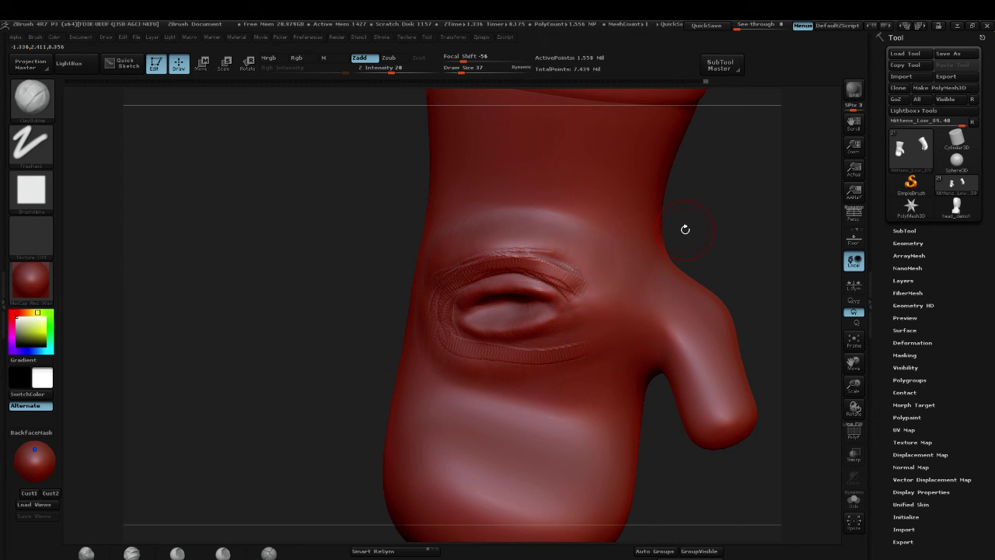
Step: Bring up the ear side of the mitten and carve creases around the ear's outer edge with the Dam_Standard brush at draw size 26
{"action": "left_click_drag", "start_coordinate": [312, 257], "coordinate": [671, 257]}
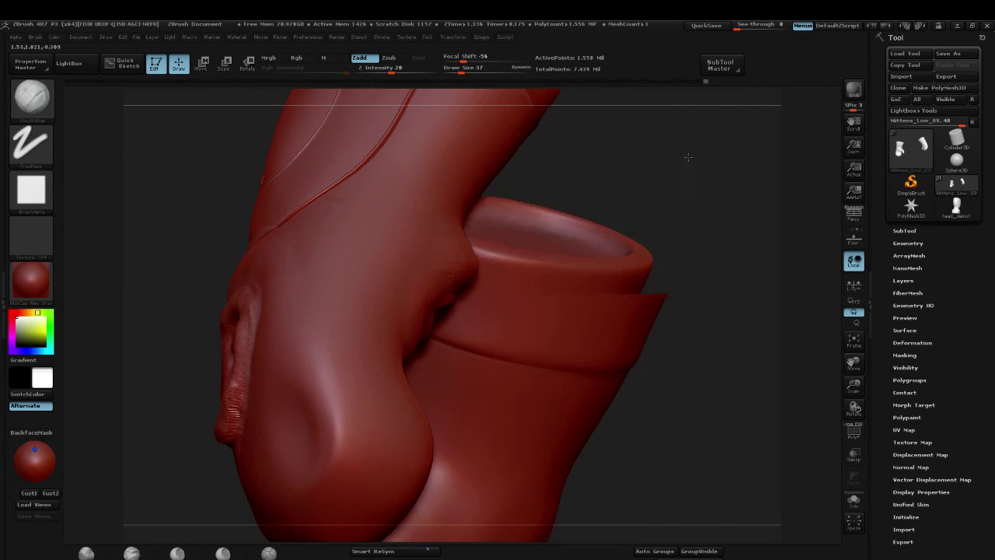
{"action": "left_click_drag", "start_coordinate": [689, 155], "coordinate": [690, 192]}
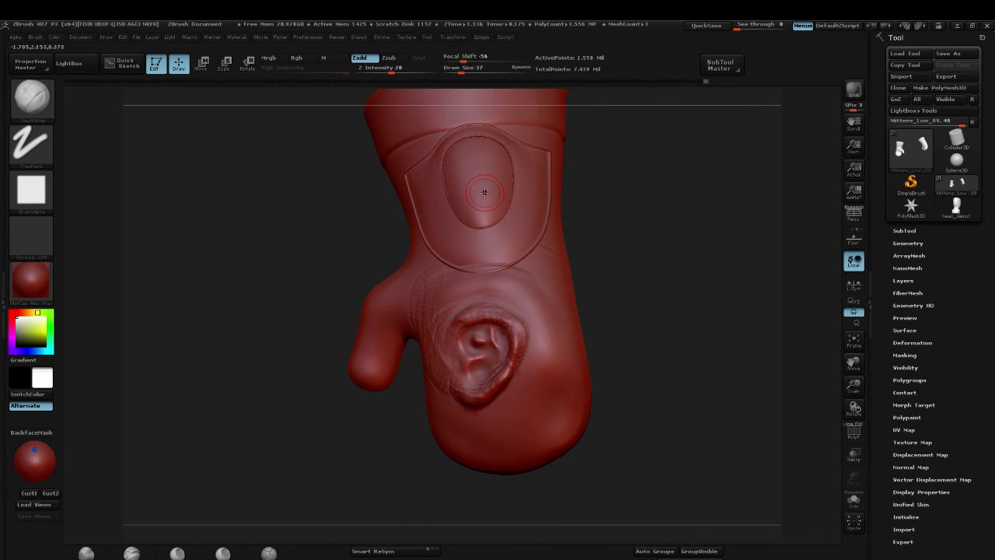
{"action": "key", "text": "b"}
{"action": "key", "text": "d"}
{"action": "key", "text": "s"}
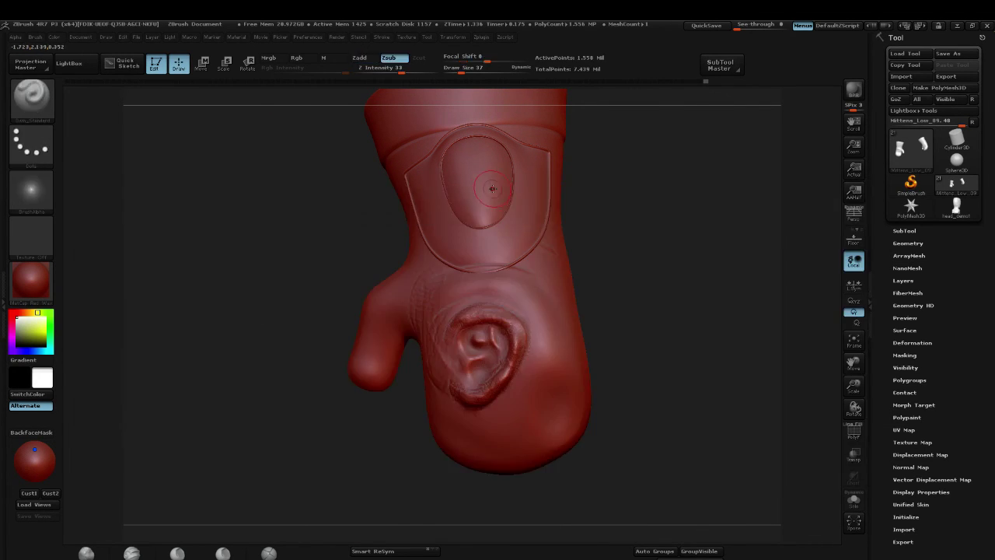
{"action": "left_click_drag", "start_coordinate": [700, 291], "coordinate": [611, 285], "text": "alt"}
{"action": "mouse_move", "coordinate": [648, 250]}
{"action": "left_mouse_down"}
{"action": "mouse_move", "coordinate": [637, 273]}
{"action": "mouse_move", "coordinate": [640, 231]}
{"action": "mouse_move", "coordinate": [580, 252]}
{"action": "left_mouse_up"}
{"action": "key", "text": "bracketleft"}
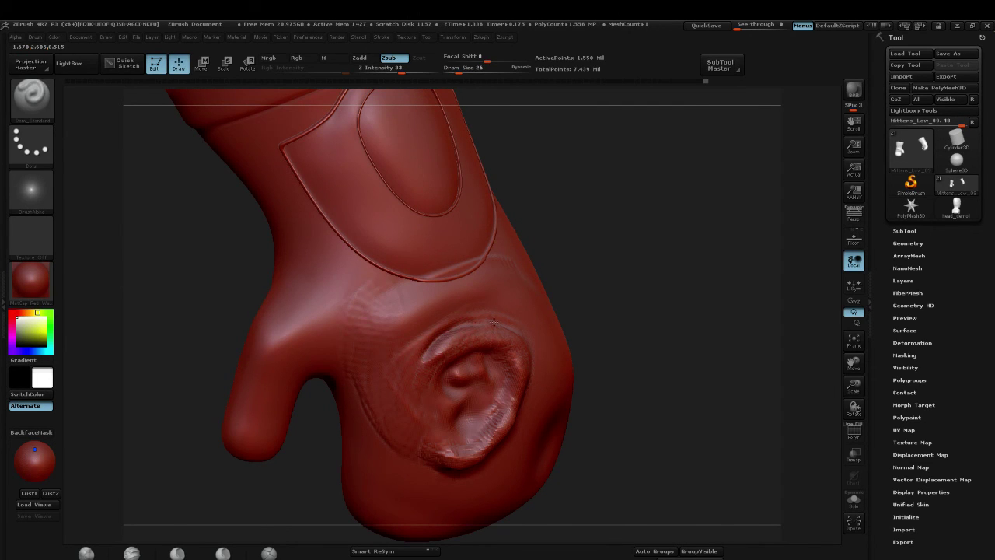
{"action": "left_click_drag", "start_coordinate": [494, 322], "coordinate": [477, 321]}
{"action": "left_click_drag", "start_coordinate": [653, 319], "coordinate": [508, 323]}
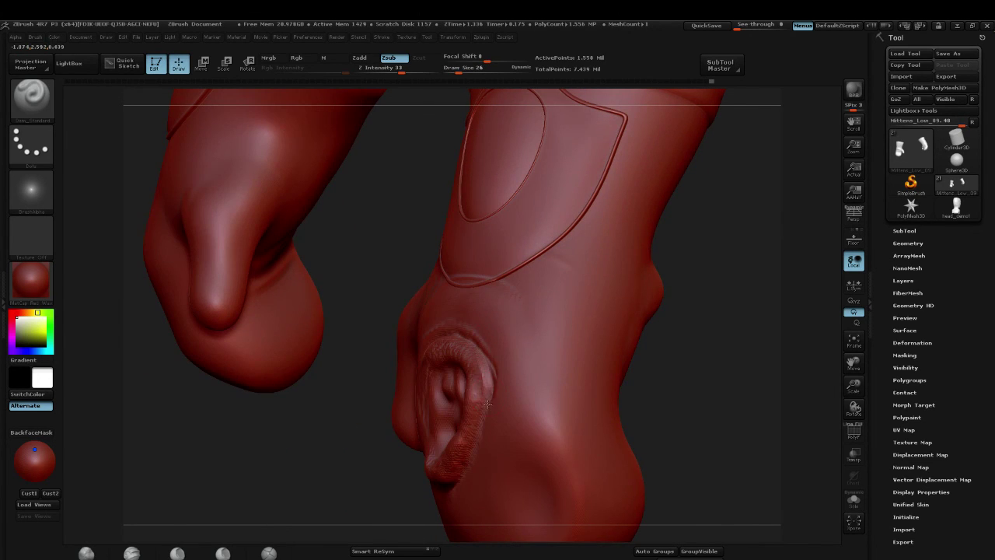
{"action": "left_click_drag", "start_coordinate": [487, 383], "coordinate": [477, 436]}
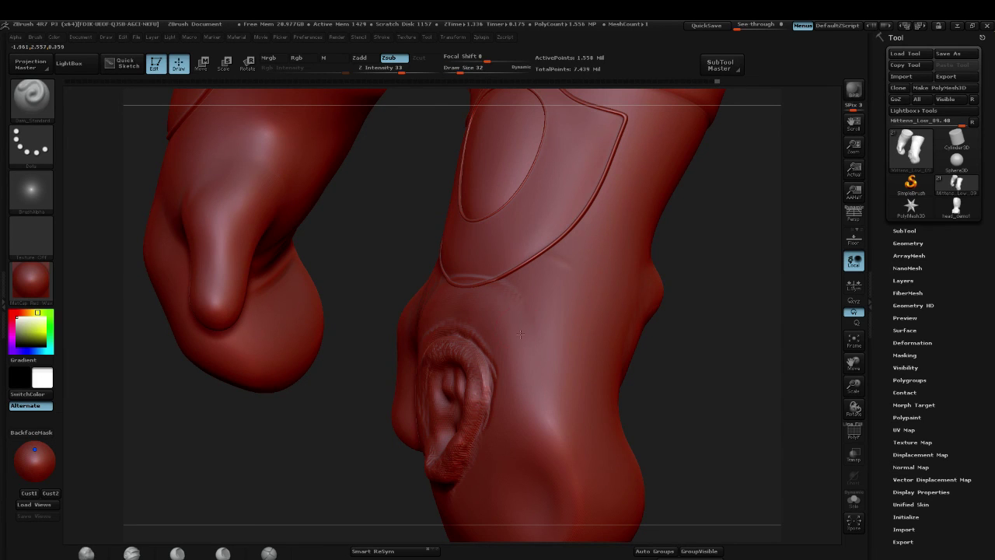
Step: Try carving three short diagonal slashes beside the ear with the Dam_Standard brush at draw size 32
{"action": "left_click_drag", "start_coordinate": [517, 336], "coordinate": [587, 295]}
{"action": "left_click_drag", "start_coordinate": [519, 356], "coordinate": [579, 330]}
{"action": "left_click_drag", "start_coordinate": [517, 376], "coordinate": [569, 354]}
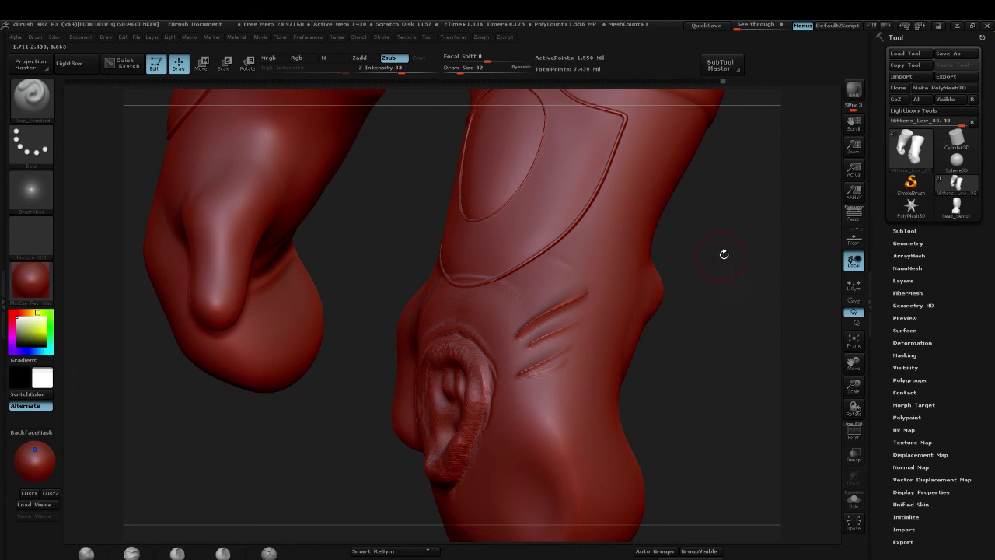
{"action": "left_click_drag", "start_coordinate": [724, 254], "coordinate": [517, 325]}
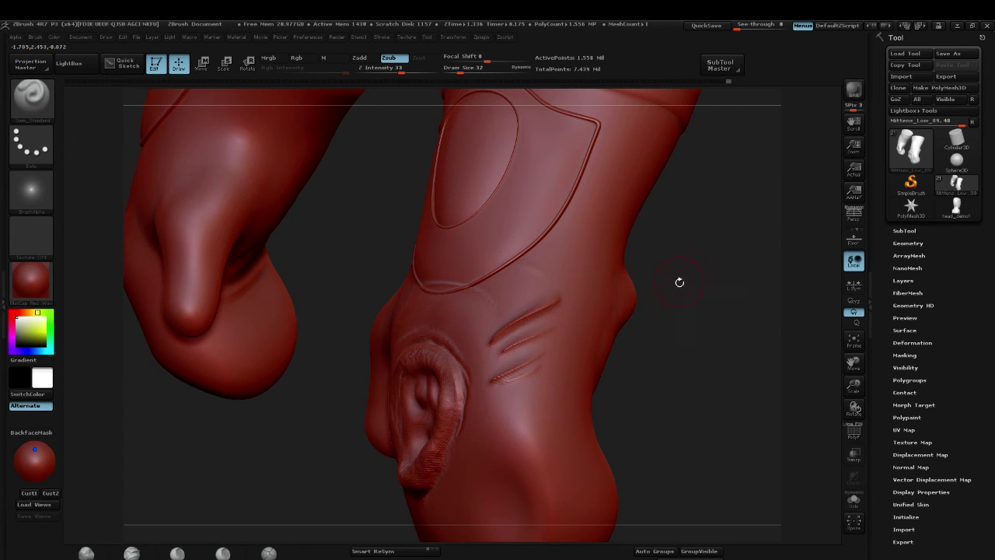
{"action": "key", "text": "ctrl+z"}
{"action": "key", "text": "ctrl+z"}
{"action": "key", "text": "ctrl+z"}
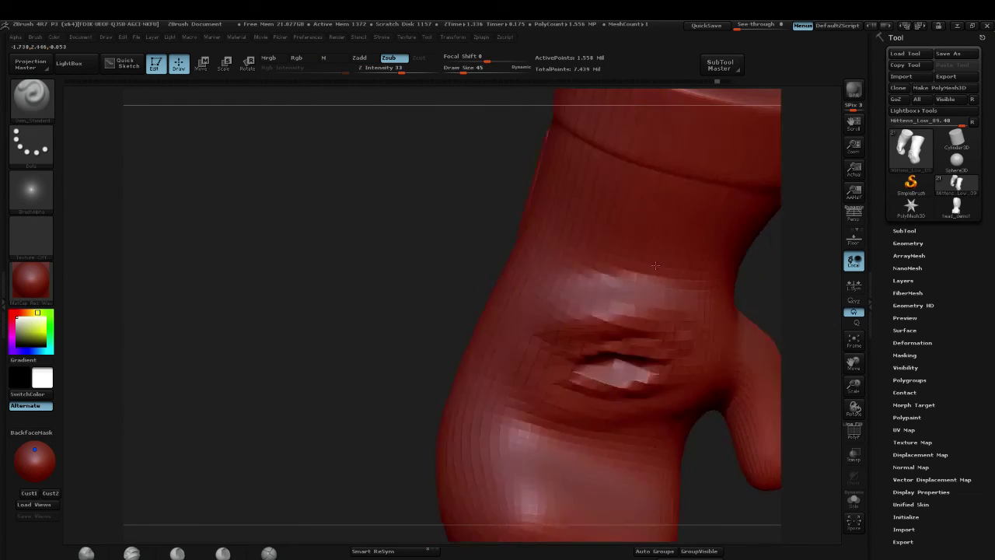
Step: Select the Standard brush and sculpt the first diagonal cloth folds across the other mitten's palm
{"action": "left_click_drag", "start_coordinate": [327, 295], "coordinate": [298, 283]}
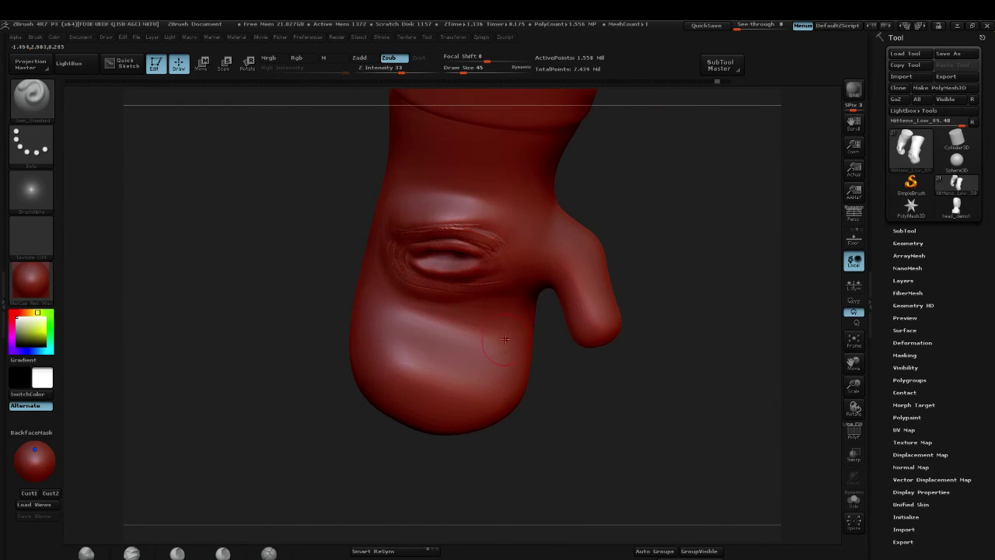
{"action": "key", "text": "b"}
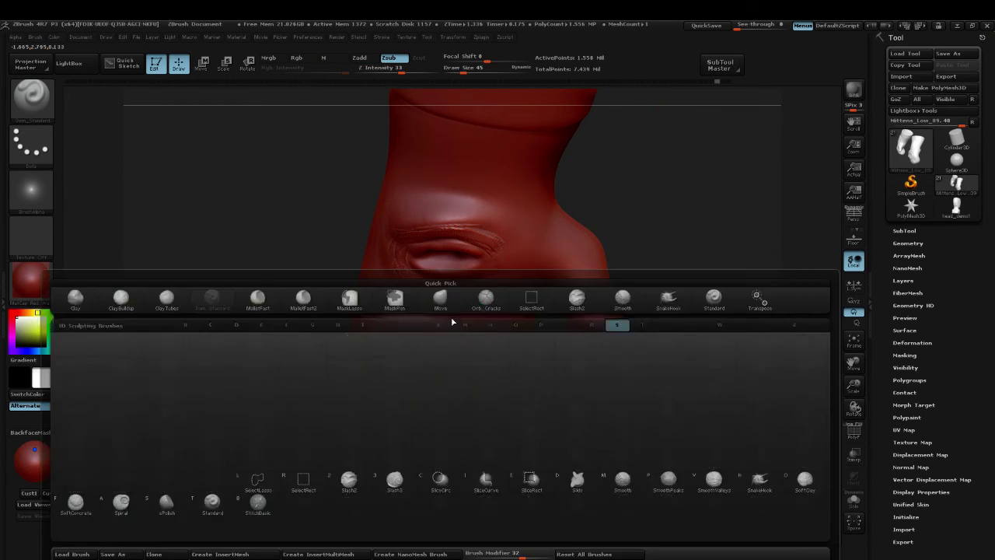
{"action": "key", "text": "s"}
{"action": "key", "text": "t"}
{"action": "left_click_drag", "start_coordinate": [398, 311], "coordinate": [513, 348]}
{"action": "mouse_move", "coordinate": [732, 353]}
{"action": "left_mouse_down"}
{"action": "mouse_move", "coordinate": [631, 358]}
{"action": "mouse_move", "coordinate": [537, 311]}
{"action": "left_mouse_up"}
{"action": "left_click_drag", "start_coordinate": [787, 168], "coordinate": [783, 171]}
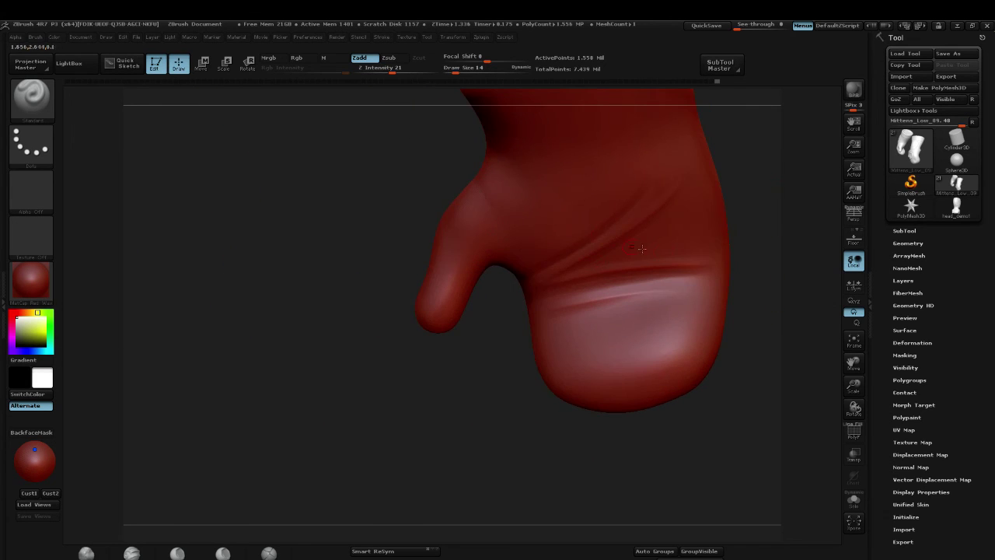
Step: Add more folds toward the outer edge of the palm with the Standard brush, varying the draw size between 56 and 20
{"action": "key", "text": "s"}
{"action": "left_click_drag", "start_coordinate": [672, 251], "coordinate": [681, 250]}
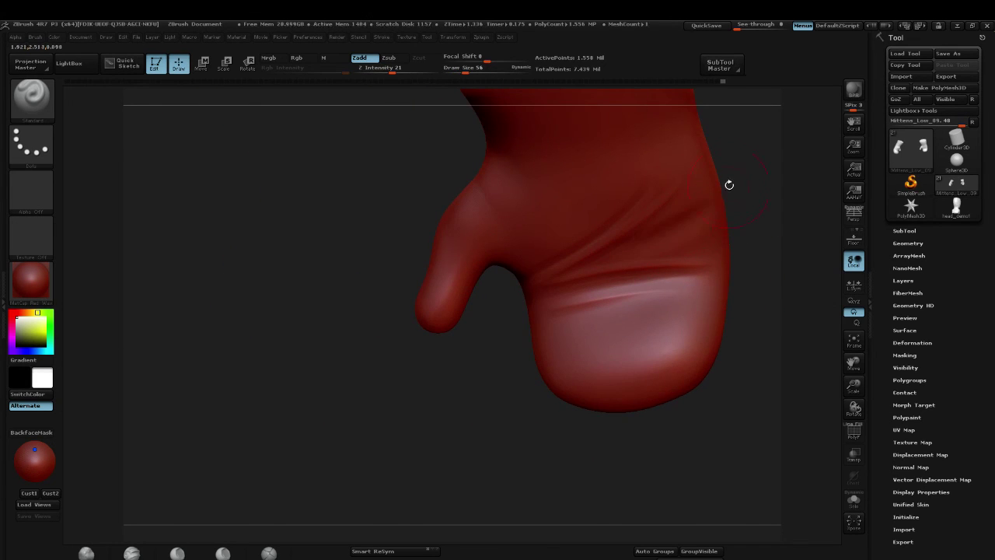
{"action": "key", "text": "s"}
{"action": "left_click_drag", "start_coordinate": [727, 197], "coordinate": [719, 198]}
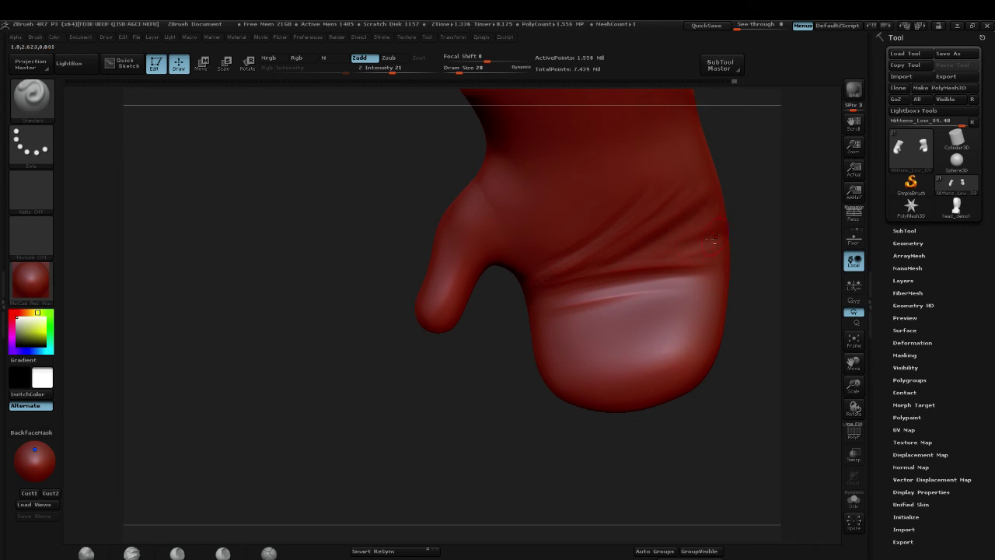
{"action": "key", "text": "s"}
{"action": "mouse_move", "coordinate": [698, 243]}
{"action": "left_mouse_down"}
{"action": "mouse_move", "coordinate": [720, 240]}
{"action": "mouse_move", "coordinate": [677, 257]}
{"action": "left_mouse_up"}
Step: Carve sharp diagonal creases between the palm folds with the Dam_Standard brush
{"action": "key", "text": "b"}
{"action": "key", "text": "d"}
{"action": "key", "text": "s"}
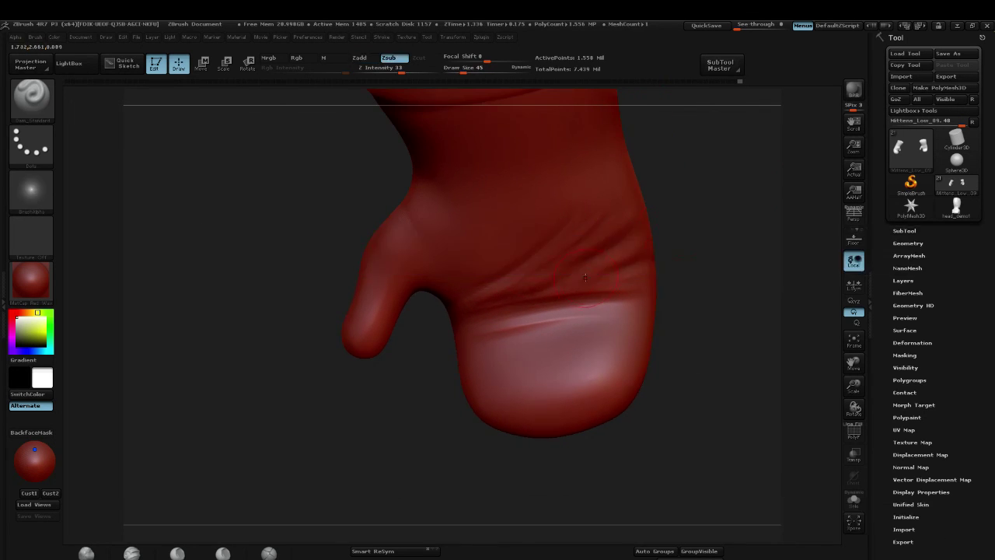
{"action": "left_click_drag", "start_coordinate": [540, 241], "coordinate": [466, 274]}
{"action": "left_click_drag", "start_coordinate": [597, 225], "coordinate": [526, 276]}
{"action": "left_click_drag", "start_coordinate": [476, 302], "coordinate": [563, 244]}
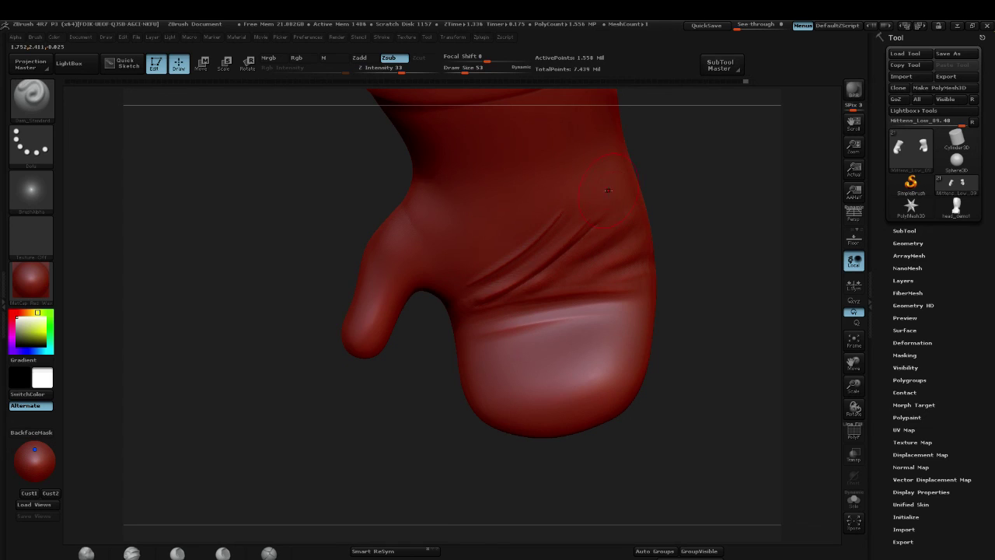
Step: Smooth the ends of the diagonal folds and recut the upper crease with Dam_Standard at draw size 24
{"action": "key", "text": "shift"}
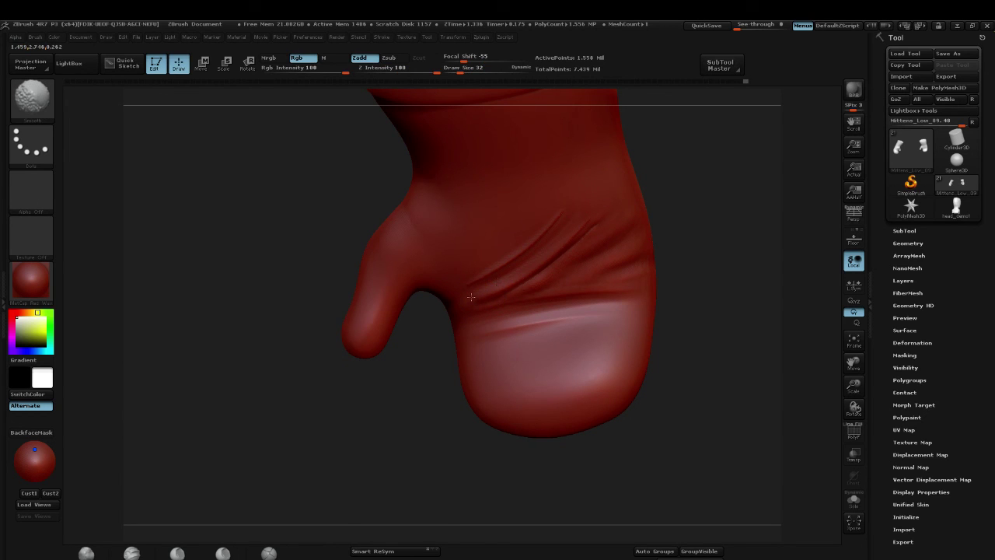
{"action": "key", "text": "bracketleft"}
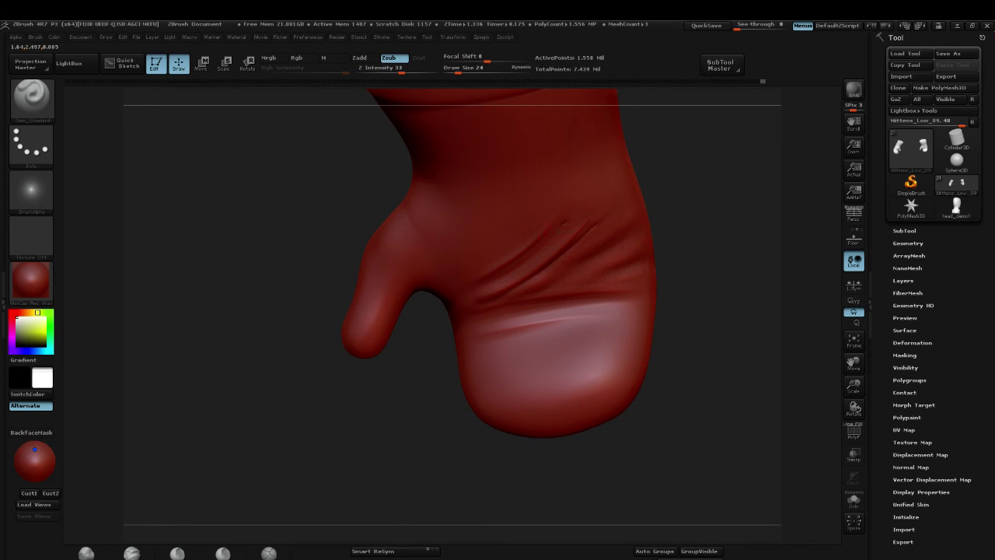
{"action": "left_click_drag", "start_coordinate": [570, 221], "coordinate": [432, 302]}
{"action": "left_click_drag", "start_coordinate": [747, 185], "coordinate": [701, 149]}
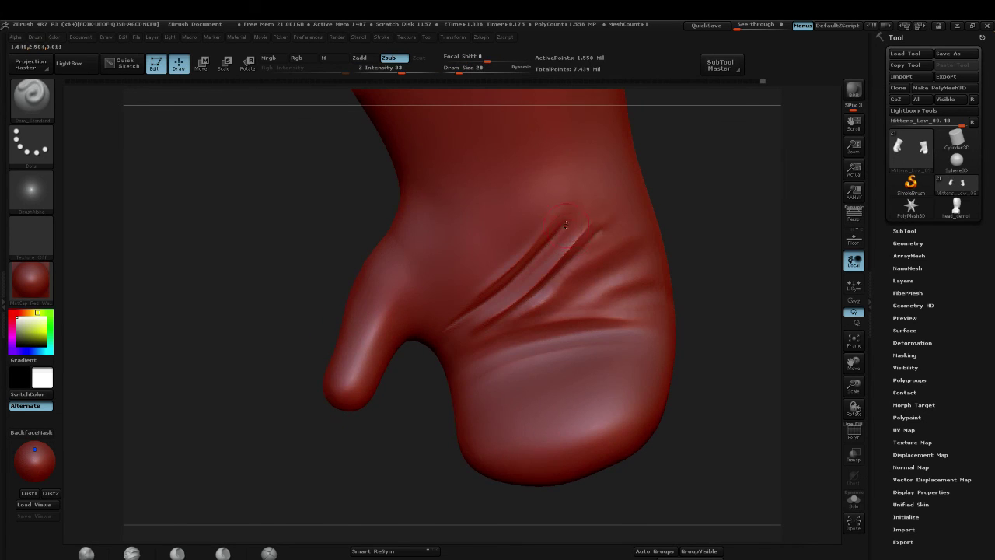
Step: Extend the upper fold toward the wrist, cut a thin crease toward the palm's outer edge at draw size 20, and smooth both
{"action": "key", "text": "shift"}
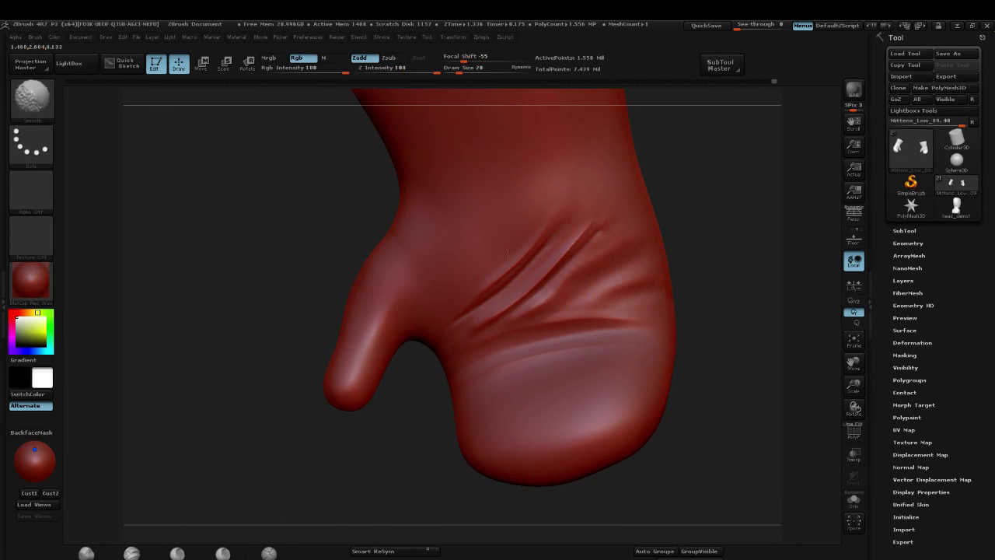
{"action": "left_click_drag", "start_coordinate": [531, 250], "coordinate": [576, 164]}
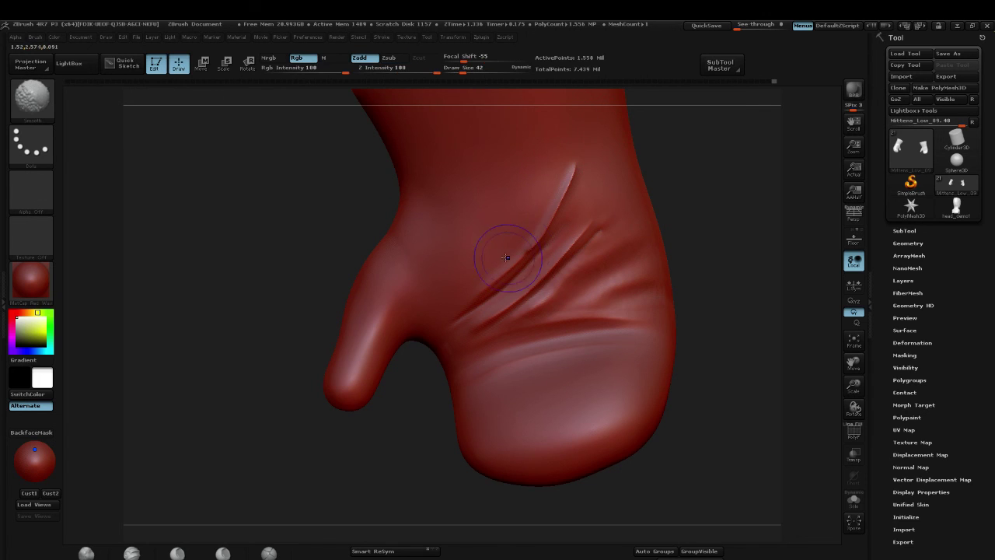
{"action": "mouse_move", "coordinate": [508, 256]}
{"action": "left_mouse_down", "text": "shift"}
{"action": "mouse_move", "coordinate": [548, 210]}
{"action": "mouse_move", "coordinate": [571, 139]}
{"action": "left_mouse_up", "text": "shift"}
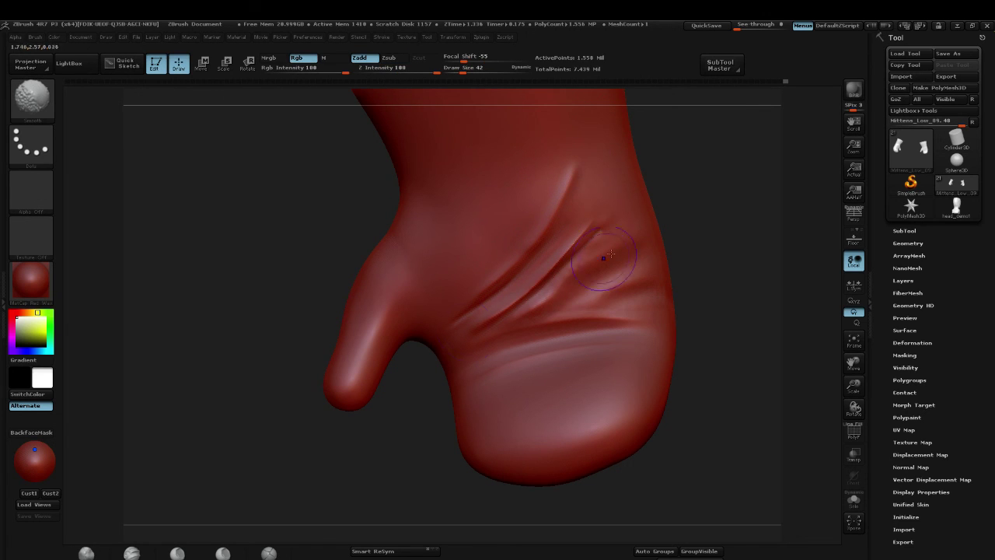
{"action": "left_click_drag", "start_coordinate": [524, 312], "coordinate": [682, 216]}
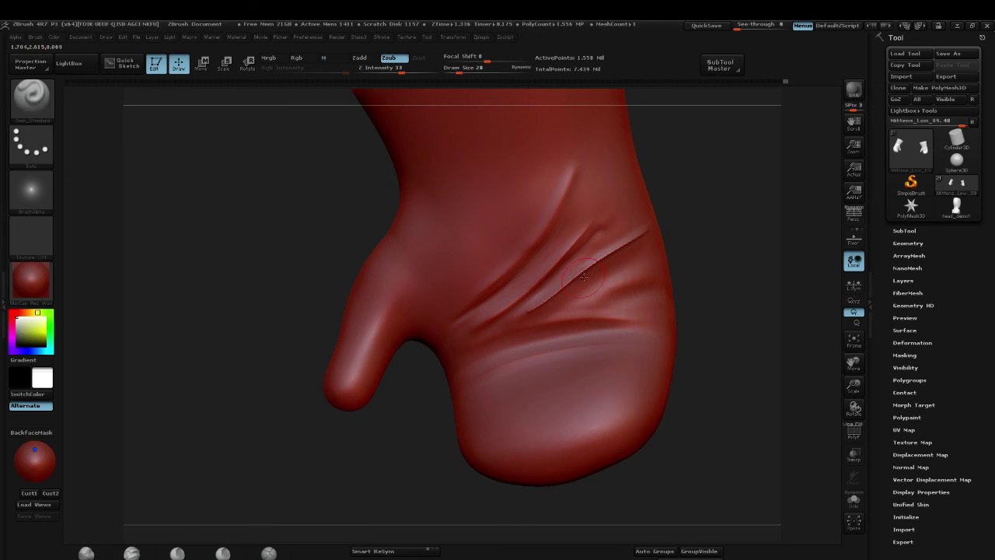
{"action": "mouse_move", "coordinate": [589, 276]}
{"action": "left_mouse_down", "text": "shift"}
{"action": "mouse_move", "coordinate": [525, 313]}
{"action": "mouse_move", "coordinate": [667, 218]}
{"action": "left_mouse_up", "text": "shift"}
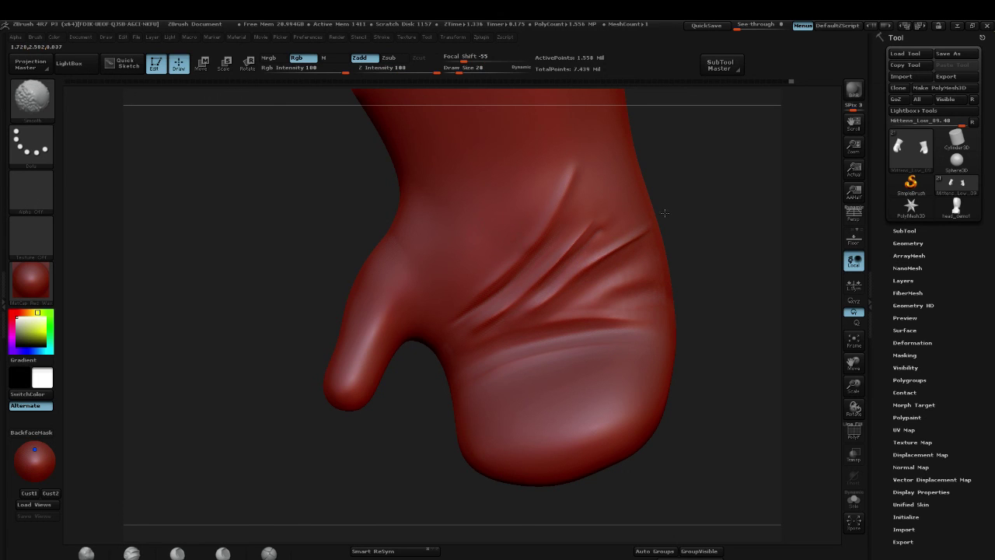
Step: Rework the middle diagonal crease toward the thumb with Dam_Standard at draw sizes 37 and 32, and soften it with smoothing strokes
{"action": "left_click_drag", "start_coordinate": [595, 239], "coordinate": [489, 335]}
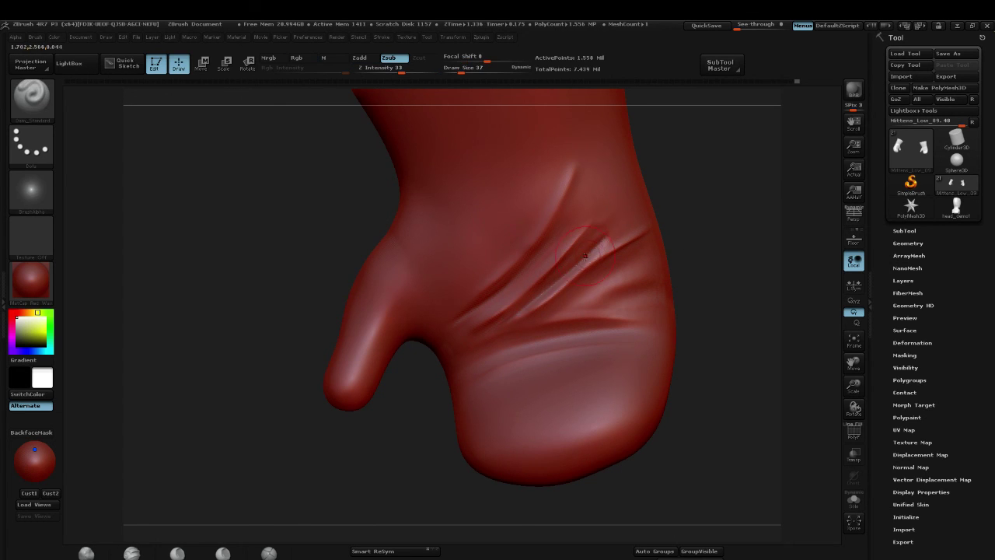
{"action": "key", "text": "["}
{"action": "left_click_drag", "start_coordinate": [585, 256], "coordinate": [460, 337], "text": "shift"}
{"action": "left_click_drag", "start_coordinate": [547, 278], "coordinate": [483, 318], "text": "shift"}
{"action": "left_click_drag", "start_coordinate": [556, 265], "coordinate": [469, 331]}
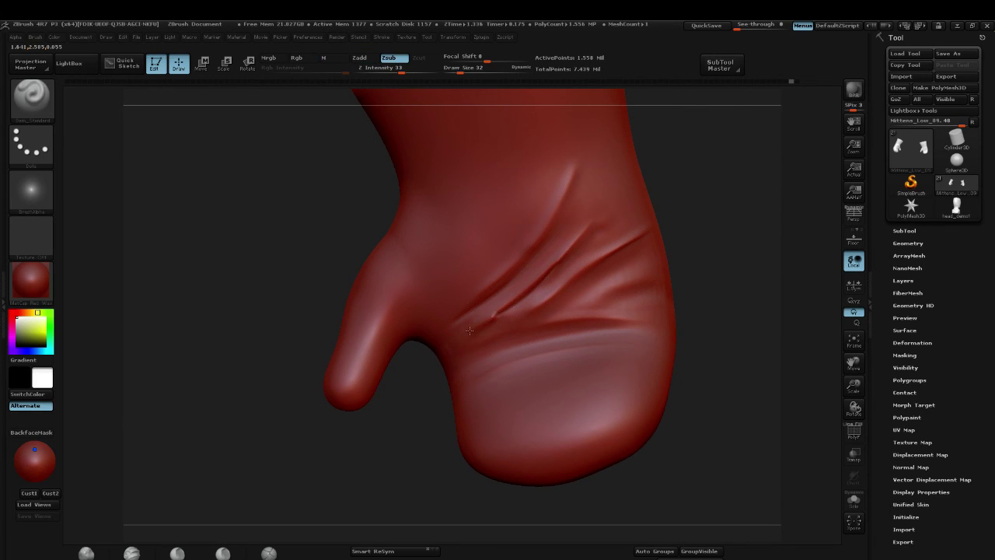
{"action": "left_click_drag", "start_coordinate": [544, 272], "coordinate": [474, 326], "text": "shift"}
Step: Try carving a notch across the rim of the mitten's cuff with the Dam_Standard brush
{"action": "left_click_drag", "start_coordinate": [770, 138], "coordinate": [721, 398], "text": "alt"}
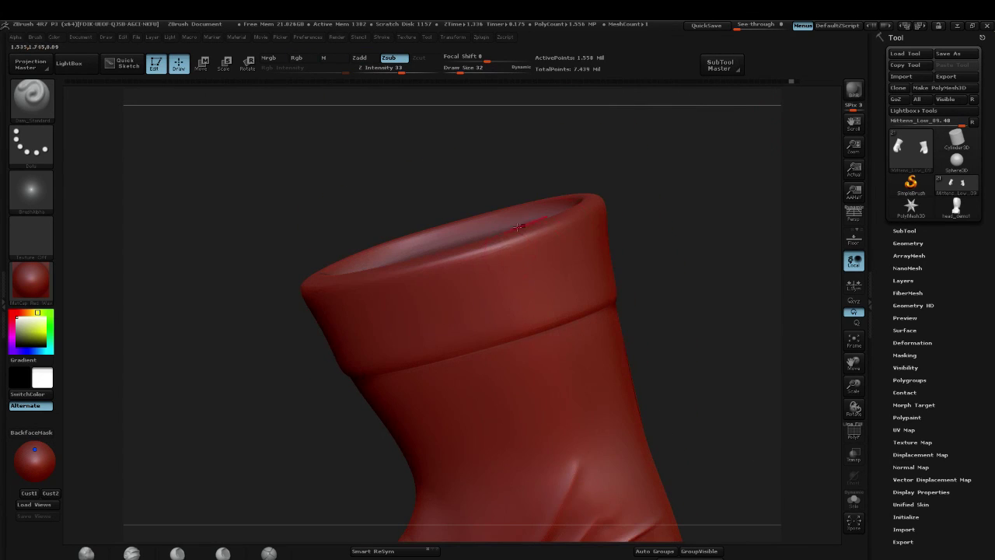
{"action": "left_click_drag", "start_coordinate": [482, 282], "coordinate": [499, 238]}
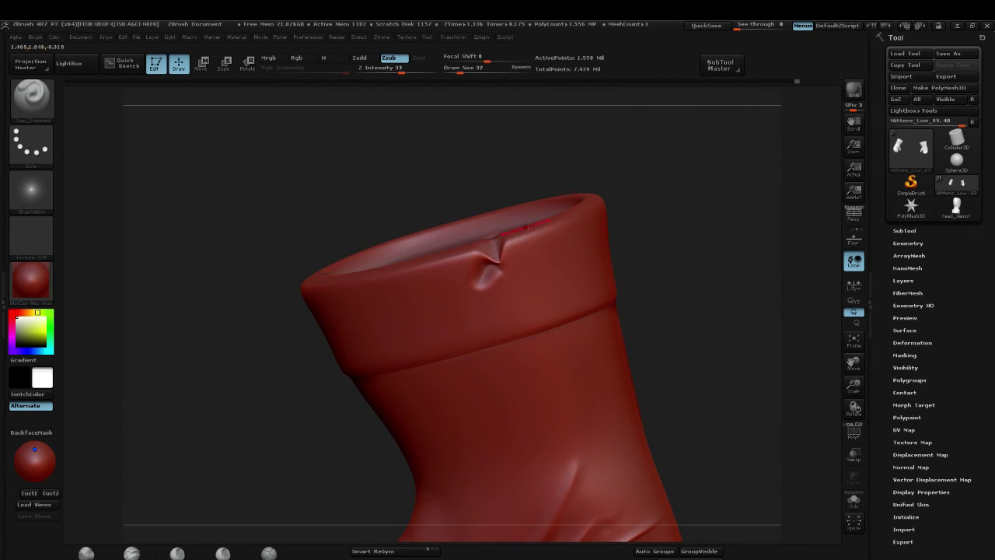
{"action": "key", "text": "ctrl+z"}
{"action": "key", "text": "s"}
{"action": "left_click", "coordinate": [490, 262]}
{"action": "left_click_drag", "start_coordinate": [472, 286], "coordinate": [487, 229]}
{"action": "key", "text": "ctrl+z"}
Step: Set the draw size to 35 and try carving a long stroke along the cuff below its rim
{"action": "key", "text": "s"}
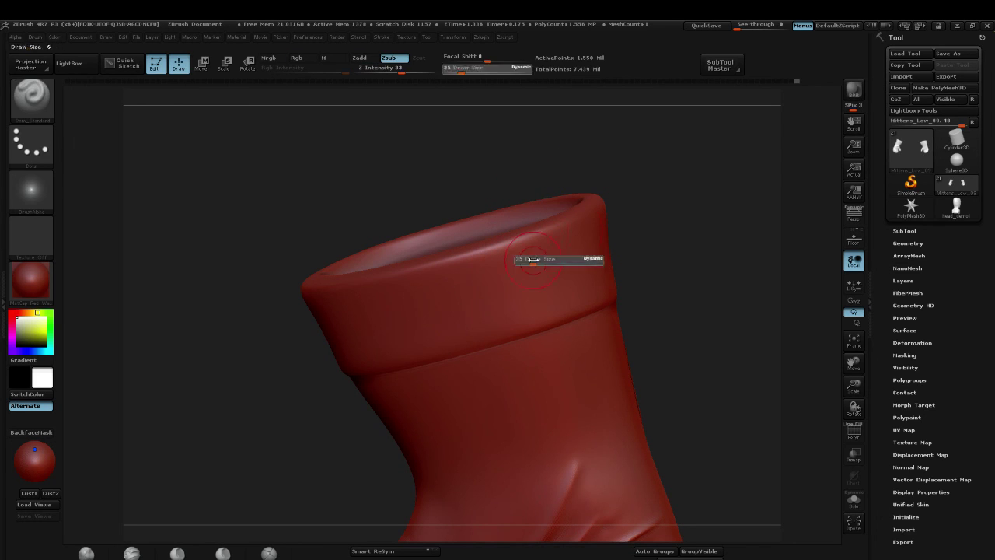
{"action": "left_click_drag", "start_coordinate": [573, 231], "coordinate": [406, 289]}
{"action": "key", "text": "ctrl+z"}
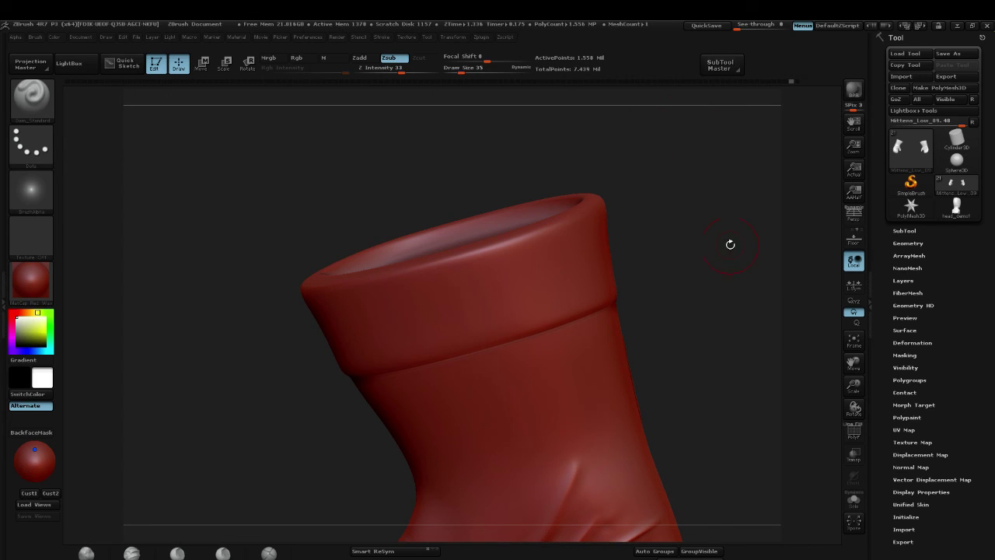
{"action": "left_click_drag", "start_coordinate": [734, 330], "coordinate": [703, 272], "text": "alt"}
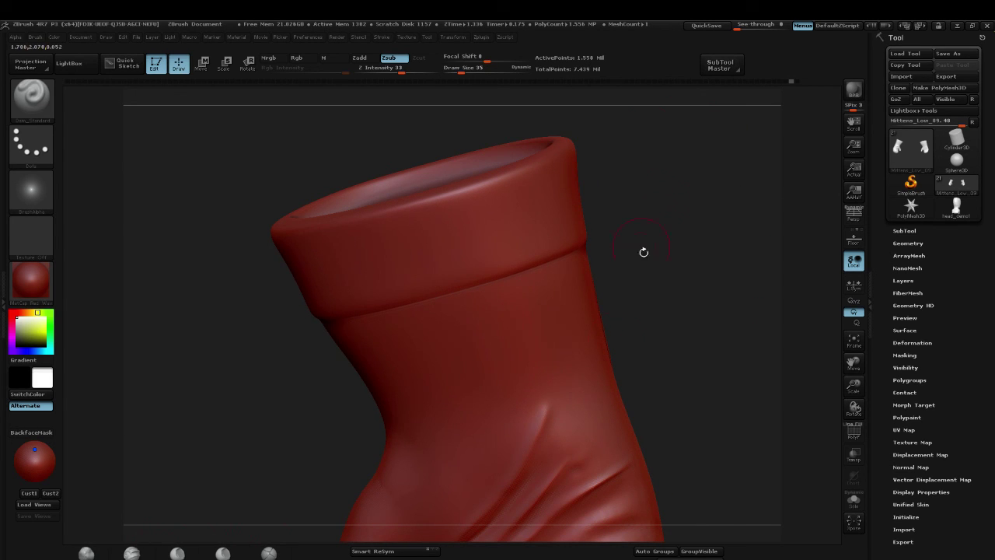
Step: Smooth the end of the upper fold below the cuff and set the draw size to 59
{"action": "key", "text": "s"}
{"action": "left_click", "coordinate": [550, 439]}
{"action": "left_click_drag", "start_coordinate": [553, 432], "coordinate": [535, 400], "text": "shift"}
{"action": "key", "text": "s"}
{"action": "left_click", "coordinate": [513, 337]}
Step: Dock the Brush palette in the side tray and expand its Samples and Depth settings
{"action": "left_click", "coordinate": [4, 200]}
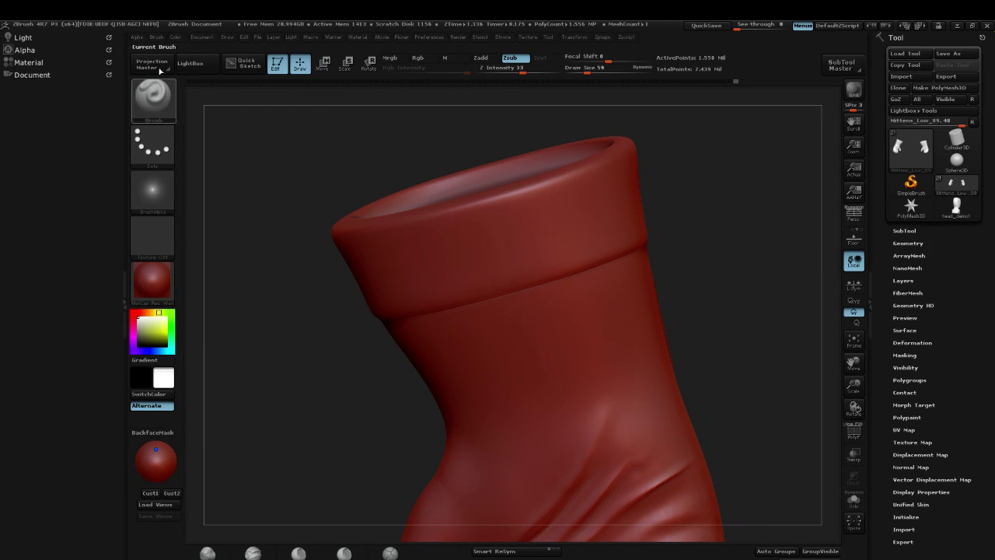
{"action": "left_click", "coordinate": [159, 41]}
{"action": "left_click_drag", "start_coordinate": [148, 46], "coordinate": [58, 93]}
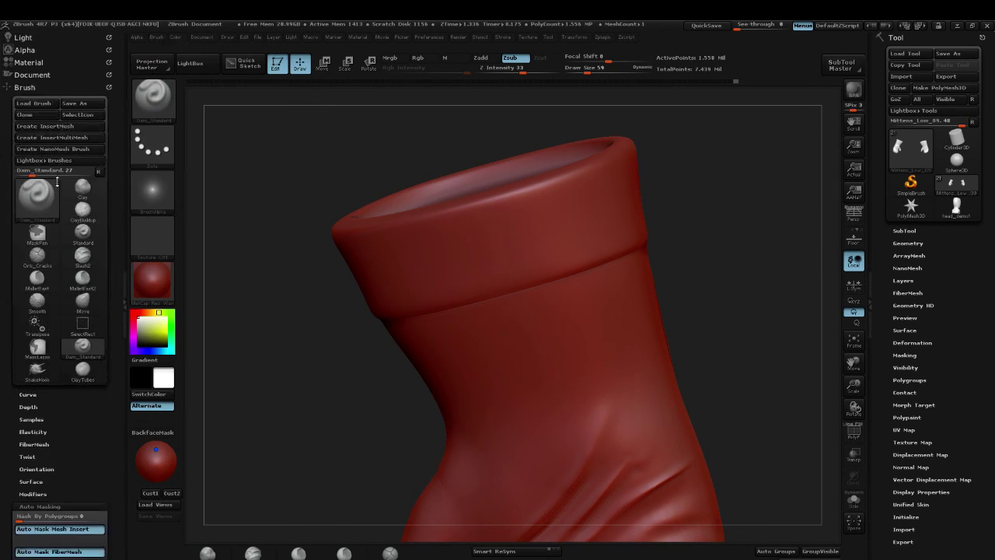
{"action": "left_click_drag", "start_coordinate": [58, 497], "coordinate": [61, 319]}
{"action": "left_click", "coordinate": [60, 228]}
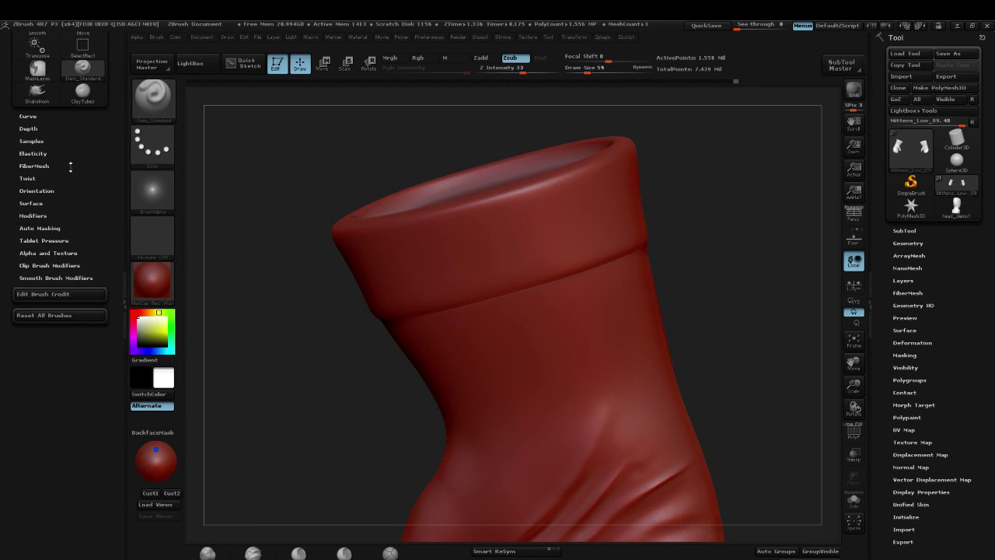
{"action": "left_click", "coordinate": [47, 147]}
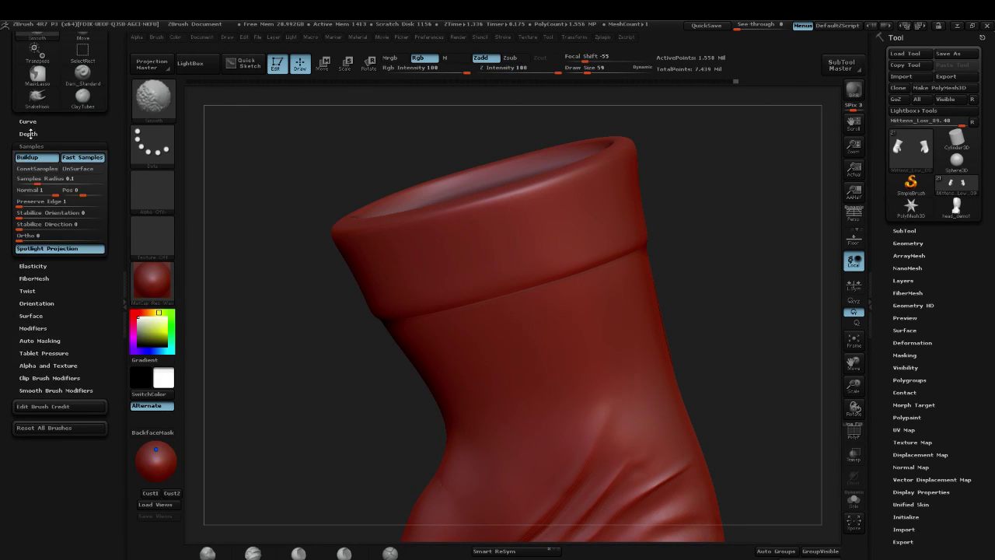
{"action": "left_click", "coordinate": [35, 134]}
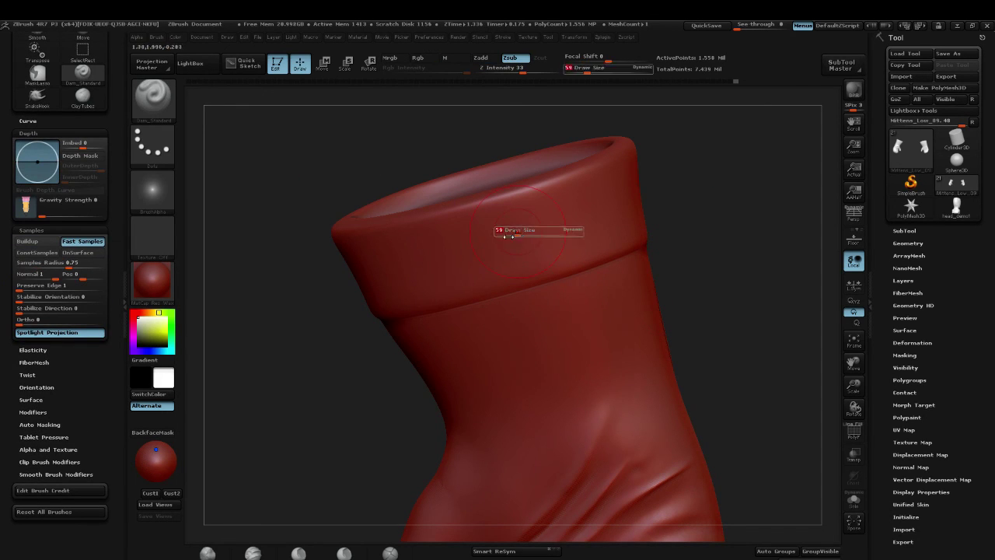
Step: Carve a straight groove across the cuff with Dam_Standard at draw size 45 and a finer one above it with Orb_Cracks at draw size 26
{"action": "left_click_drag", "start_coordinate": [438, 260], "coordinate": [532, 233]}
{"action": "mouse_move", "coordinate": [445, 258]}
{"action": "left_mouse_down"}
{"action": "mouse_move", "coordinate": [531, 230]}
{"action": "mouse_move", "coordinate": [429, 259]}
{"action": "left_mouse_up"}
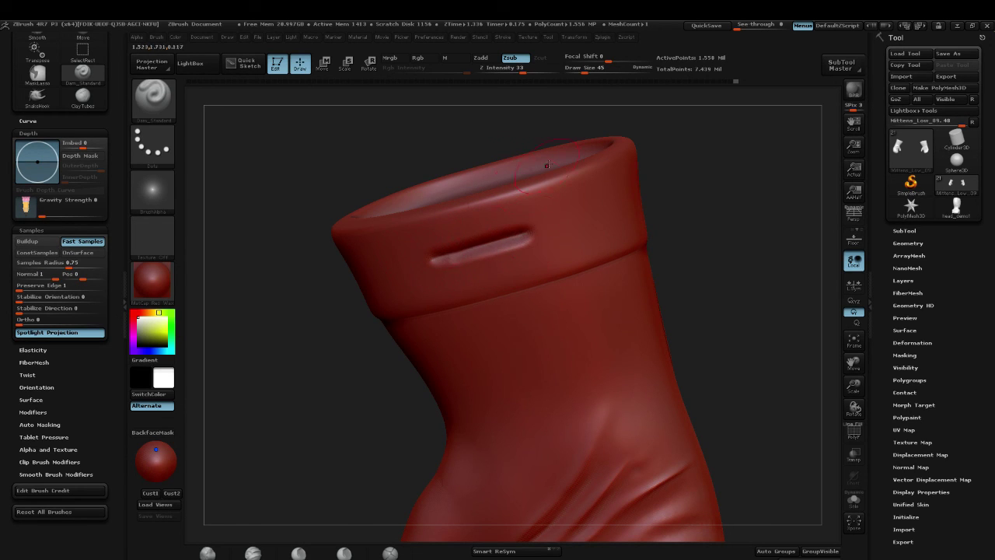
{"action": "key", "text": "b"}
{"action": "left_click", "coordinate": [418, 167]}
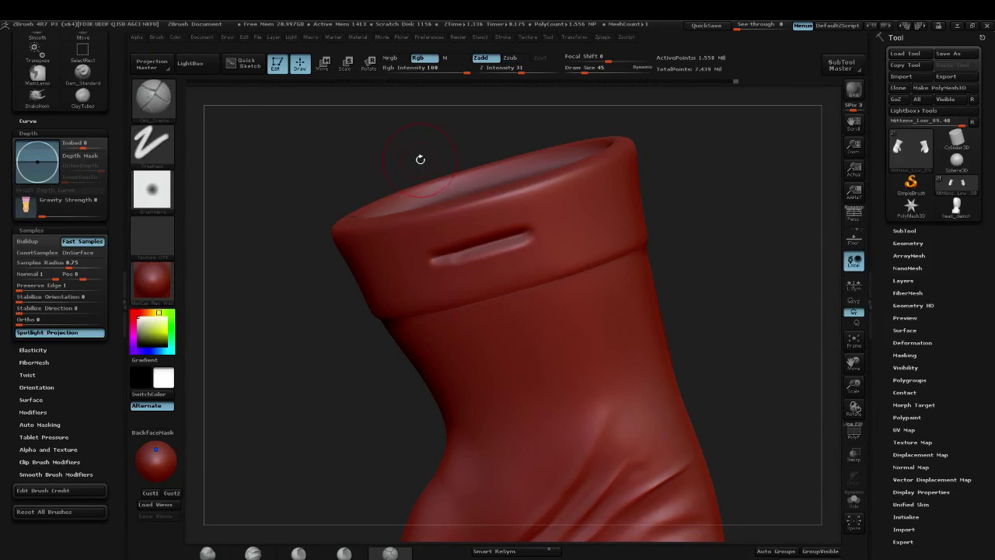
{"action": "key", "text": "s"}
{"action": "left_click_drag", "start_coordinate": [498, 223], "coordinate": [493, 224]}
{"action": "left_click_drag", "start_coordinate": [424, 237], "coordinate": [519, 212]}
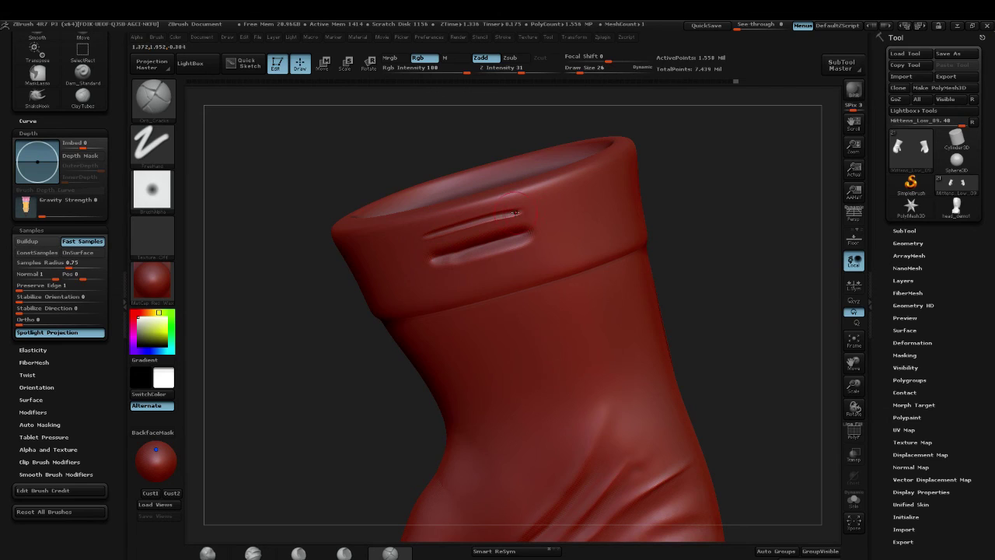
{"action": "left_click_drag", "start_coordinate": [428, 237], "coordinate": [520, 211]}
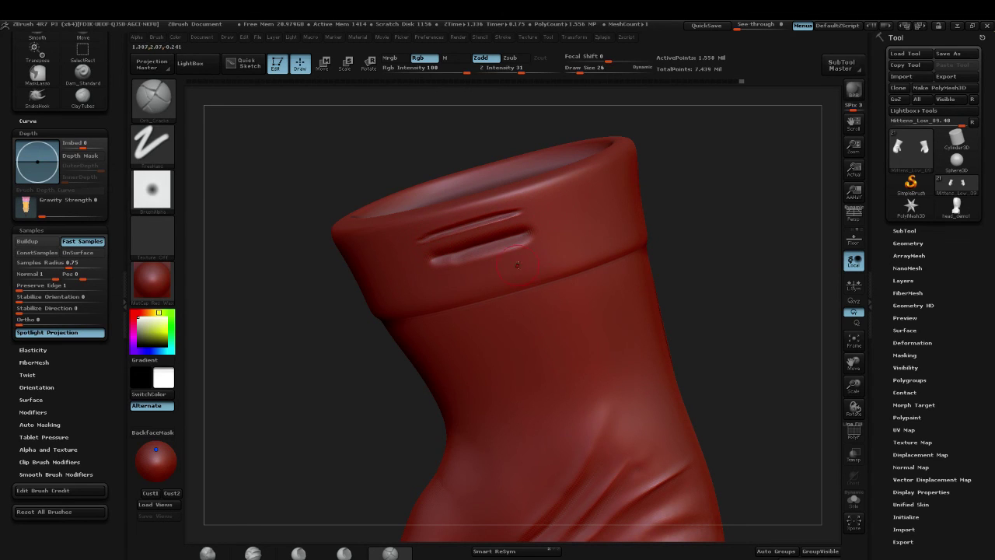
{"action": "left_click_drag", "start_coordinate": [577, 244], "coordinate": [432, 292]}
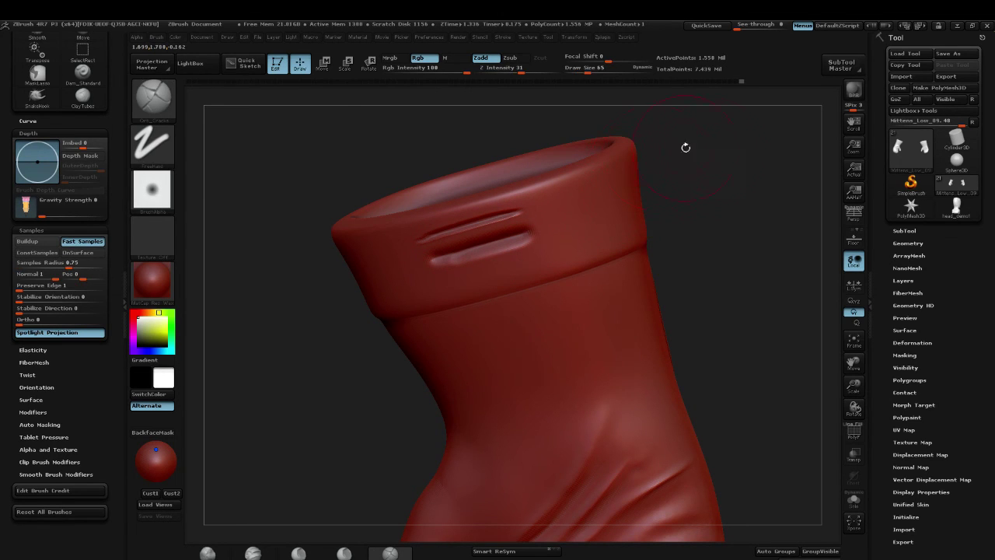
Step: Sculpt a branching crack running down from the cuff's rim with Orb_Cracks at draw sizes 28 and 13
{"action": "mouse_move", "coordinate": [686, 149]}
{"action": "left_mouse_down"}
{"action": "mouse_move", "coordinate": [656, 178]}
{"action": "mouse_move", "coordinate": [575, 196]}
{"action": "left_mouse_up"}
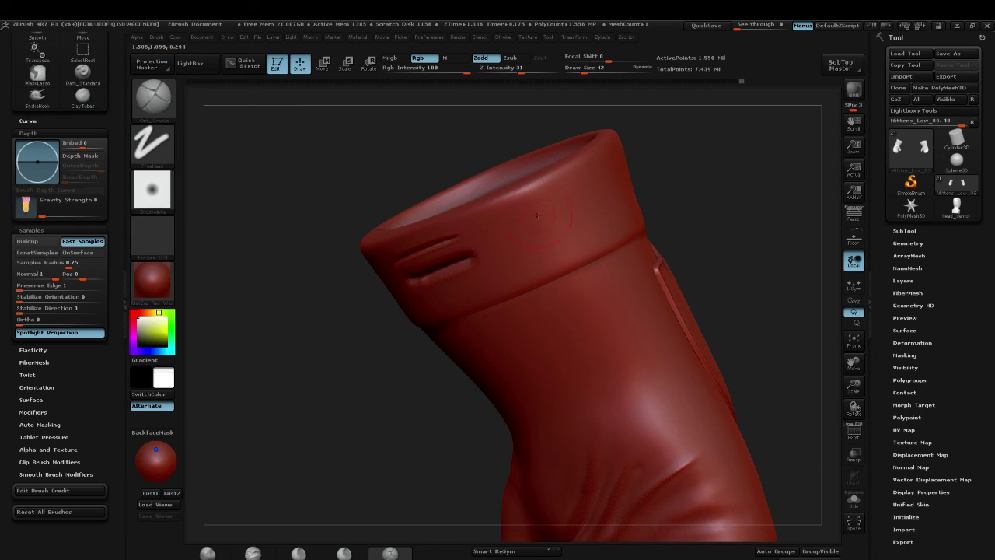
{"action": "key", "text": "s"}
{"action": "left_click", "coordinate": [537, 189]}
{"action": "key", "text": "["}
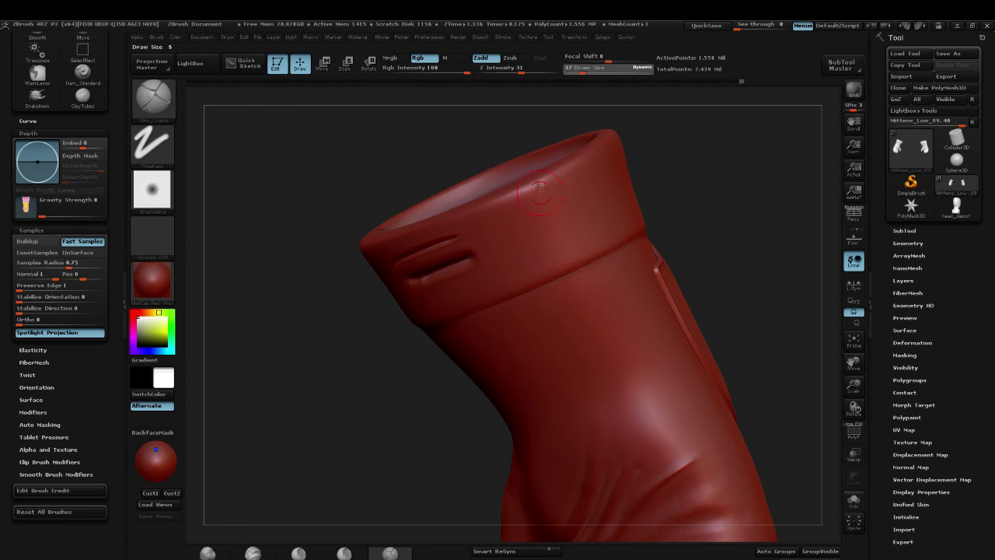
{"action": "left_click_drag", "start_coordinate": [544, 179], "coordinate": [541, 196]}
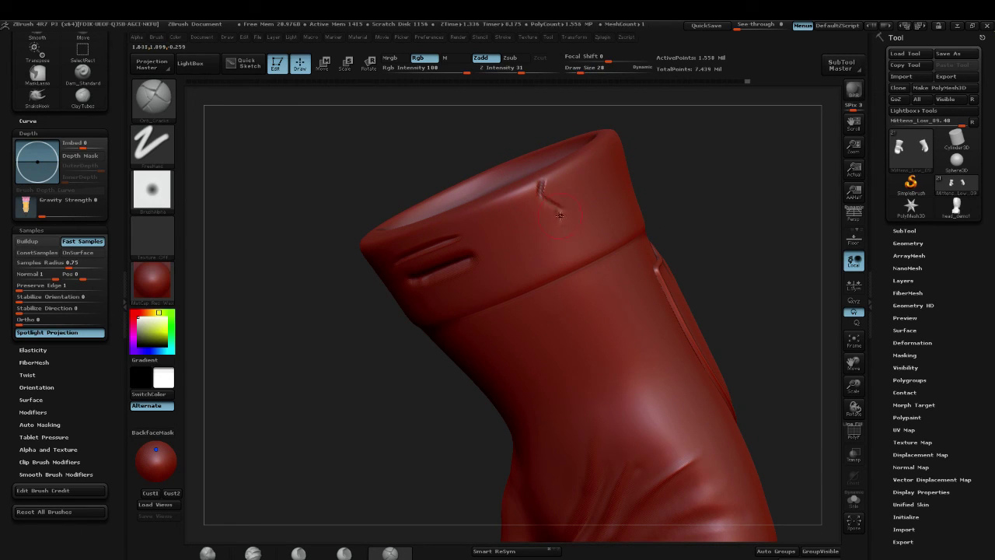
{"action": "key", "text": "["}
{"action": "left_click_drag", "start_coordinate": [564, 219], "coordinate": [567, 222]}
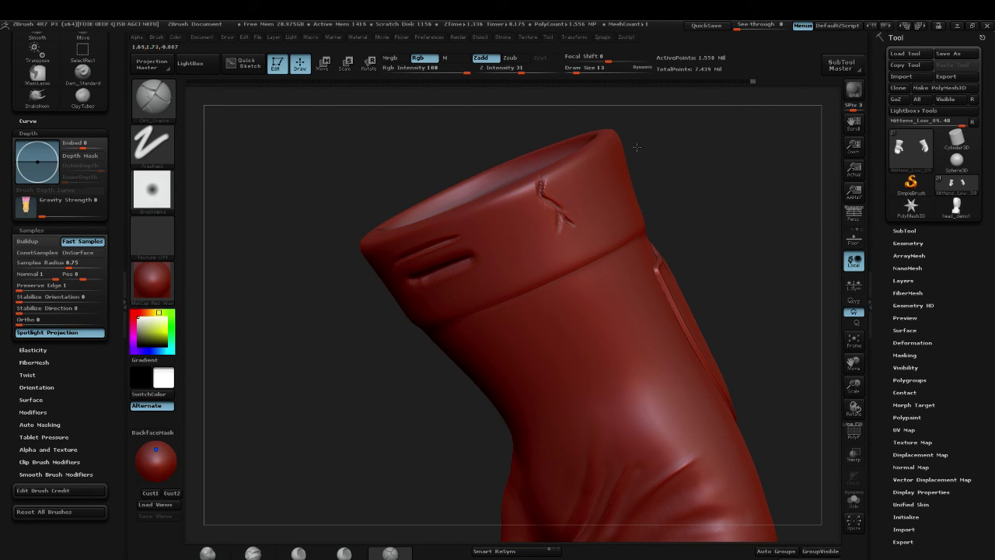
Step: Add a second, zigzag crack with small branches beside the first one on the cuff, using Orb_Cracks down to draw size 9
{"action": "mouse_move", "coordinate": [637, 147]}
{"action": "left_mouse_down"}
{"action": "mouse_move", "coordinate": [551, 182]}
{"action": "mouse_move", "coordinate": [568, 165]}
{"action": "mouse_move", "coordinate": [574, 206]}
{"action": "left_mouse_up"}
{"action": "key", "text": "s"}
{"action": "left_click", "coordinate": [571, 168]}
{"action": "key", "text": "s"}
{"action": "left_click", "coordinate": [561, 184]}
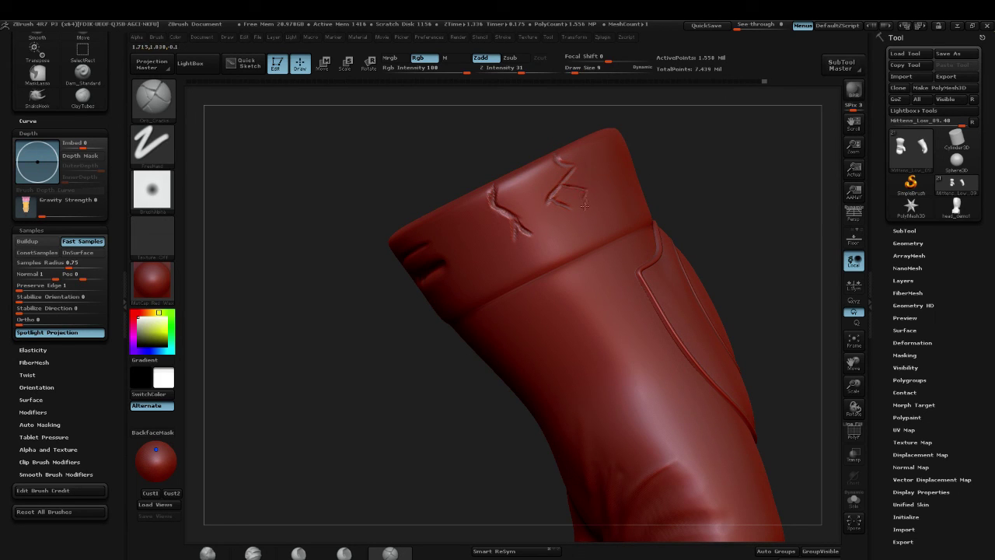
{"action": "key", "text": "s"}
{"action": "left_click", "coordinate": [588, 204]}
{"action": "mouse_move", "coordinate": [562, 185]}
{"action": "left_mouse_down"}
{"action": "mouse_move", "coordinate": [579, 163]}
{"action": "mouse_move", "coordinate": [553, 196]}
{"action": "left_mouse_up"}
Step: Chisel the edges of both cuff cracks with the MalletFast brush at draw sizes 7 and 9
{"action": "left_click_drag", "start_coordinate": [715, 148], "coordinate": [773, 131], "text": "alt"}
{"action": "key", "text": "d"}
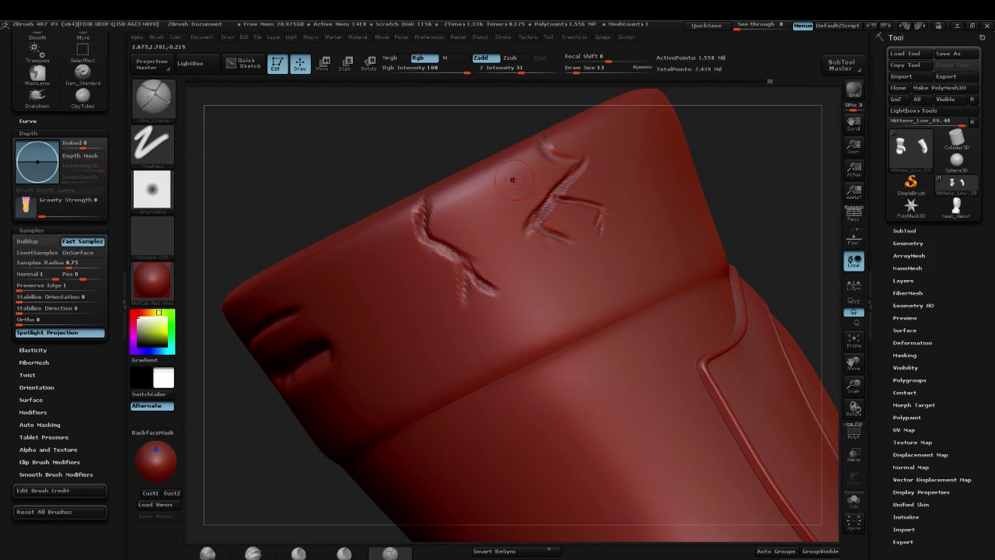
{"action": "left_click", "coordinate": [299, 552]}
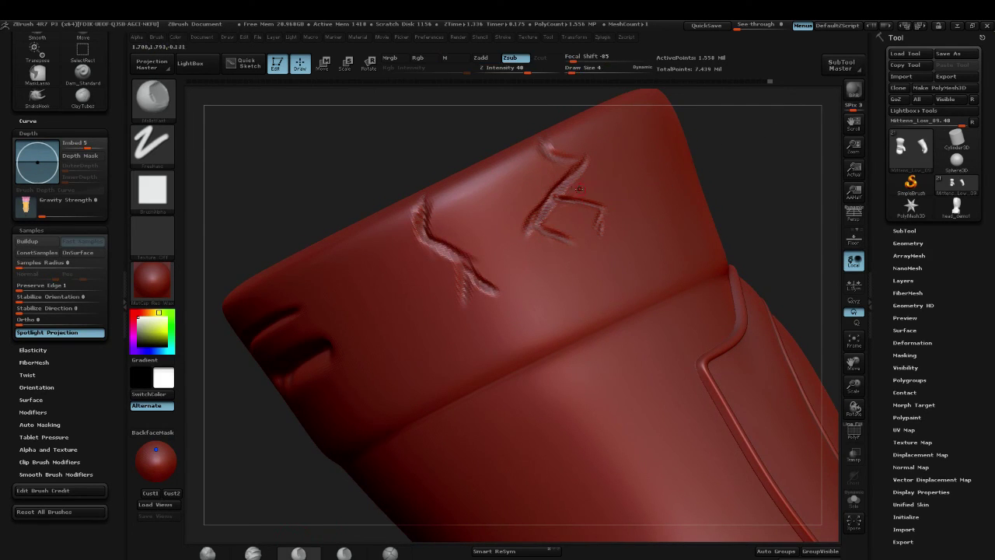
{"action": "key", "text": "s"}
{"action": "left_click", "coordinate": [564, 189]}
{"action": "mouse_move", "coordinate": [572, 182]}
{"action": "left_mouse_down"}
{"action": "mouse_move", "coordinate": [553, 190]}
{"action": "mouse_move", "coordinate": [537, 228]}
{"action": "mouse_move", "coordinate": [555, 227]}
{"action": "mouse_move", "coordinate": [561, 198]}
{"action": "left_mouse_up"}
{"action": "key", "text": "bracketleft"}
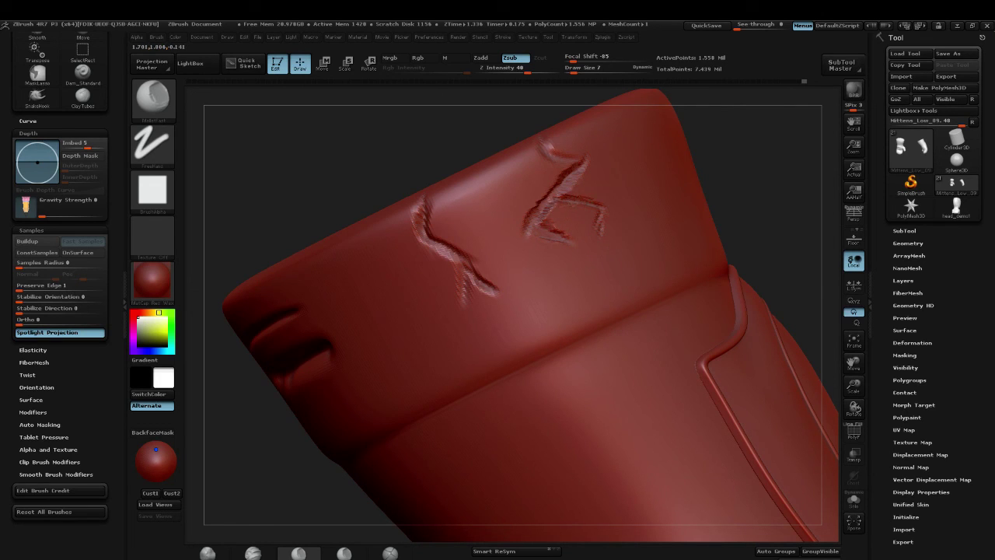
{"action": "left_click_drag", "start_coordinate": [578, 174], "coordinate": [587, 163]}
{"action": "key", "text": "s"}
{"action": "left_click", "coordinate": [440, 246]}
Step: Switch to the hPolish brush and flatten the cuff's rim near the cracks at draw size 19
{"action": "left_click_drag", "start_coordinate": [351, 103], "coordinate": [284, 126]}
{"action": "key", "text": "b"}
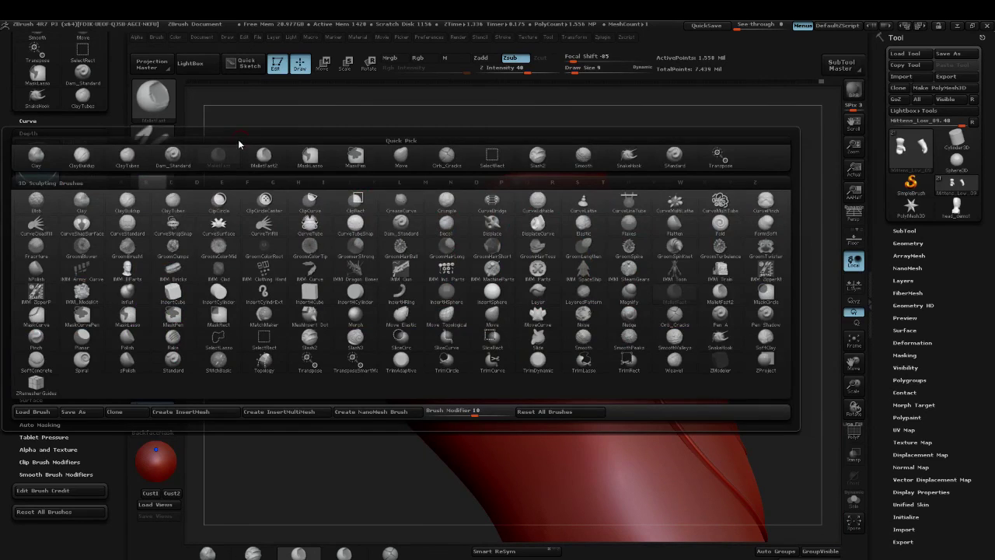
{"action": "key", "text": "h"}
{"action": "key", "text": "p"}
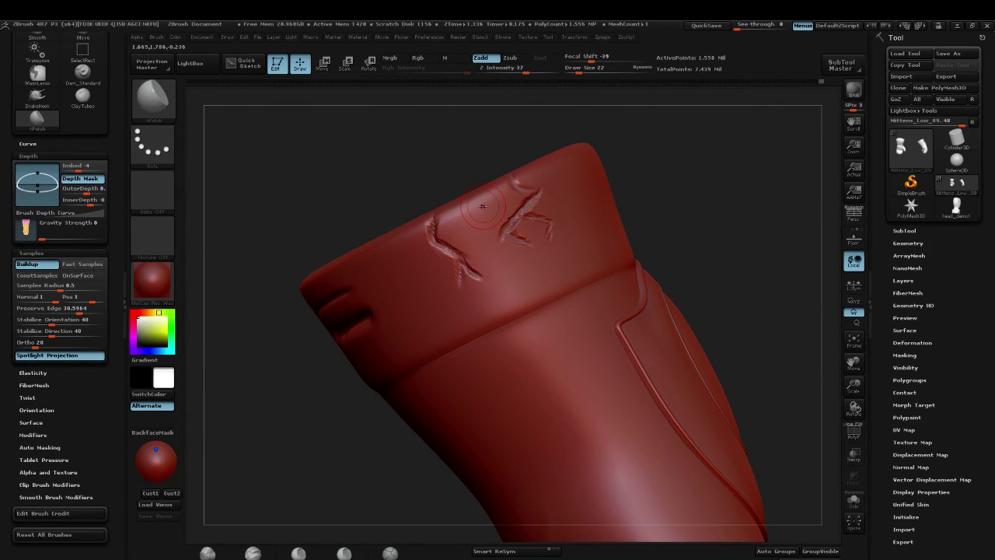
{"action": "left_click_drag", "start_coordinate": [748, 164], "coordinate": [669, 159]}
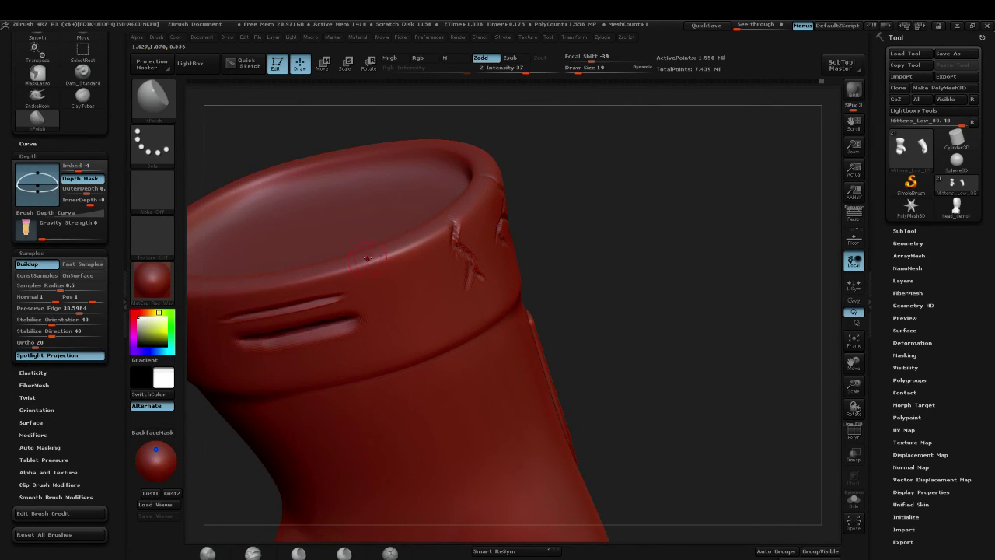
{"action": "key", "text": "bracketright"}
{"action": "key", "text": "bracketright"}
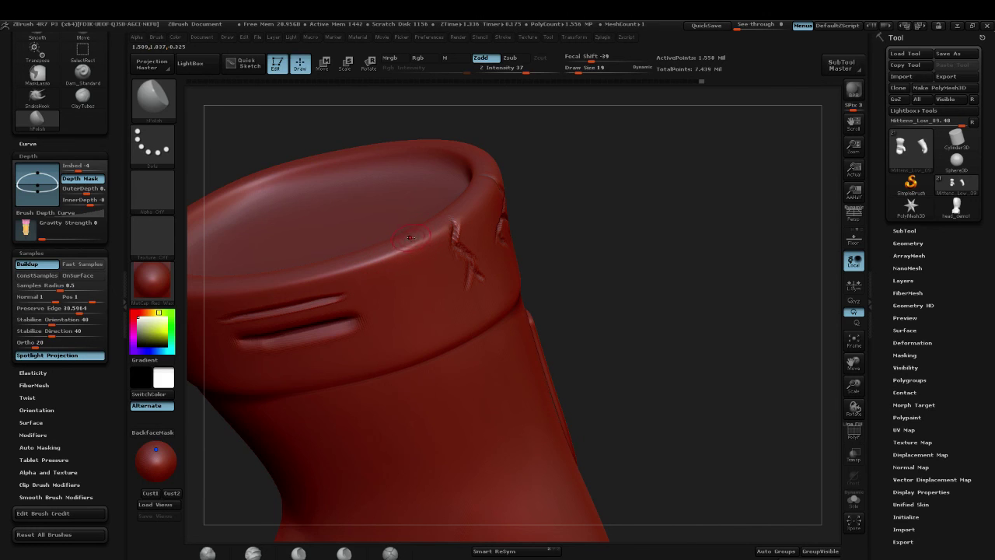
{"action": "left_click_drag", "start_coordinate": [599, 183], "coordinate": [522, 210]}
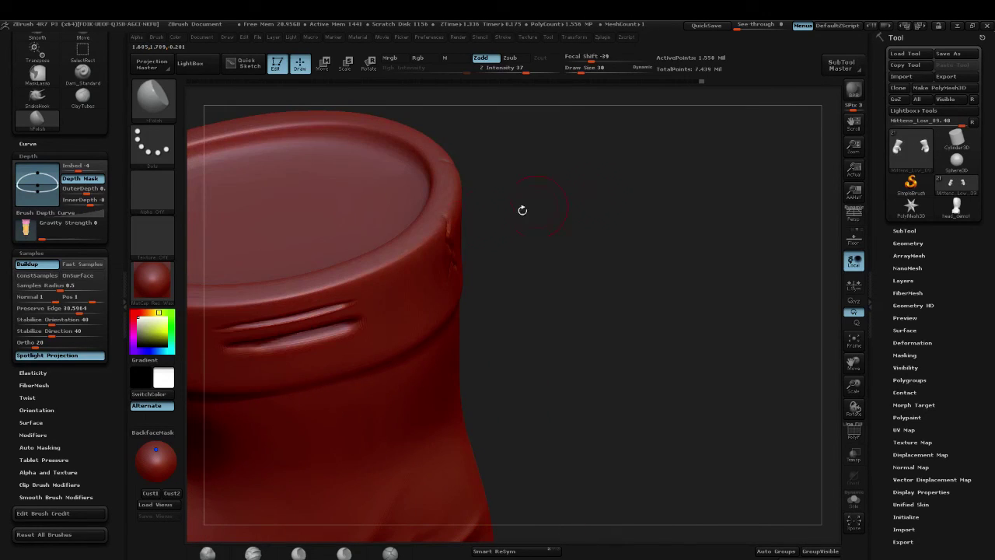
Step: Polish flat planes around the cracks and toward the back of the cuff with hPolish at draw sizes 45, 47 and 35
{"action": "left_click_drag", "start_coordinate": [587, 177], "coordinate": [491, 215]}
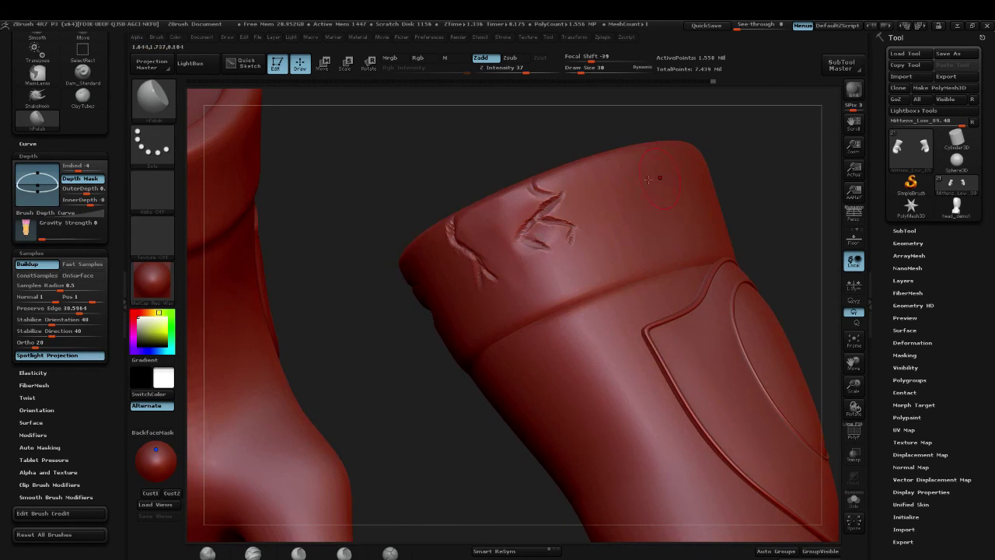
{"action": "mouse_move", "coordinate": [596, 263]}
{"action": "left_mouse_down"}
{"action": "mouse_move", "coordinate": [555, 302]}
{"action": "mouse_move", "coordinate": [565, 289]}
{"action": "mouse_move", "coordinate": [523, 308]}
{"action": "left_mouse_up"}
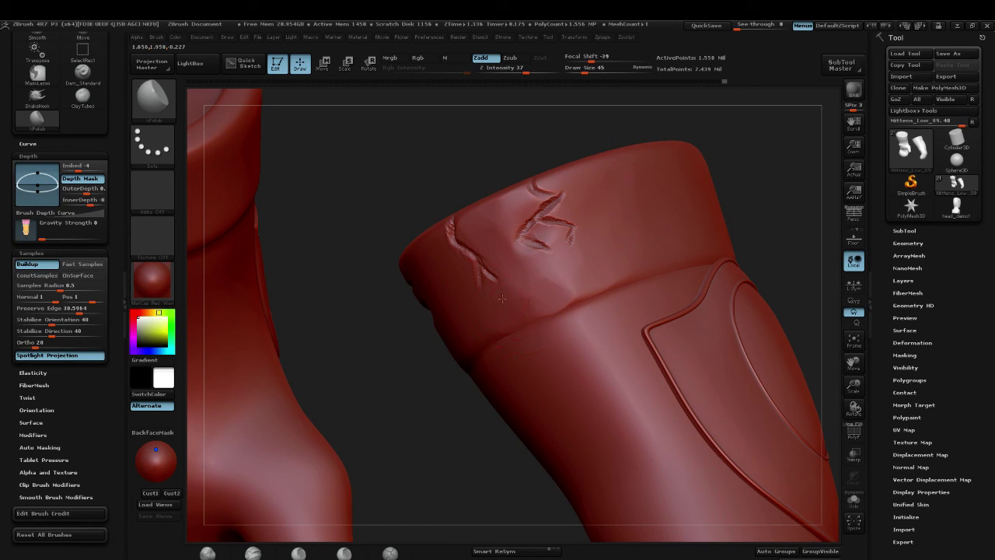
{"action": "mouse_move", "coordinate": [778, 168]}
{"action": "left_mouse_down"}
{"action": "mouse_move", "coordinate": [709, 159]}
{"action": "mouse_move", "coordinate": [525, 216]}
{"action": "left_mouse_up"}
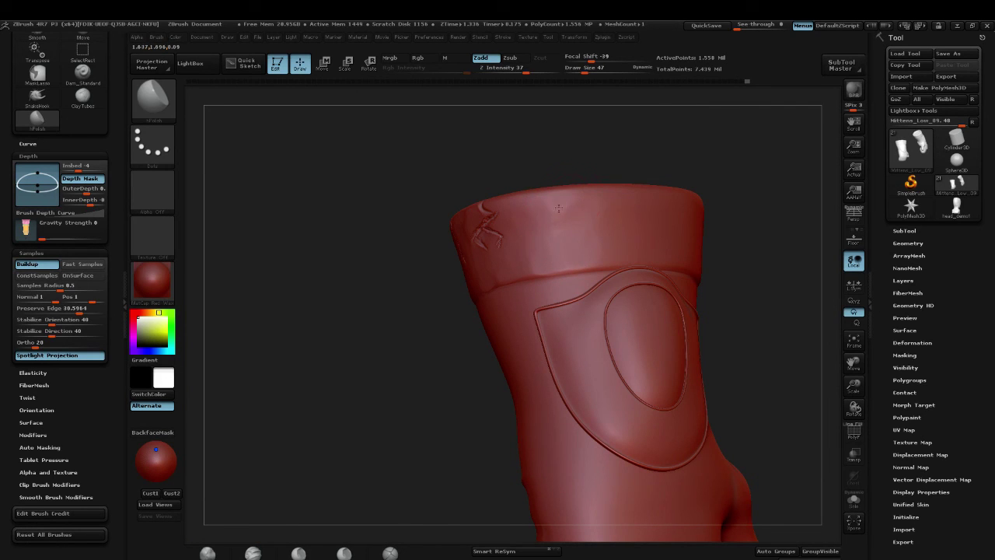
{"action": "mouse_move", "coordinate": [700, 153]}
{"action": "left_mouse_down"}
{"action": "mouse_move", "coordinate": [715, 151]}
{"action": "mouse_move", "coordinate": [700, 138]}
{"action": "mouse_move", "coordinate": [595, 233]}
{"action": "mouse_move", "coordinate": [640, 248]}
{"action": "left_mouse_up"}
{"action": "key", "text": "bracketleft"}
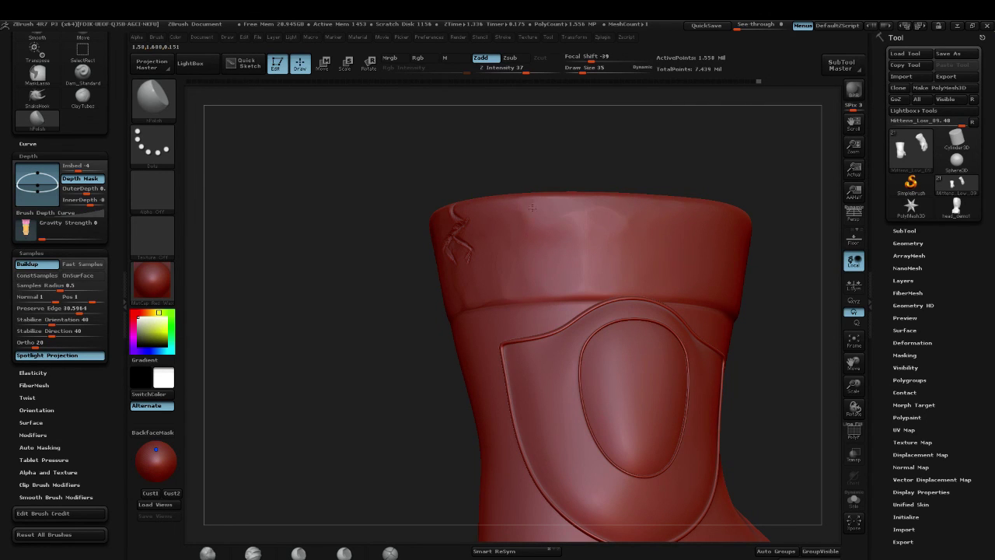
Step: Check the mitten's wireframe briefly, and polish the cuff above the oval patch with hPolish at draw size 65
{"action": "left_click_drag", "start_coordinate": [712, 144], "coordinate": [651, 145]}
{"action": "key", "text": "shift+f"}
{"action": "key", "text": "shift+f"}
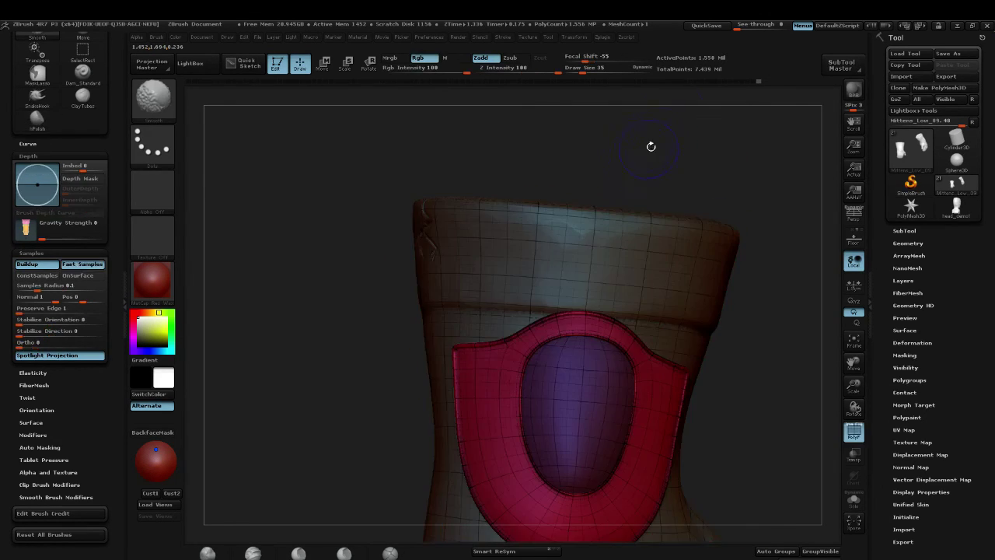
{"action": "key", "text": "s"}
{"action": "left_click", "coordinate": [618, 196]}
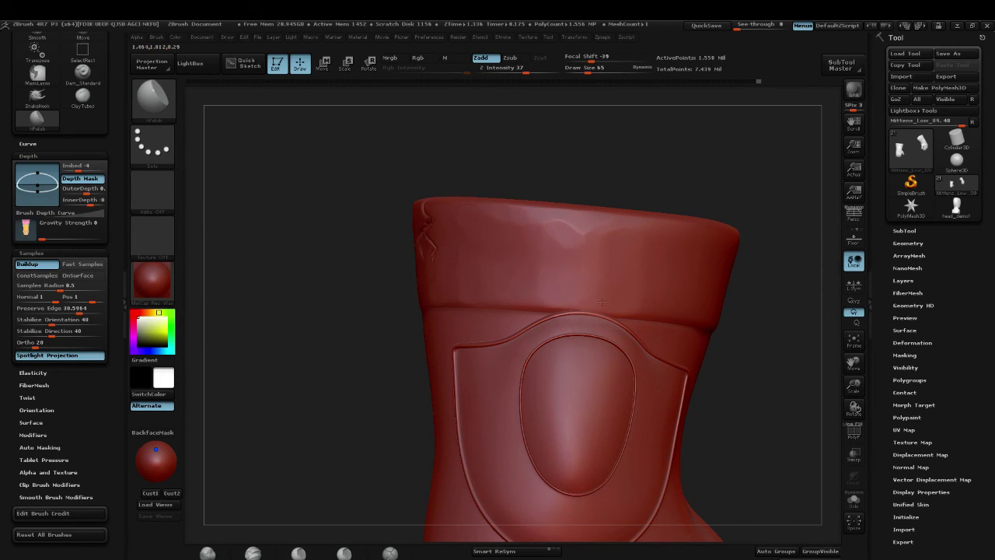
Step: Polish the surface around the zigzag crack on the cuff with hPolish at draw size 11
{"action": "left_click_drag", "start_coordinate": [630, 139], "coordinate": [675, 132]}
{"action": "left_click_drag", "start_coordinate": [645, 142], "coordinate": [632, 142]}
{"action": "left_click_drag", "start_coordinate": [650, 156], "coordinate": [643, 115]}
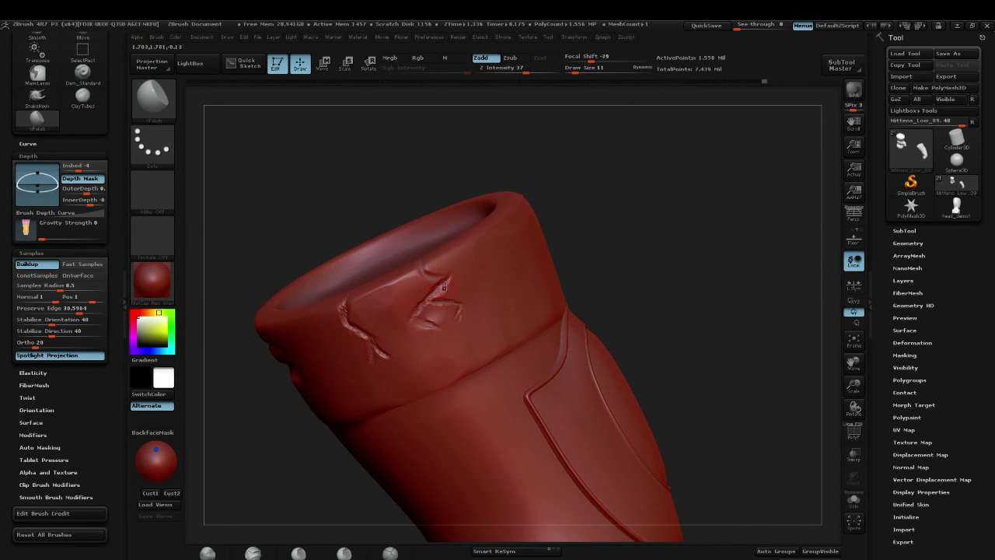
{"action": "left_click_drag", "start_coordinate": [704, 246], "coordinate": [651, 158]}
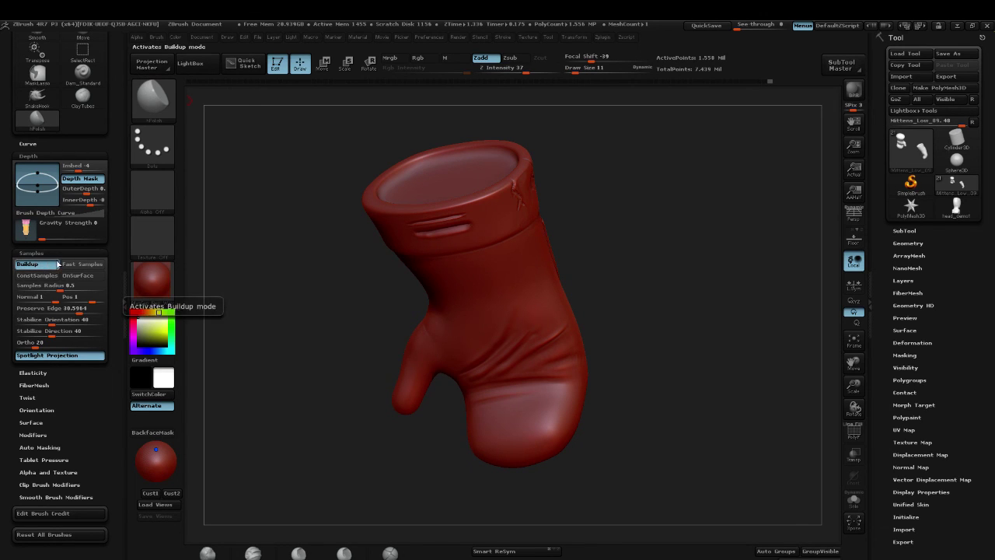
Step: Collapse the brush's Depth and Samples settings and review both mittens from several sides
{"action": "left_click", "coordinate": [63, 154]}
{"action": "left_click", "coordinate": [91, 168]}
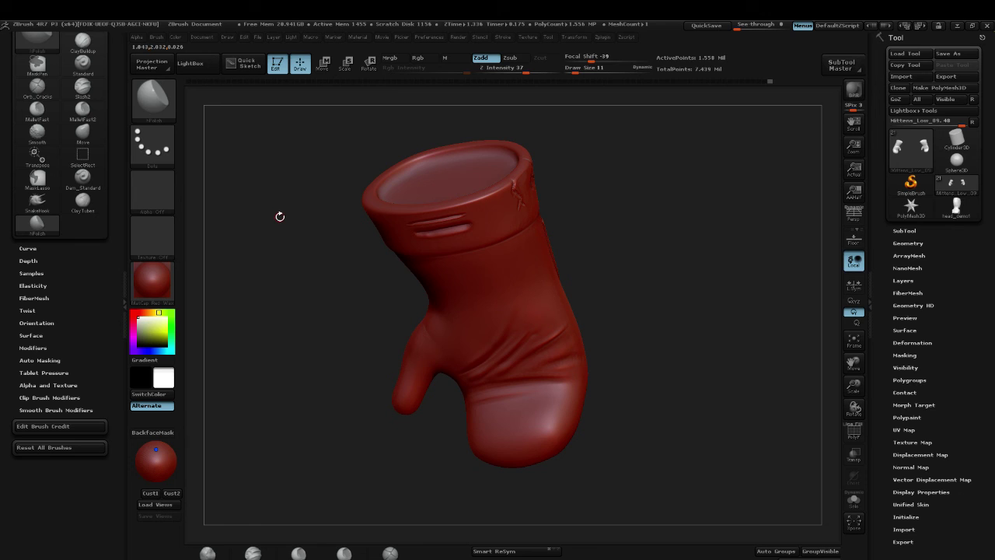
{"action": "left_click_drag", "start_coordinate": [640, 178], "coordinate": [584, 166]}
{"action": "left_click_drag", "start_coordinate": [689, 144], "coordinate": [646, 147]}
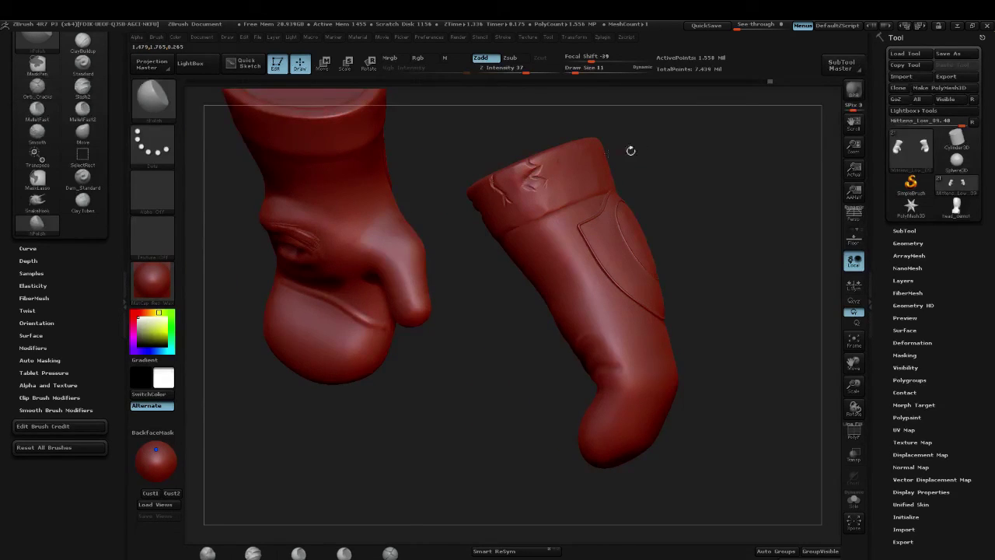
{"action": "left_click_drag", "start_coordinate": [713, 187], "coordinate": [682, 209]}
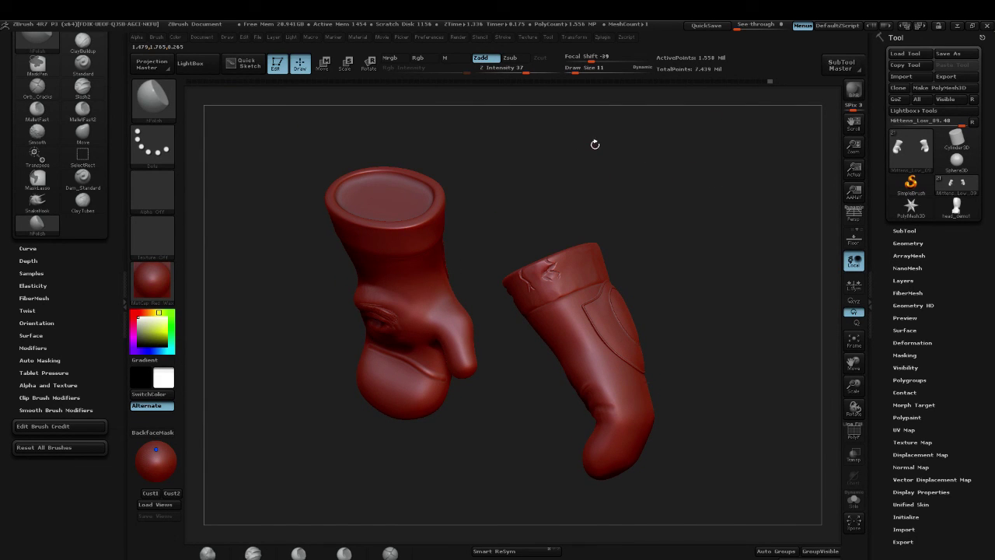
{"action": "left_click_drag", "start_coordinate": [681, 163], "coordinate": [691, 160]}
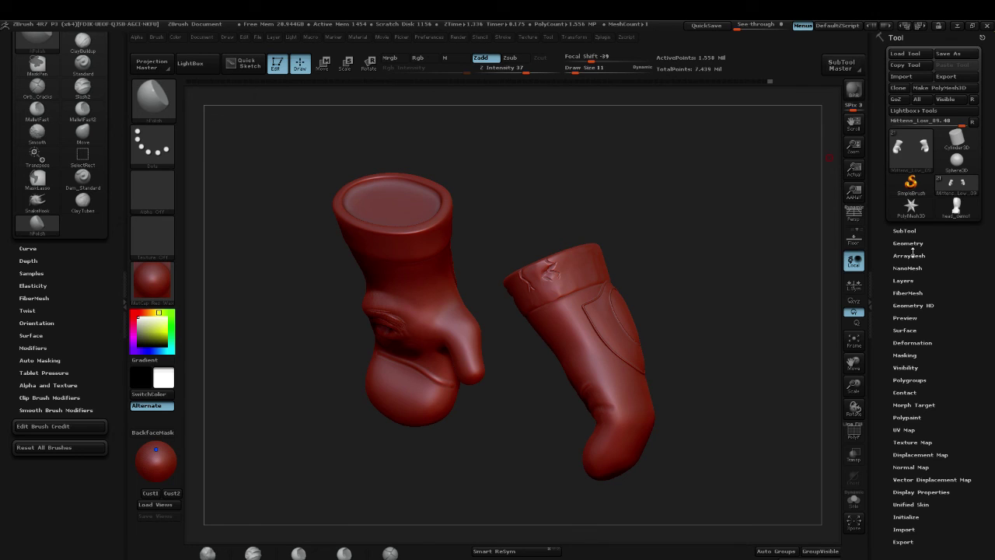
Step: Expand the SubTool list and look at saving the ZTool into the zbrush project folder, closing the save dialog without saving
{"action": "left_click", "coordinate": [904, 231]}
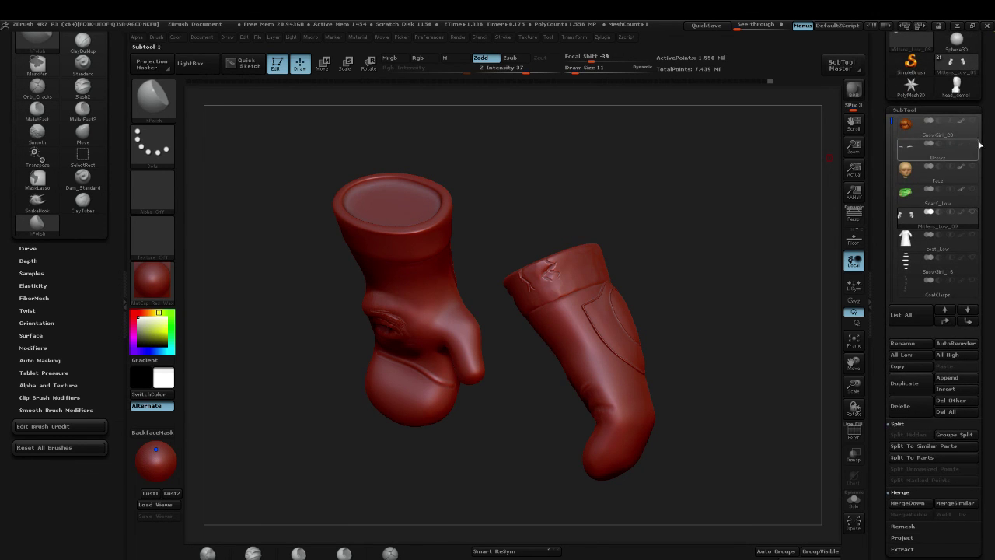
{"action": "left_click_drag", "start_coordinate": [988, 109], "coordinate": [988, 211]}
{"action": "left_click_drag", "start_coordinate": [992, 74], "coordinate": [991, 115]}
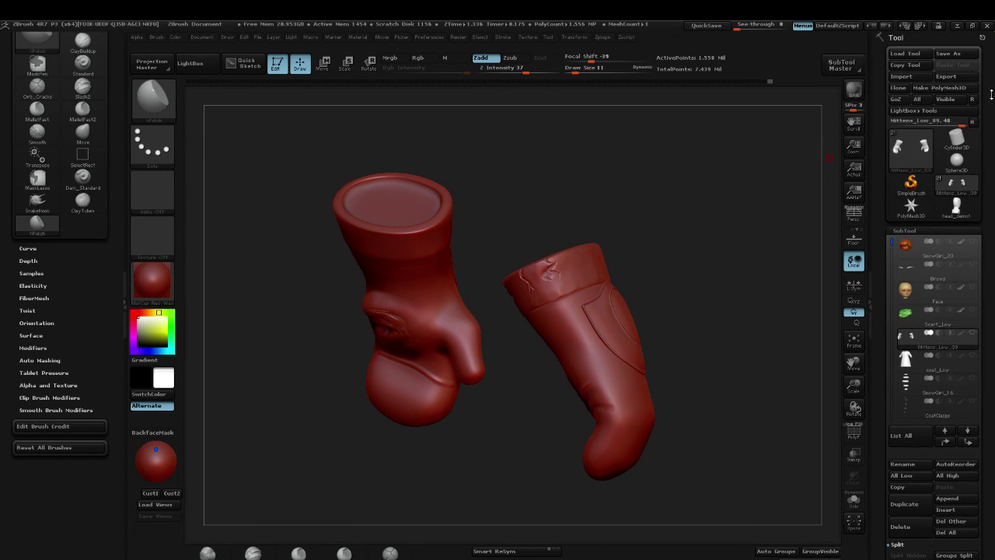
{"action": "left_click", "coordinate": [968, 55]}
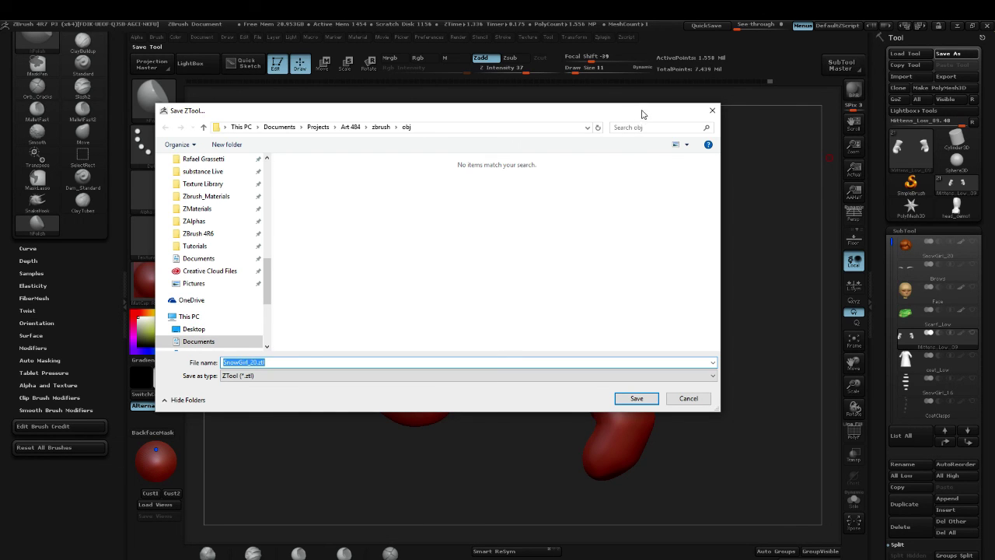
{"action": "left_click", "coordinate": [711, 110]}
{"action": "left_click", "coordinate": [961, 53]}
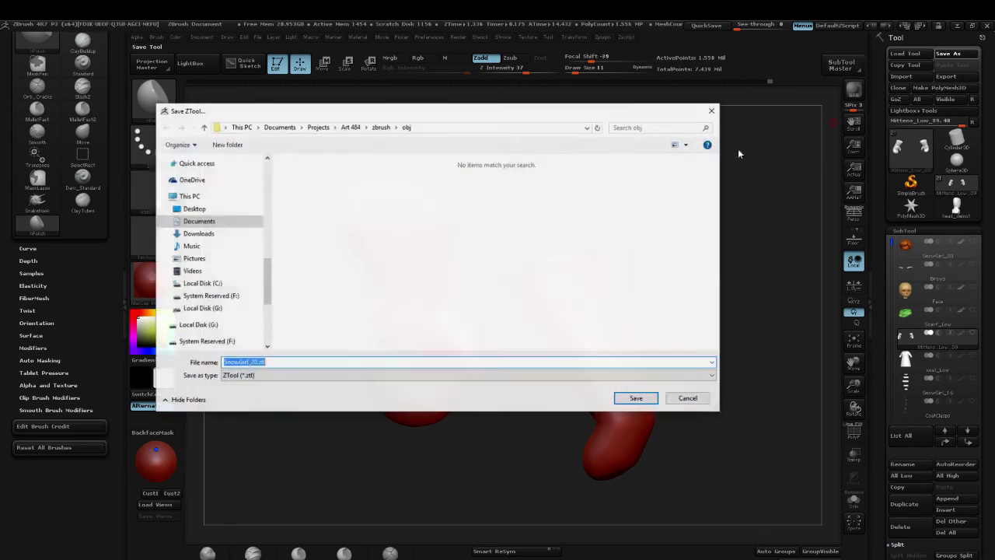
{"action": "left_click", "coordinate": [389, 128]}
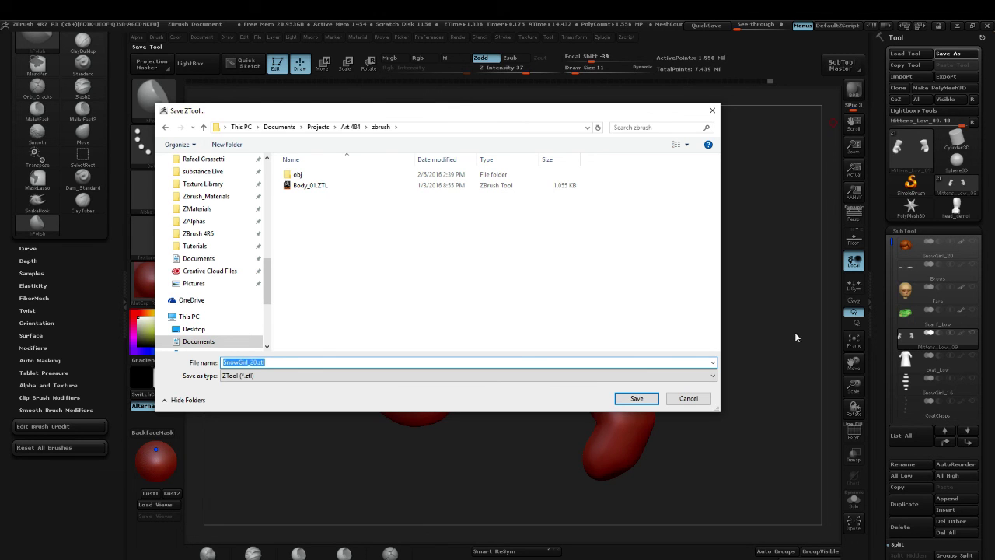
{"action": "left_click", "coordinate": [713, 111]}
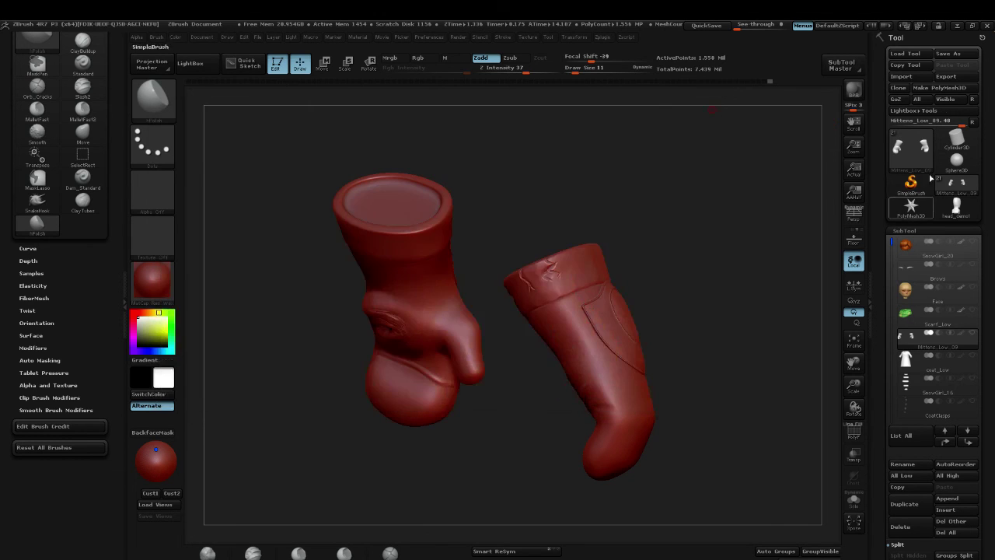
Step: Face both mittens from the front and step them down to their lowest subdivision level
{"action": "left_click_drag", "start_coordinate": [721, 156], "coordinate": [487, 158]}
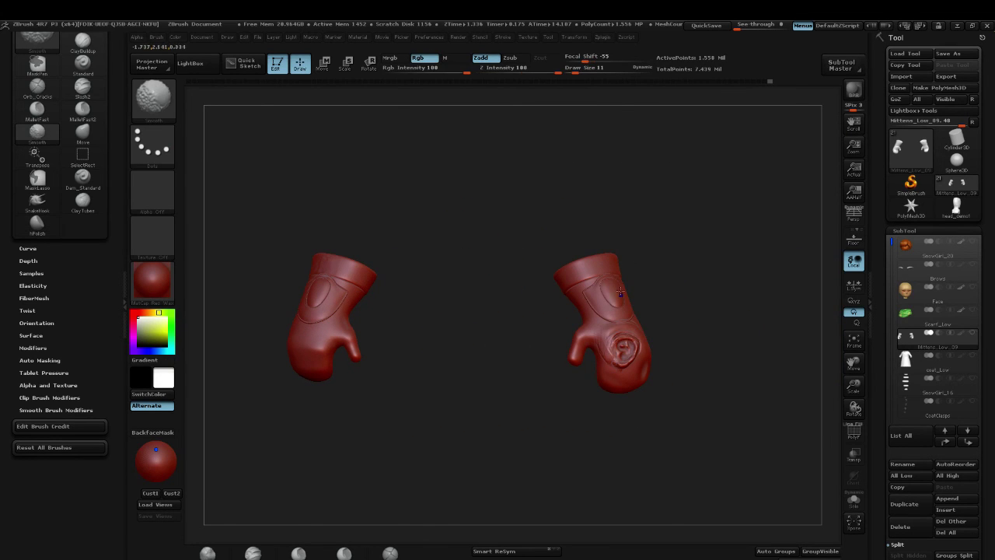
{"action": "key", "text": "shift+d"}
{"action": "key", "text": "shift+d"}
{"action": "key", "text": "shift+d"}
{"action": "key", "text": "shift+d"}
{"action": "key", "text": "shift+d"}
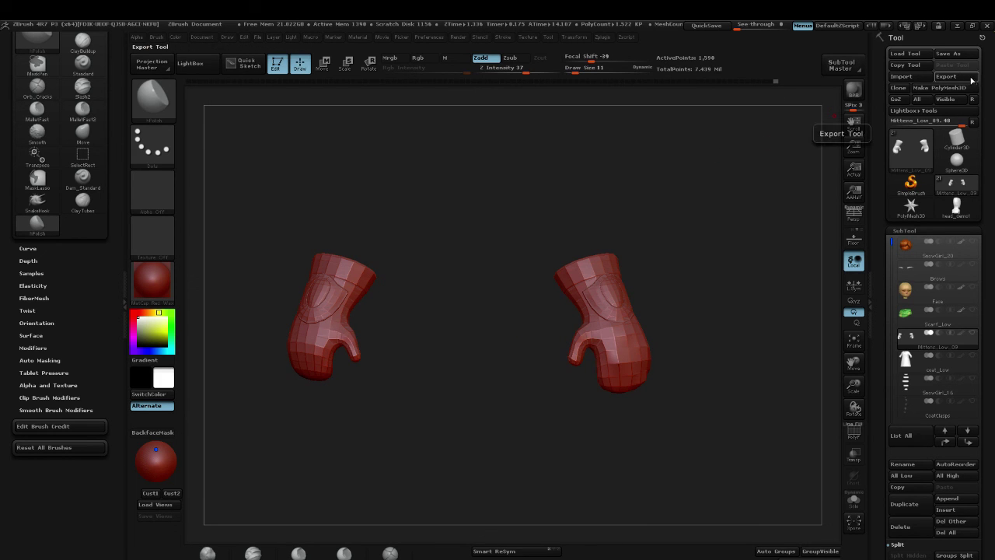
Step: Turn off the Grp sub-groups option in the tool's export settings
{"action": "left_click_drag", "start_coordinate": [982, 445], "coordinate": [969, 324]}
{"action": "left_click", "coordinate": [903, 302]}
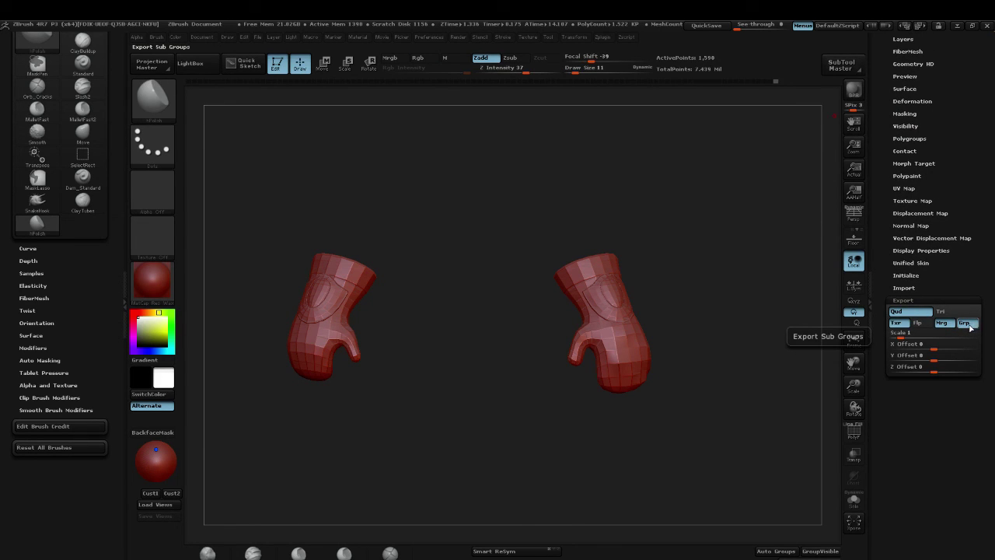
{"action": "left_click", "coordinate": [969, 326]}
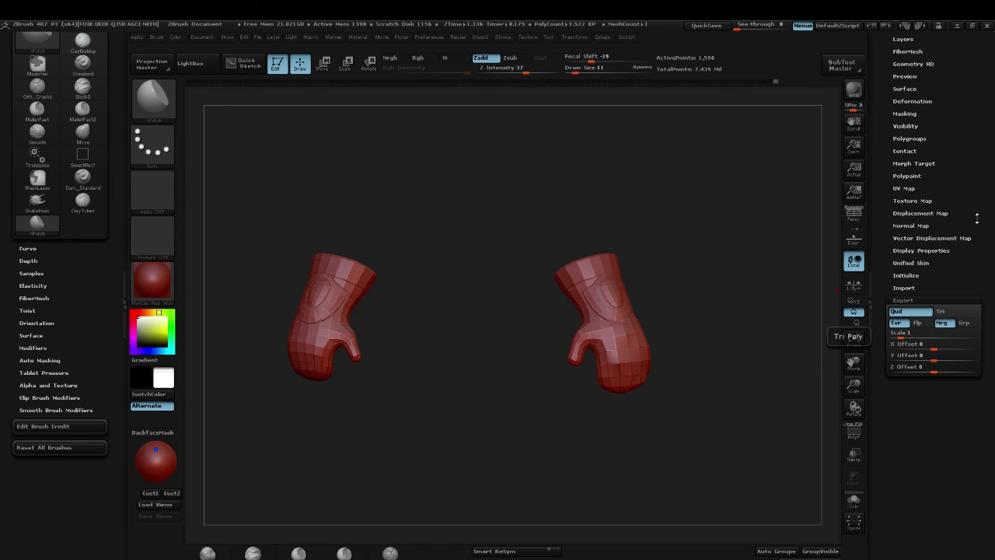
Step: Start exporting the mittens mesh as Mittens_Low_09.obj, reviewing the file types and keeping the OBJ format
{"action": "left_click_drag", "start_coordinate": [976, 217], "coordinate": [976, 434]}
{"action": "left_click", "coordinate": [944, 77]}
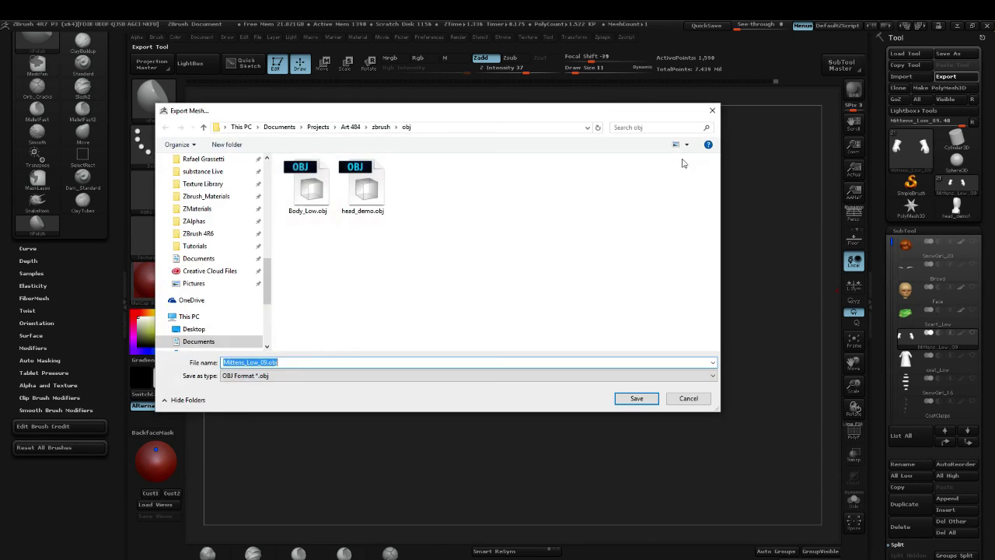
{"action": "left_click", "coordinate": [292, 376]}
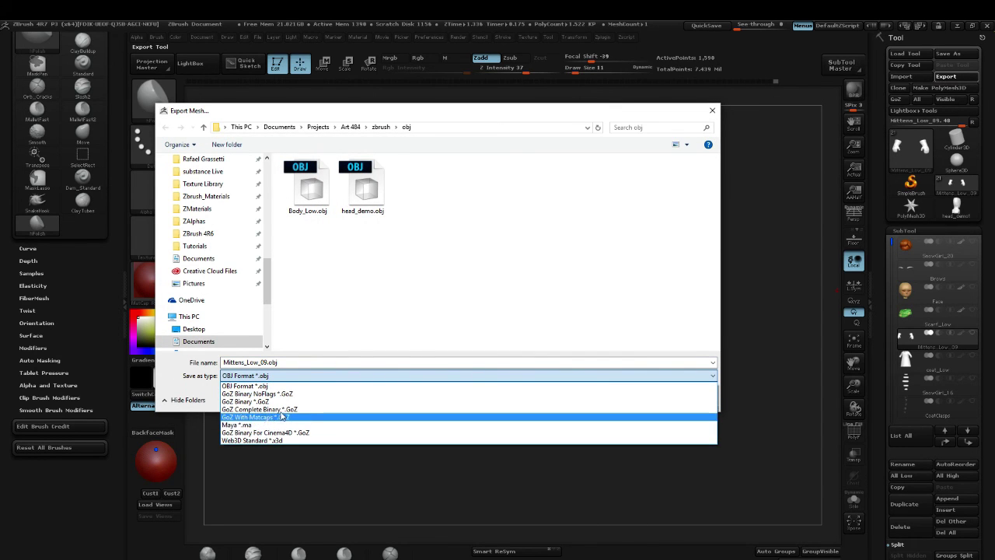
{"action": "left_click", "coordinate": [294, 361]}
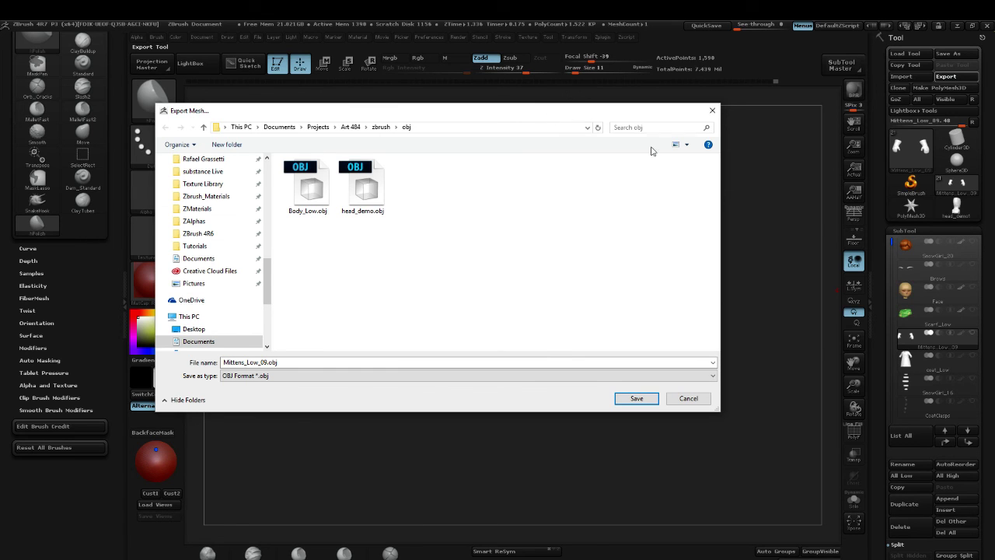
{"action": "left_click_drag", "start_coordinate": [404, 111], "coordinate": [411, 112]}
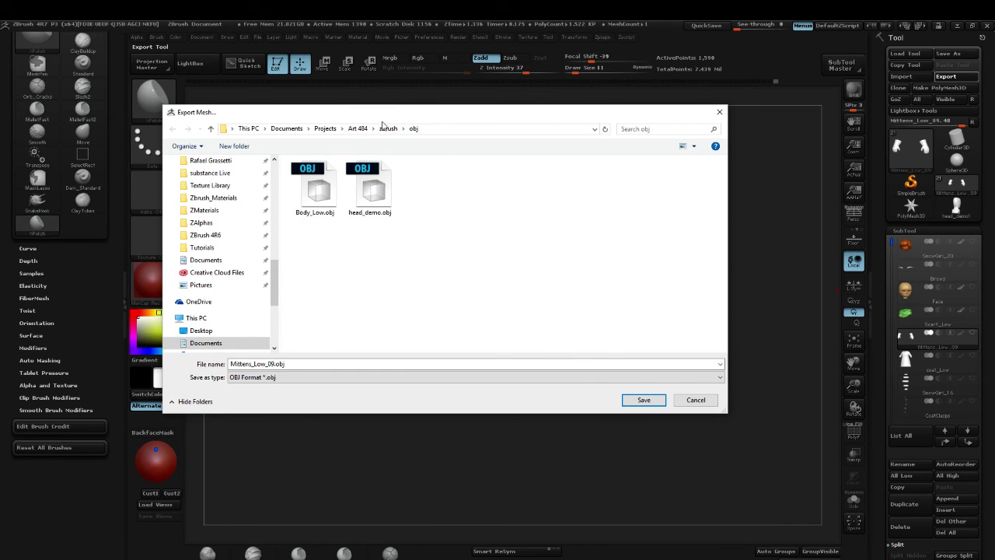
Step: Save the mittens OBJ export in the Art 484 project's maya/scenes/Twitch/obj folder
{"action": "left_click", "coordinate": [359, 129]}
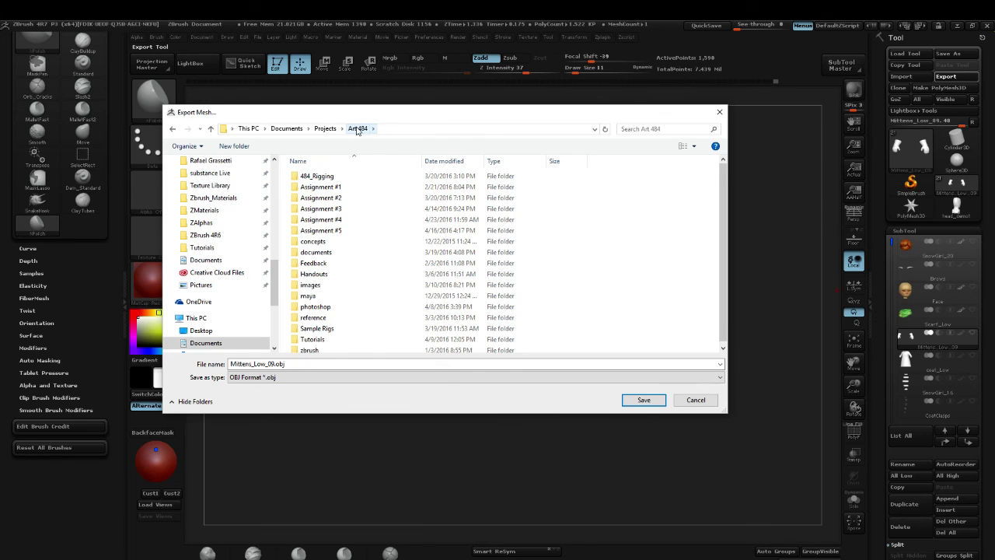
{"action": "left_click", "coordinate": [311, 295]}
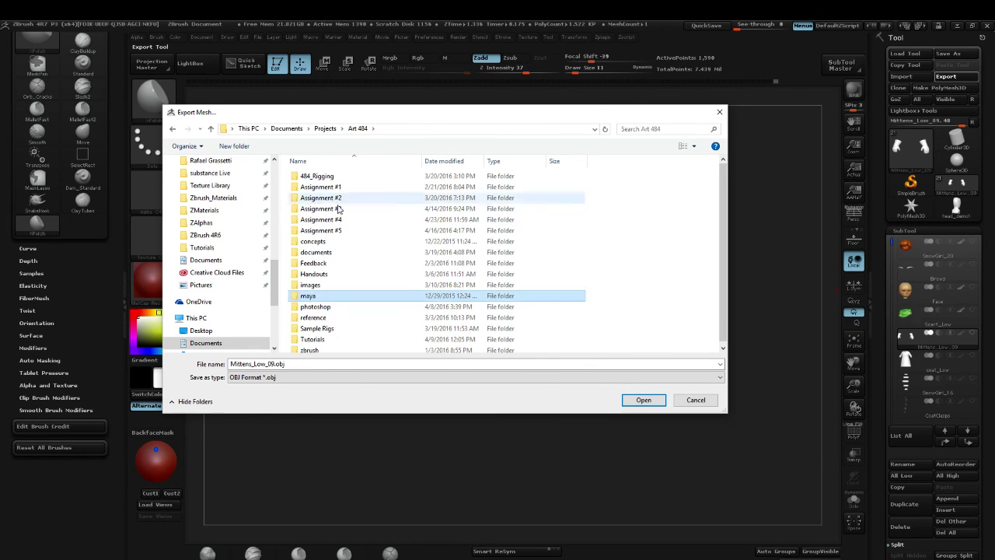
{"action": "double_click", "coordinate": [311, 296]}
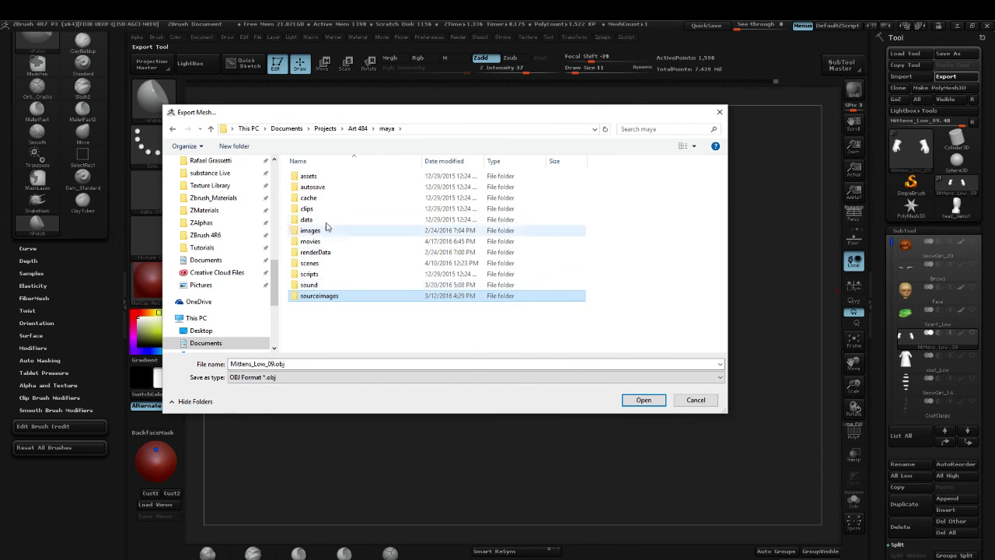
{"action": "double_click", "coordinate": [310, 264]}
{"action": "left_click", "coordinate": [311, 318]}
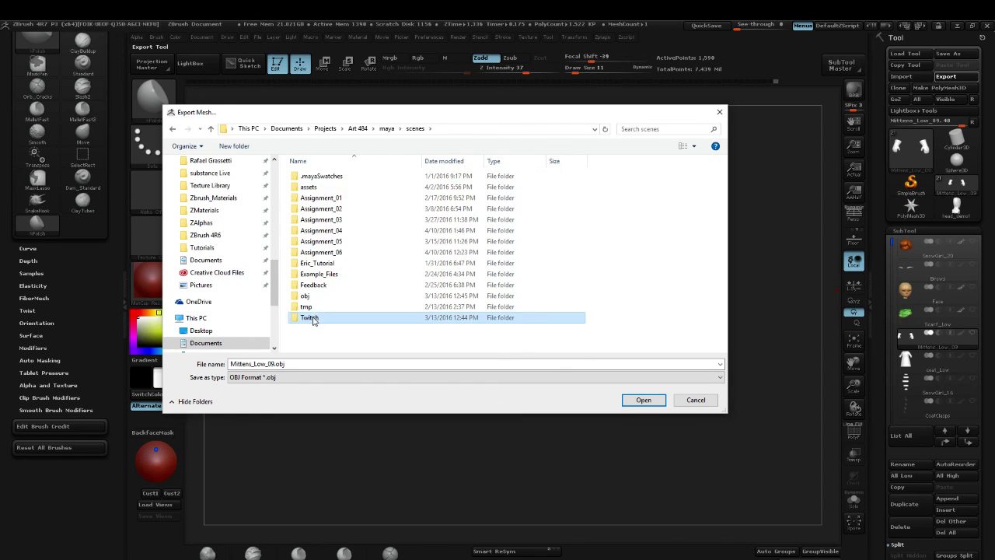
{"action": "double_click", "coordinate": [312, 318]}
{"action": "double_click", "coordinate": [309, 187]}
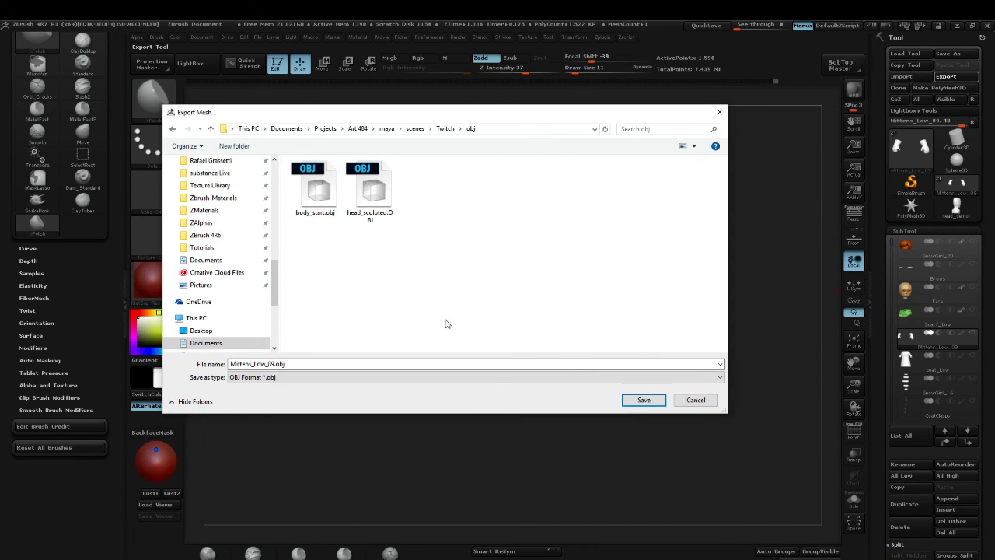
{"action": "left_click", "coordinate": [644, 400]}
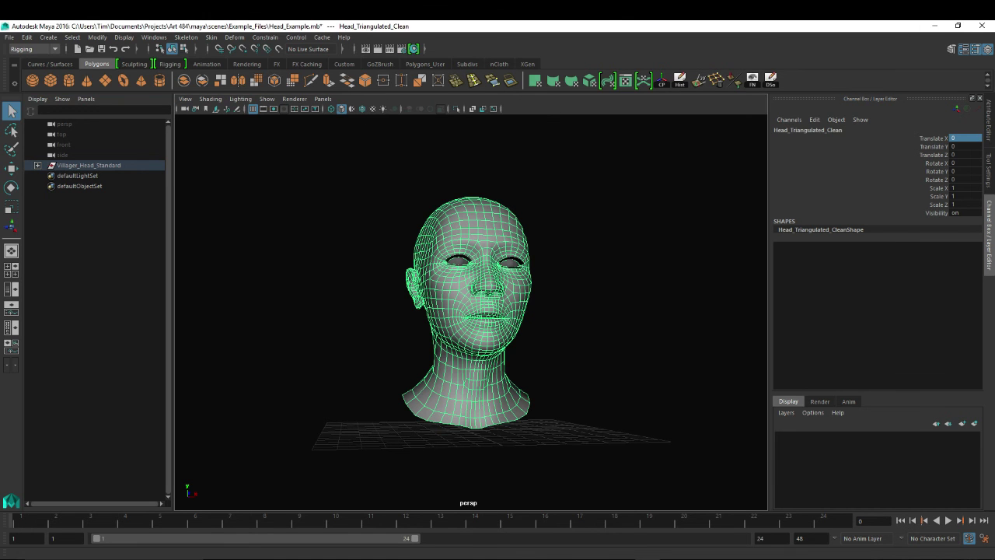
Step: Switch to Maya and import Mittens_Low_09.OBJ from the scenes/Twitch/obj folder
{"action": "left_click", "coordinate": [9, 36]}
{"action": "left_click", "coordinate": [117, 154]}
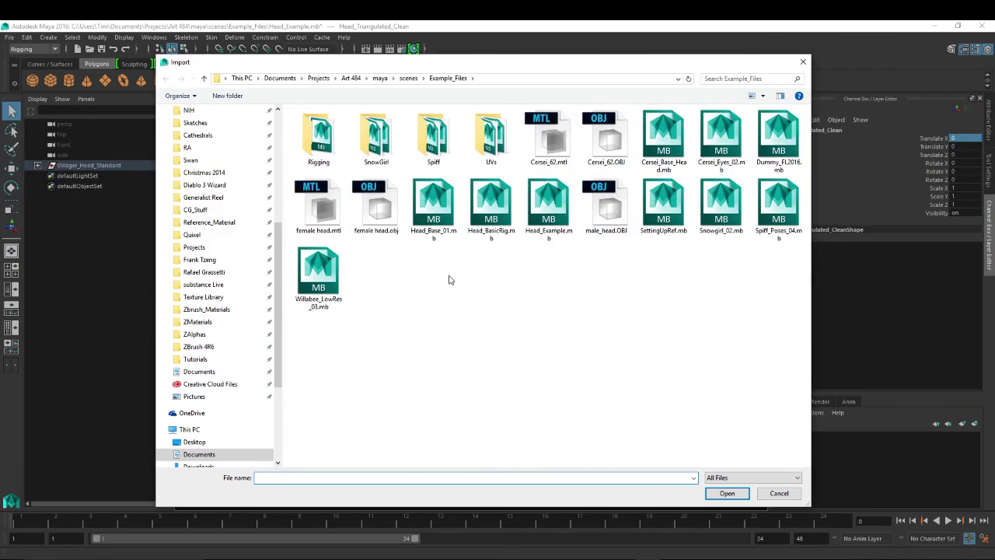
{"action": "left_click", "coordinate": [408, 78]}
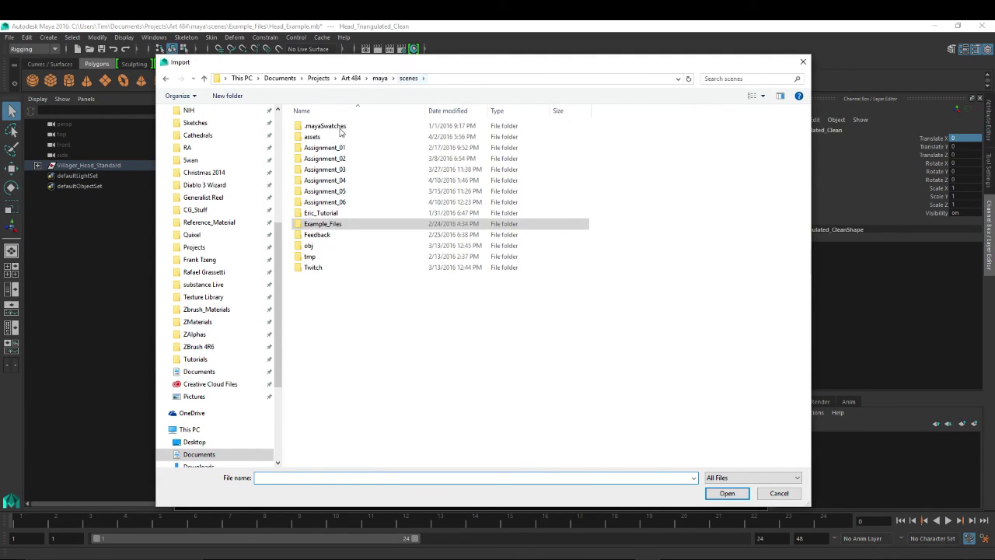
{"action": "double_click", "coordinate": [315, 268]}
{"action": "double_click", "coordinate": [336, 137]}
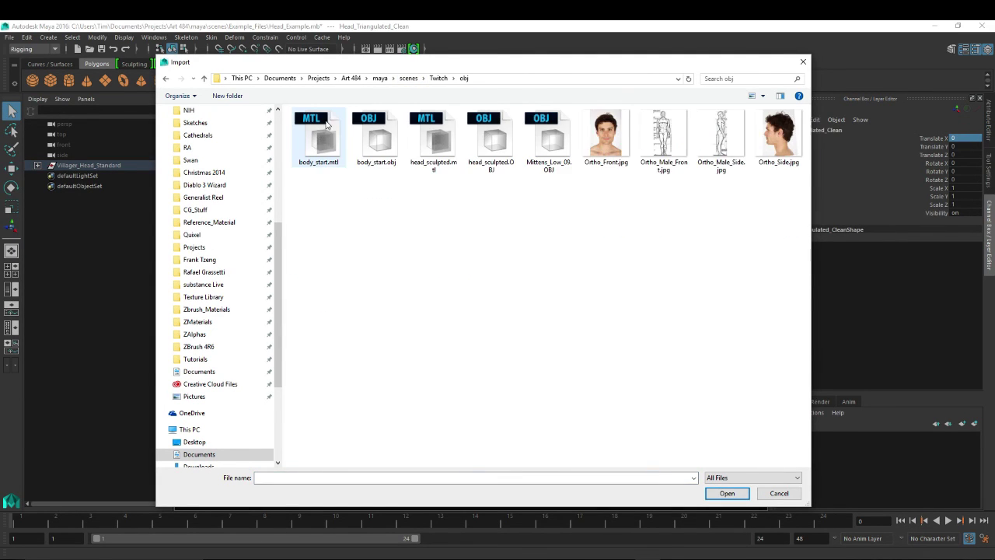
{"action": "double_click", "coordinate": [551, 136]}
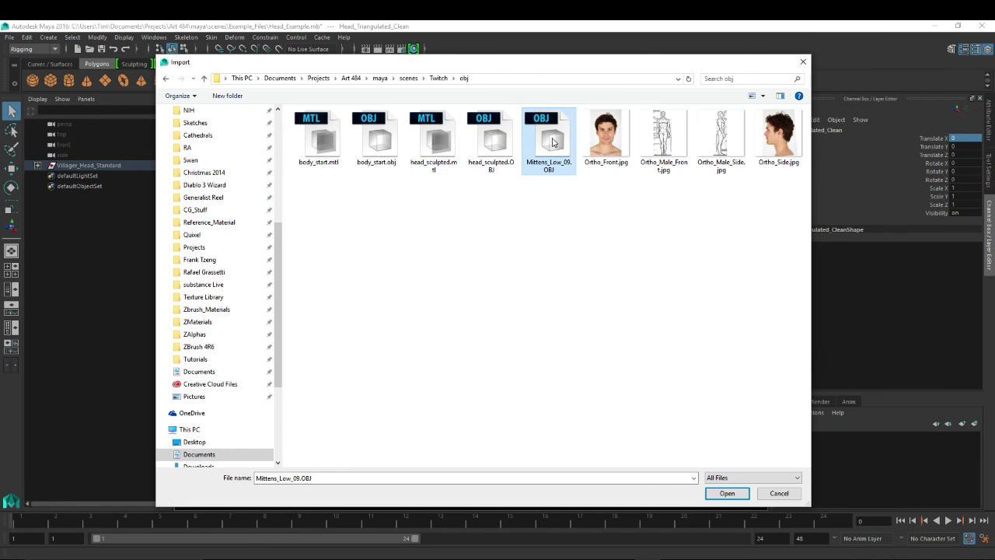
Step: Frame the imported mittens and select a small block of adjacent faces on the back of one mitten's hand
{"action": "left_click_drag", "start_coordinate": [479, 461], "coordinate": [534, 480]}
{"action": "key", "text": "f"}
{"action": "left_click_drag", "start_coordinate": [393, 421], "coordinate": [520, 442], "text": "alt"}
{"action": "right_click_drag", "start_coordinate": [601, 340], "coordinate": [467, 321], "text": "alt"}
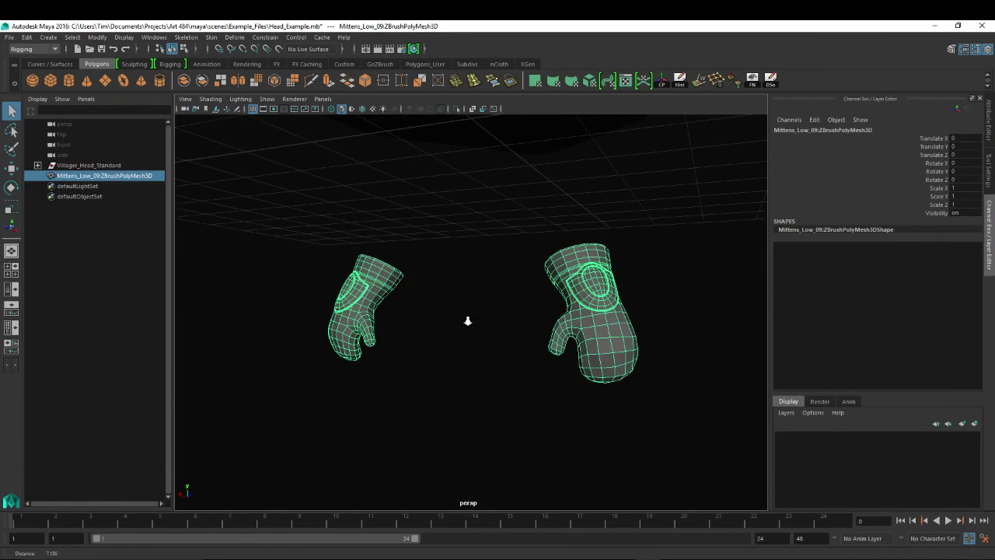
{"action": "key", "text": "w"}
{"action": "right_click", "coordinate": [607, 279]}
{"action": "left_click", "coordinate": [607, 305]}
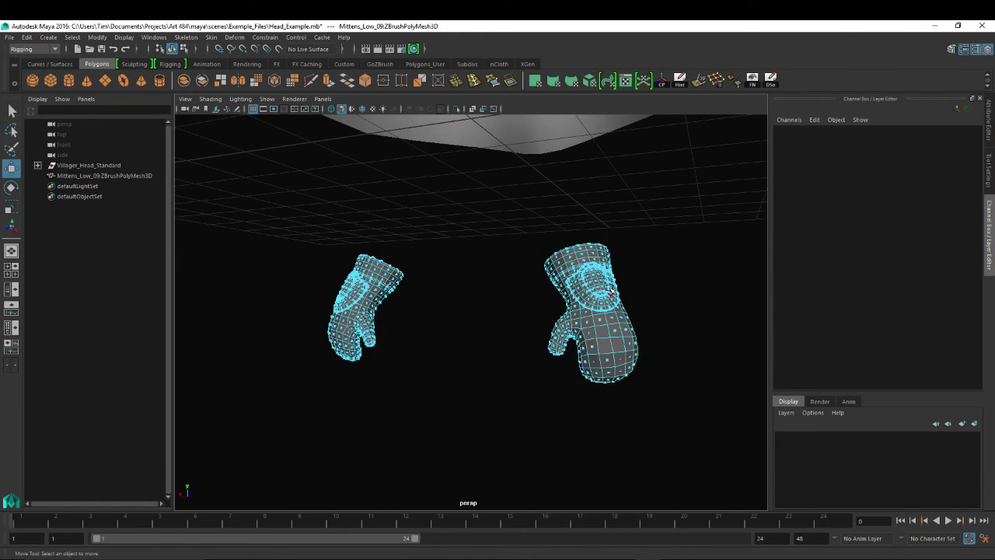
{"action": "left_click", "coordinate": [619, 345]}
{"action": "left_click", "coordinate": [619, 344], "text": "shift"}
{"action": "left_click", "coordinate": [604, 346], "text": "shift"}
{"action": "left_click", "coordinate": [603, 332], "text": "shift"}
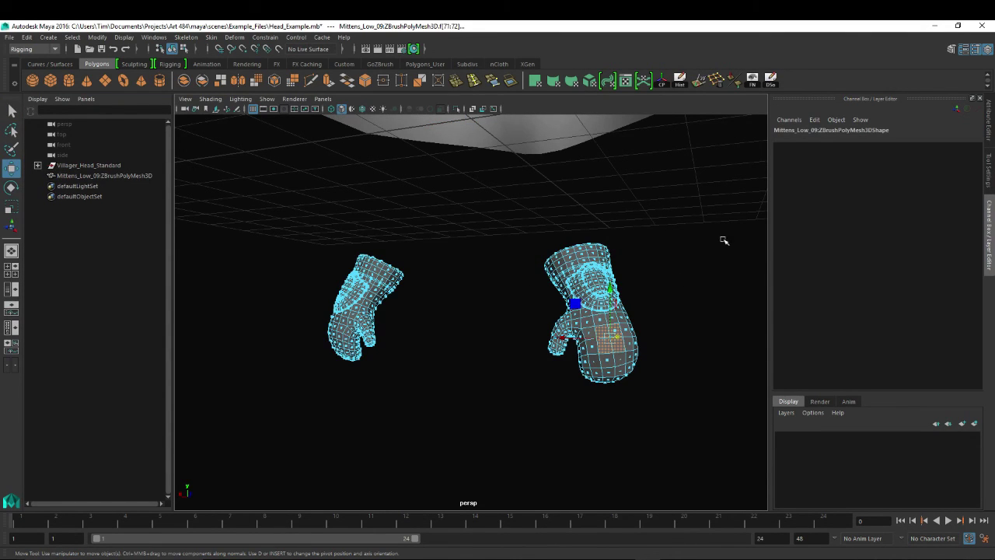
Step: Extrude the selected faces outward from the back of the mitten, and return to object mode
{"action": "left_click_drag", "start_coordinate": [610, 230], "coordinate": [524, 231], "text": "alt"}
{"action": "right_click_drag", "start_coordinate": [524, 231], "coordinate": [635, 242], "text": "alt"}
{"action": "middle_click_drag", "start_coordinate": [634, 243], "coordinate": [577, 215], "text": "alt"}
{"action": "left_click", "coordinate": [328, 80]}
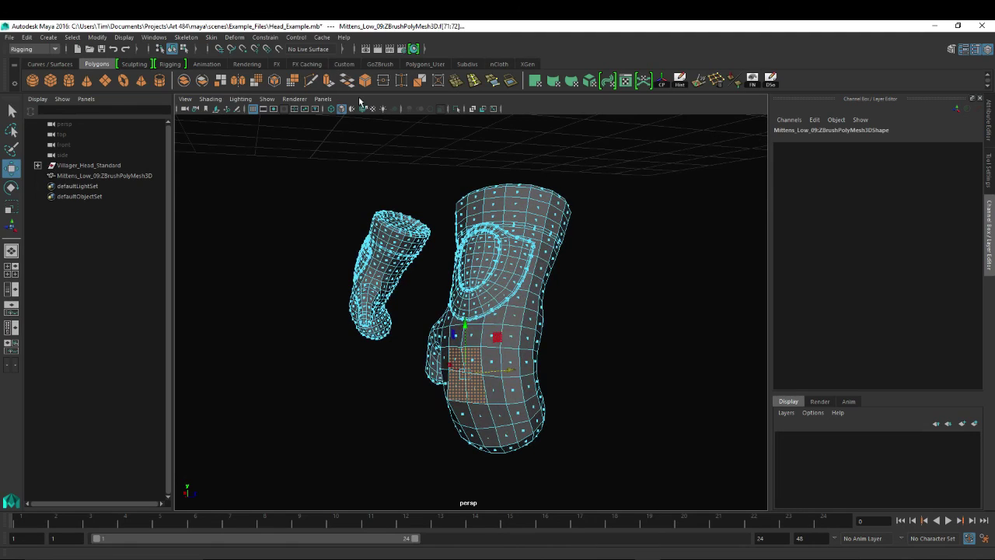
{"action": "left_click_drag", "start_coordinate": [529, 317], "coordinate": [373, 335], "text": "alt"}
{"action": "key", "text": "w"}
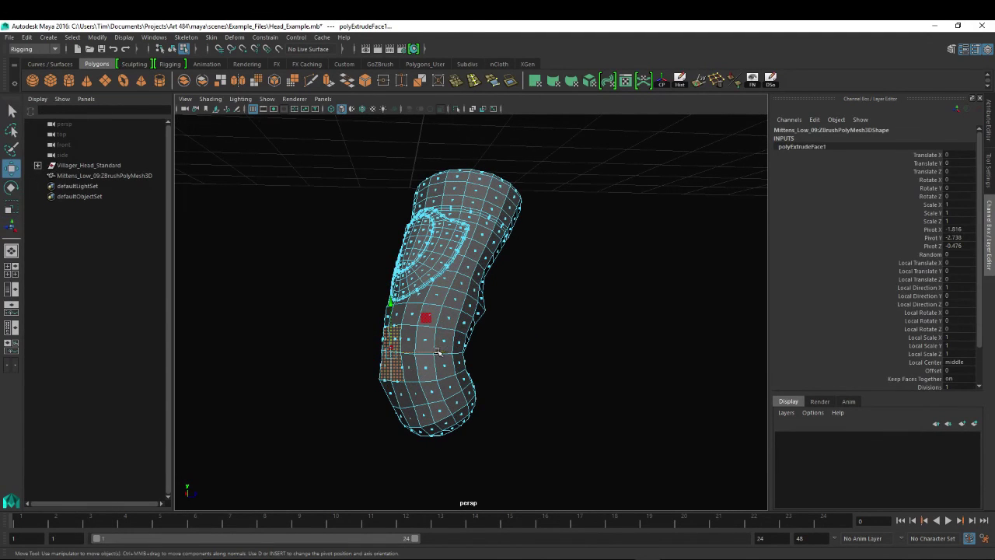
{"action": "left_click_drag", "start_coordinate": [438, 351], "coordinate": [427, 352]}
{"action": "right_click_drag", "start_coordinate": [453, 288], "coordinate": [496, 269]}
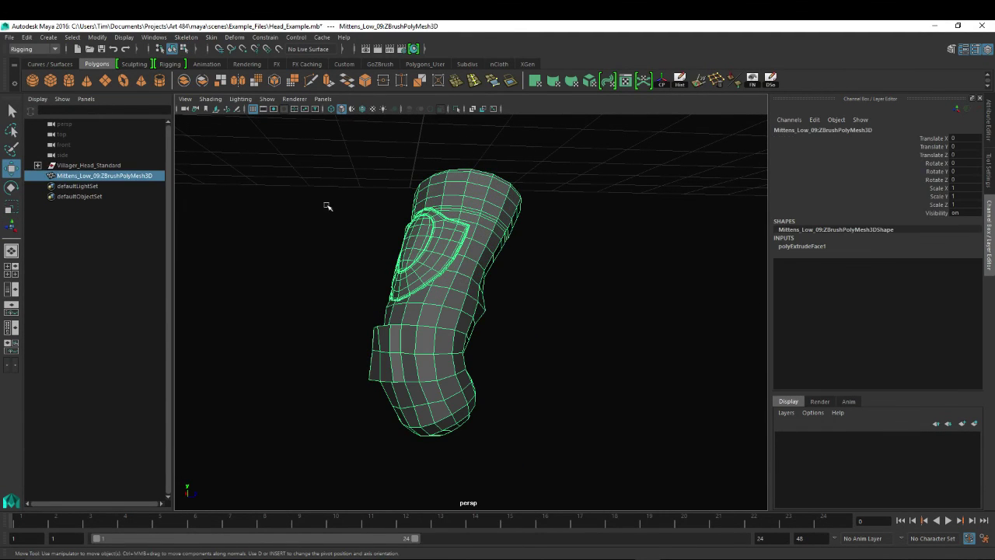
Step: Export the selected altered mitten mesh as mittens_altered.obj into the Art 484 project's zbrush/obj folder
{"action": "left_click", "coordinate": [10, 37]}
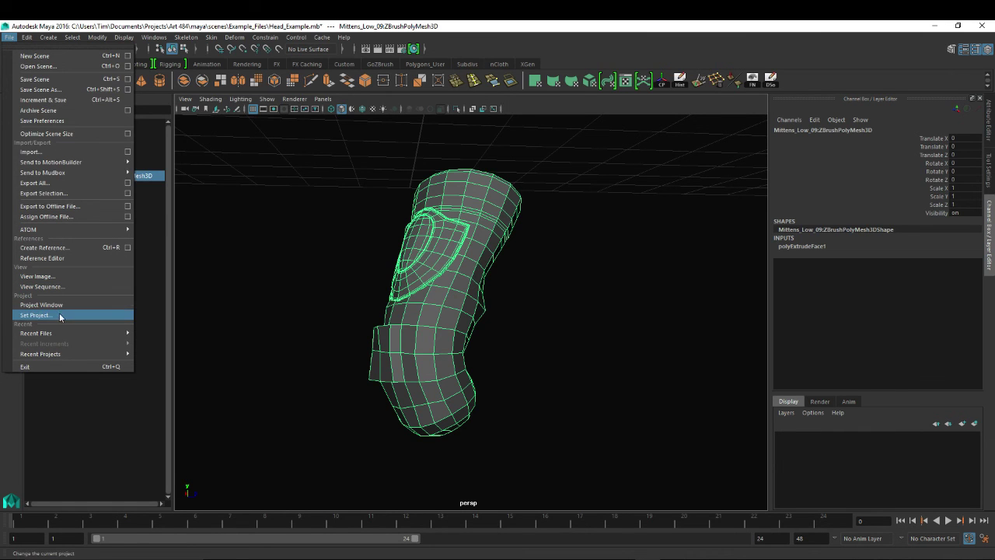
{"action": "left_click", "coordinate": [60, 193]}
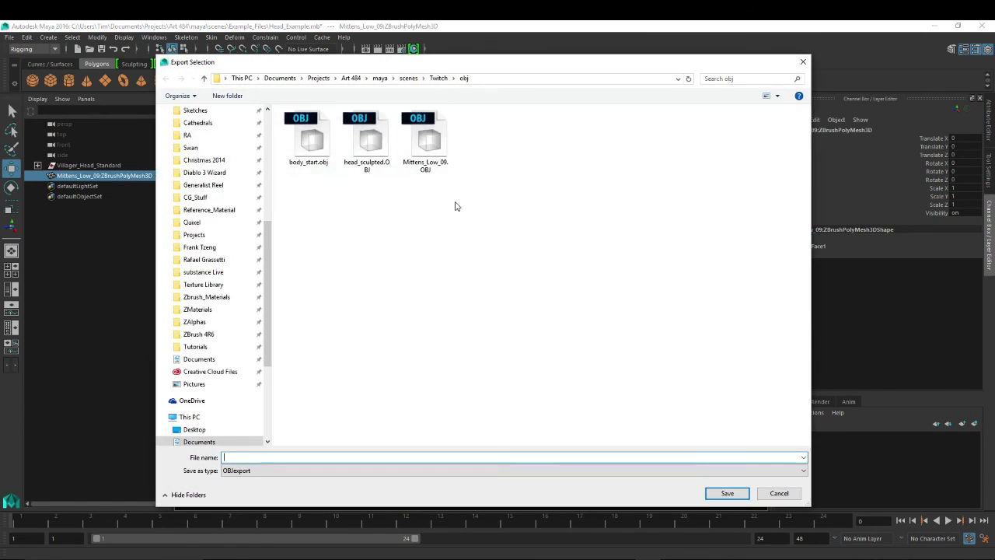
{"action": "left_click", "coordinate": [351, 78]}
{"action": "left_click", "coordinate": [304, 302]}
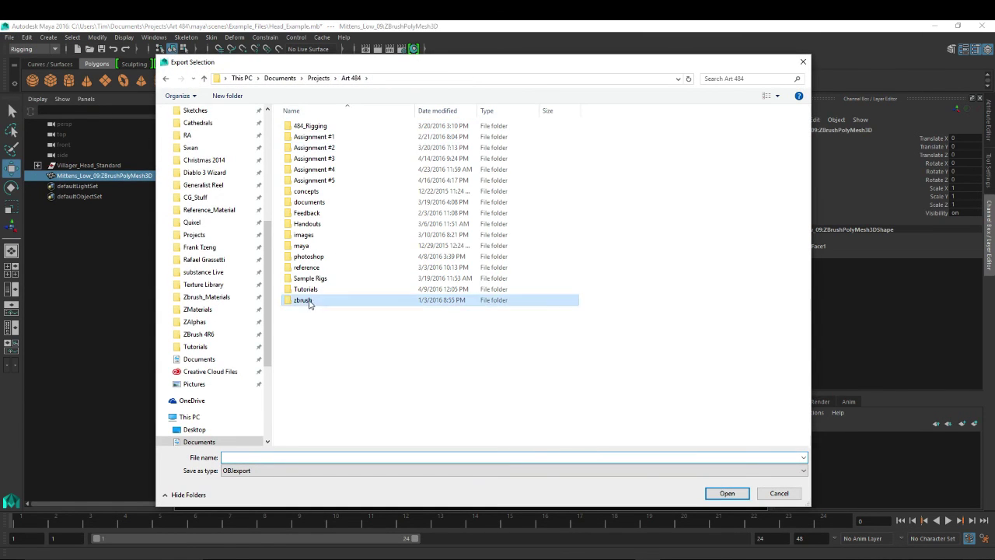
{"action": "double_click", "coordinate": [304, 302]}
{"action": "double_click", "coordinate": [327, 131]}
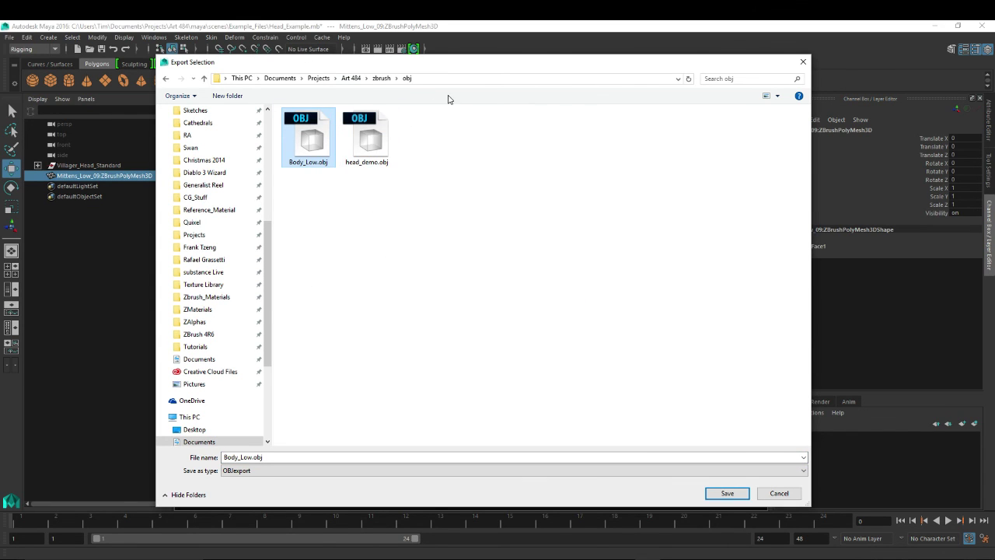
{"action": "left_click", "coordinate": [270, 457]}
{"action": "type", "text": "nmi"}
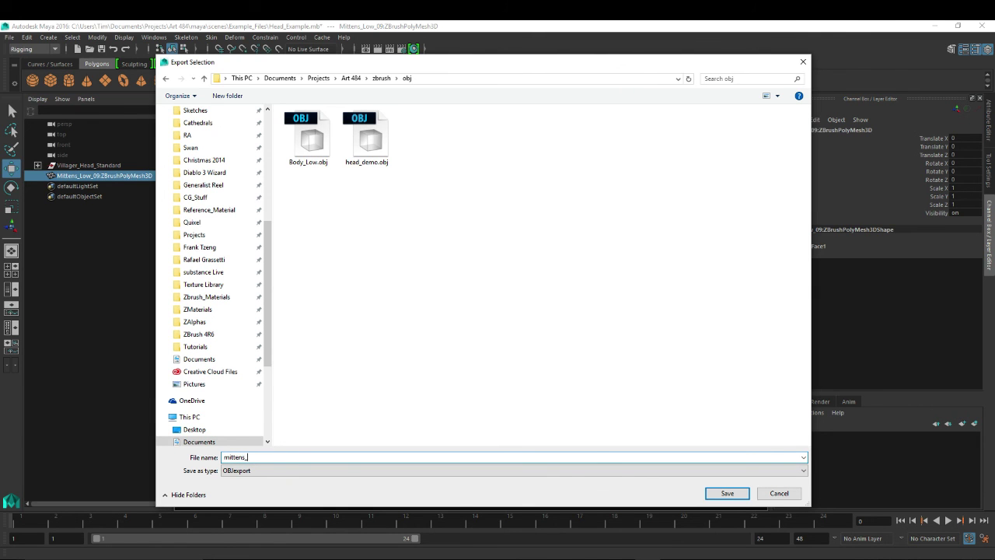
{"action": "key", "text": "Return"}
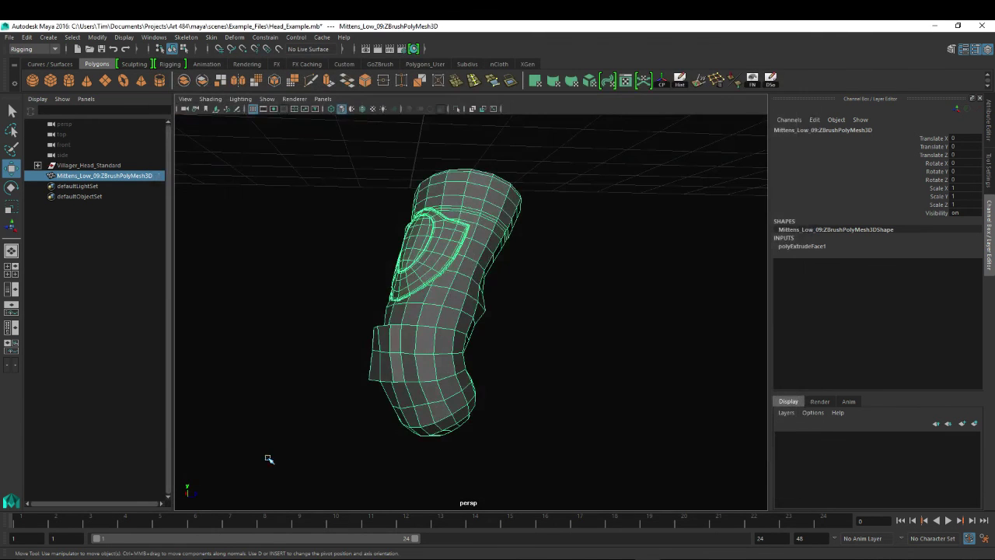
{"action": "key", "text": "f"}
Step: Switch to ZBrush and import mittens_altered.obj from the Art 484 project's zbrush/obj folder into the mittens subtool
{"action": "key", "text": "alt+Tab"}
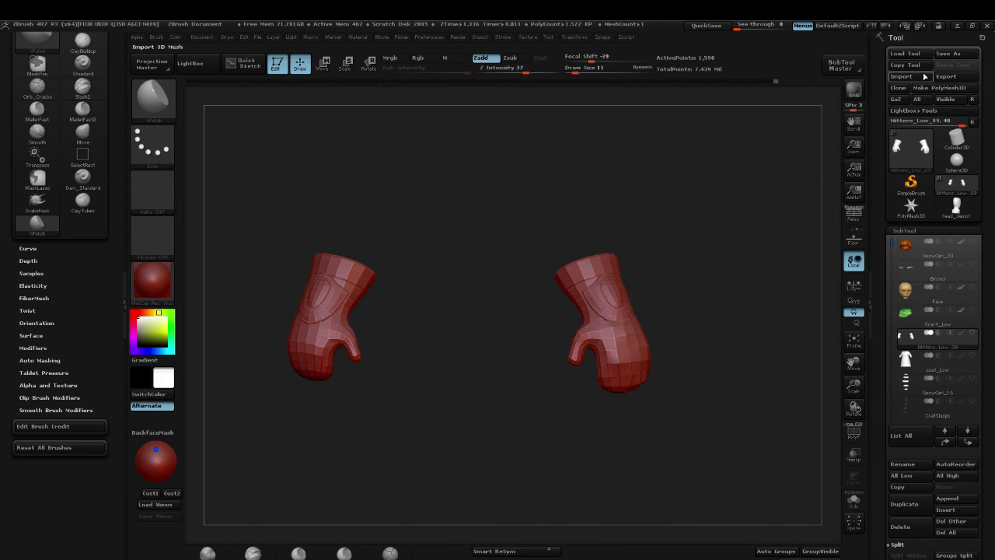
{"action": "left_click", "coordinate": [915, 77]}
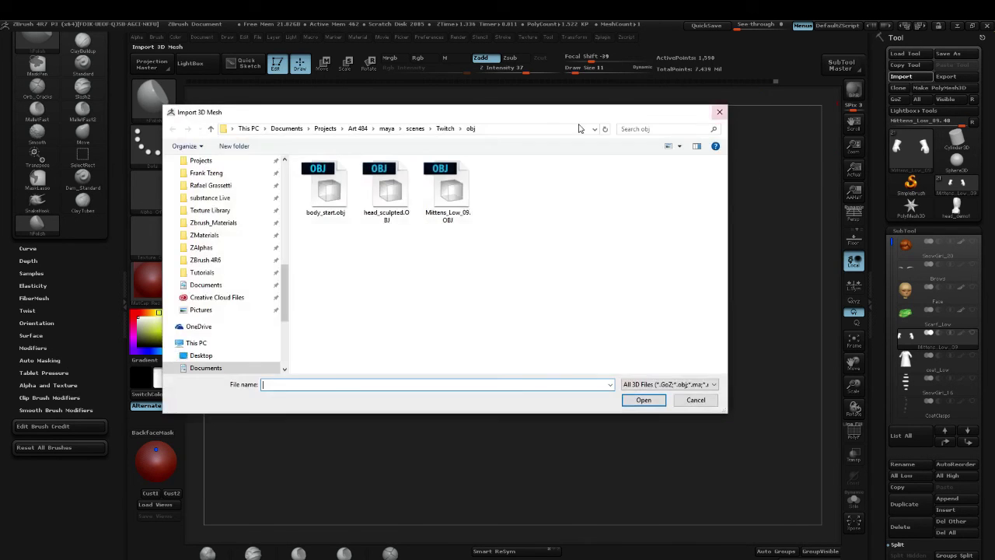
{"action": "left_click", "coordinate": [368, 128]}
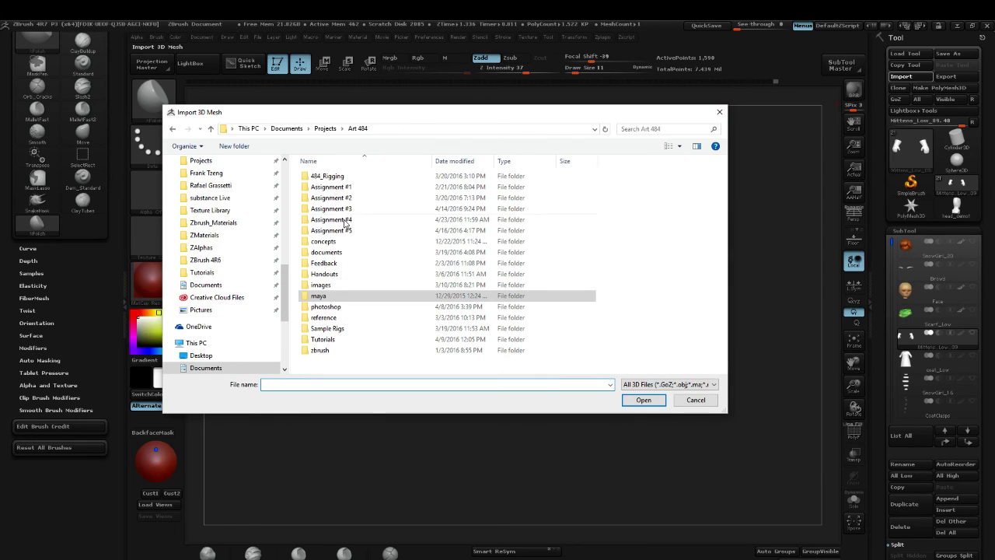
{"action": "double_click", "coordinate": [320, 350]}
{"action": "double_click", "coordinate": [315, 176]}
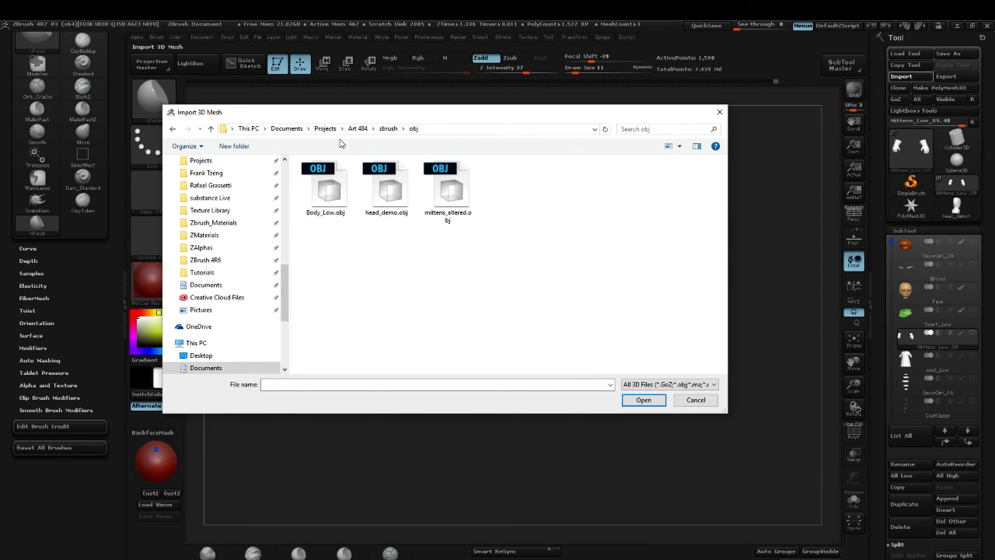
{"action": "double_click", "coordinate": [449, 186]}
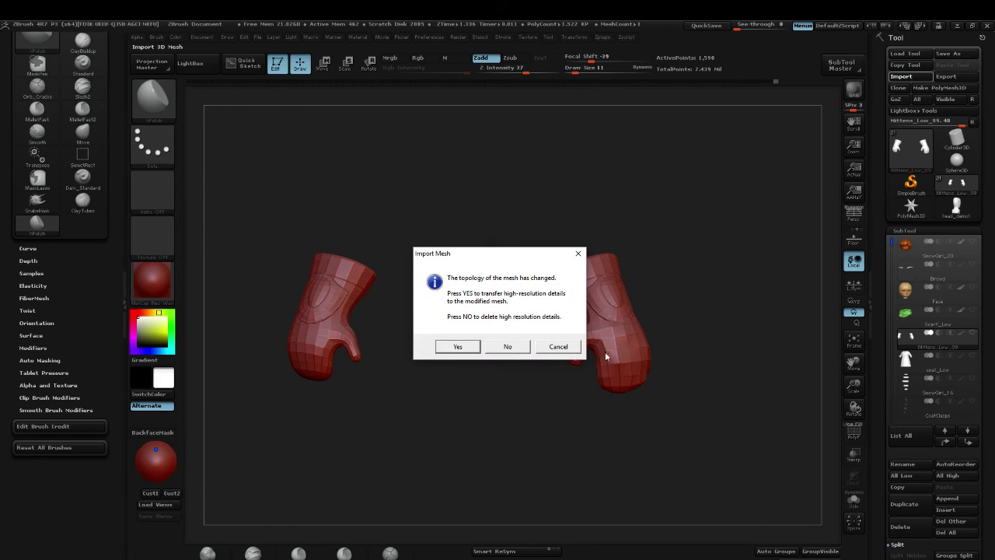